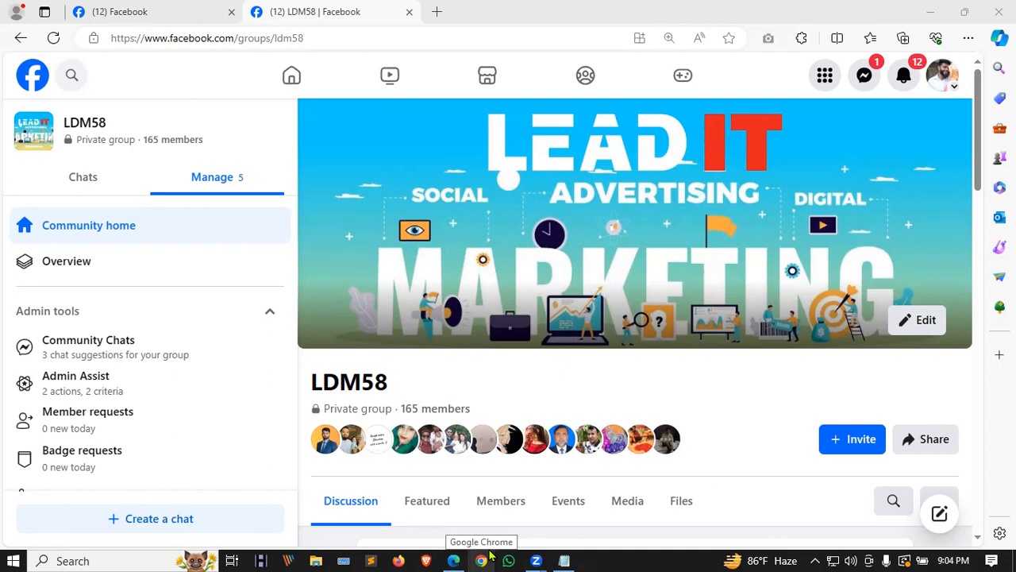
Step: Launch Chrome and open a fresh Incognito window, replacing the first one
click(490, 555)
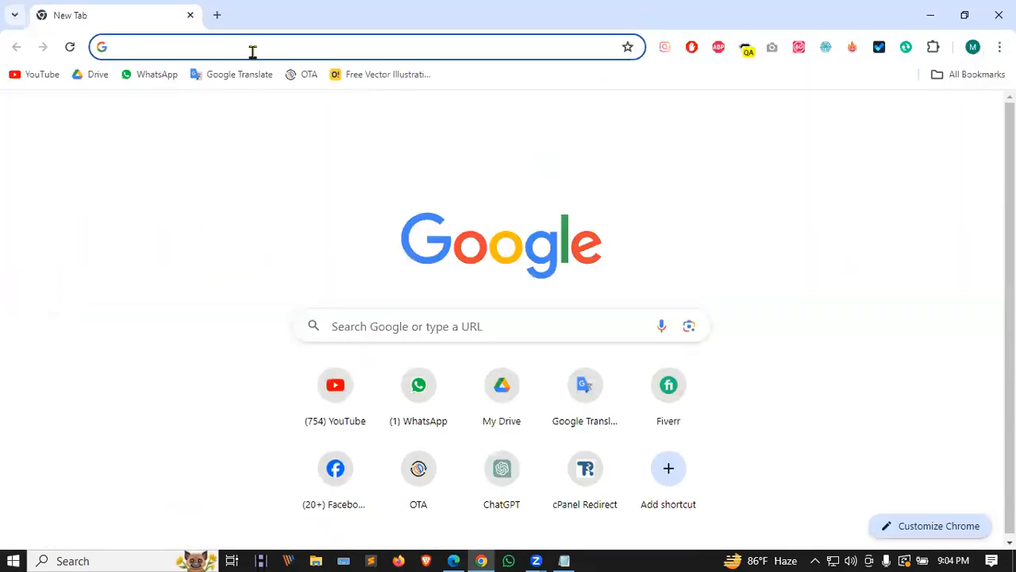
key(ctrl+shift+n)
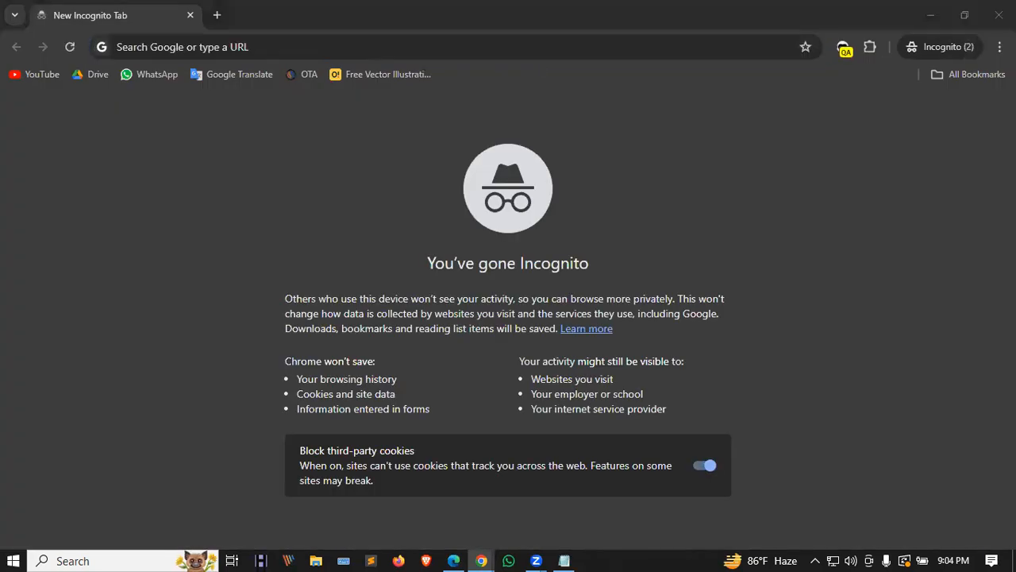
click(999, 15)
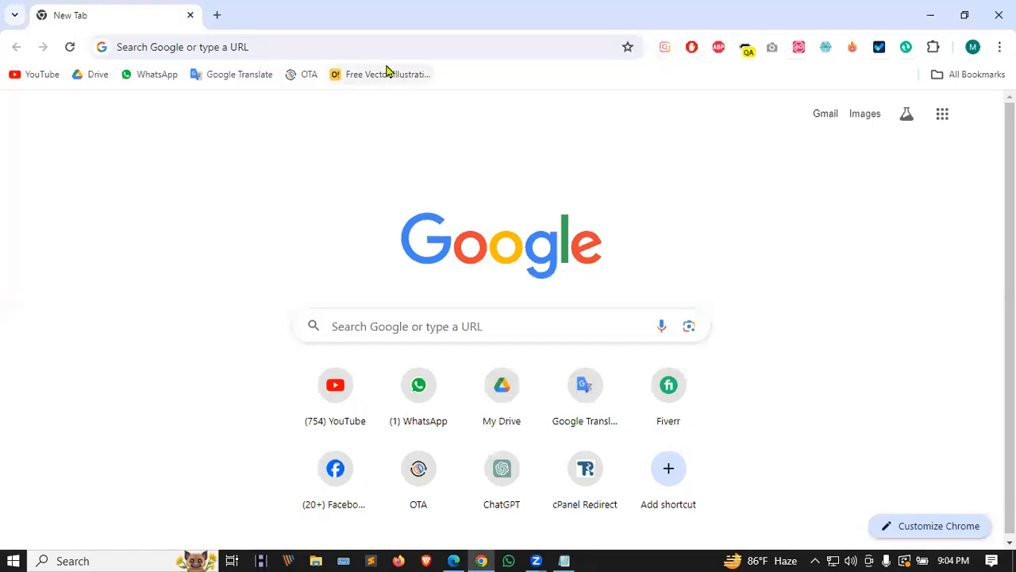
key(ctrl+shift+n)
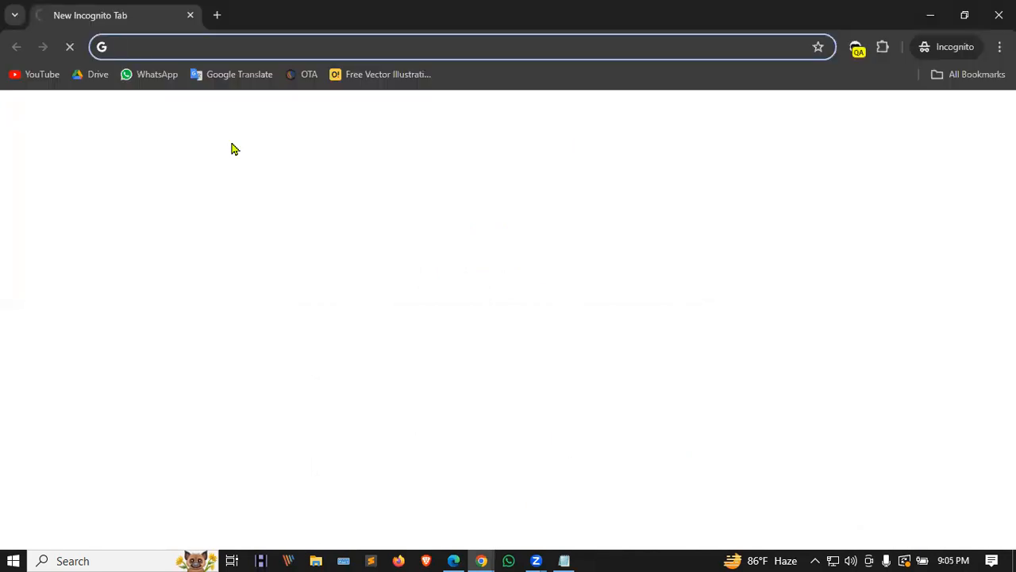
Step: Load upwork.com, accept all cookies, and dismiss the how-did-you-hear survey
text(u)
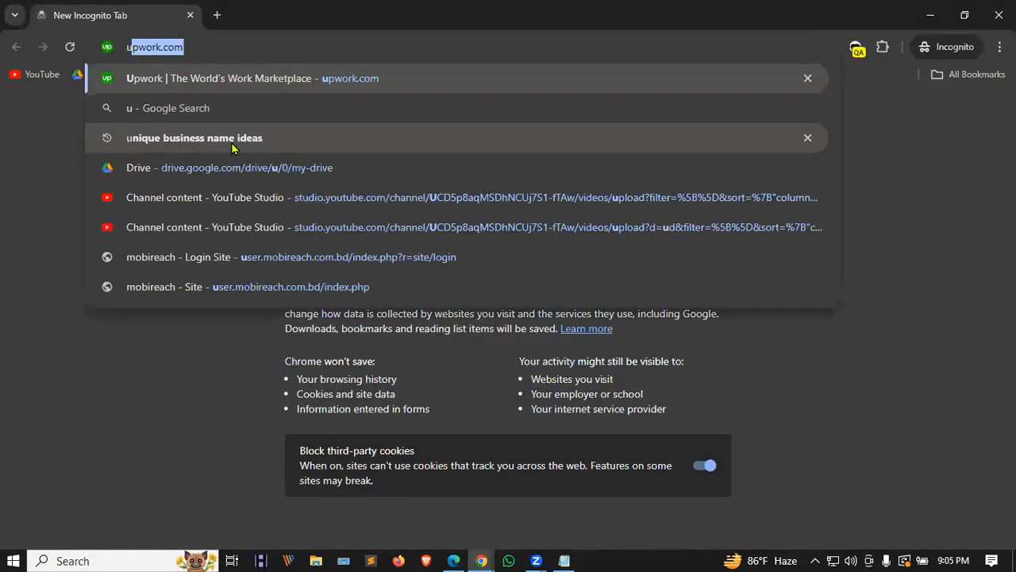
key(Return)
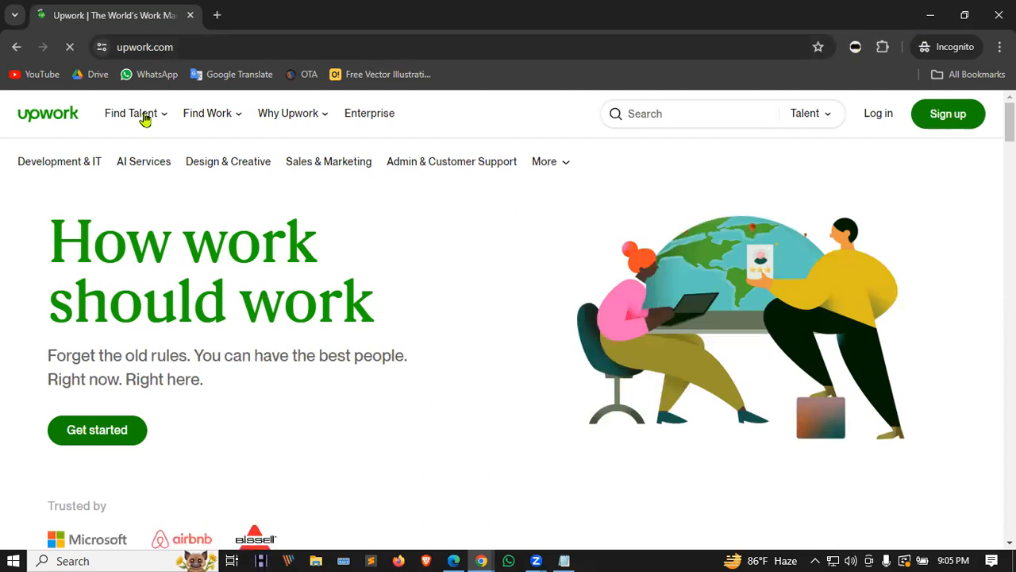
mouse_move(143, 109)
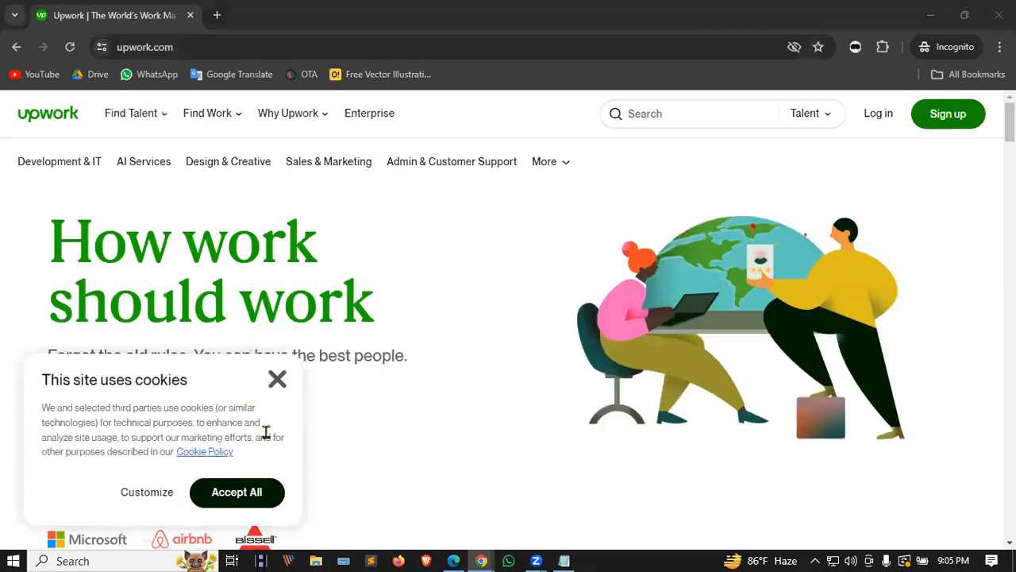
click(243, 495)
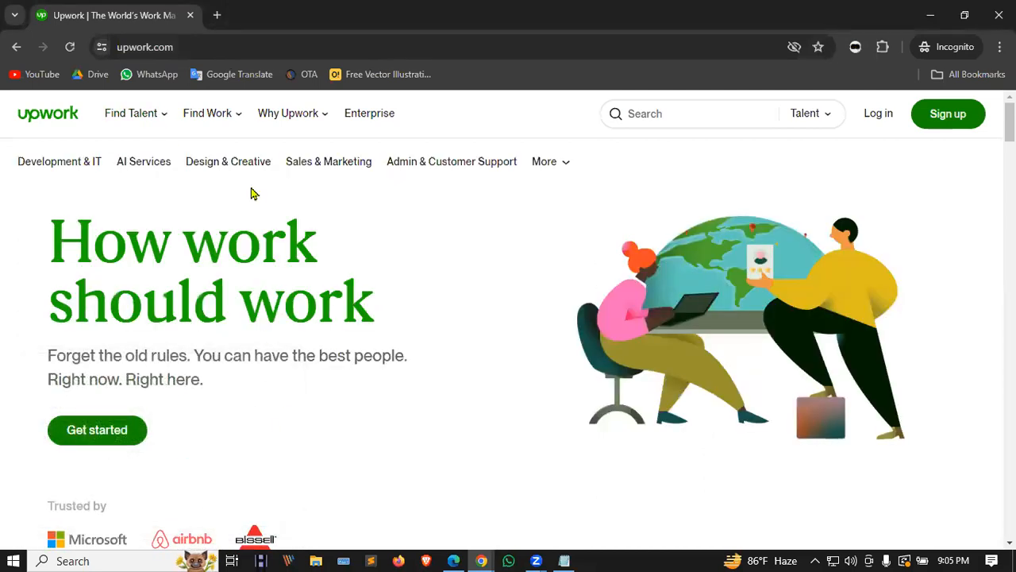
mouse_move(224, 115)
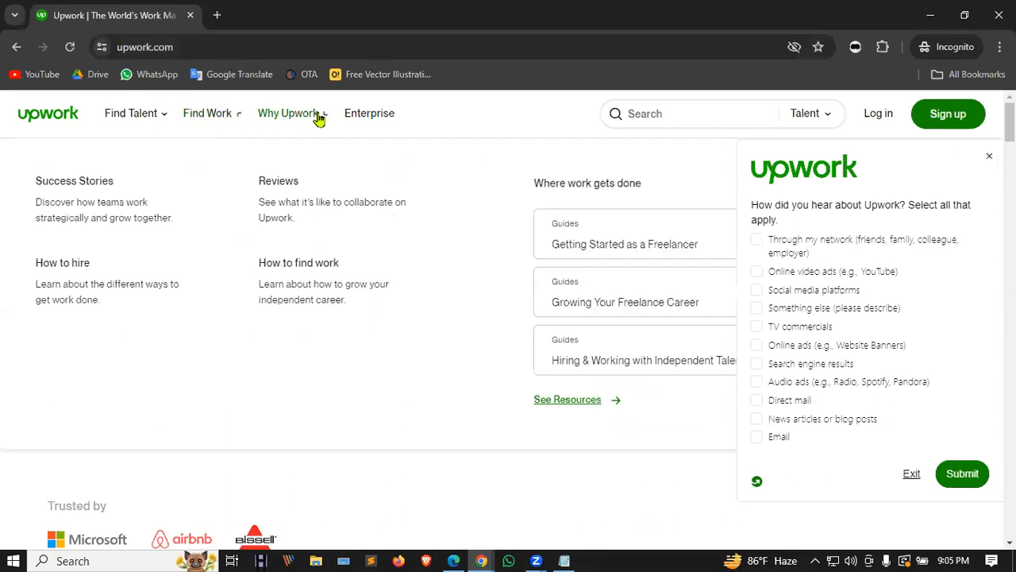
mouse_move(304, 113)
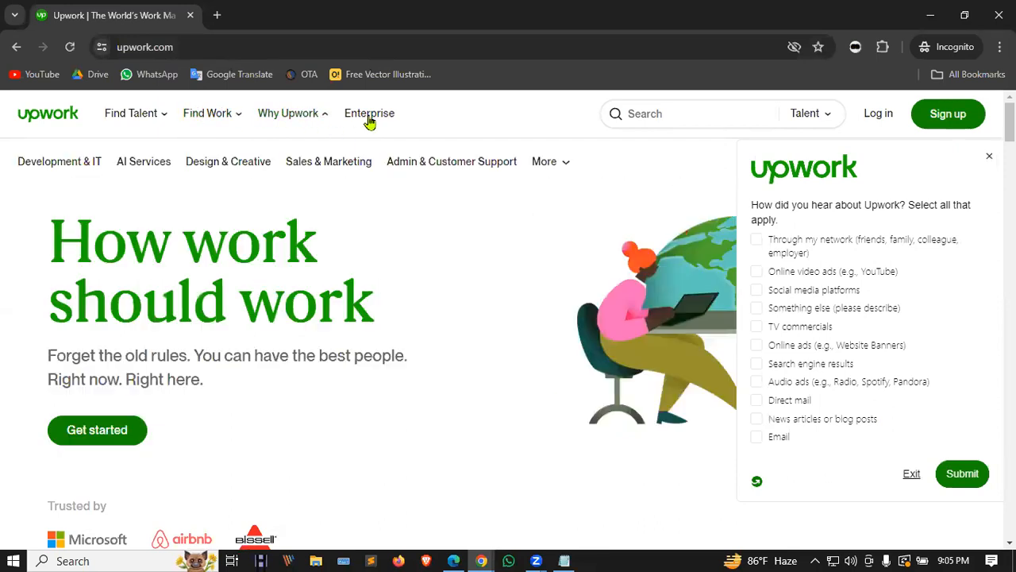
click(991, 161)
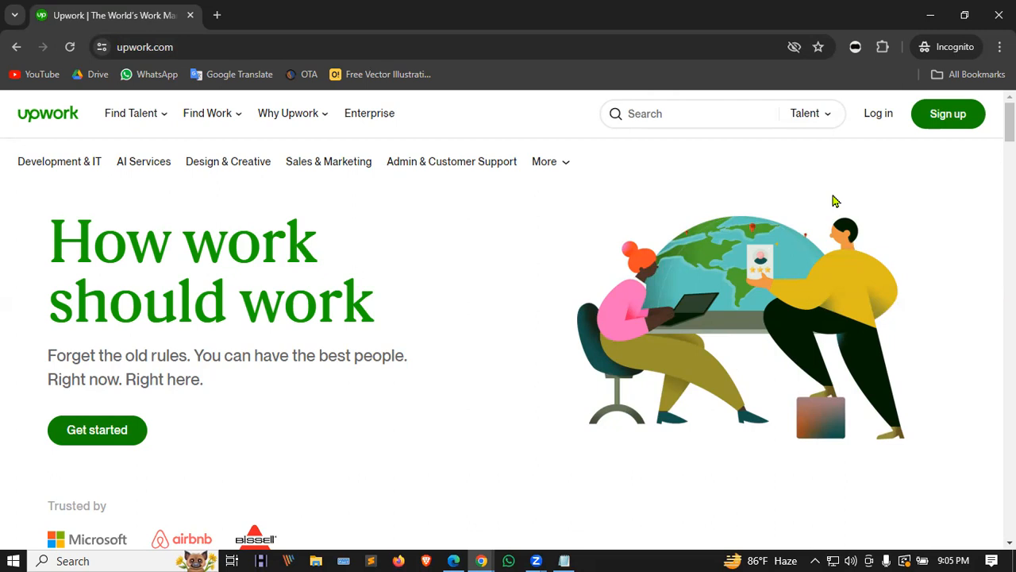
Step: Start Upwork sign-up as a freelancer looking for work and continue to the form
click(948, 121)
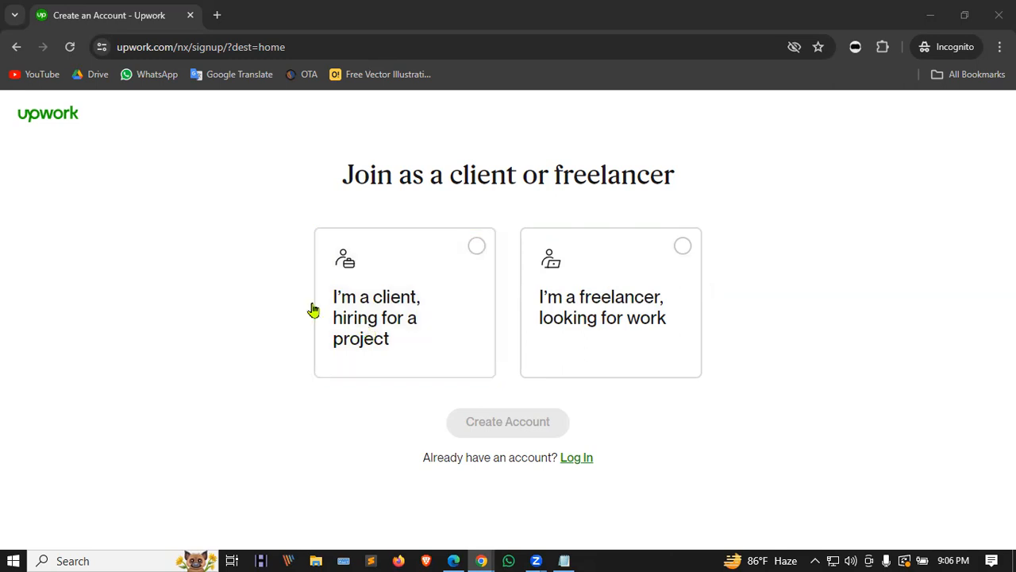
click(683, 248)
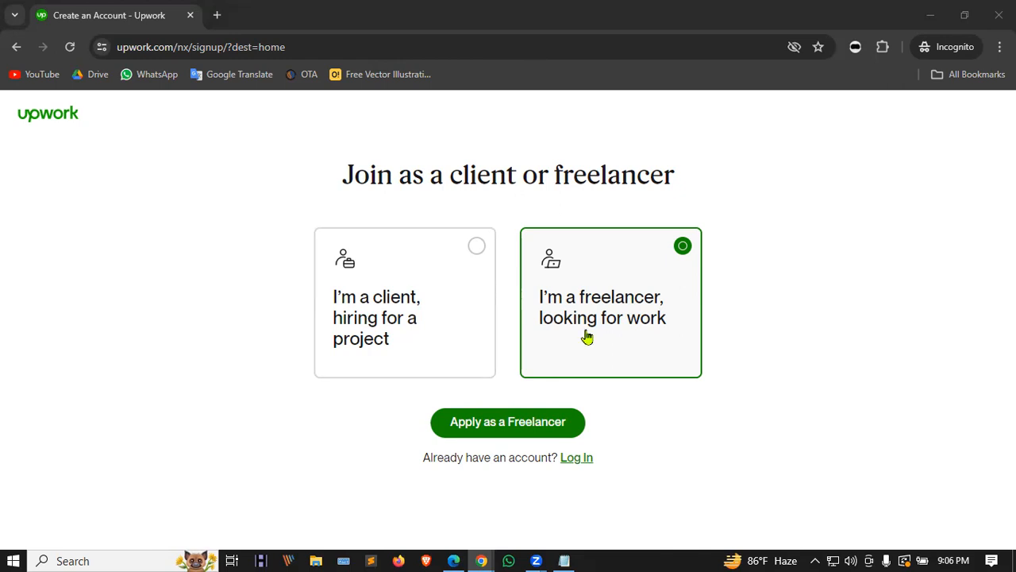
click(477, 426)
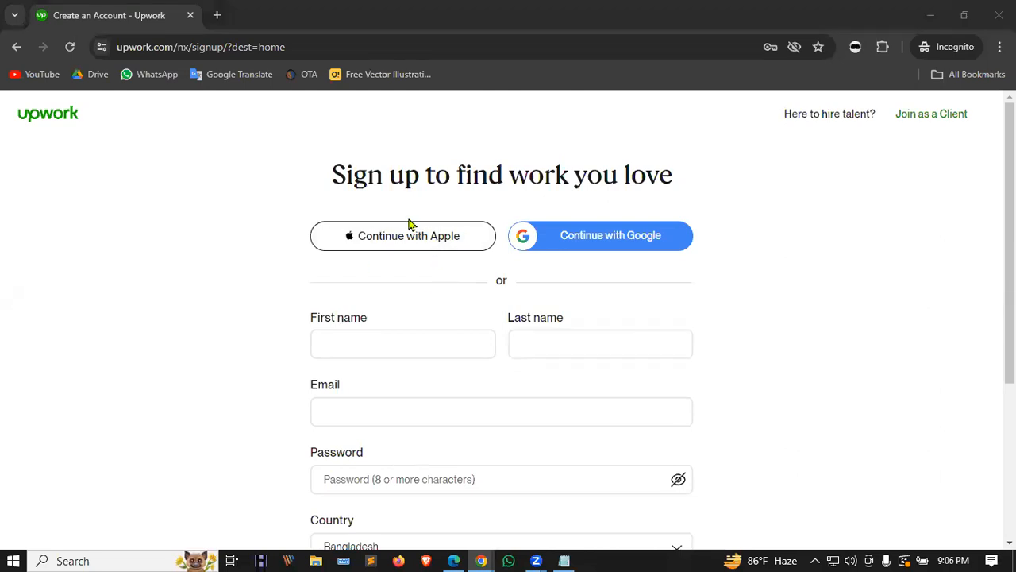
Step: Try Continue with Google, then close the Google sign-in window
click(610, 236)
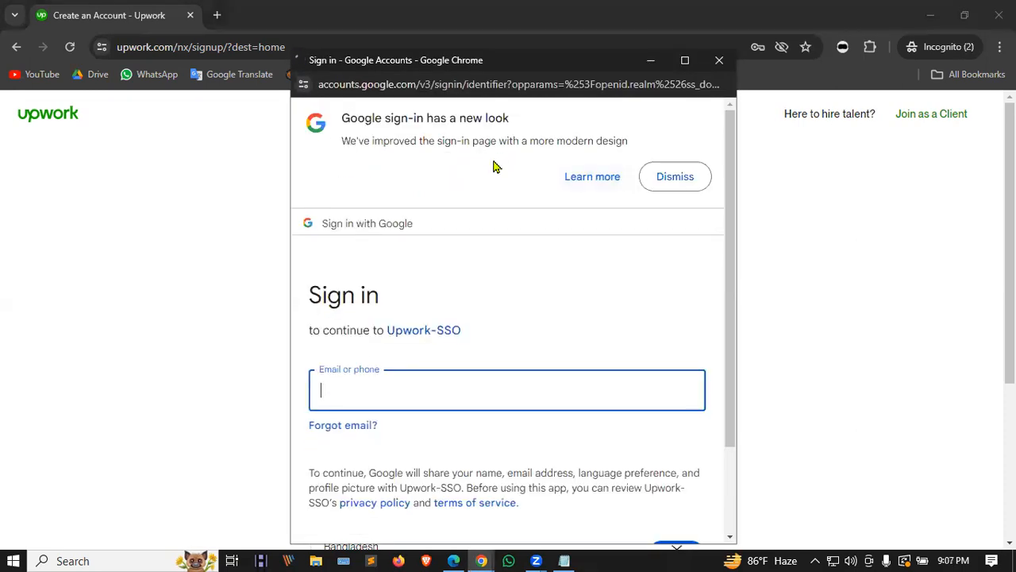
scroll(456, 376, down, 2)
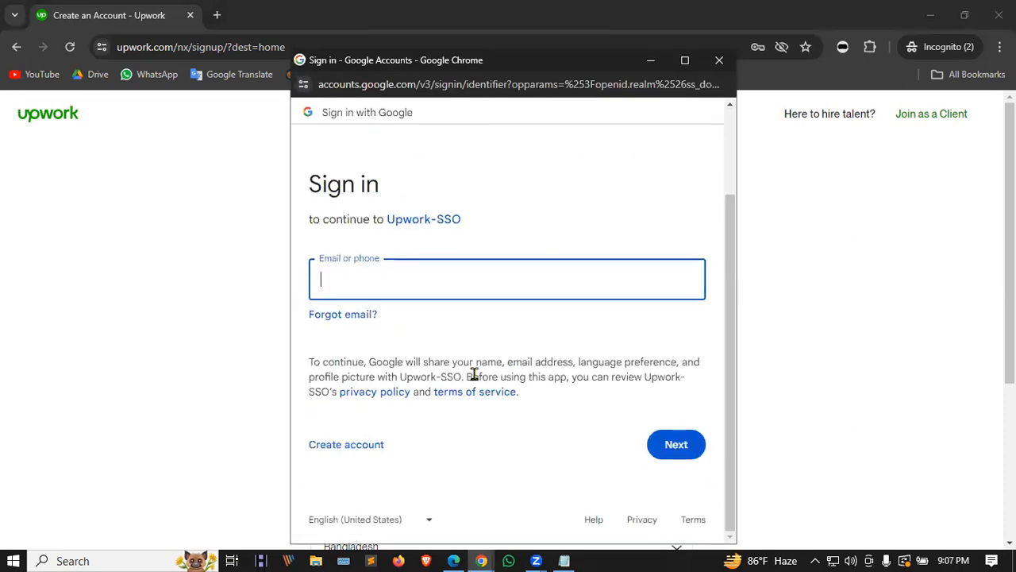
scroll(576, 270, up, 2)
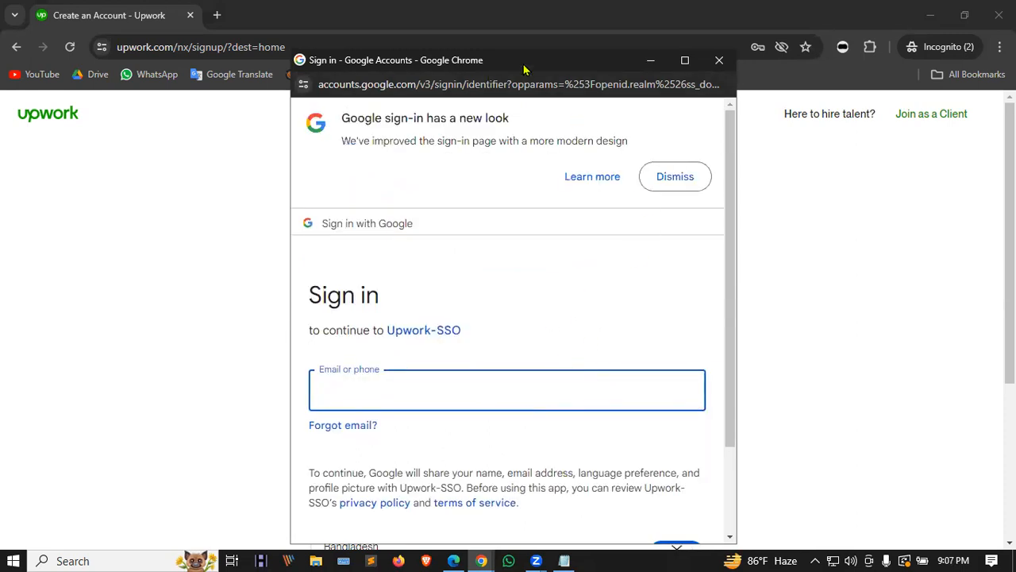
drag(524, 72, 511, 91)
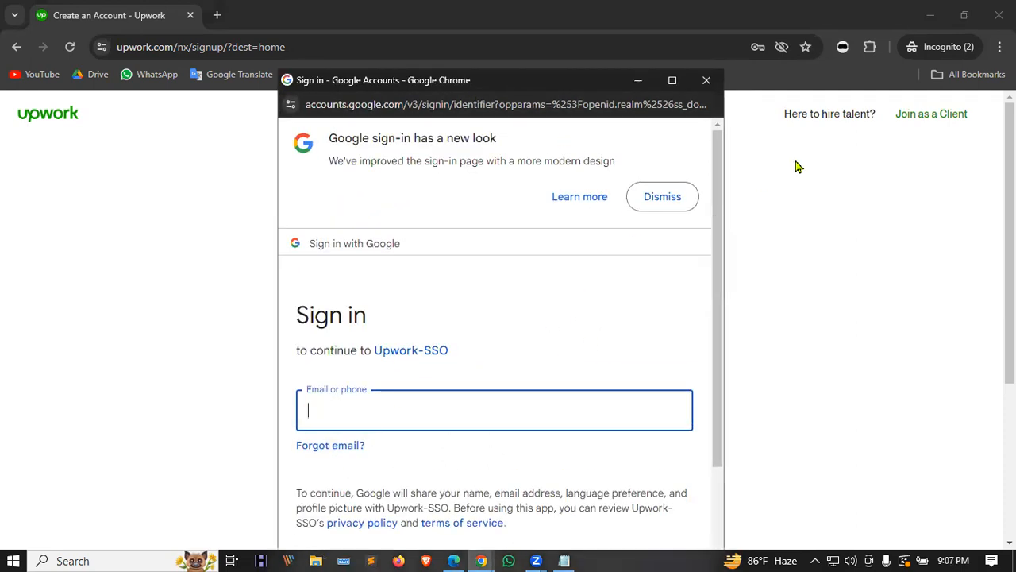
click(704, 86)
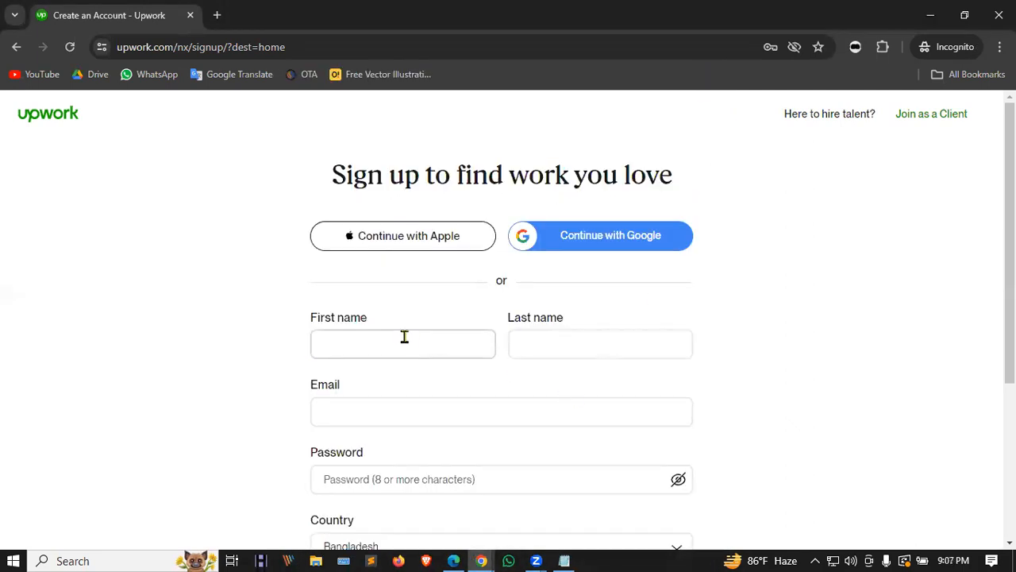
Step: Click through the name, email and password fields, leaving the password empty
scroll(420, 331, down, 1)
click(426, 270)
click(565, 270)
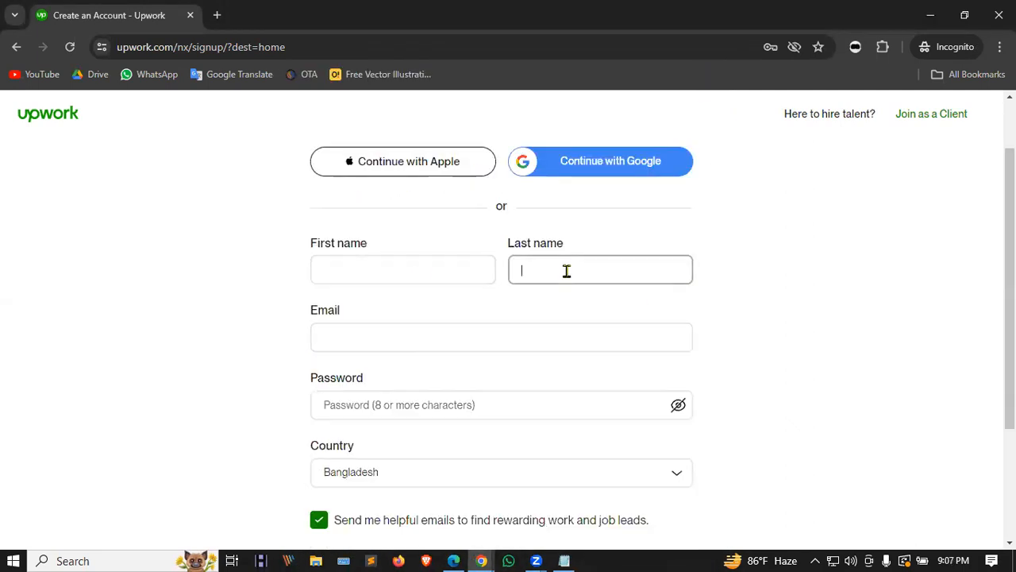
click(464, 339)
click(477, 399)
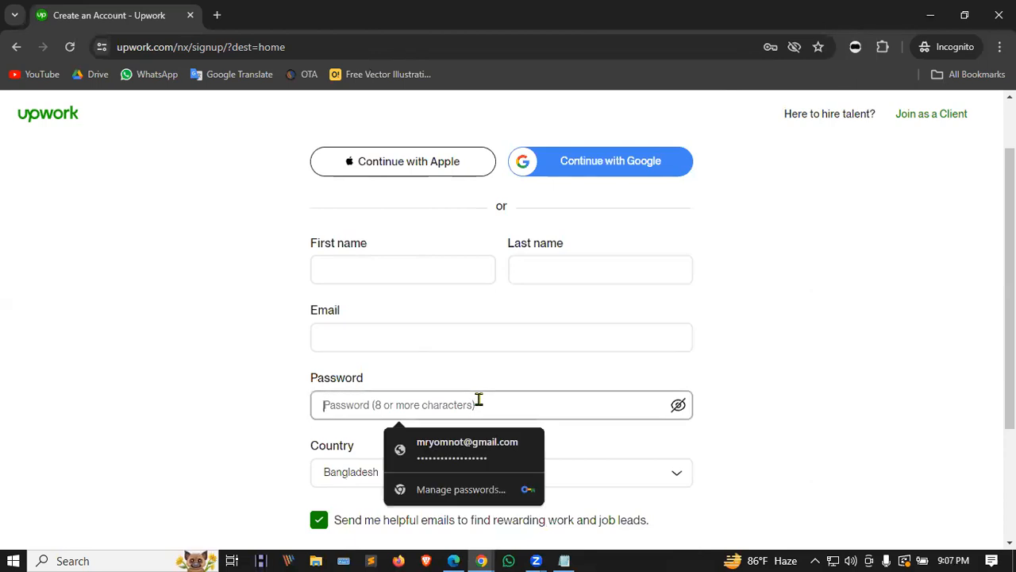
scroll(556, 401, down, 1)
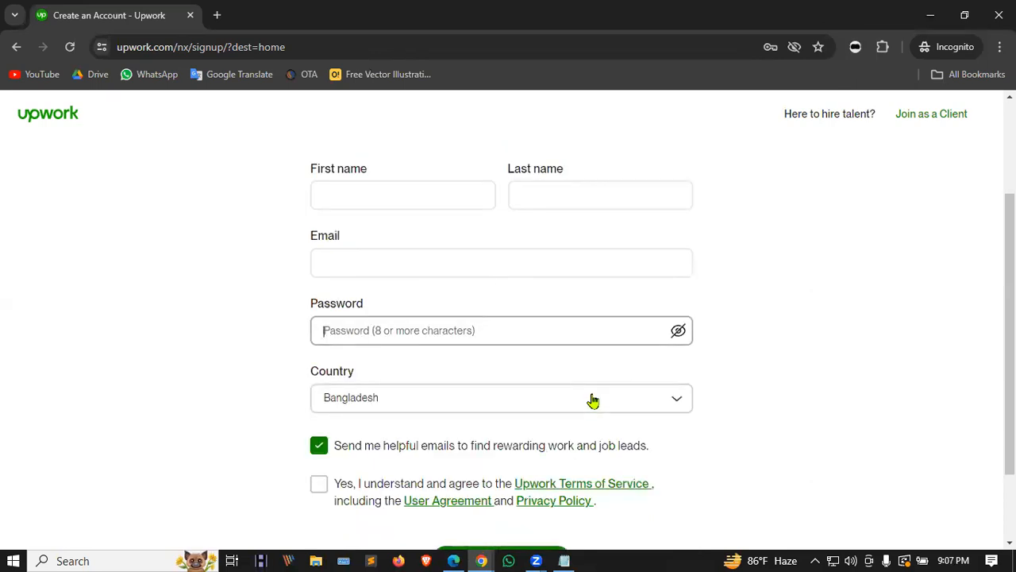
click(653, 291)
scroll(590, 249, up, 2)
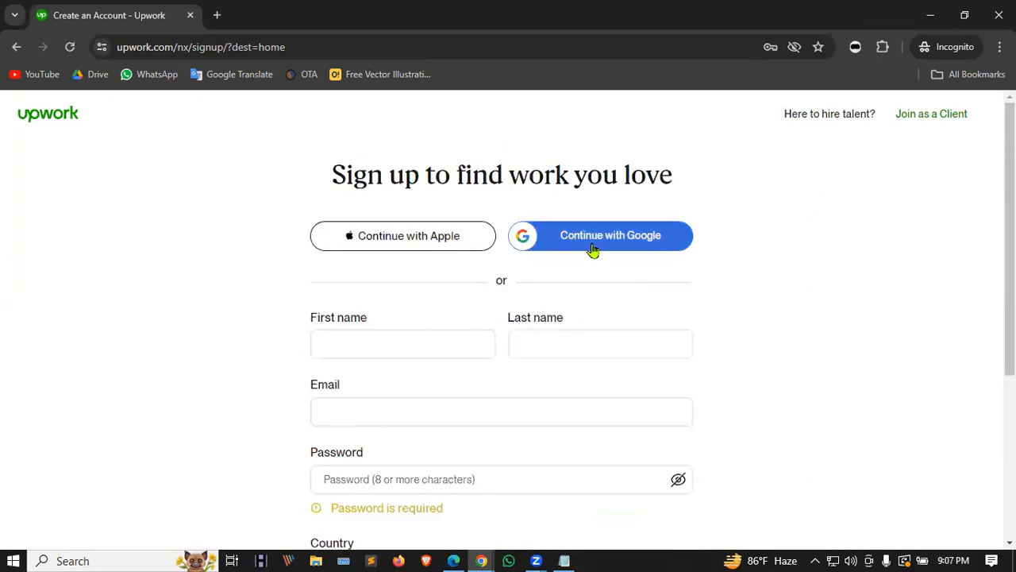
Step: Retry Google sign-up, view the saved email addresses, then close the popup again
click(590, 246)
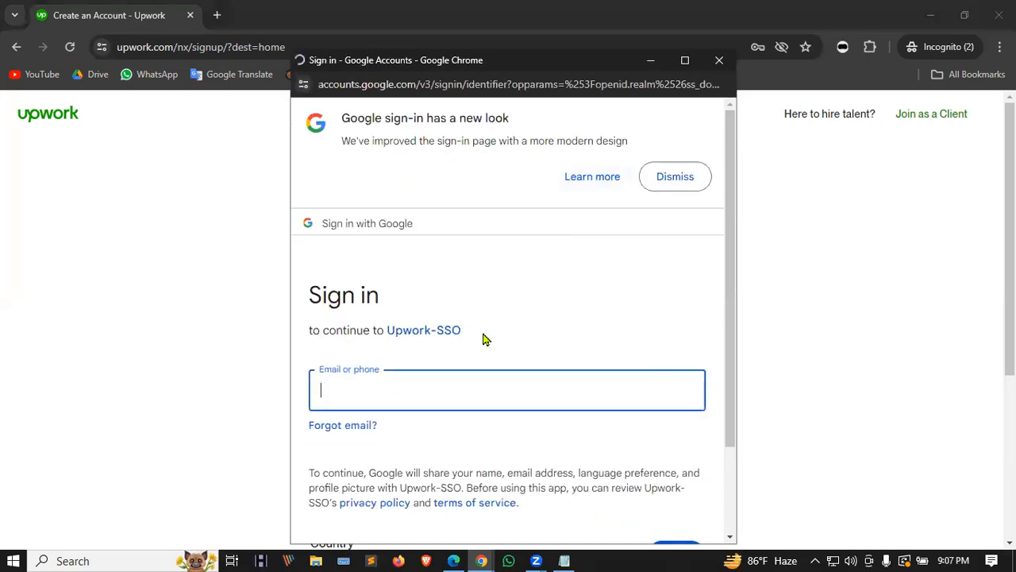
click(341, 392)
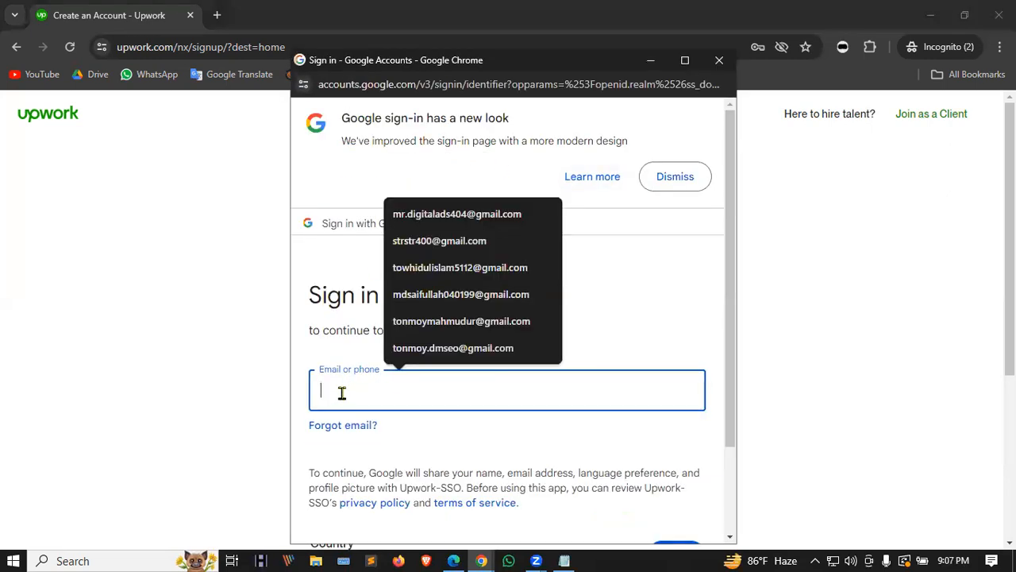
scroll(656, 359, down, 2)
scroll(633, 417, up, 2)
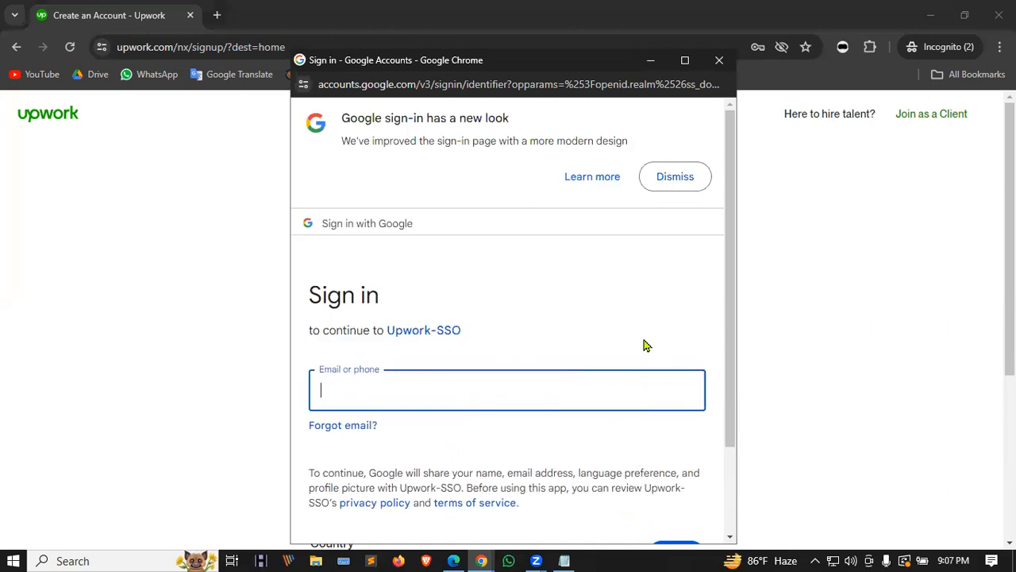
click(719, 60)
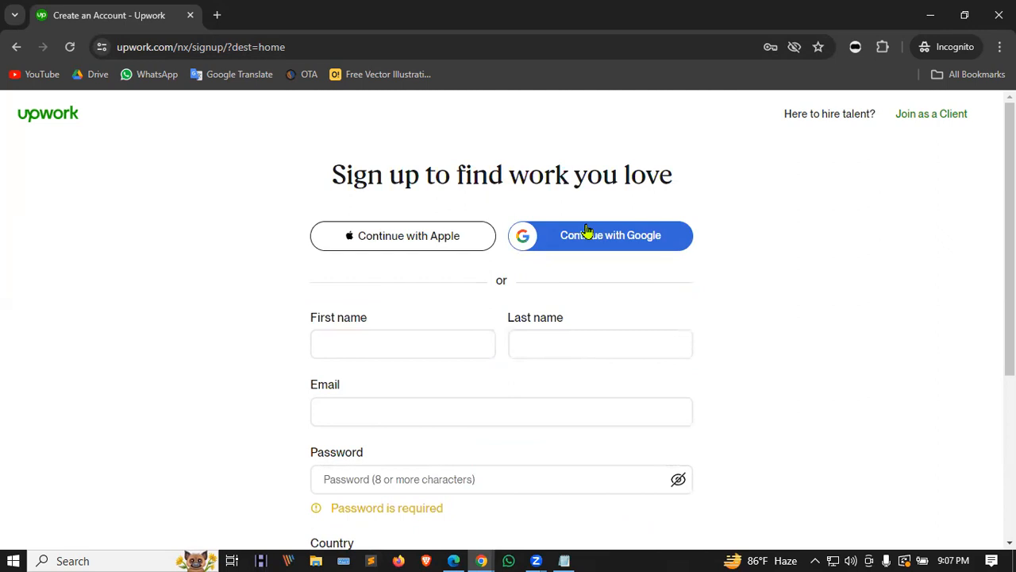
Step: Enter the first and last name in the freelancer sign-up form
click(384, 335)
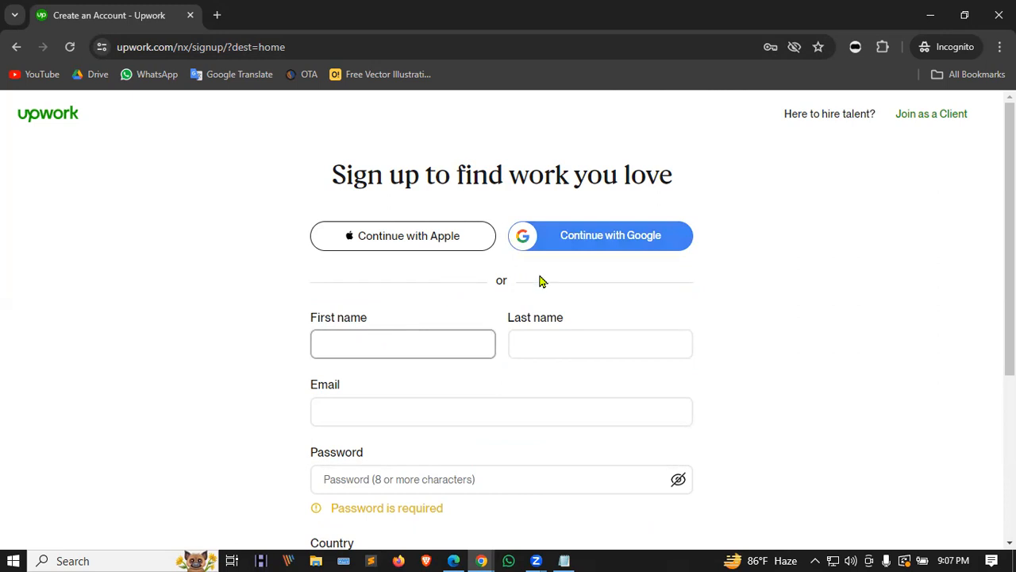
scroll(540, 281, down, 2)
scroll(540, 279, up, 1)
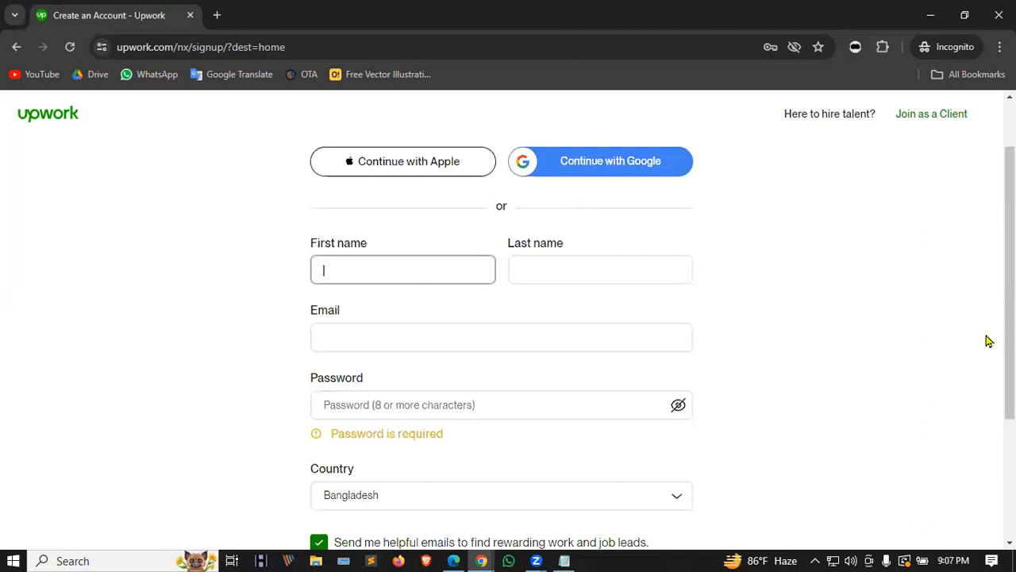
key(alt+Tab)
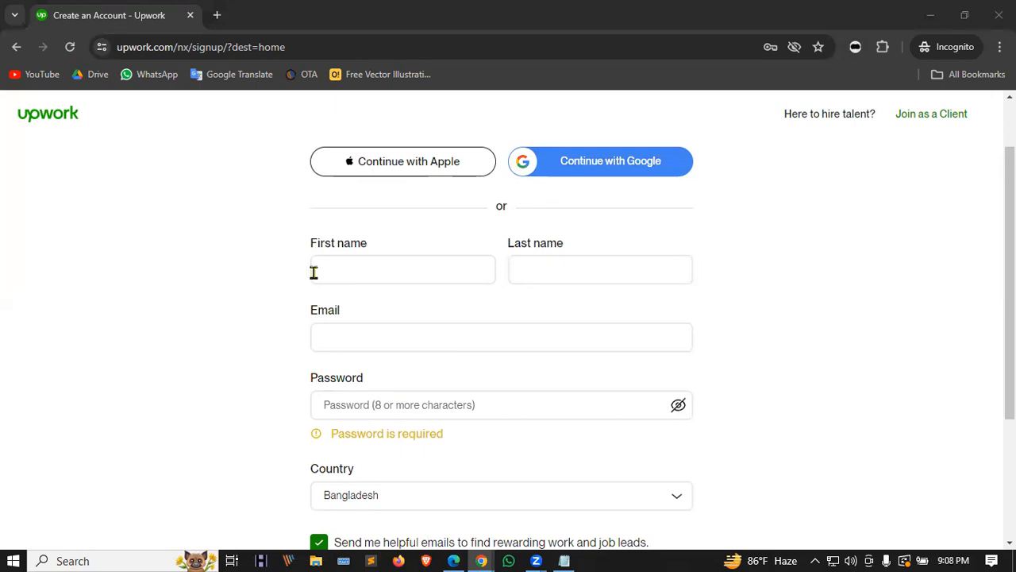
click(342, 268)
click(528, 269)
text(ALI)
Step: Paste in the email address and the account password, redoing the password once
click(360, 336)
key(ctrl+v)
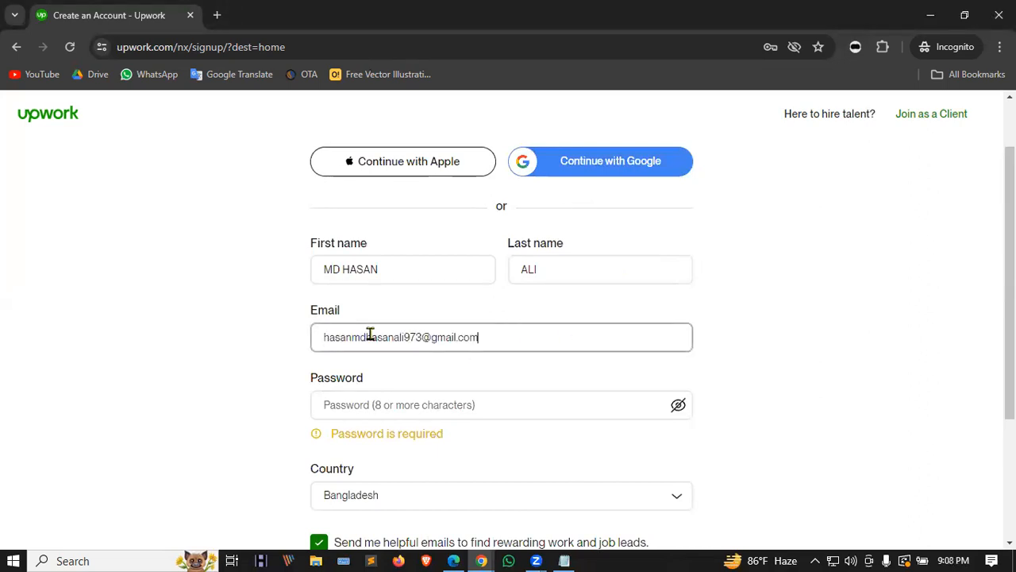
scroll(248, 341, down, 1)
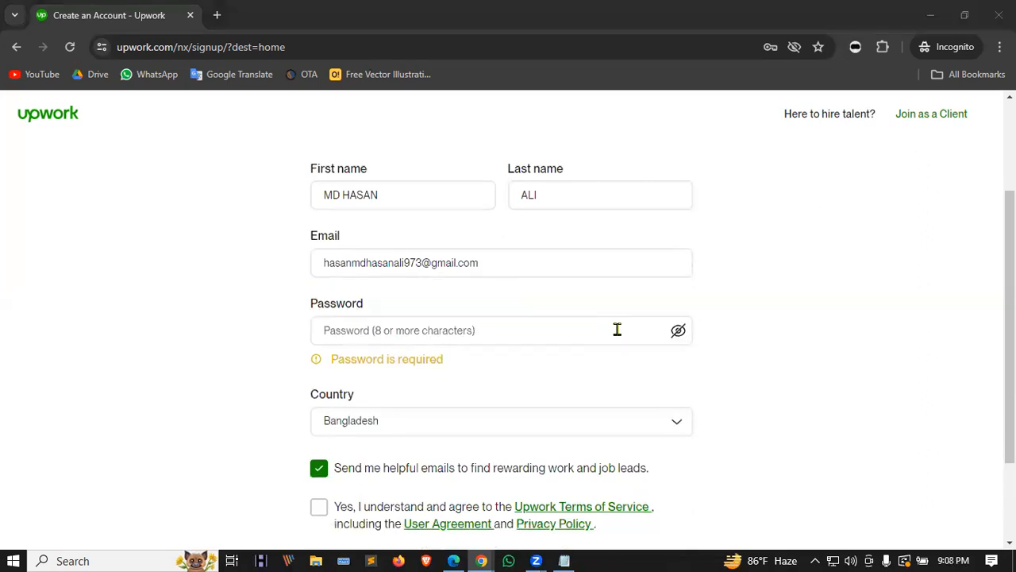
click(393, 329)
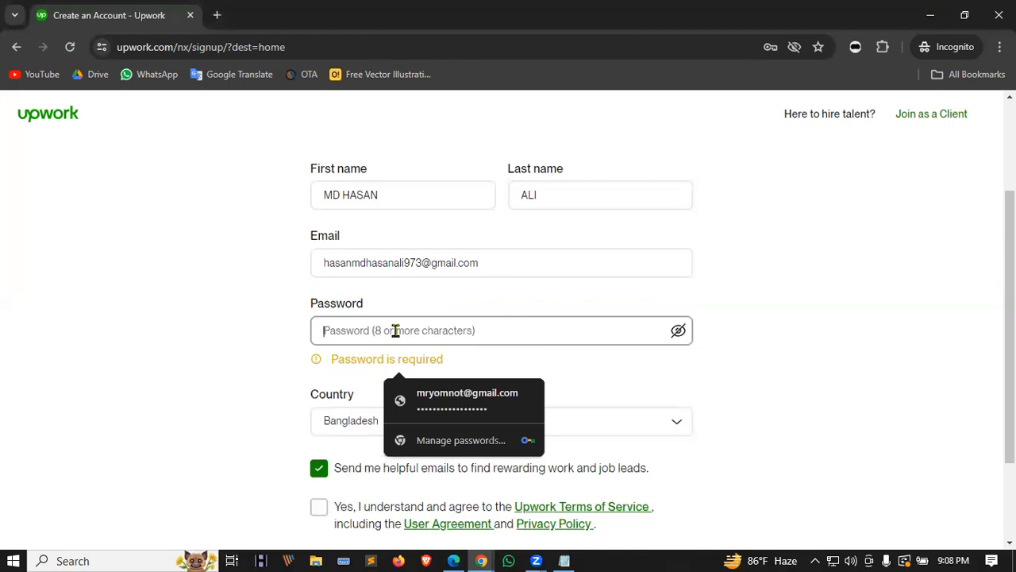
key(ctrl+v)
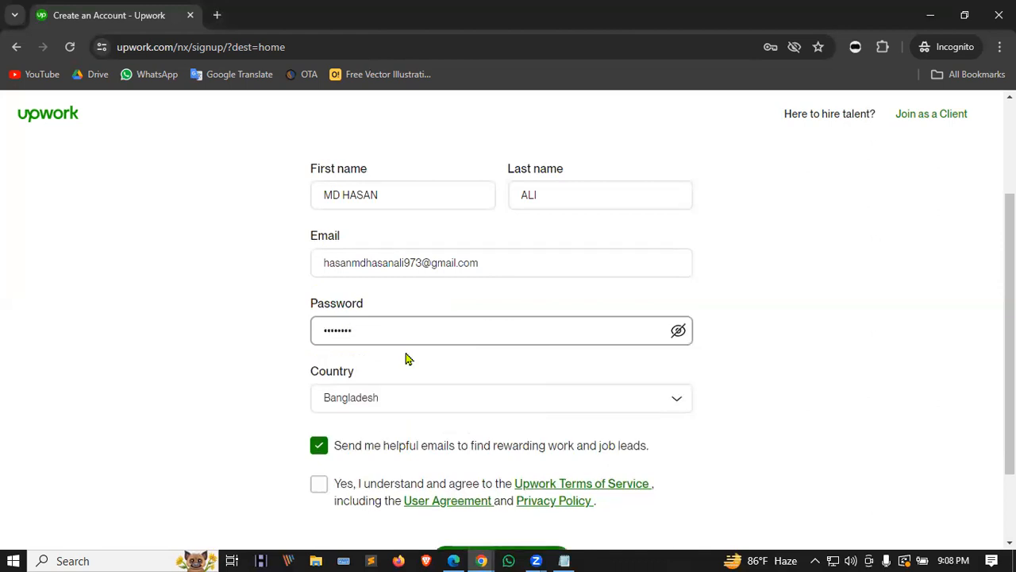
drag(535, 339, 236, 330)
key(BackSpace)
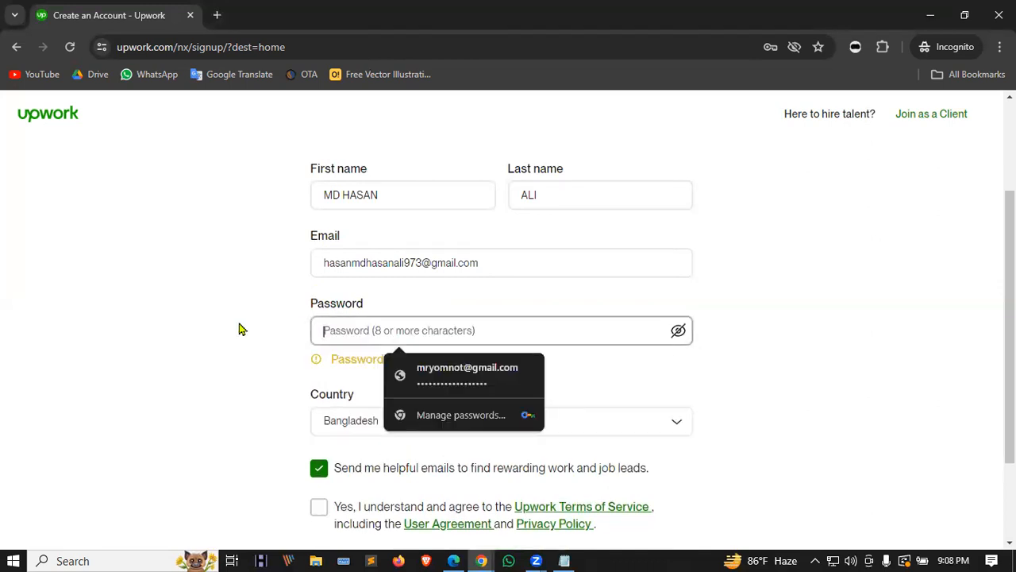
click(248, 357)
click(408, 338)
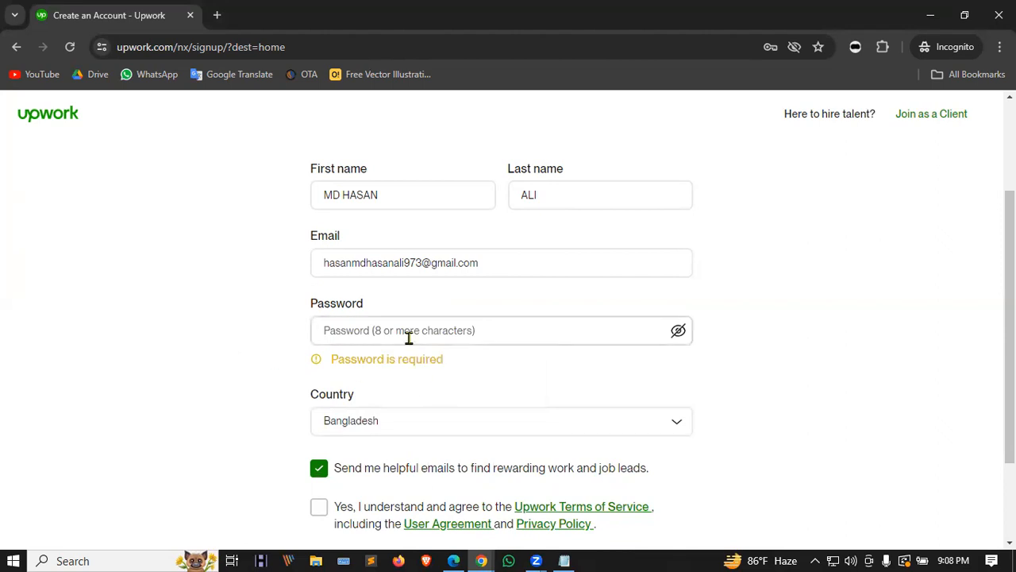
key(ctrl+v)
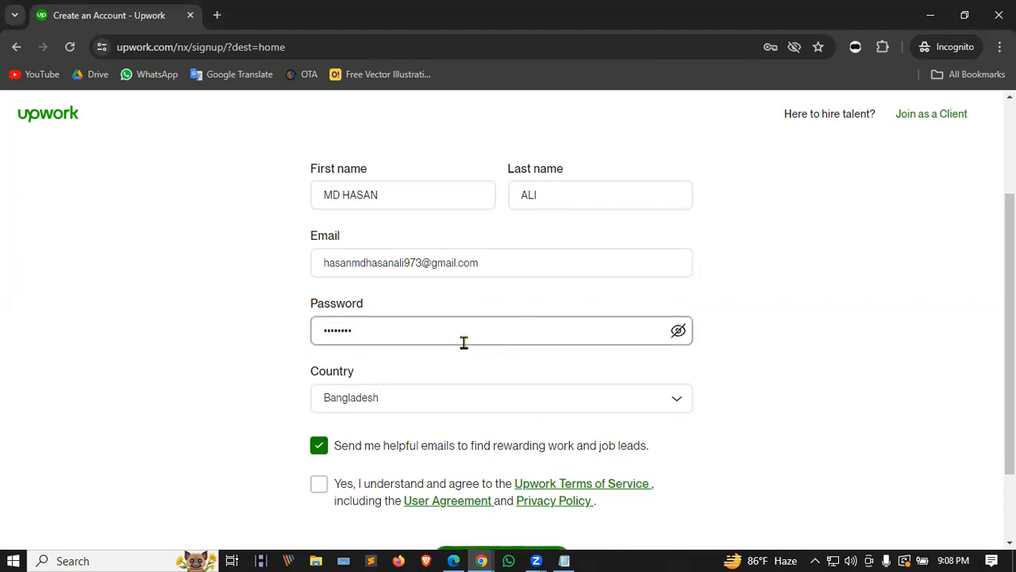
Step: Accept the Upwork terms of service and create the account
scroll(468, 340, down, 1)
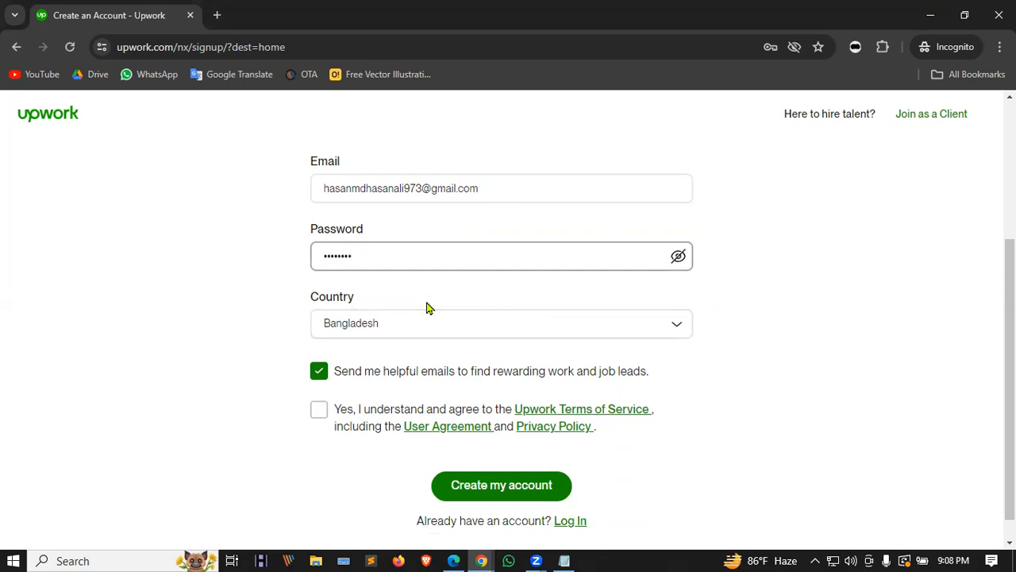
click(317, 410)
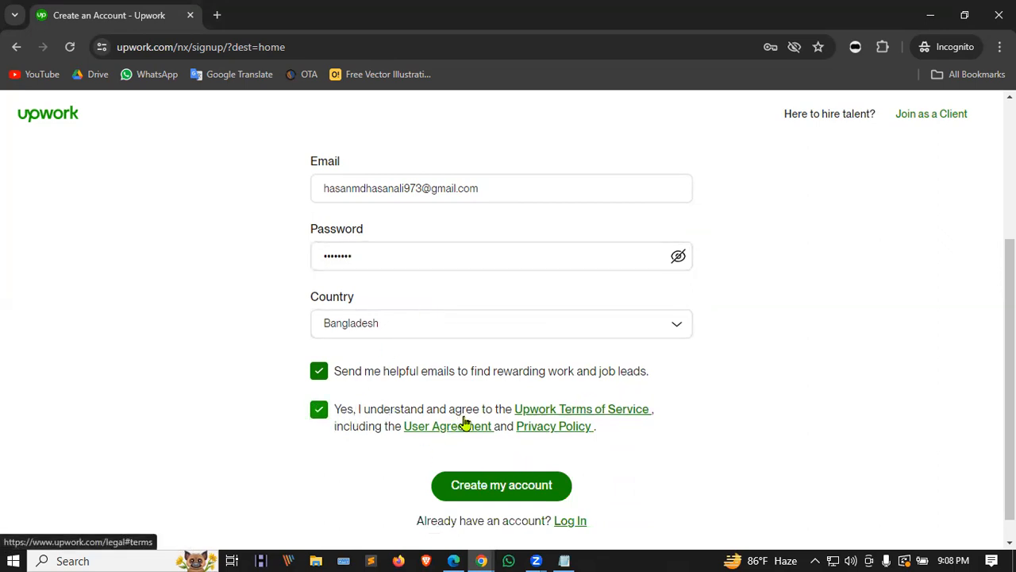
scroll(315, 390, down, 1)
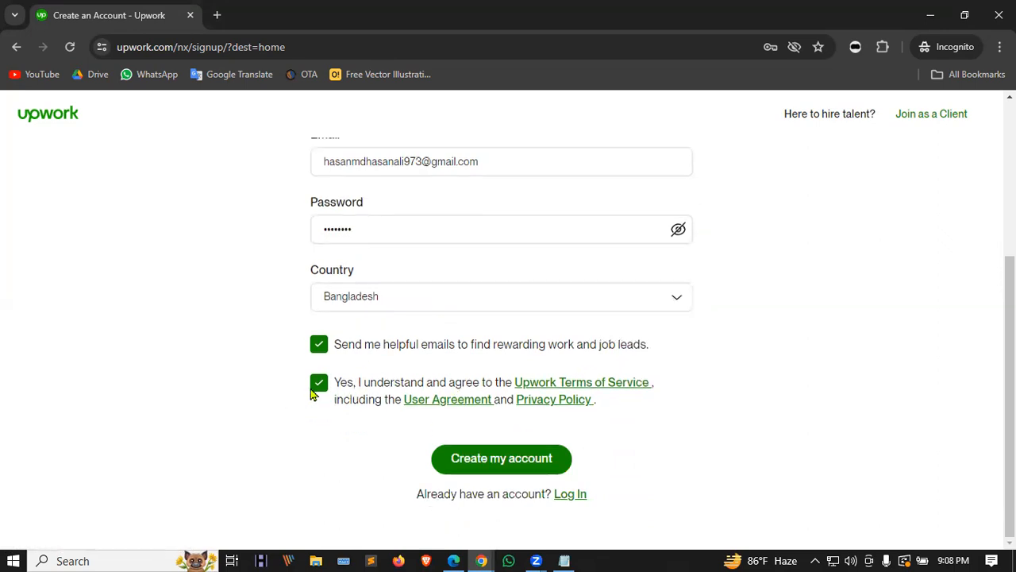
click(482, 463)
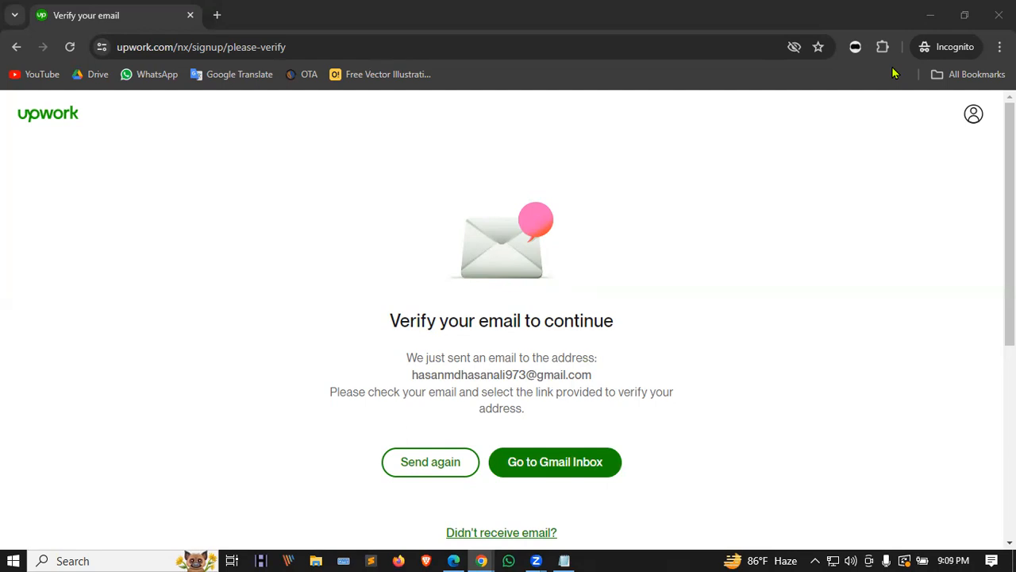
Step: Search 'gmail' in a new tab, open the Gmail result, and go to its sign-in page
click(216, 15)
text(g)
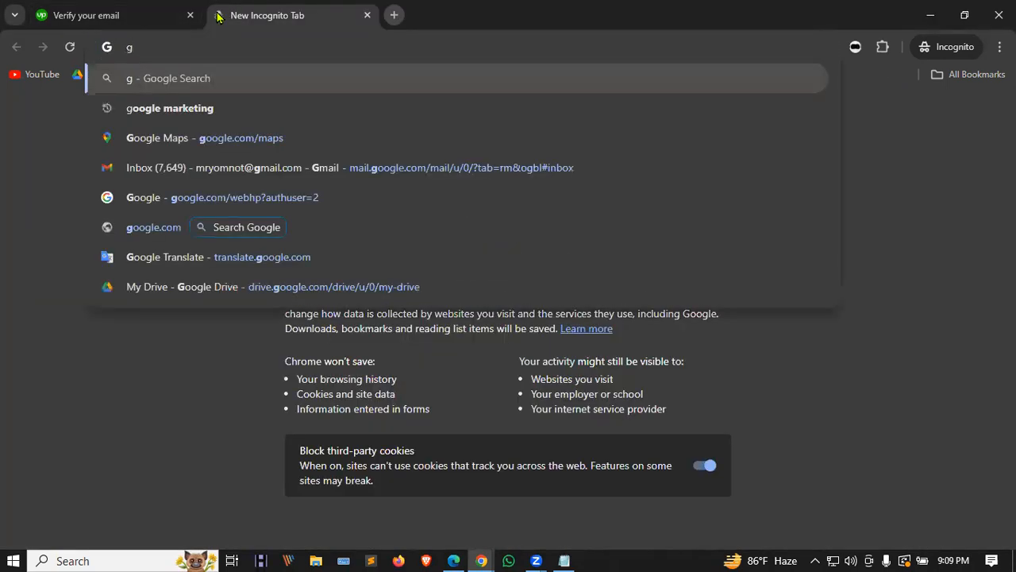
text(mail)
key(Return)
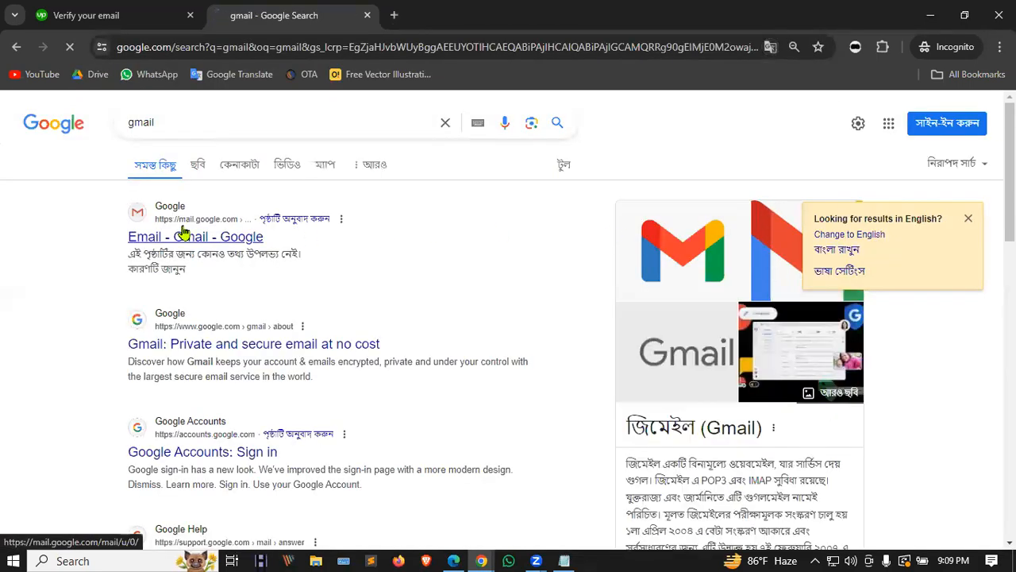
click(182, 231)
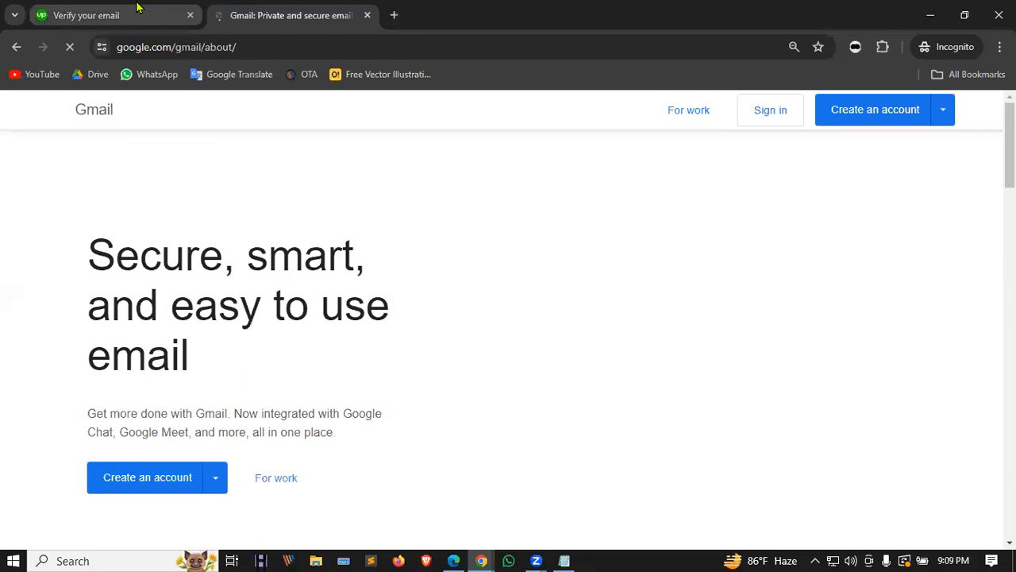
click(134, 12)
scroll(445, 238, down, 4)
scroll(540, 270, up, 4)
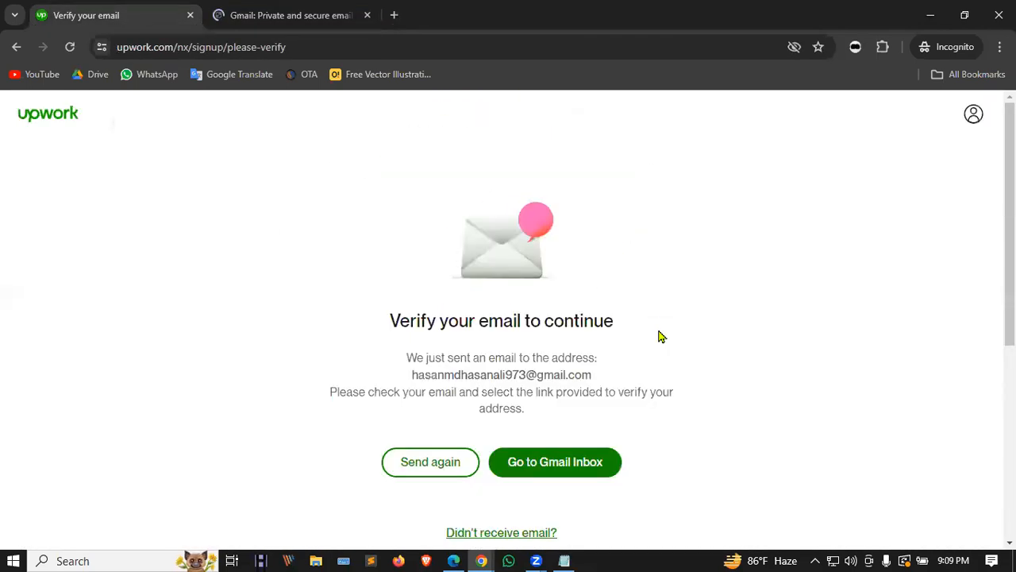
scroll(453, 334, down, 3)
scroll(453, 198, up, 3)
click(285, 15)
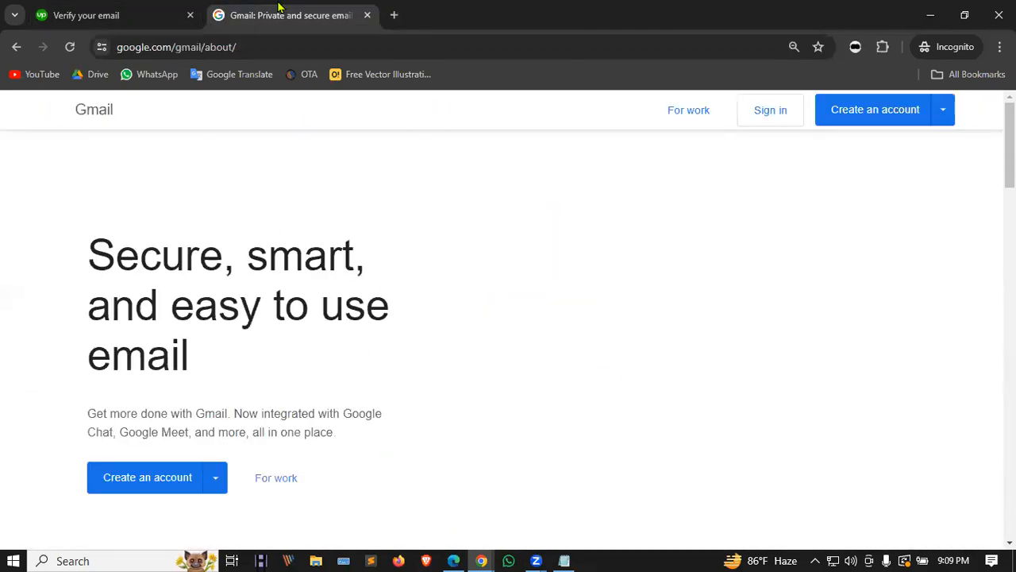
click(772, 116)
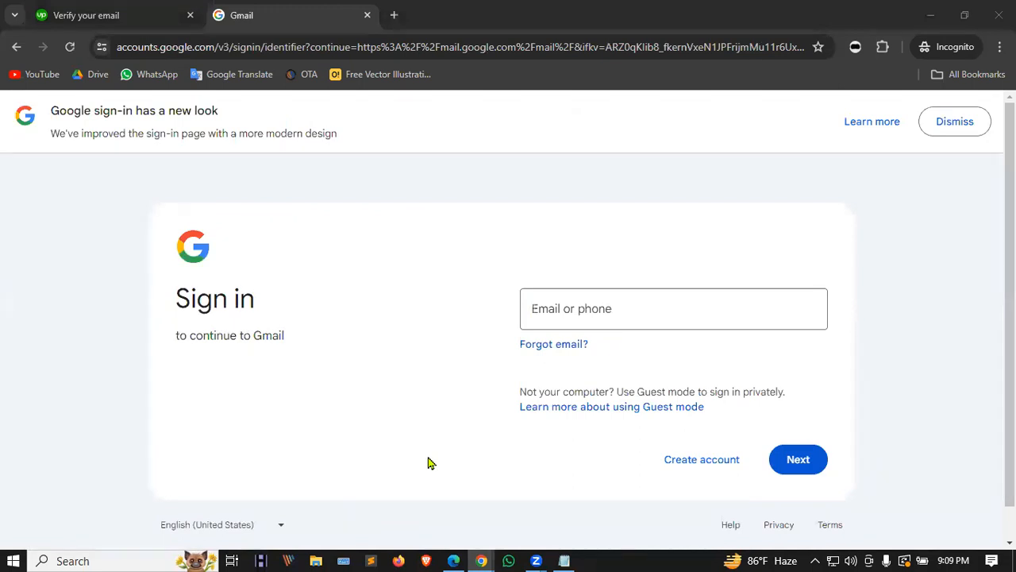
Step: Sign in with the account email and password, then pick another 2-Step Verification method
click(586, 300)
key(ctrl+v)
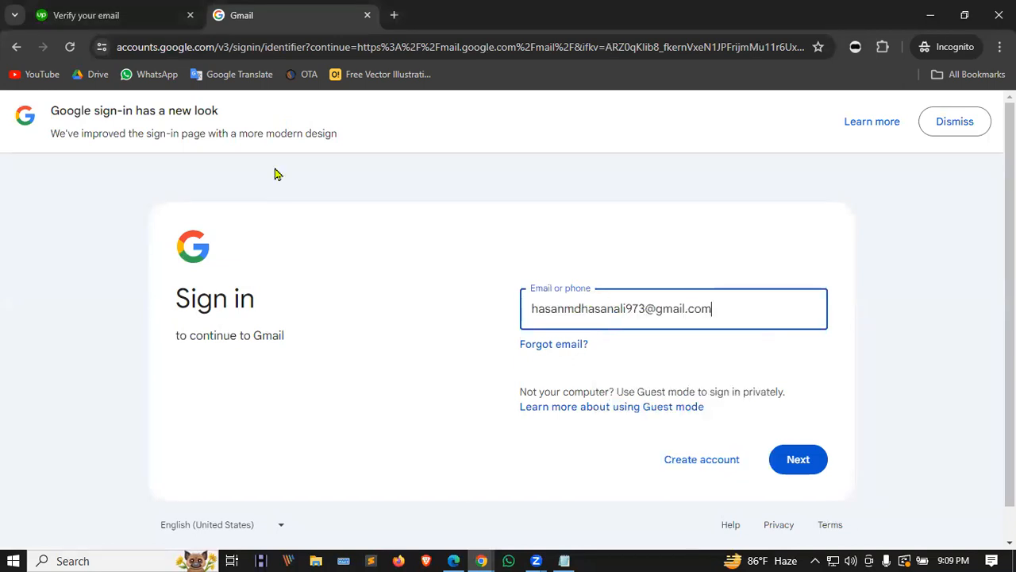
click(798, 459)
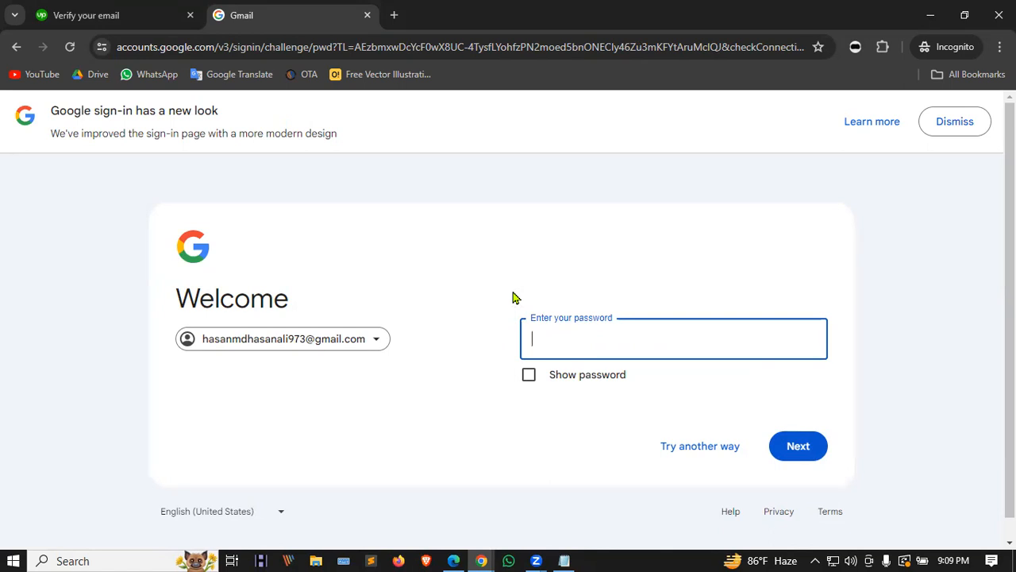
click(541, 329)
text(********)
click(786, 451)
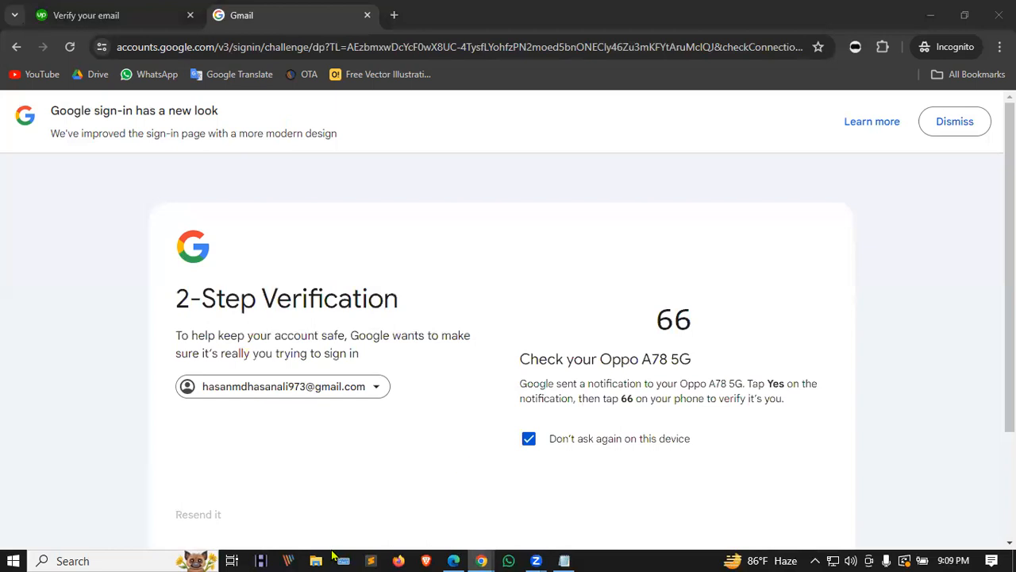
scroll(654, 312, down, 2)
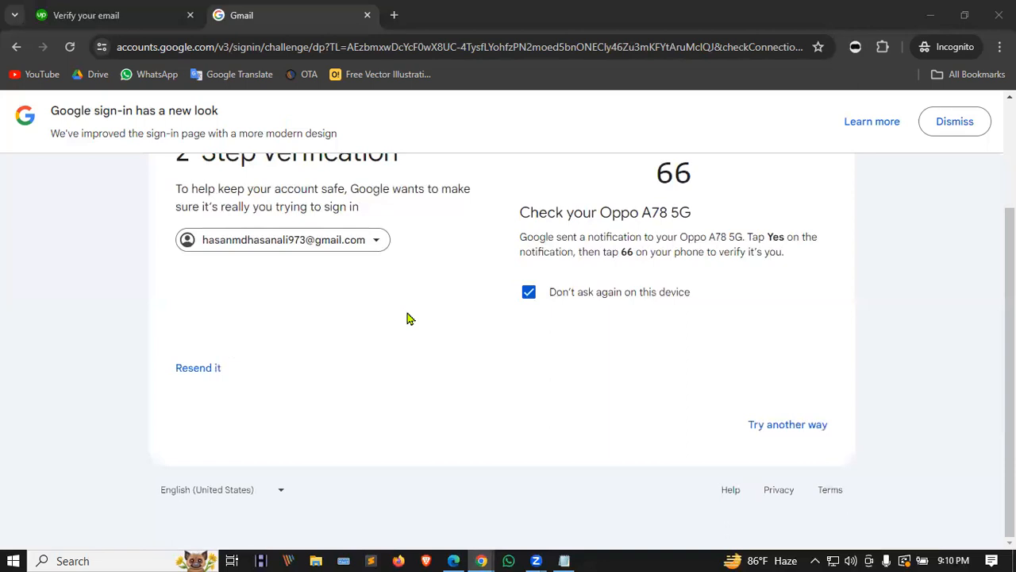
click(790, 427)
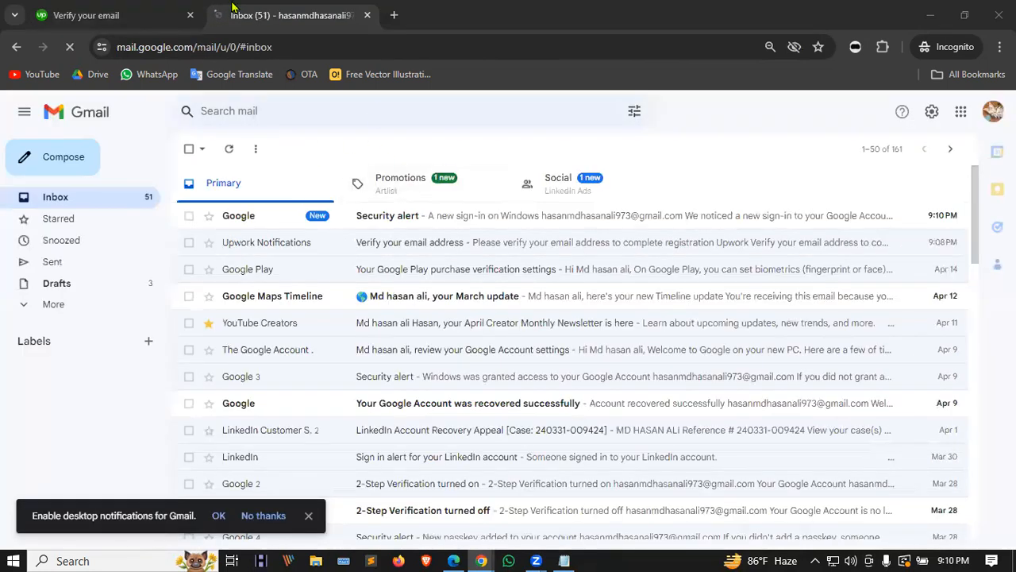
Step: Open Upwork's 'Verify your email address' message in Gmail and confirm it with Verify Email
click(143, 12)
drag(389, 316, 612, 314)
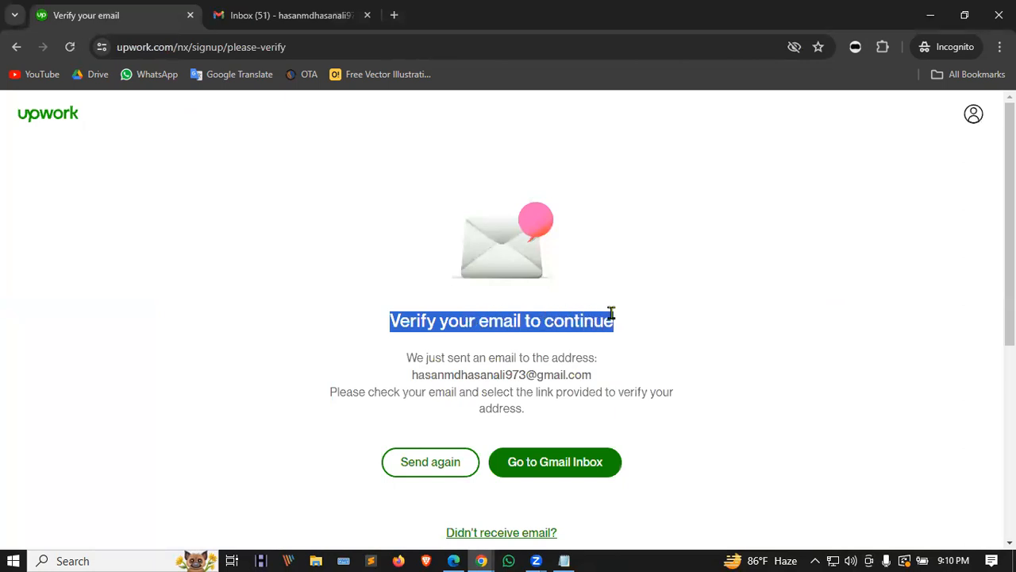
click(315, 10)
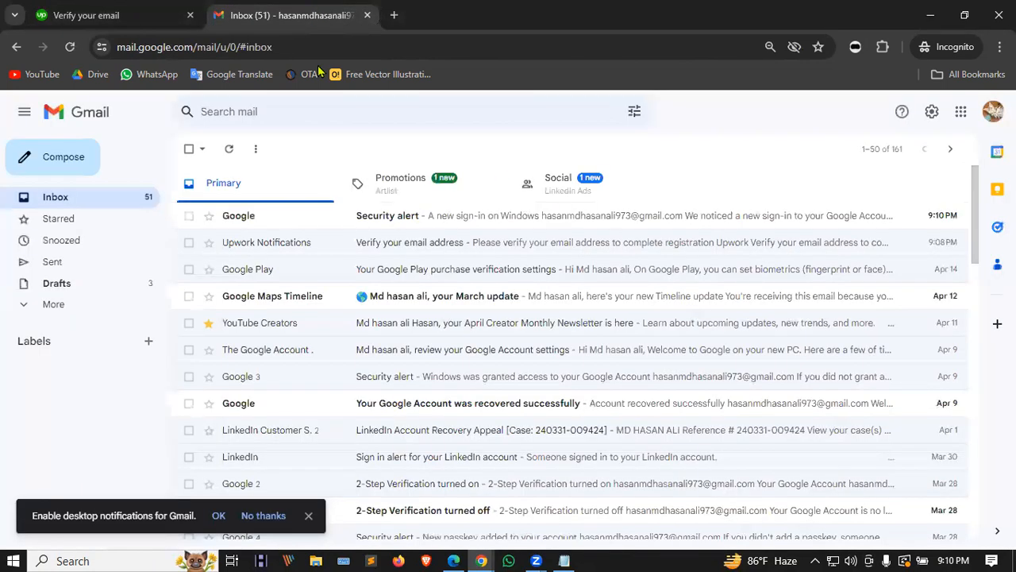
click(133, 10)
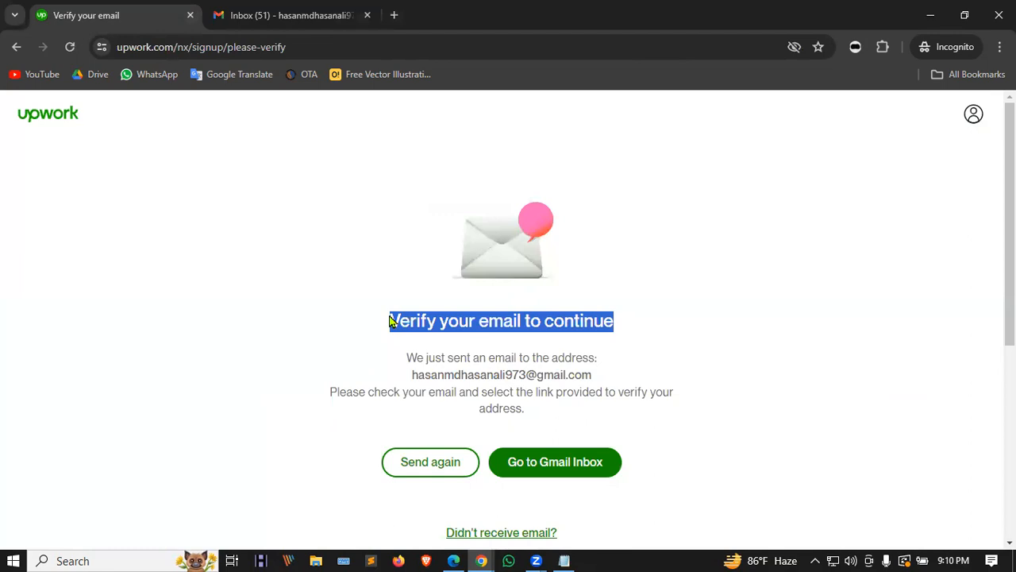
click(284, 15)
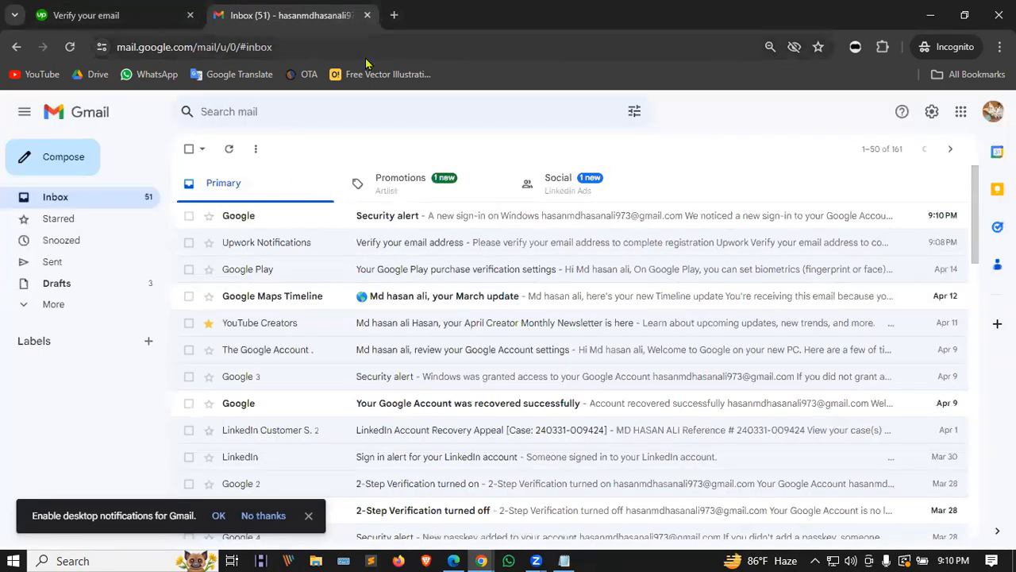
click(297, 245)
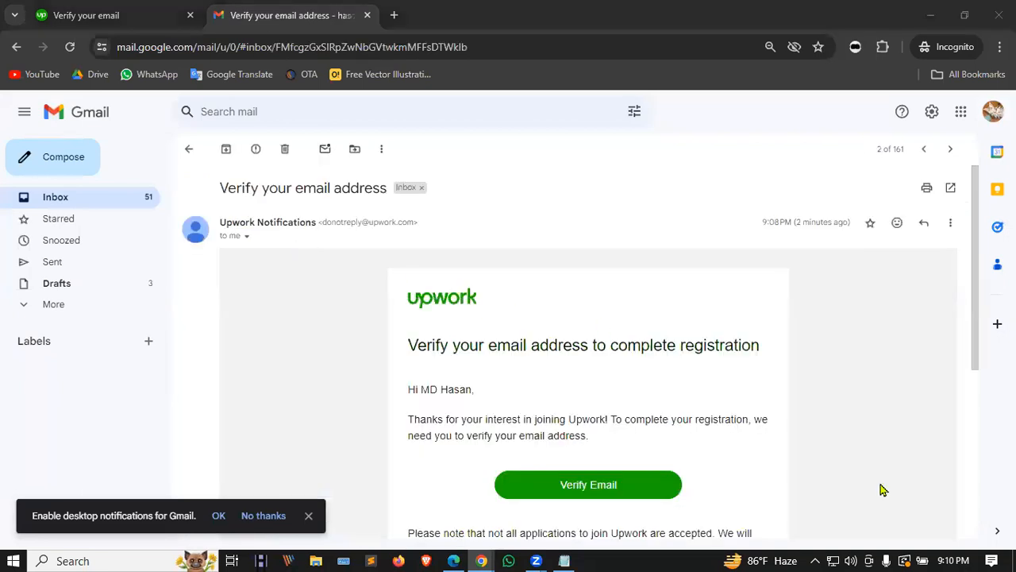
click(579, 484)
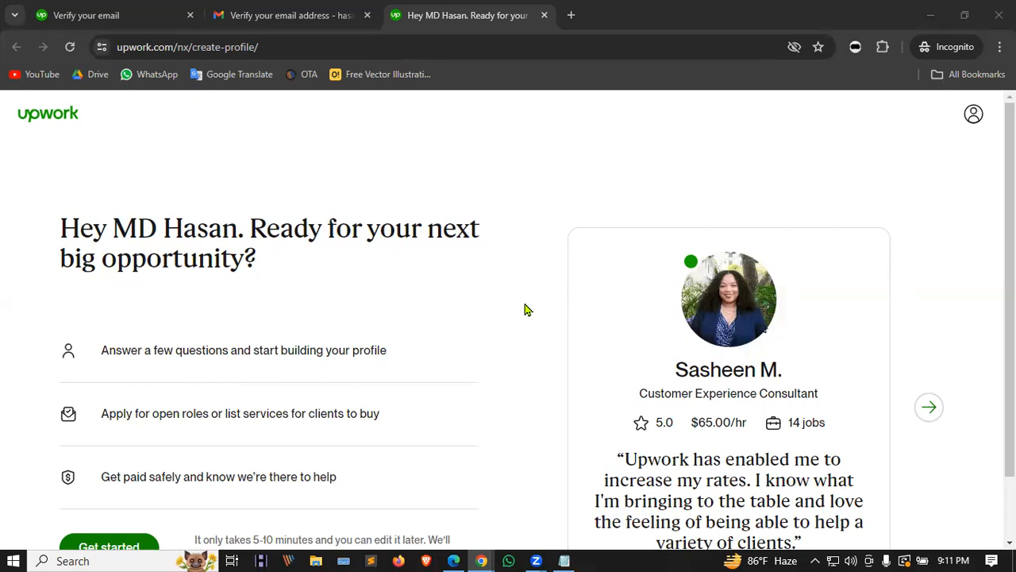
Step: Begin the freelancer profile questionnaire with Get started on the Upwork welcome page
scroll(486, 326, down, 1)
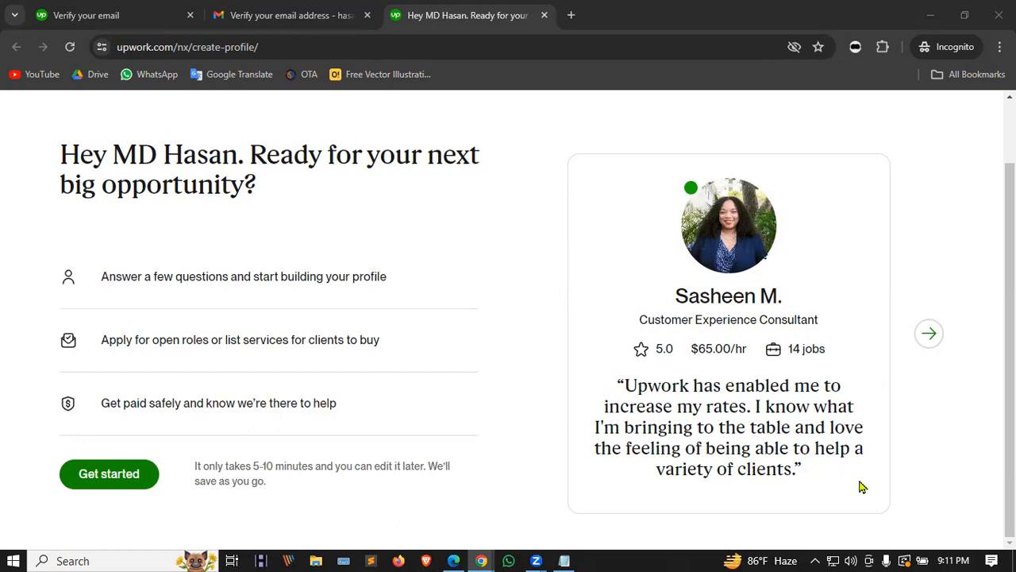
scroll(861, 486, up, 1)
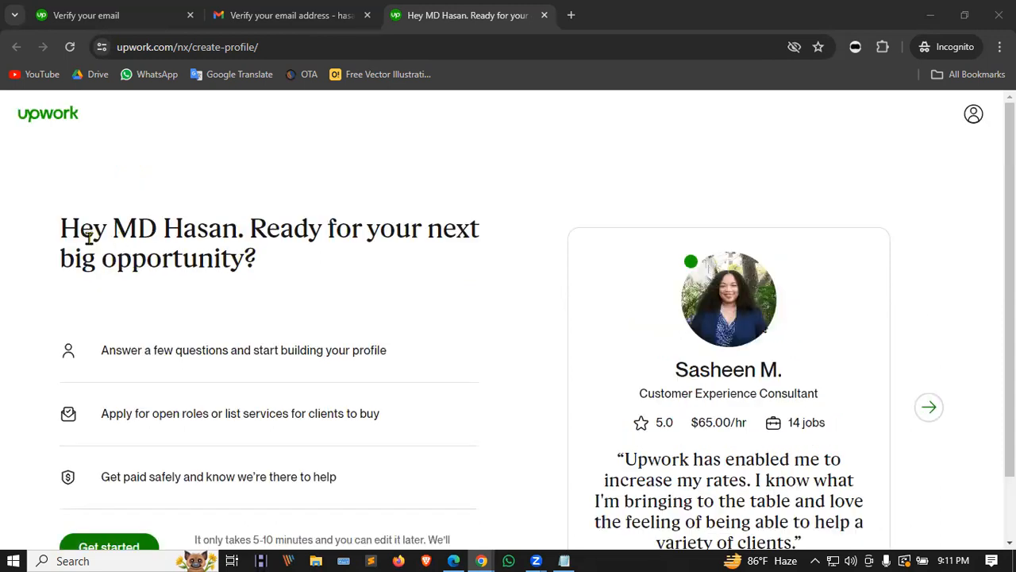
scroll(183, 253, down, 1)
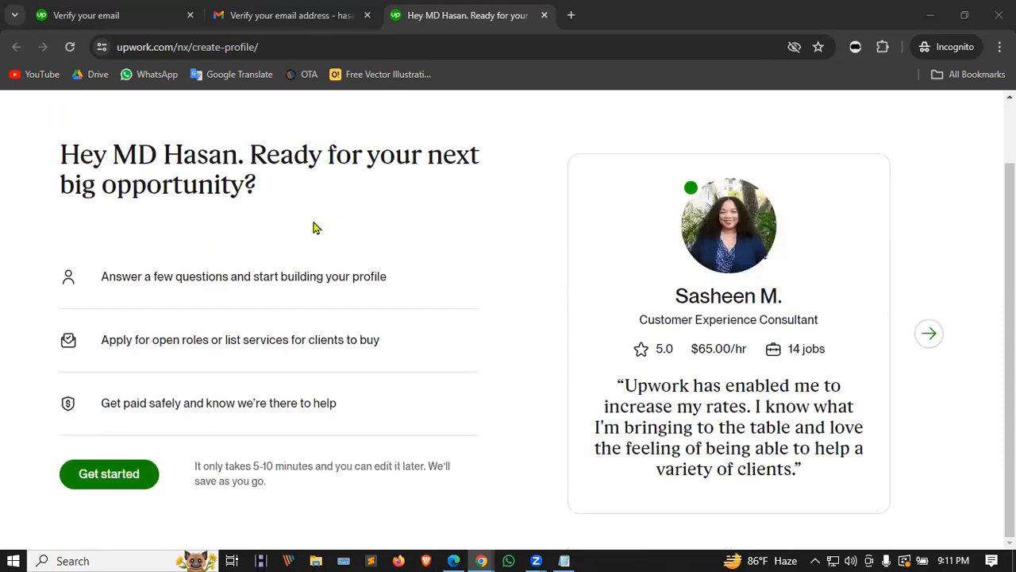
click(92, 477)
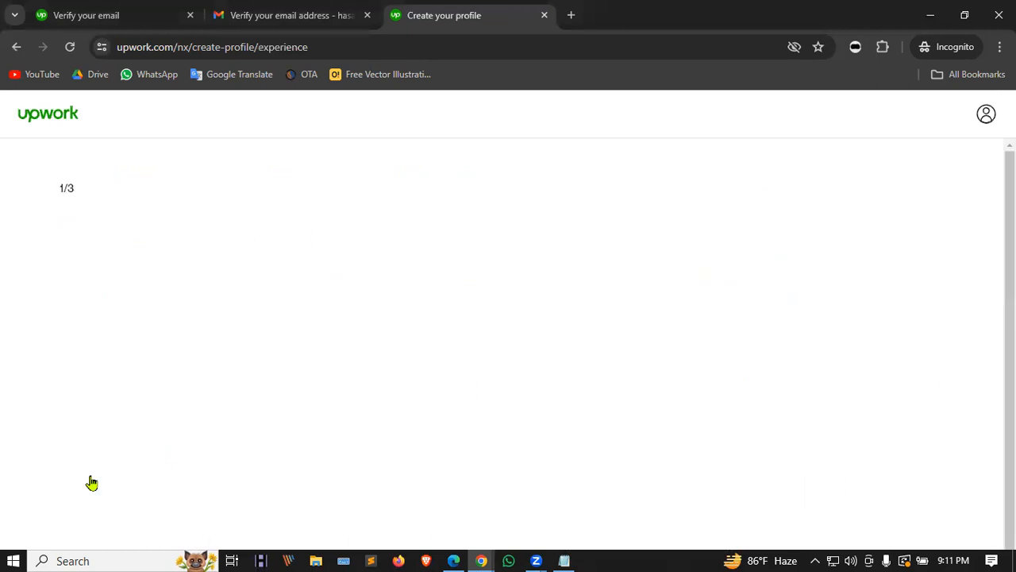
Step: Zoom the browser out two steps and answer 'I am brand new to this'
scroll(281, 295, down, 1)
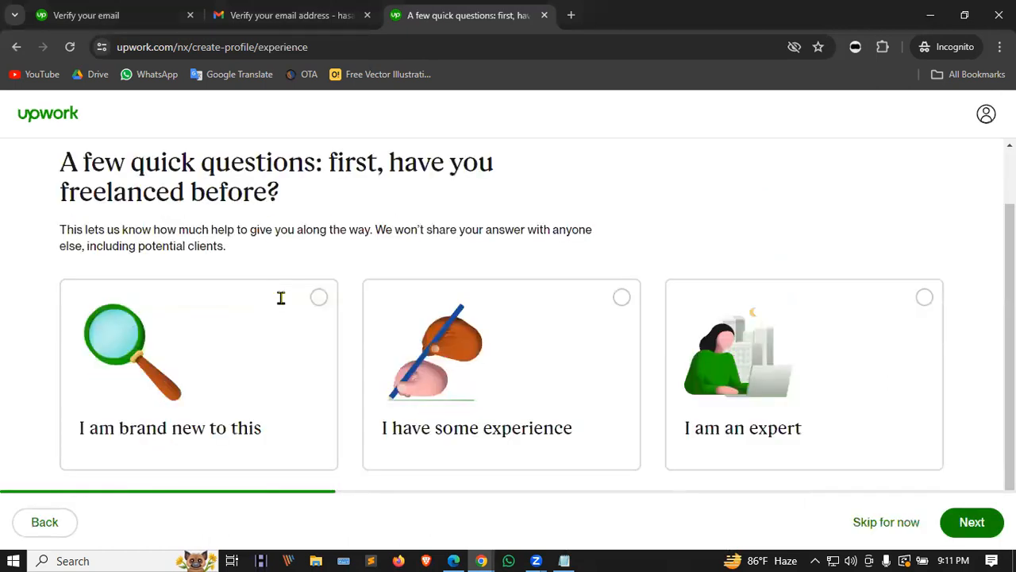
scroll(734, 174, up, 1)
scroll(717, 189, down, 1)
key(ctrl+minus)
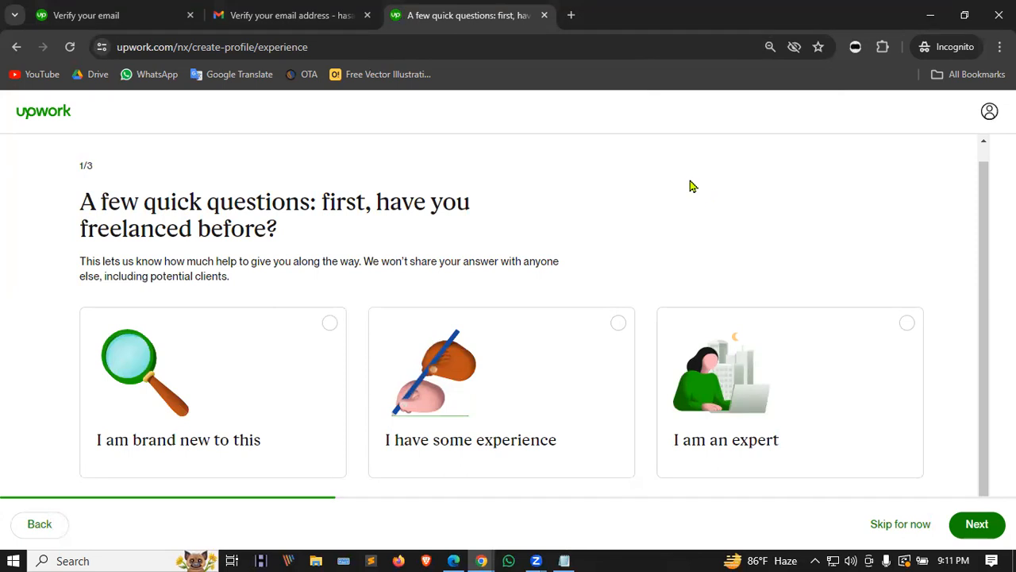
key(ctrl+minus)
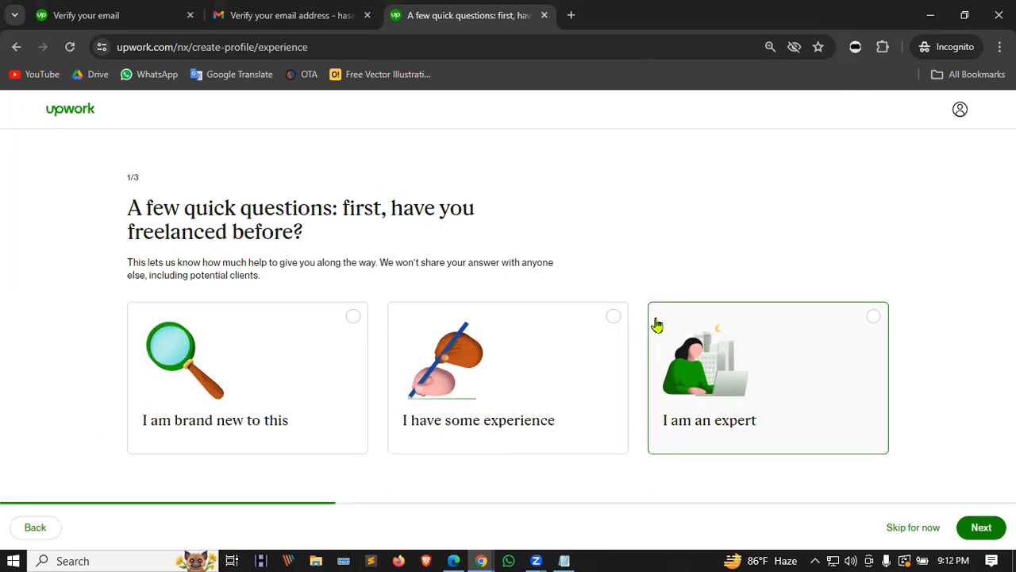
click(599, 333)
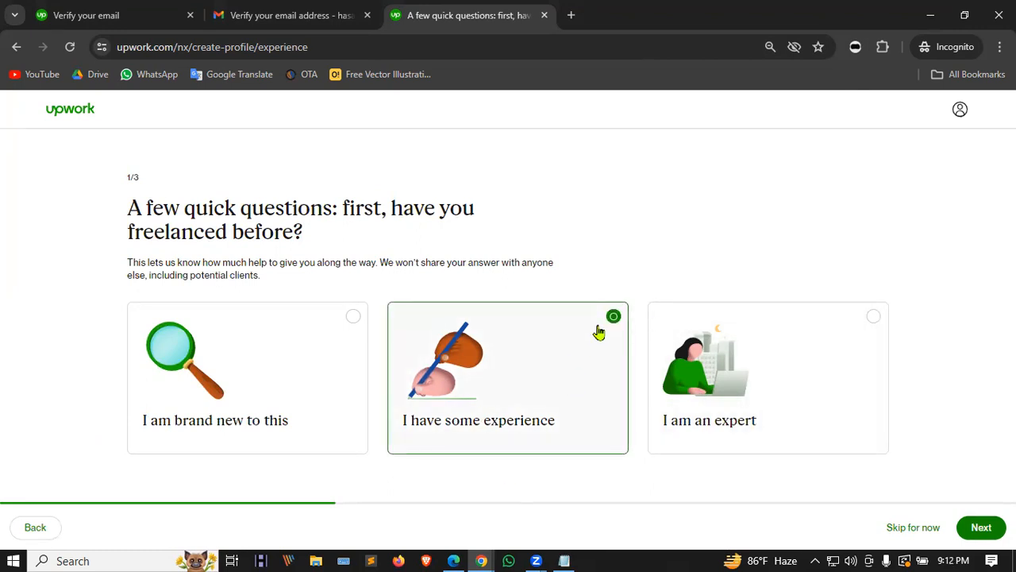
click(880, 340)
click(539, 328)
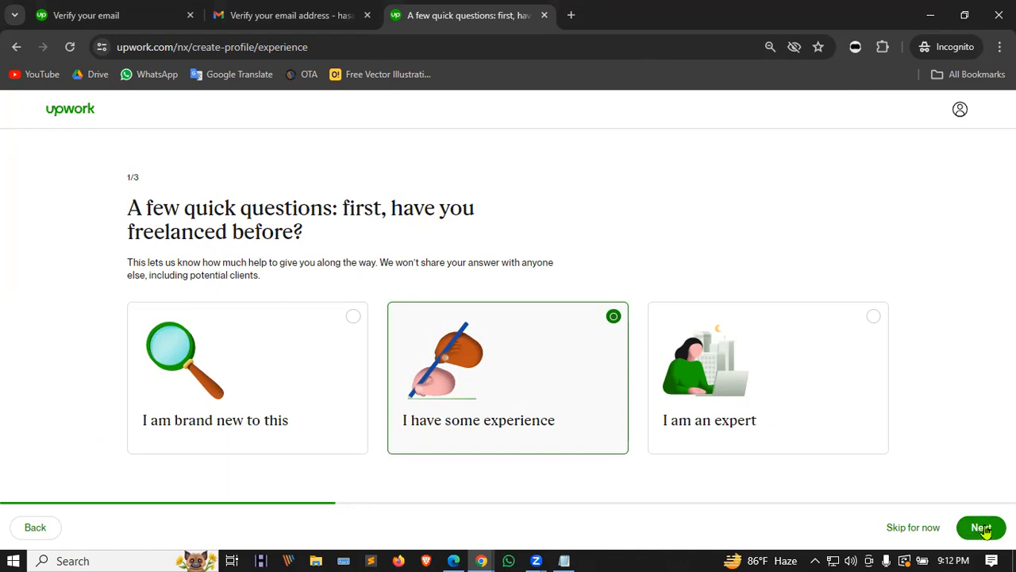
click(331, 325)
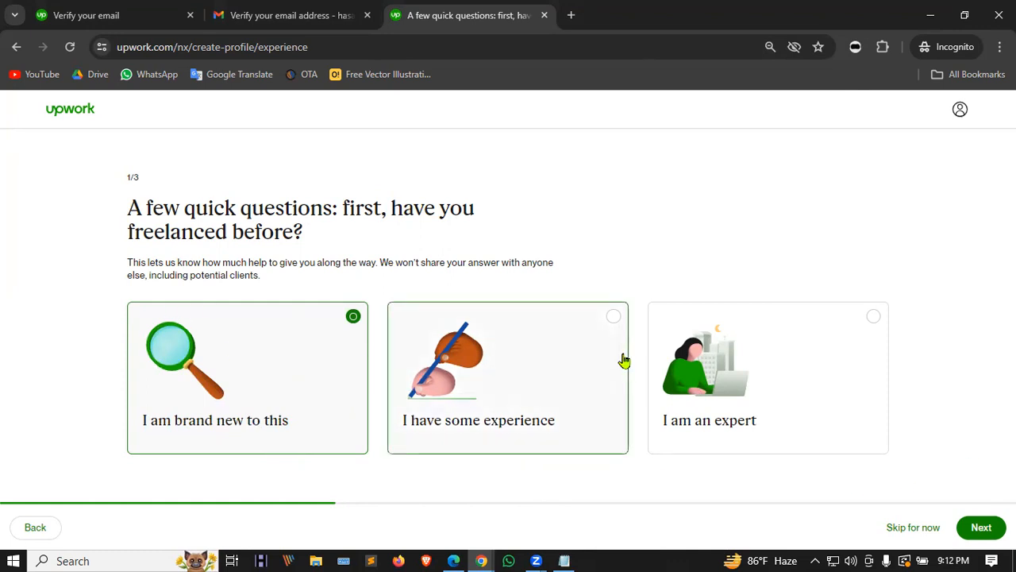
Step: Choose 'To earn my main income' as the goal and advance to step 3/3
click(983, 530)
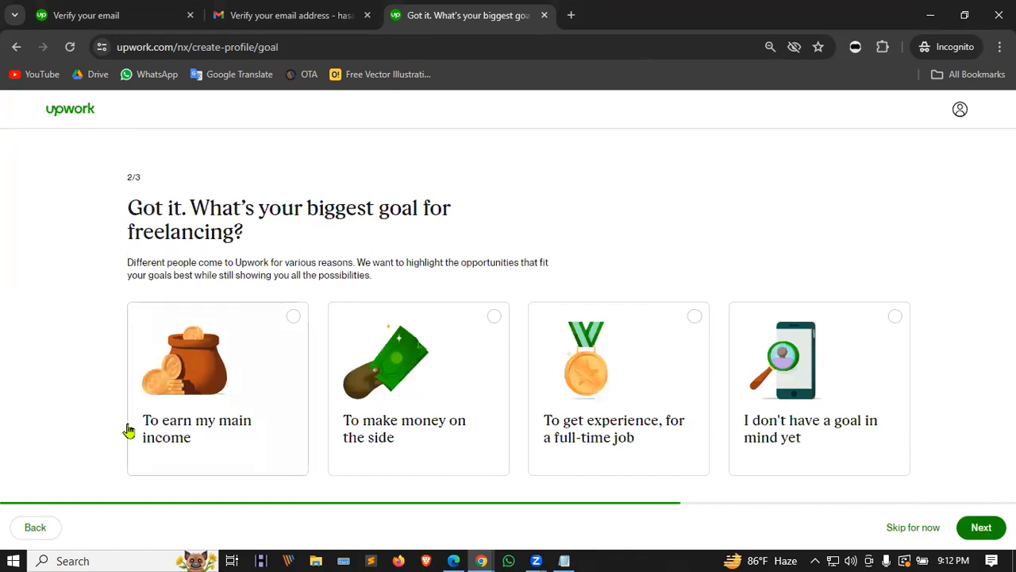
click(237, 352)
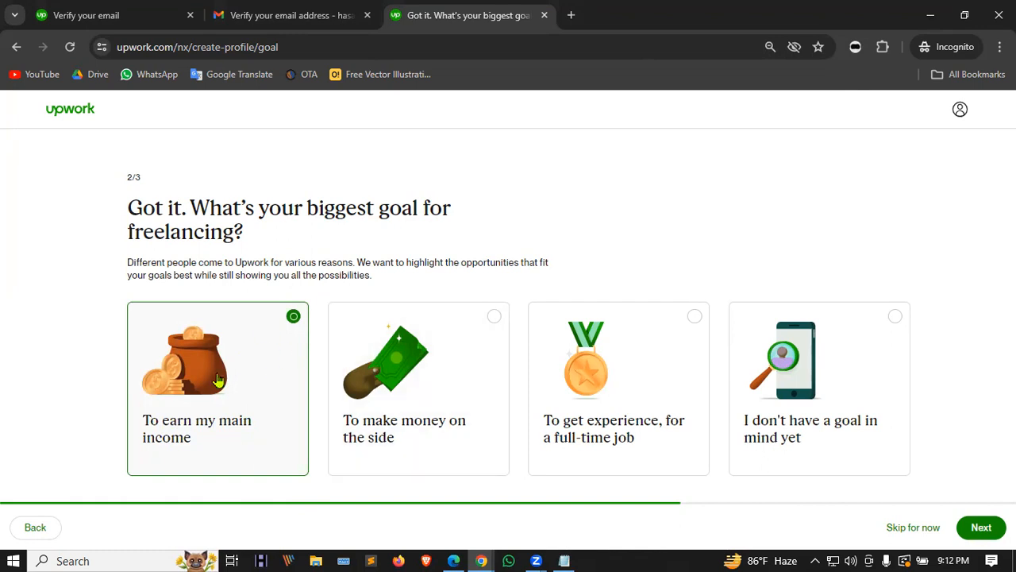
click(982, 527)
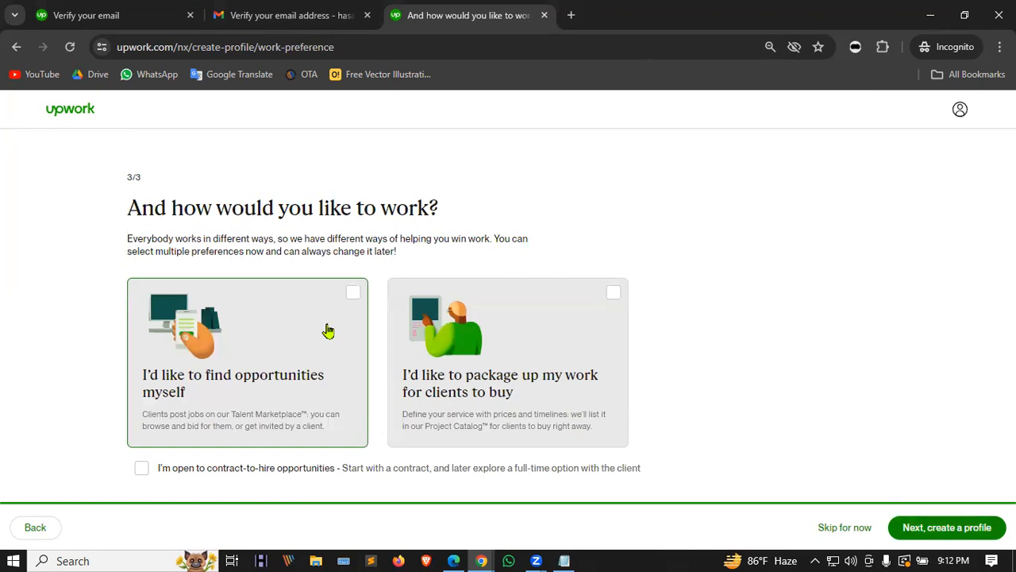
Step: Pick both work-preference options and contract-to-hire, then go on to create the profile
click(361, 304)
click(570, 288)
scroll(570, 288, down, 1)
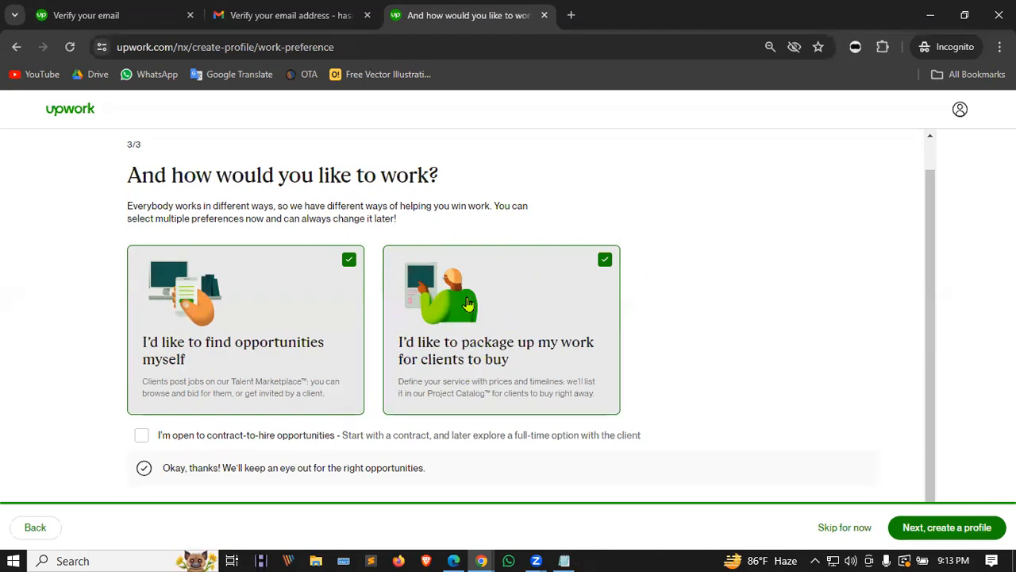
click(142, 438)
click(939, 530)
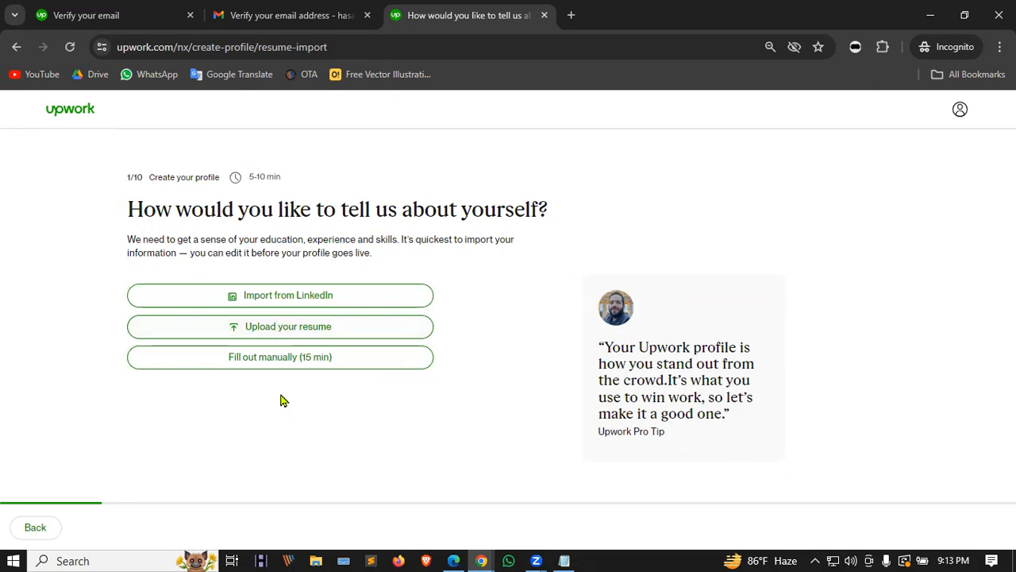
Step: Fill out manually and enter the role 'Digital Marketer | Social Media Marketing | Lead Genaration'
click(267, 363)
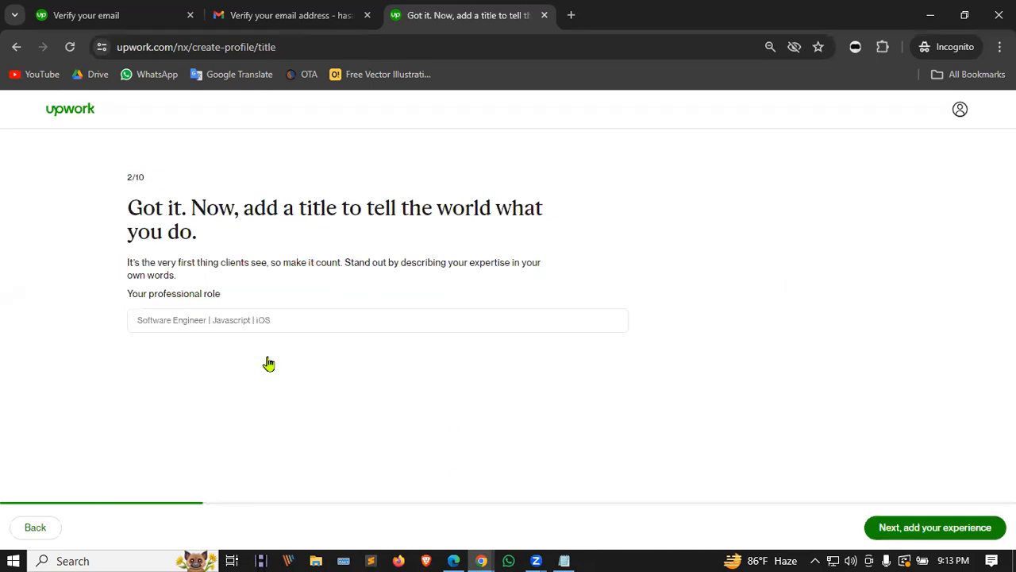
click(145, 318)
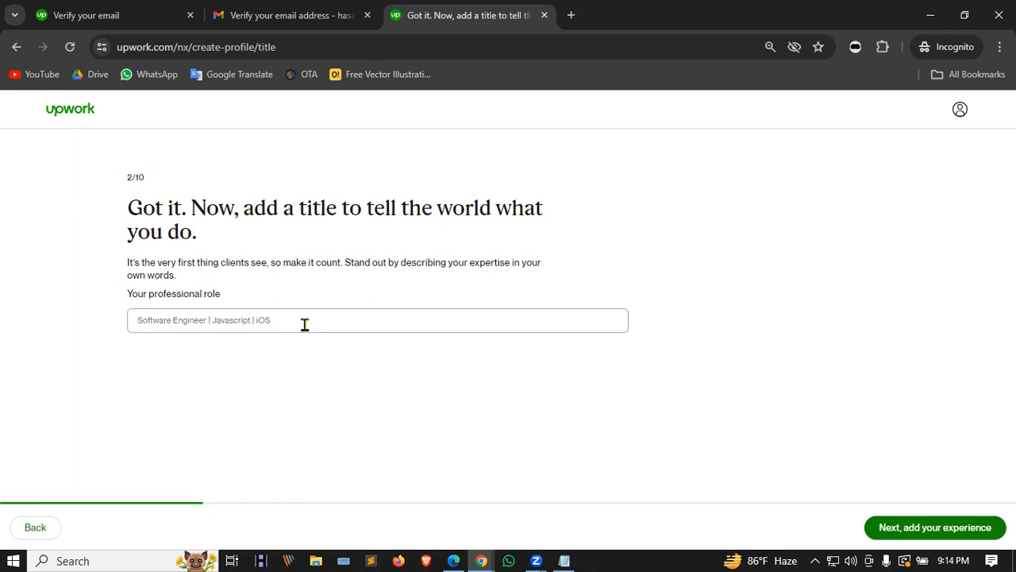
text(Lead)
key(BackSpace)
key(BackSpace)
key(BackSpace)
key(BackSpace)
text(Digita)
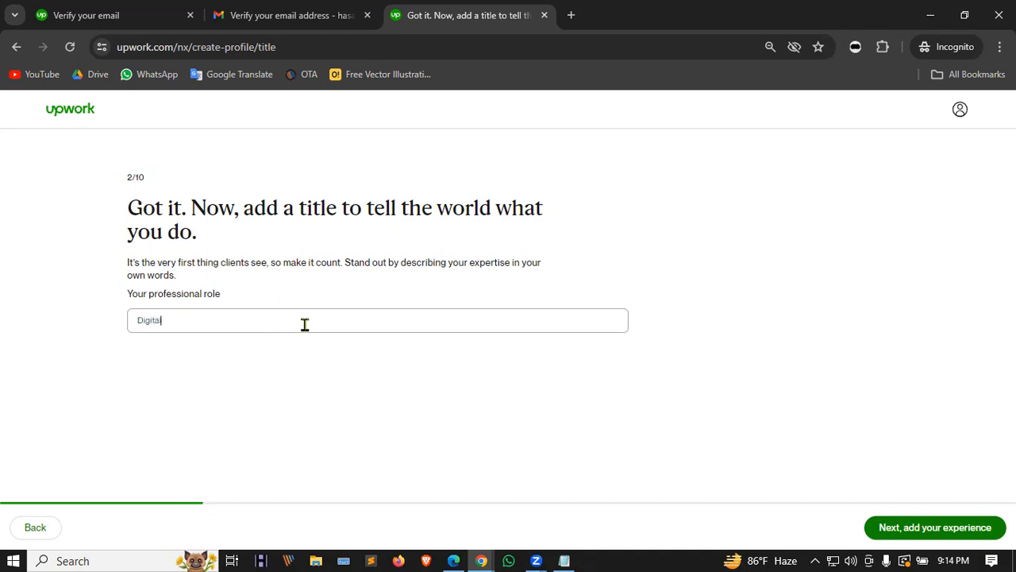
key(BackSpace)
key(BackSpace)
key(BackSpace)
text(Digital Marketer | Social Media Marke)
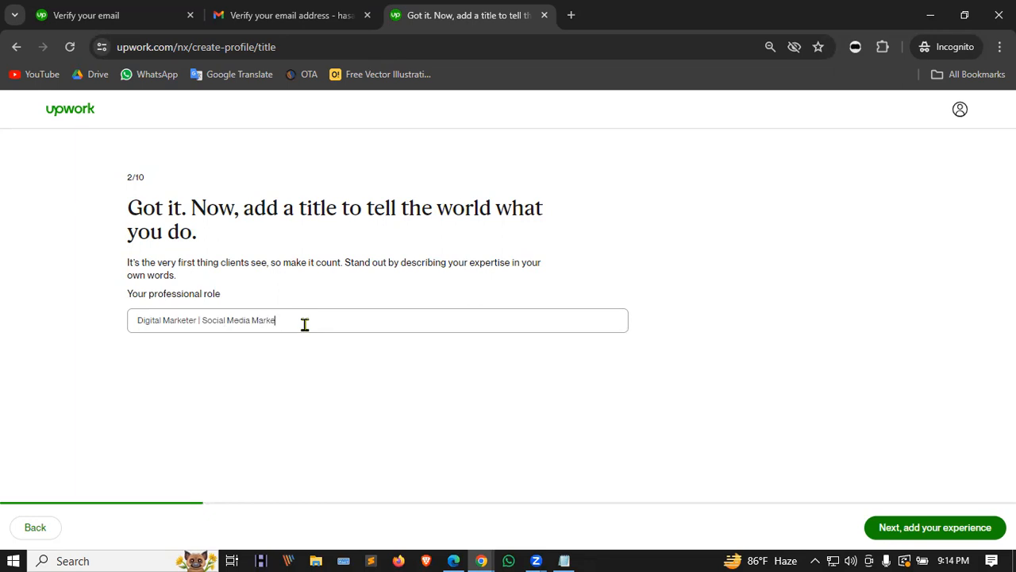
text(ting)
text(| Lead Genaration |)
Step: Correct 'Genaration' to 'Generation', then add 'Social Media Management' with its spelling fixed
double_click(334, 320)
right_click(326, 318)
scroll(392, 97, down, 1)
click(390, 61)
text(Social Media Managment)
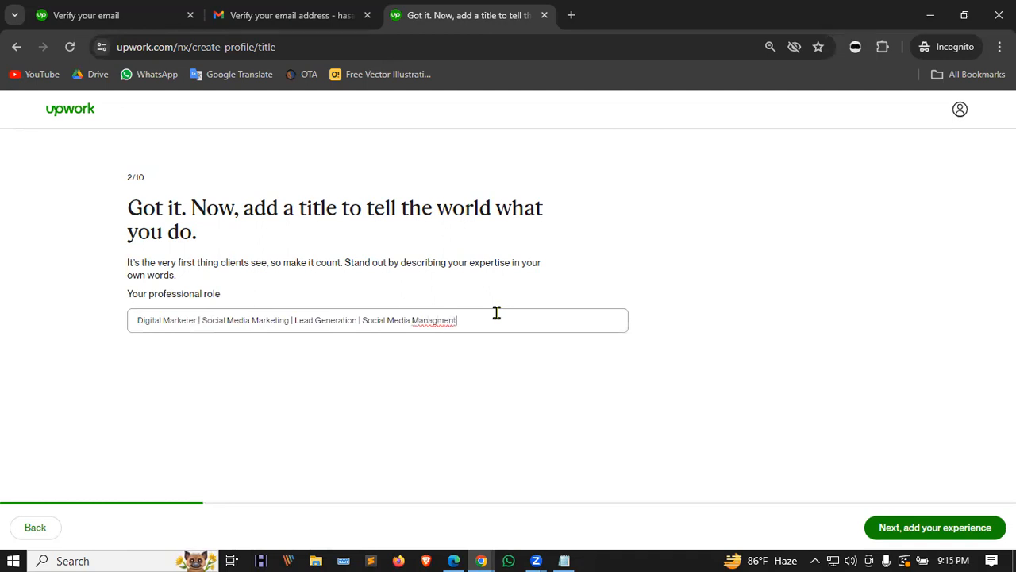
right_click(421, 321)
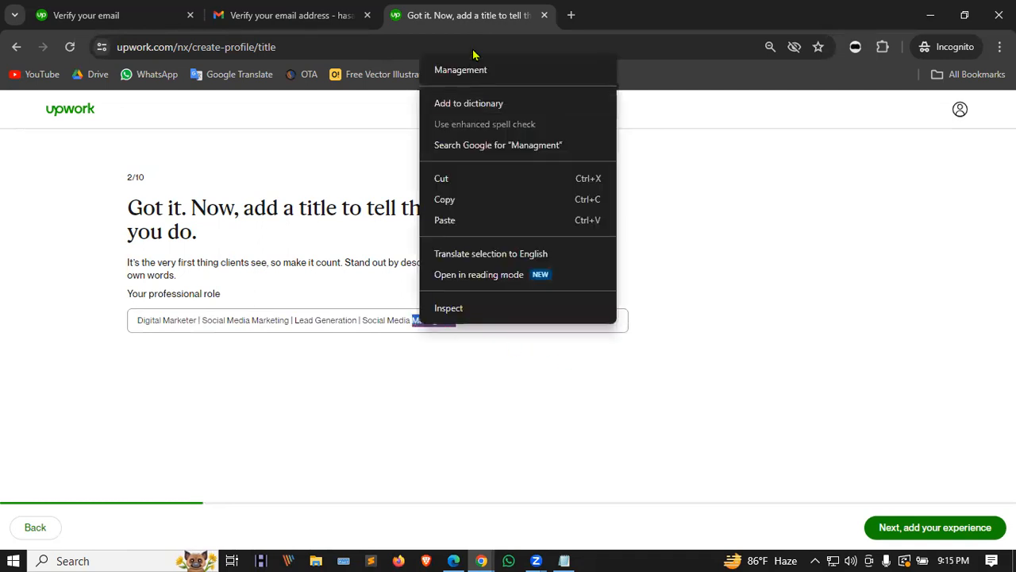
click(469, 70)
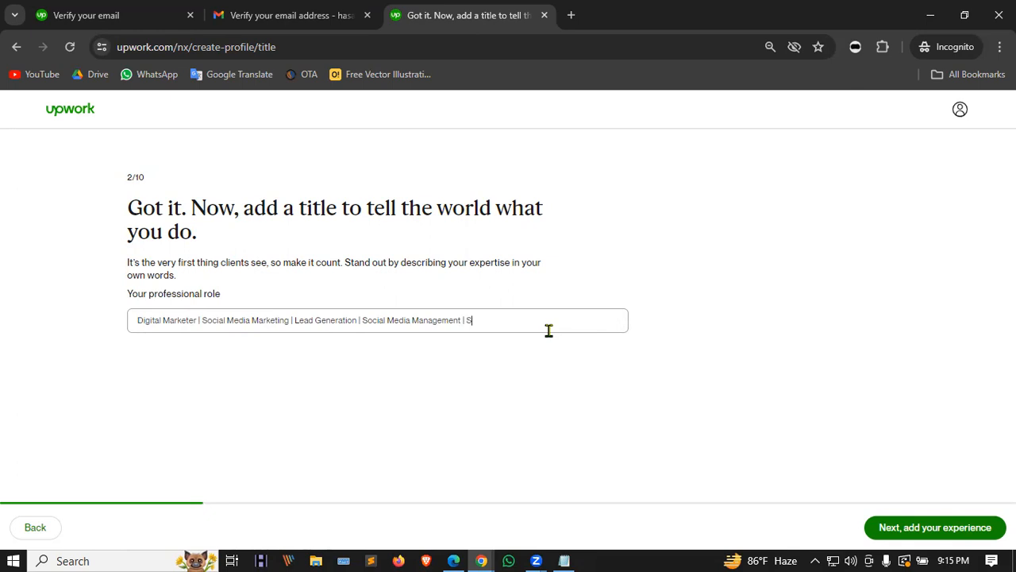
text(M)
text(oogle Ads)
Step: Remove 'Social Media Management' and the duplicate separator from the role title
drag(541, 320, 112, 325)
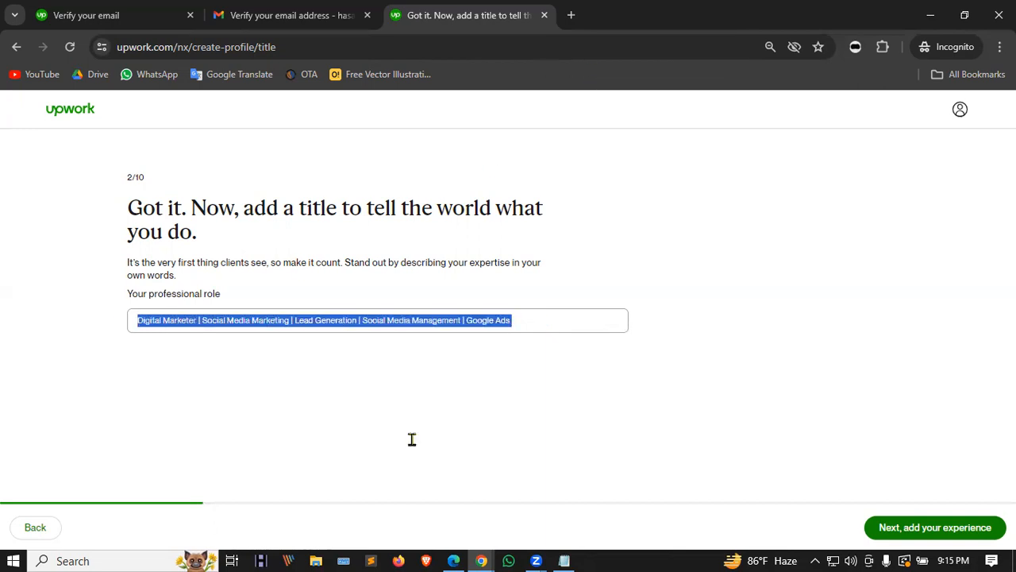
key(alt+Tab)
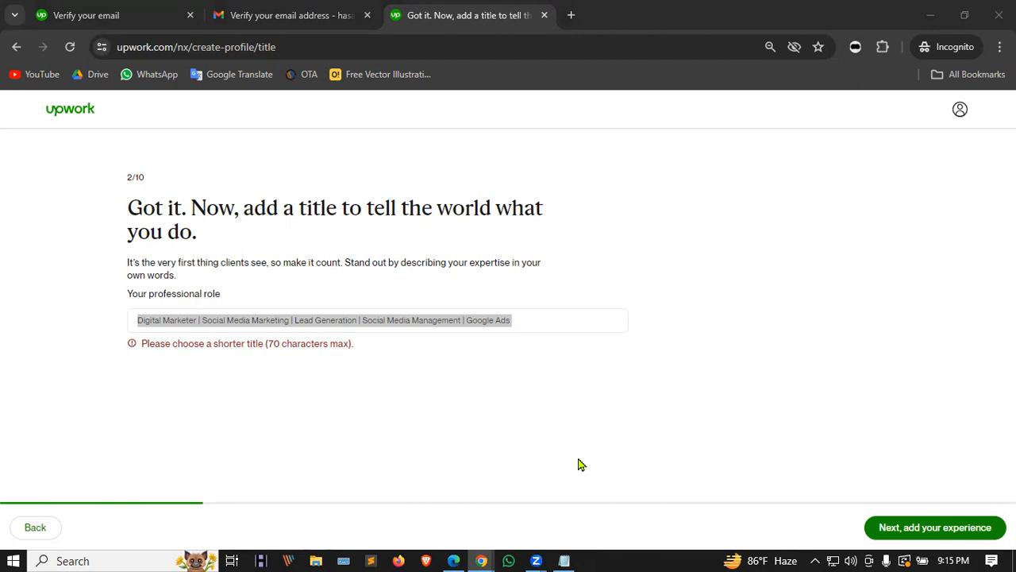
click(509, 320)
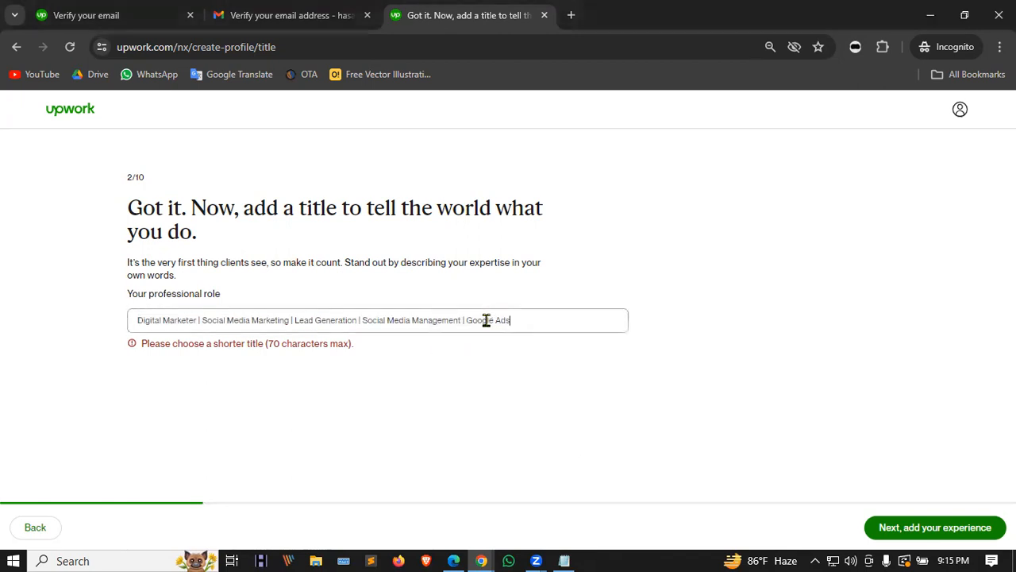
drag(459, 320, 362, 320)
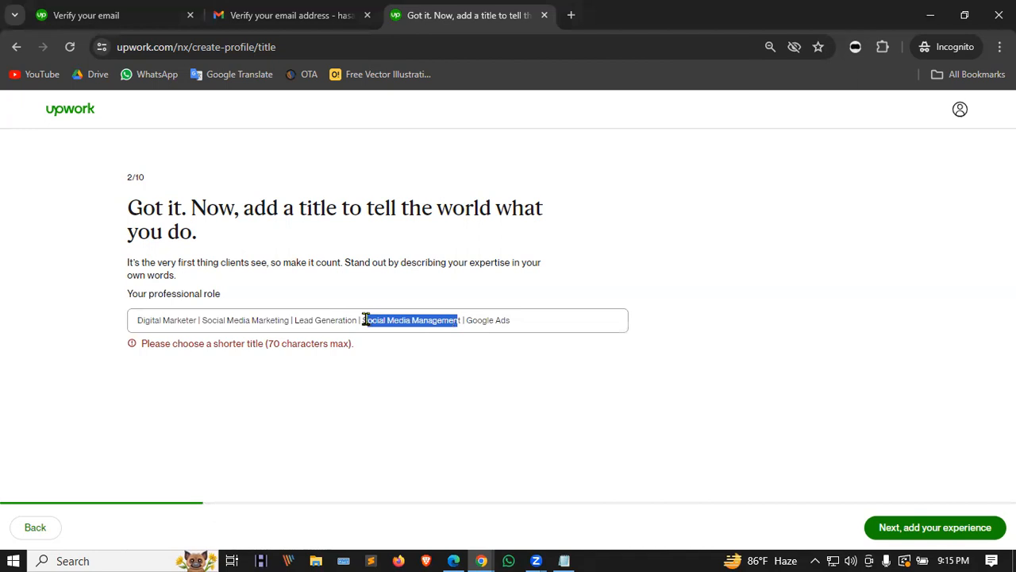
key(BackSpace)
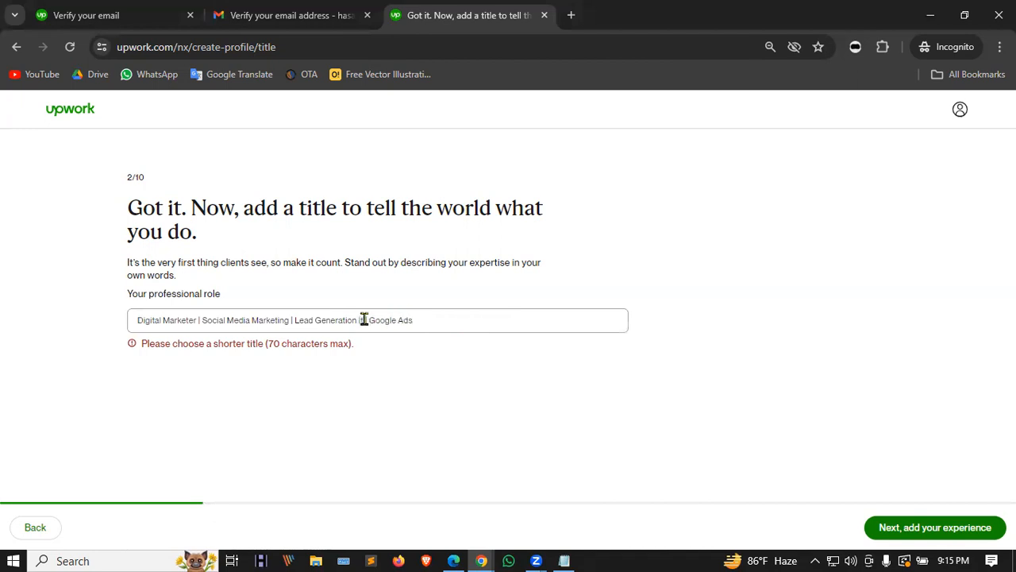
key(BackSpace)
key(BackSpace)
key(BackSpace)
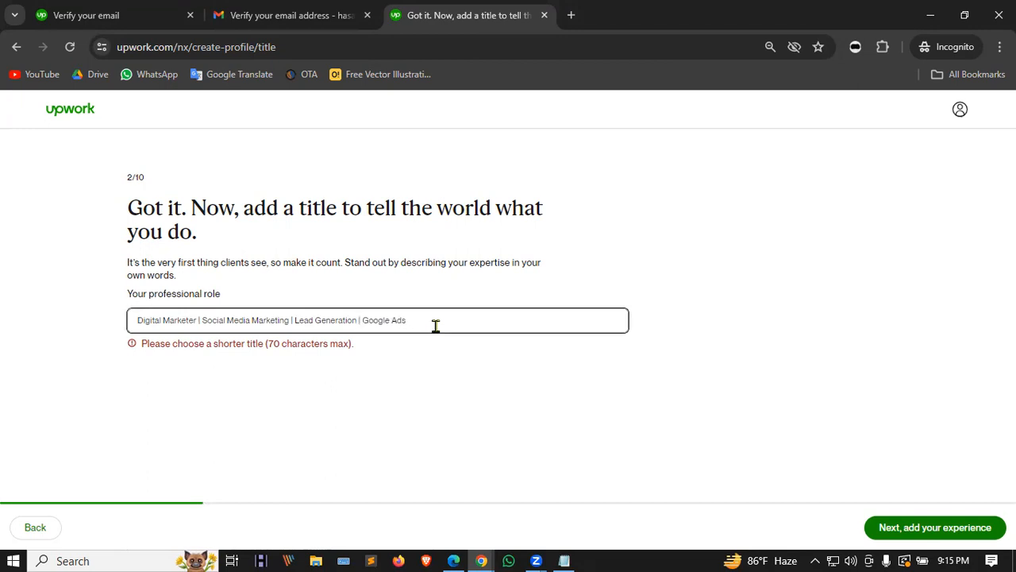
click(389, 382)
click(440, 326)
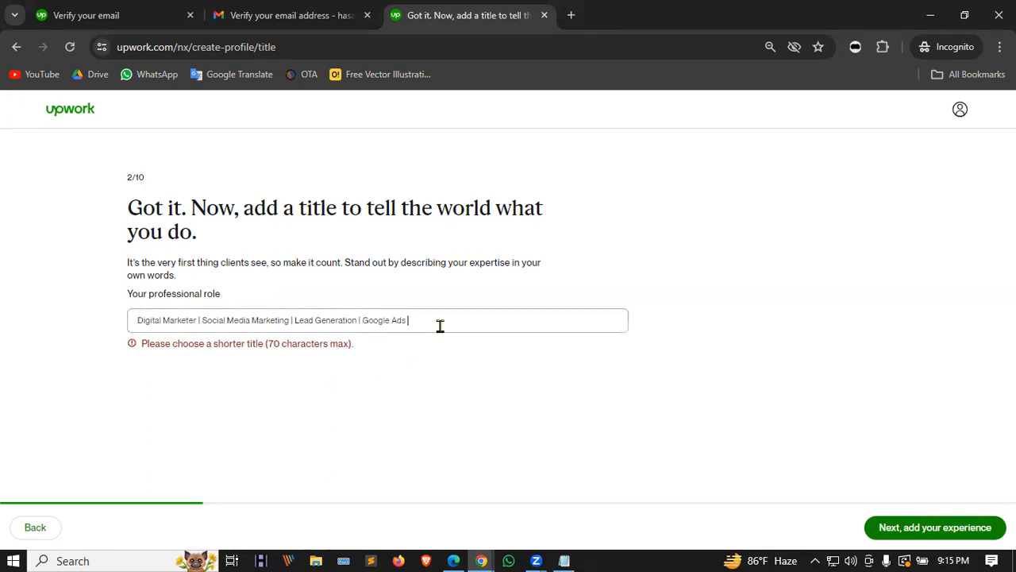
Step: Delete 'Social Media Marketing' and its extra separator from the too-long role title
click(957, 530)
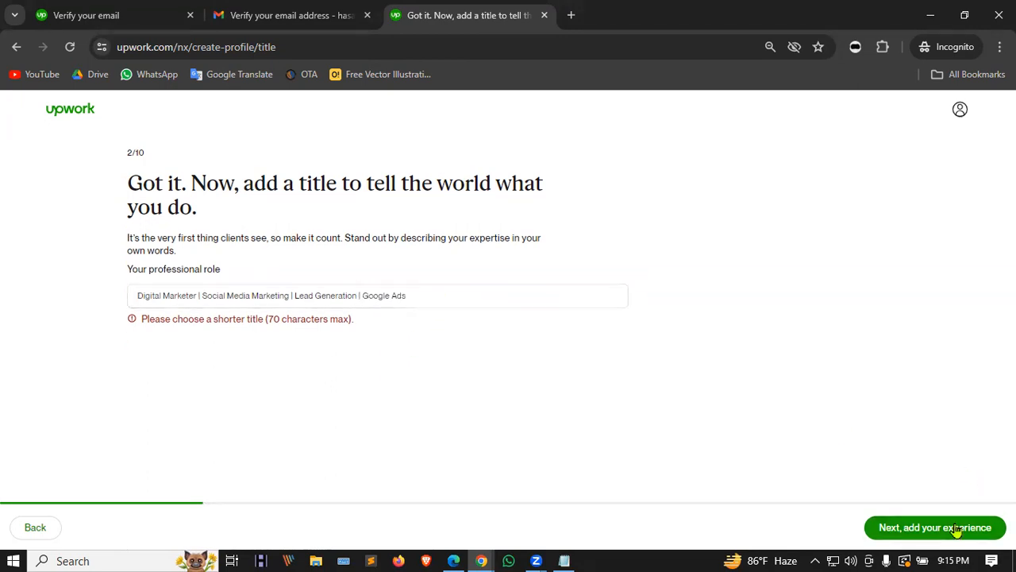
click(302, 297)
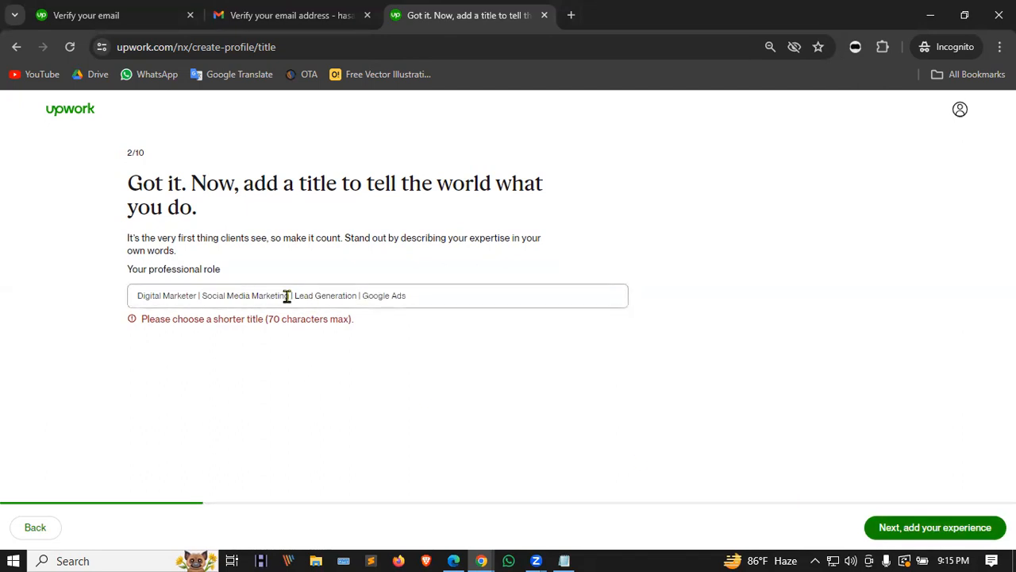
click(418, 295)
click(287, 297)
drag(288, 296, 200, 289)
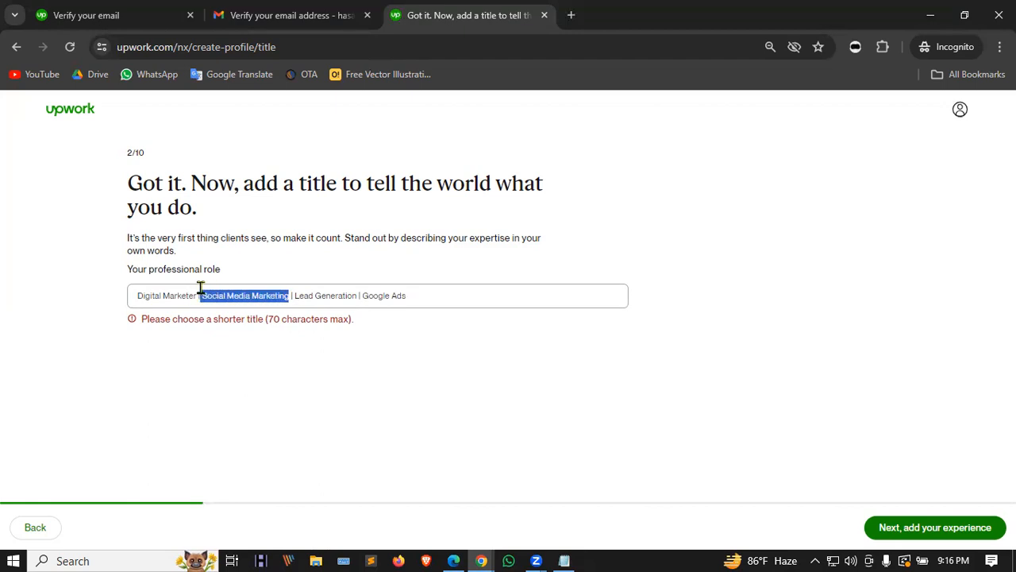
click(209, 294)
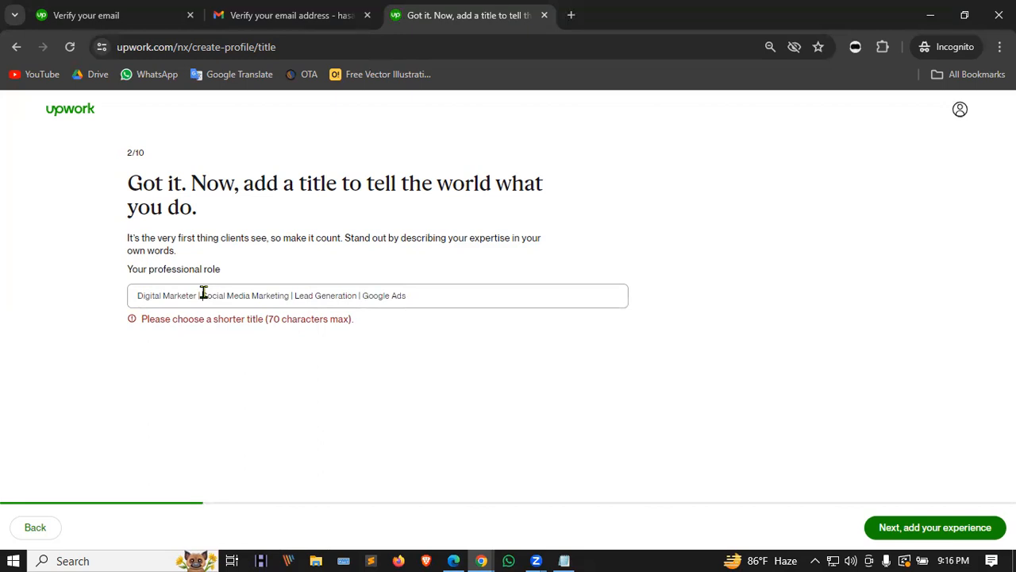
drag(286, 295, 227, 293)
click(295, 302)
drag(287, 294, 204, 295)
key(BackSpace)
key(BackSpace)
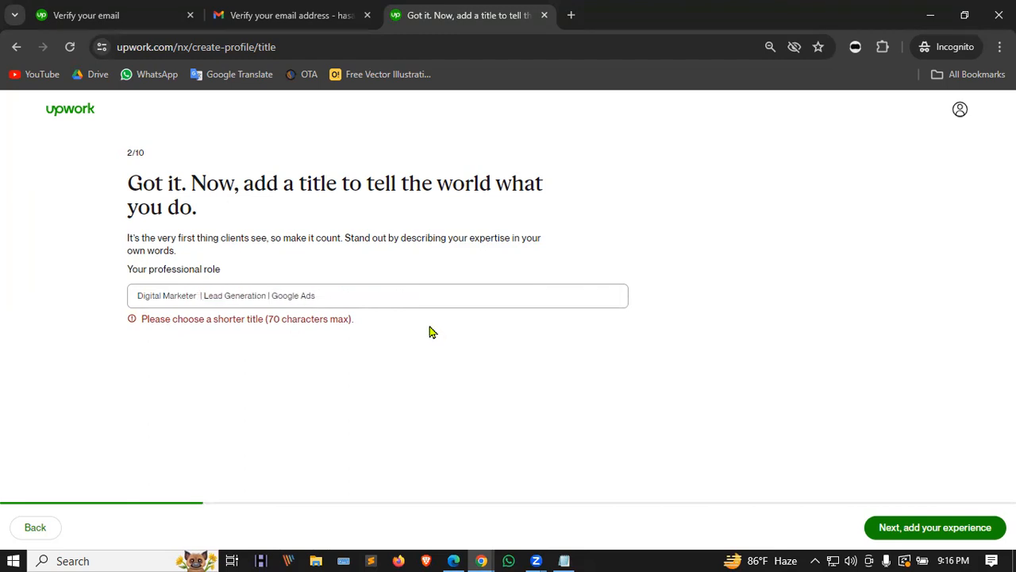
key(Delete)
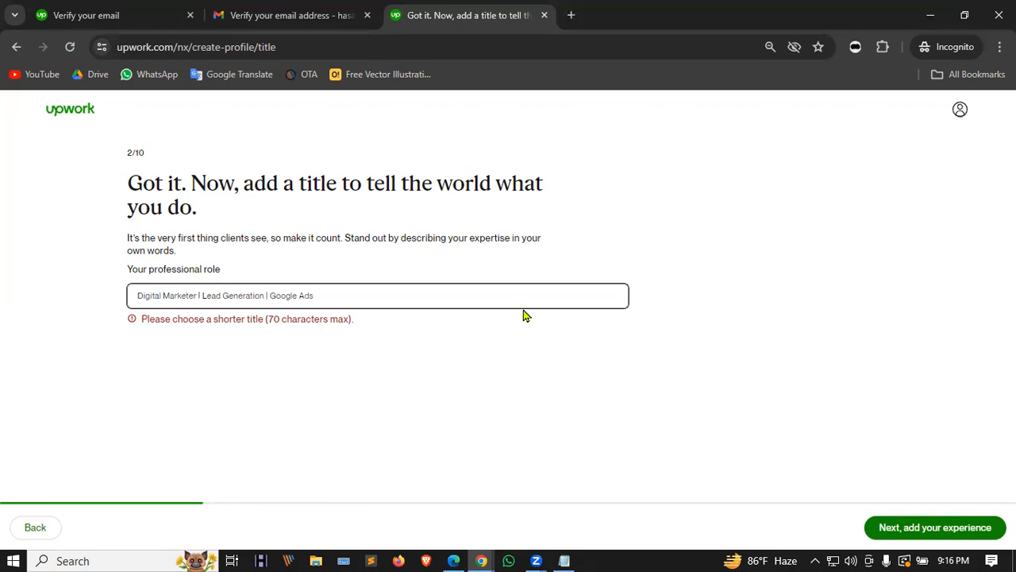
Step: Rewrite the title's start as 'Digital Marketer | SEM | SMM' to fit 70 characters
click(377, 358)
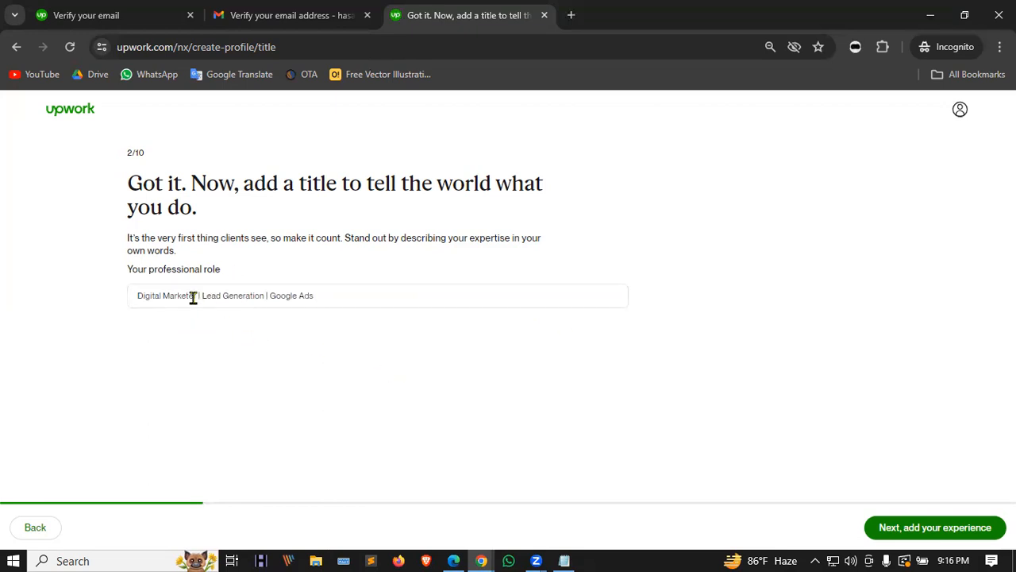
drag(196, 295, 3, 269)
text(Social Me)
key(BackSpace)
key(BackSpace)
key(BackSpace)
key(BackSpace)
key(BackSpace)
key(BackSpace)
key(BackSpace)
key(BackSpace)
key(BackSpace)
text(S)
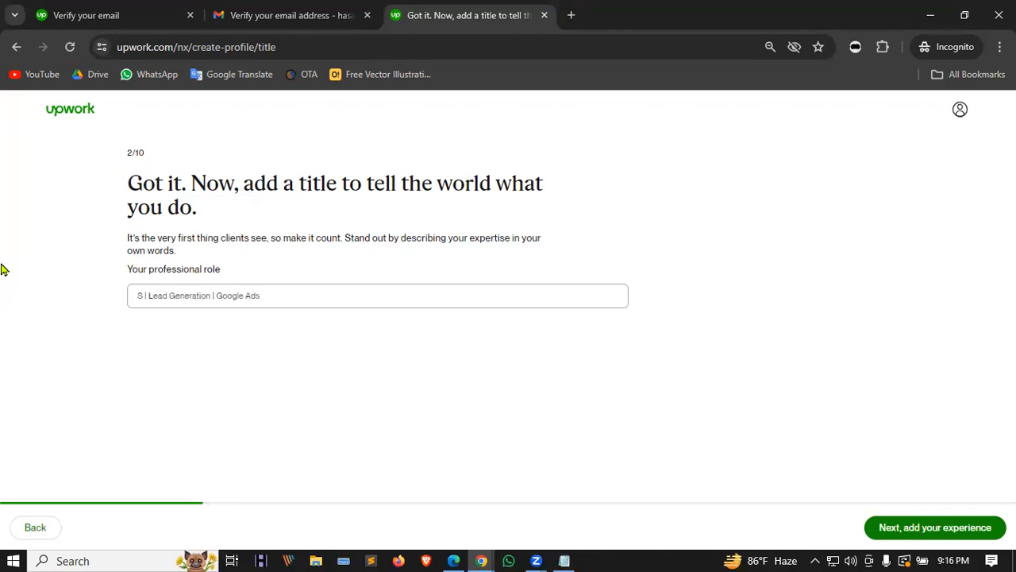
key(BackSpace)
key(BackSpace)
text(Digital Ma)
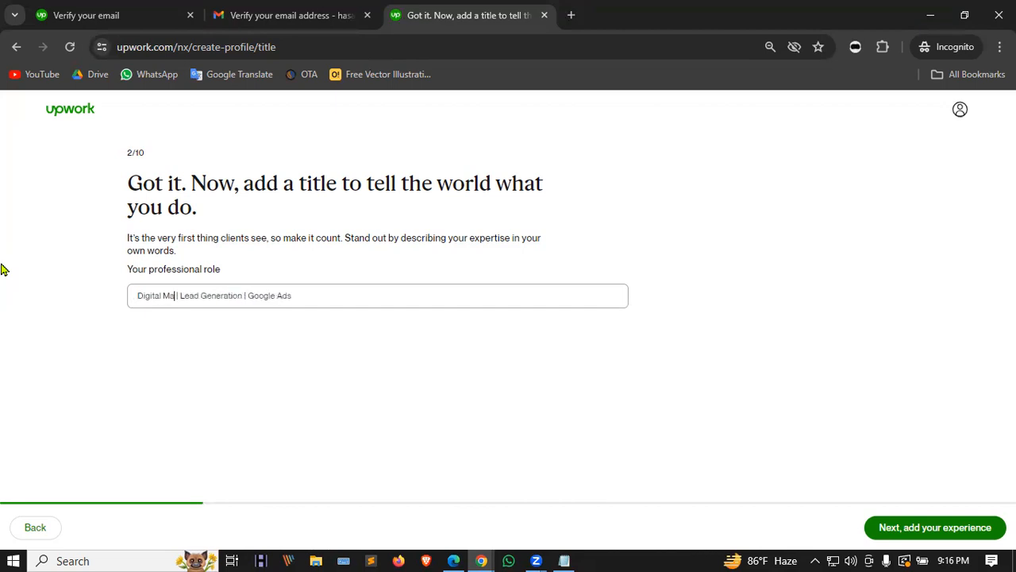
text(rketer )
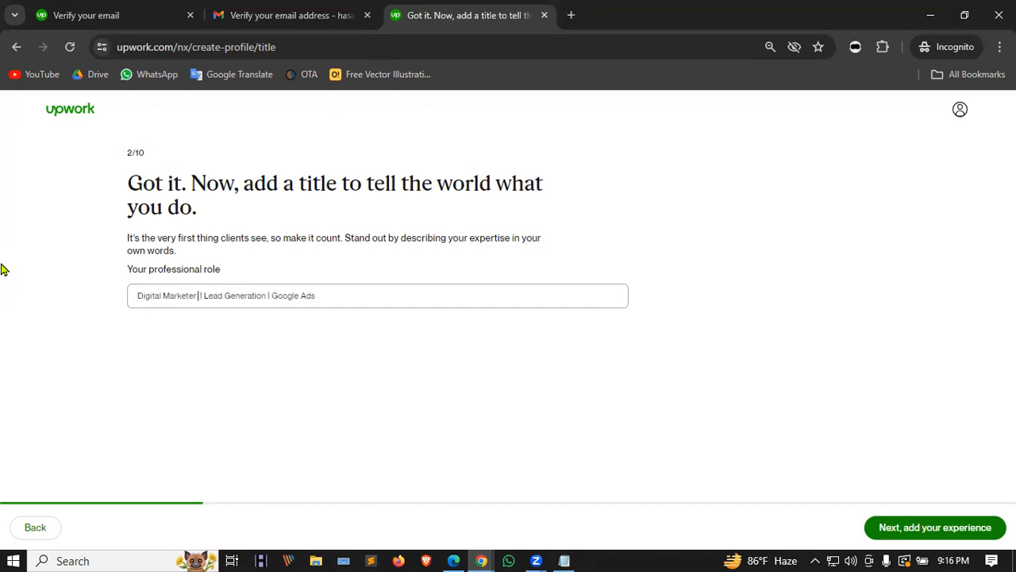
text( |)
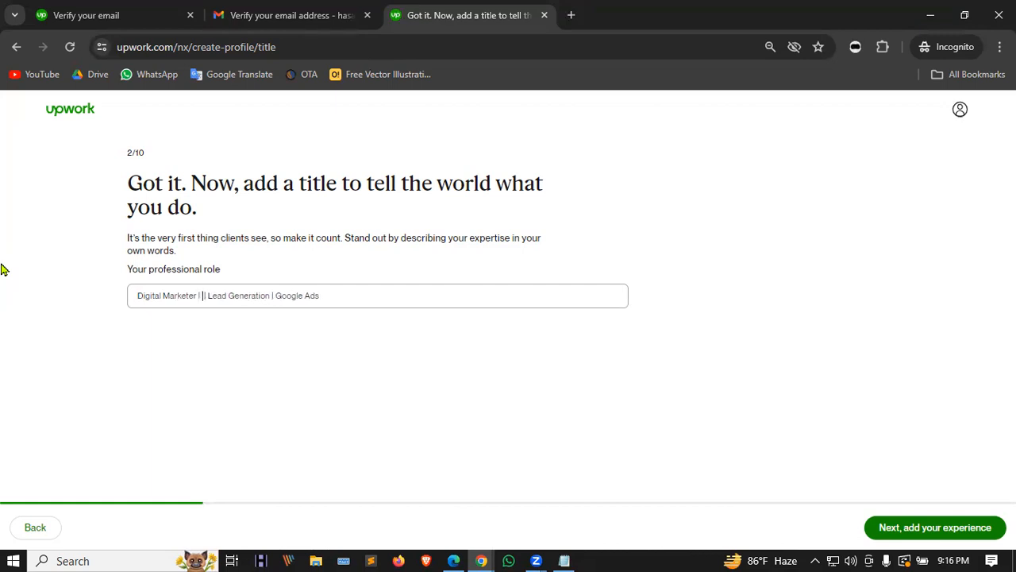
text(SEM)
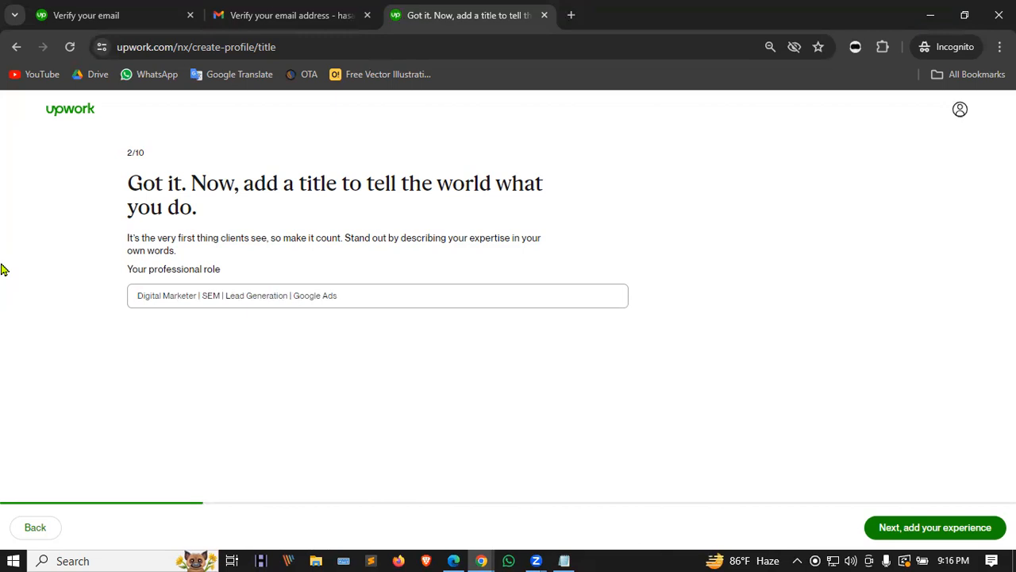
text( | )
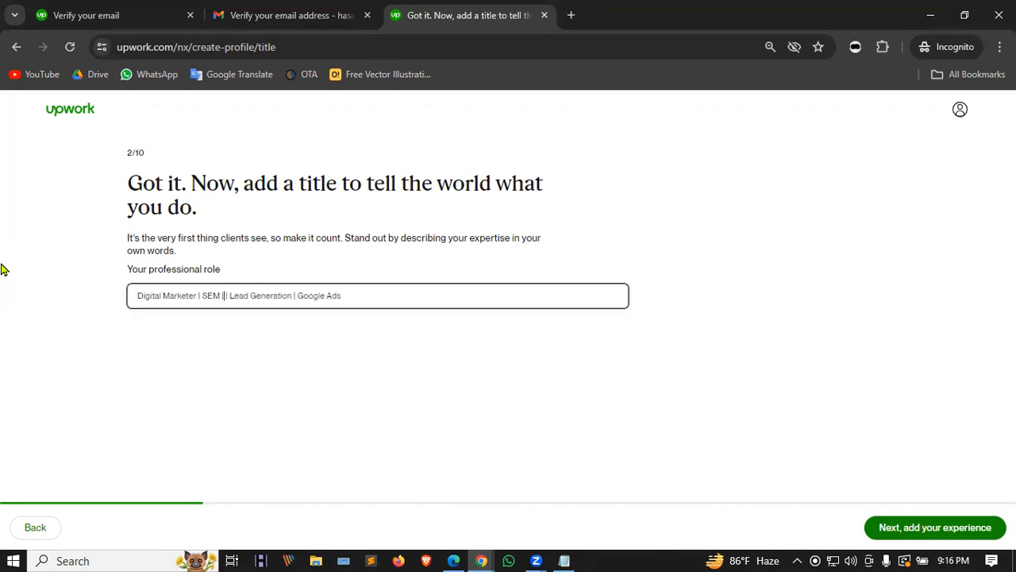
text(SMM)
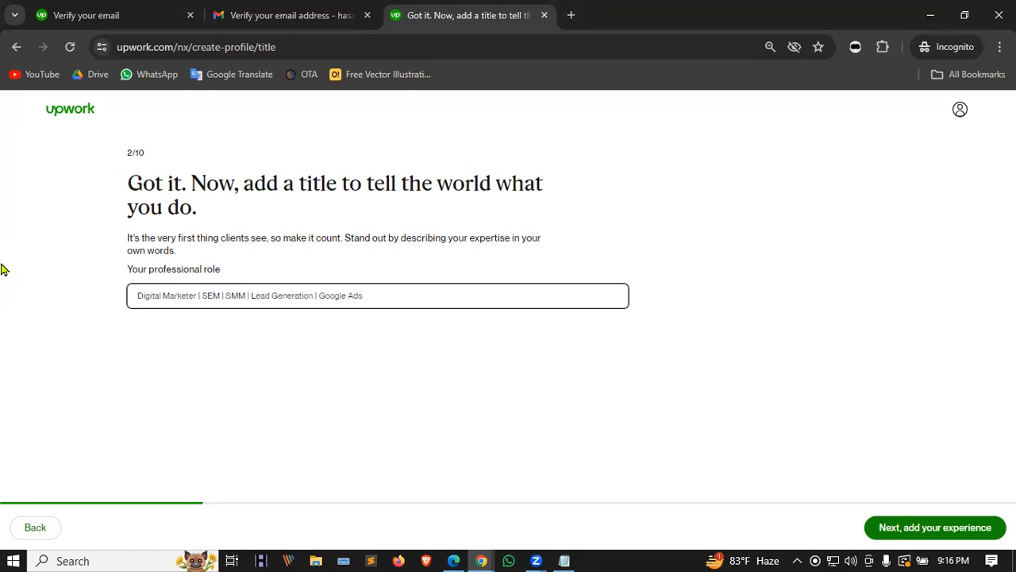
click(467, 334)
click(464, 296)
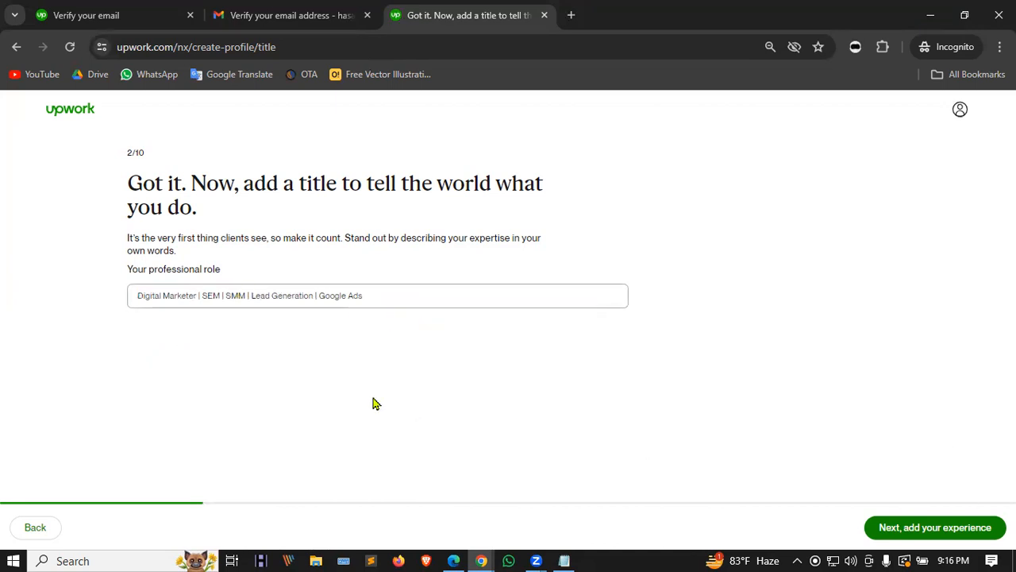
Step: Begin a work-experience entry titled 'Social Media Marketing' at company Fiverr
click(941, 526)
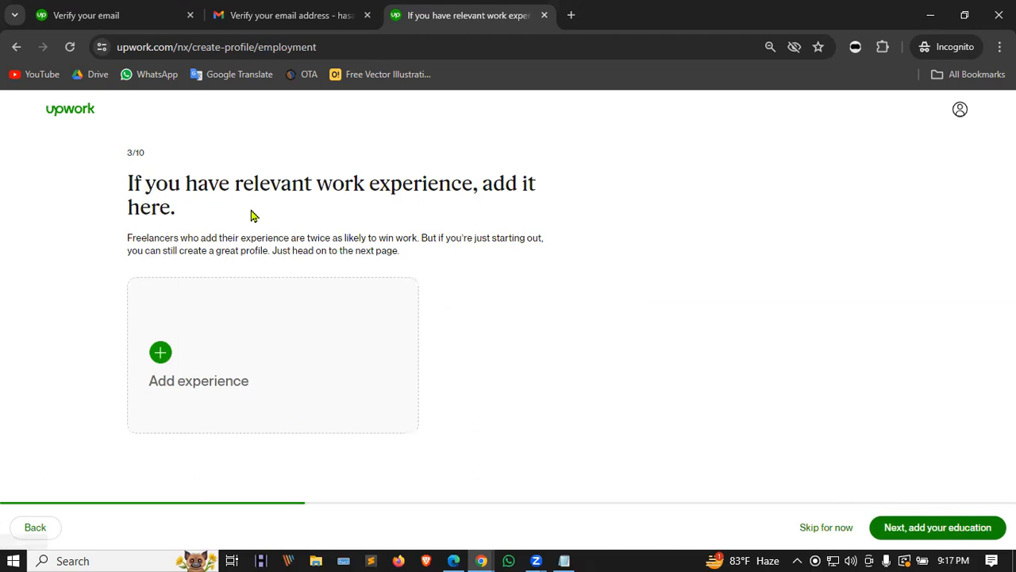
click(252, 331)
click(408, 182)
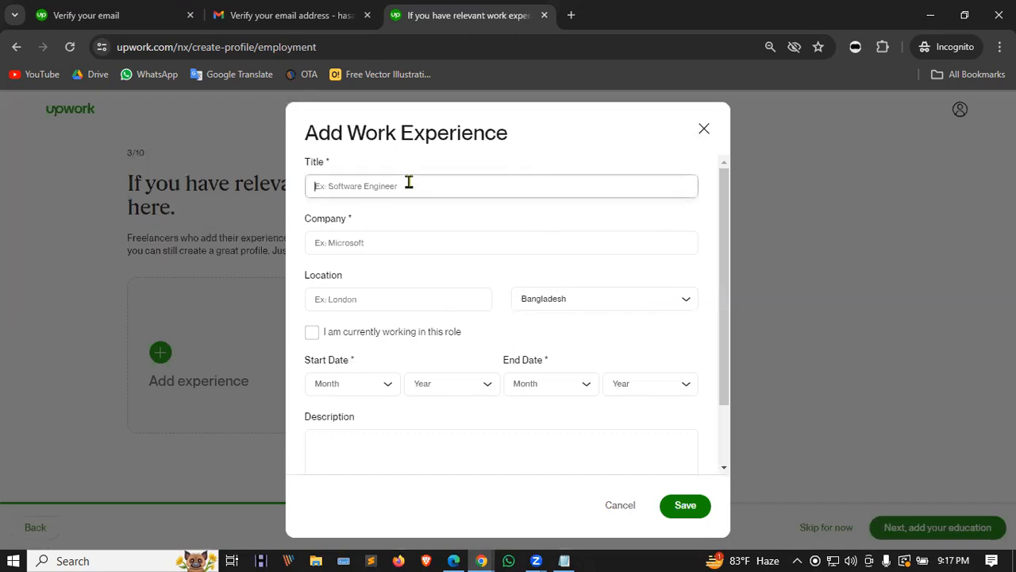
text(Social Media Marketing)
click(366, 243)
text(Fiverr)
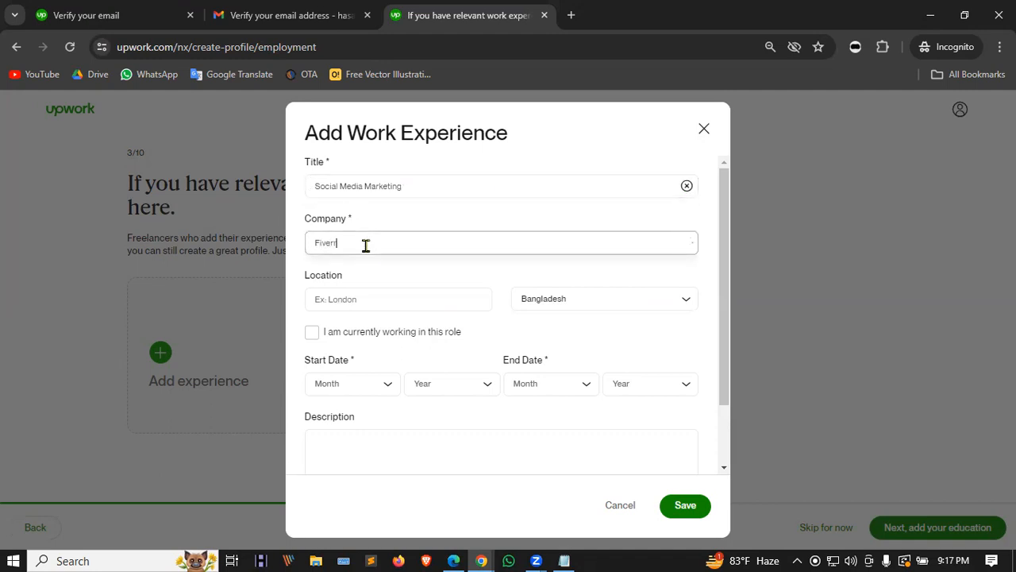
click(400, 274)
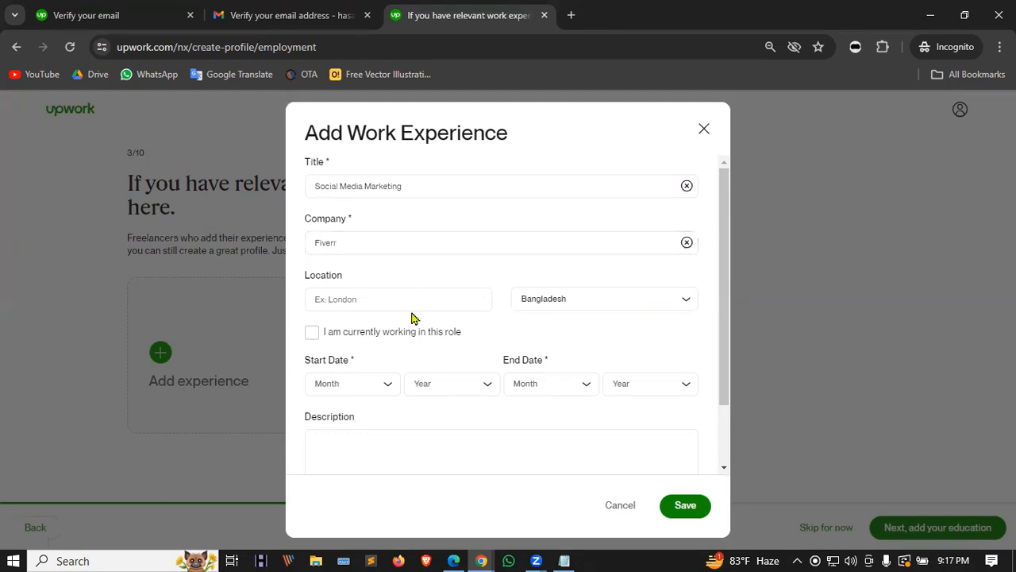
Step: Mark the Fiverr role current since March 2023, save it, and start another entry
click(311, 333)
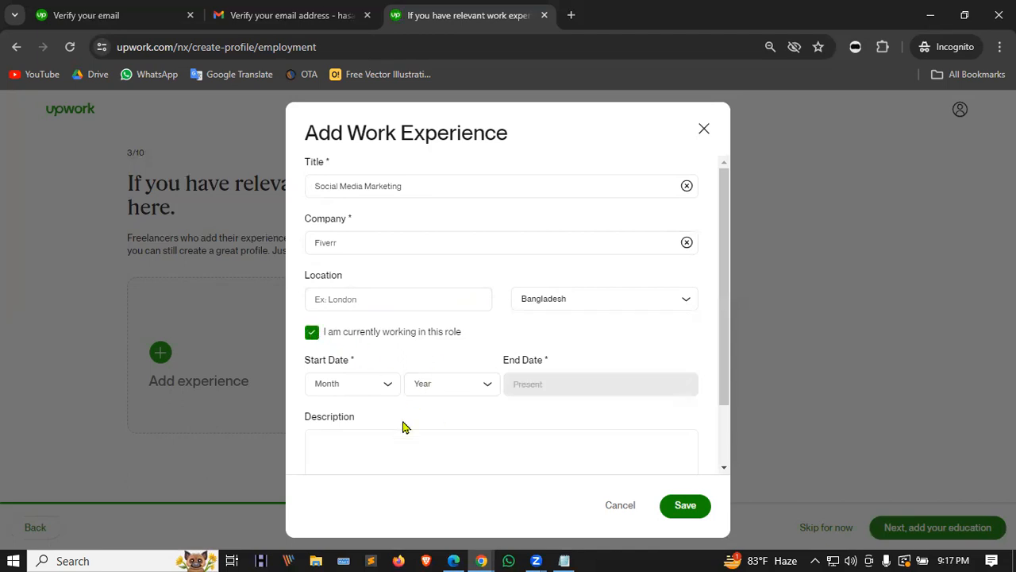
click(388, 386)
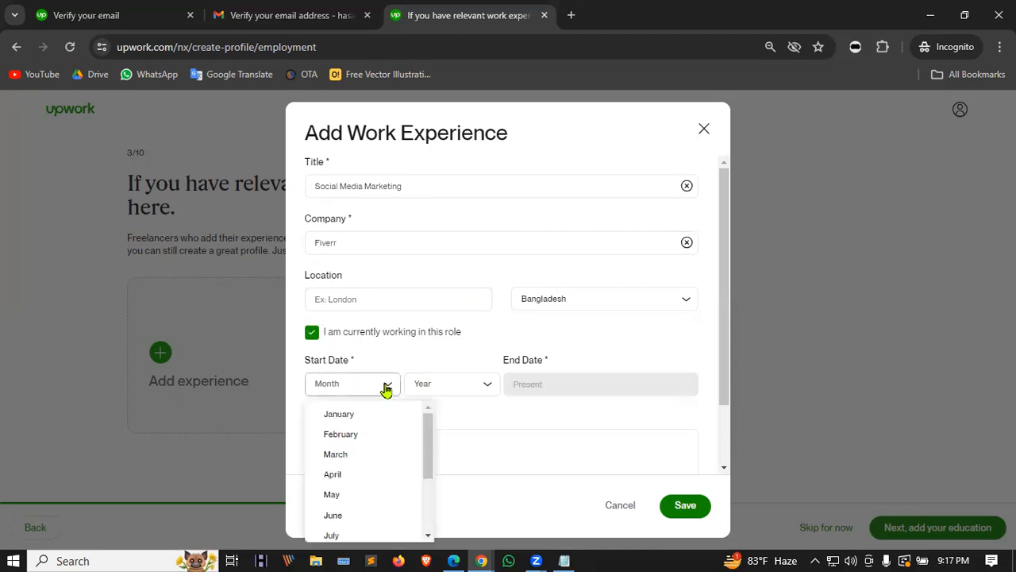
click(347, 455)
click(474, 386)
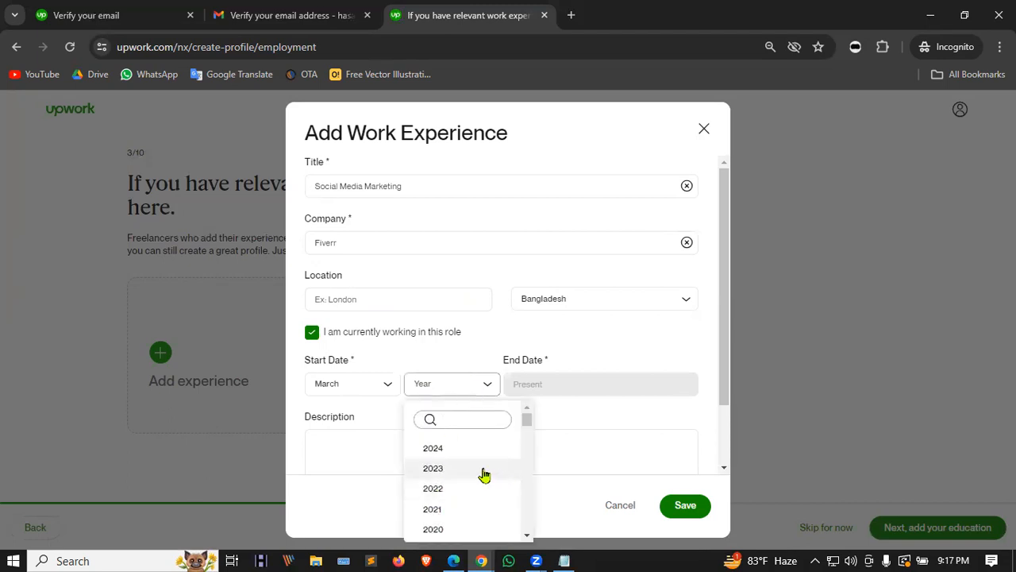
click(441, 470)
scroll(455, 413, down, 1)
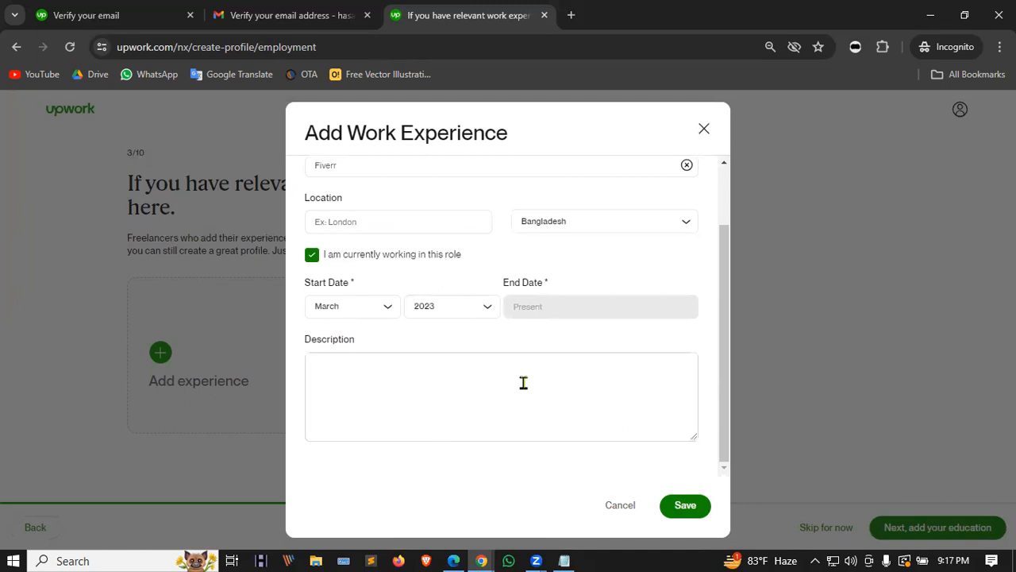
click(683, 507)
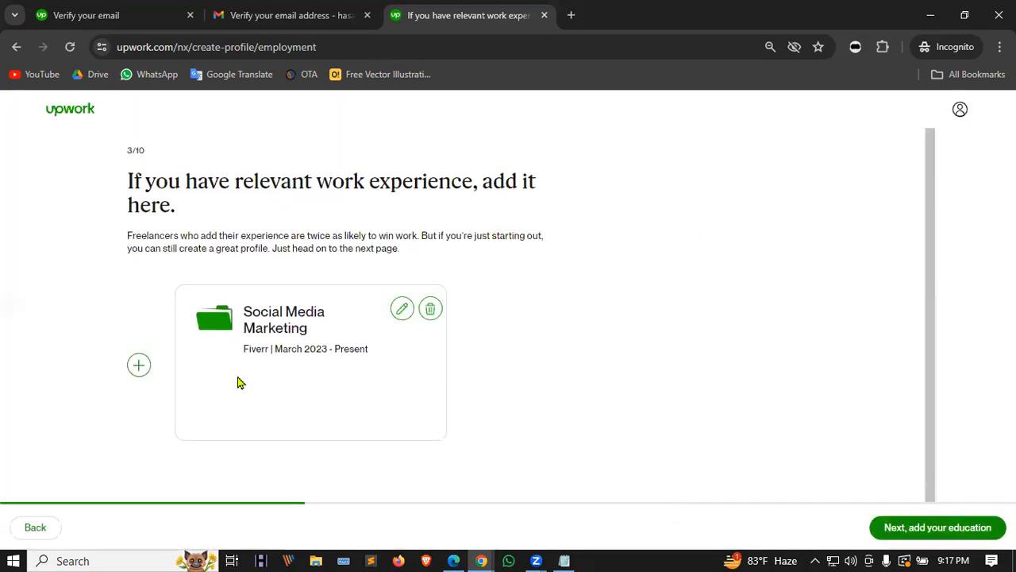
click(139, 367)
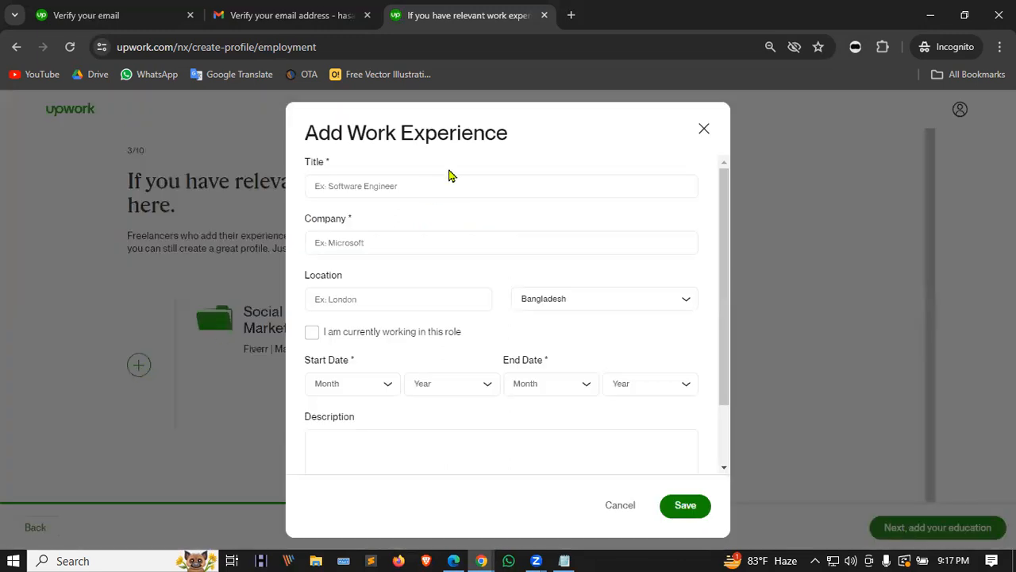
Step: Save a current B2B lead generation role at Fiverr from March 2023, then continue to education
click(360, 187)
text(Les)
key(BackSpace)
key(BackSpace)
key(BackSpace)
text(B2b)
text( Le)
text(a)
text(d)
text( gte)
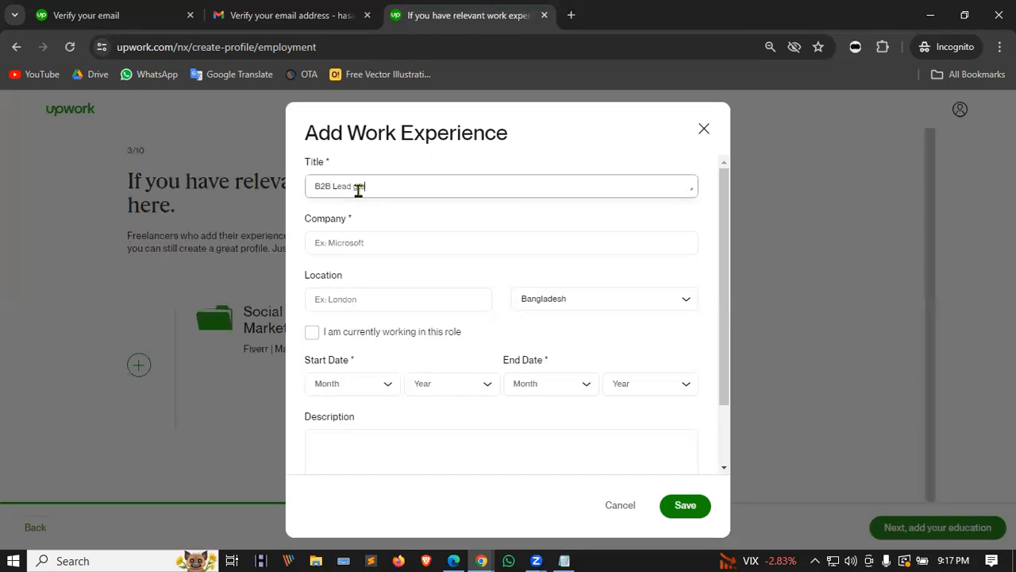
text(neratin)
click(391, 238)
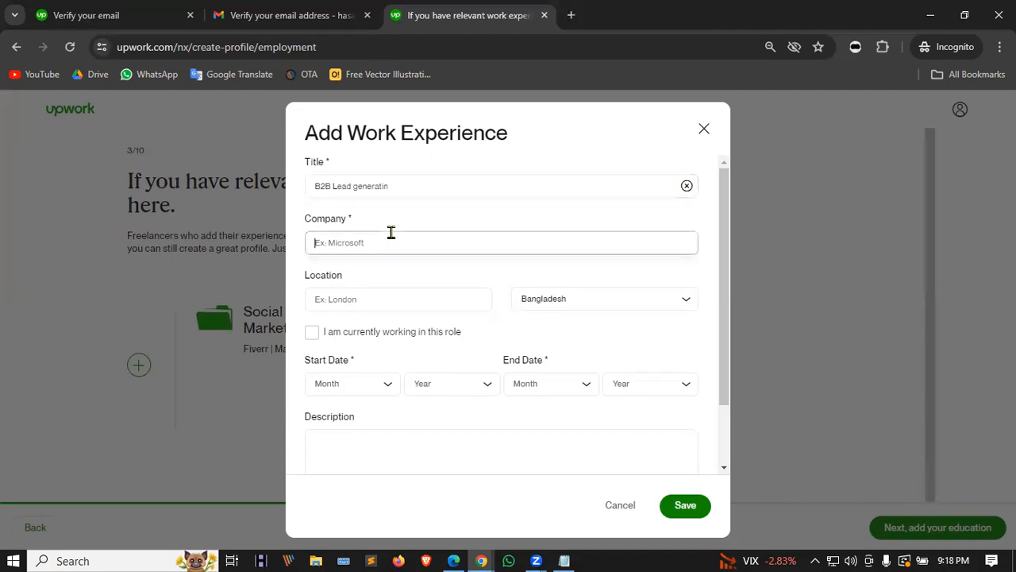
text(Fiverr)
click(382, 336)
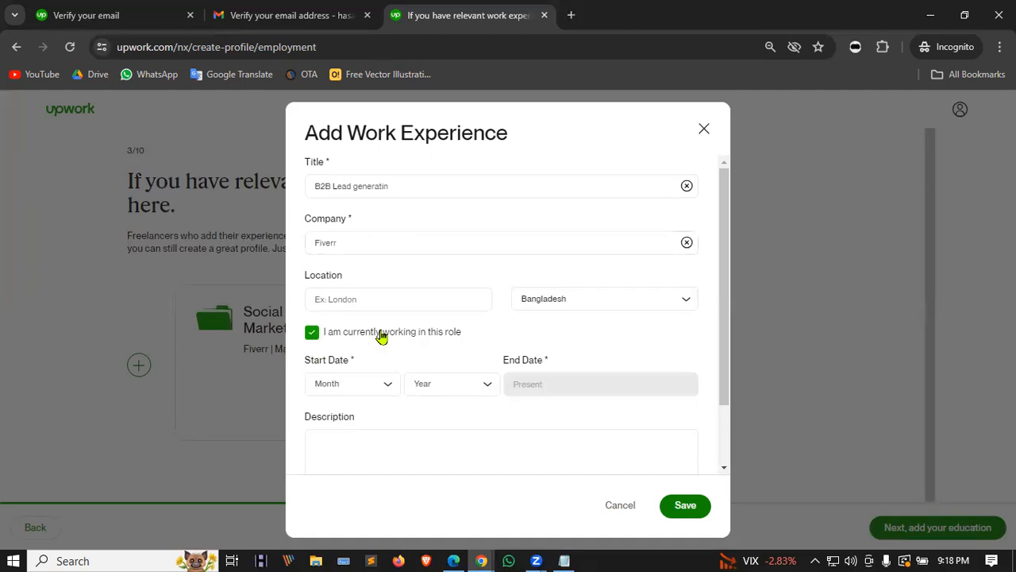
click(346, 384)
click(367, 456)
click(461, 389)
click(438, 468)
click(688, 506)
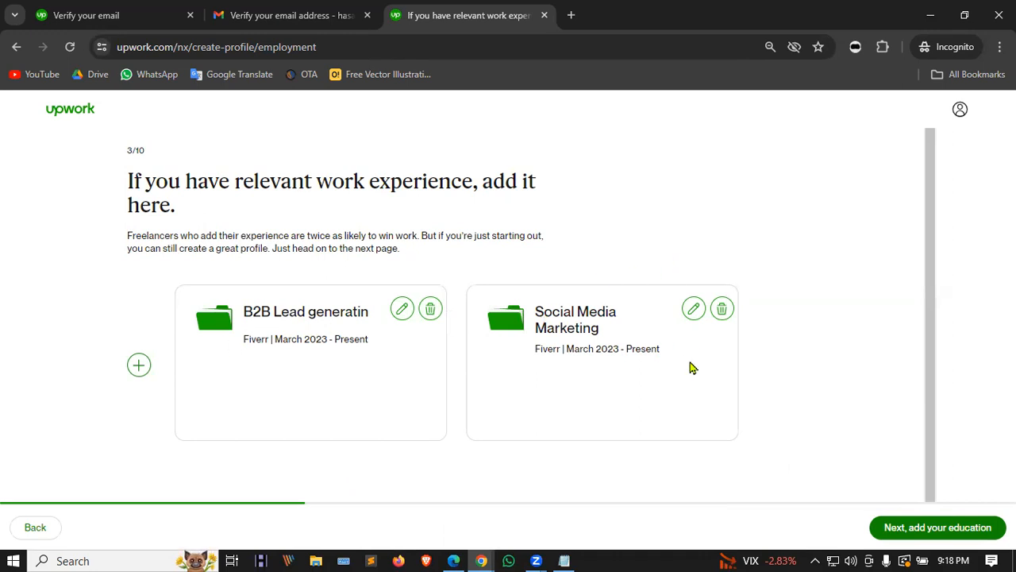
click(934, 532)
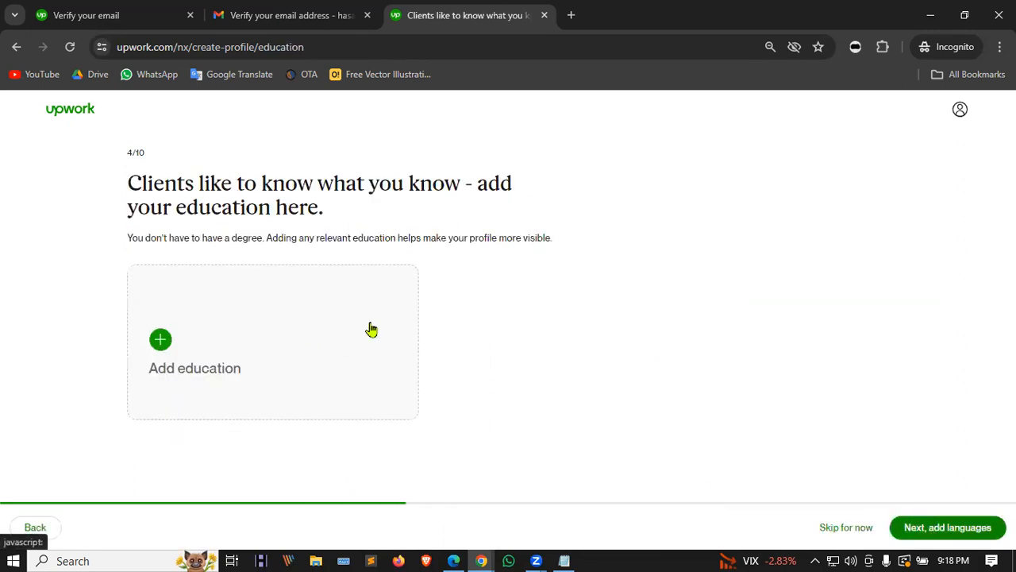
click(266, 325)
click(339, 184)
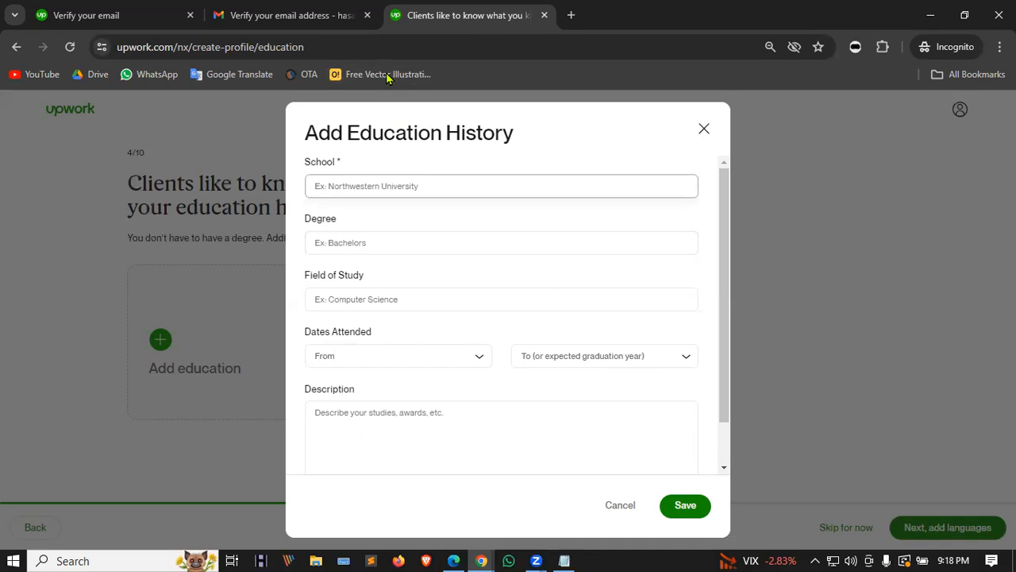
click(372, 280)
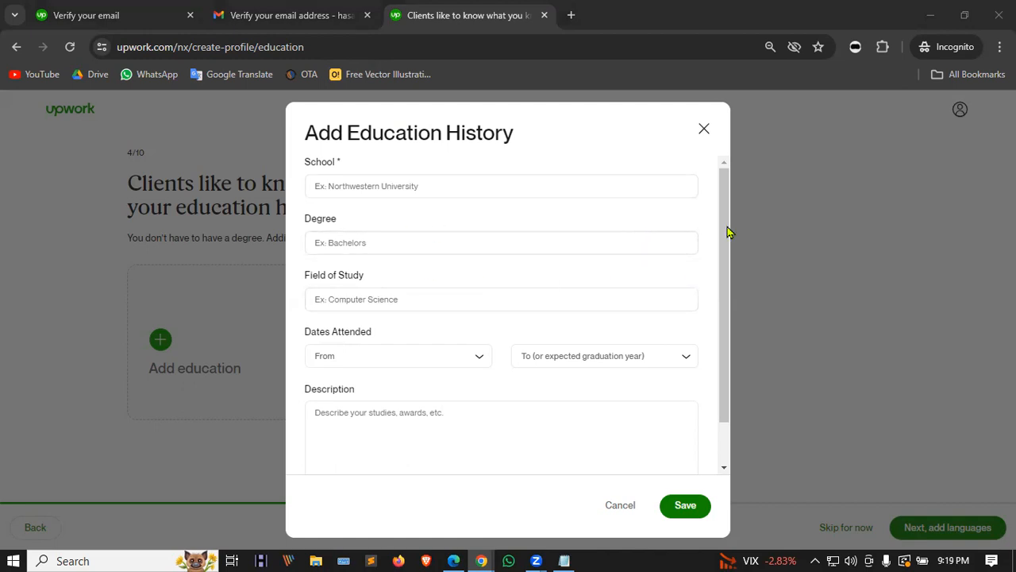
click(414, 186)
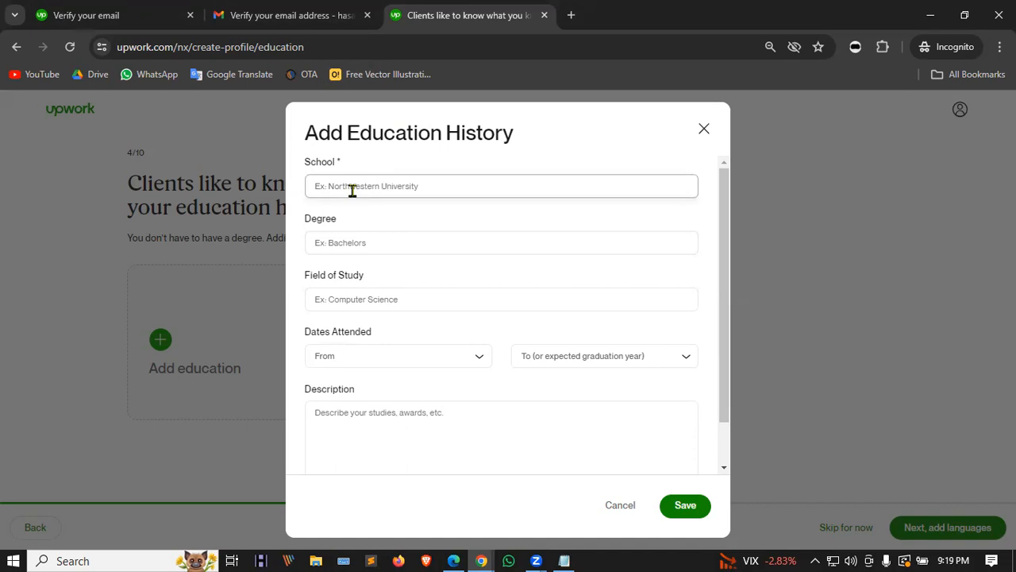
click(389, 187)
click(365, 242)
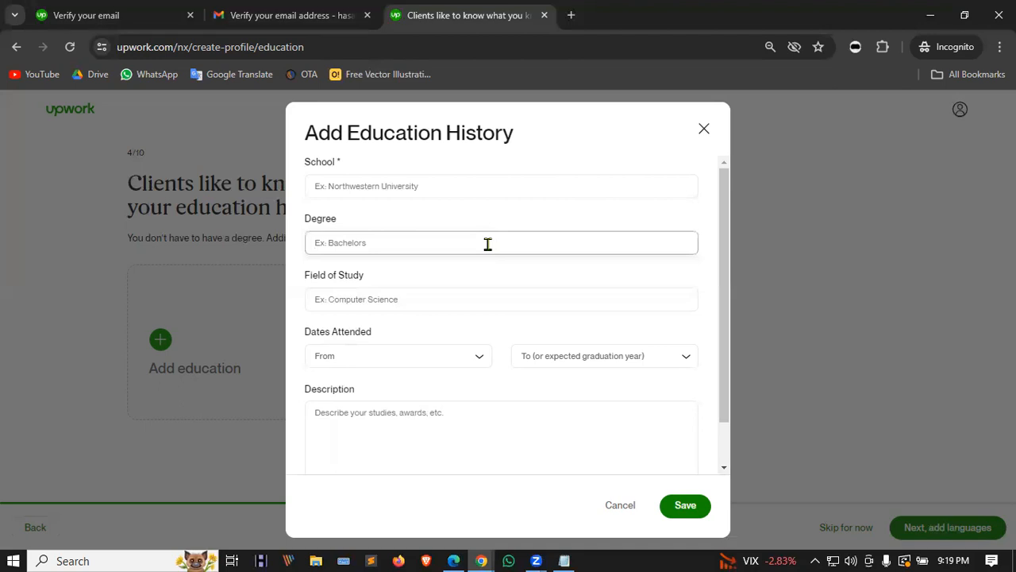
click(397, 181)
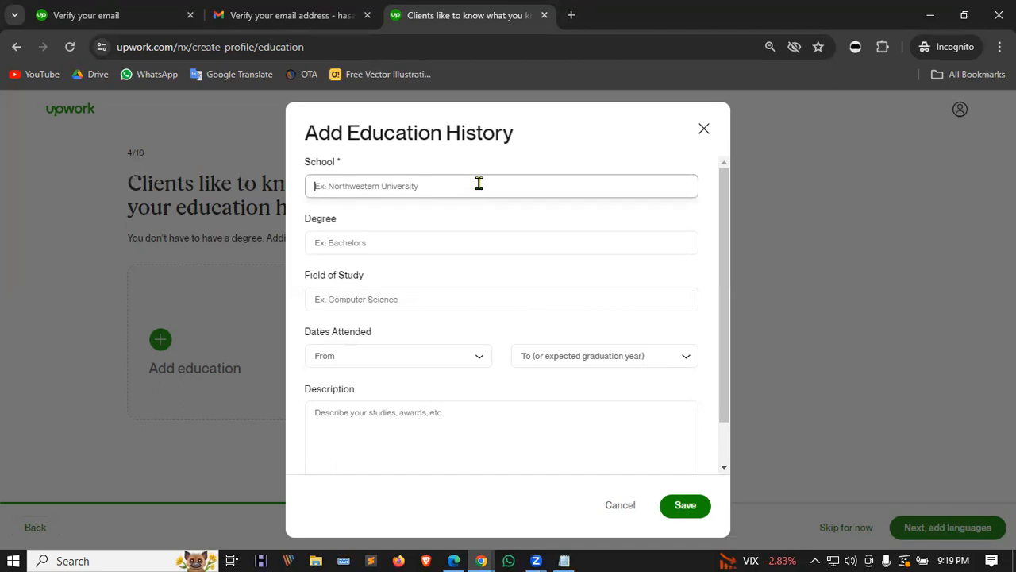
key(alt+Tab)
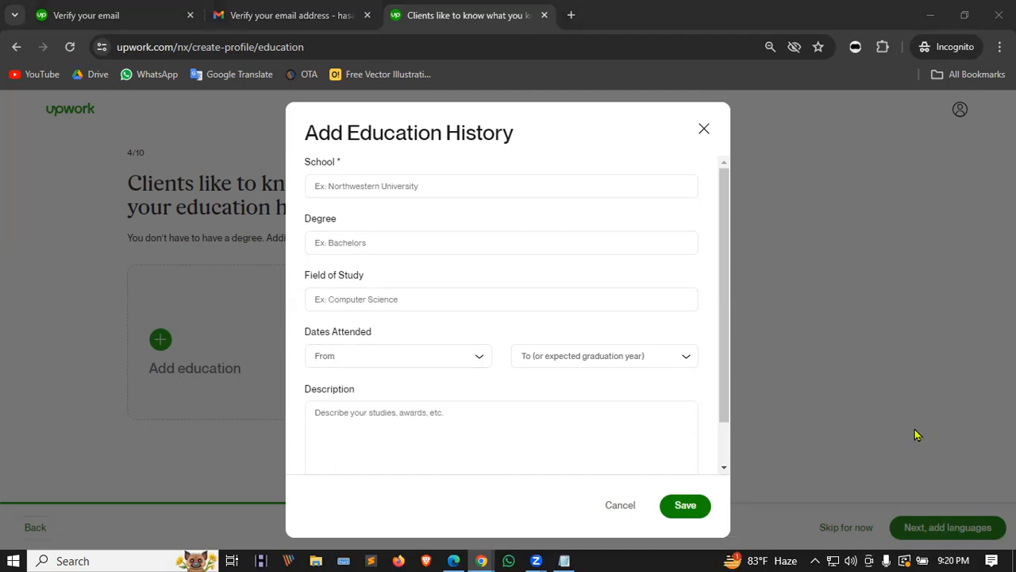
Step: Paste the school name and fix it to read 'Proshadpur kamil madrasah'
click(382, 187)
text(PROshadpur kamil madrasah)
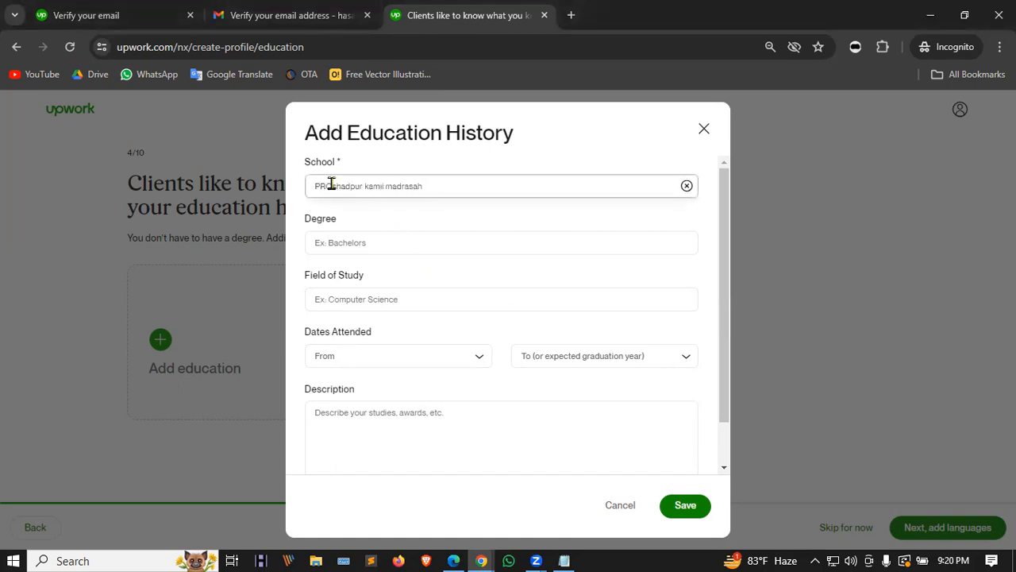
key(F11)
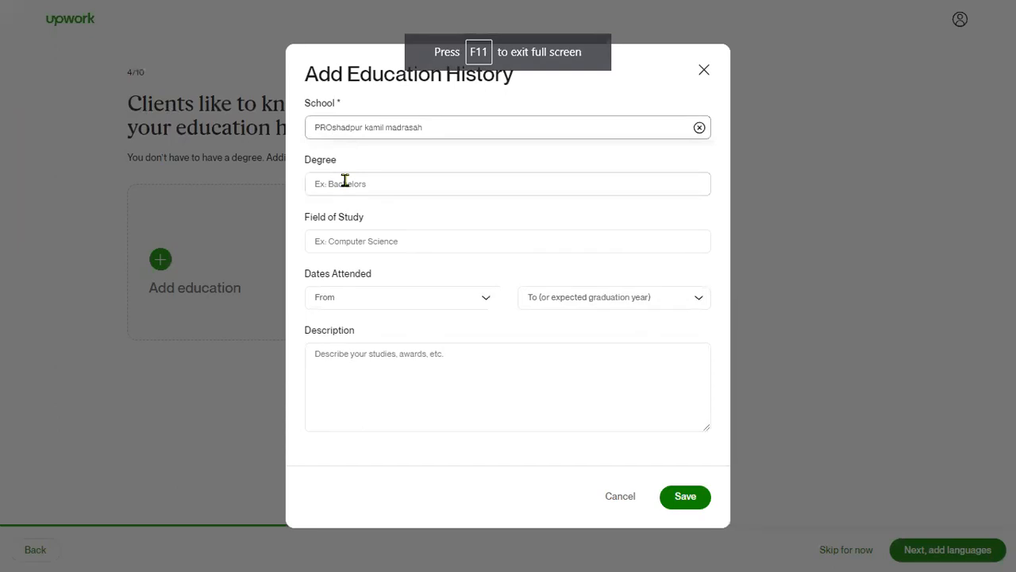
key(F11)
key(BackSpace)
key(BackSpace)
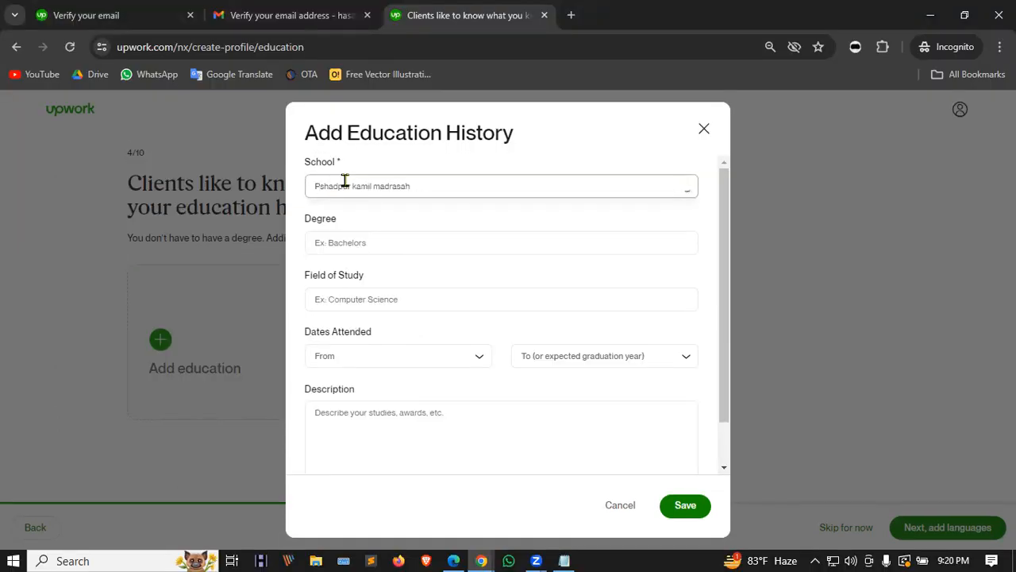
text(ro)
click(413, 239)
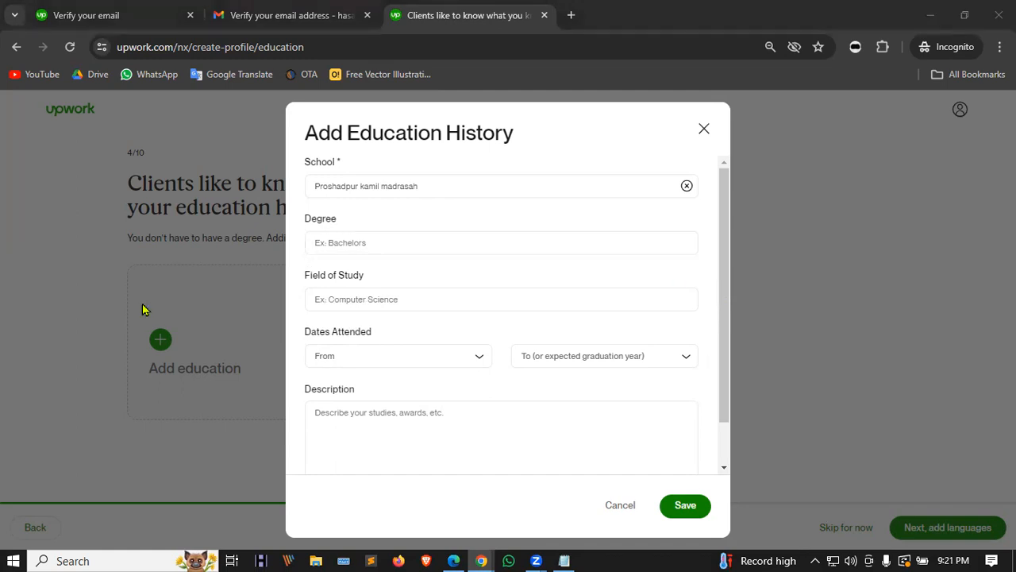
Step: Try 'FAZIL' as the degree, then clear it when no match is found
click(343, 242)
text(FAZIL)
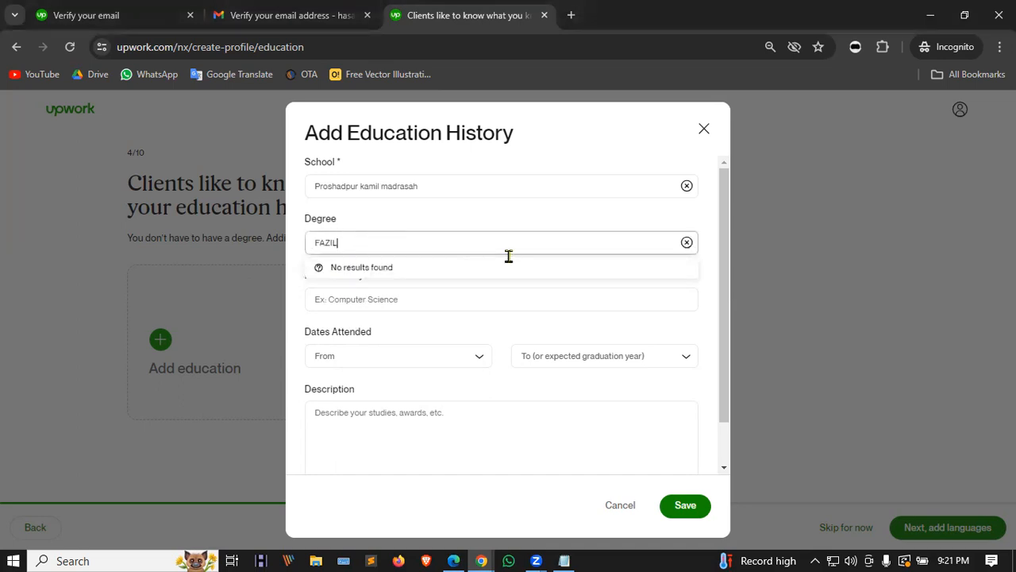
click(447, 292)
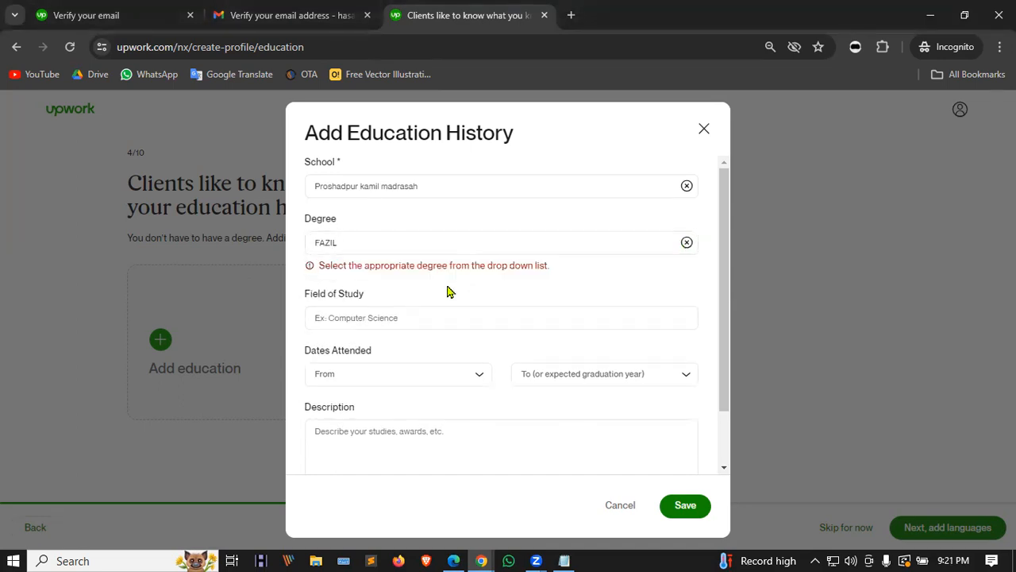
click(431, 242)
key(BackSpace)
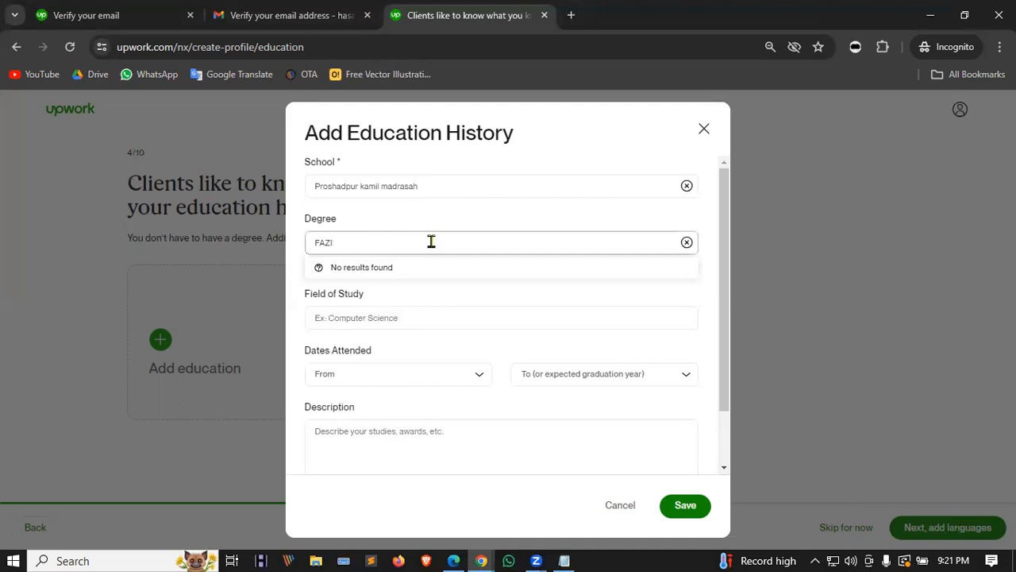
key(BackSpace)
key(BackSpace)
key(BackSpace)
key(BackSpace)
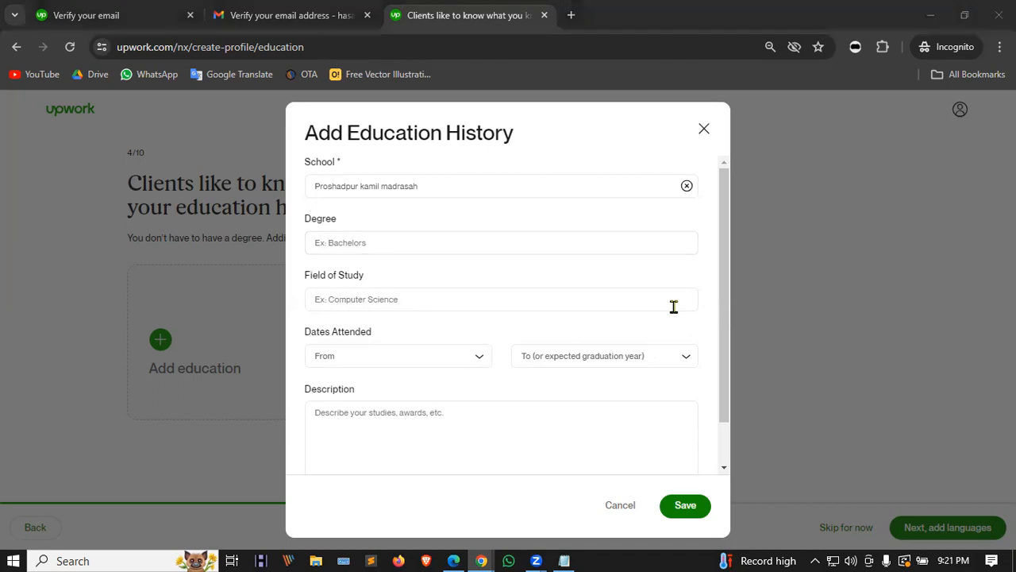
Step: Enter History as the field of study
click(346, 304)
click(346, 304)
text(History)
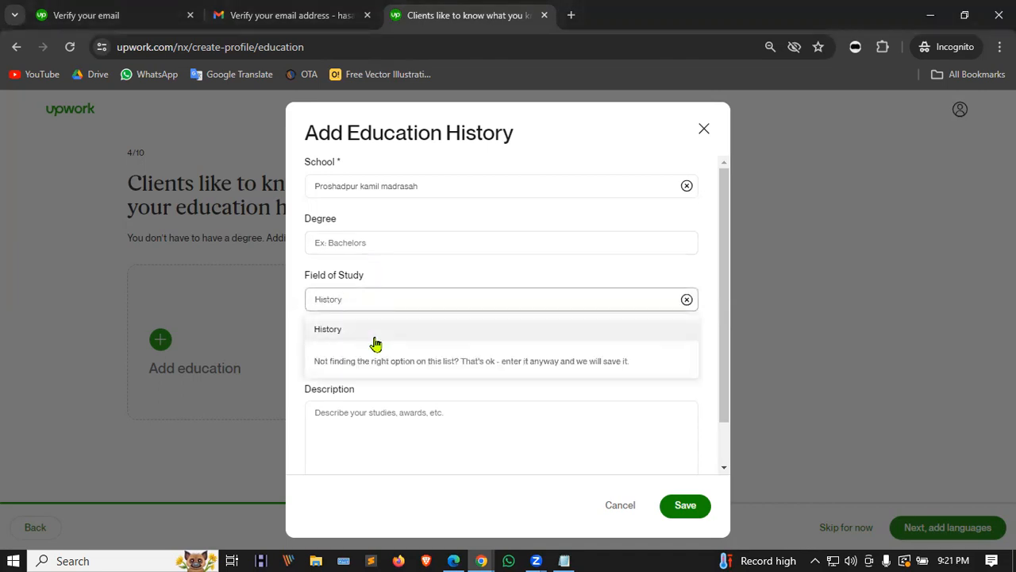
click(374, 344)
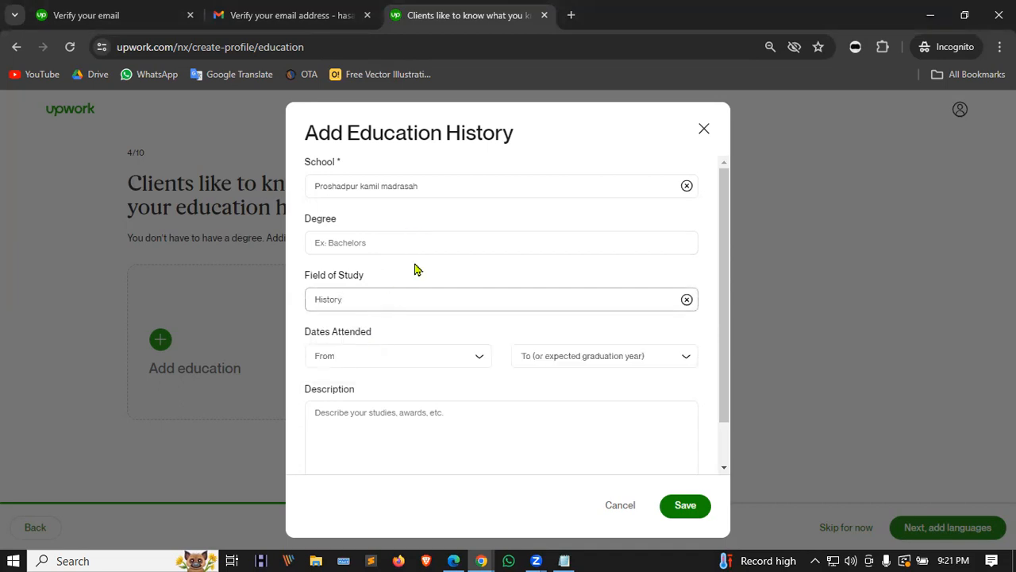
Step: Choose Bachelor of Arts (BA) as the degree and browse the start-year list
click(395, 244)
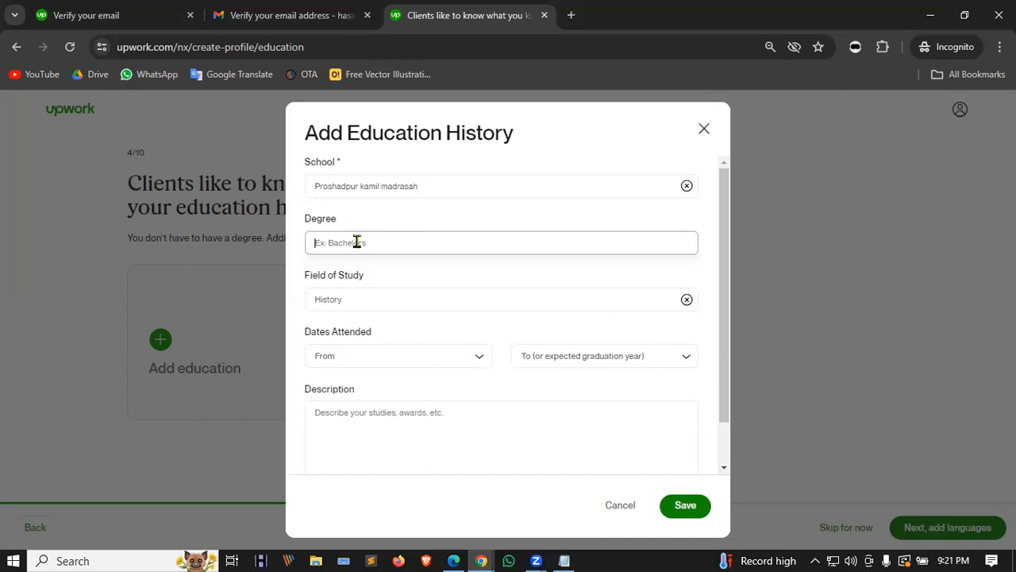
text(bac)
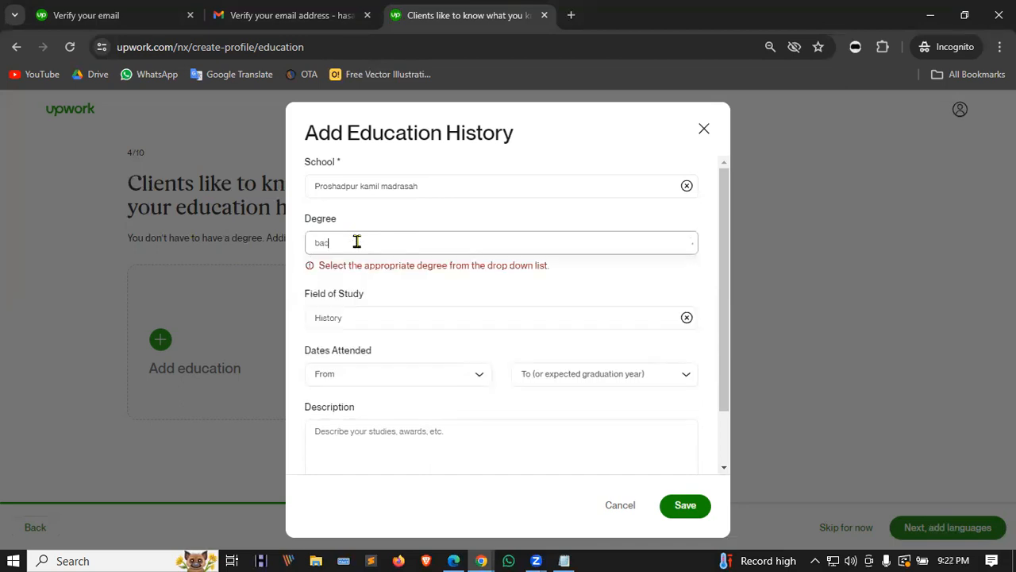
key(BackSpace)
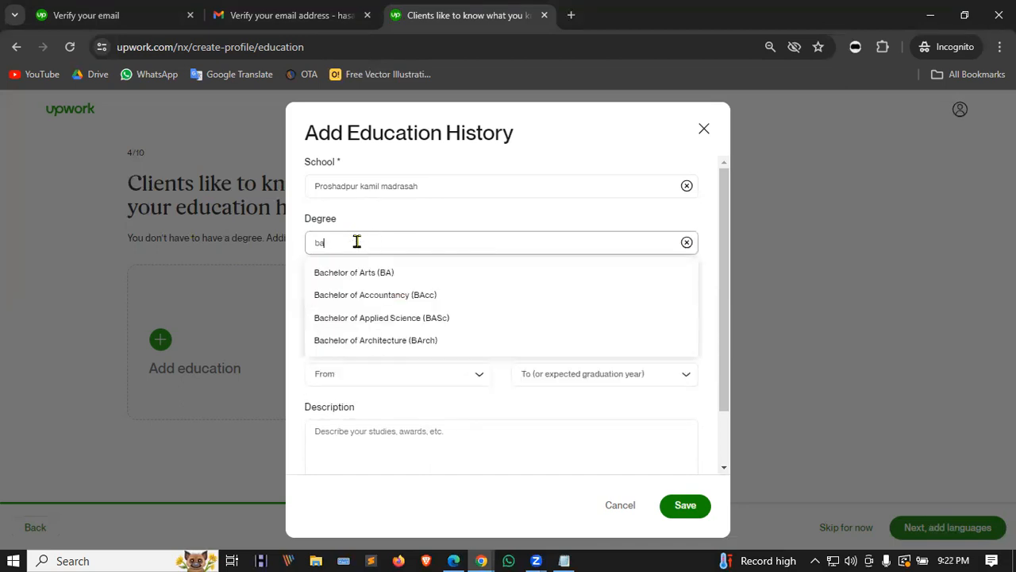
click(456, 277)
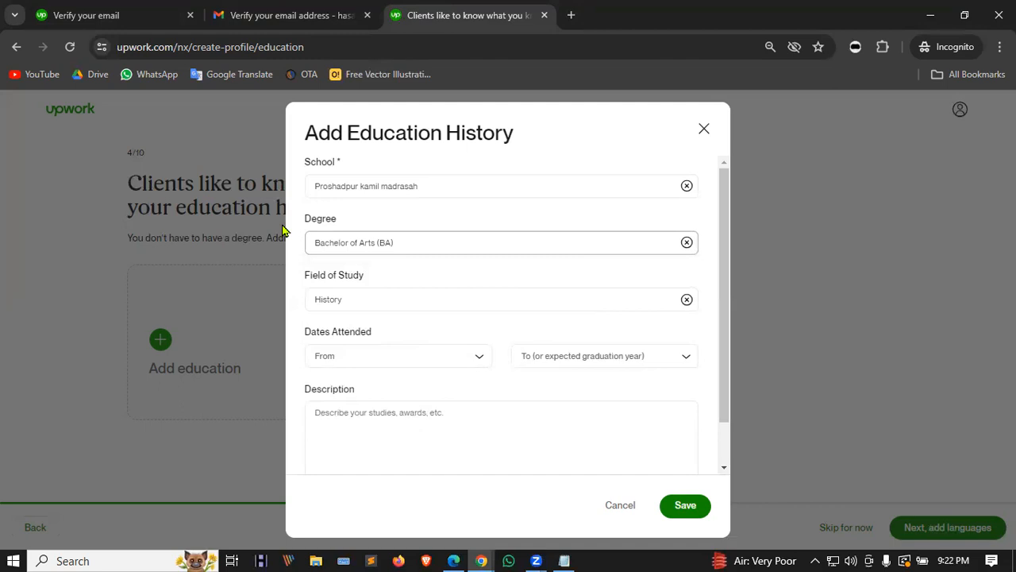
click(479, 362)
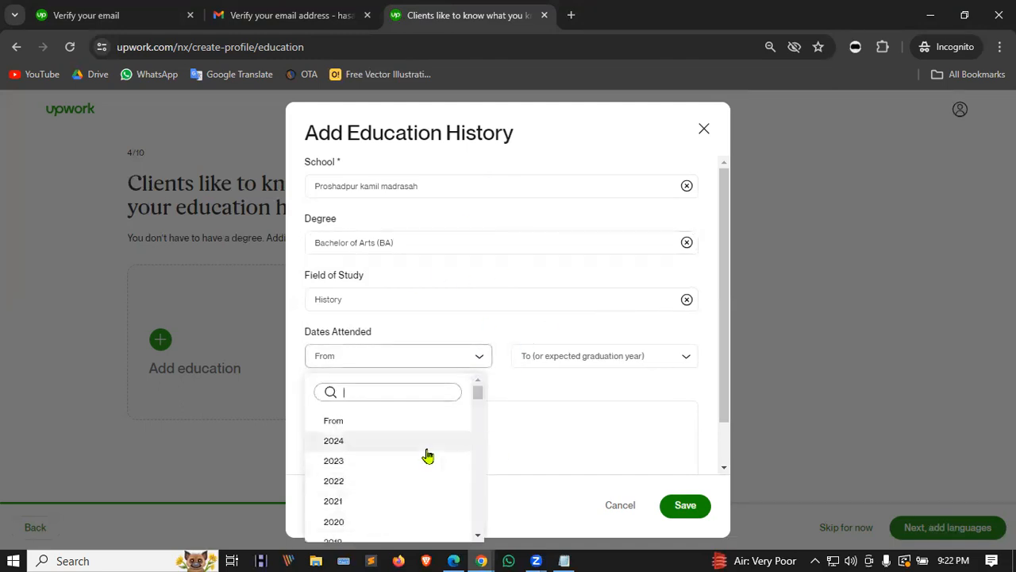
scroll(409, 460, down, 1)
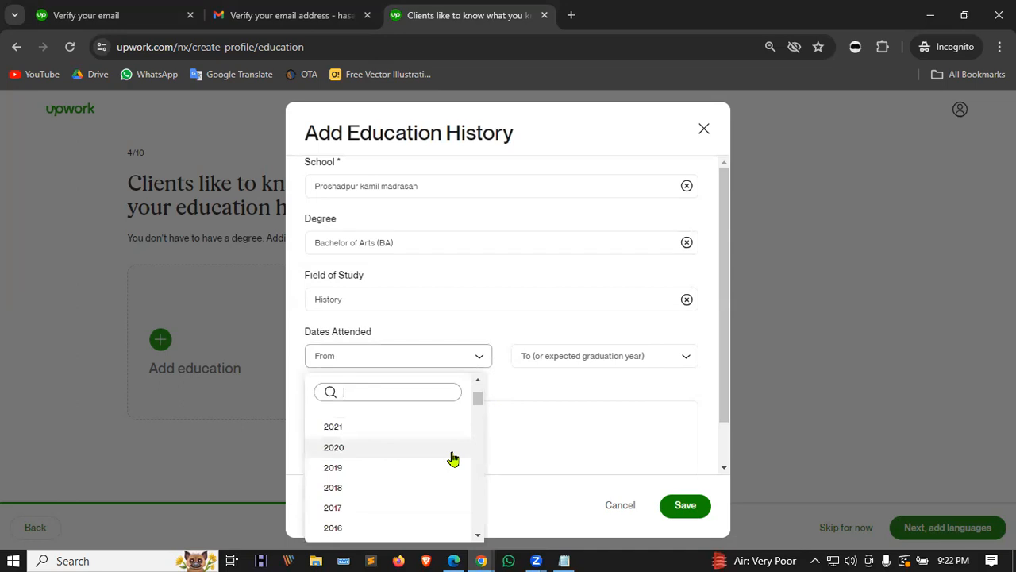
scroll(452, 459, up, 1)
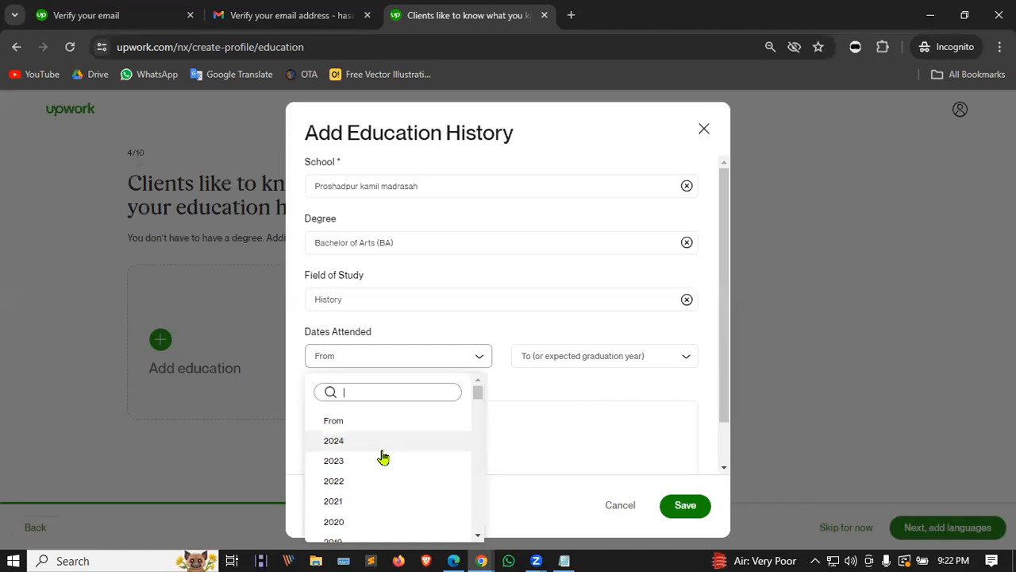
Step: Set the education years to 2021–2025 and save the Proshadpur kamil madrasah entry
click(366, 501)
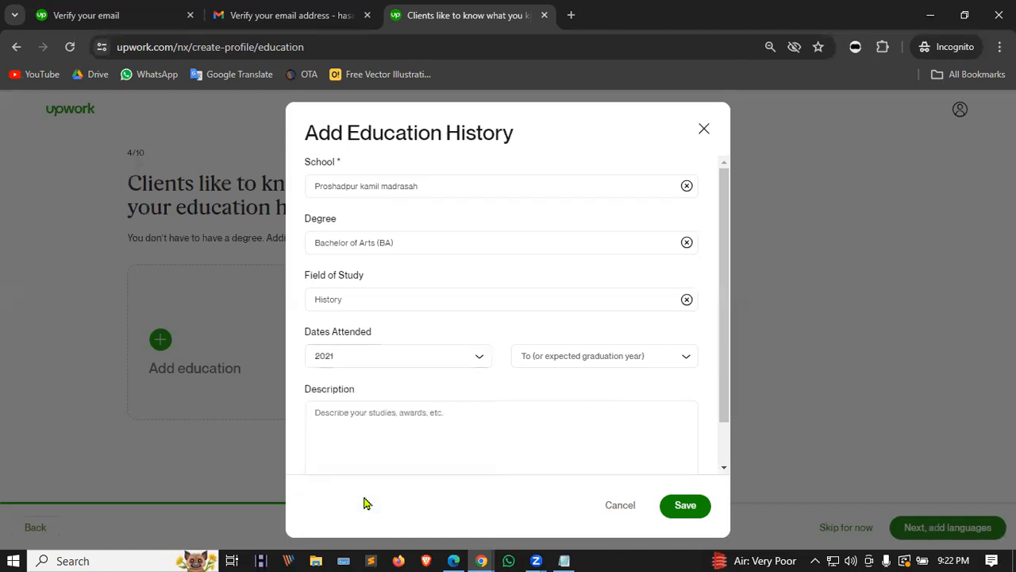
click(605, 365)
scroll(575, 480, down, 1)
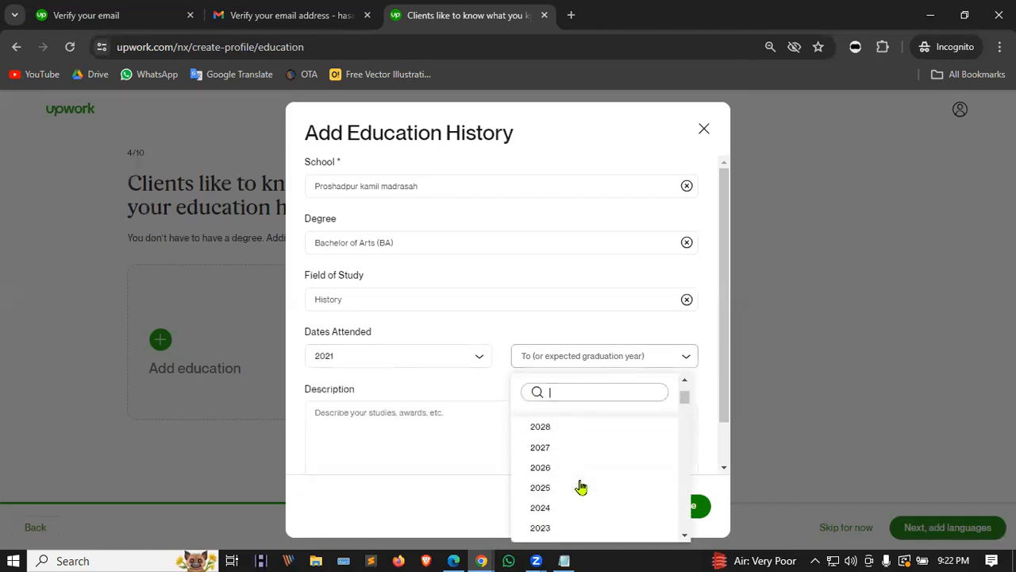
click(546, 487)
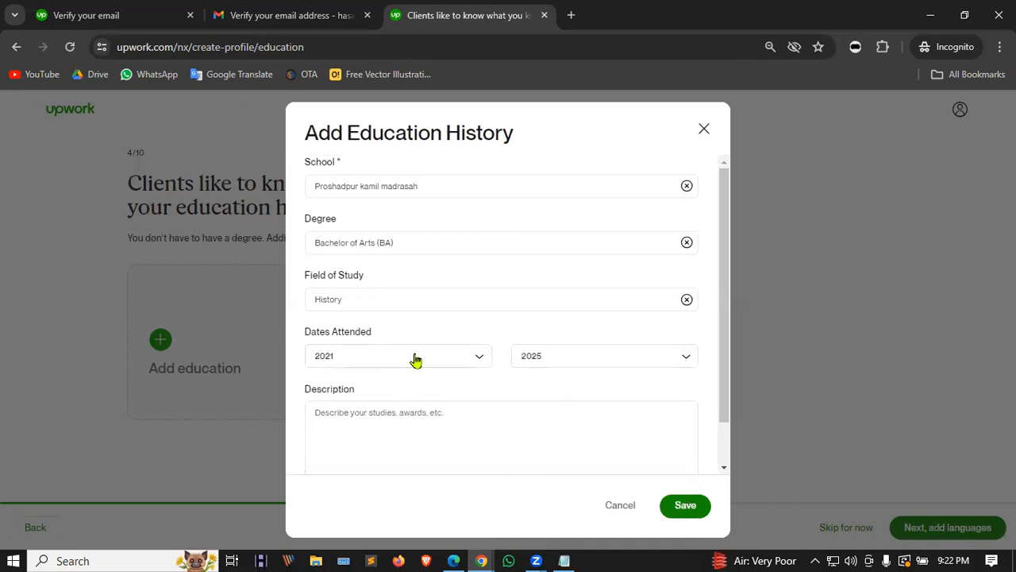
scroll(444, 349, down, 1)
scroll(379, 300, up, 1)
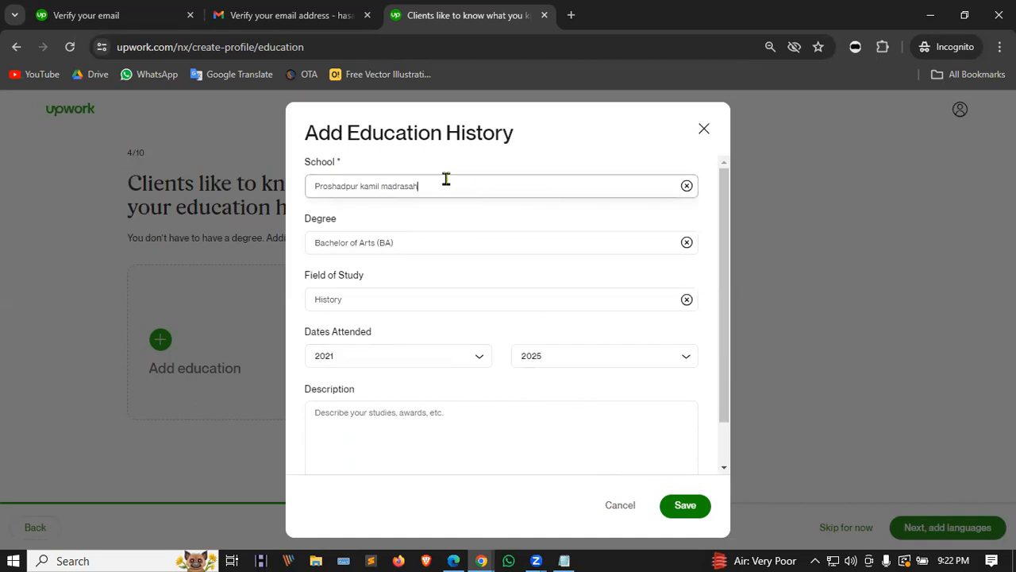
drag(437, 185, 302, 186)
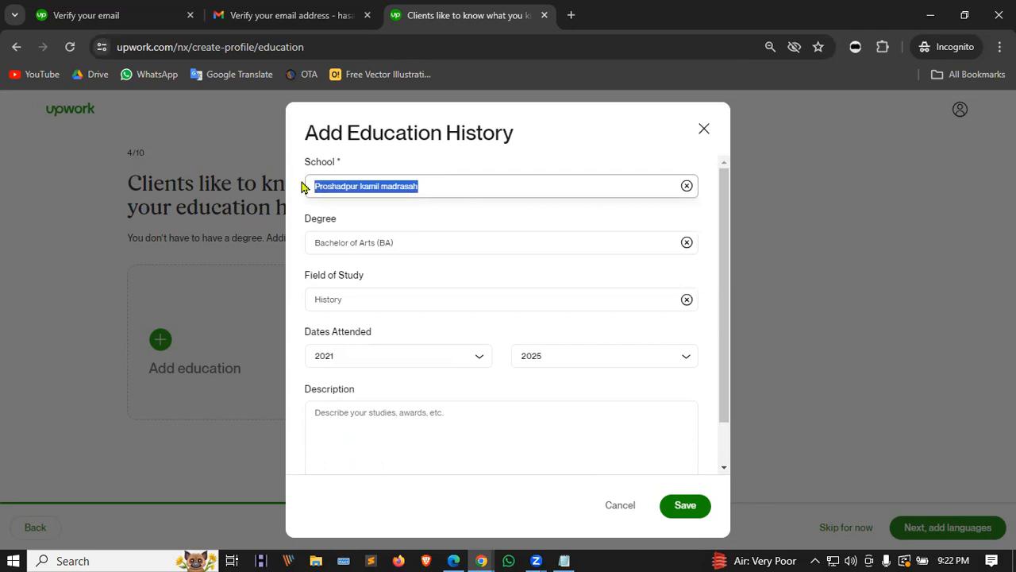
click(421, 244)
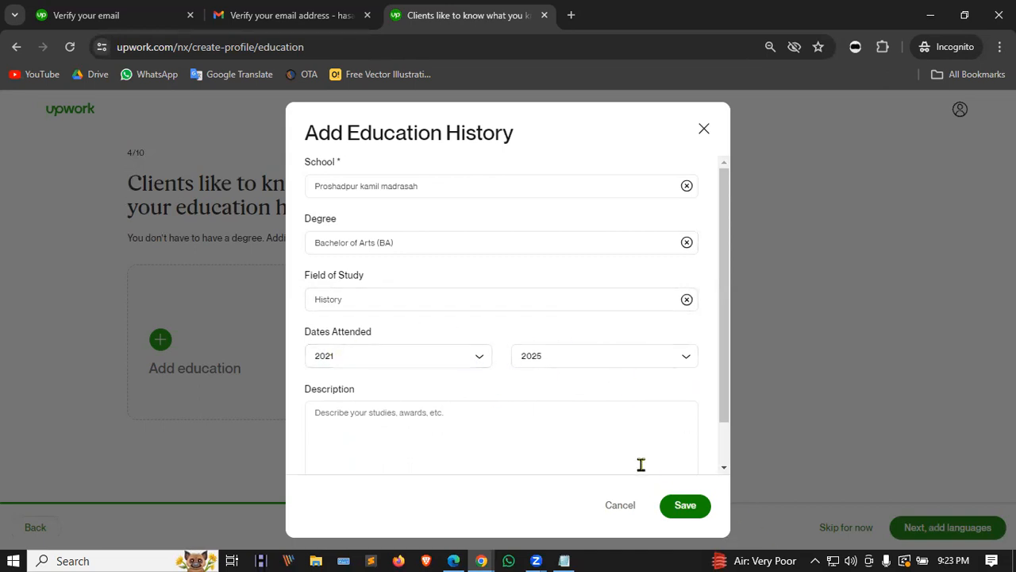
click(688, 506)
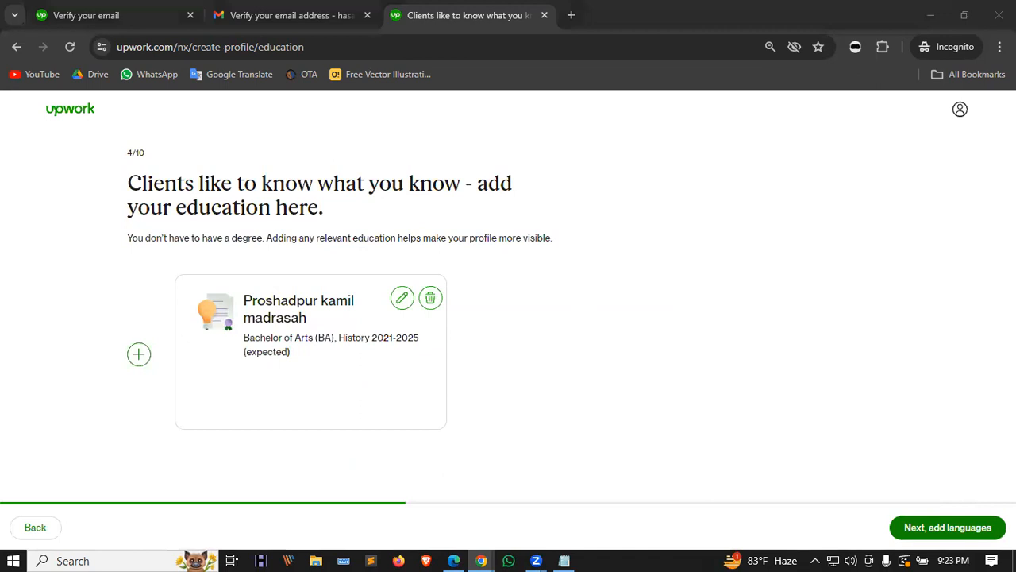
Step: On the languages step, keep English at Conversational level
click(945, 530)
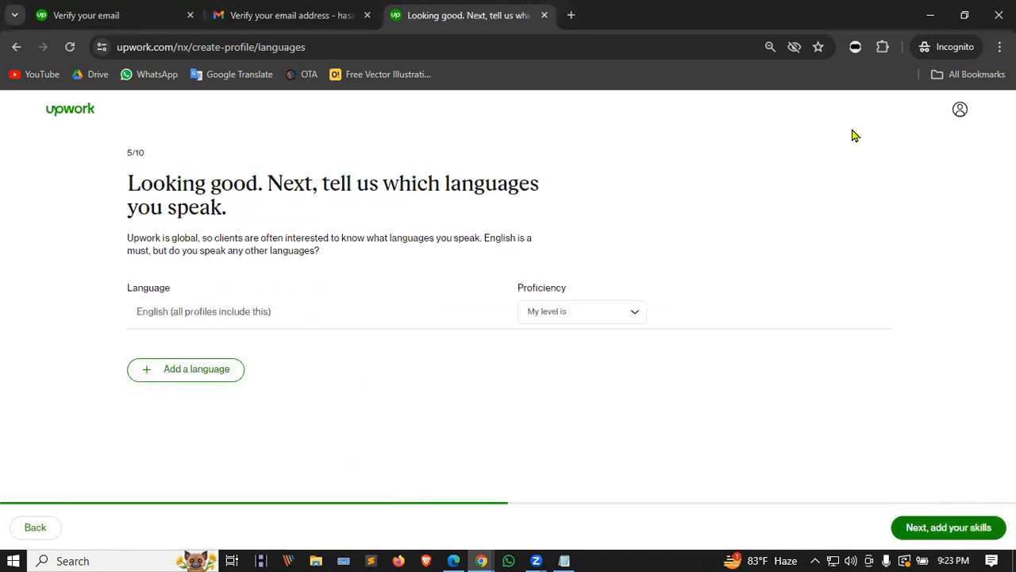
click(581, 311)
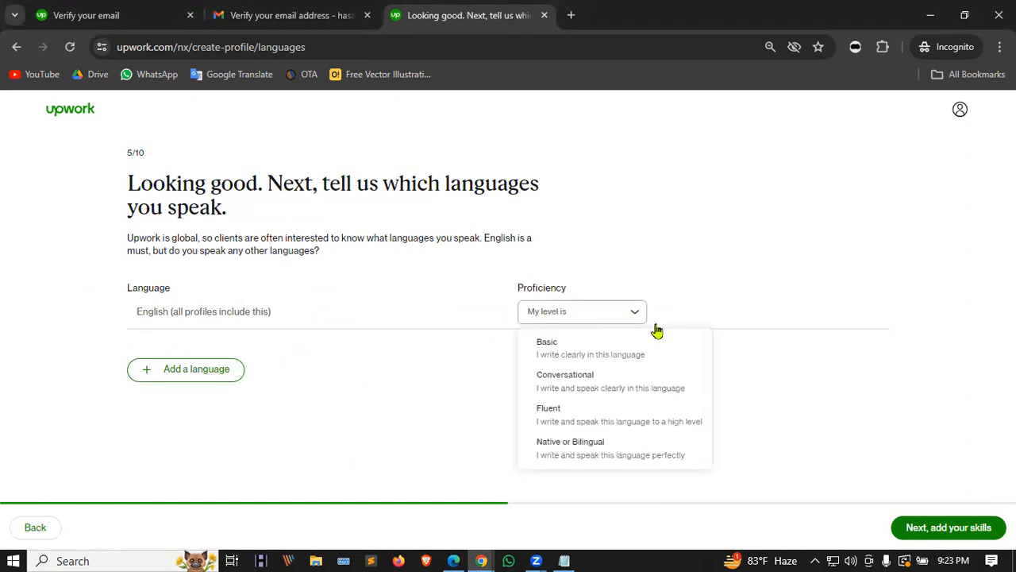
click(645, 401)
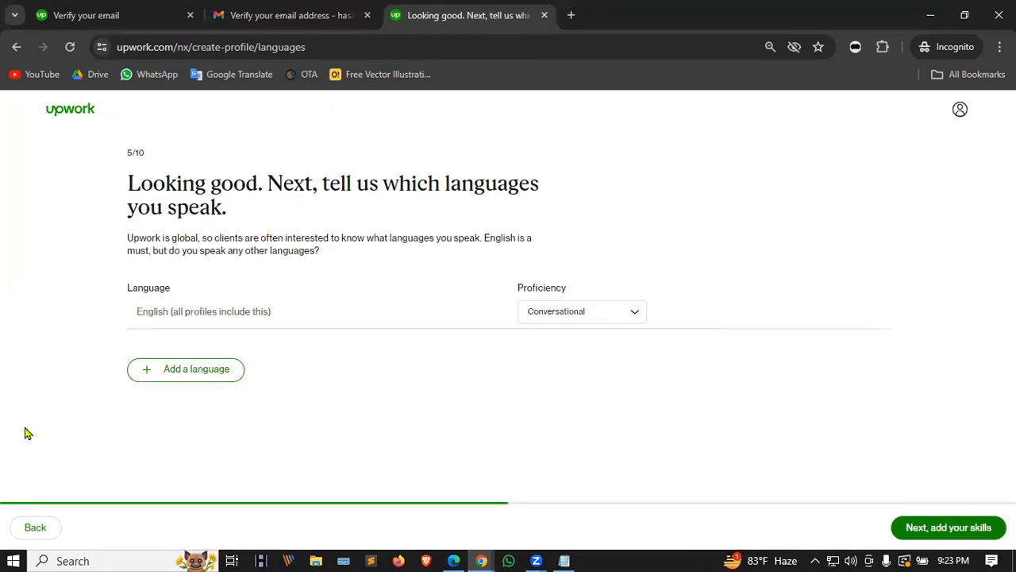
click(599, 313)
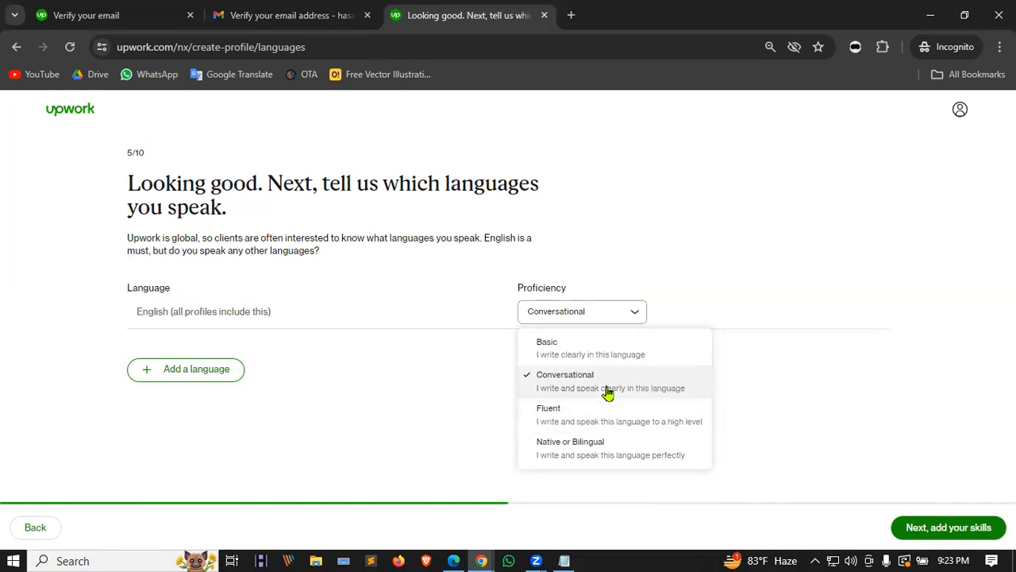
click(597, 389)
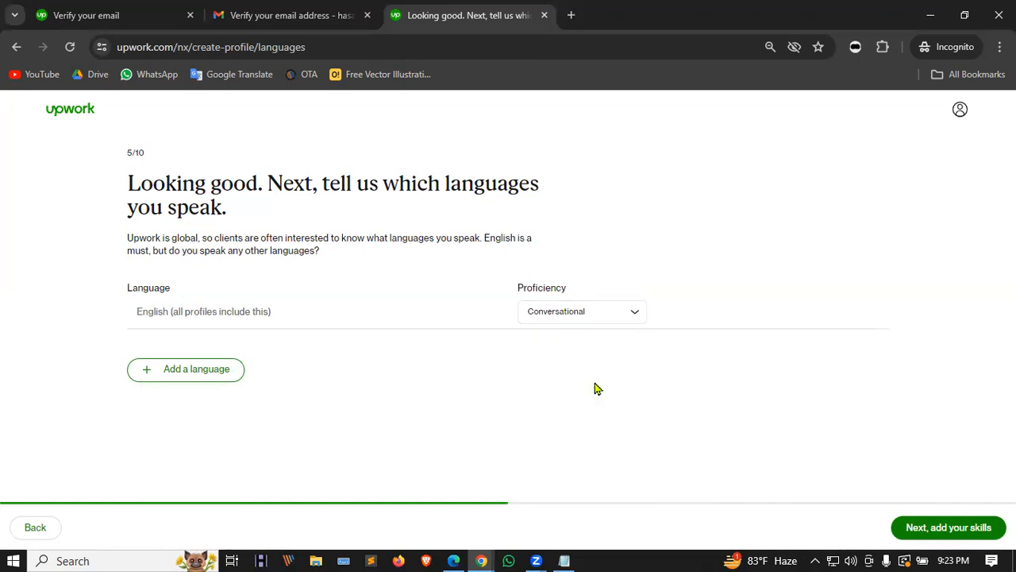
Step: Add Bengali at Native or Bilingual level and continue to the skills step
click(228, 369)
click(218, 345)
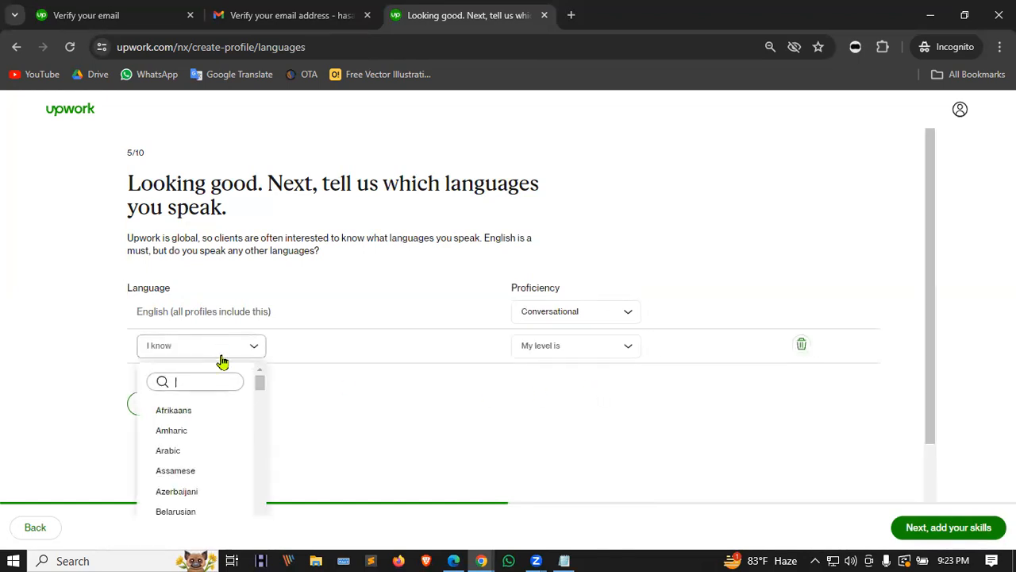
scroll(202, 410, down, 1)
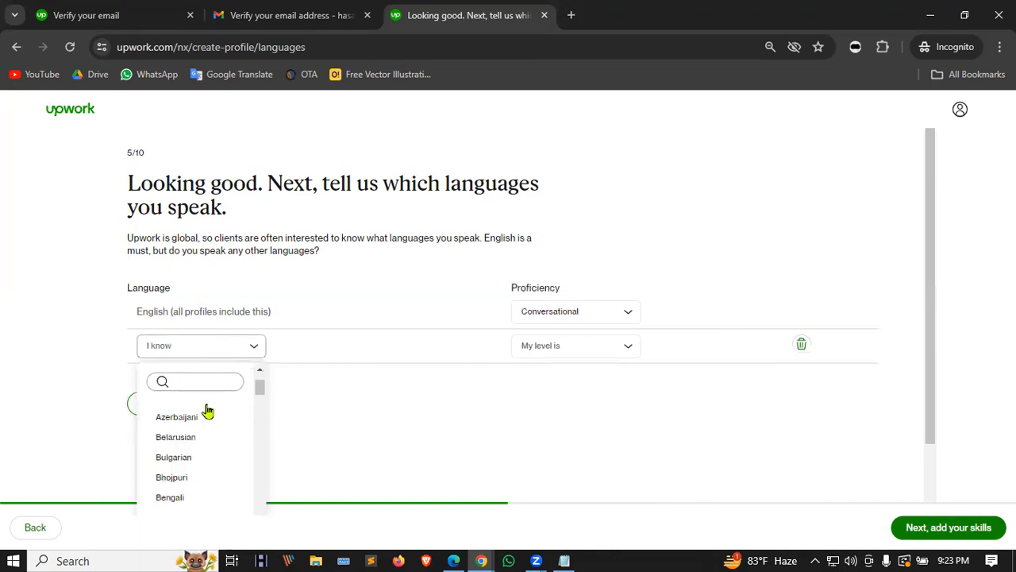
click(182, 492)
click(609, 348)
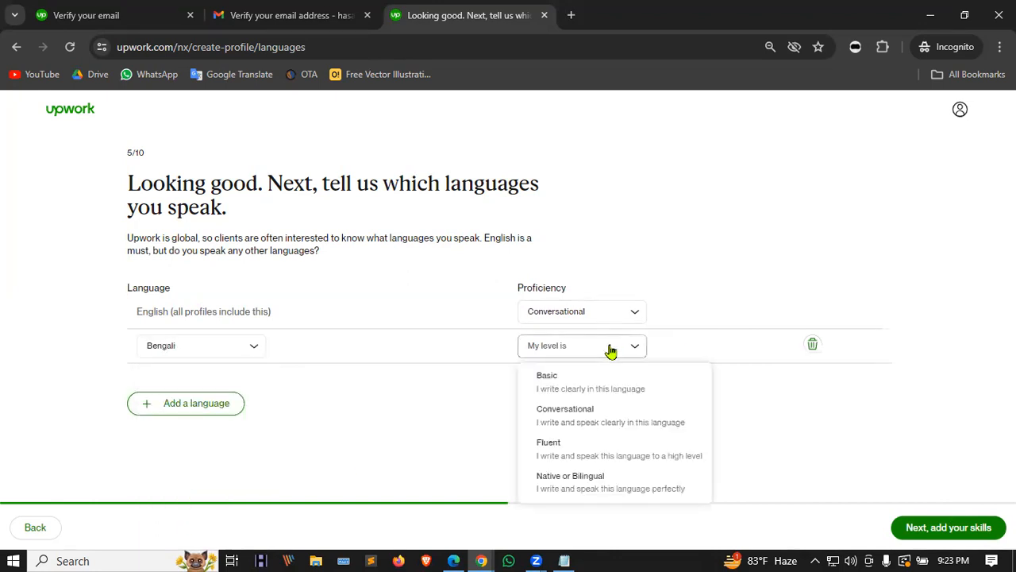
click(624, 477)
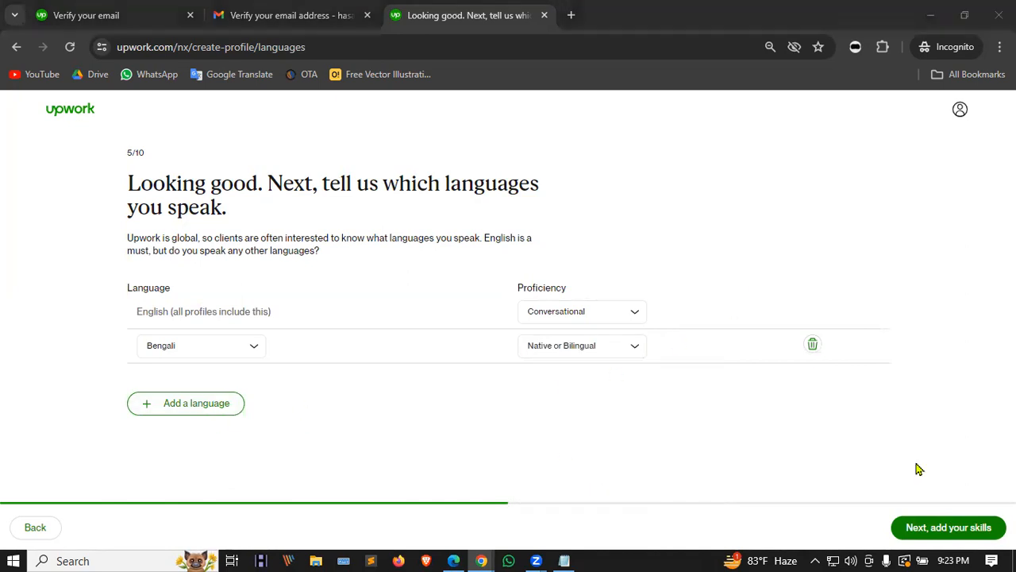
click(925, 530)
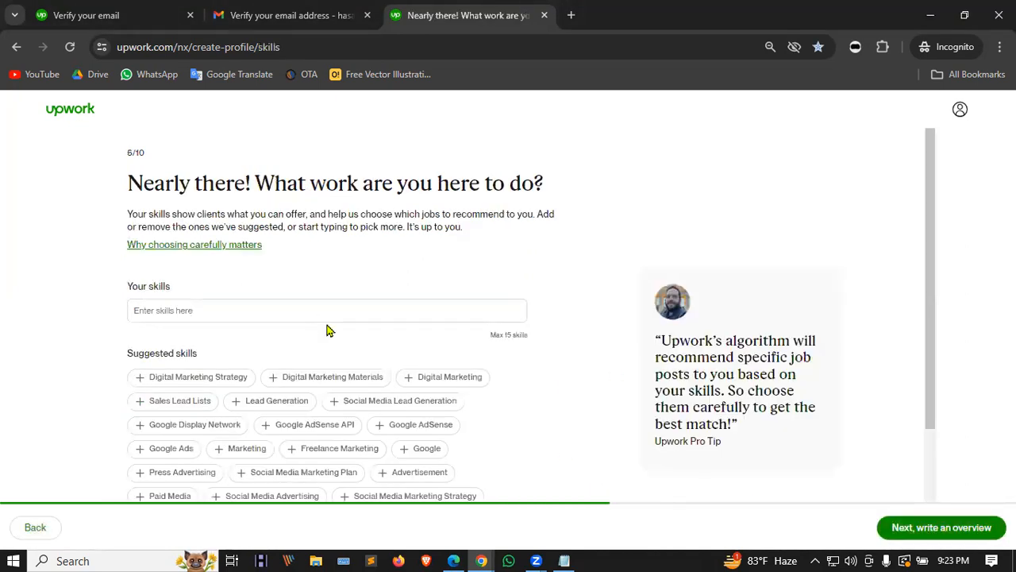
Step: Add Digital Marketing, Sales Lead Lists, Lead Generation, Social Media Lead Generation and the Google Ads/AdSense/Display Network tags
scroll(515, 310, down, 1)
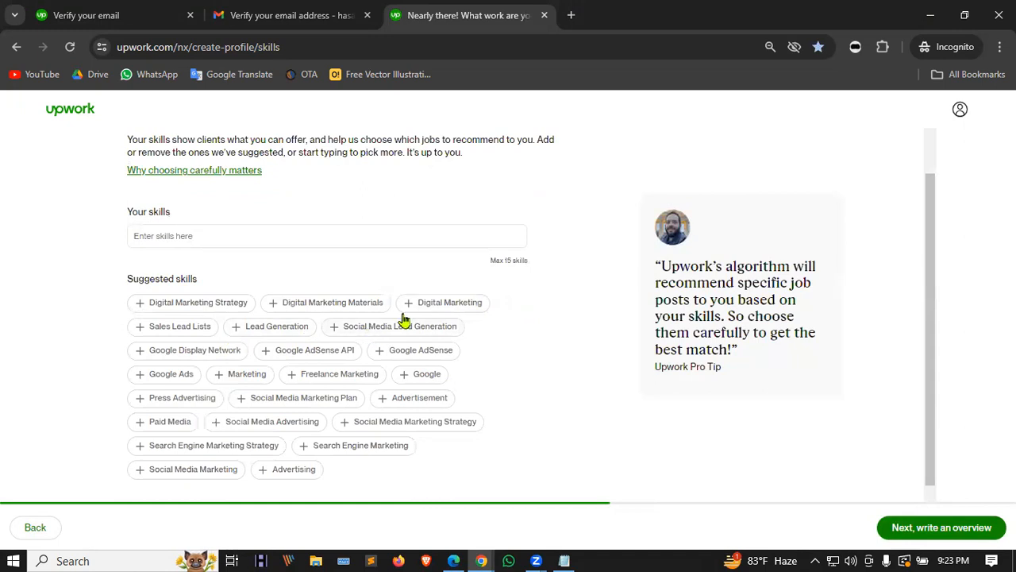
click(441, 308)
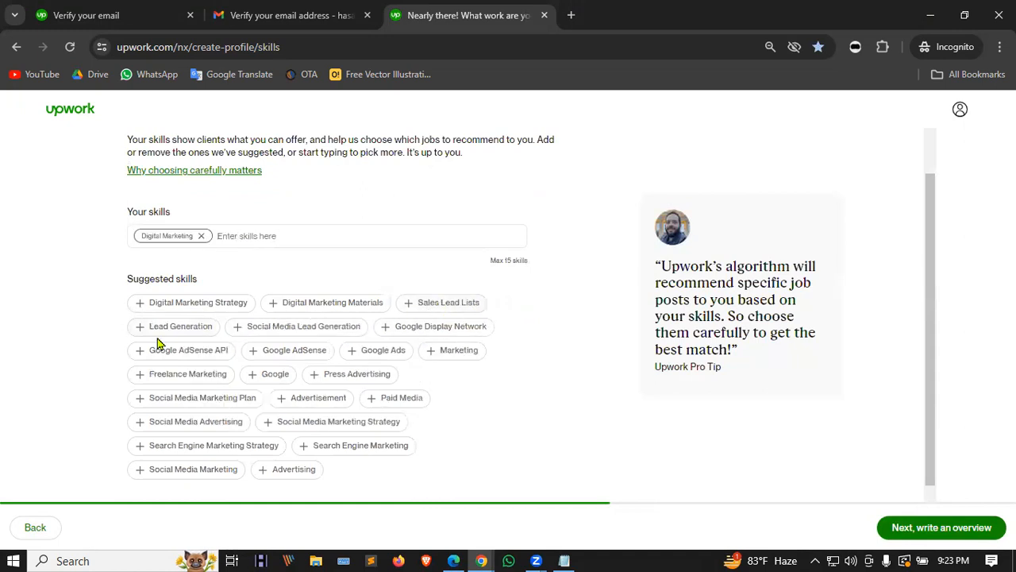
click(440, 308)
click(445, 308)
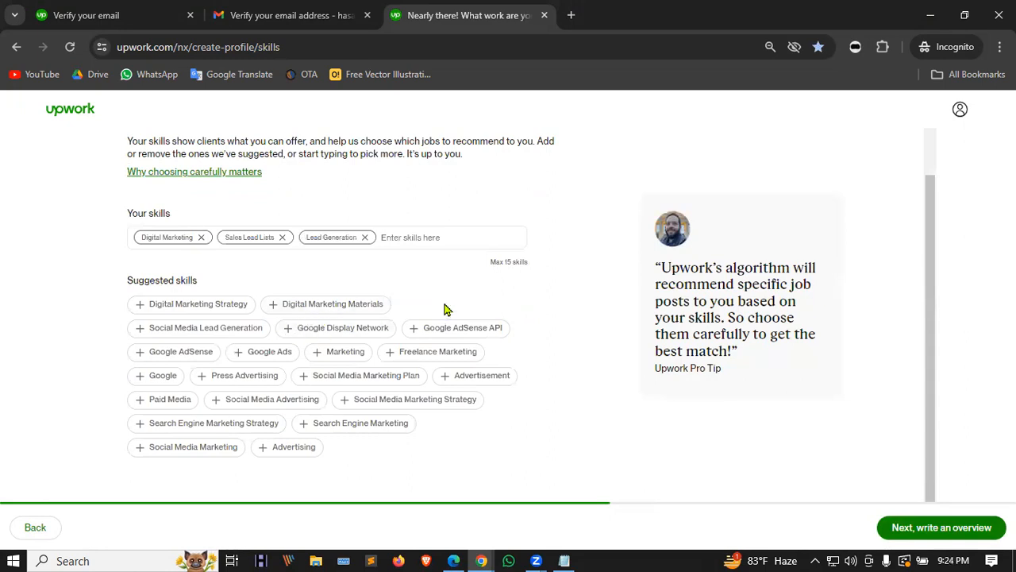
click(235, 334)
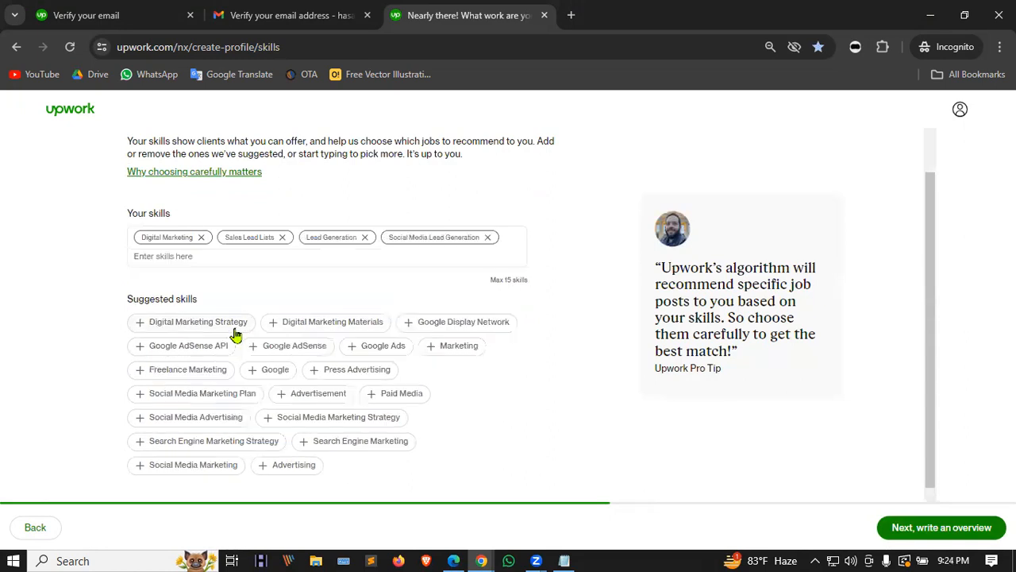
click(480, 328)
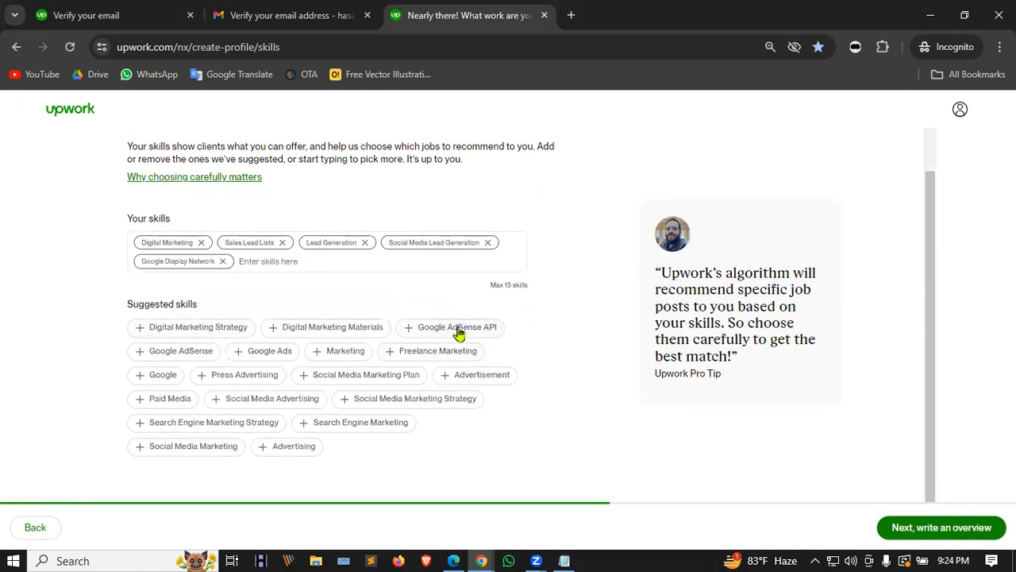
click(458, 332)
click(441, 333)
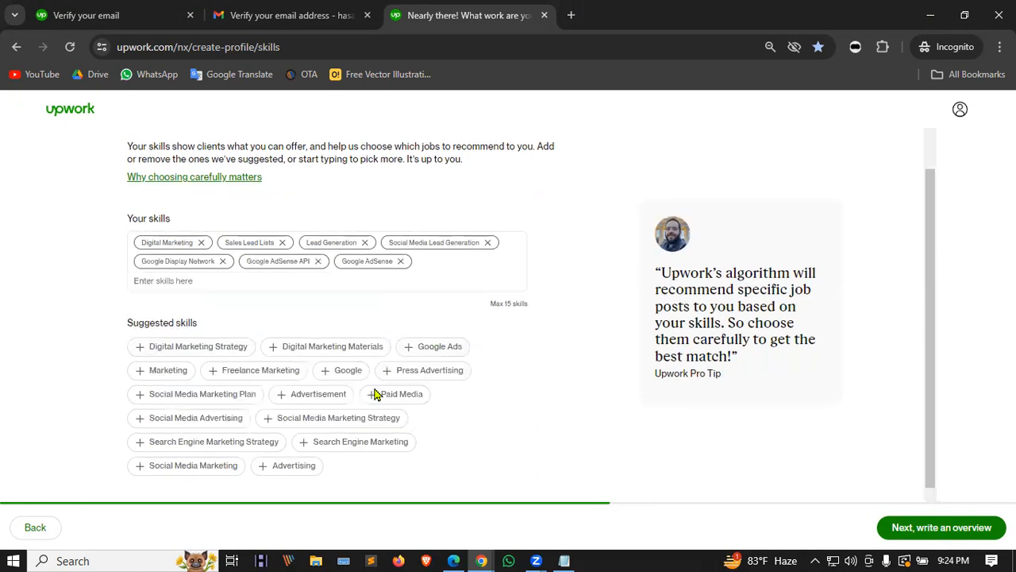
click(423, 349)
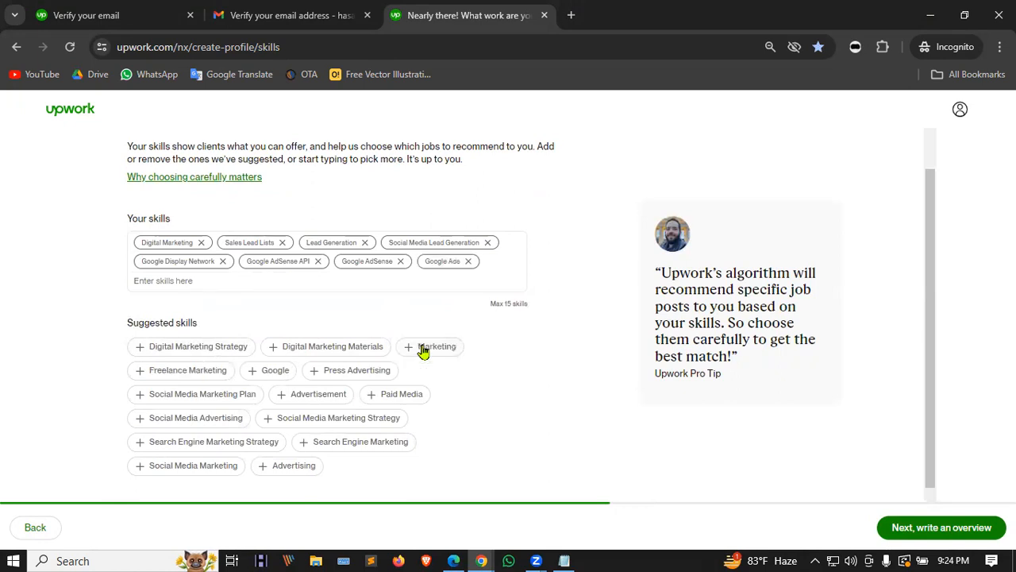
Step: Add Marketing, Google, Paid Media, Advertising and the social media and search engine marketing tags
click(429, 347)
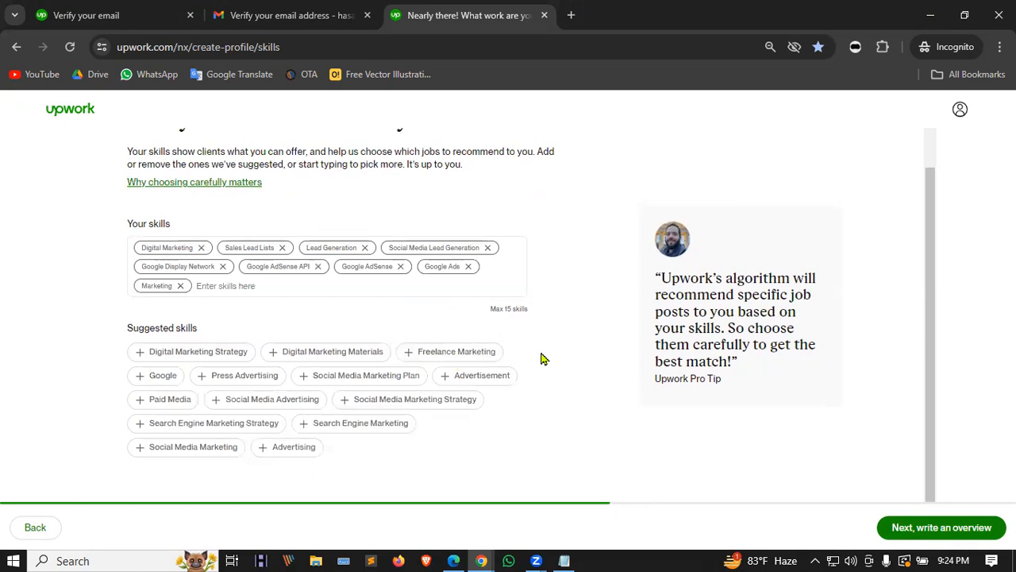
click(142, 376)
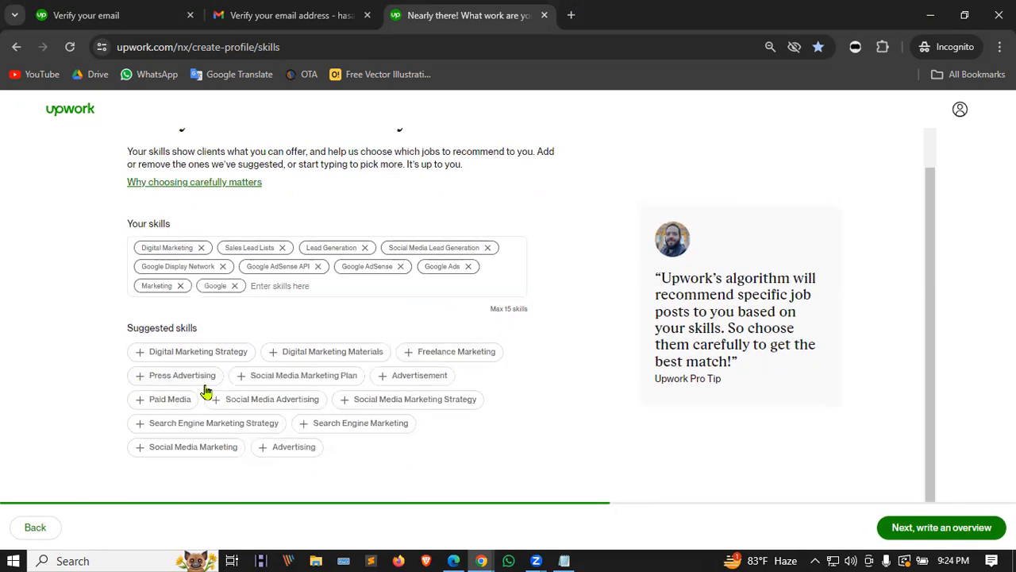
click(308, 380)
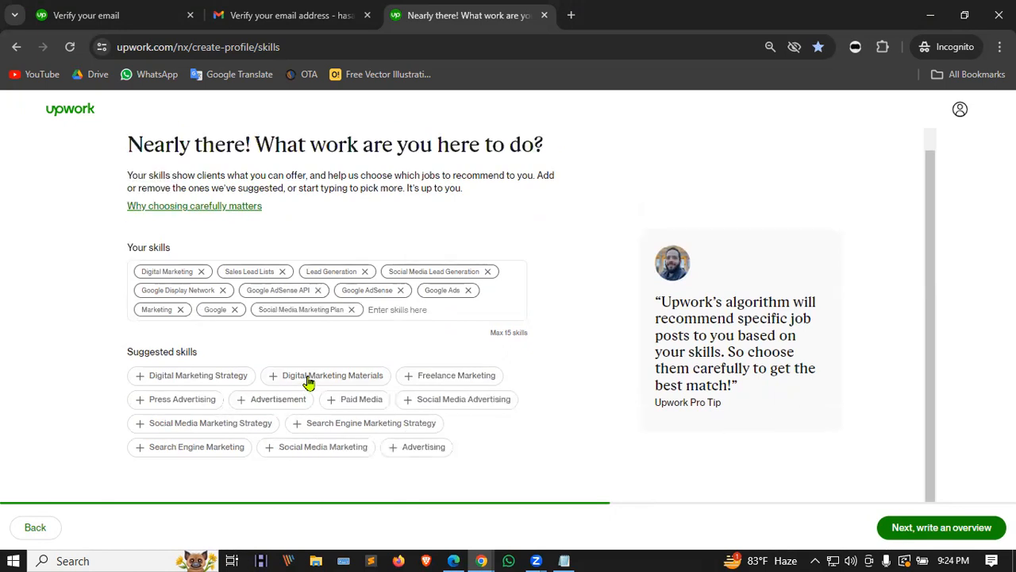
click(470, 405)
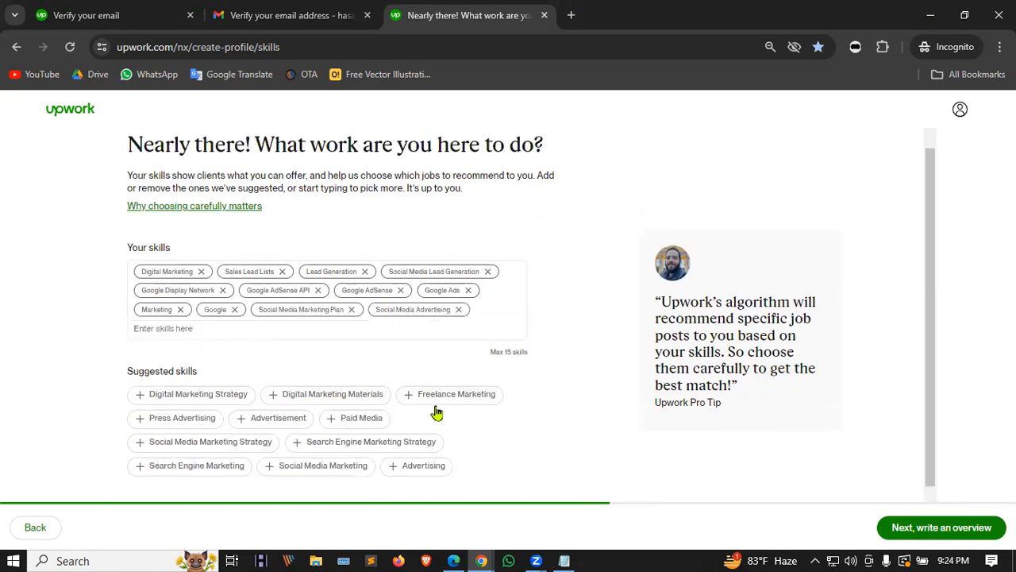
click(355, 421)
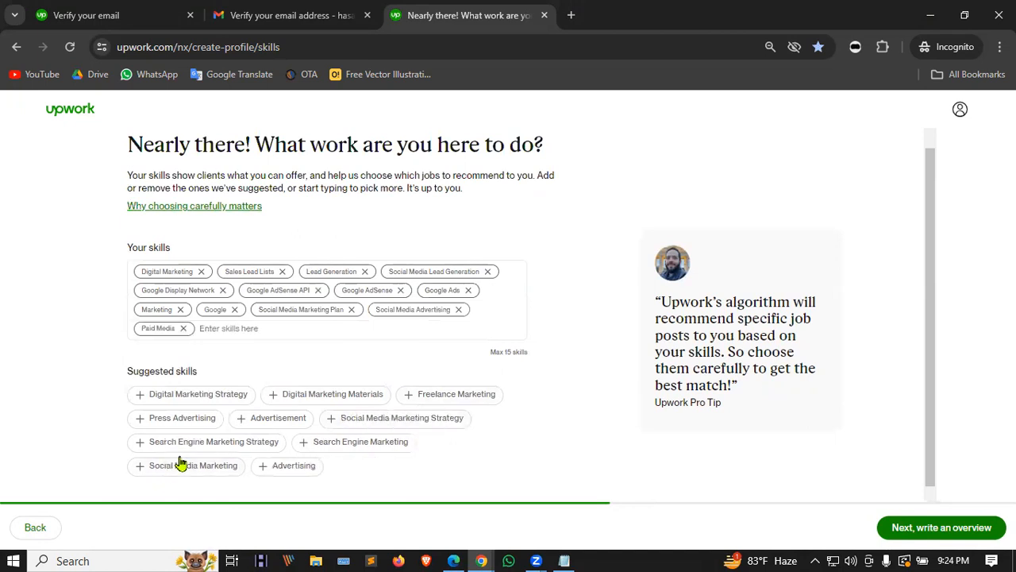
click(236, 449)
click(319, 448)
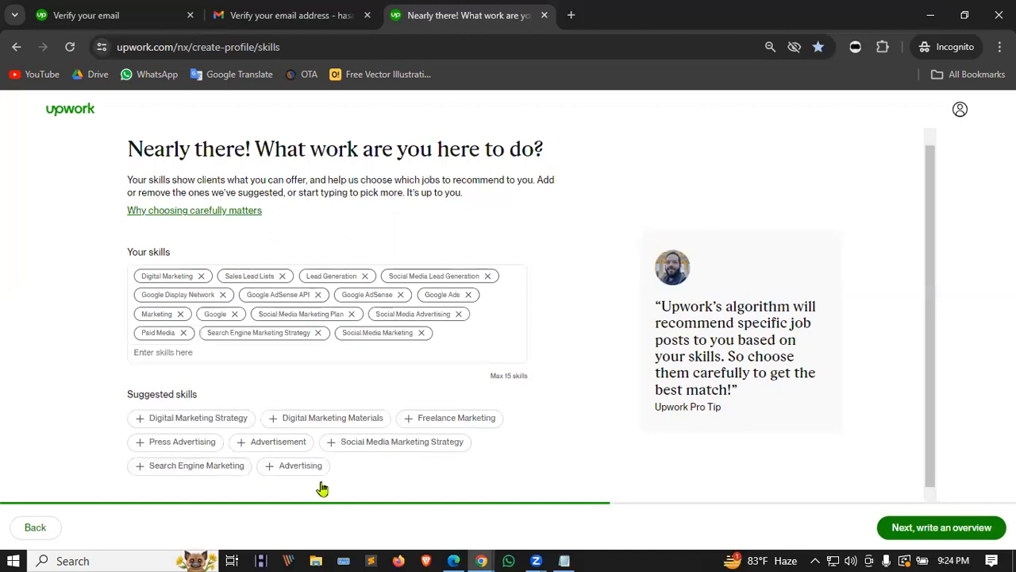
click(224, 472)
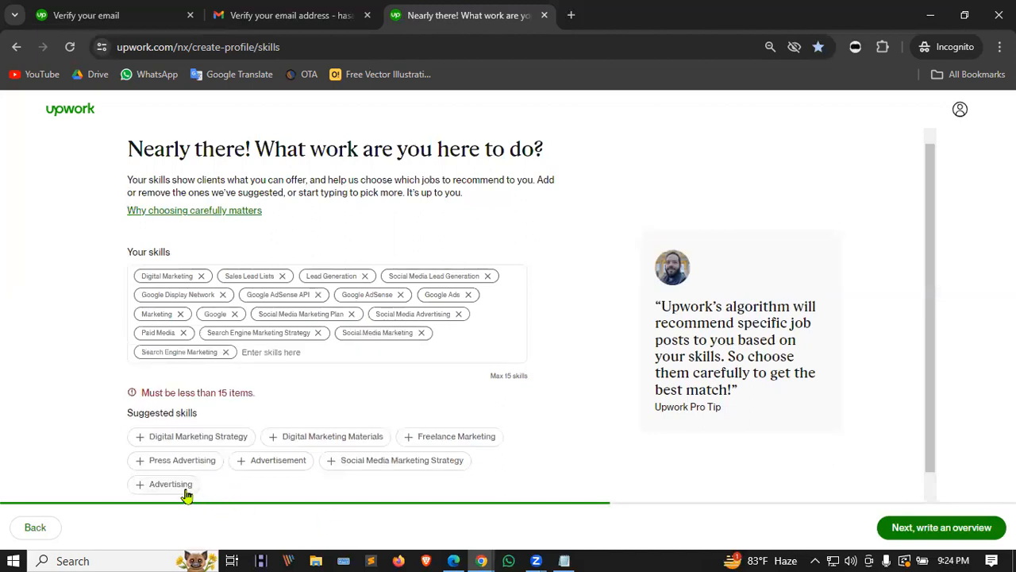
click(184, 486)
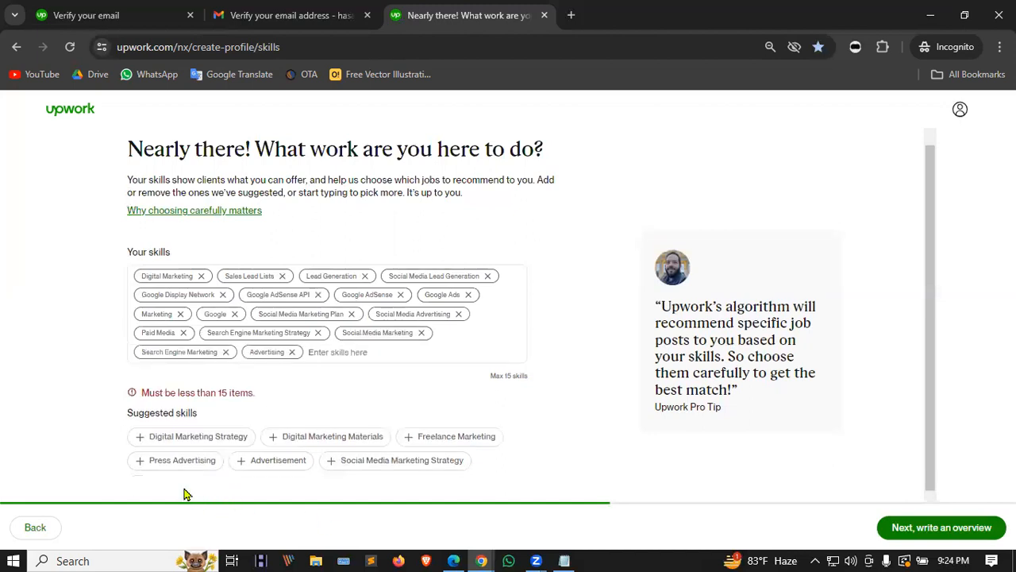
click(398, 463)
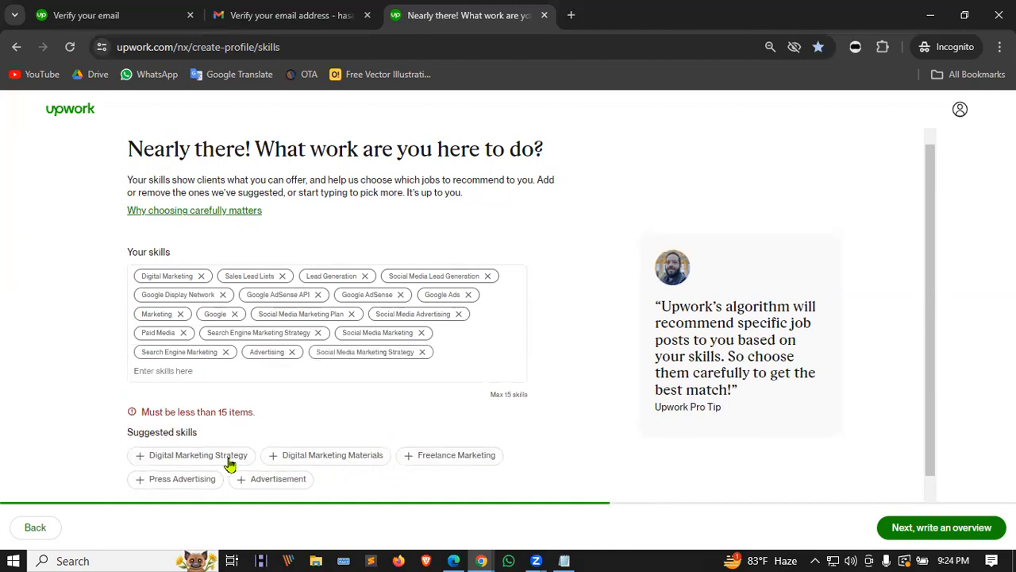
Step: Remove Digital Marketing Strategy, Social Media Marketing Strategy, Google AdSense API, Google Display Network, Google AdSense and Social Media Marketing Plan
click(200, 457)
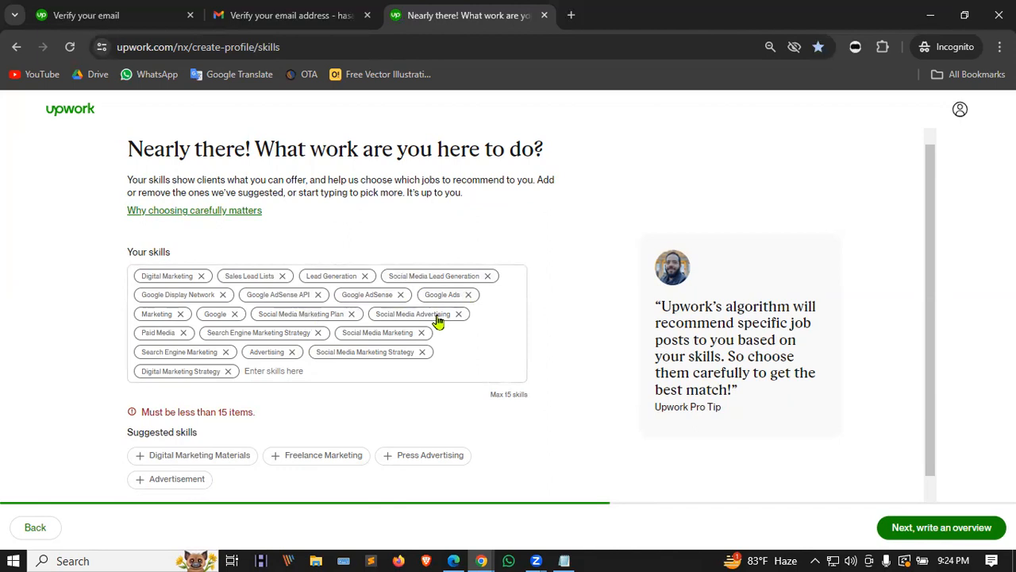
click(228, 373)
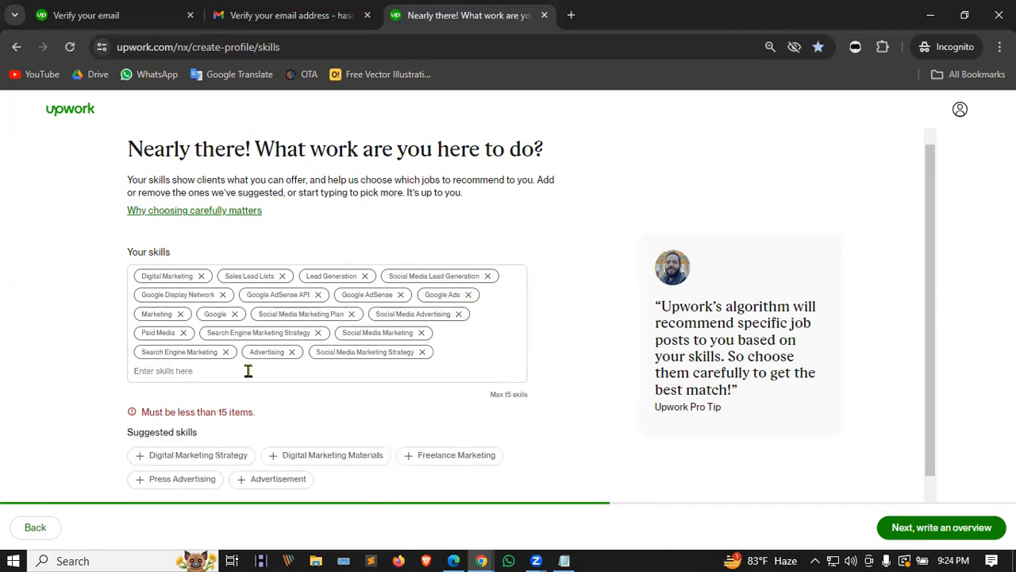
click(423, 353)
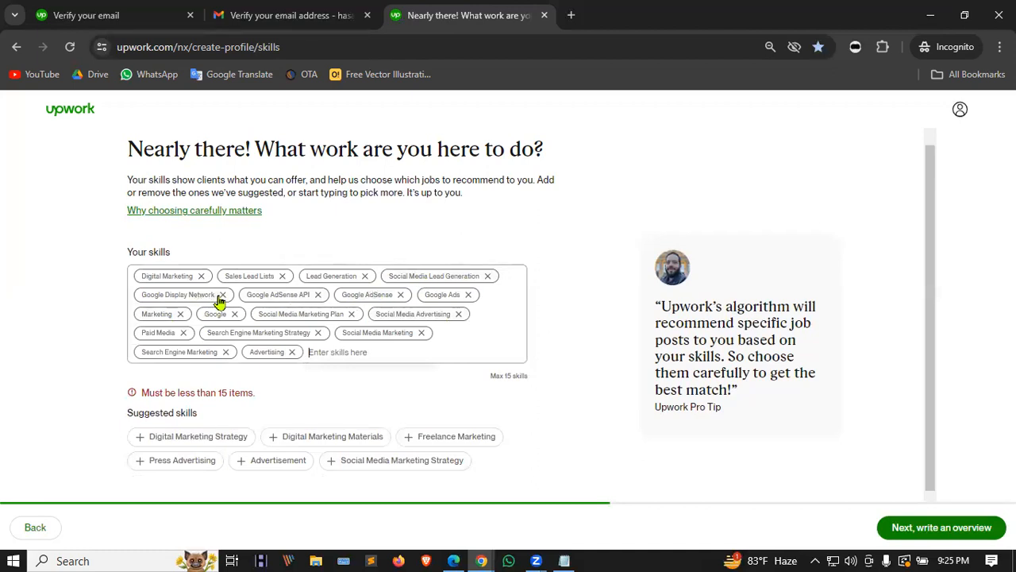
click(318, 295)
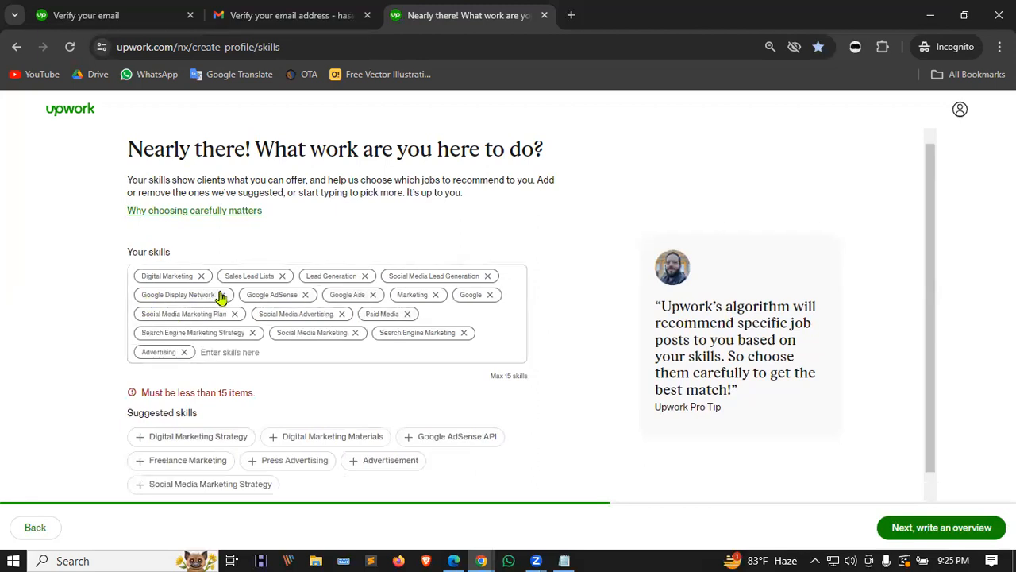
click(226, 295)
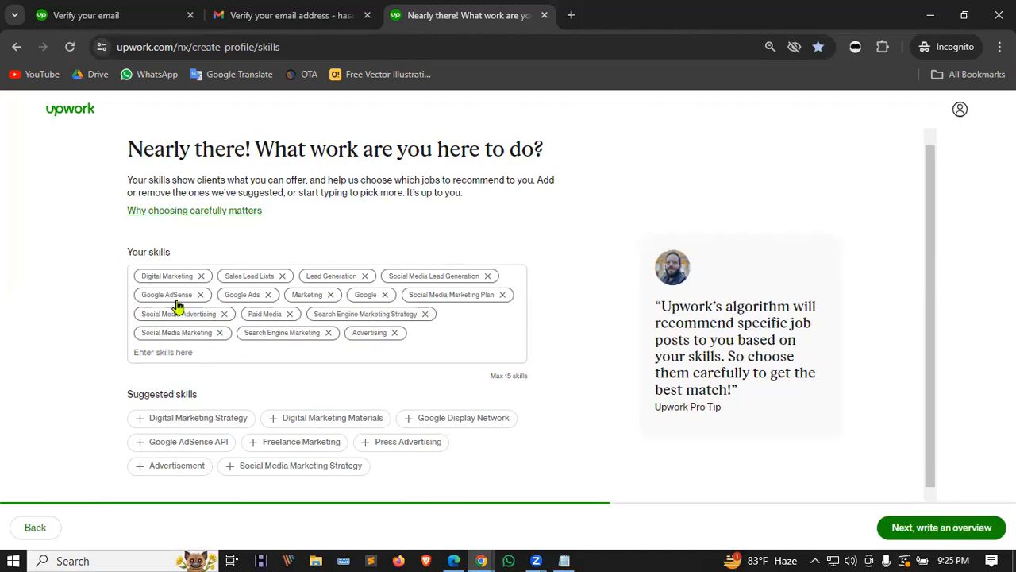
click(202, 295)
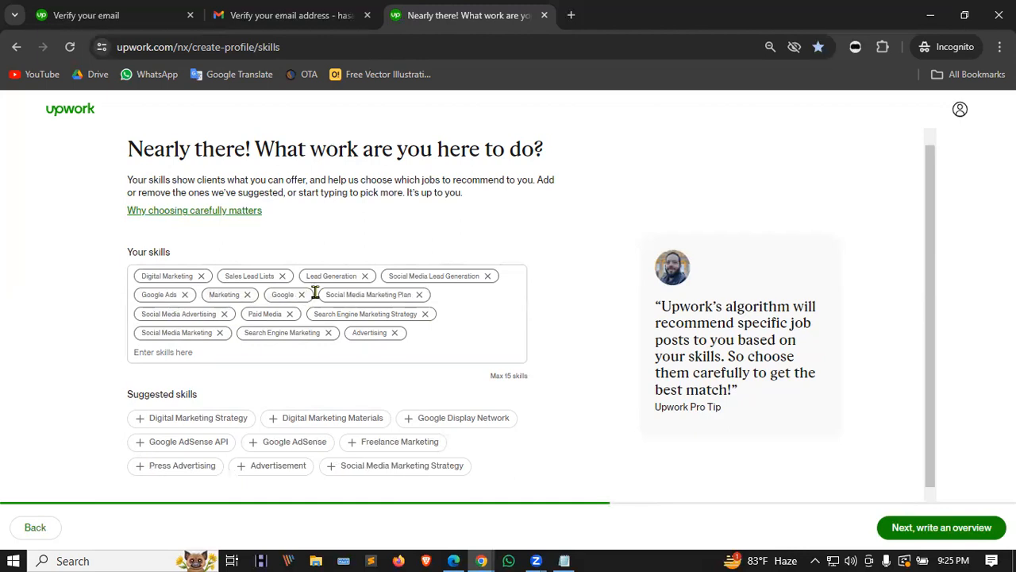
click(419, 294)
click(221, 338)
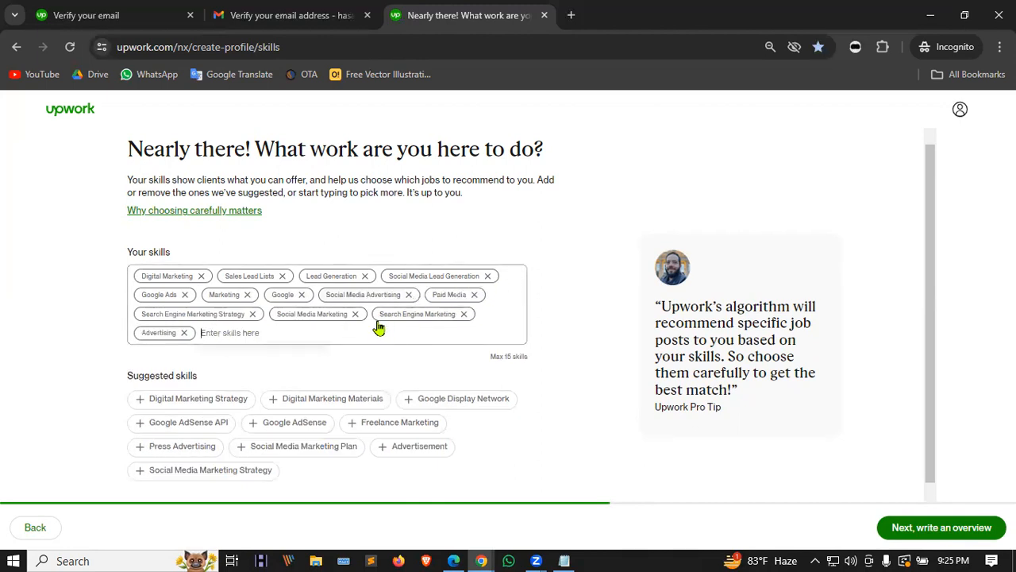
Step: Search for and add the Social Media Management and B2B Lead Generation skills, reaching 15 tags
text(social)
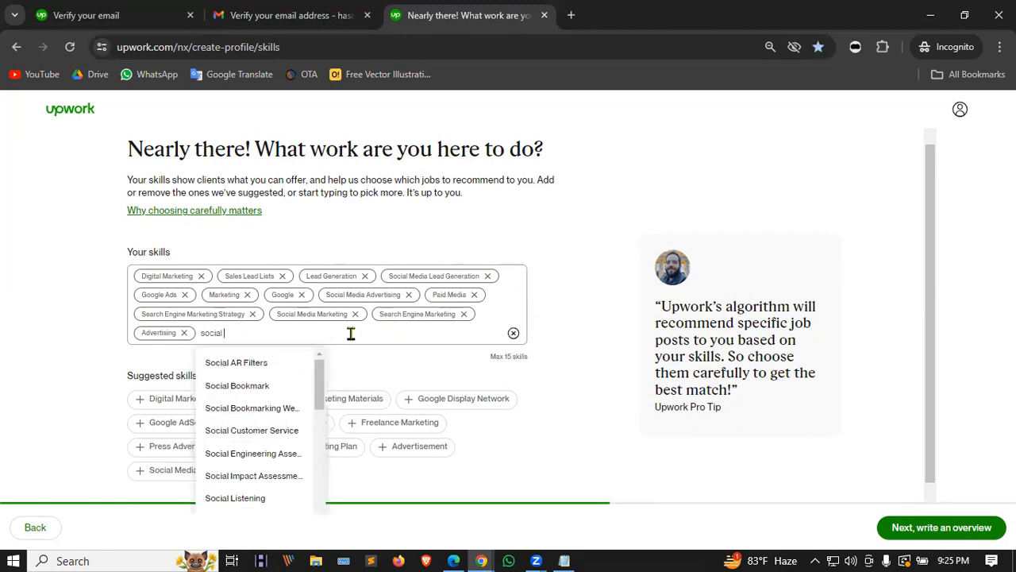
text( media)
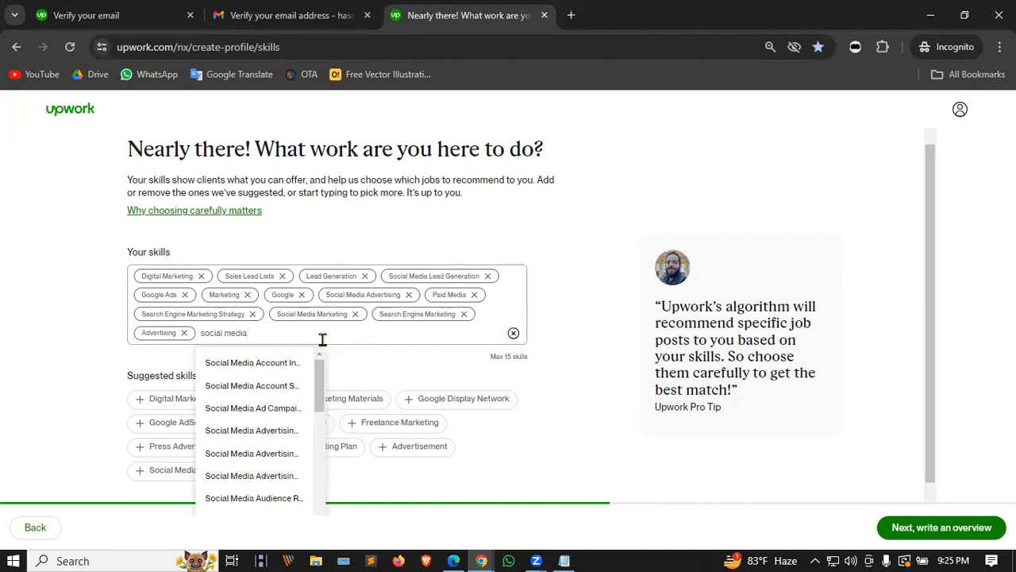
scroll(265, 397, down, 2)
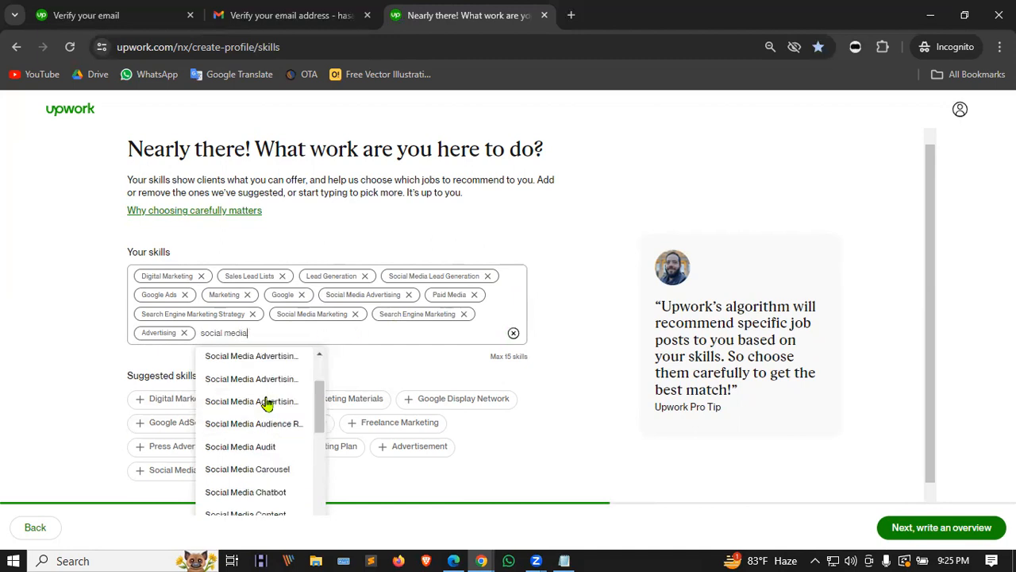
scroll(288, 404, down, 2)
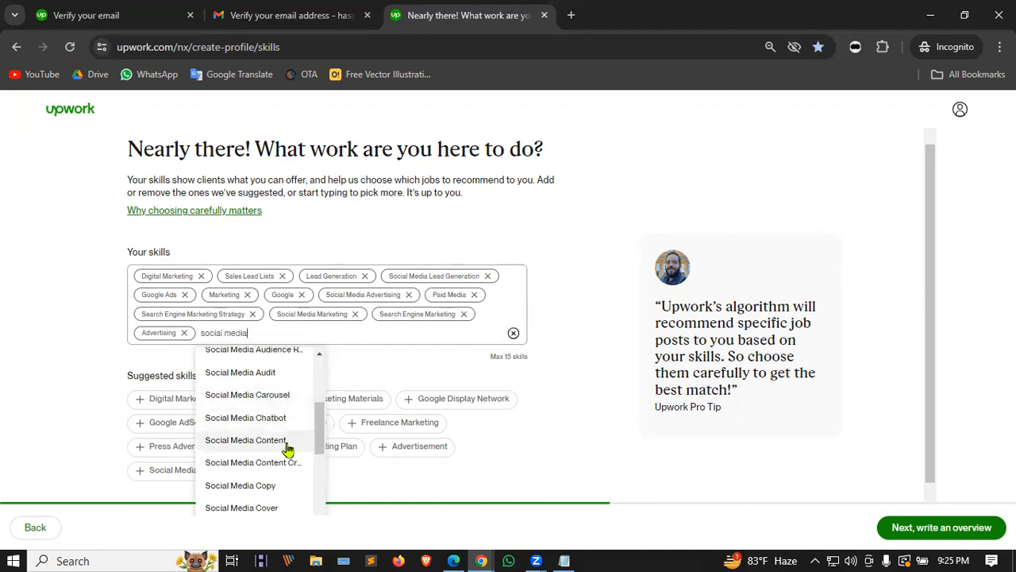
scroll(286, 397, down, 3)
scroll(302, 461, down, 3)
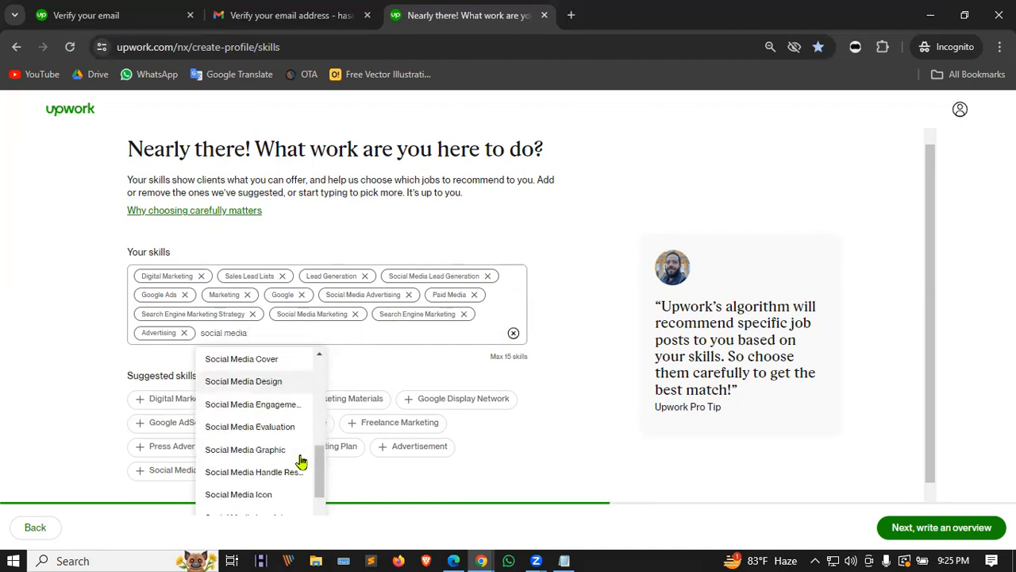
scroll(301, 421, down, 1)
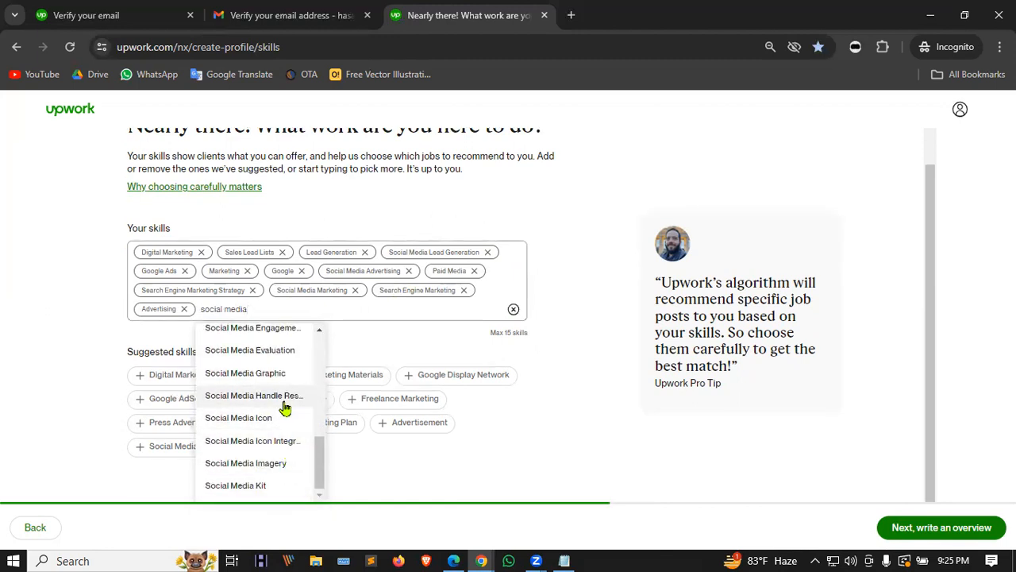
text(ma)
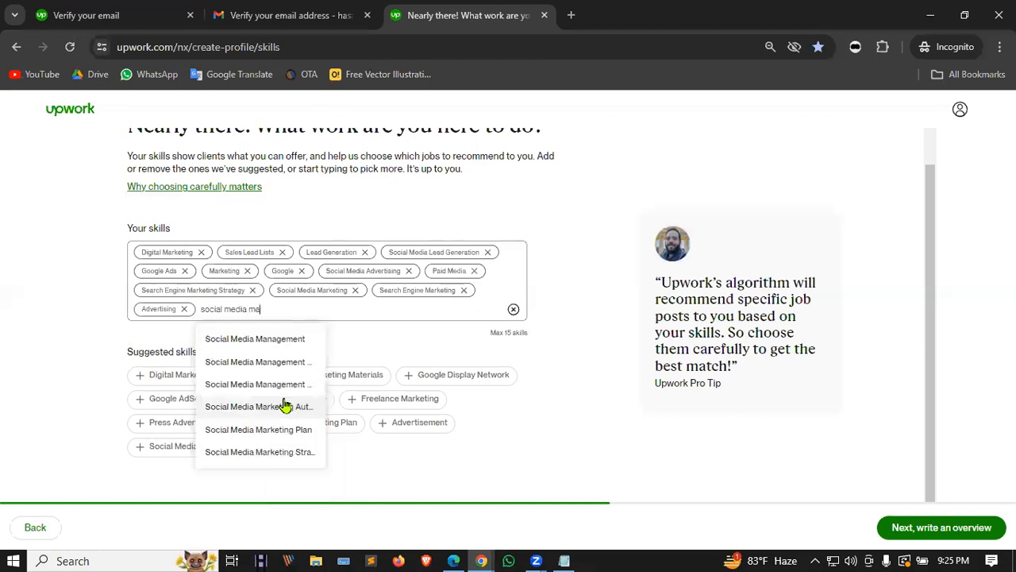
click(274, 341)
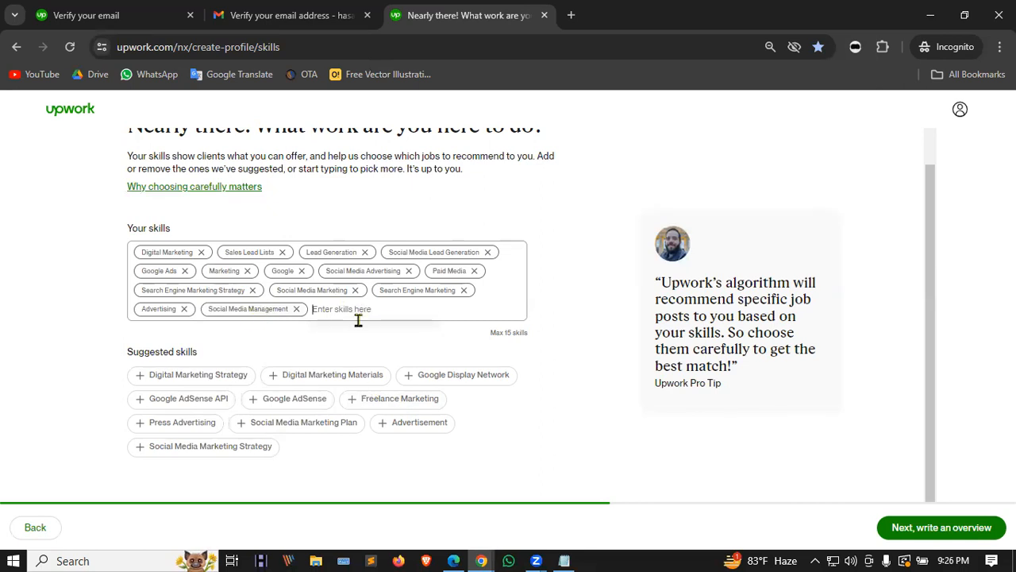
text(b2b)
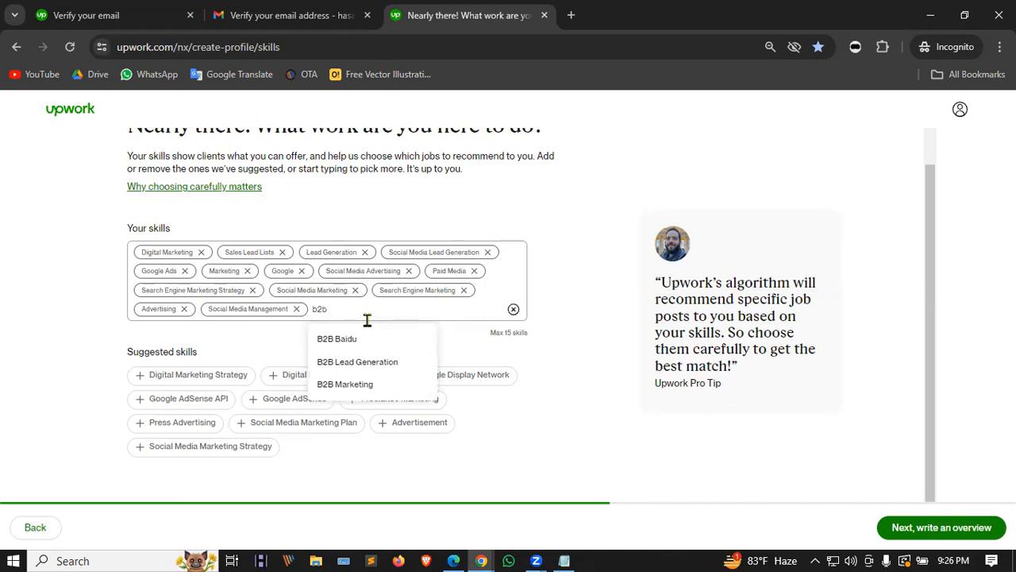
click(370, 364)
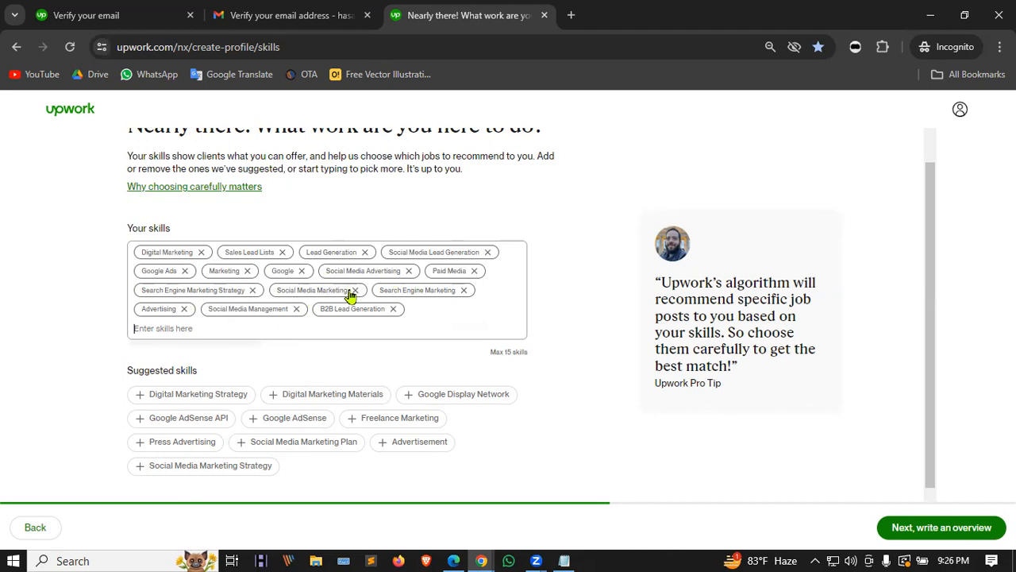
Step: Swap Social Media Advertising for Facebook Ad Campaign, dropping the extra Instagram Ad Campaign tag
click(409, 271)
click(287, 309)
text(face)
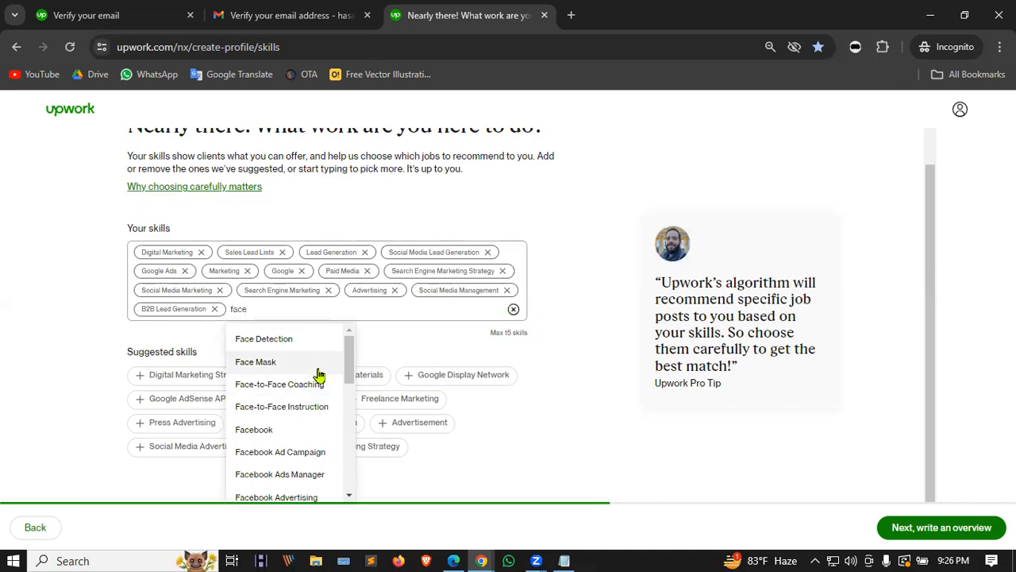
scroll(330, 357, down, 1)
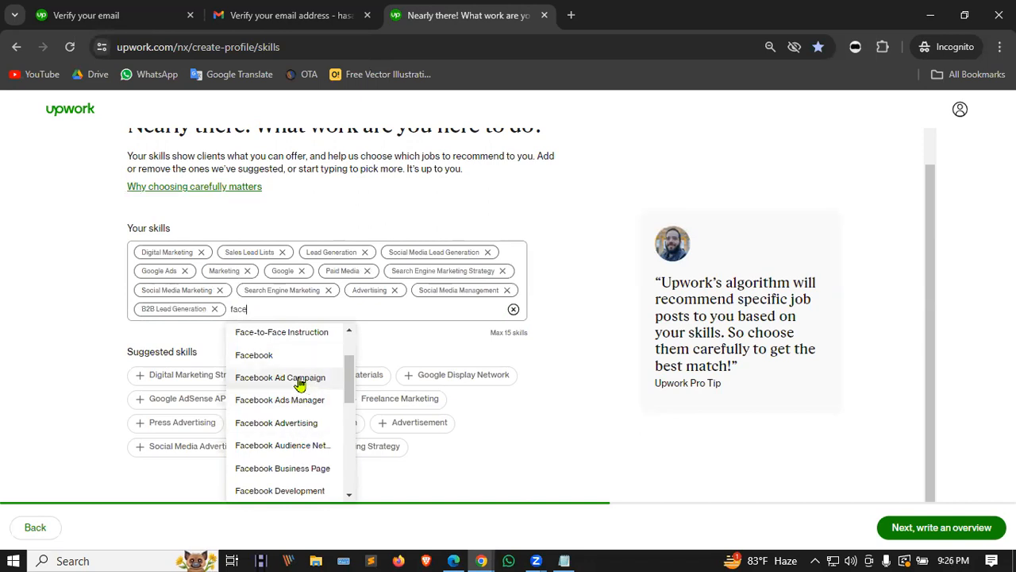
click(300, 380)
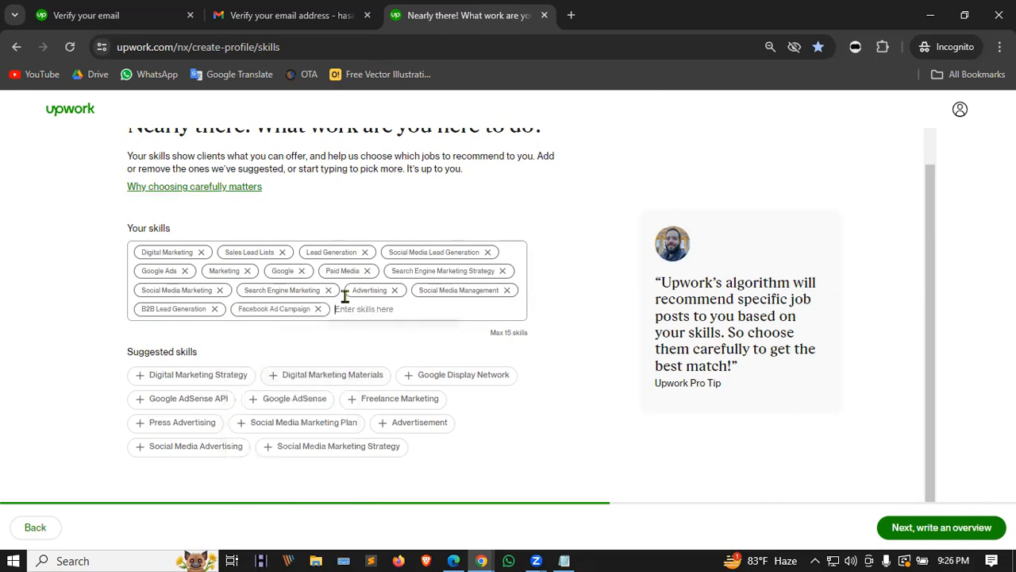
text(ins)
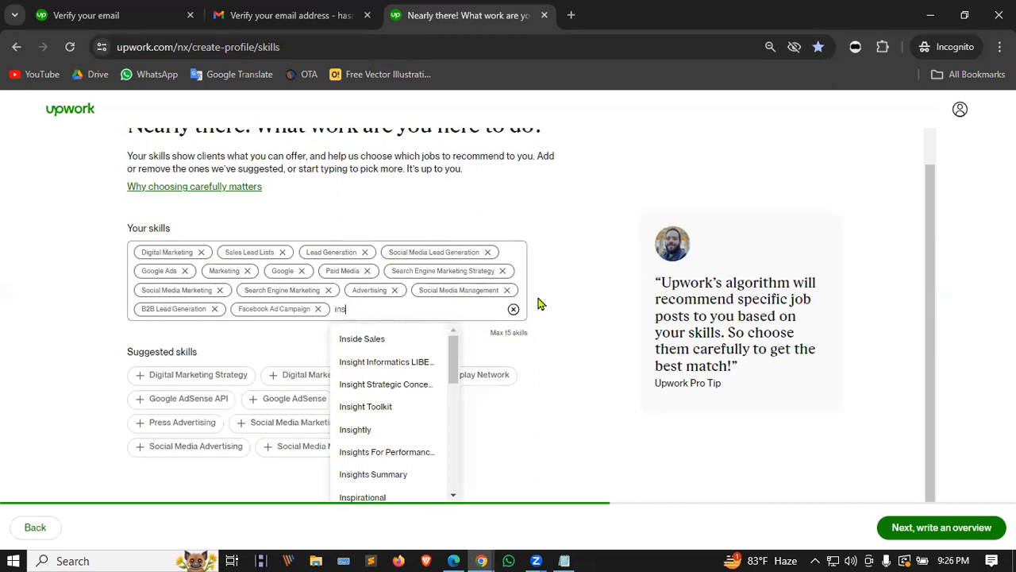
text(t)
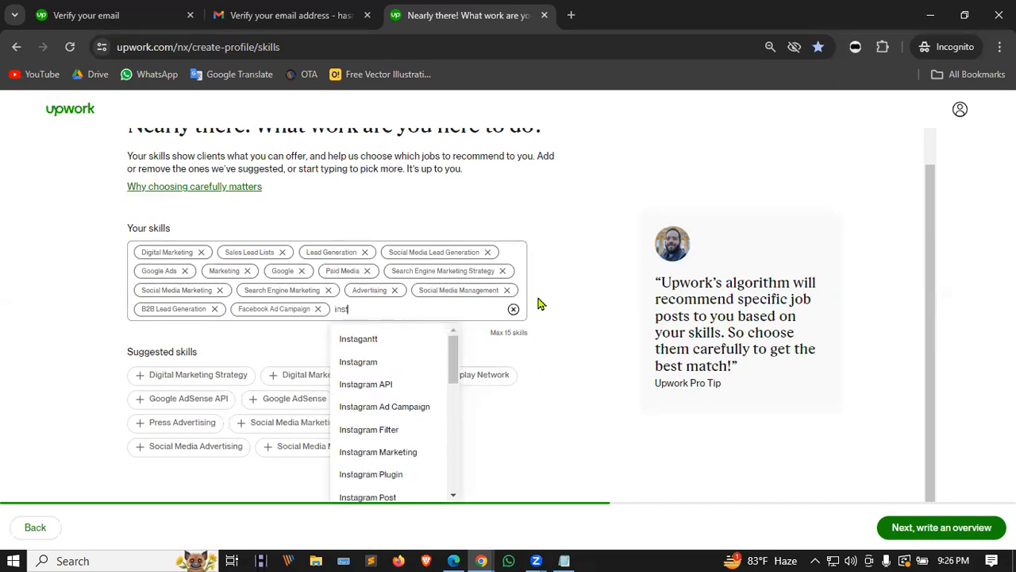
click(411, 408)
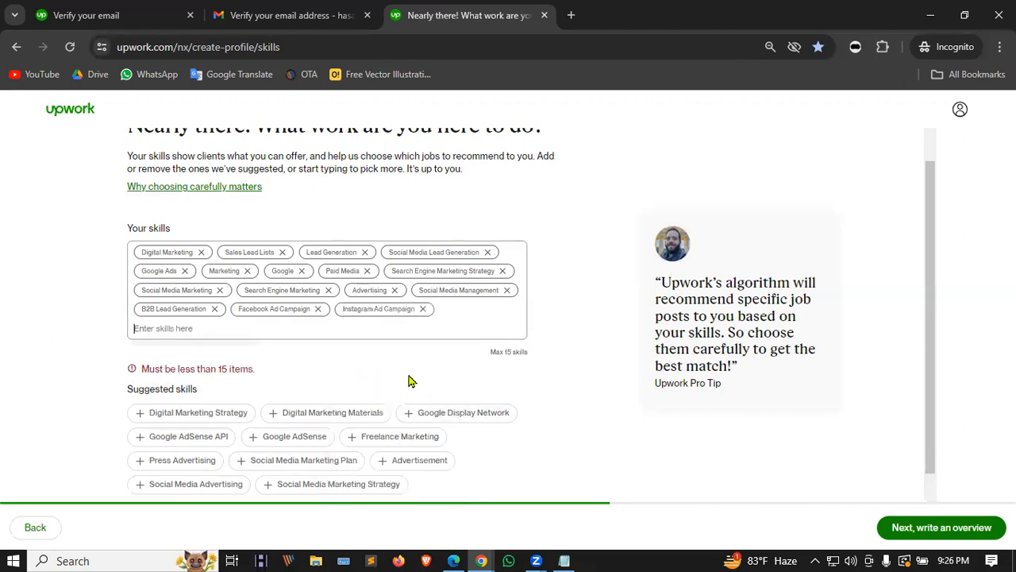
click(422, 309)
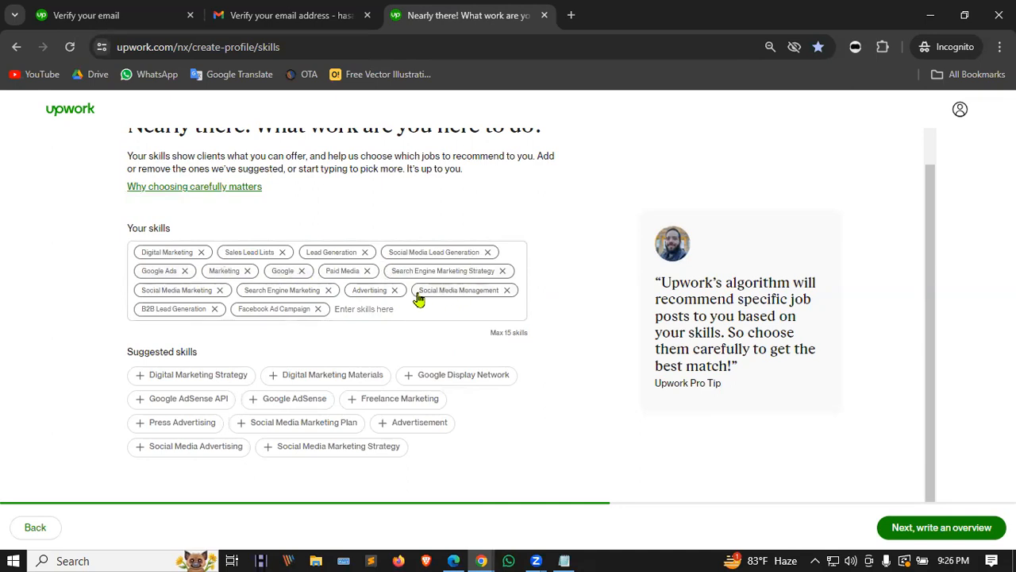
Step: Replace the Marketing skill with YouTube SEO
click(249, 271)
click(354, 312)
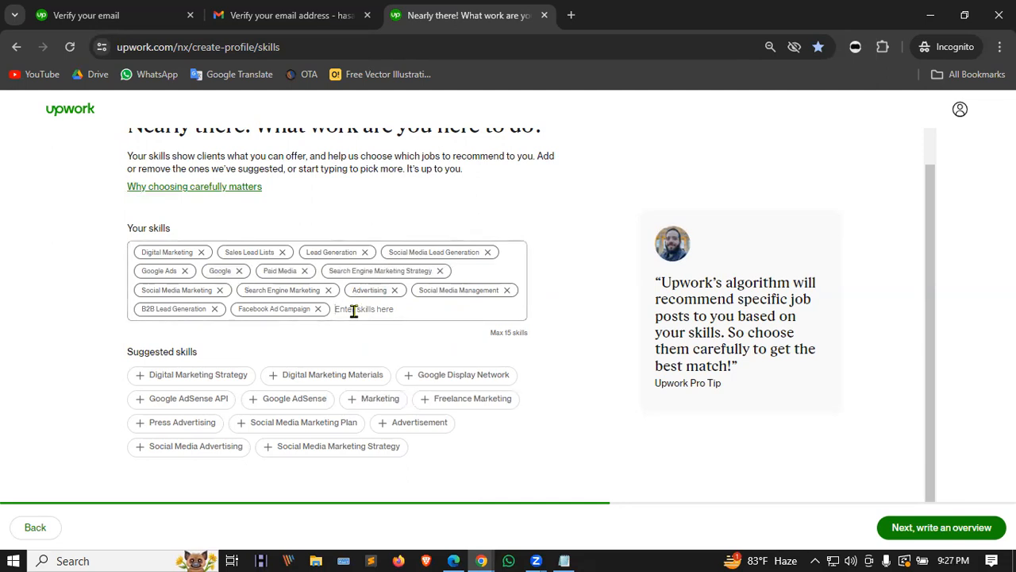
text(vide)
key(BackSpace)
key(BackSpace)
key(BackSpace)
key(BackSpace)
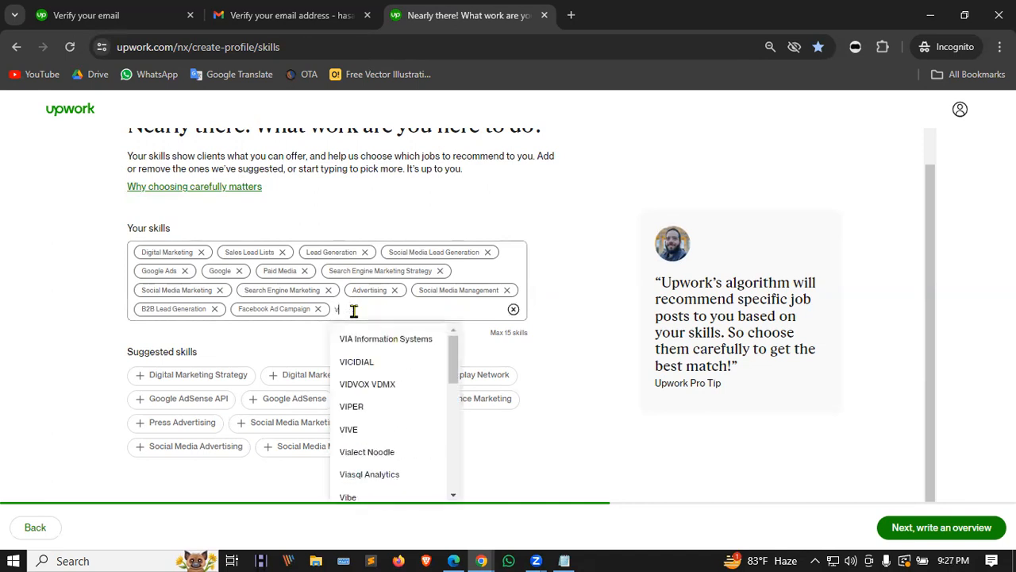
text(you)
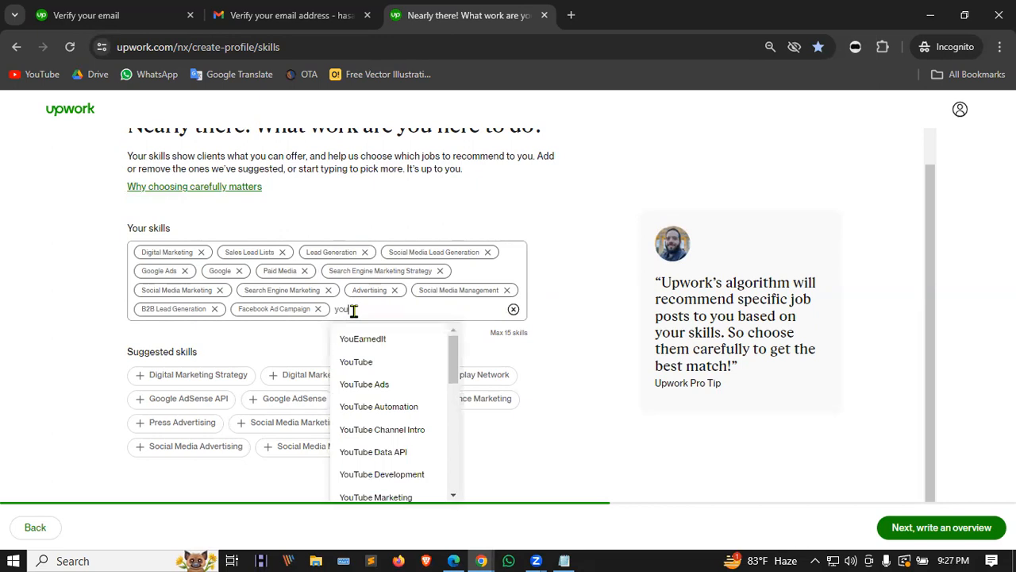
text(tuve)
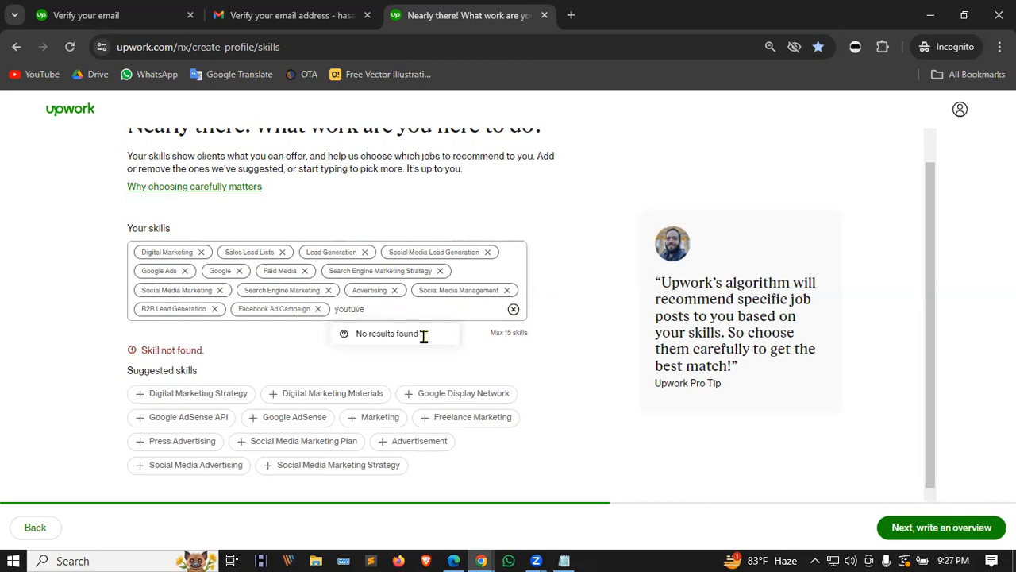
key(BackSpace)
key(BackSpace)
text(be)
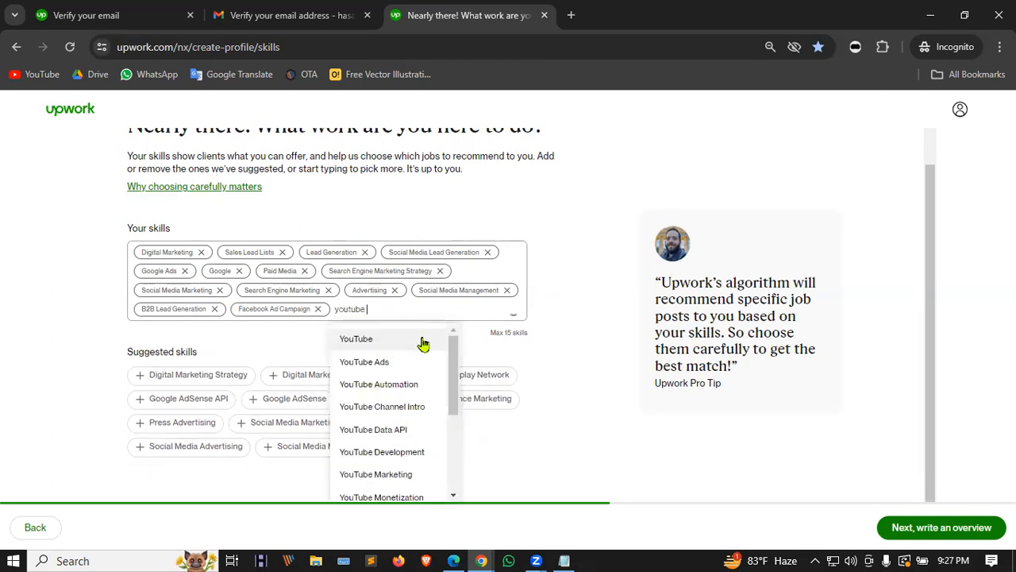
scroll(445, 381, down, 1)
scroll(420, 374, down, 1)
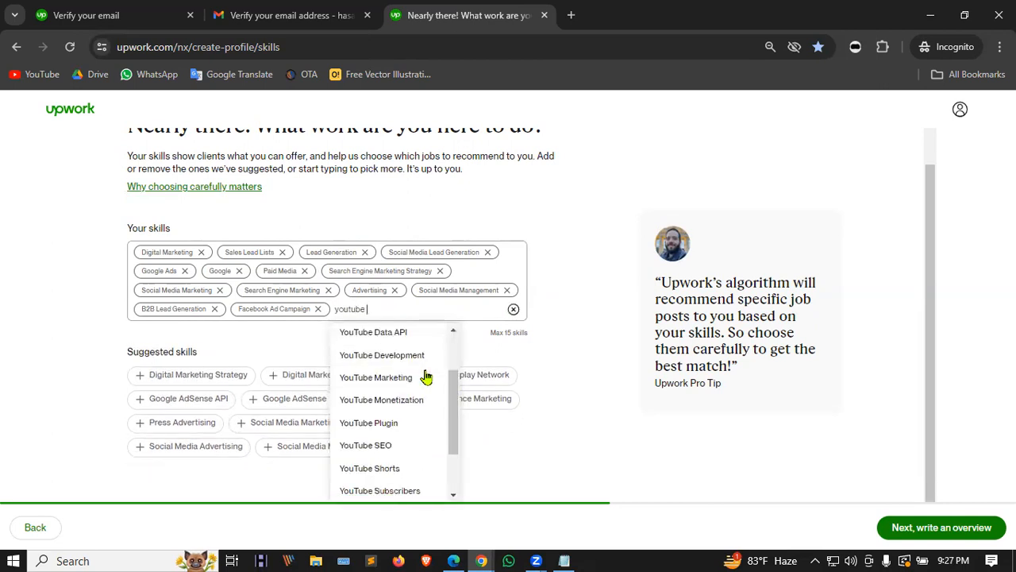
click(394, 454)
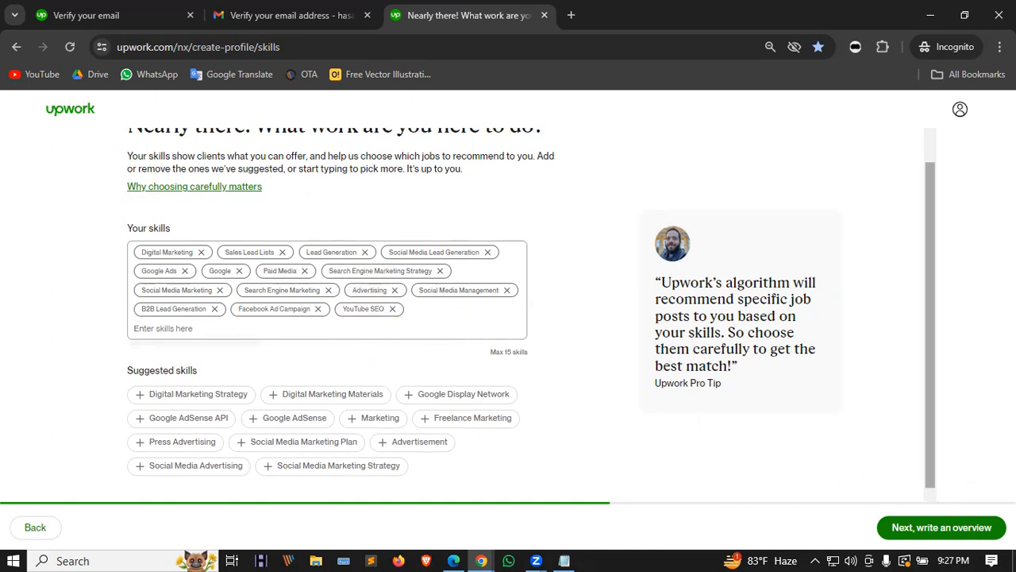
Step: Select the skill tag names as text, then proceed to the step 7 bio-writing page
click(943, 529)
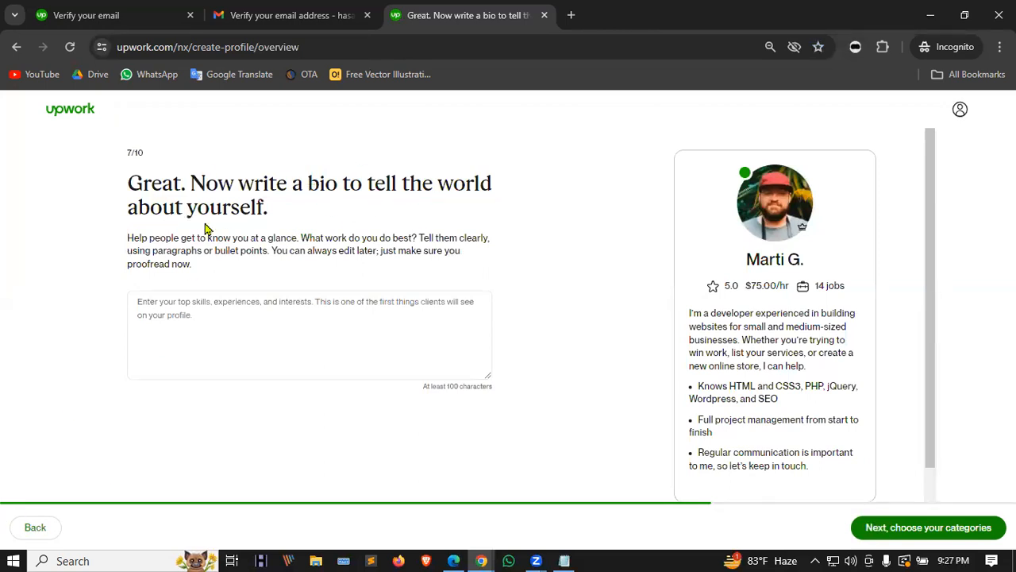
click(36, 528)
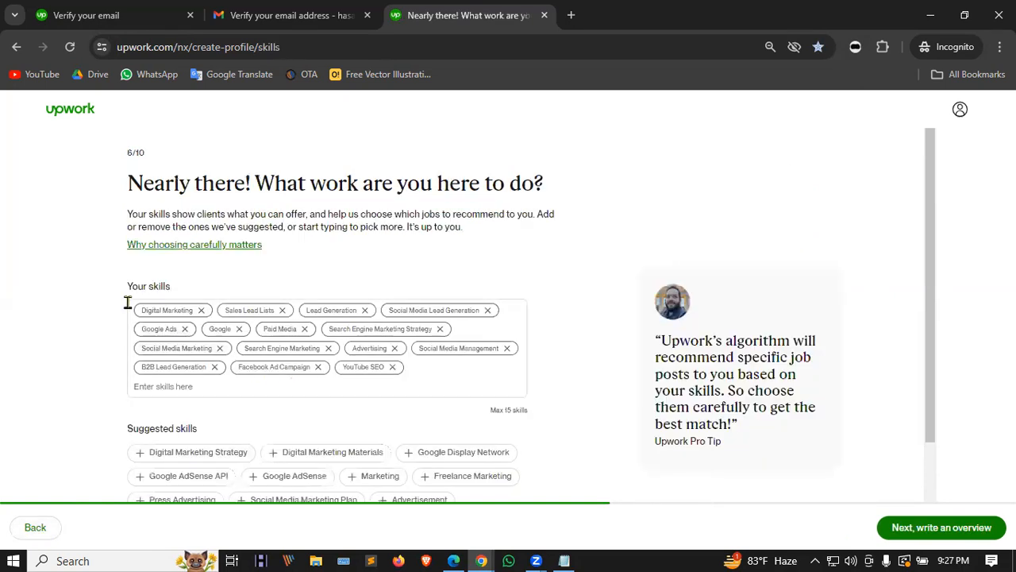
drag(123, 308, 433, 372)
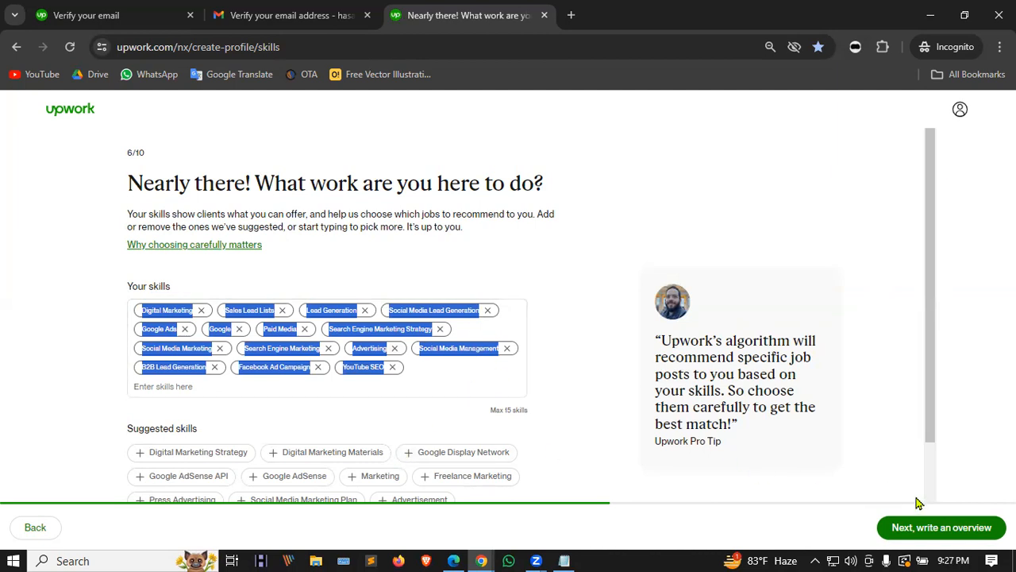
click(921, 530)
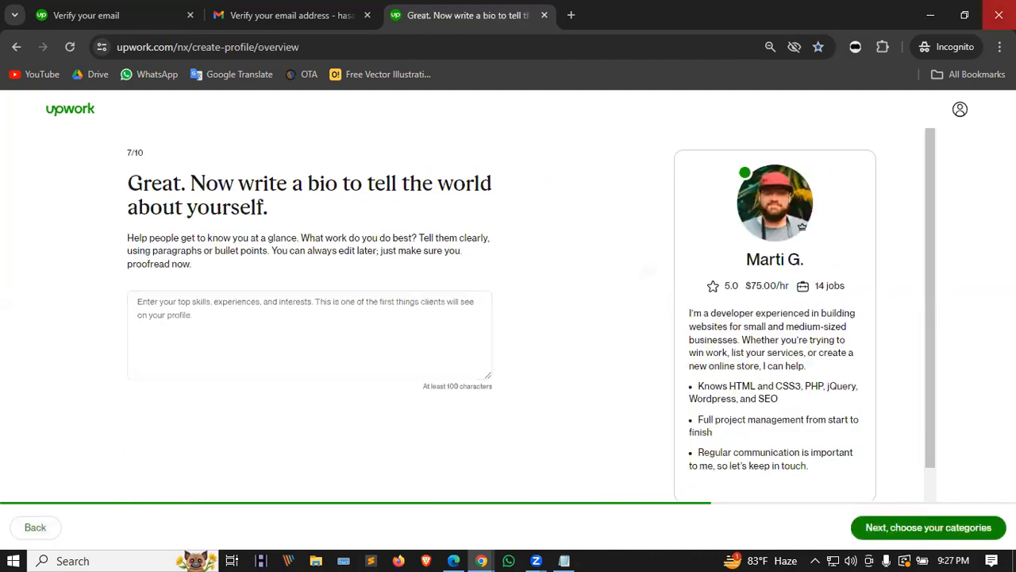
click(925, 69)
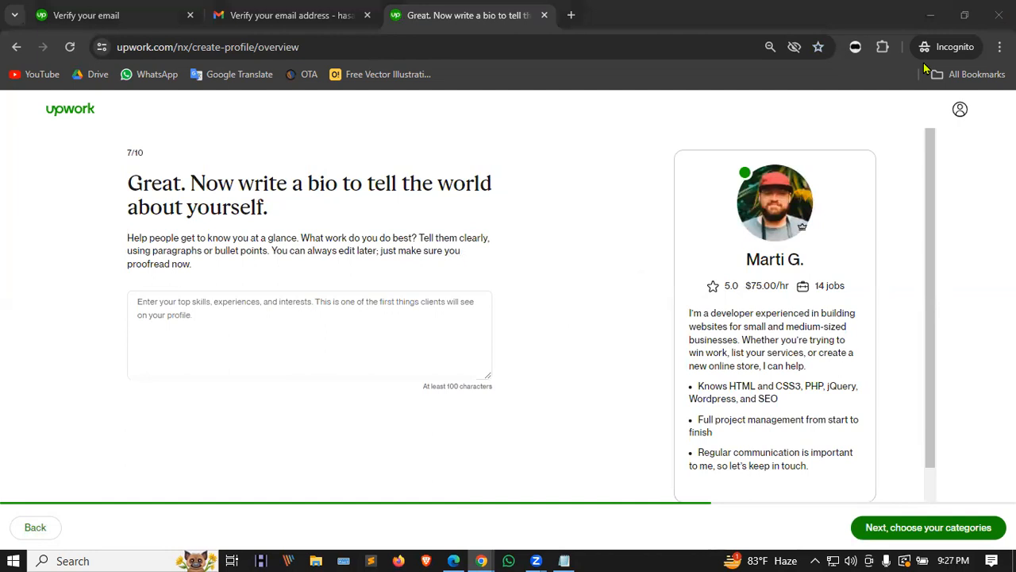
key(ctrl+t)
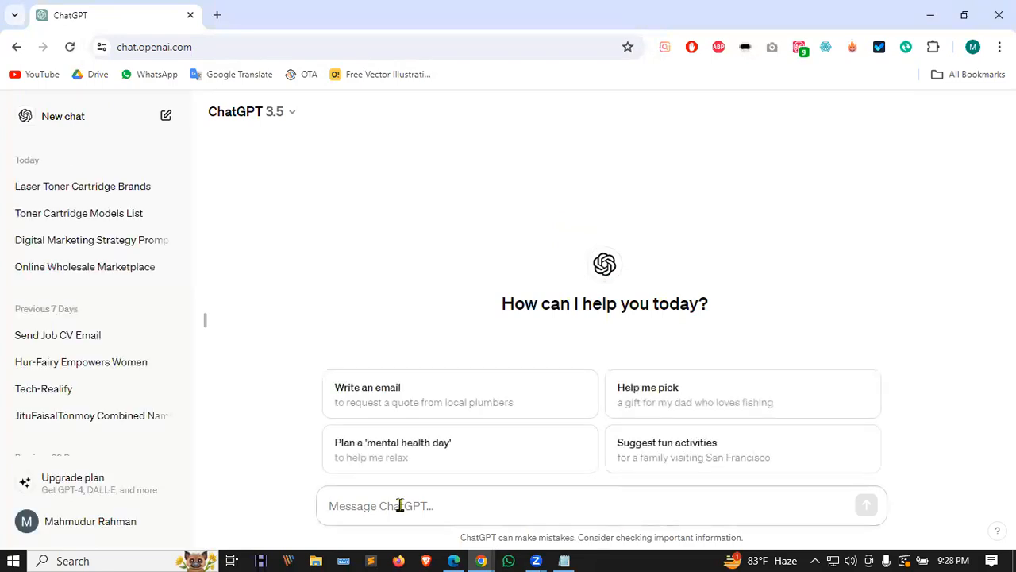
Step: Start a message 'I have those skills:', paste the tags, and delete the YouTube SEO and Facebook Ad Campaign 'Remove … Tag' lines
text(I)
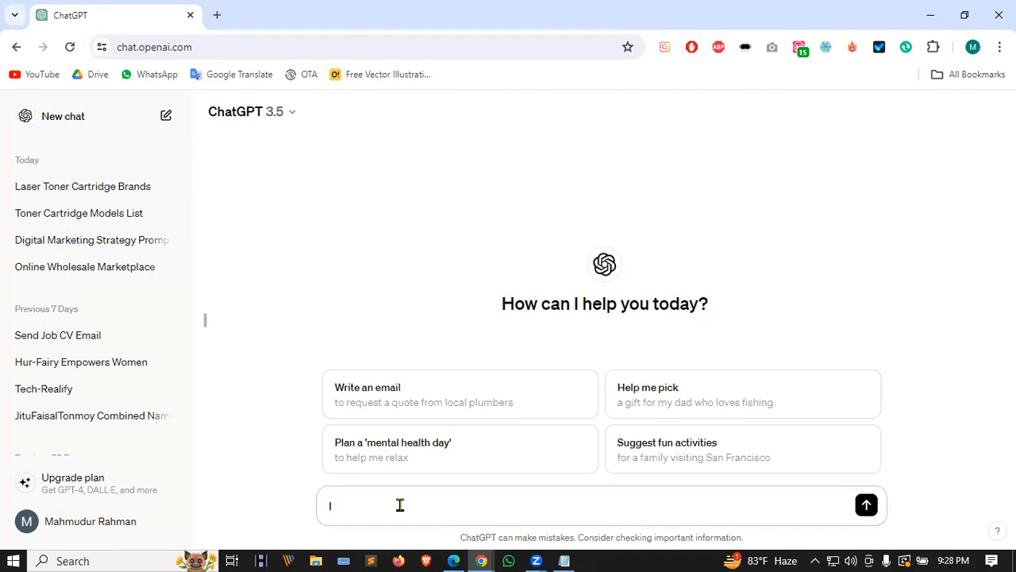
text( have those skills:)
key(ctrl+v)
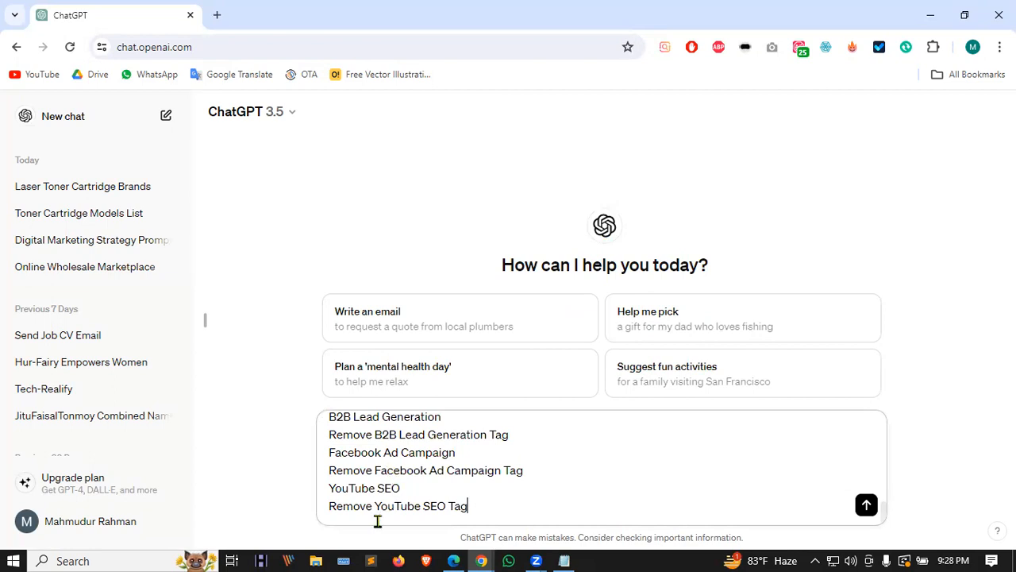
drag(376, 505, 308, 516)
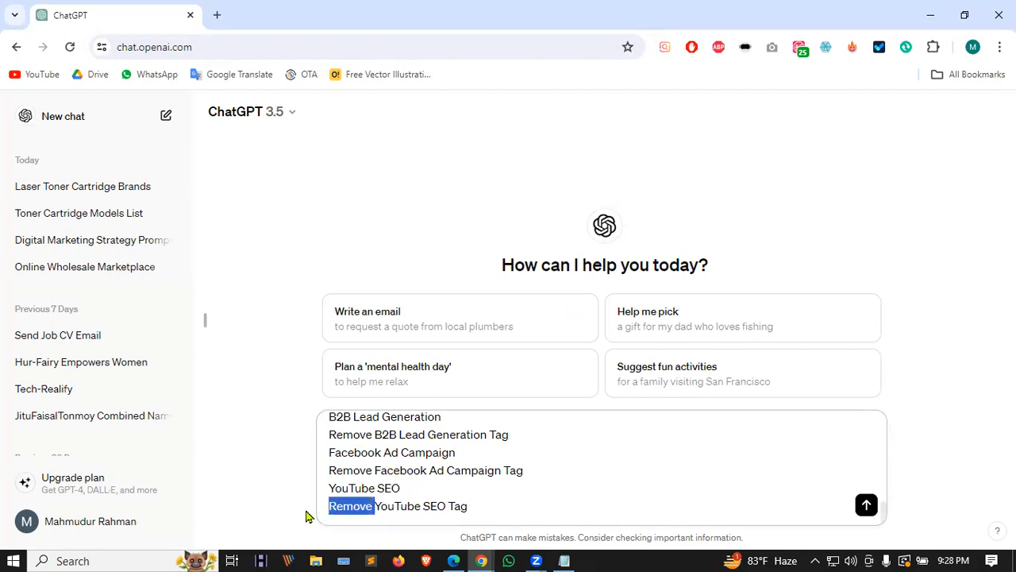
drag(481, 497, 459, 494)
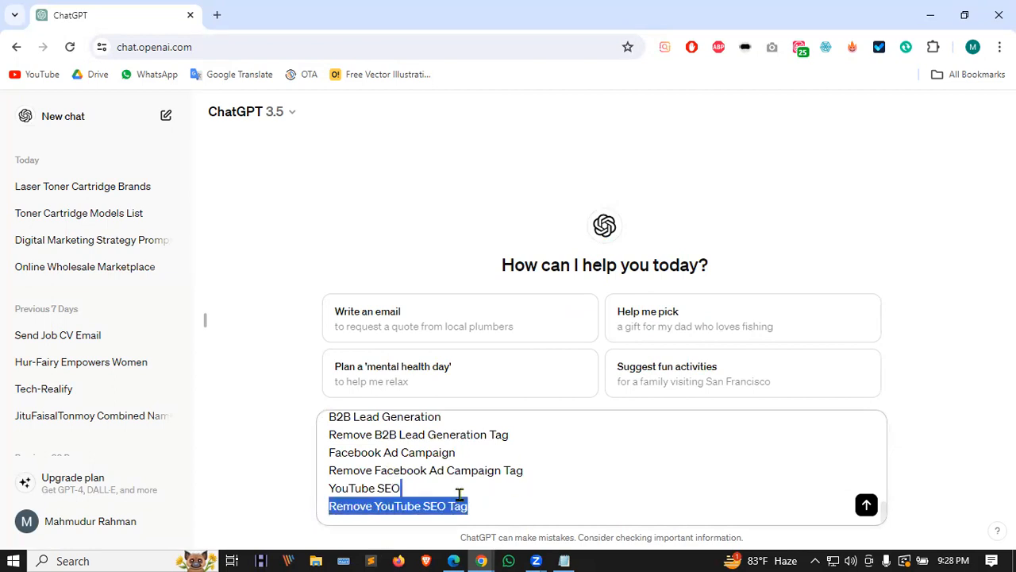
key(BackSpace)
key(BackSpace)
drag(538, 485, 533, 438)
key(BackSpace)
scroll(559, 481, up, 1)
Step: Delete the 'Remove … Tag' lines for Social Media Marketing, B2B Lead Generation, Search Engine Marketing Strategy and Paid Media
key(BackSpace)
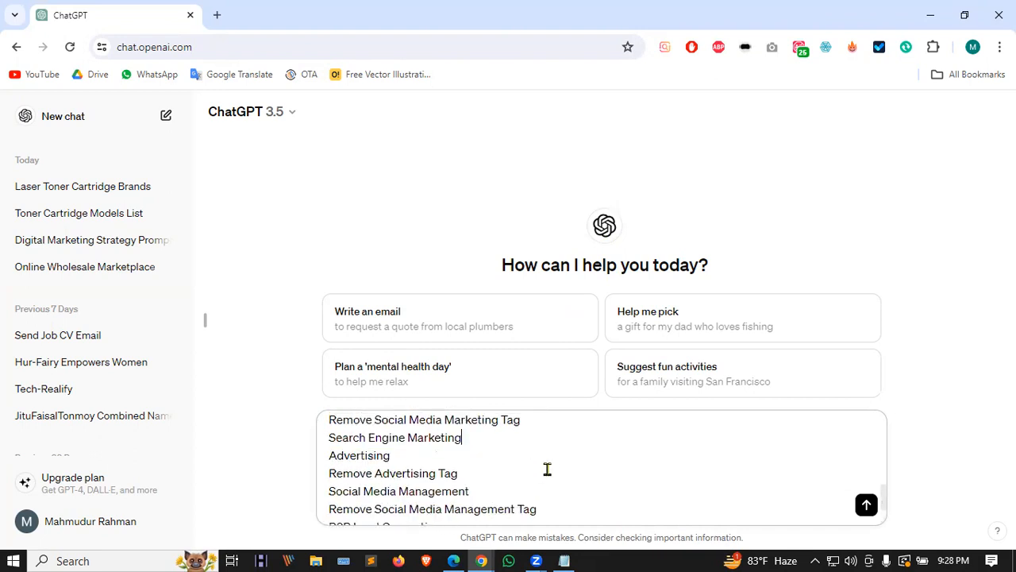
scroll(543, 474, up, 2)
scroll(539, 488, down, 1)
drag(534, 498, 528, 476)
key(BackSpace)
drag(591, 459, 578, 429)
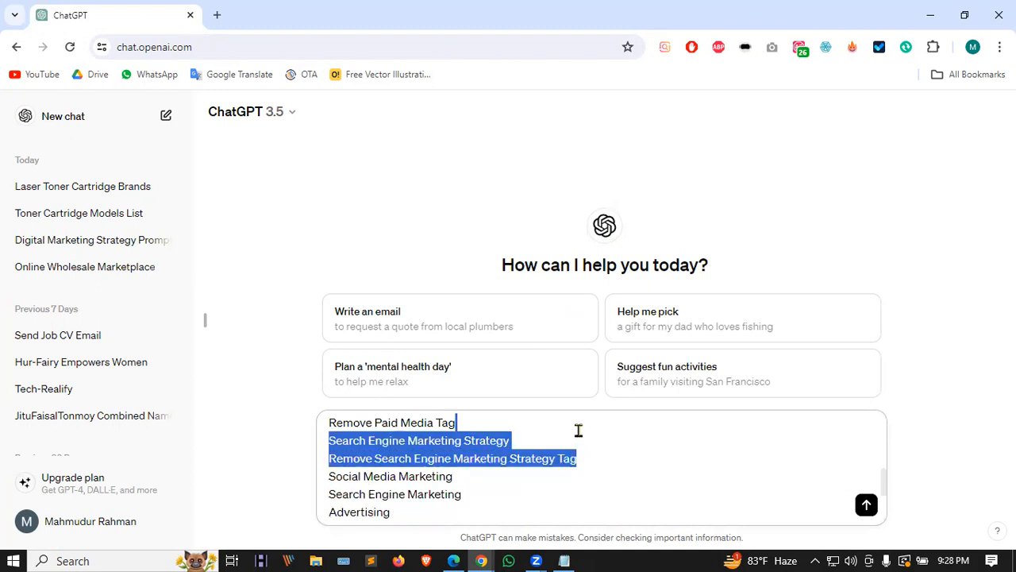
key(BackSpace)
key(ctrl+z)
click(602, 474)
click(590, 459)
shift+click(579, 440)
key(BackSpace)
scroll(517, 480, up, 2)
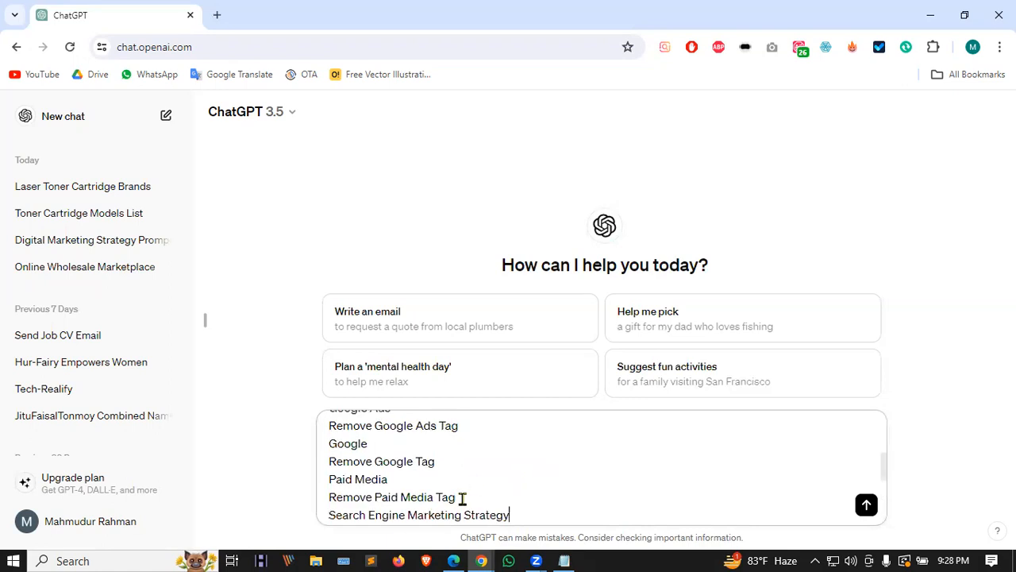
drag(464, 498, 472, 475)
key(BackSpace)
click(439, 462)
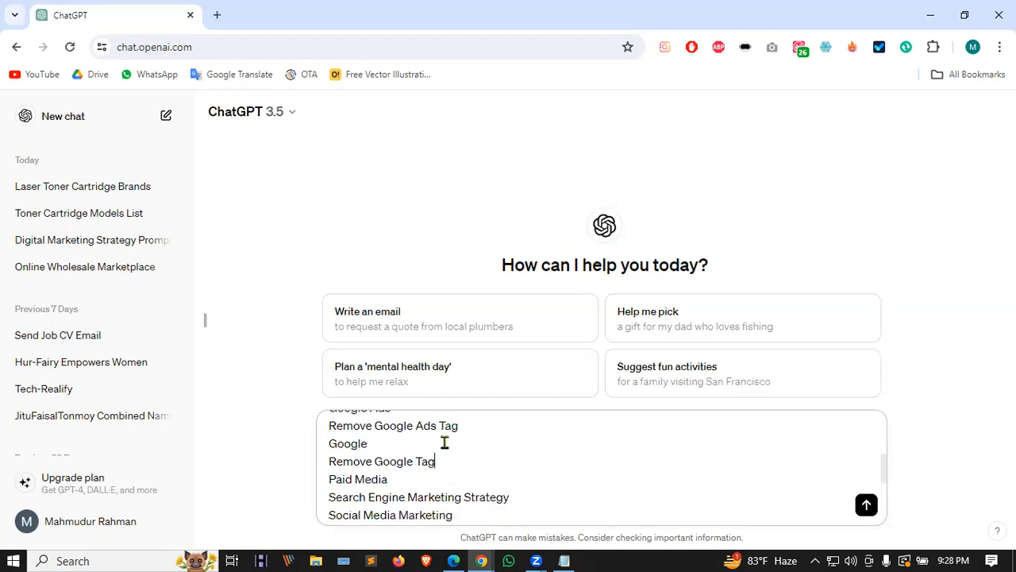
shift+click(444, 443)
key(BackSpace)
scroll(513, 476, up, 2)
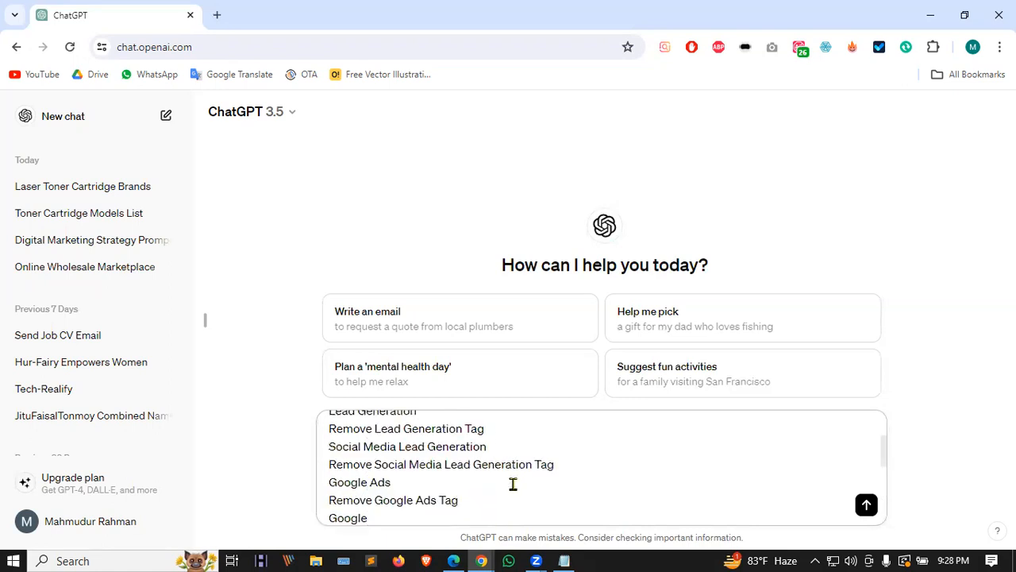
Step: Delete the 'Remove … Tag' lines for Google Ads, Social Media Lead Generation, Lead Generation, Sales Lead Lists and Digital Marketing
click(474, 500)
shift+click(476, 482)
key(BackSpace)
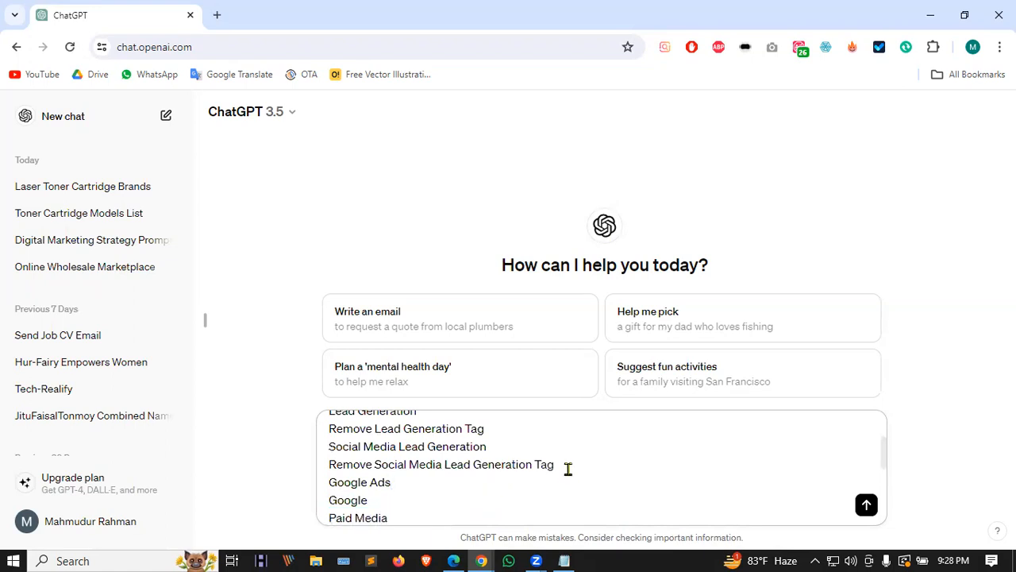
click(568, 469)
shift+click(562, 451)
key(BackSpace)
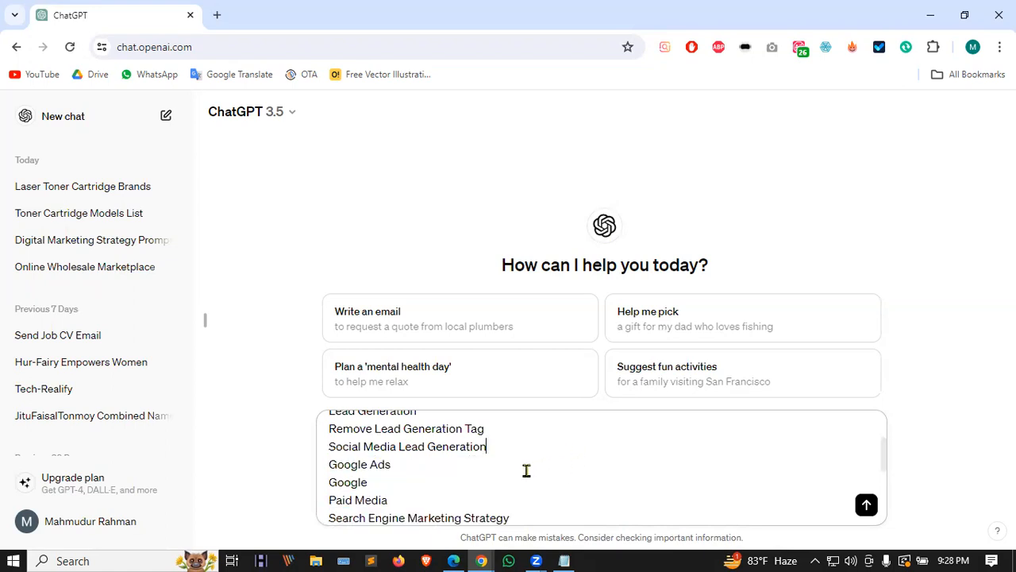
scroll(525, 472, up, 2)
click(490, 503)
shift+click(497, 485)
key(BackSpace)
click(498, 469)
shift+click(498, 449)
key(BackSpace)
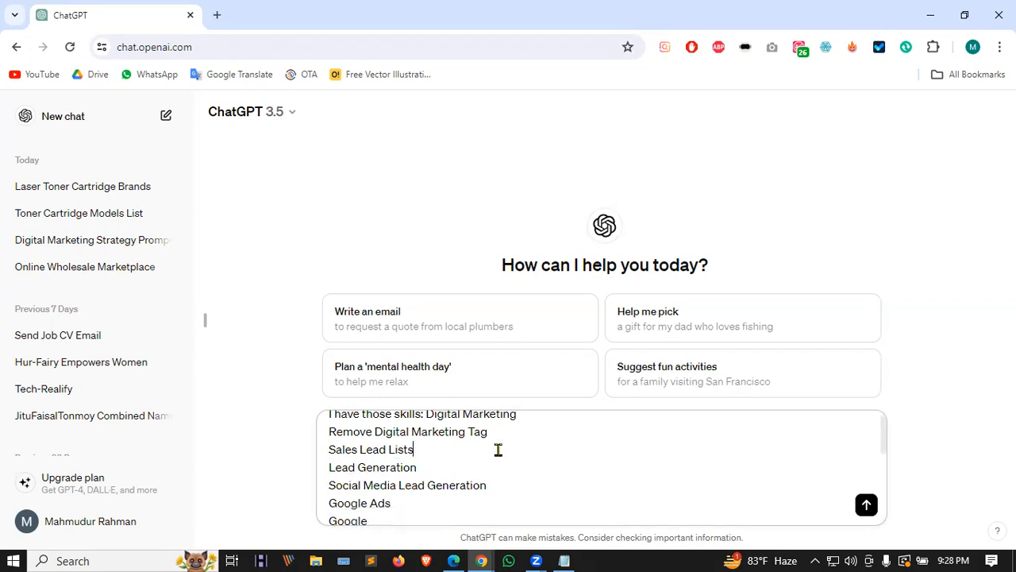
scroll(524, 468, up, 1)
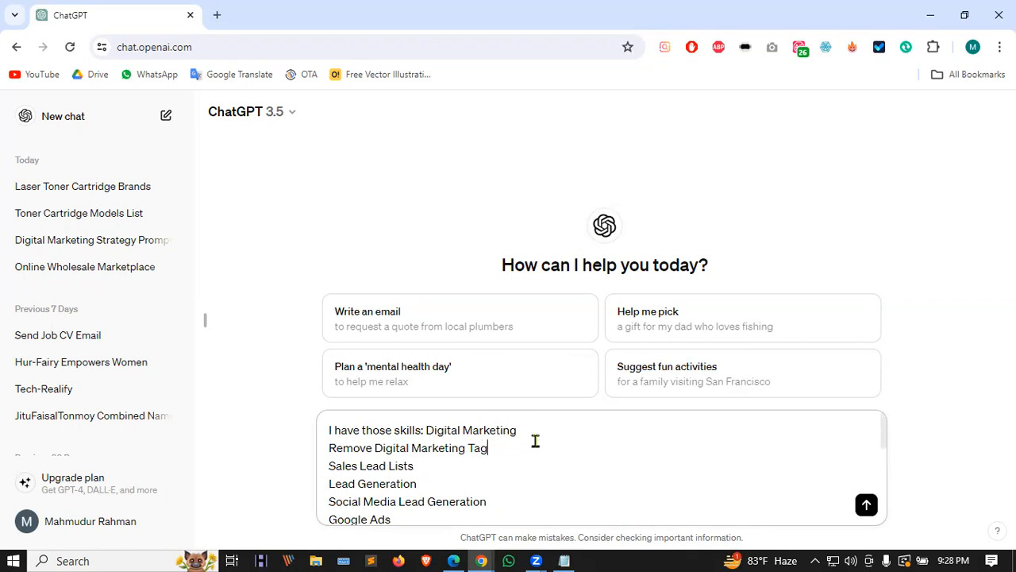
shift+click(557, 429)
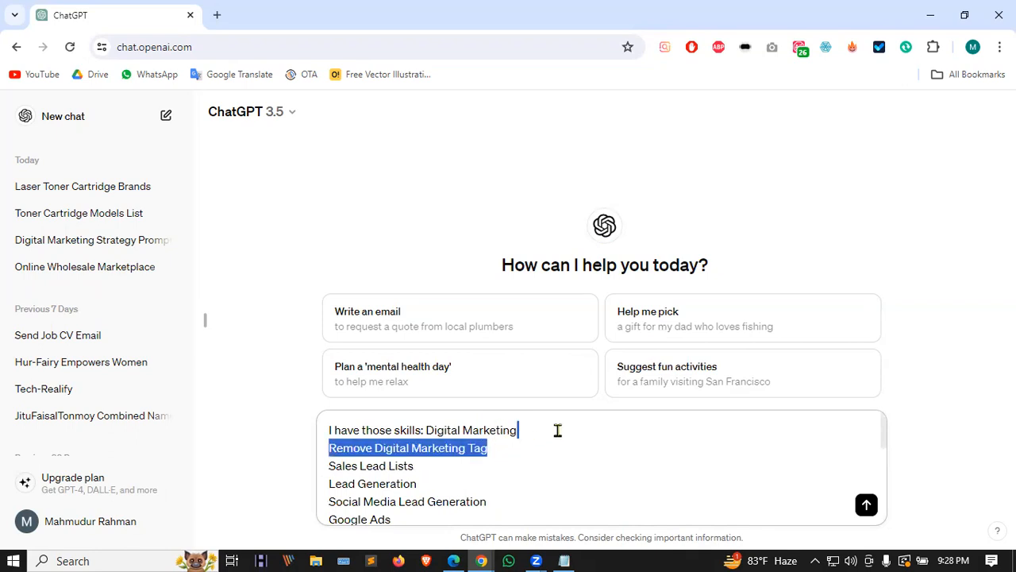
key(BackSpace)
scroll(537, 475, down, 5)
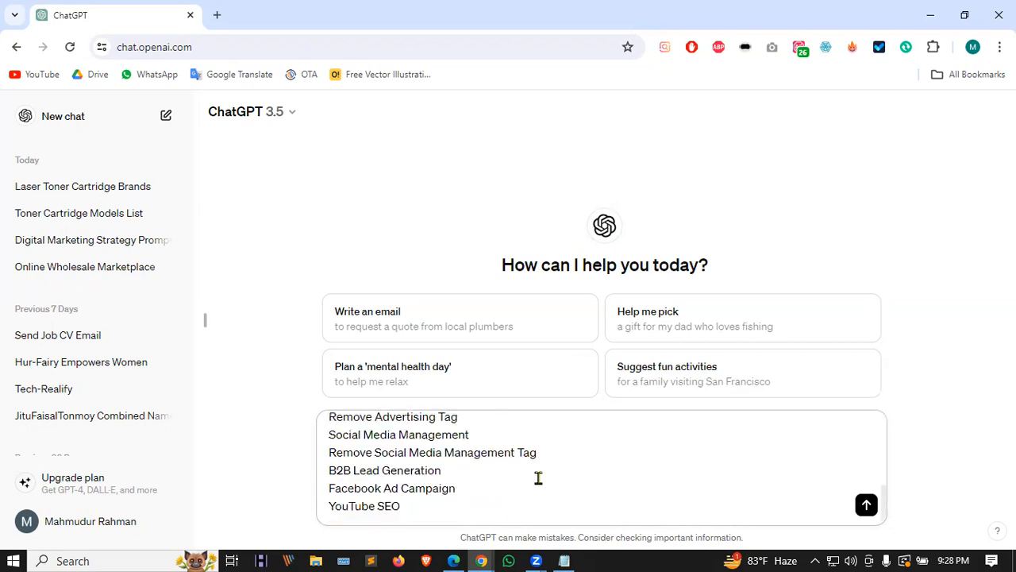
click(461, 506)
Step: Append 'Bulk Email Collection' to the skills list, send it, and keep ChatGPT's second response
key(shift+Return)
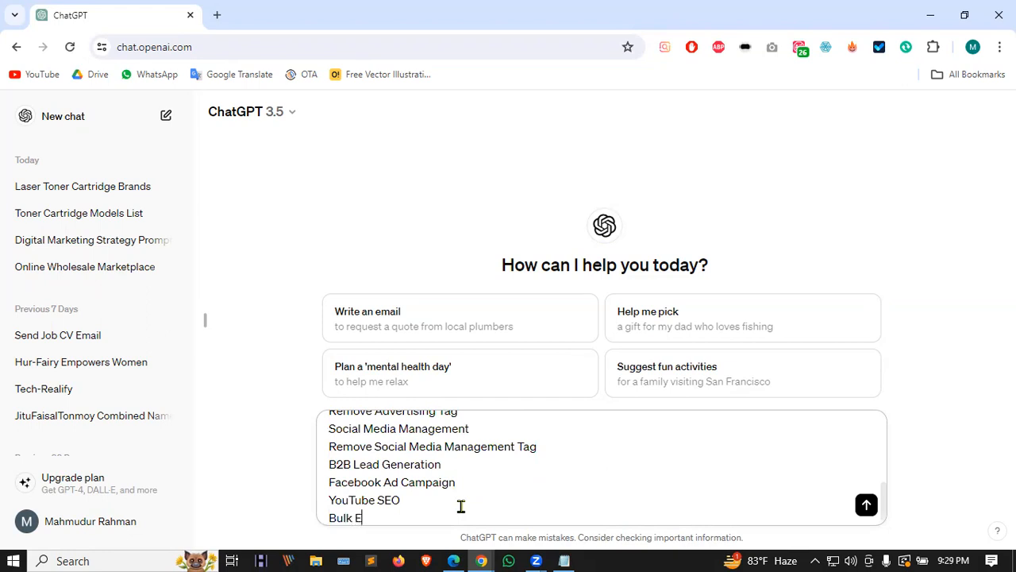
text(Bulk Emal)
key(BackSpace)
text(tion)
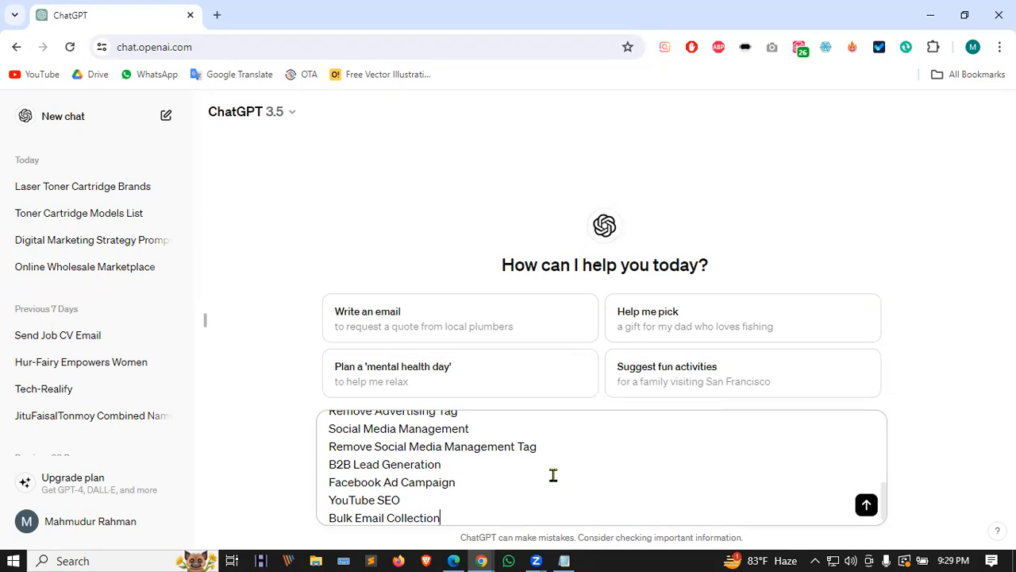
key(Return)
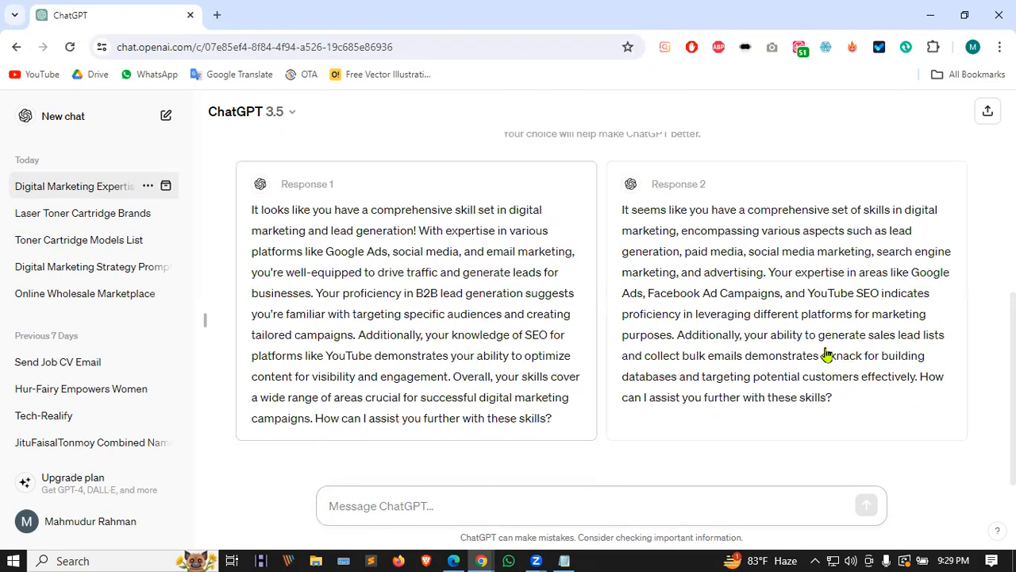
click(834, 389)
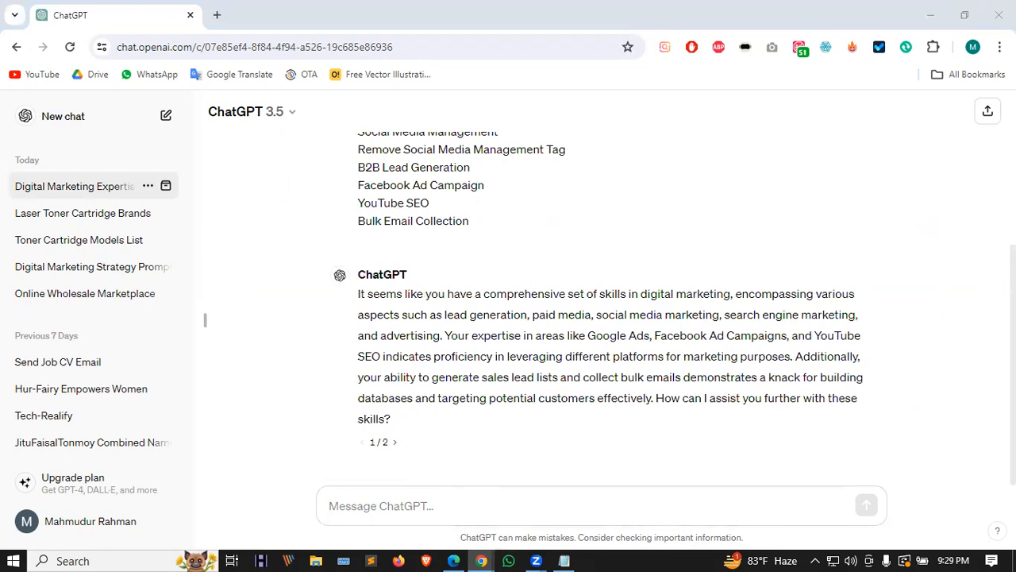
Step: Copy Upwork's heading 'Now write a bio to tell the world about yourself' into ChatGPT's message box, removing 'Great. '
click(541, 492)
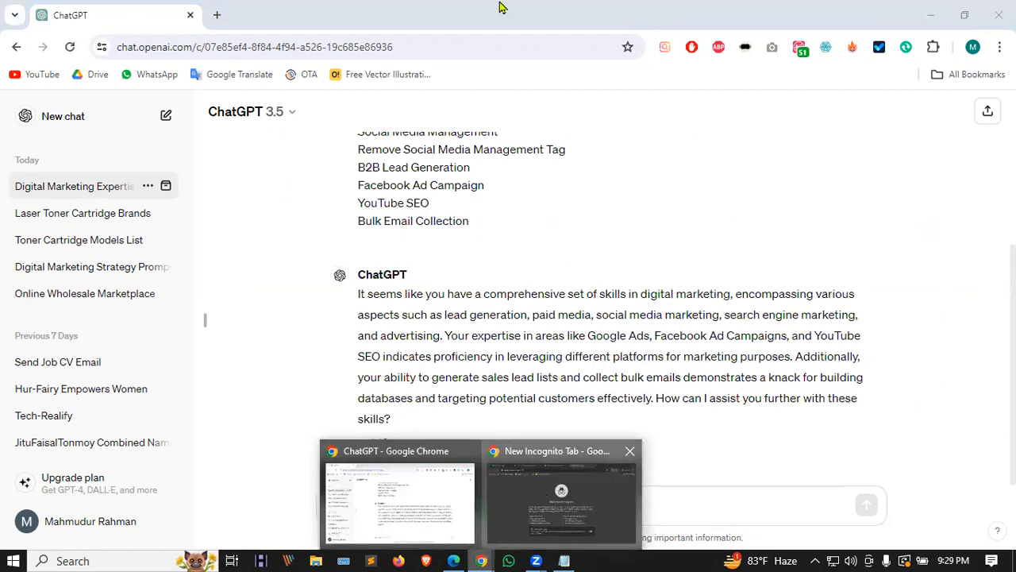
click(469, 15)
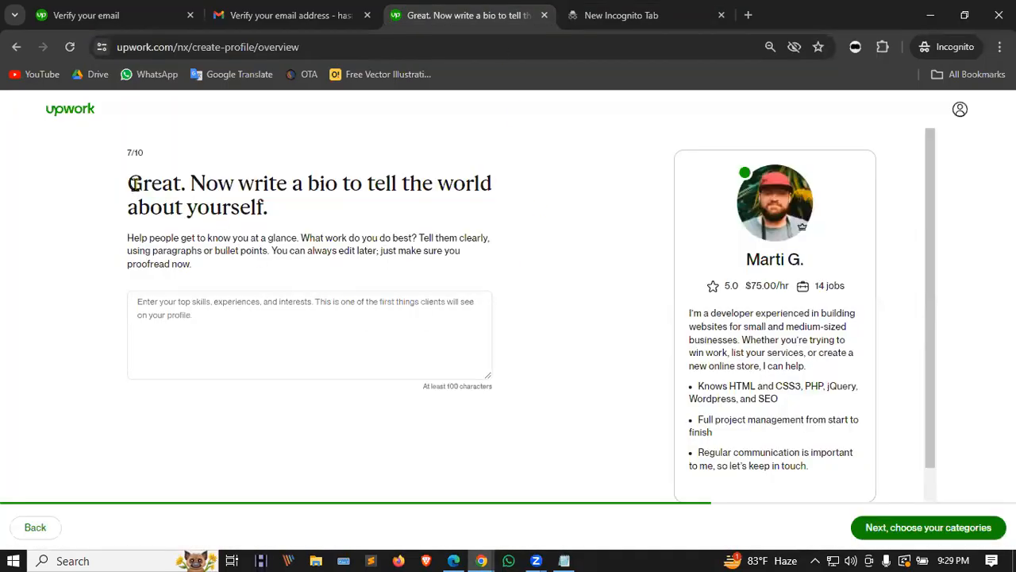
drag(133, 182, 263, 208)
key(ctrl+c)
click(481, 560)
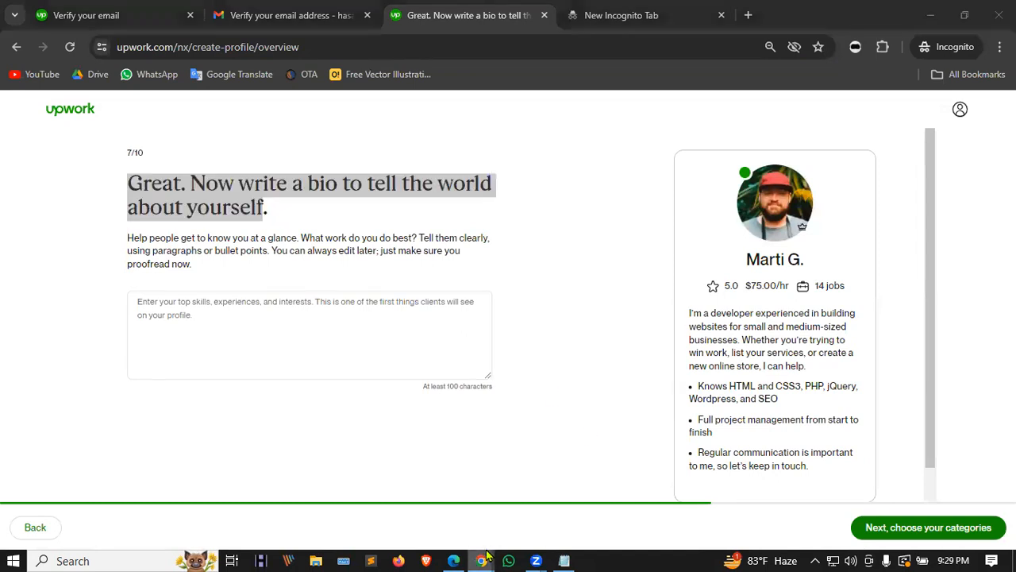
click(443, 494)
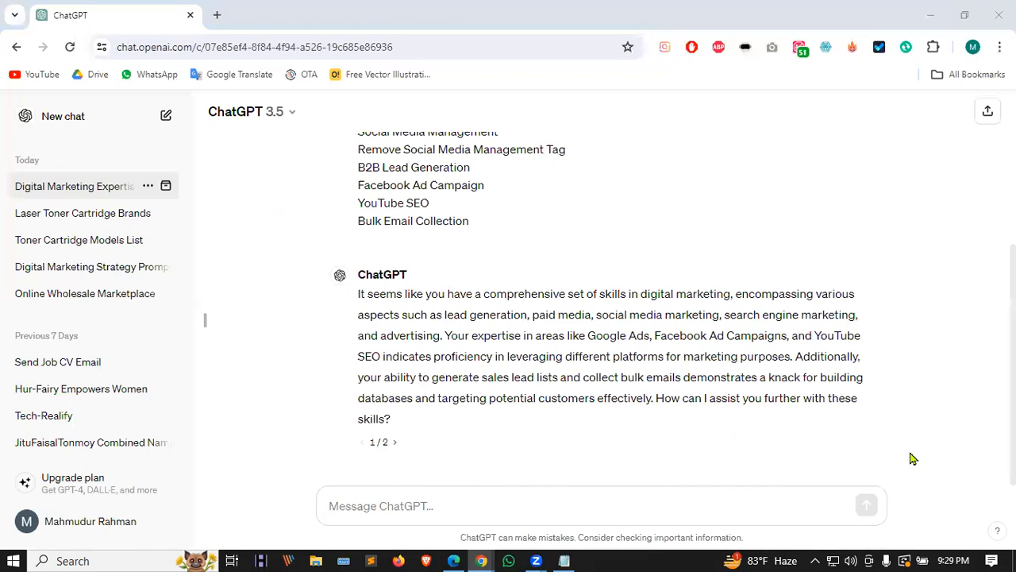
click(371, 504)
key(ctrl+v)
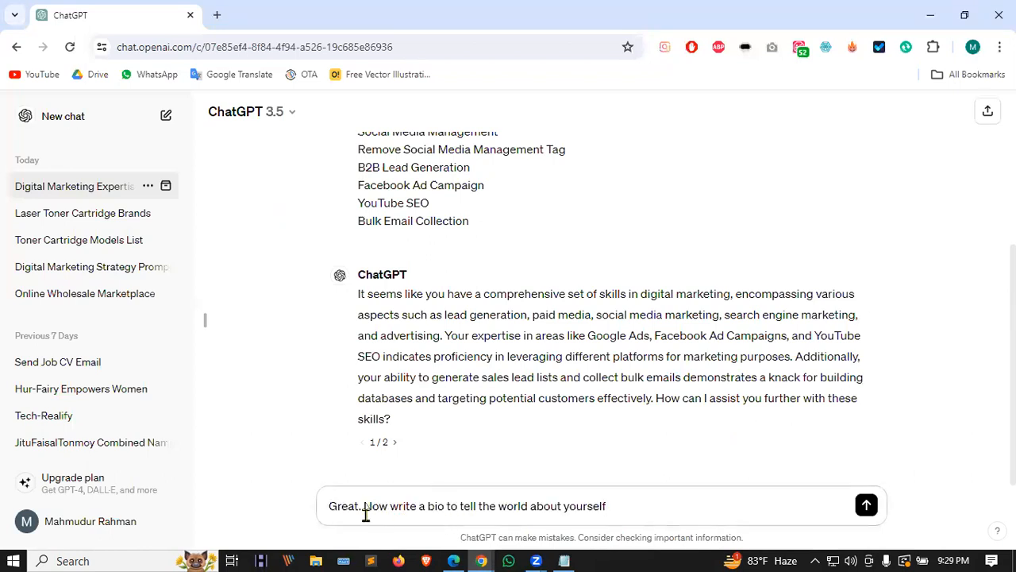
drag(364, 504, 291, 508)
key(BackSpace)
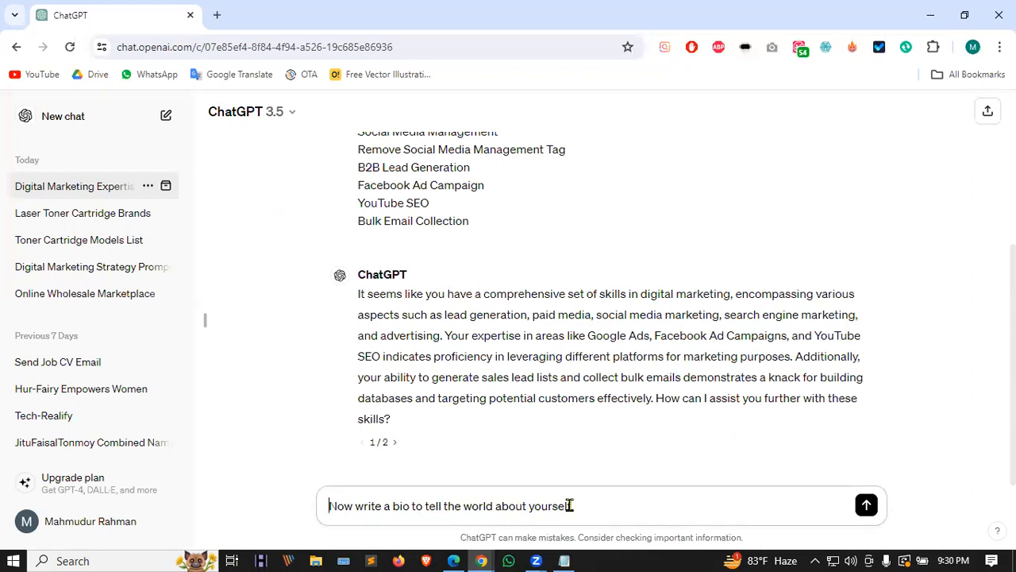
drag(554, 505, 530, 506)
Step: Change 'yourself' to 'myself', append '. and write it as like as me', and send the request
key(BackSpace)
text(my)
click(627, 506)
text(.)
text(and write it as like as me)
key(Return)
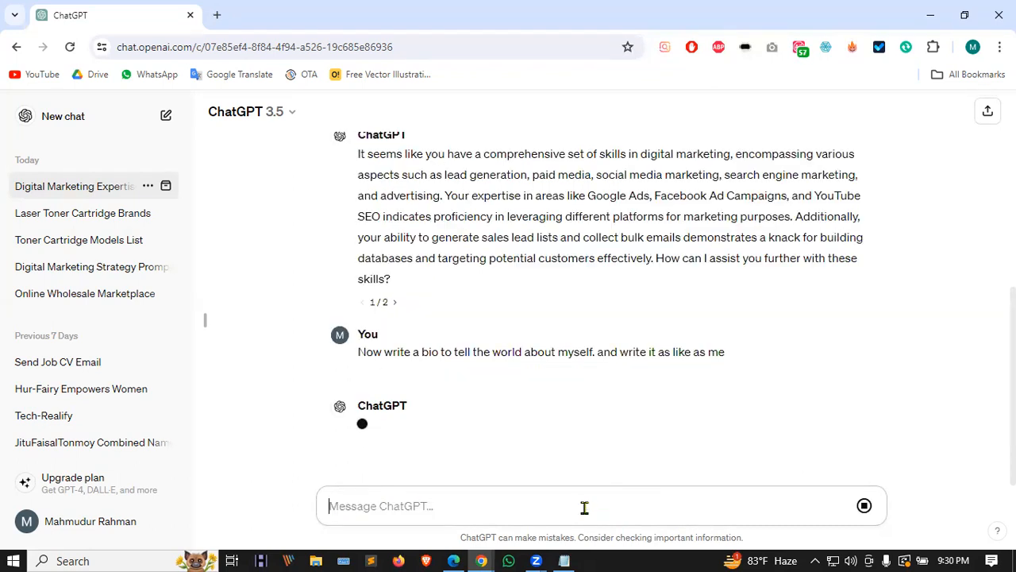
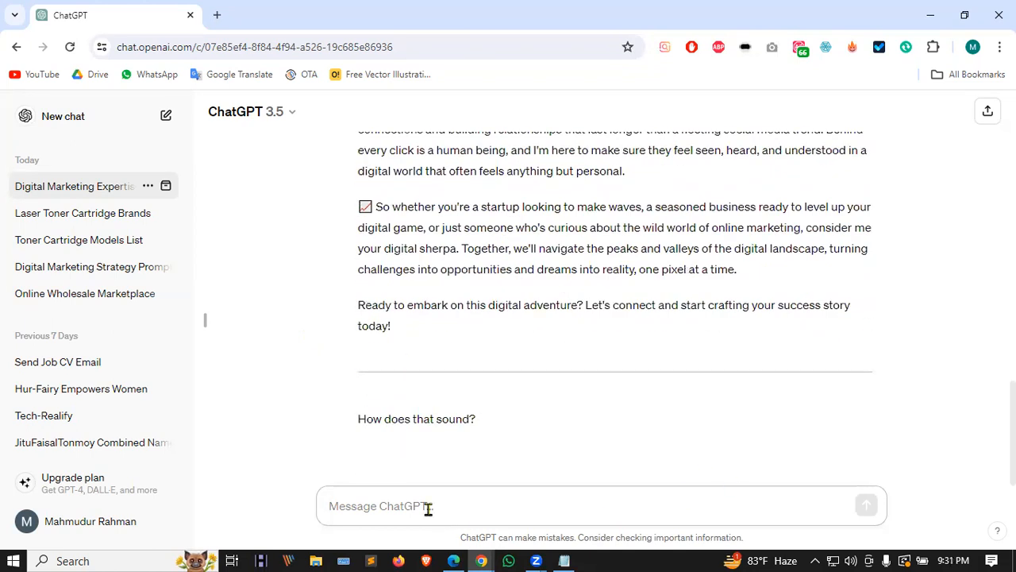
Step: Ask ChatGPT to write the bio using your full name and with SEO
text(m)
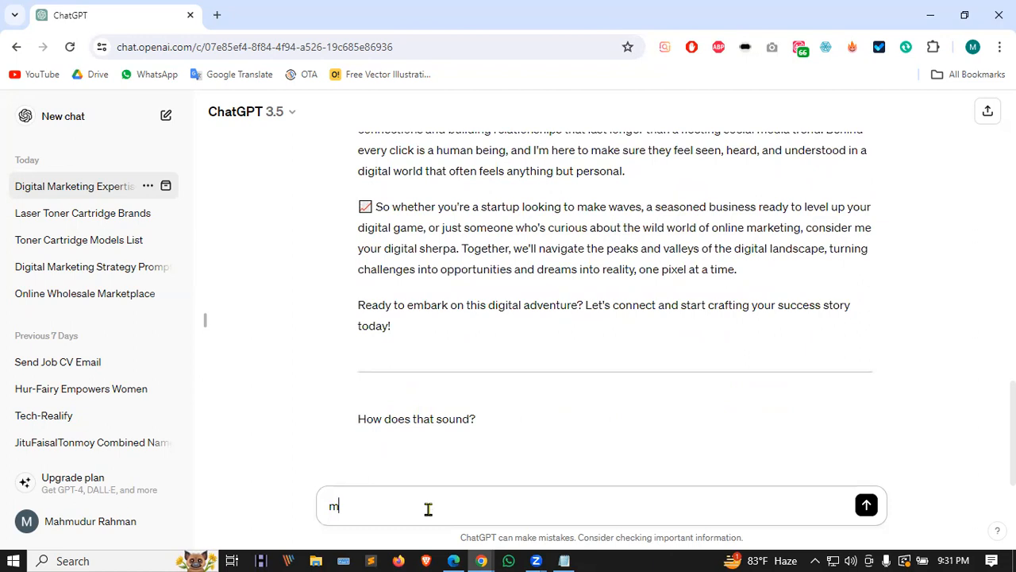
text(auyname is MD)
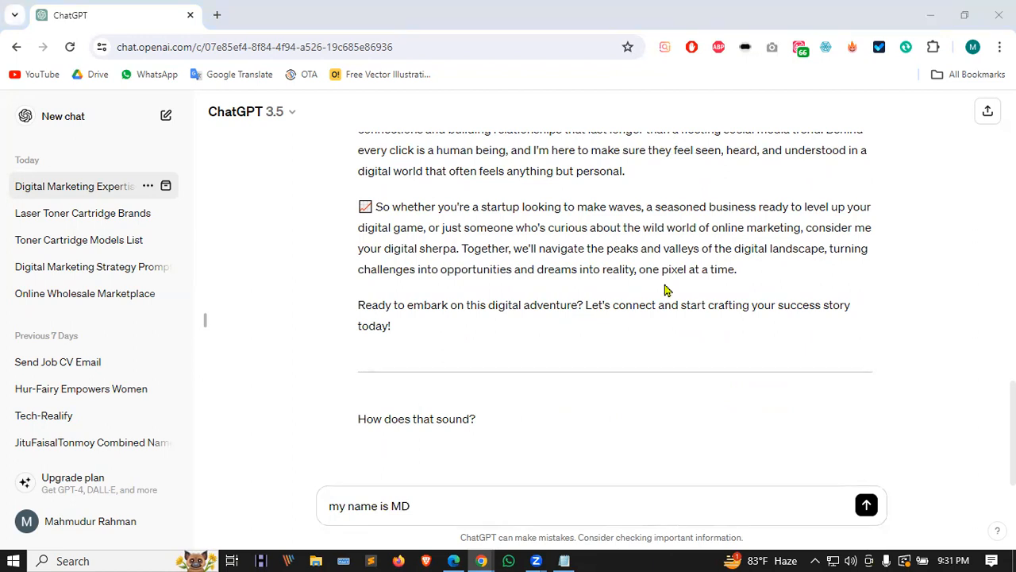
drag(390, 506, 454, 499)
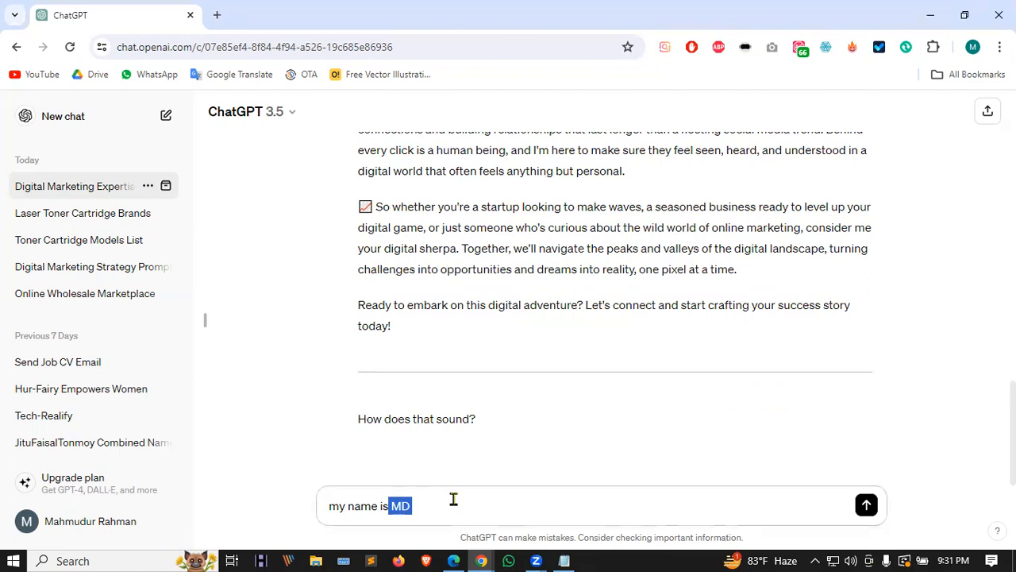
click(439, 499)
drag(392, 506, 419, 503)
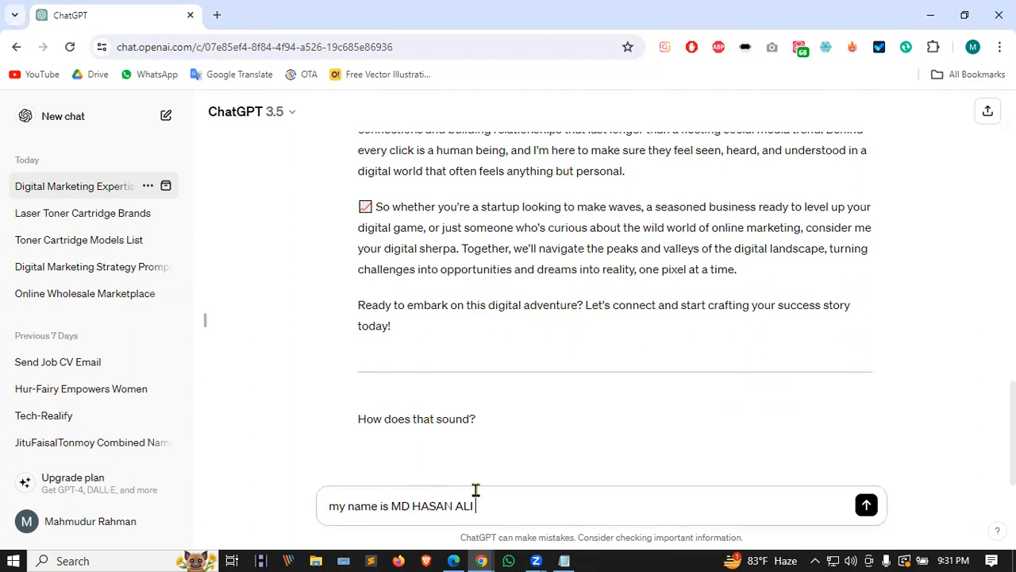
text(and)
text(with seo)
key(Return)
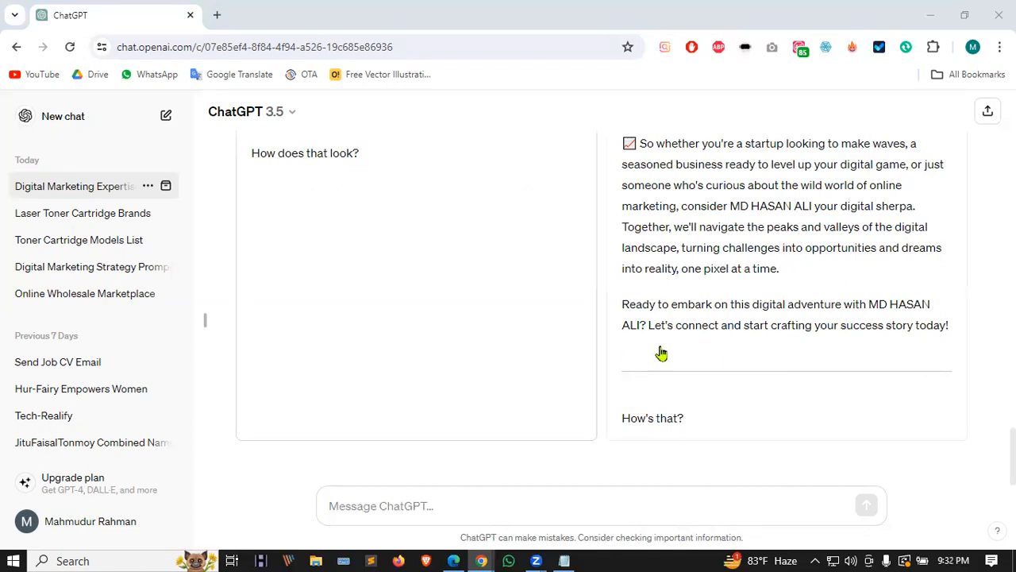
Step: Keep ChatGPT's first response and paste the previous bio request into the message box
scroll(660, 352, up, 5)
scroll(468, 389, up, 4)
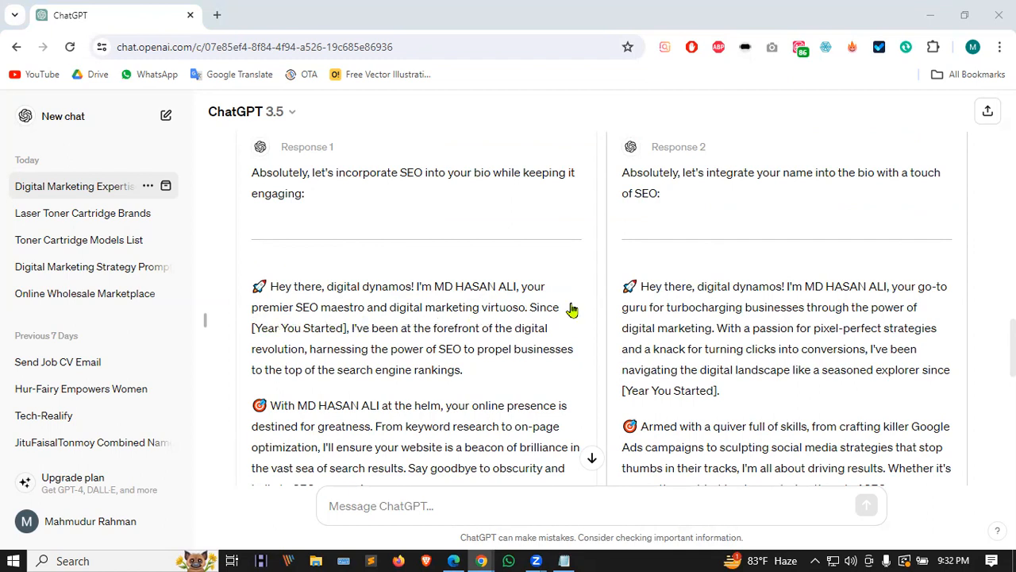
scroll(571, 310, up, 3)
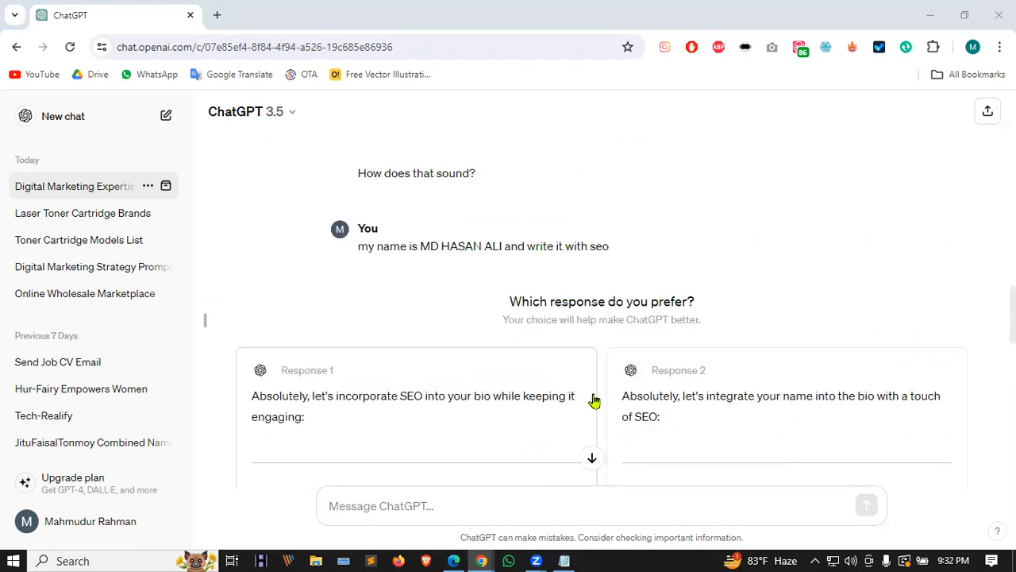
scroll(594, 399, down, 4)
scroll(551, 370, up, 5)
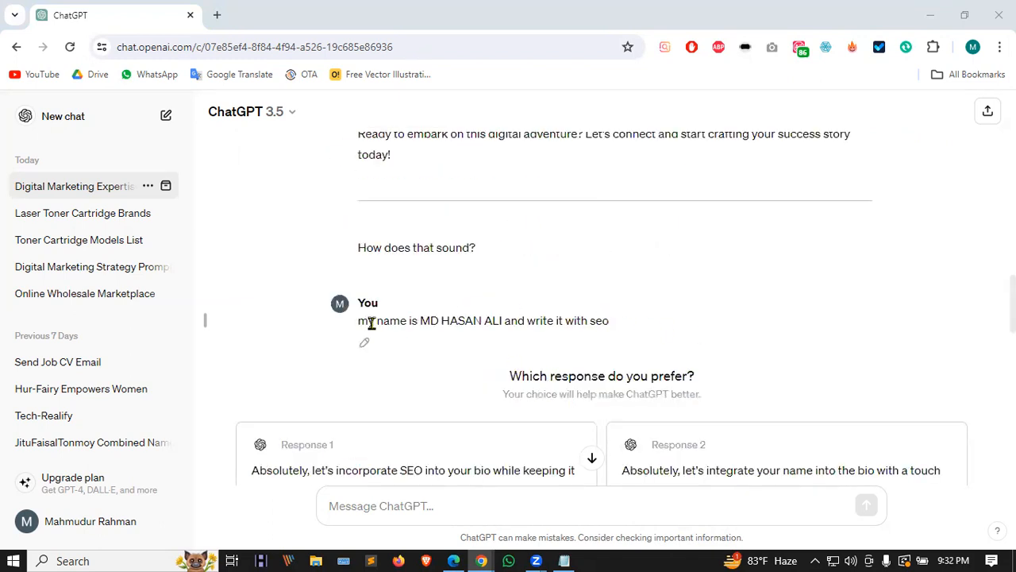
drag(359, 321, 645, 328)
key(ctrl+c)
click(415, 462)
click(333, 506)
key(ctrl+v)
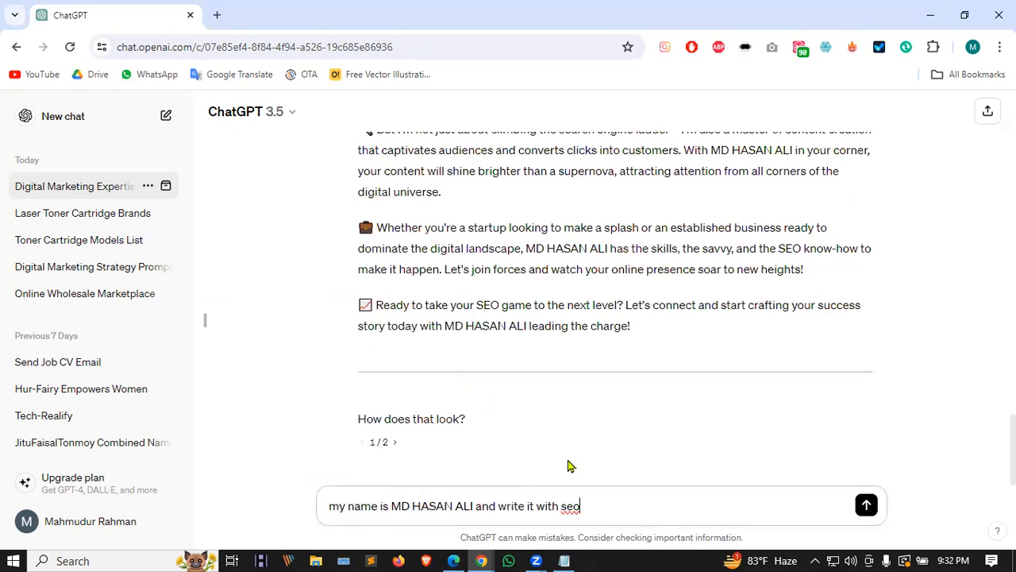
Step: Edit the request to ask for a 100% SEO-friendly bio and send it
scroll(568, 467, up, 5)
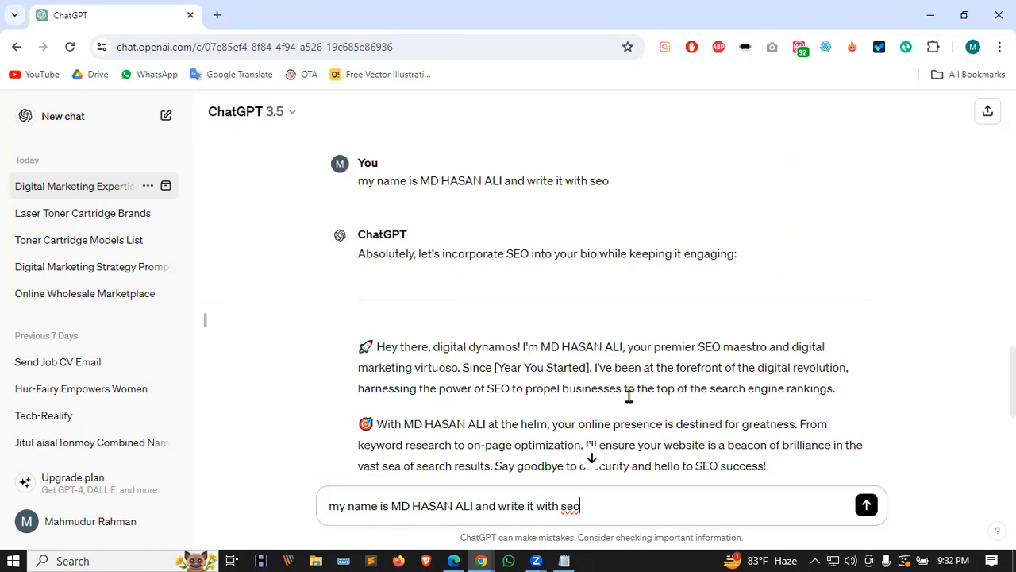
scroll(452, 386, down, 5)
scroll(442, 392, up, 5)
scroll(443, 392, down, 5)
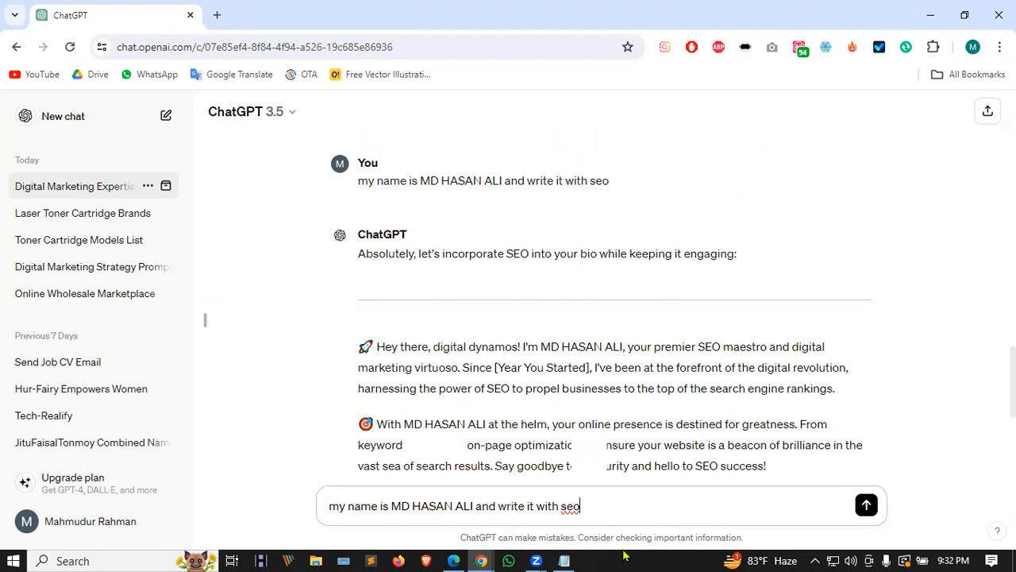
drag(562, 506, 500, 508)
key(BackSpace)
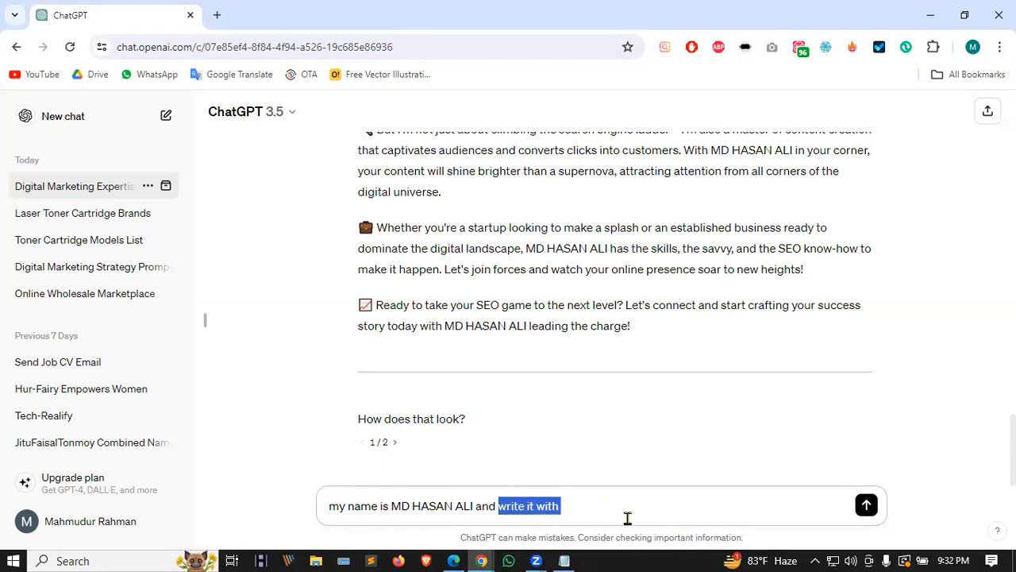
text(make sure the bio is 100% seo f)
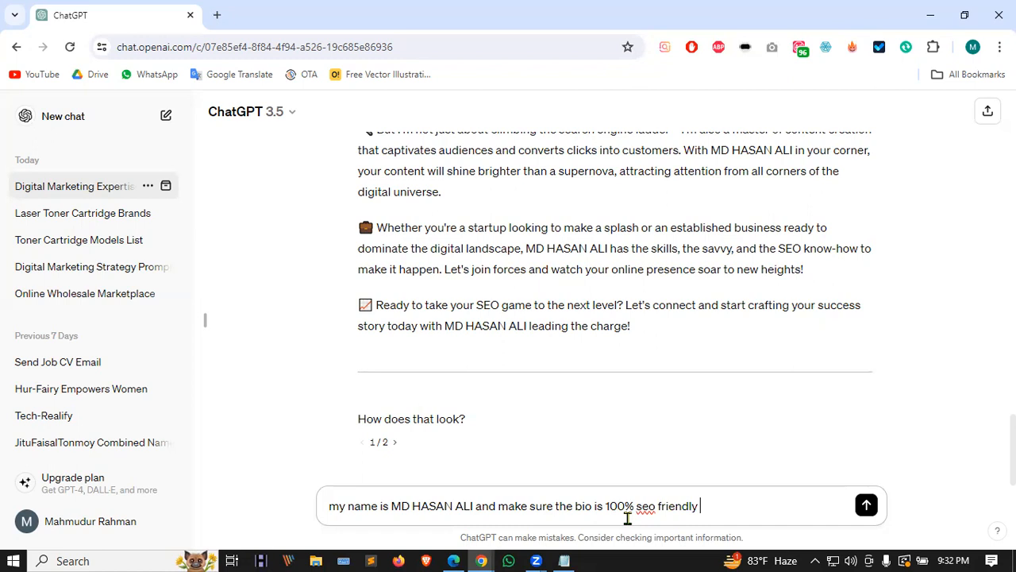
key(Return)
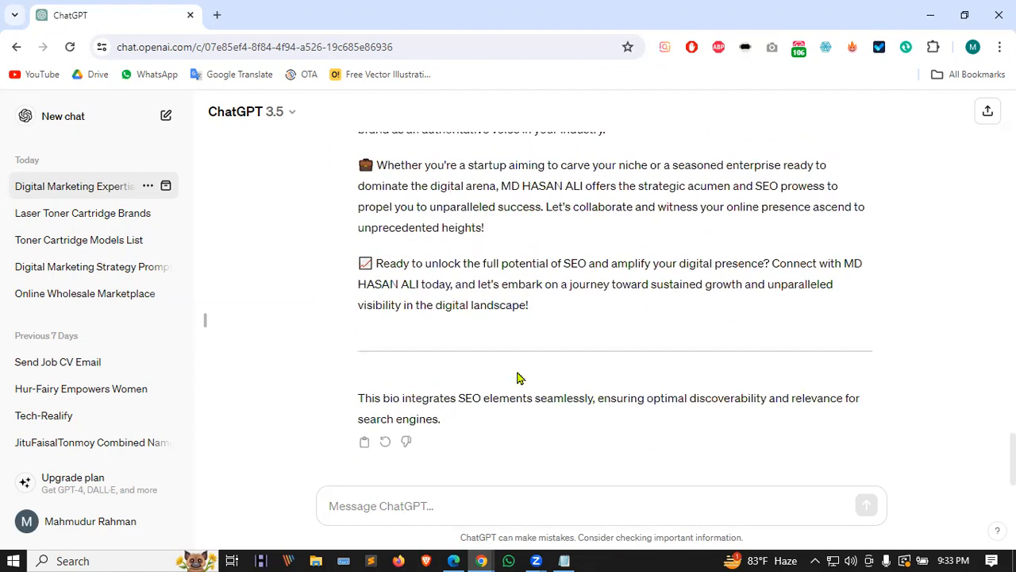
scroll(678, 338, up, 4)
scroll(677, 334, up, 20)
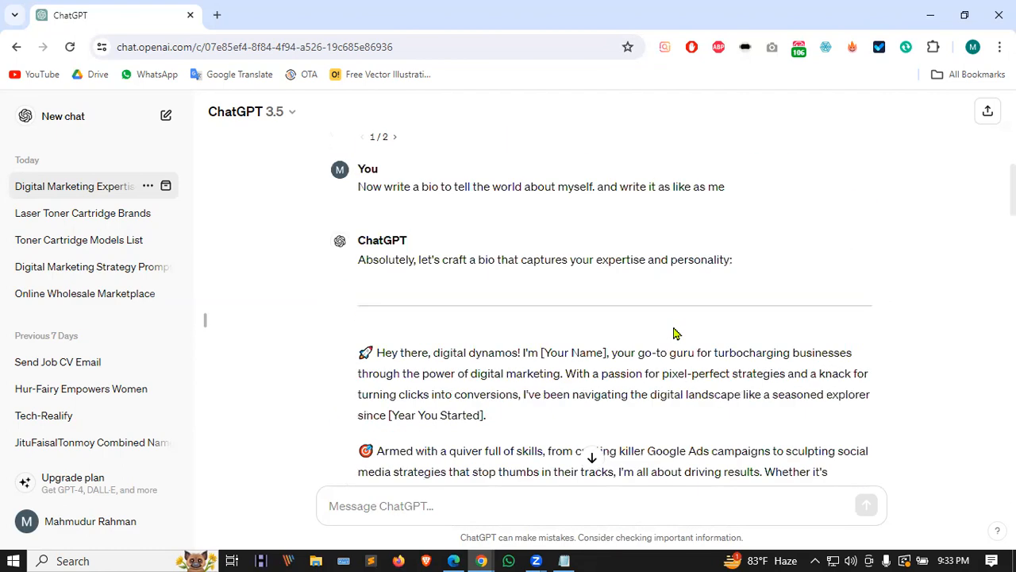
scroll(674, 334, down, 4)
scroll(658, 346, down, 5)
scroll(644, 336, up, 4)
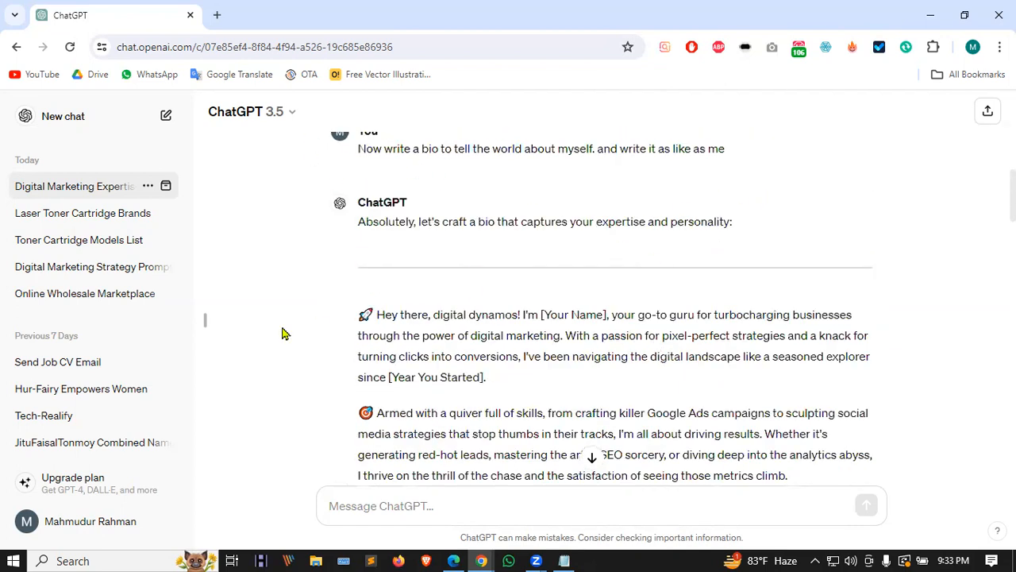
scroll(453, 306, down, 1)
scroll(455, 293, up, 8)
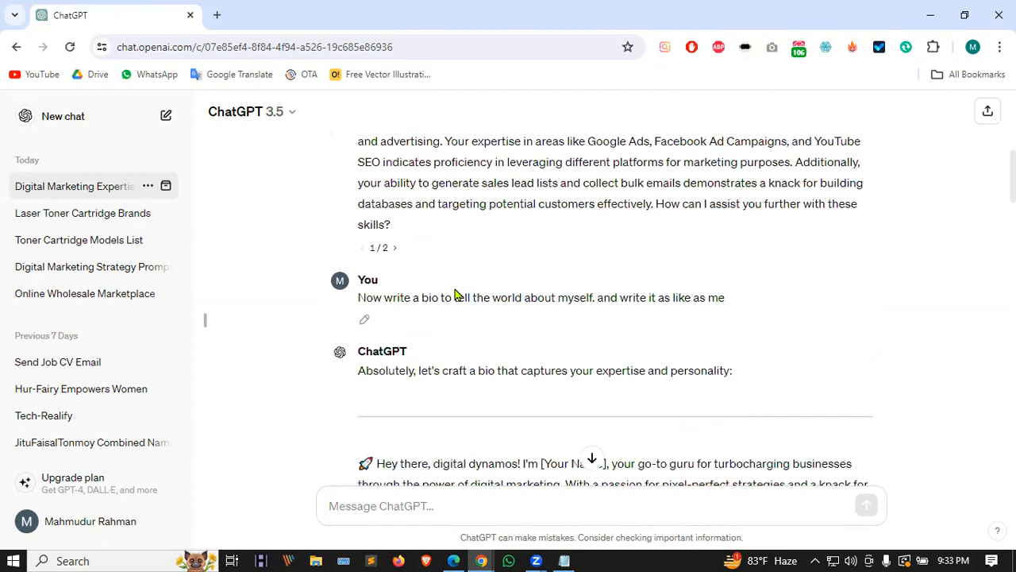
scroll(500, 171, down, 2)
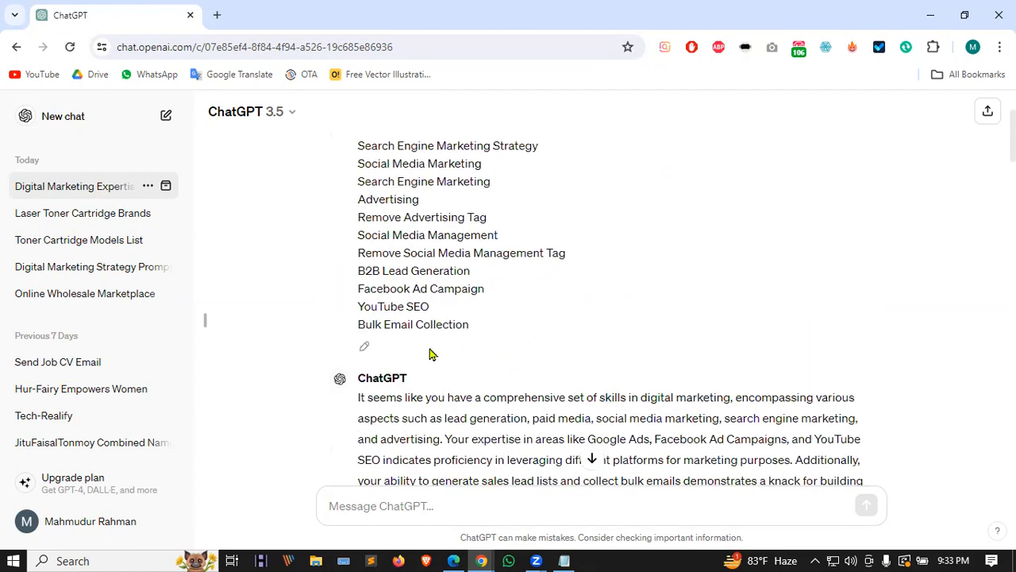
scroll(445, 342, up, 2)
scroll(444, 334, down, 4)
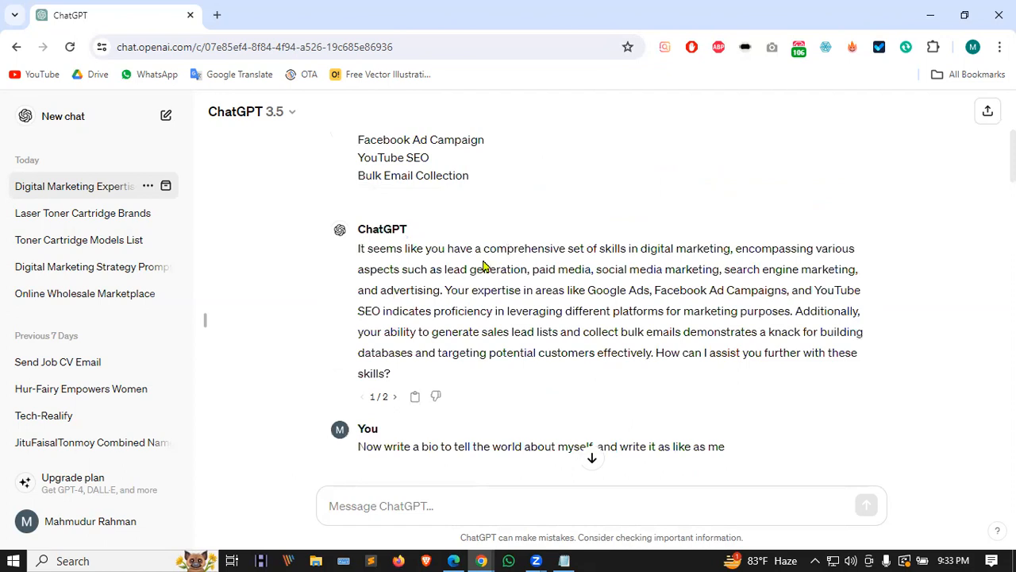
scroll(416, 286, down, 5)
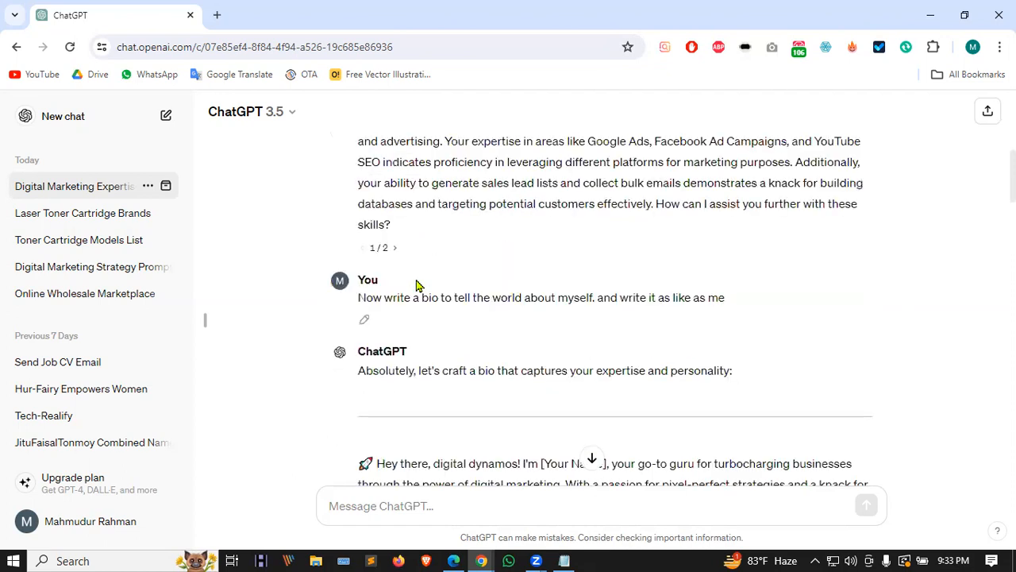
scroll(416, 286, up, 1)
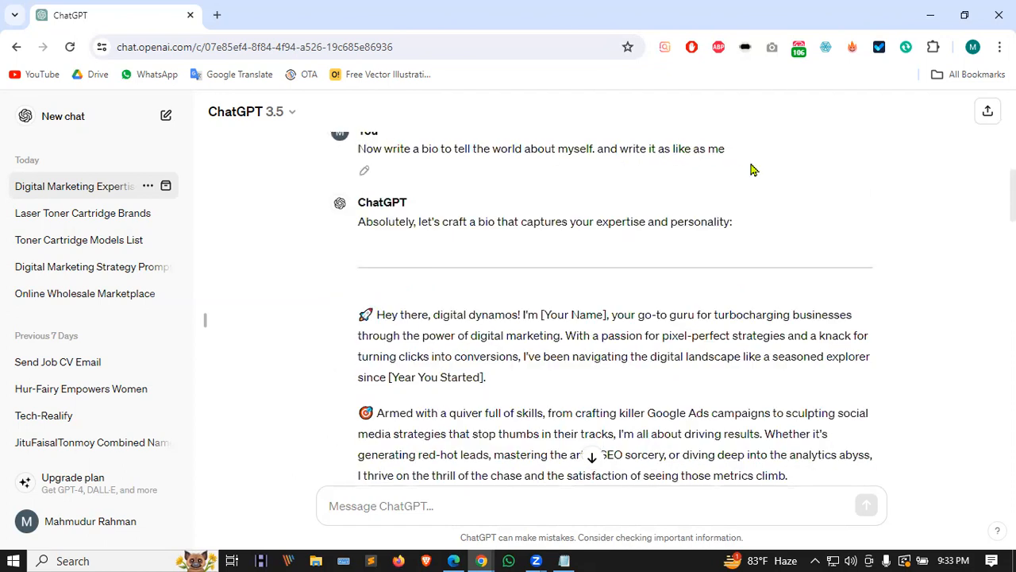
scroll(445, 230, down, 2)
scroll(378, 225, up, 1)
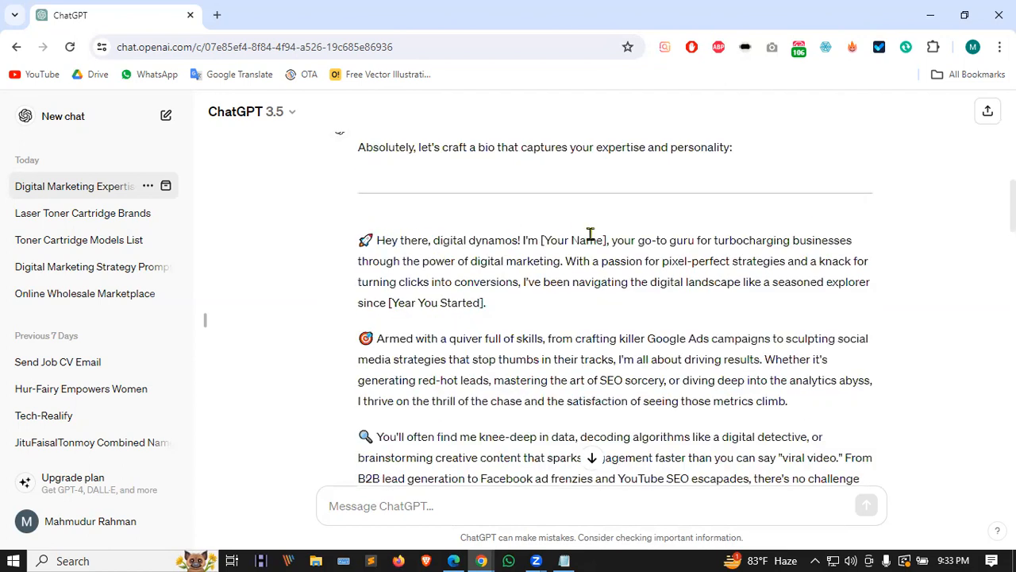
scroll(474, 267, down, 2)
scroll(471, 251, down, 2)
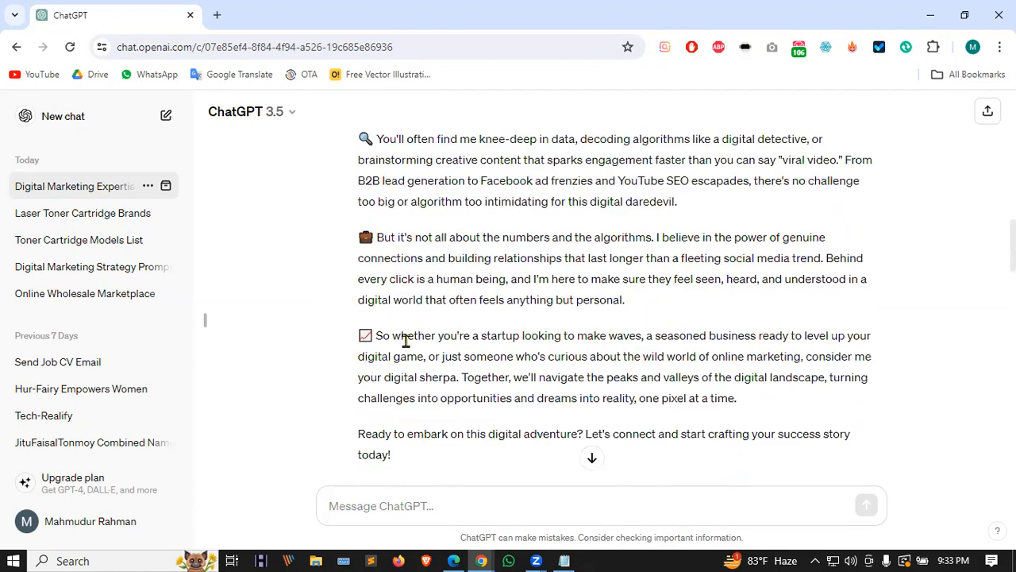
scroll(407, 339, down, 1)
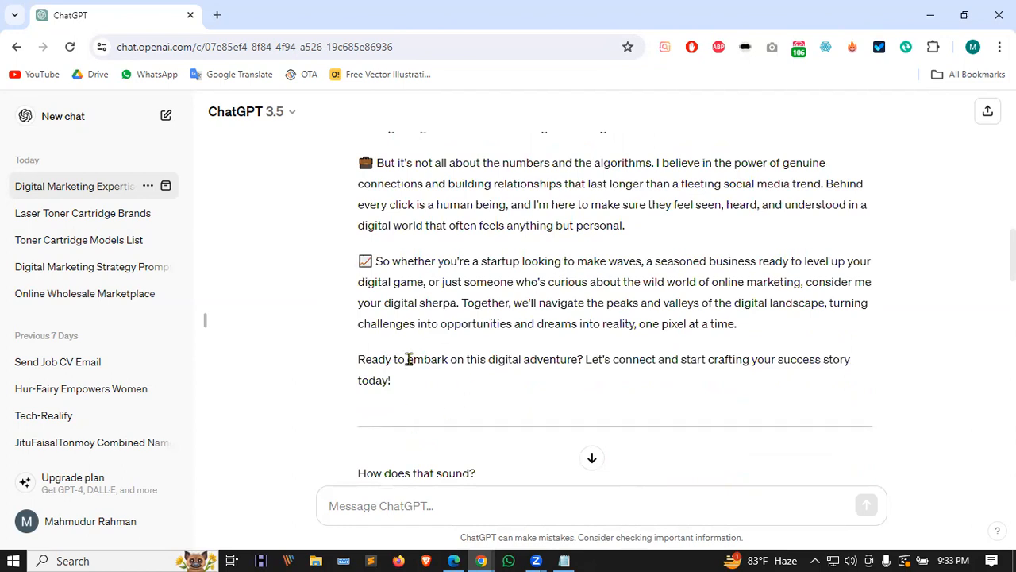
scroll(411, 364, down, 1)
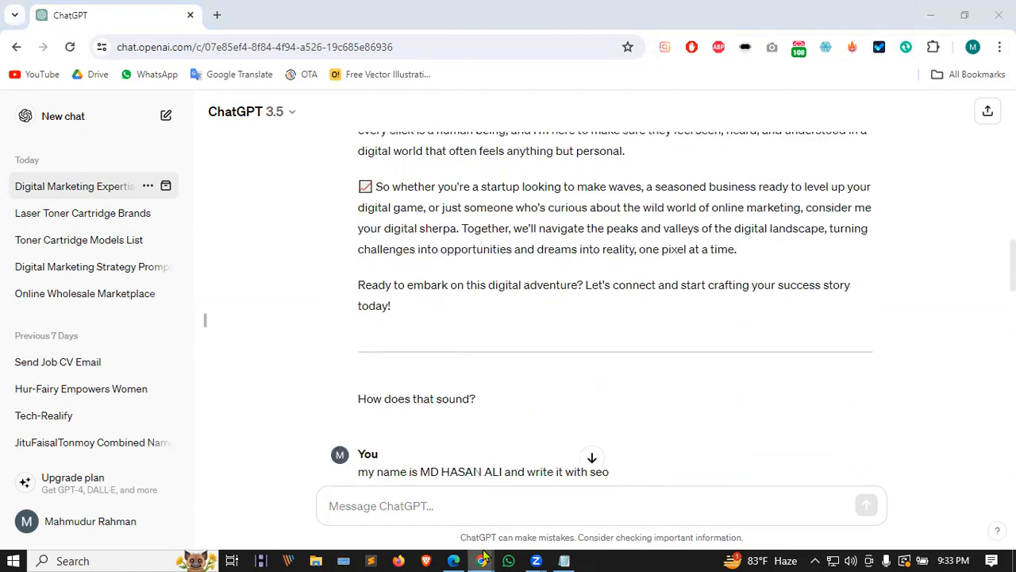
Step: Paste the ChatGPT bio into Upwork's bio field and delete the closing divider and question
mouse_move(482, 560)
click(543, 503)
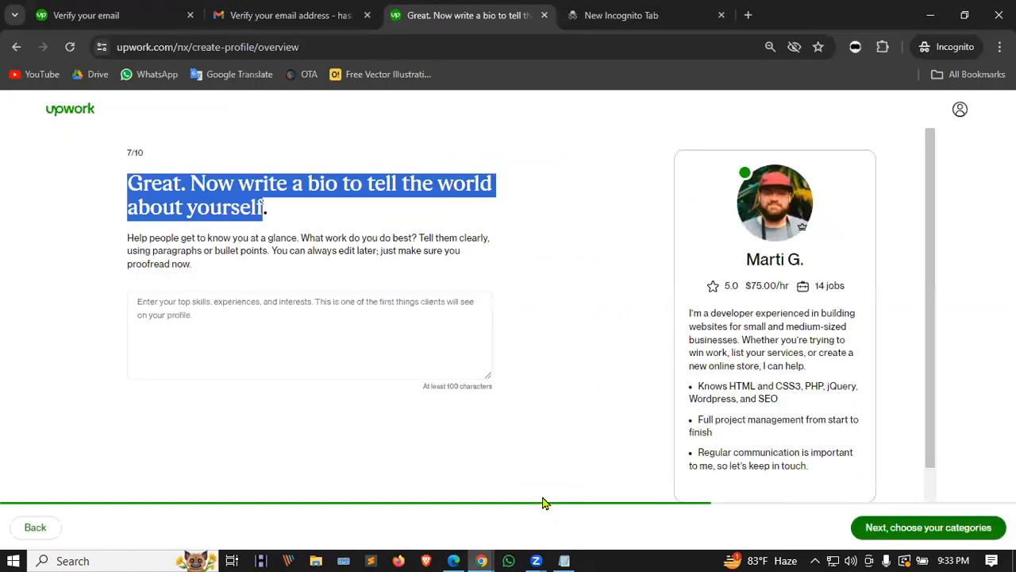
click(252, 317)
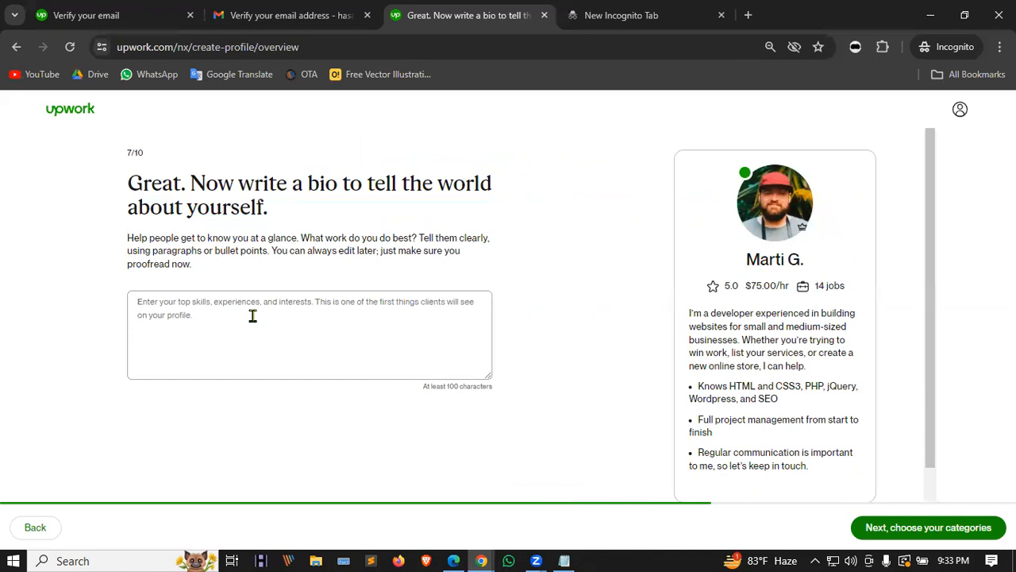
key(ctrl+v)
drag(221, 371, 122, 335)
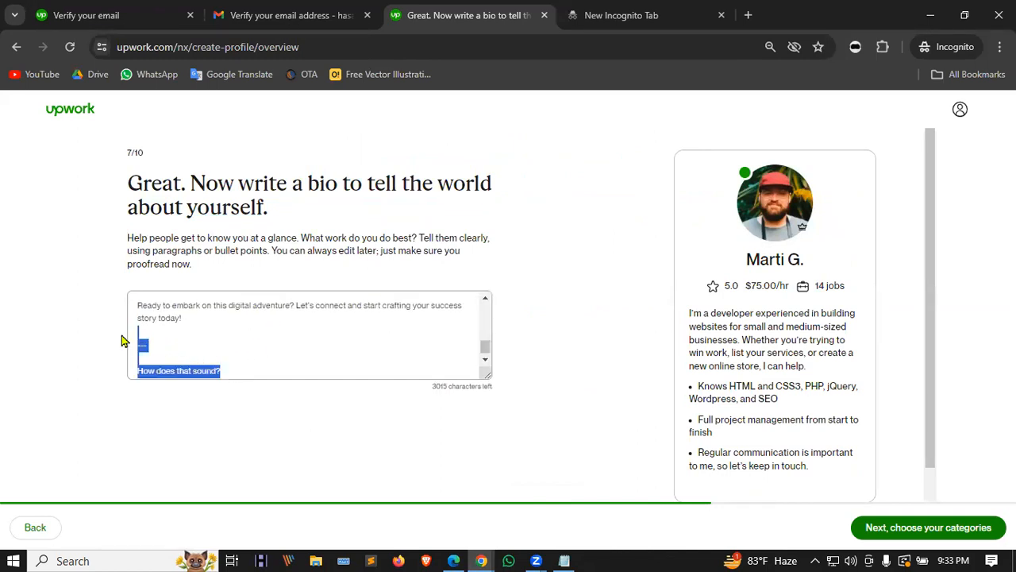
click(123, 340)
drag(222, 370, 143, 337)
key(BackSpace)
Step: Enlarge the bio field, then remove the empty last line and the introductory lines
drag(488, 375, 497, 424)
scroll(542, 274, down, 1)
drag(488, 386, 484, 419)
key(BackSpace)
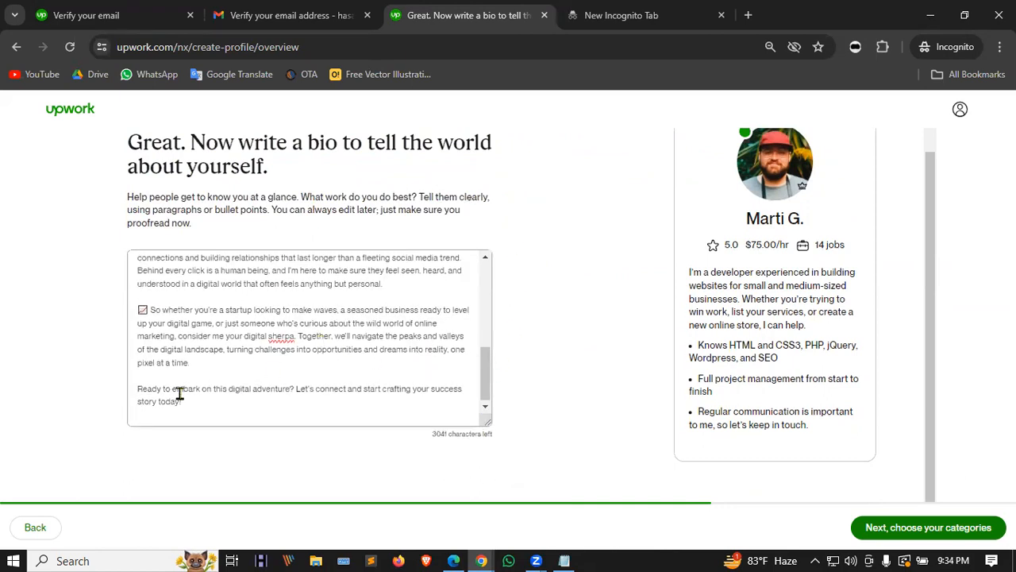
scroll(256, 338, up, 5)
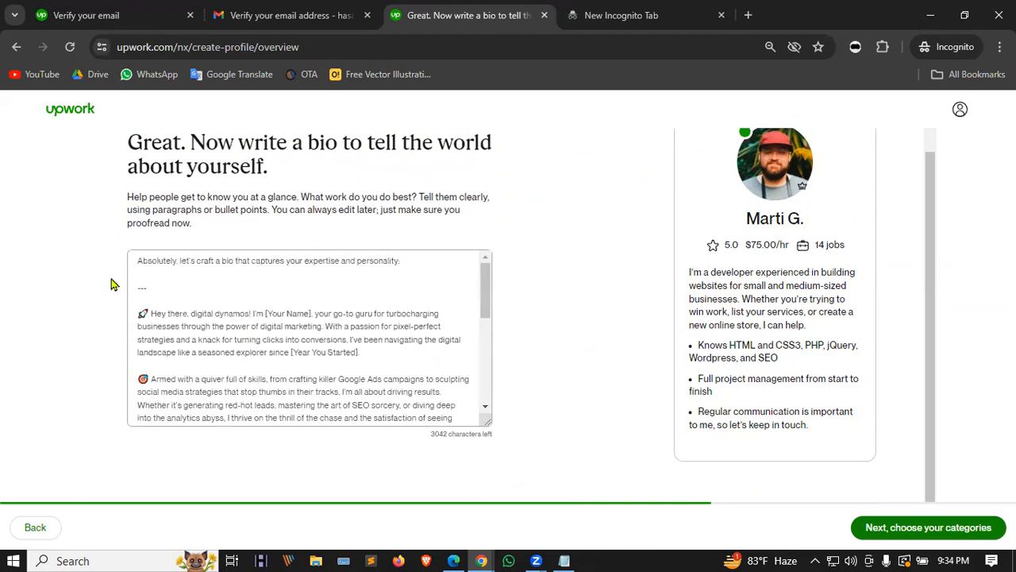
drag(131, 309, 135, 259)
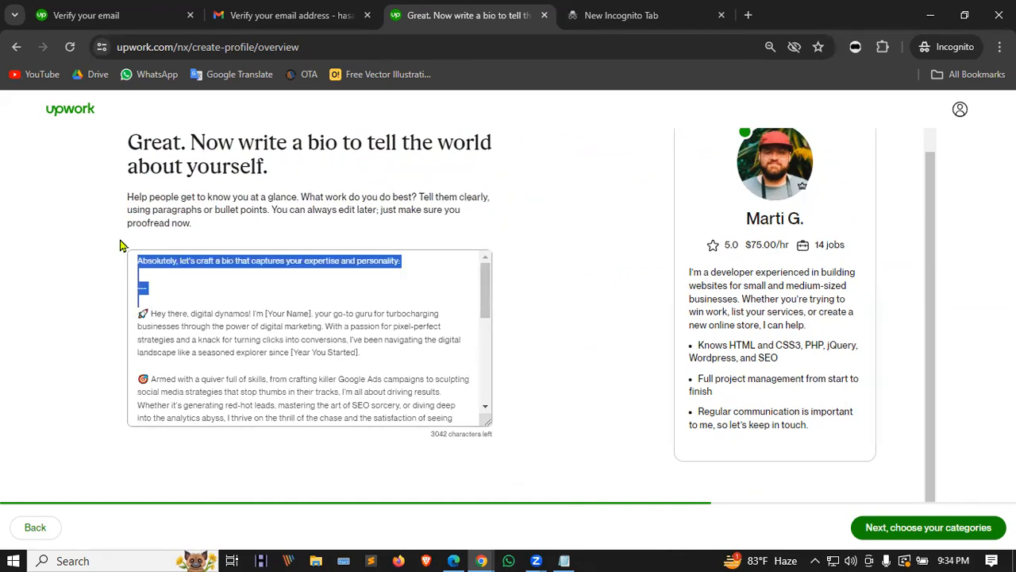
key(BackSpace)
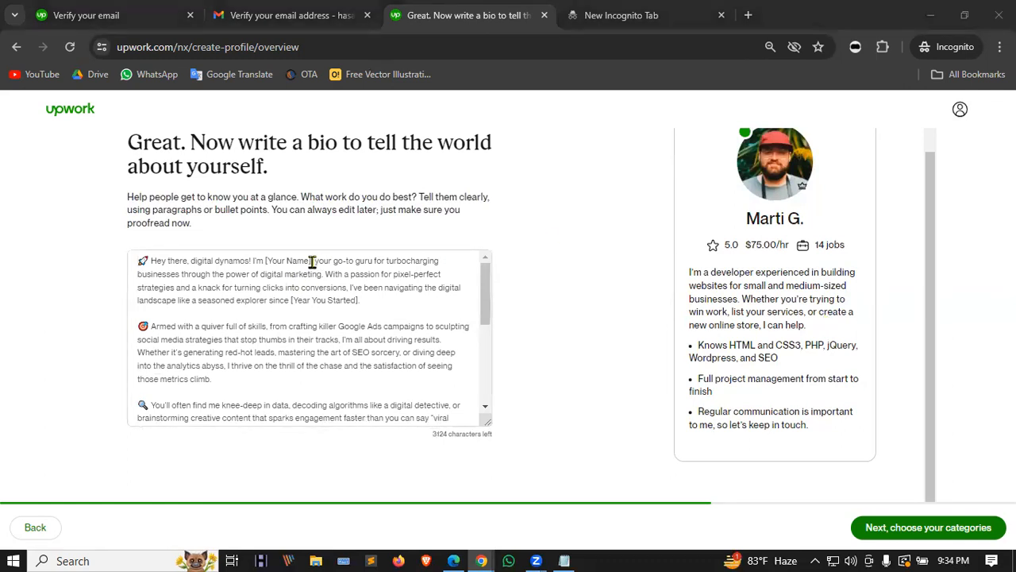
Step: Replace the [Your Name] placeholder with the freelancer's name in proper capitalisation
drag(310, 258, 261, 260)
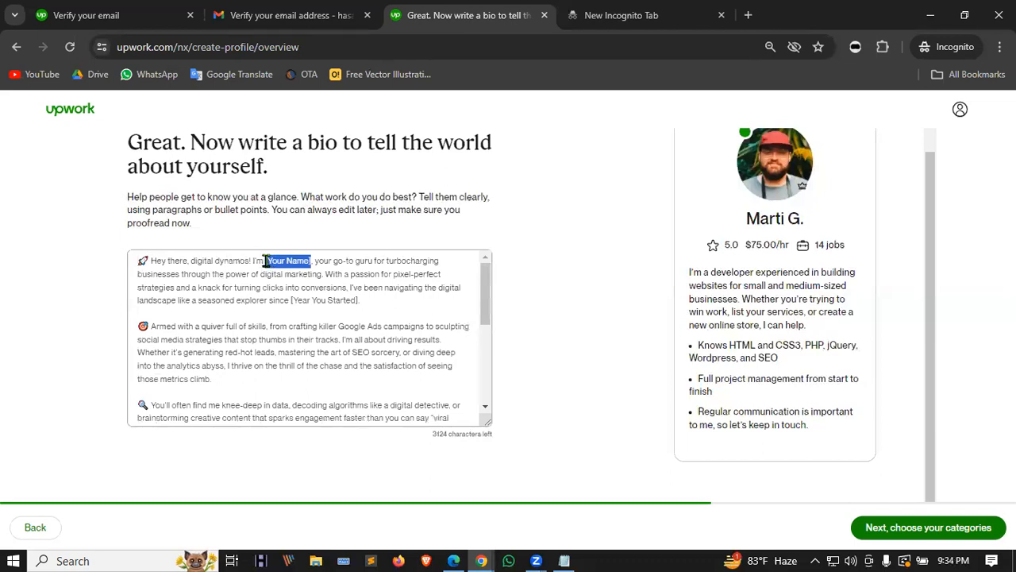
key(Delete)
key(BackSpace)
key(BackSpace)
text(li)
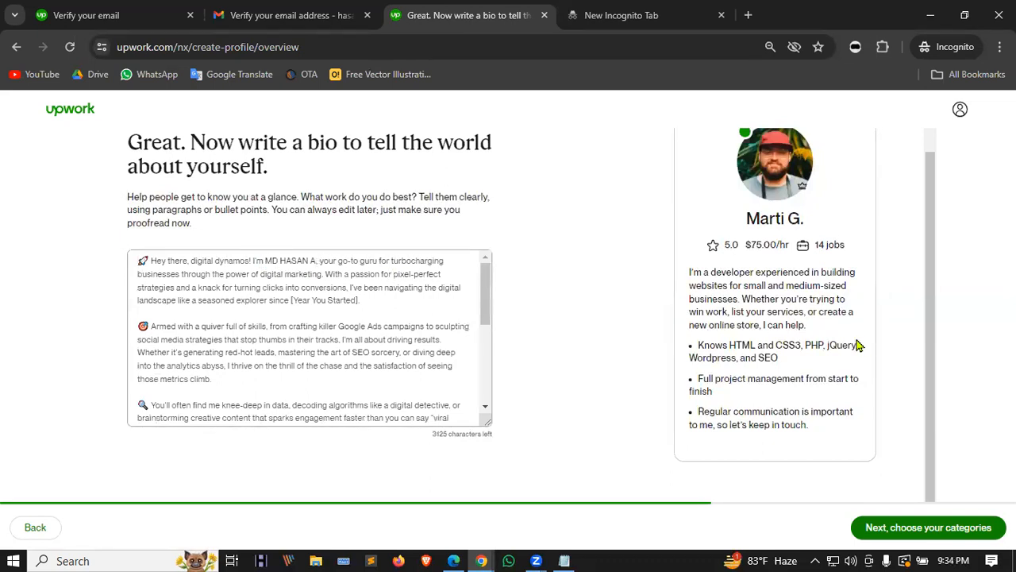
key(Left)
key(Left)
key(Left)
key(BackSpace)
key(BackSpace)
key(BackSpace)
key(BackSpace)
text(asan)
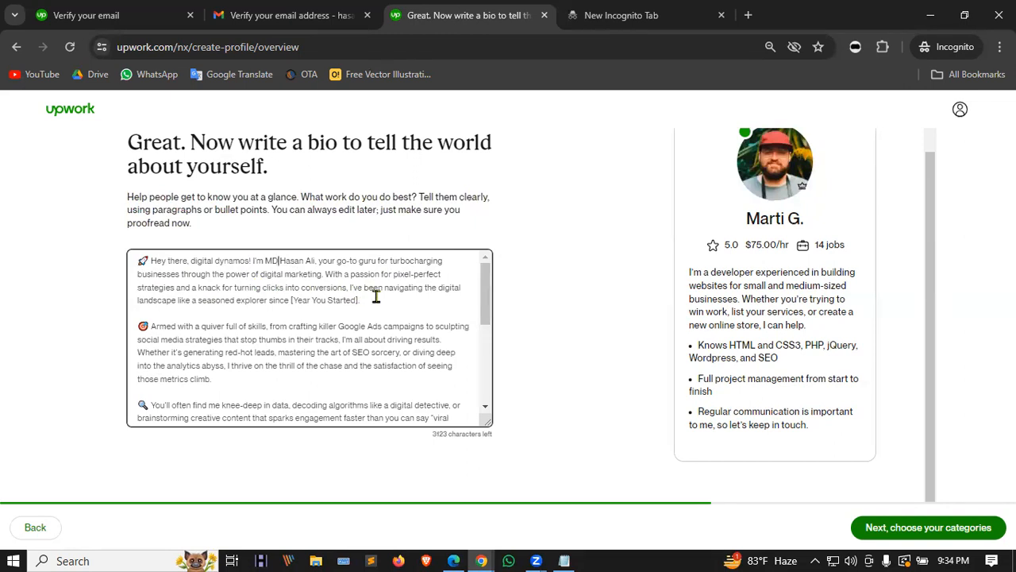
Step: Replace [Year You Started] with 2023 and correct 'sherpa' to 'Sherpa'
drag(358, 299, 294, 302)
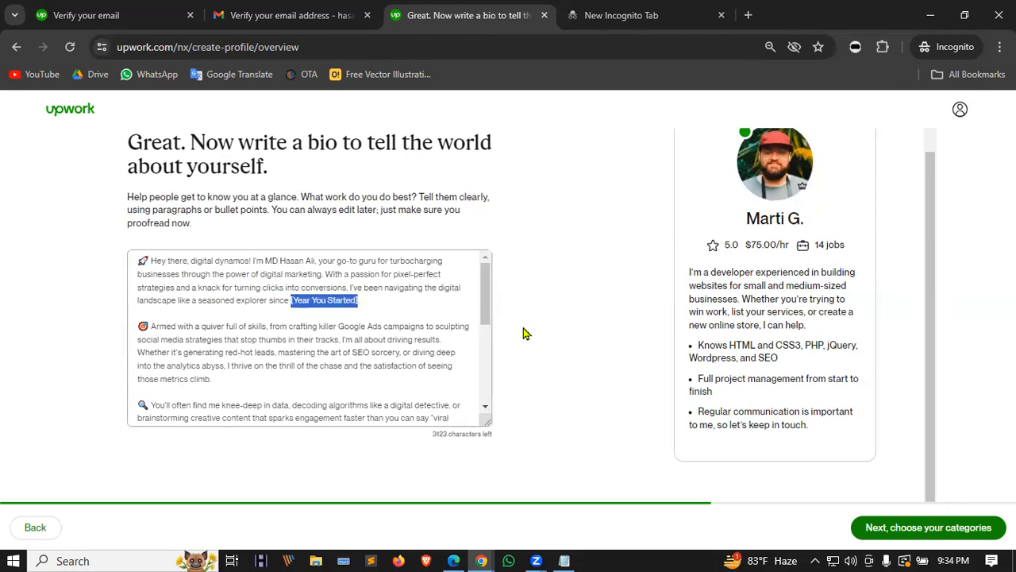
text(2023)
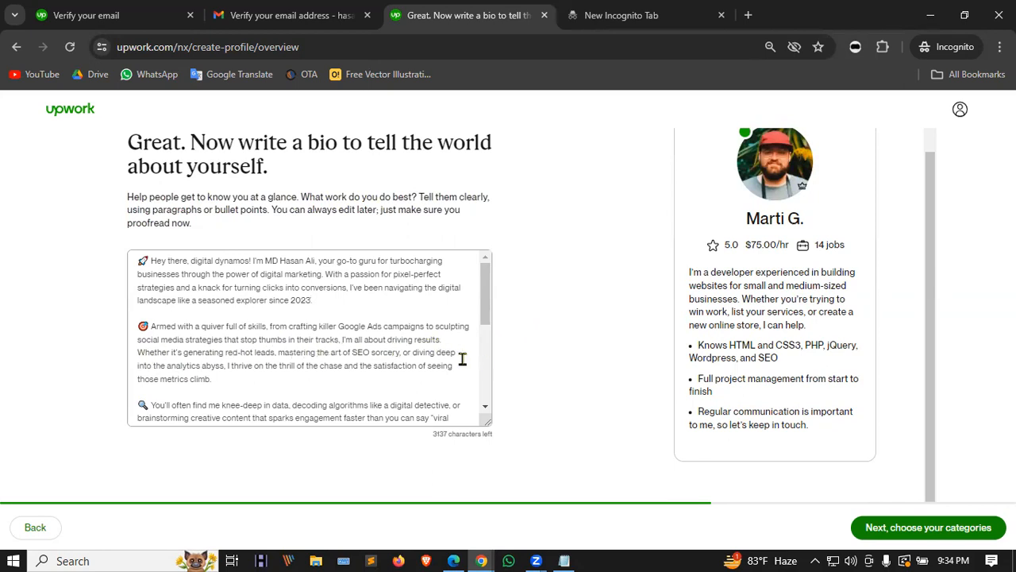
scroll(281, 359, down, 1)
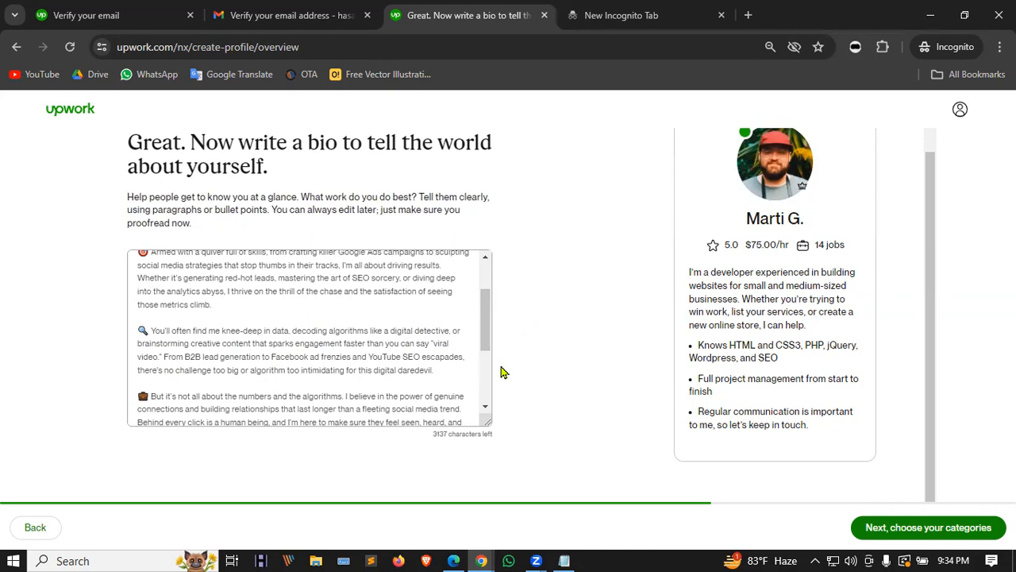
scroll(203, 357, down, 1)
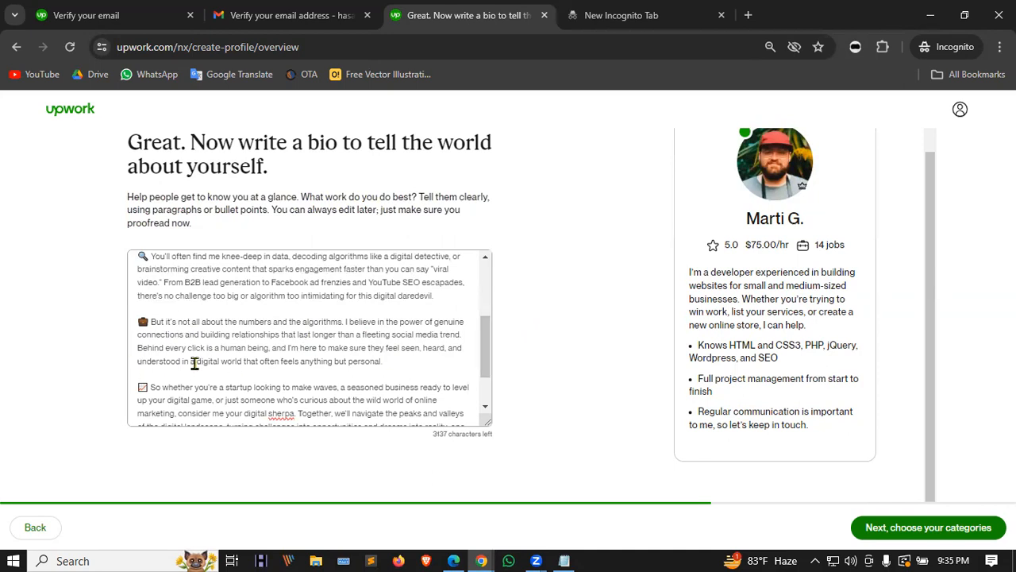
scroll(206, 338, down, 1)
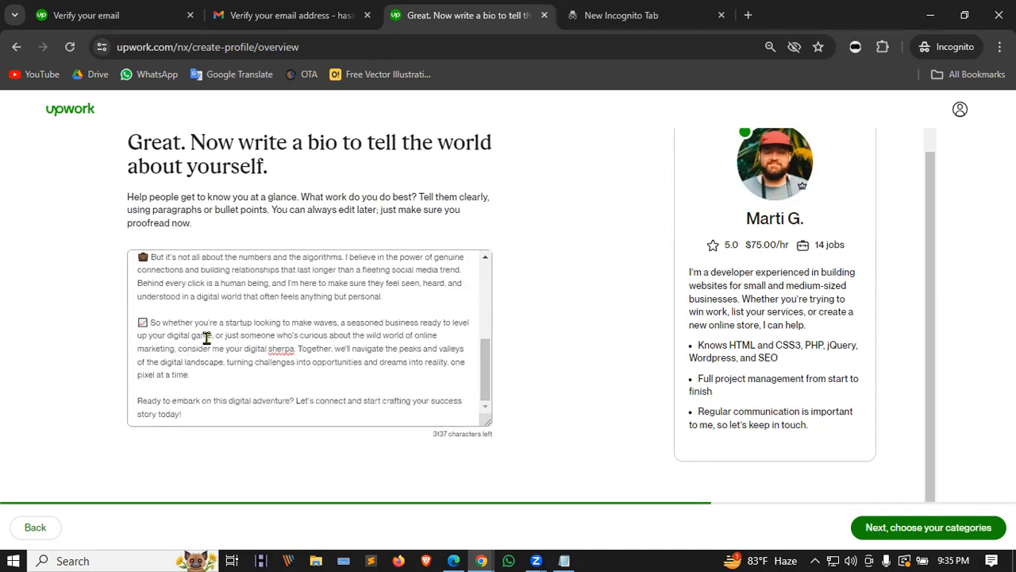
right_click(282, 351)
click(331, 97)
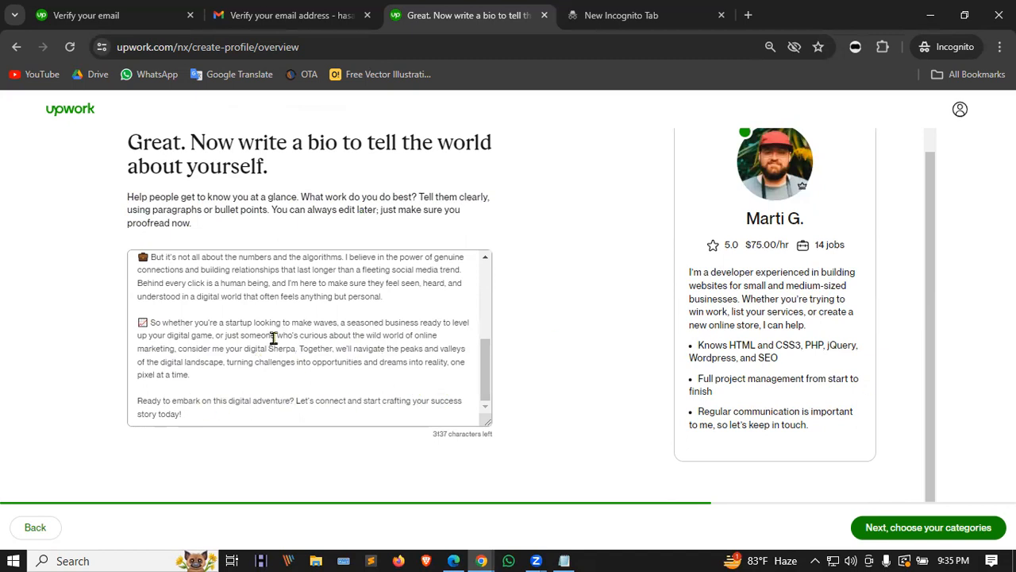
Step: Continue from the bio to the service categories step
click(902, 528)
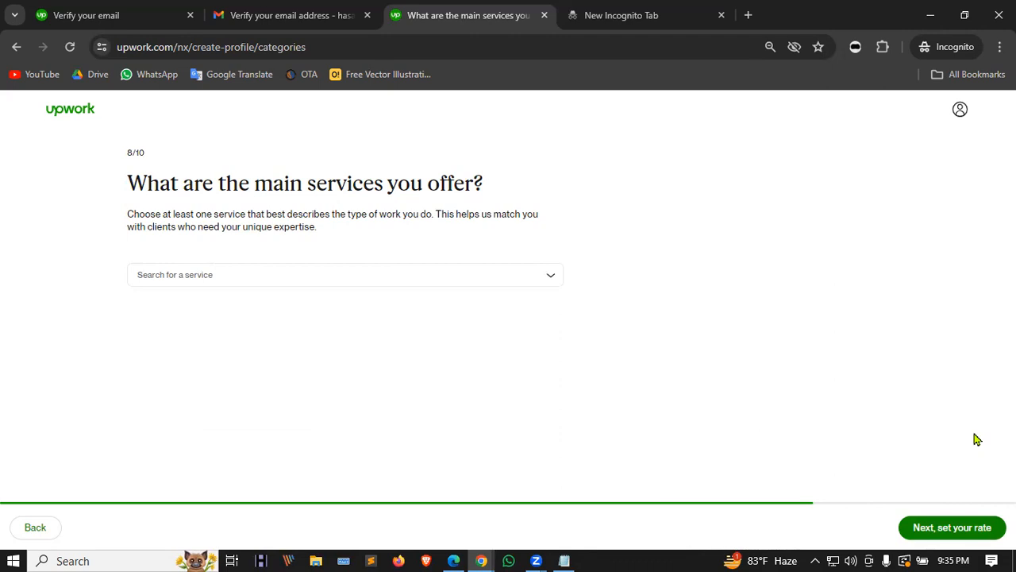
Step: Select Digital Marketing, Lead Generation & Telemarketing, and Marketing, PR & Brand Strategy as services
click(488, 277)
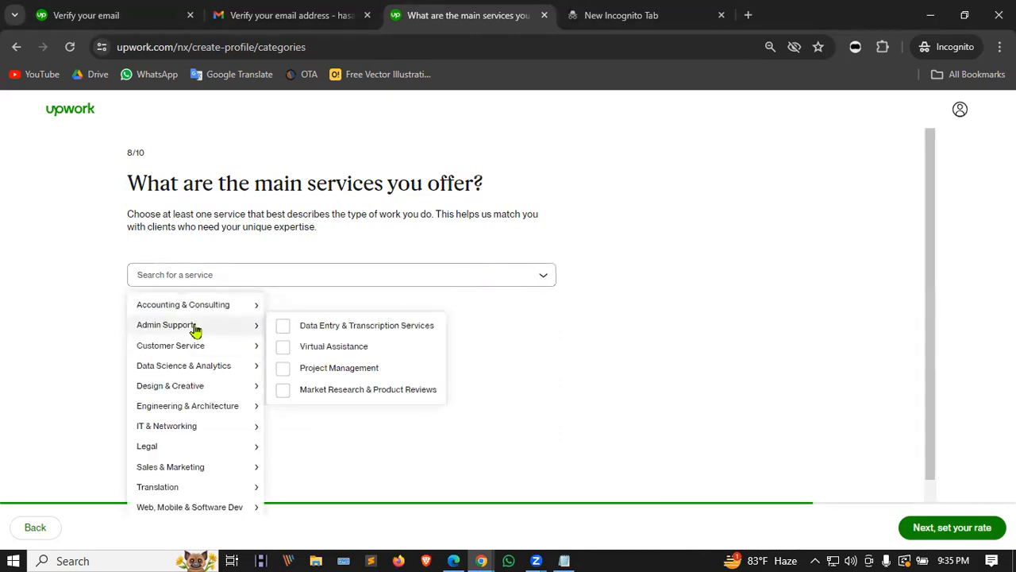
mouse_move(202, 308)
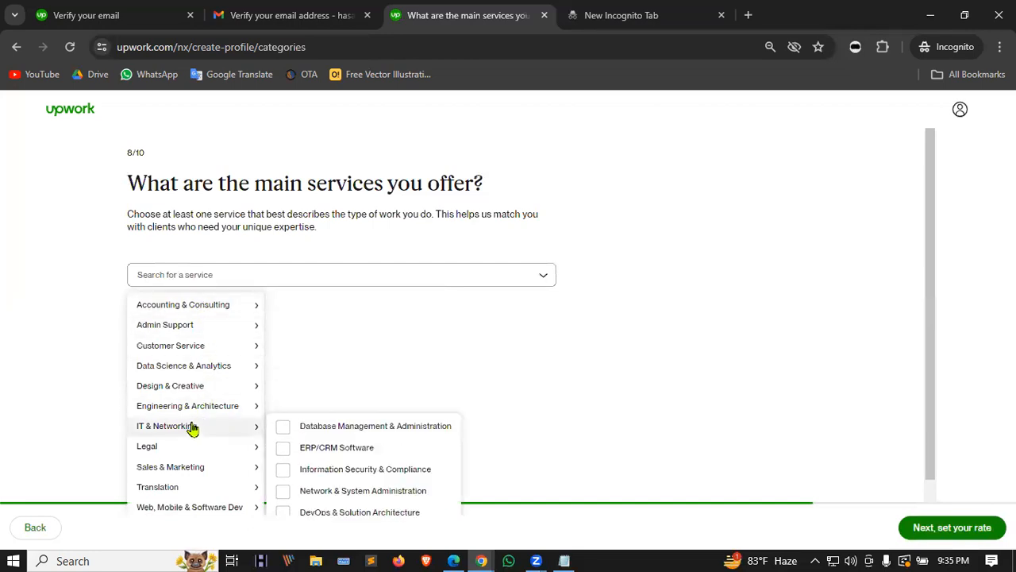
mouse_move(192, 494)
mouse_move(200, 472)
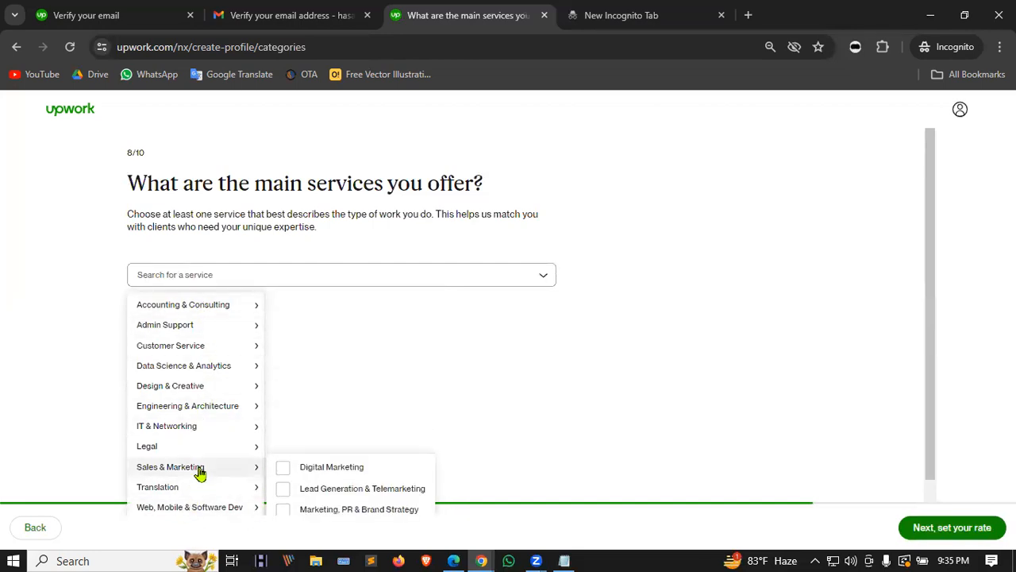
scroll(200, 472, down, 1)
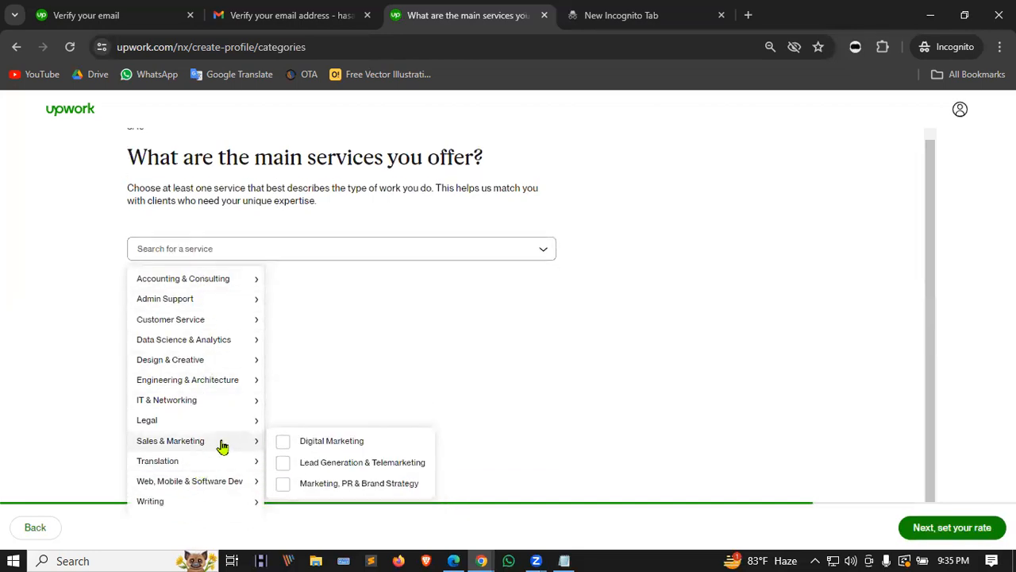
click(286, 443)
click(282, 463)
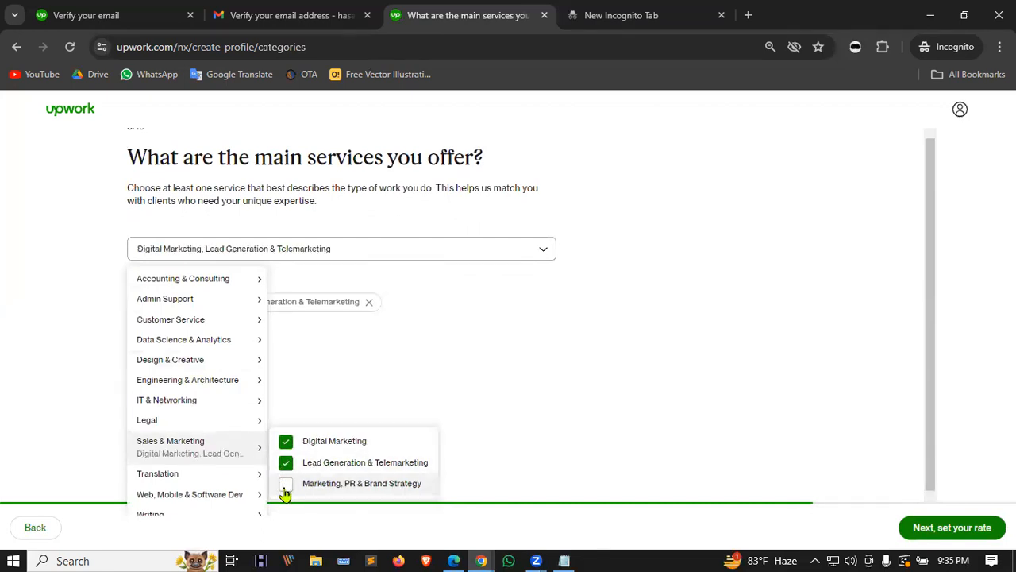
click(286, 489)
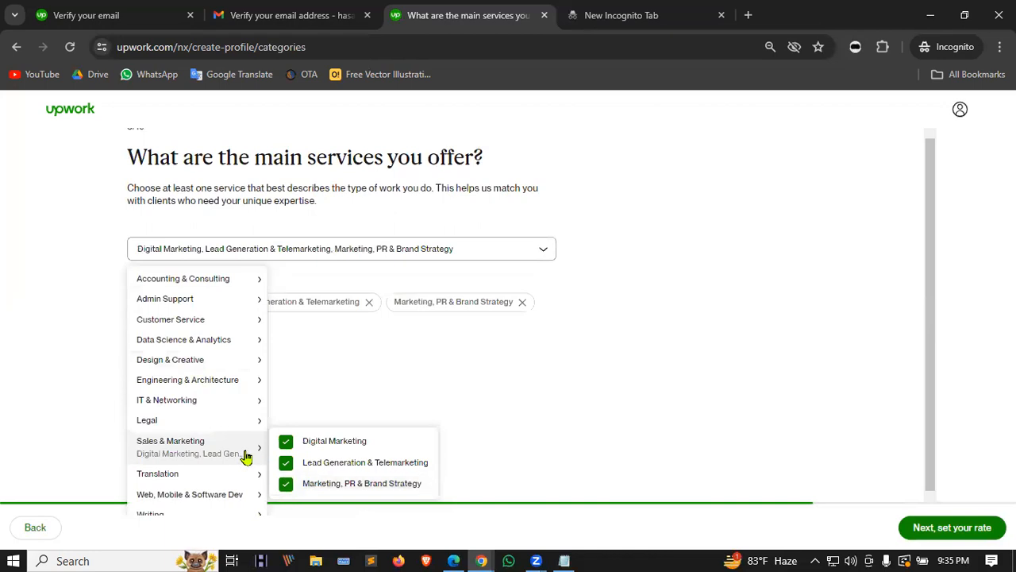
scroll(246, 454, down, 1)
mouse_move(204, 488)
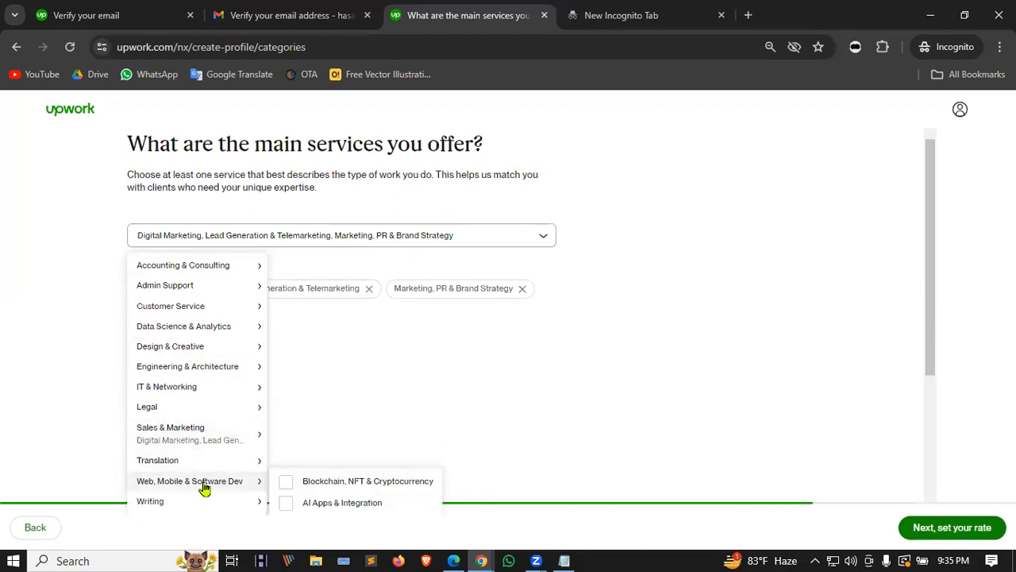
scroll(302, 493, down, 2)
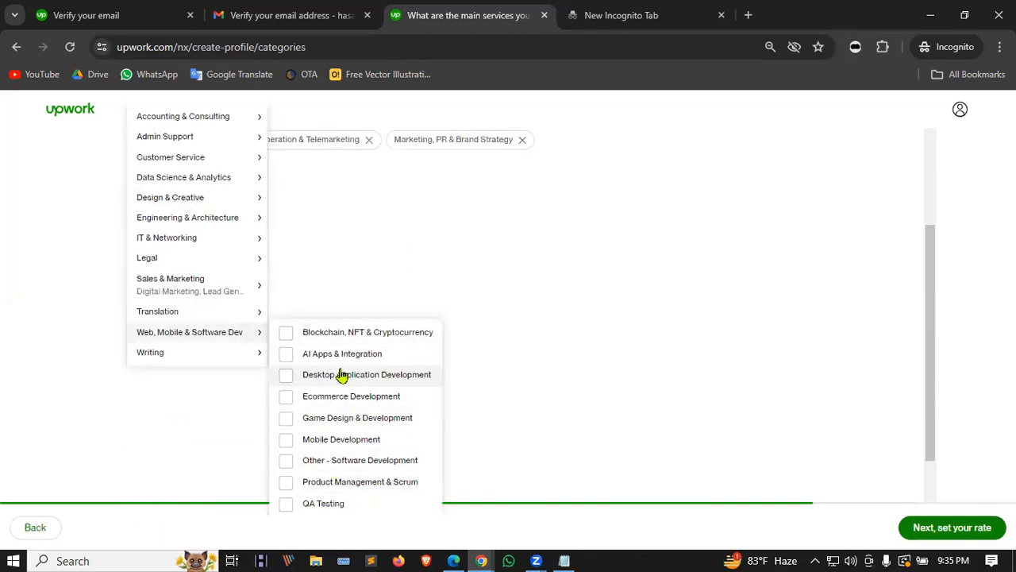
scroll(357, 349, down, 1)
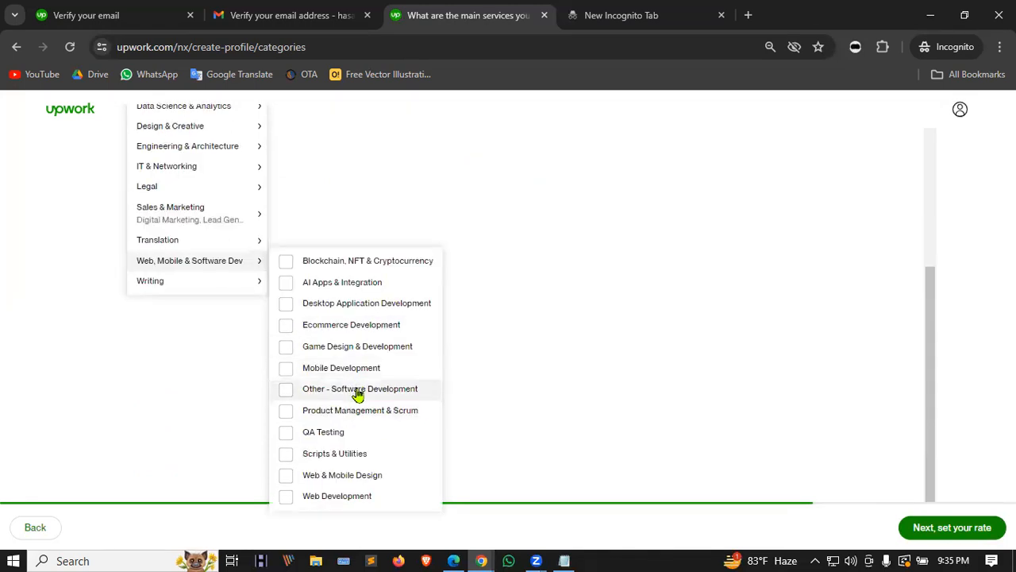
scroll(238, 296, up, 3)
mouse_move(209, 267)
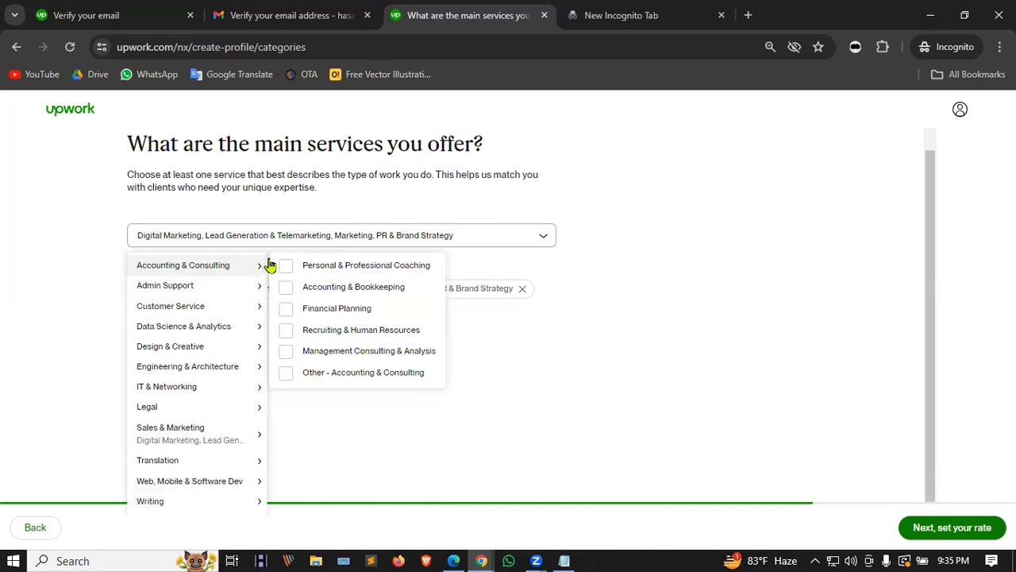
mouse_move(192, 291)
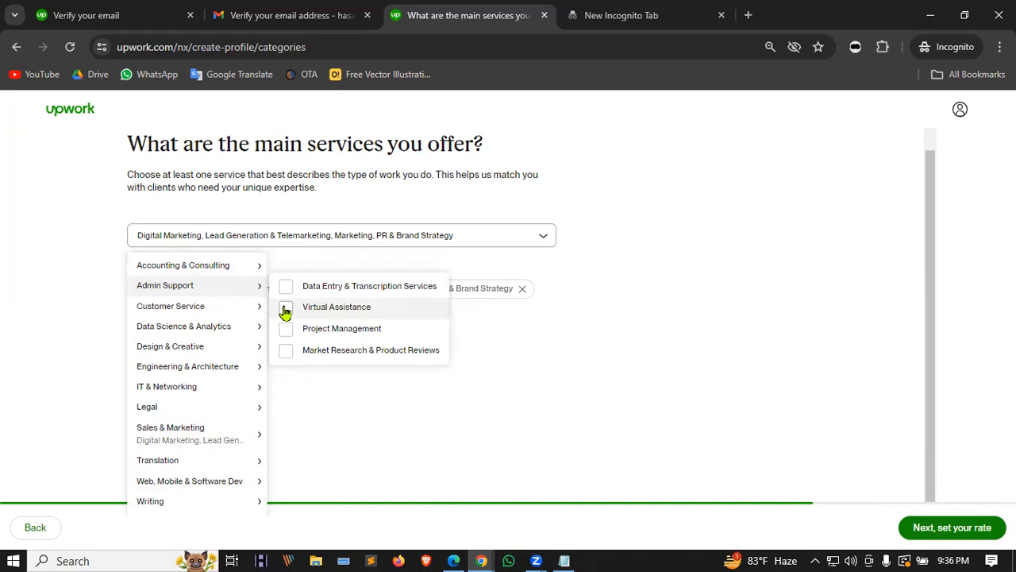
mouse_move(233, 311)
mouse_move(226, 337)
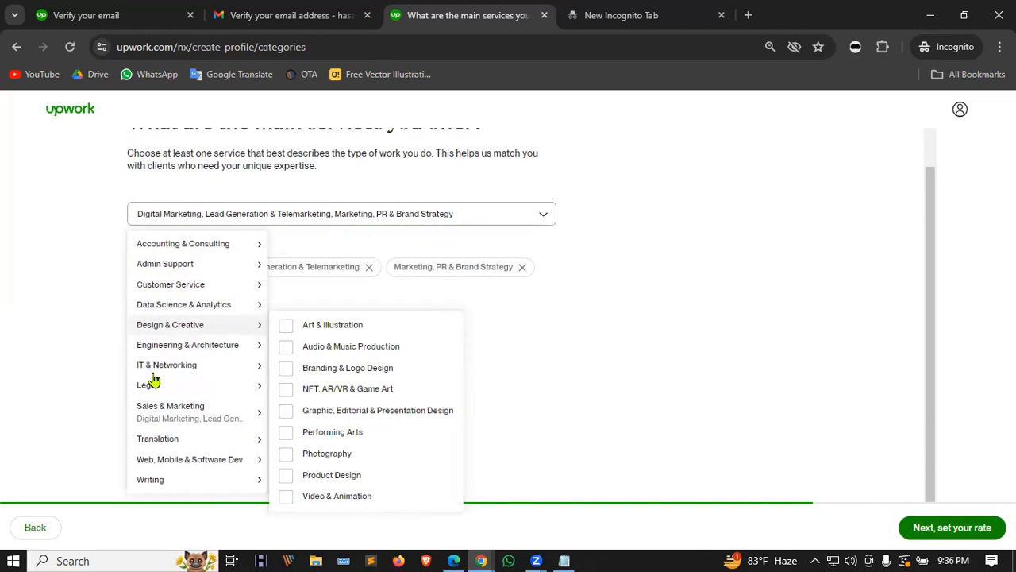
click(540, 356)
Step: Browse the other service categories in the list, then close it to review the choices
click(256, 278)
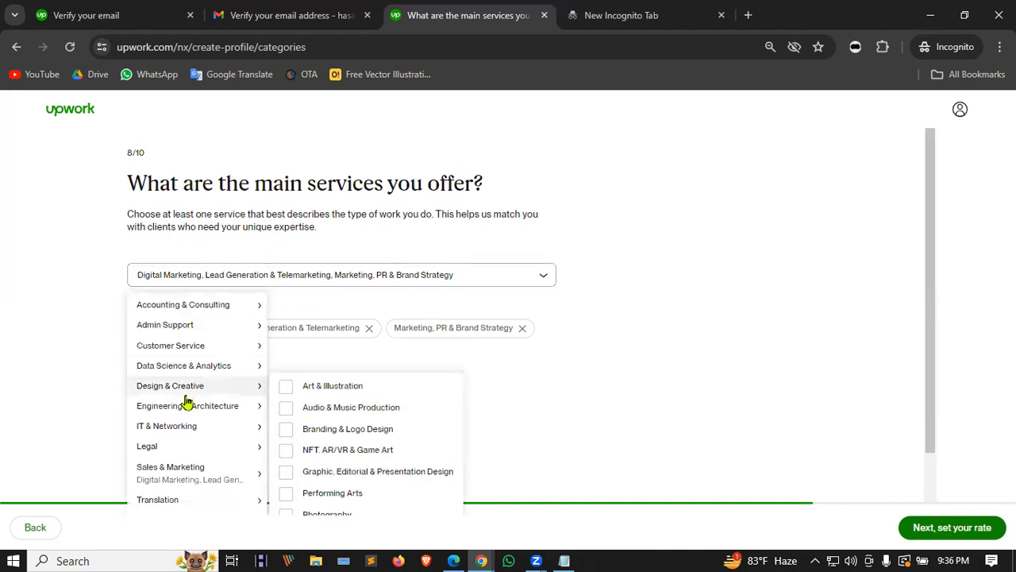
mouse_move(187, 408)
scroll(188, 393, down, 1)
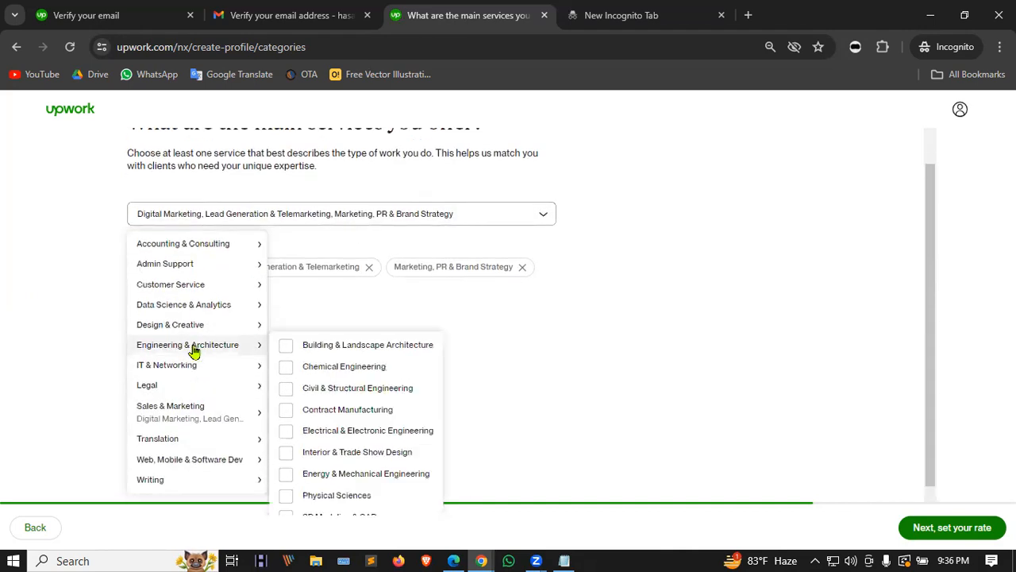
mouse_move(185, 331)
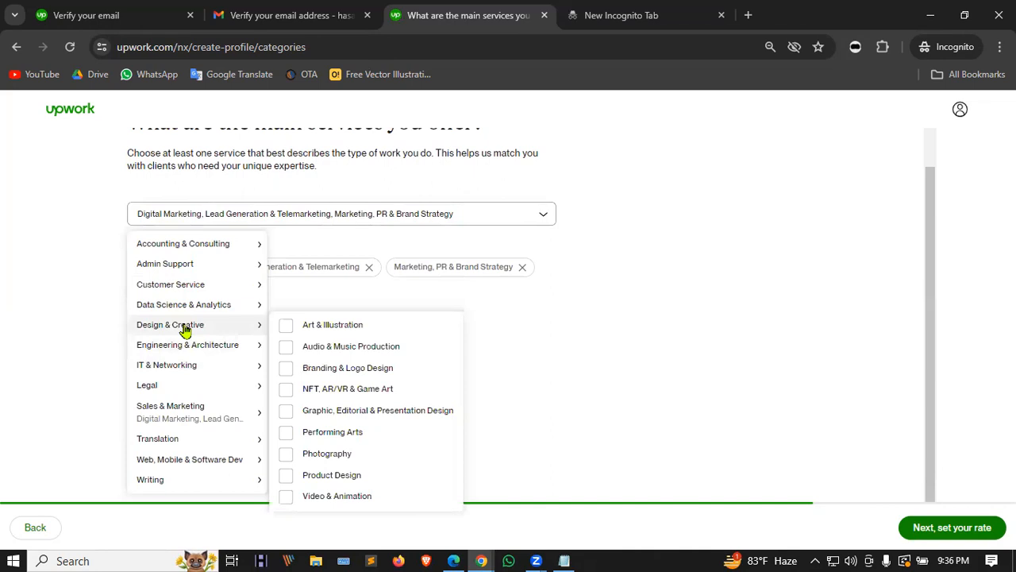
mouse_move(177, 353)
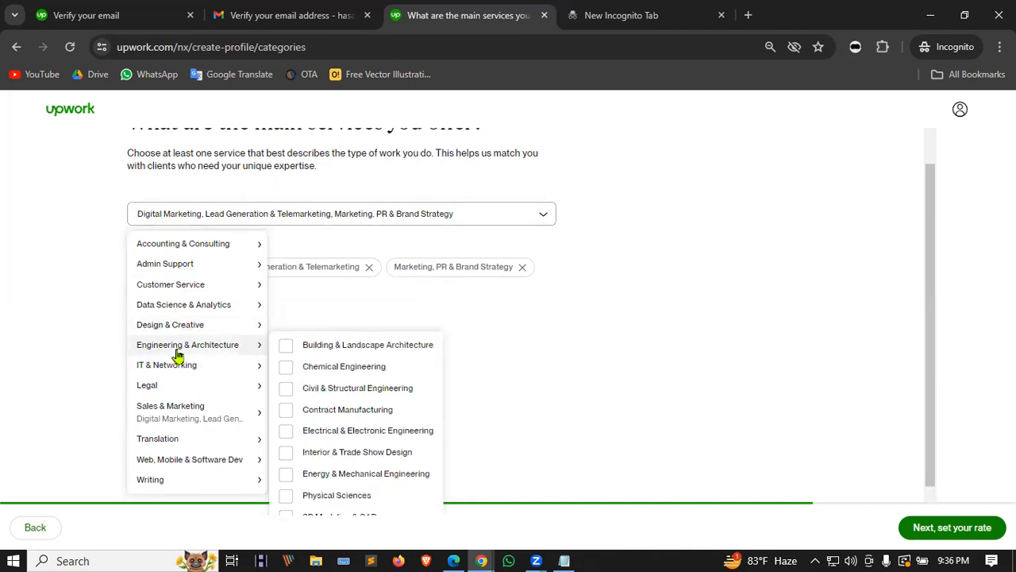
scroll(206, 385, up, 1)
mouse_move(233, 386)
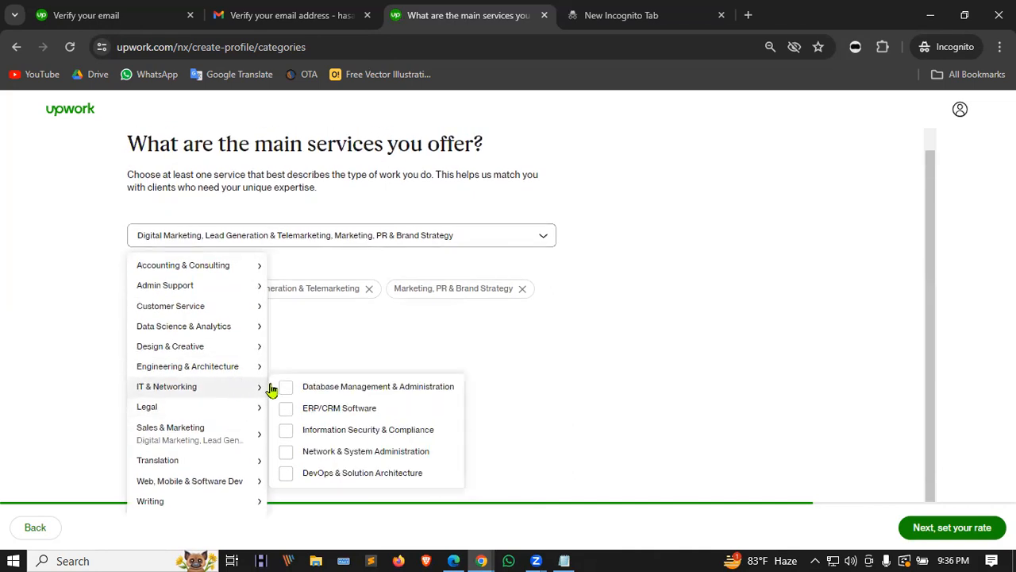
mouse_move(96, 411)
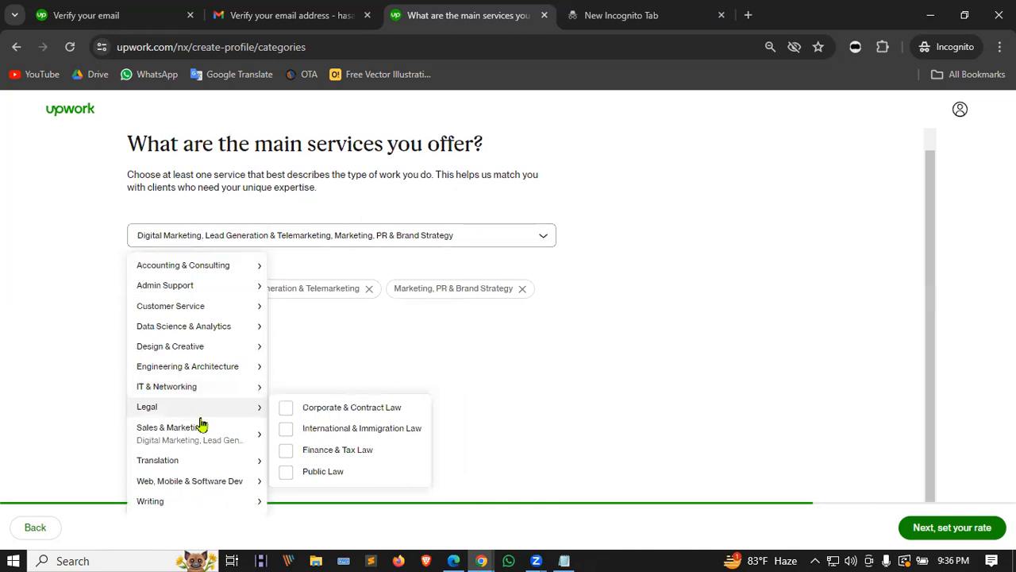
mouse_move(225, 464)
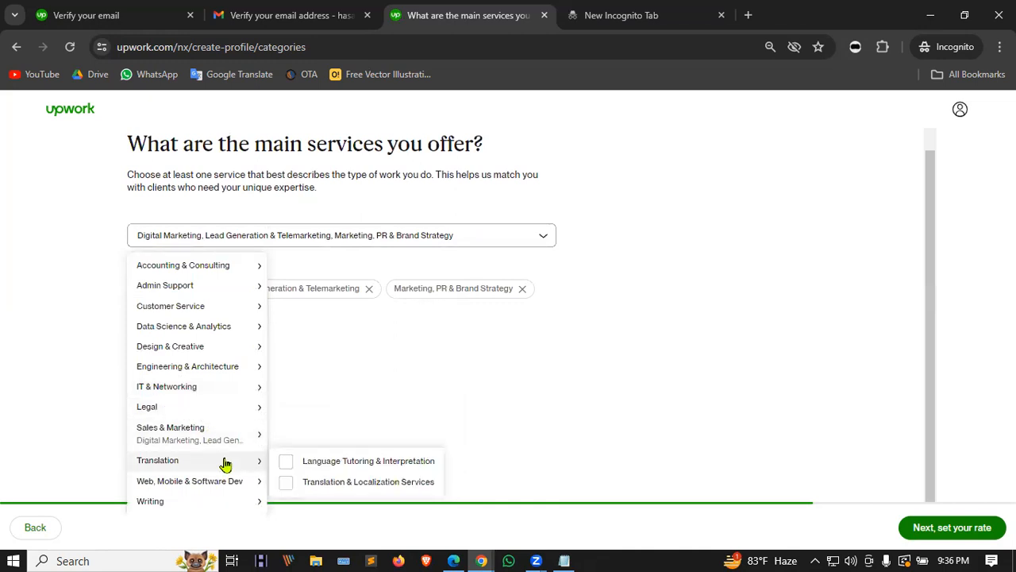
scroll(223, 476, down, 1)
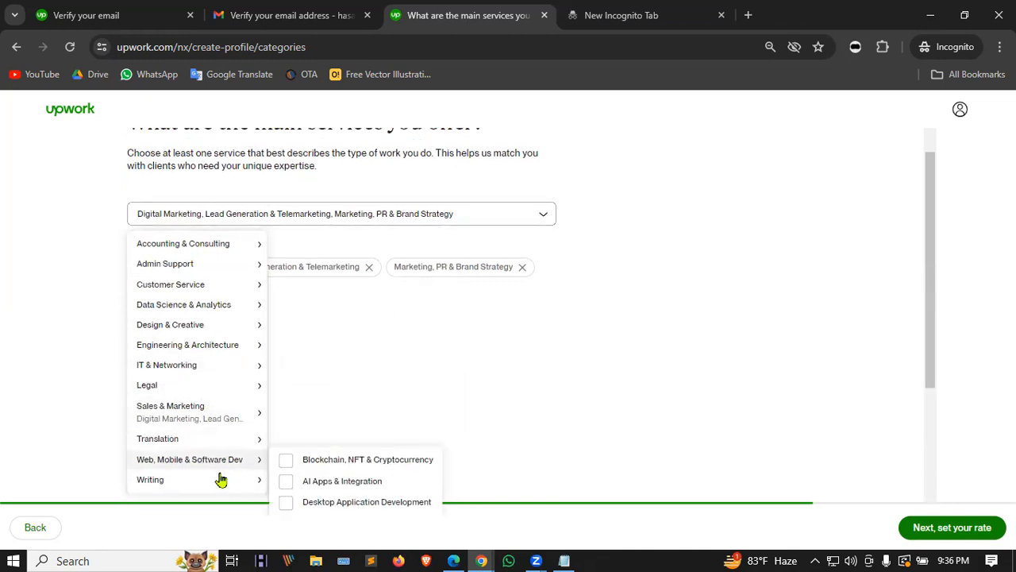
scroll(222, 475, up, 1)
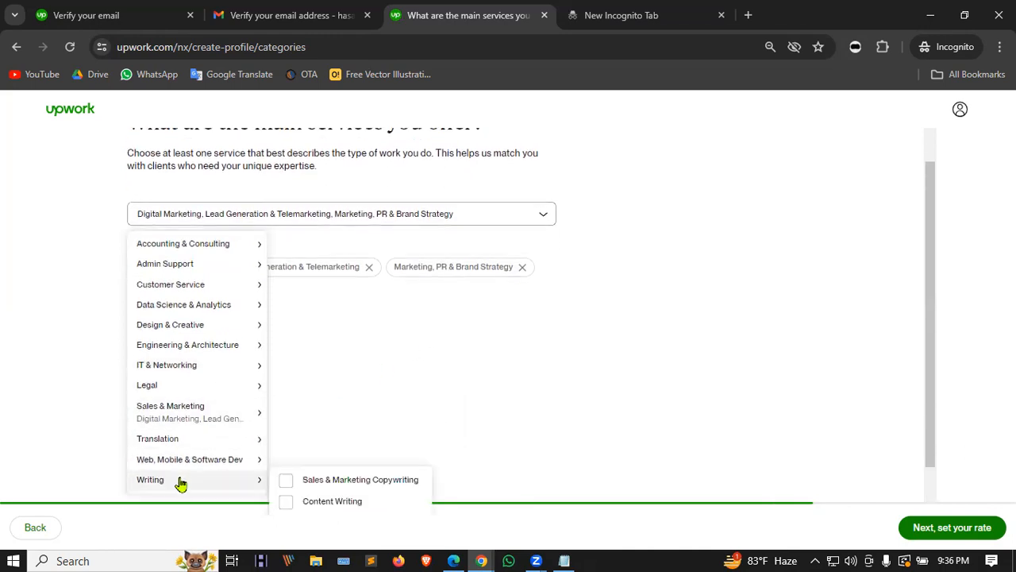
mouse_move(165, 489)
scroll(334, 492, down, 1)
mouse_move(220, 508)
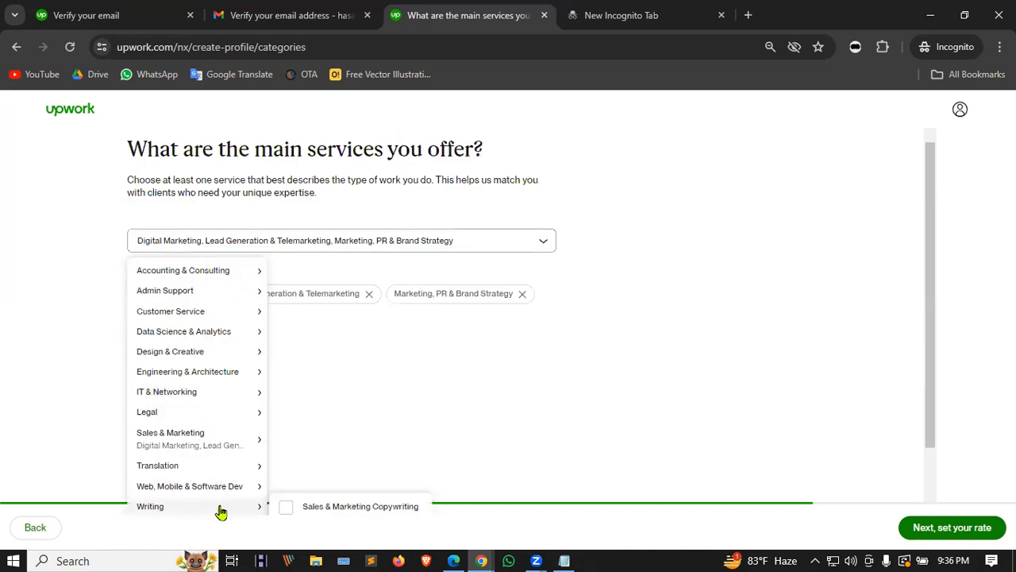
scroll(336, 508, down, 1)
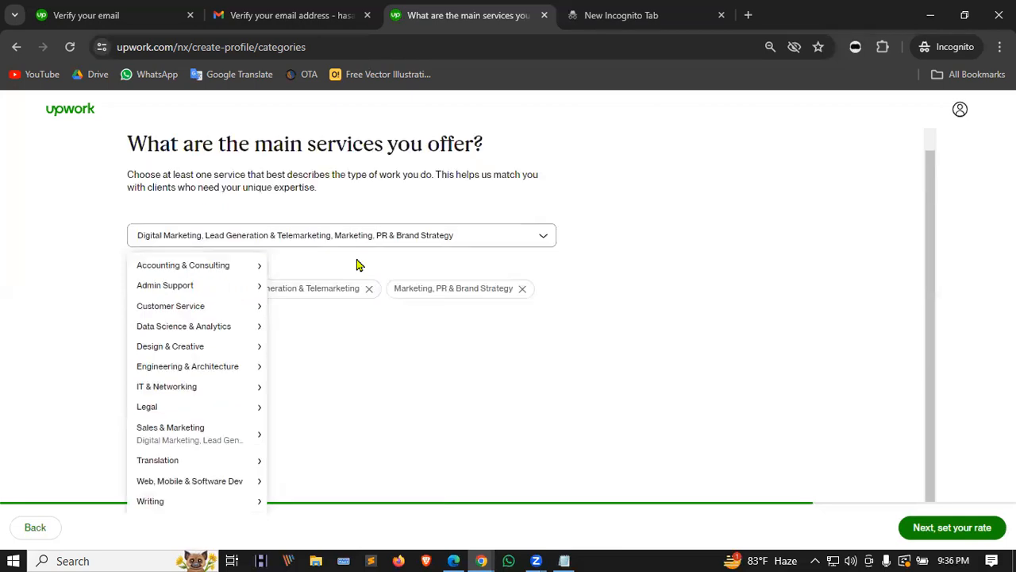
click(343, 361)
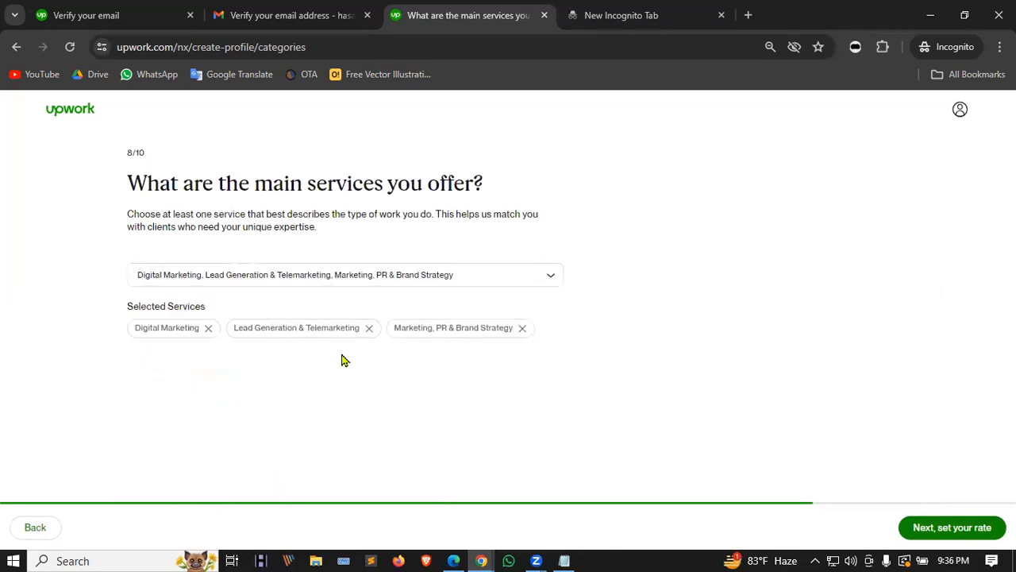
Step: Set the hourly rate to $5.00 and proceed to the photo and location step
click(949, 528)
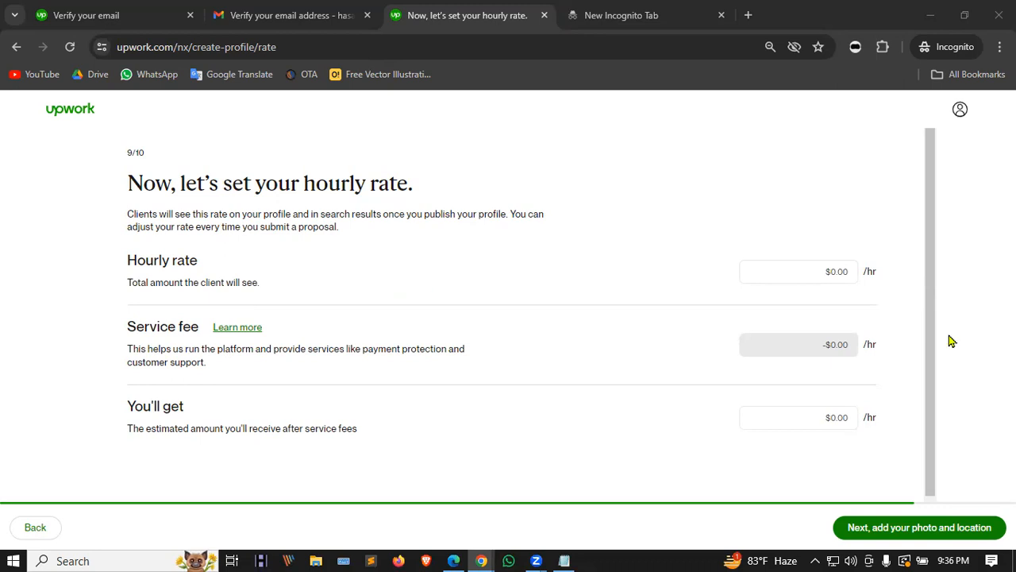
click(834, 270)
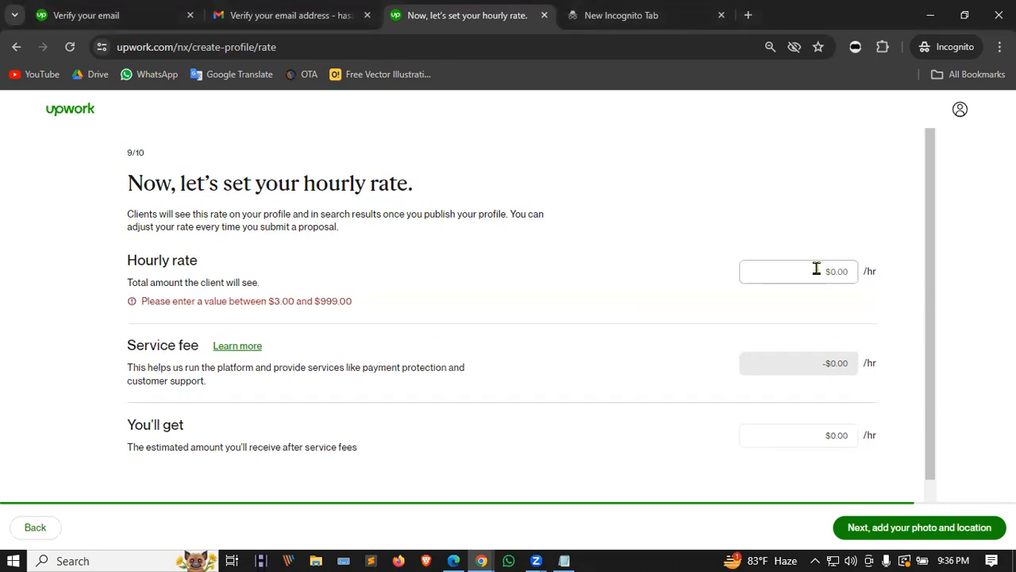
text(5)
click(812, 234)
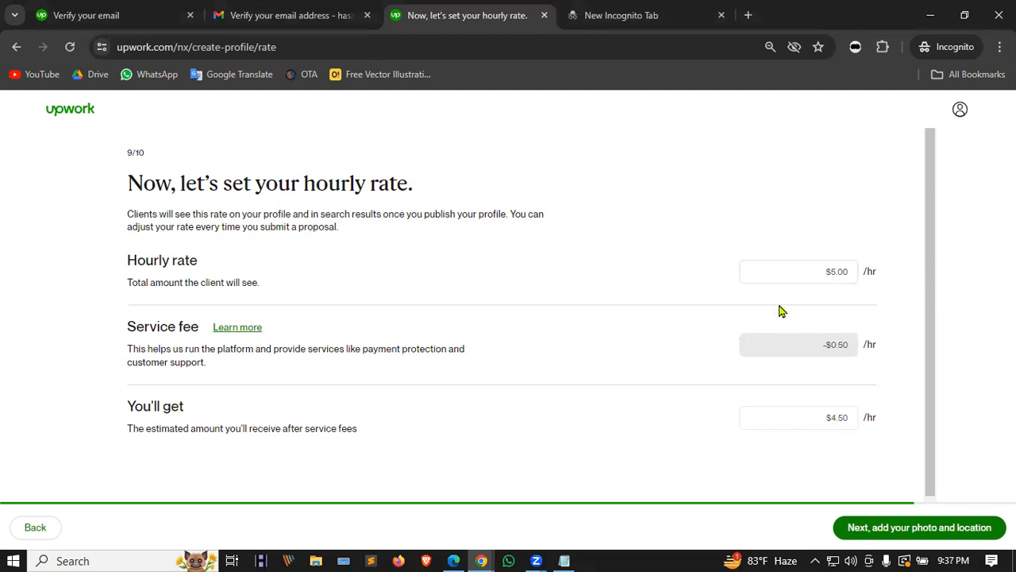
scroll(769, 334, down, 1)
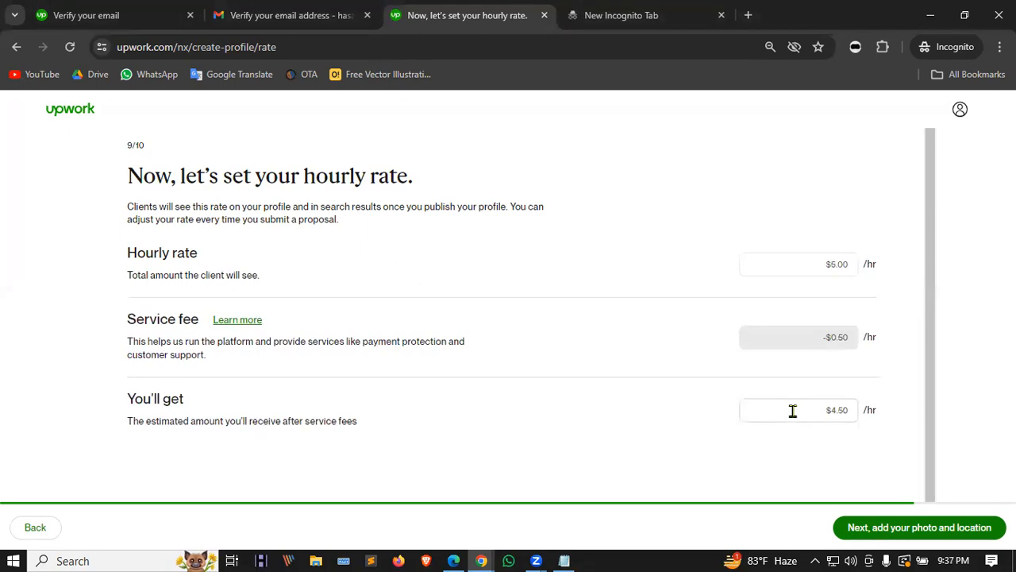
click(884, 532)
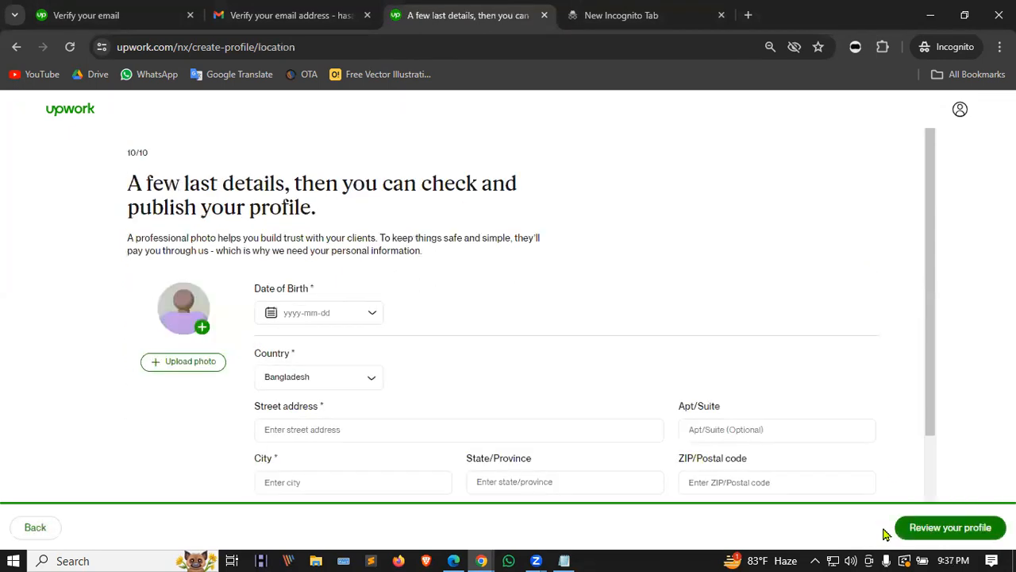
Step: Check the final details page and reopen the Date of Birth calendar at Jan 2004
click(367, 320)
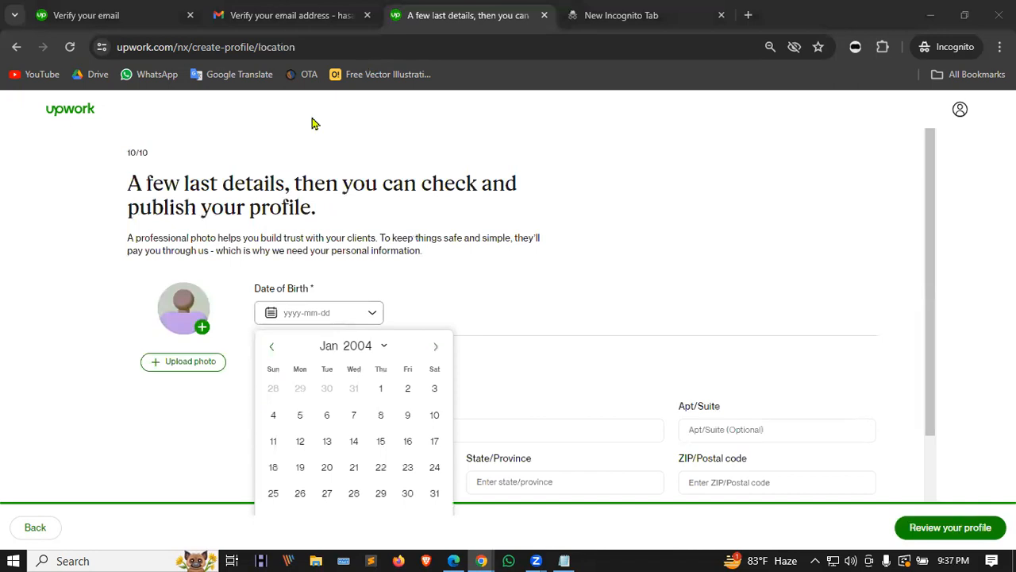
click(469, 292)
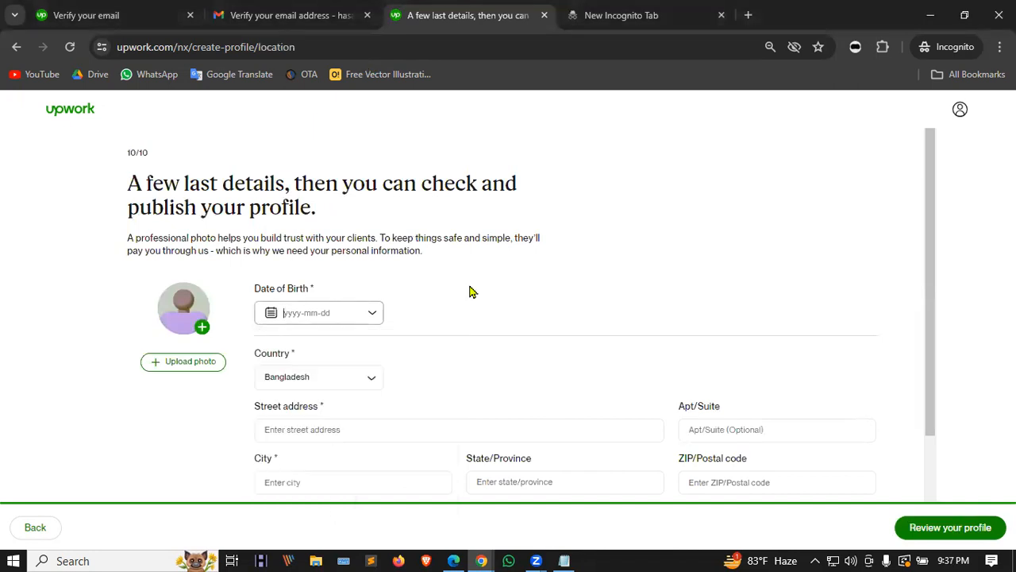
scroll(469, 293, down, 2)
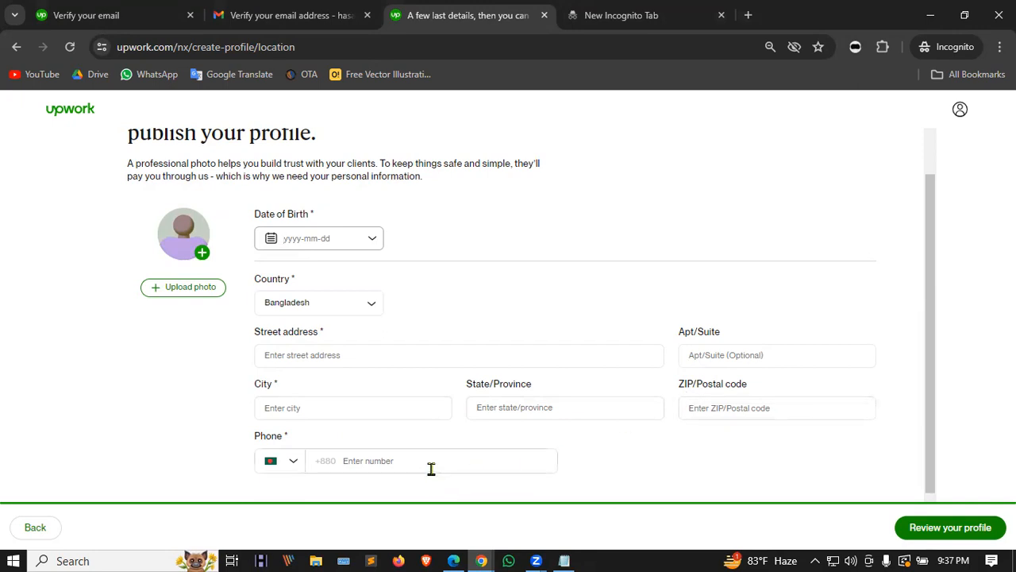
scroll(347, 347, down, 1)
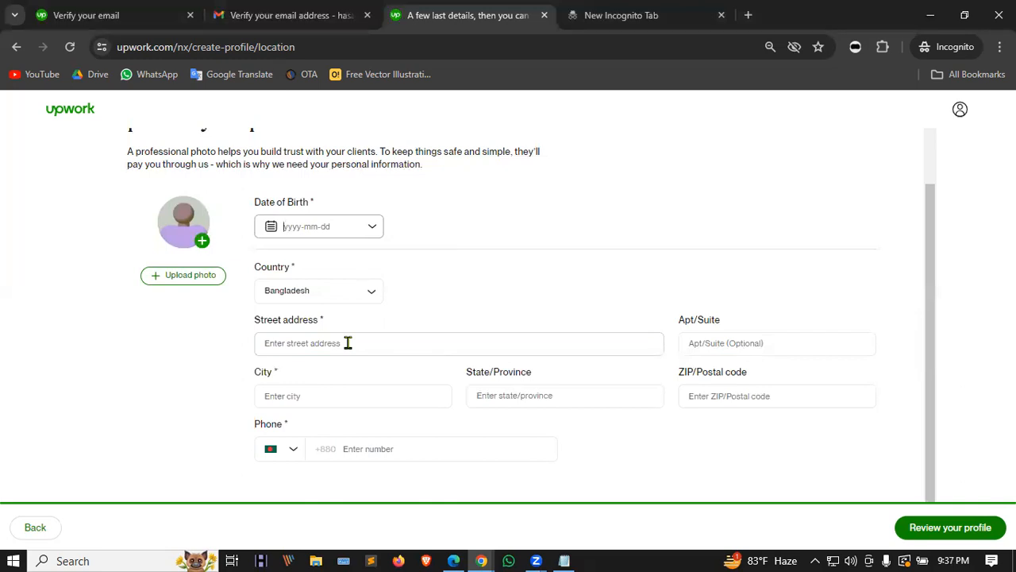
click(956, 66)
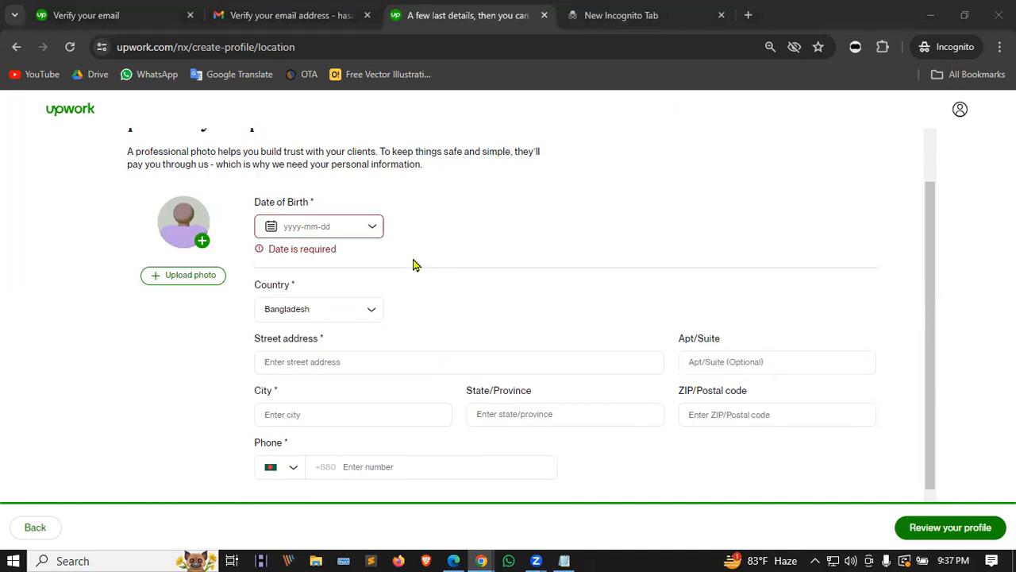
click(371, 229)
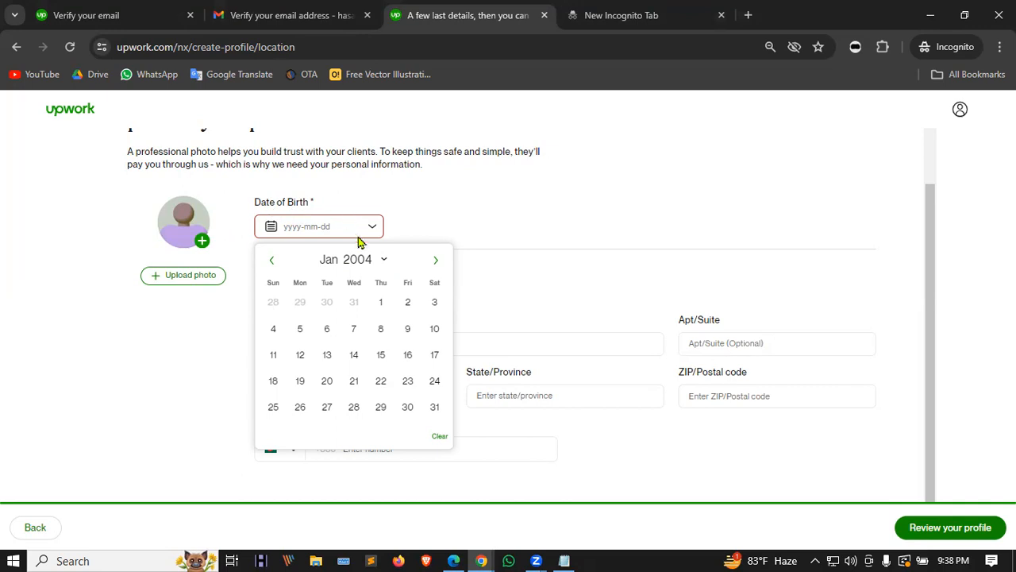
click(373, 264)
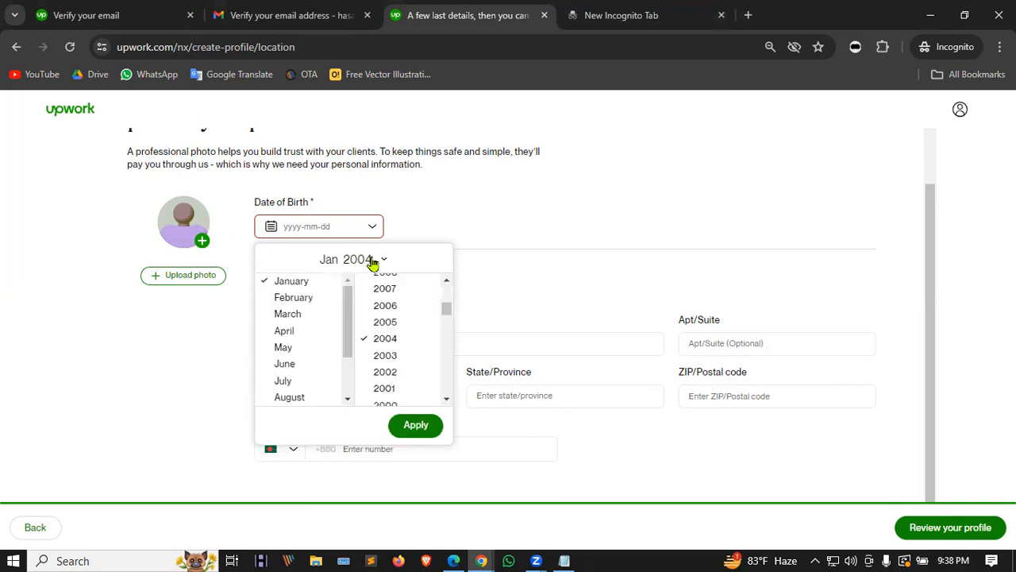
scroll(401, 350, up, 2)
scroll(401, 348, up, 2)
scroll(413, 349, down, 5)
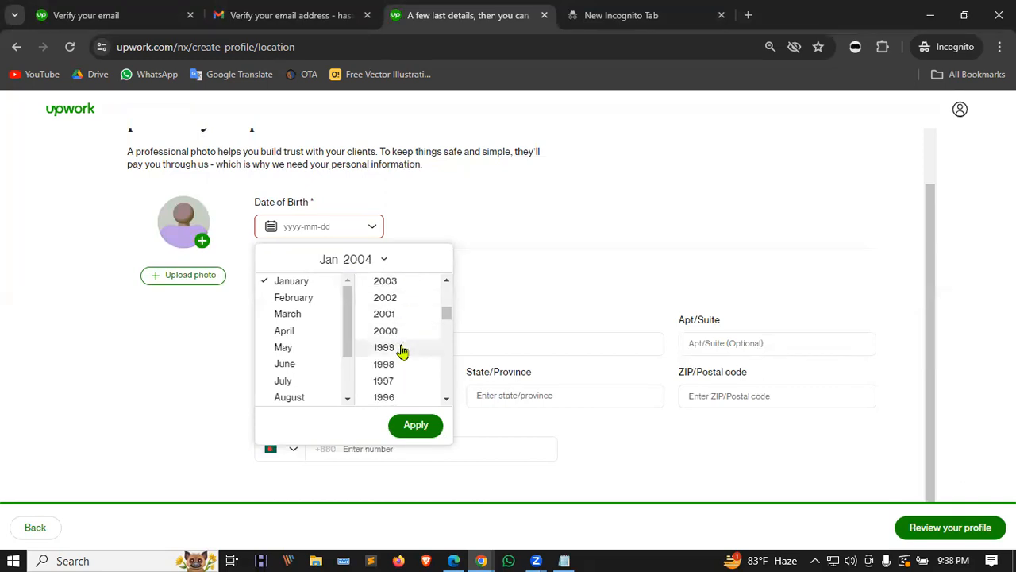
click(400, 283)
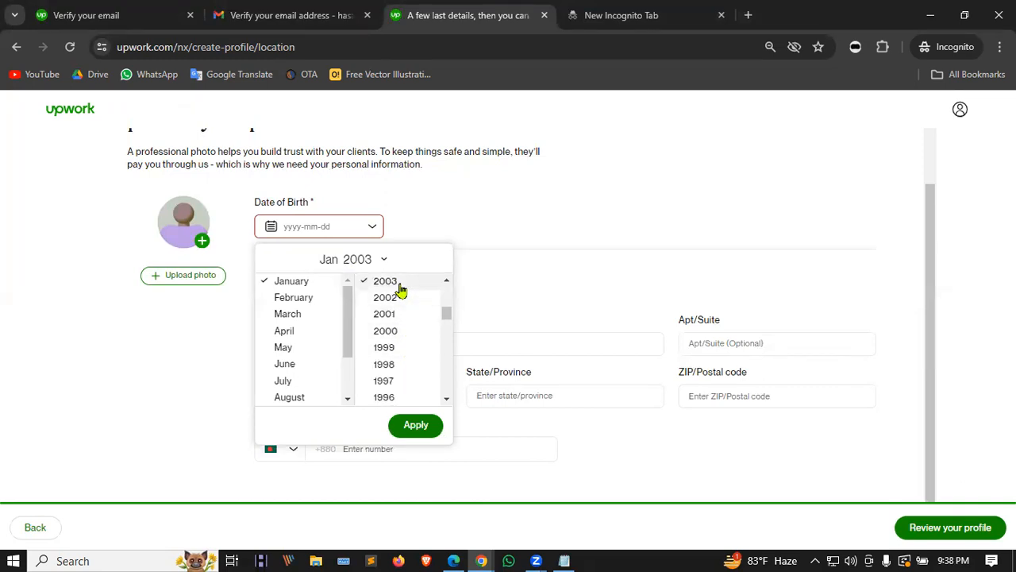
scroll(311, 349, down, 2)
click(309, 367)
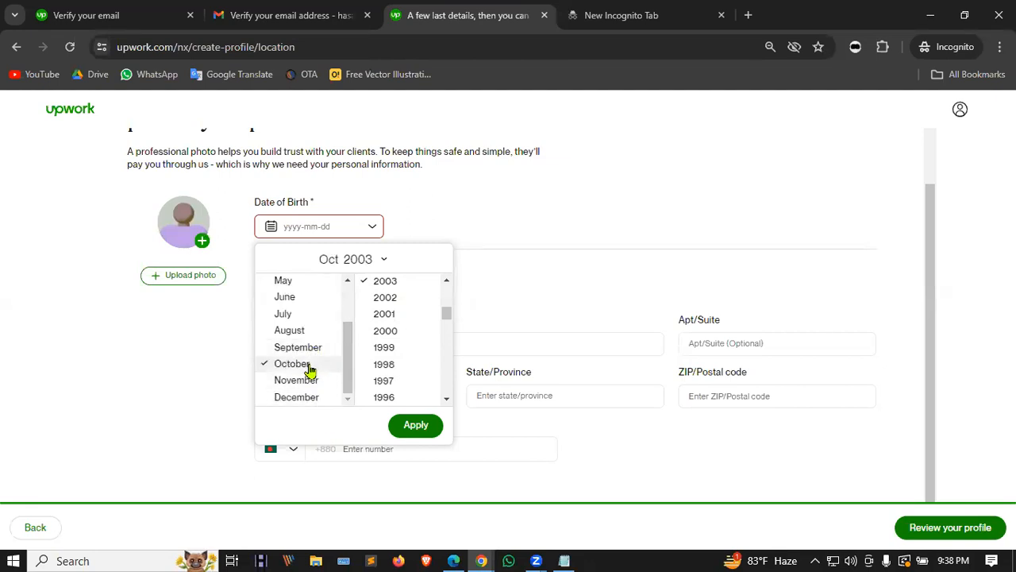
scroll(312, 336, up, 2)
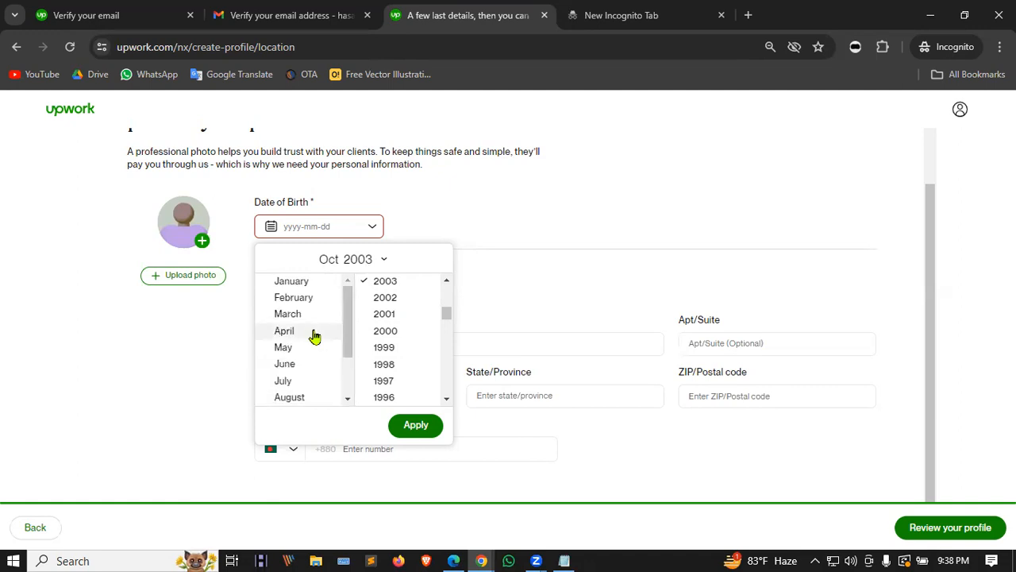
scroll(313, 336, down, 2)
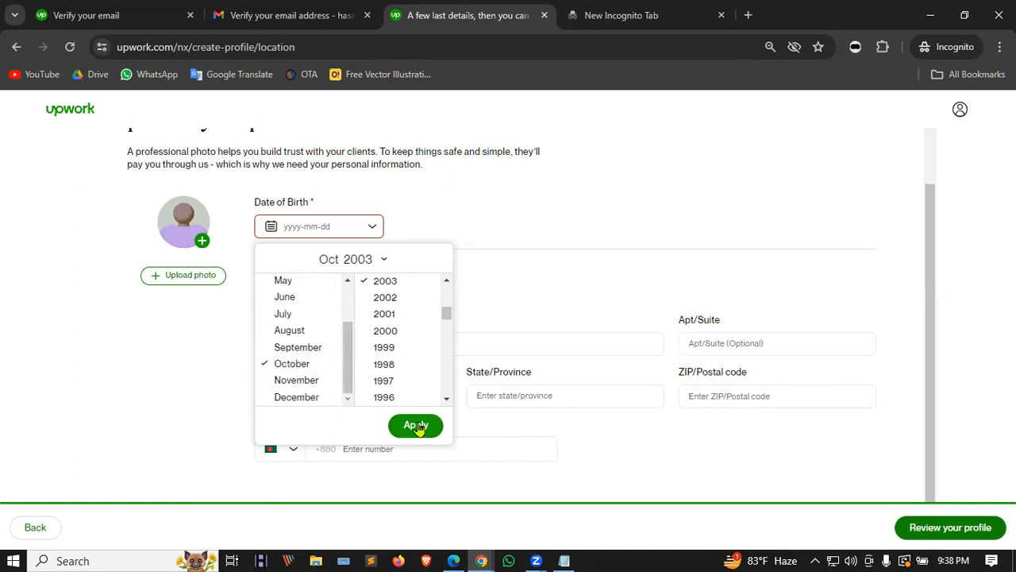
scroll(386, 358, up, 3)
scroll(386, 357, down, 3)
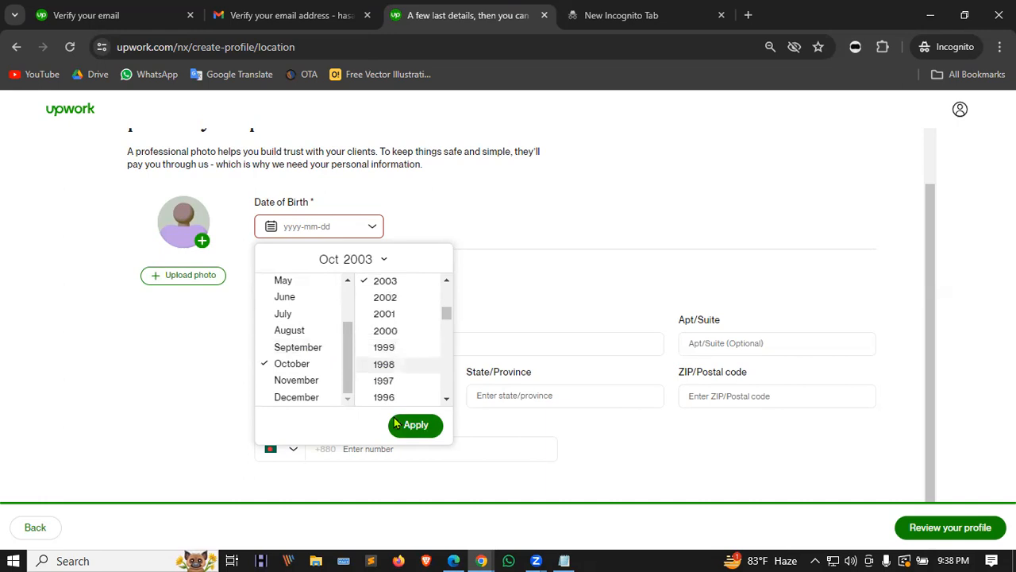
click(411, 426)
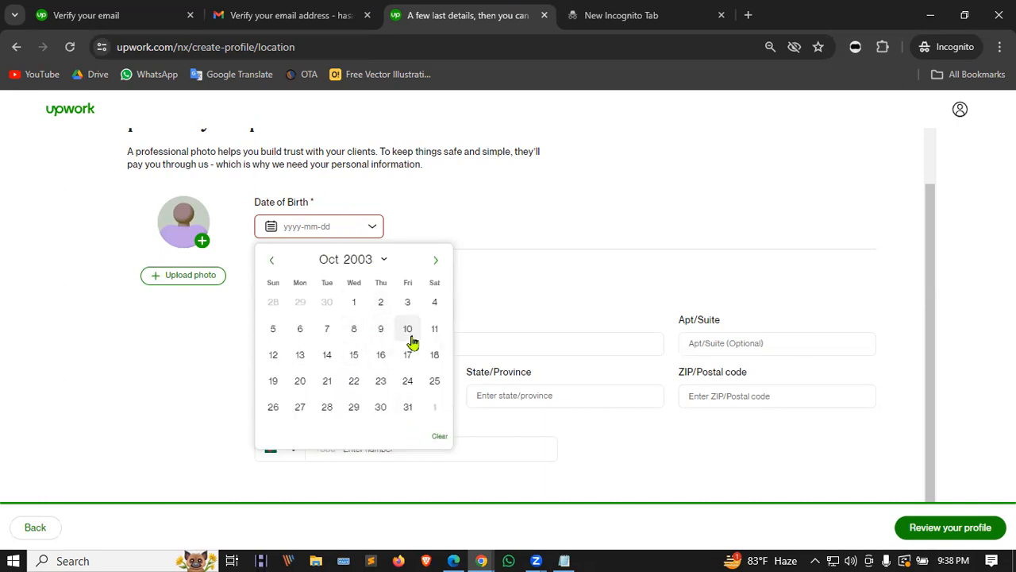
click(300, 384)
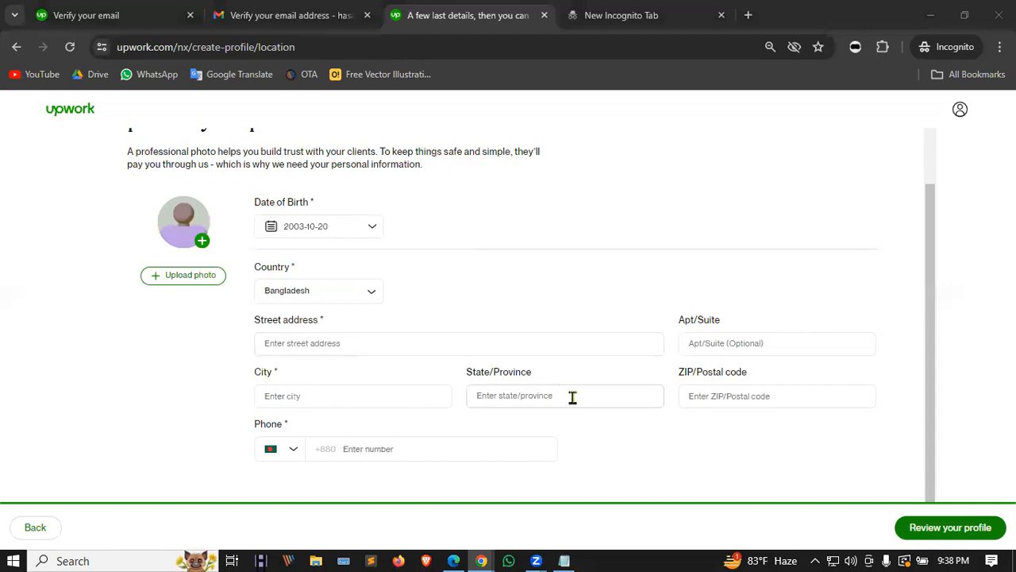
Step: Fill in the street address, city with its suggested state, and the ZIP code
click(329, 343)
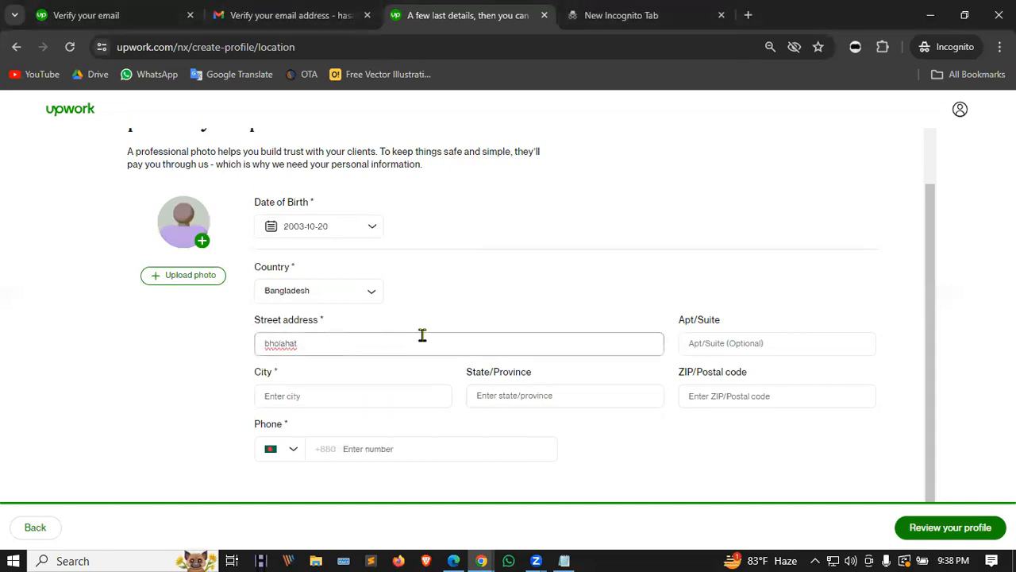
click(361, 399)
click(990, 287)
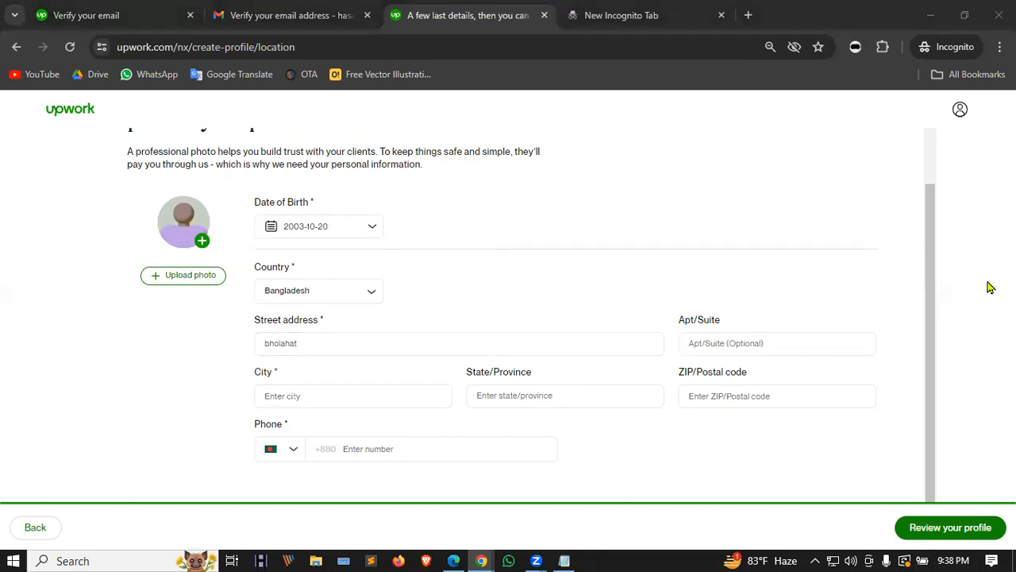
click(329, 393)
text(chapai Nawabganj)
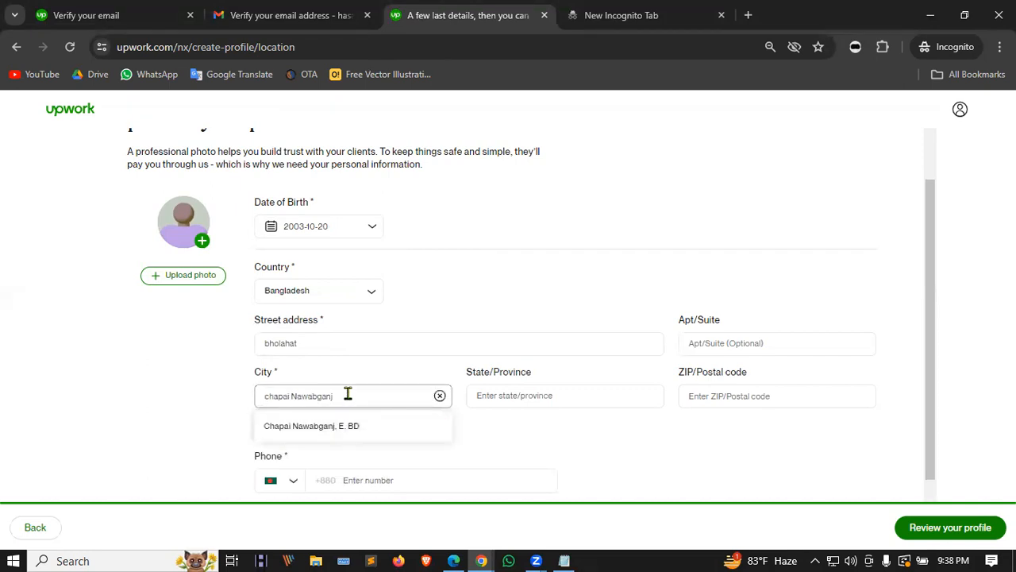
click(295, 427)
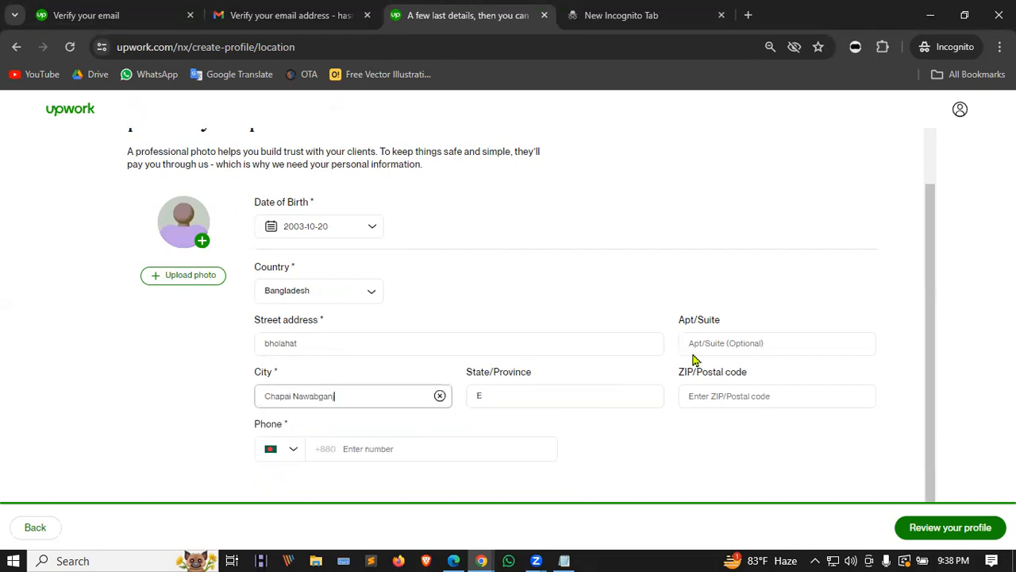
key(alt+Tab)
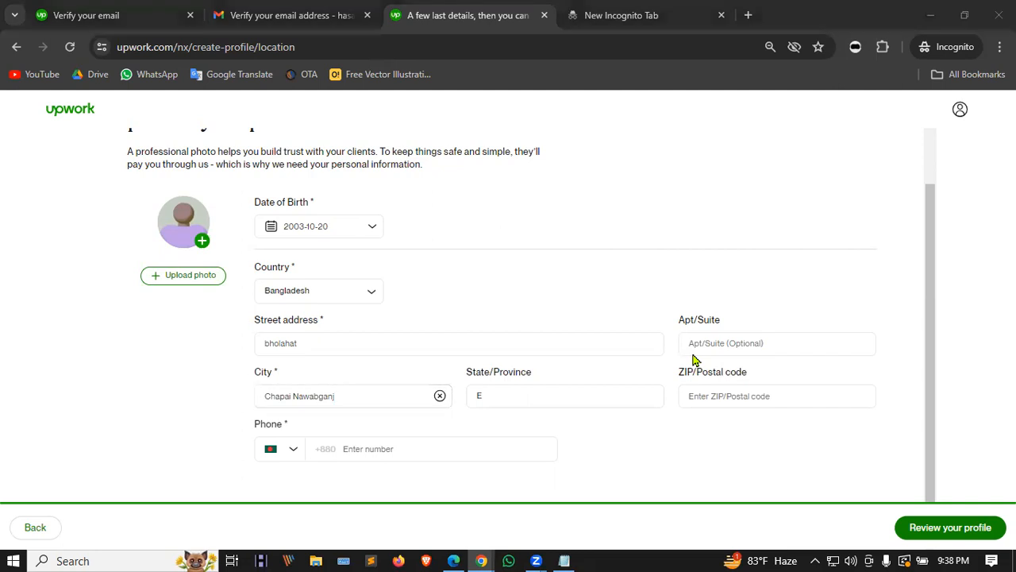
click(703, 394)
text(6320)
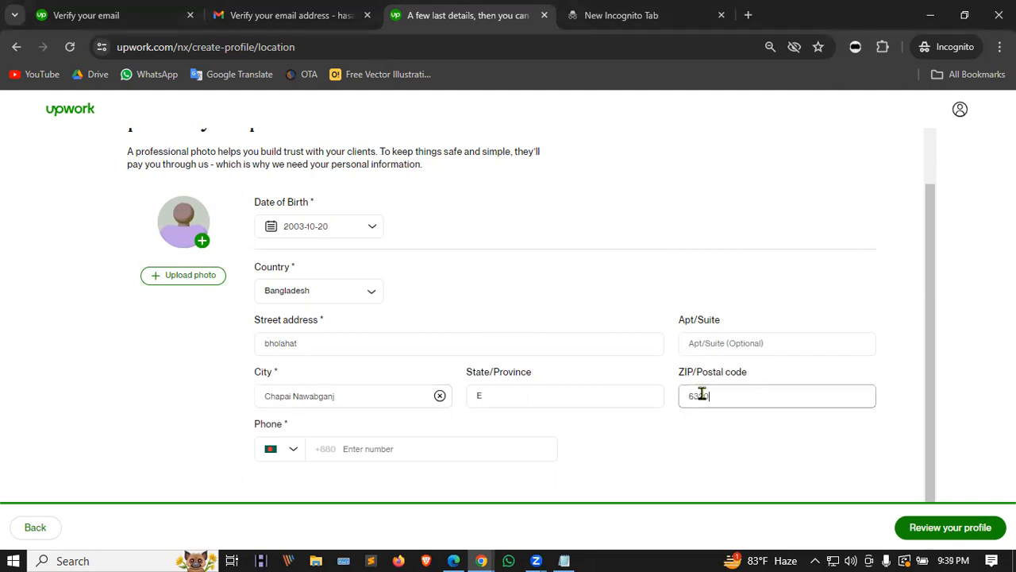
Step: Paste the phone number into the Phone field
click(346, 452)
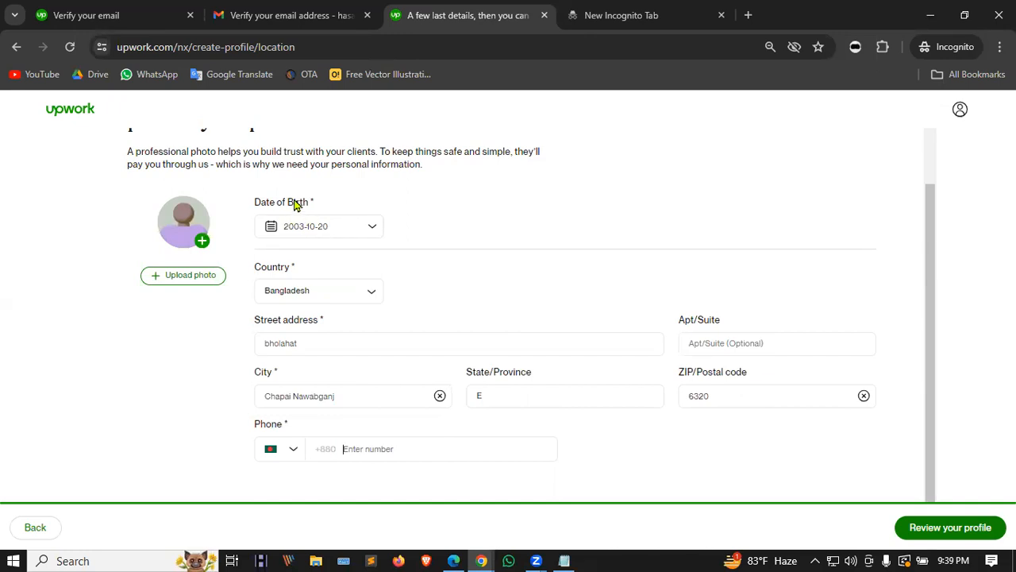
click(497, 208)
click(346, 449)
key(ctrl+v)
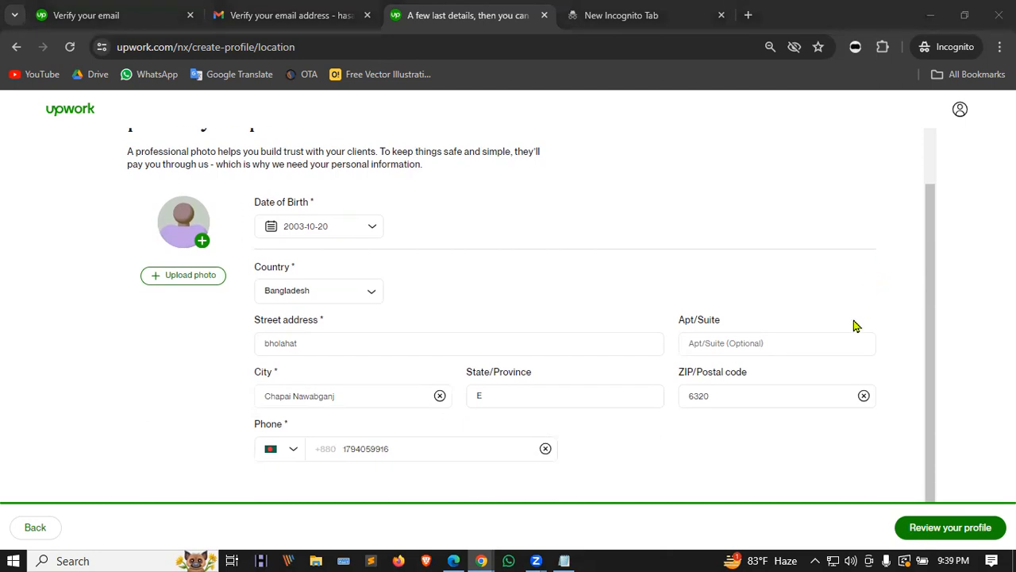
scroll(855, 325, up, 1)
scroll(787, 270, down, 1)
click(342, 452)
click(390, 450)
click(316, 559)
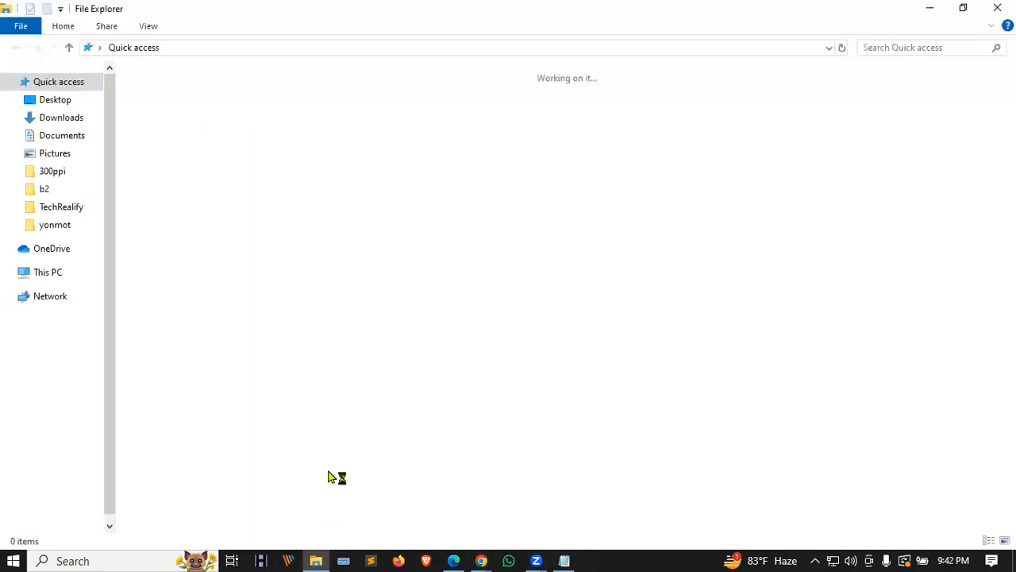
click(67, 117)
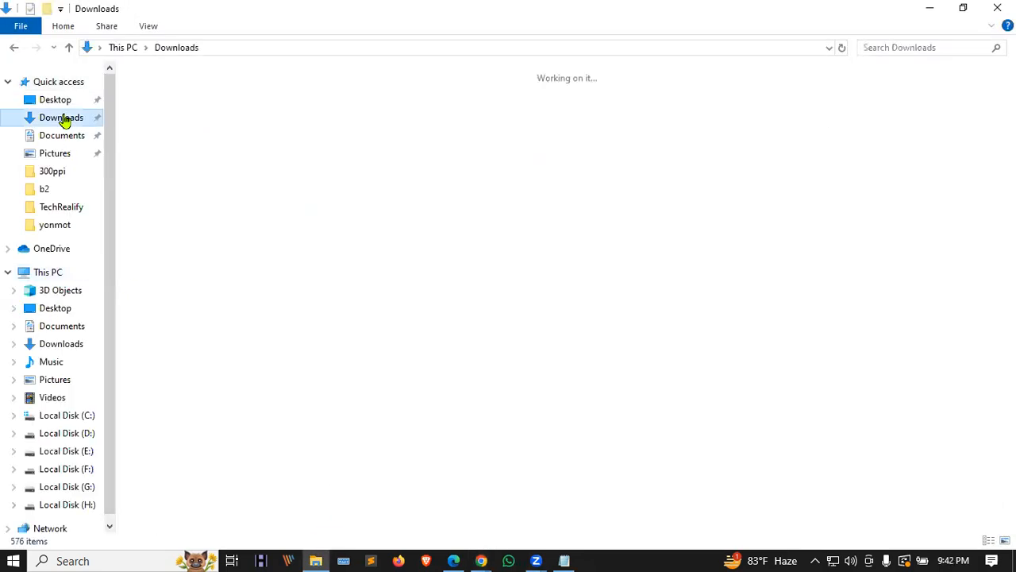
scroll(463, 352, down, 5)
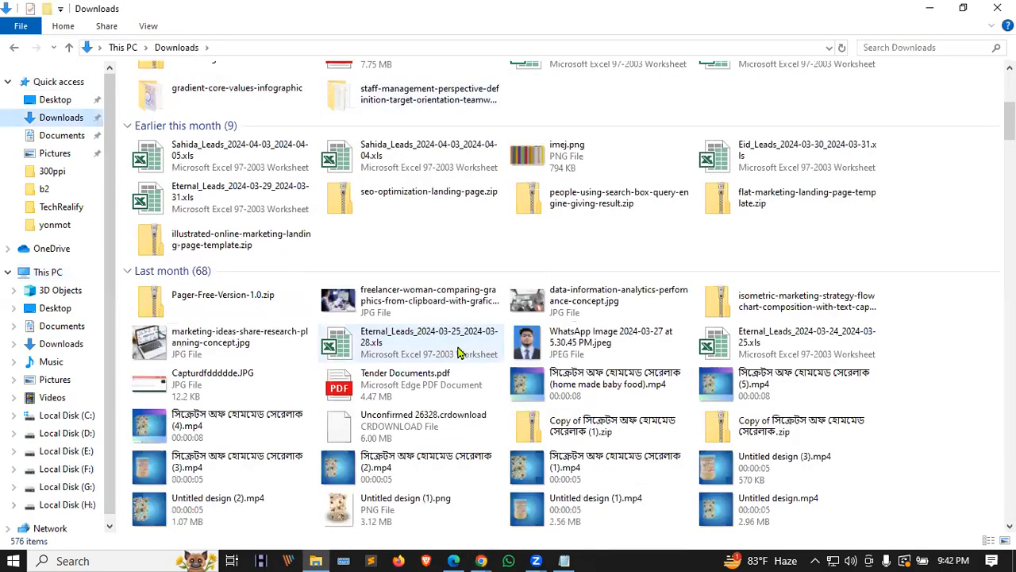
scroll(469, 350, down, 3)
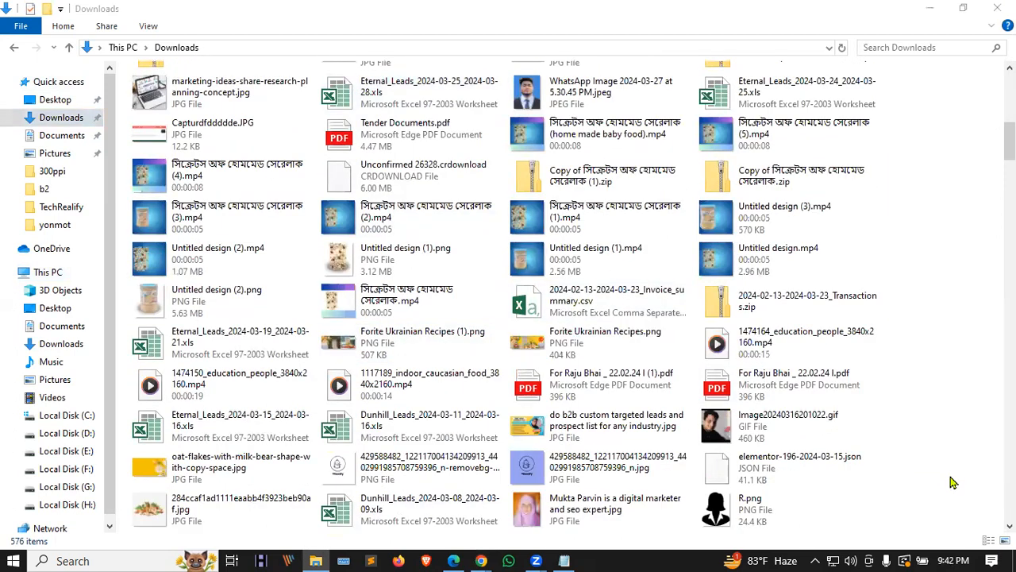
click(807, 433)
double_click(807, 432)
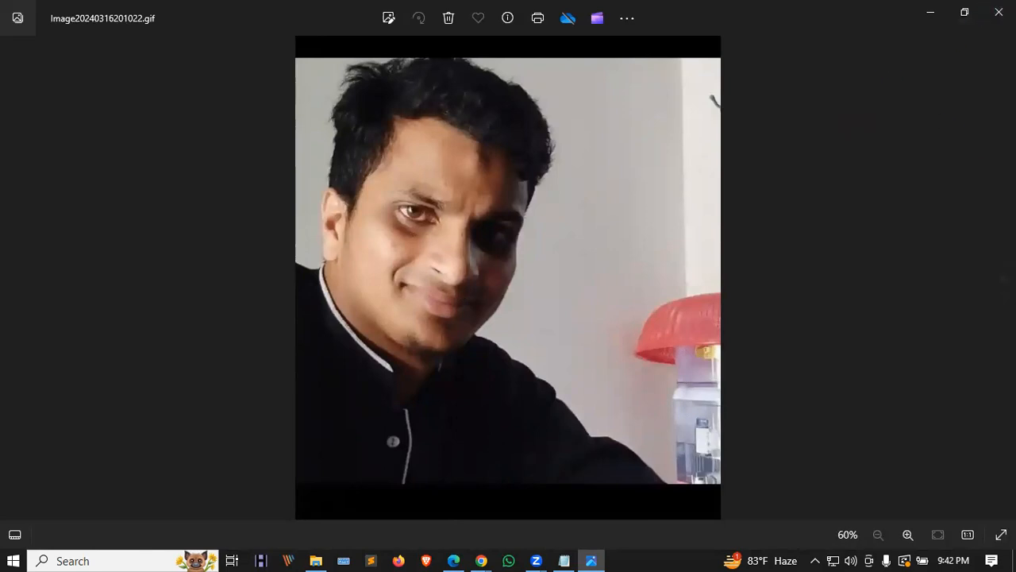
click(998, 12)
scroll(400, 406, down, 6)
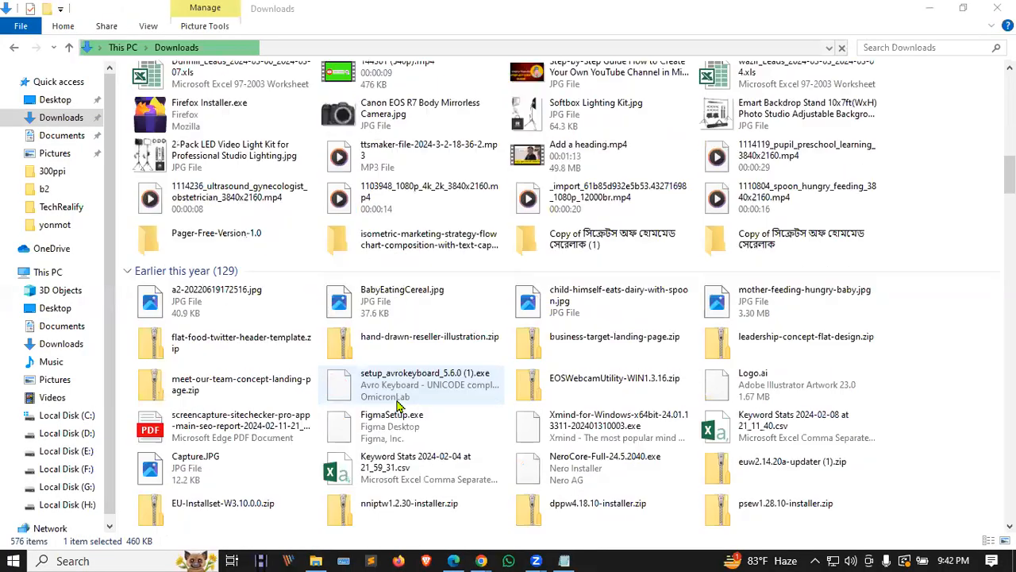
scroll(400, 406, up, 3)
scroll(399, 406, up, 6)
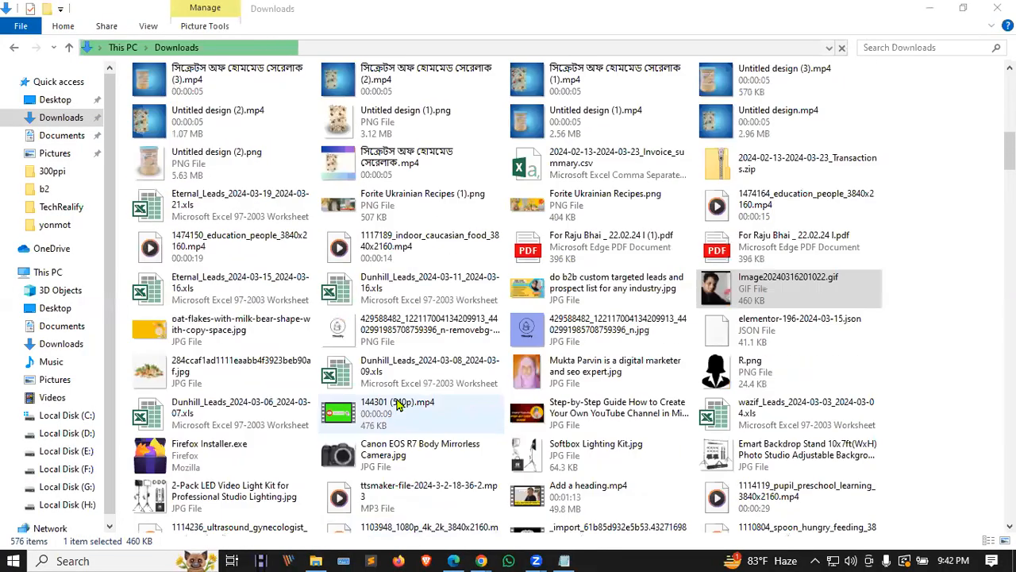
scroll(525, 448, up, 5)
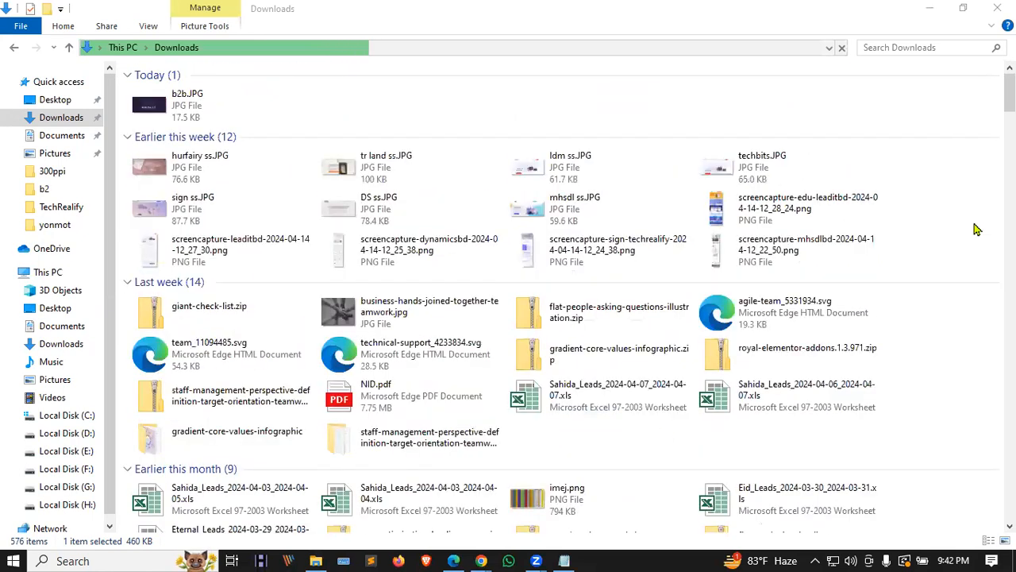
scroll(529, 341, down, 5)
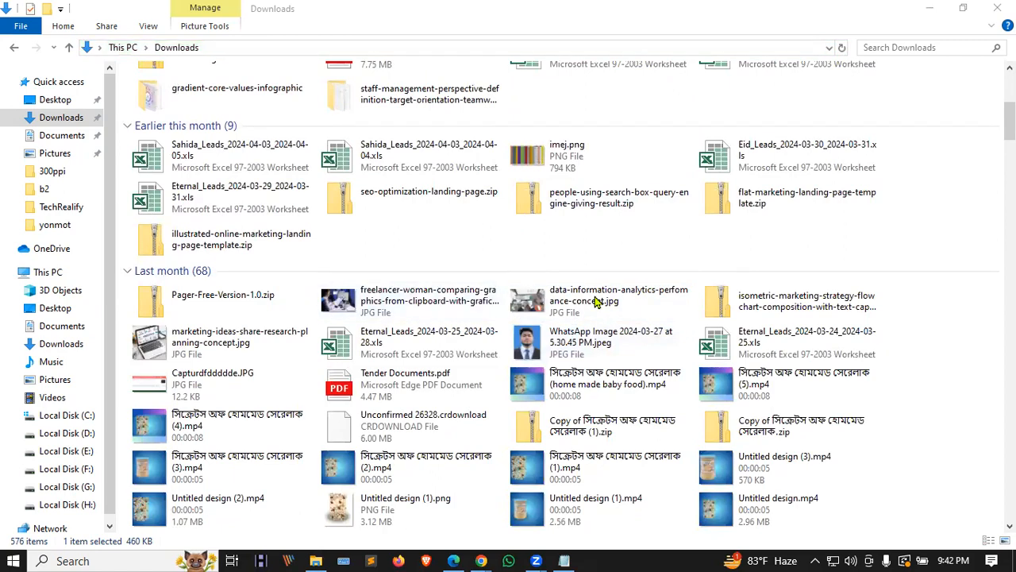
scroll(497, 278, down, 10)
scroll(496, 278, up, 15)
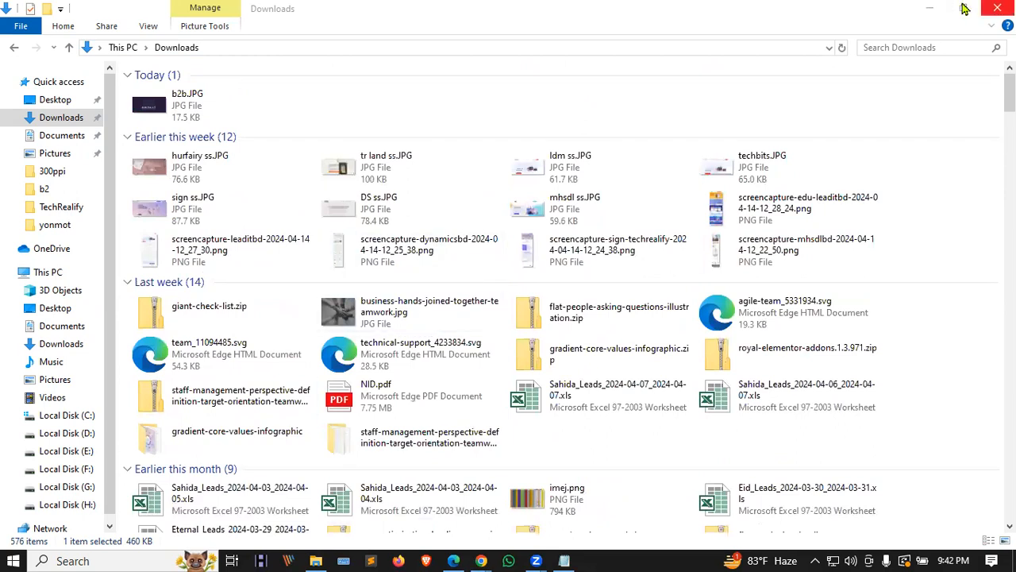
click(931, 8)
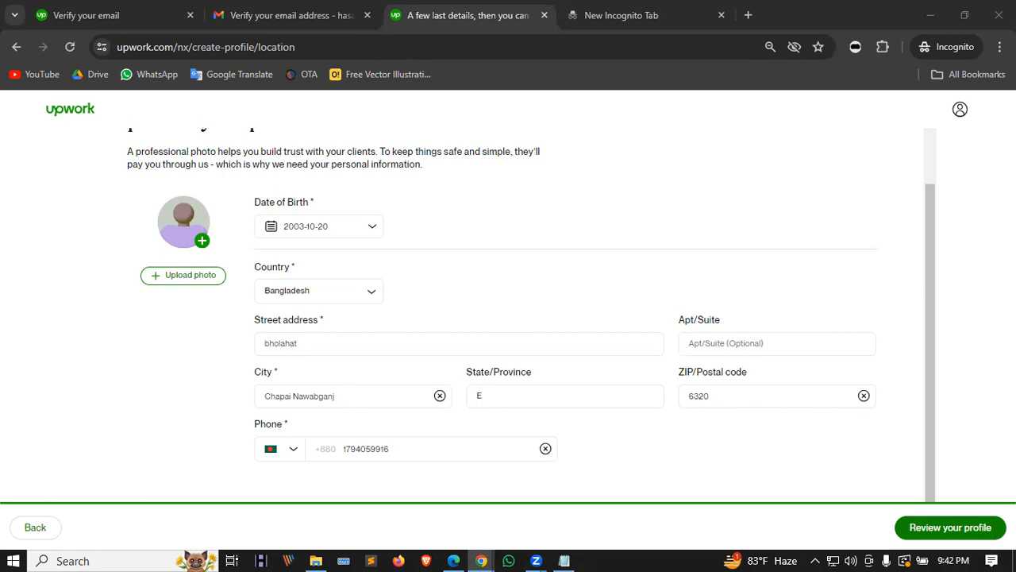
click(454, 560)
click(866, 82)
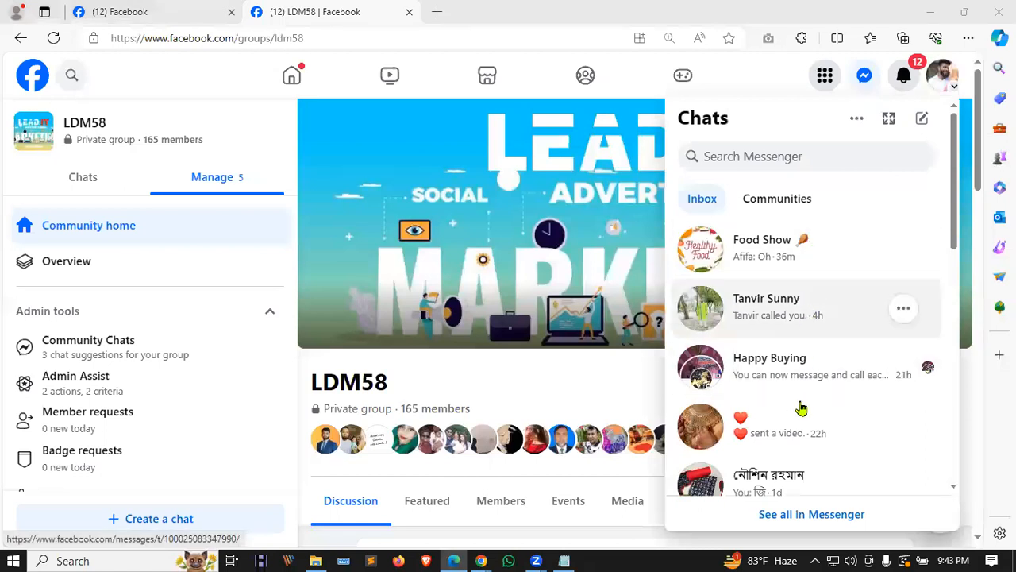
click(864, 77)
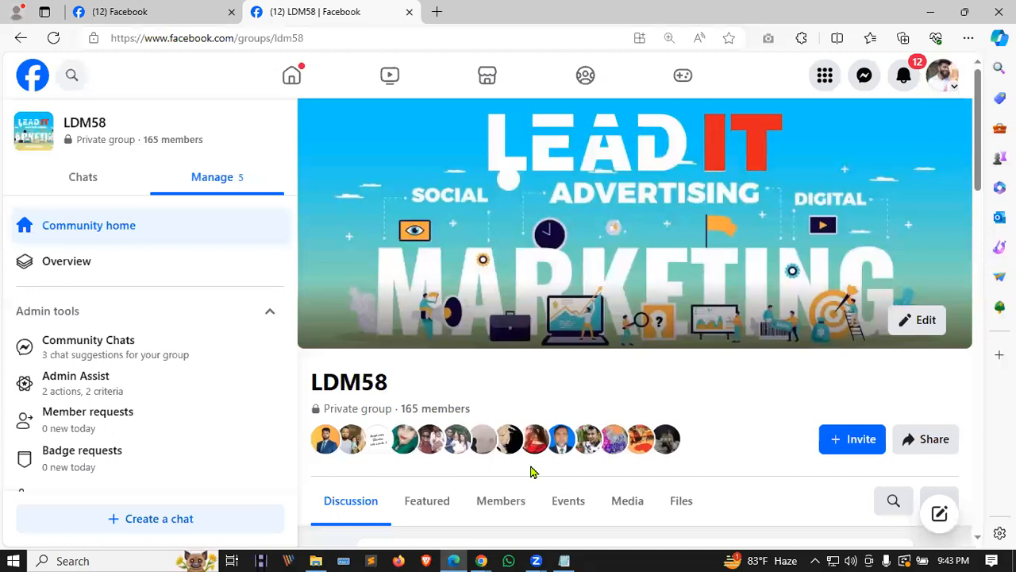
mouse_move(536, 558)
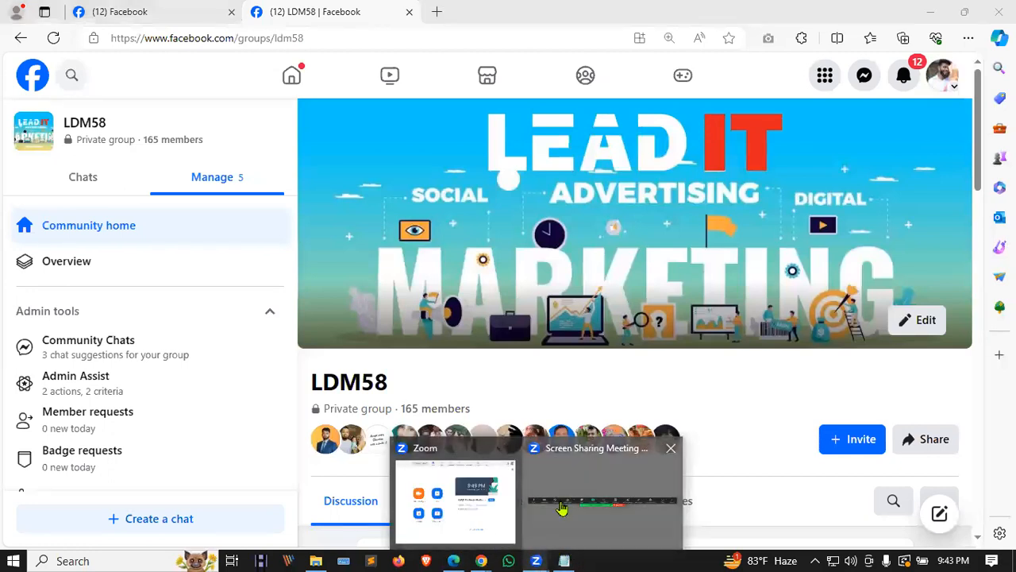
mouse_move(482, 560)
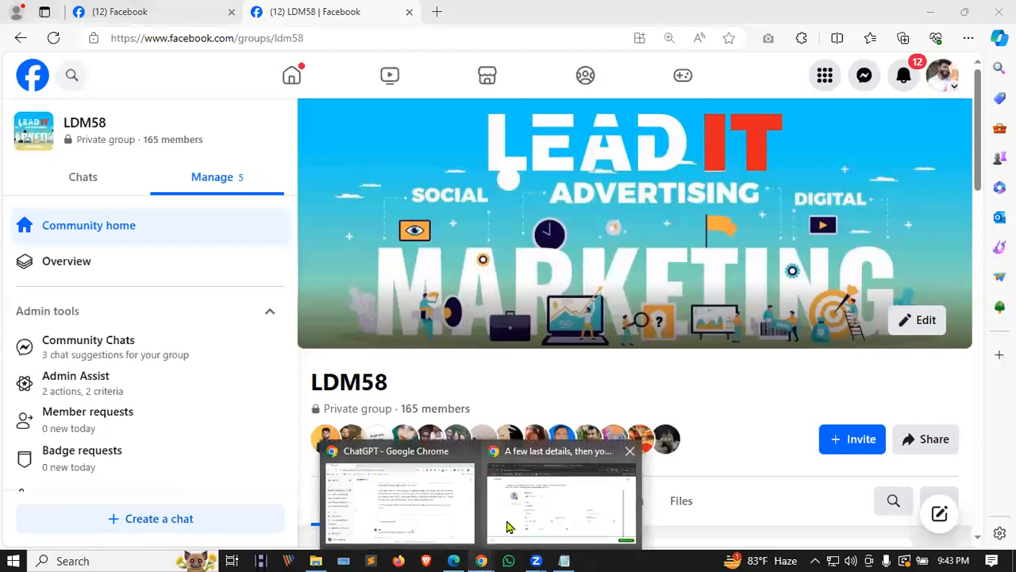
click(509, 526)
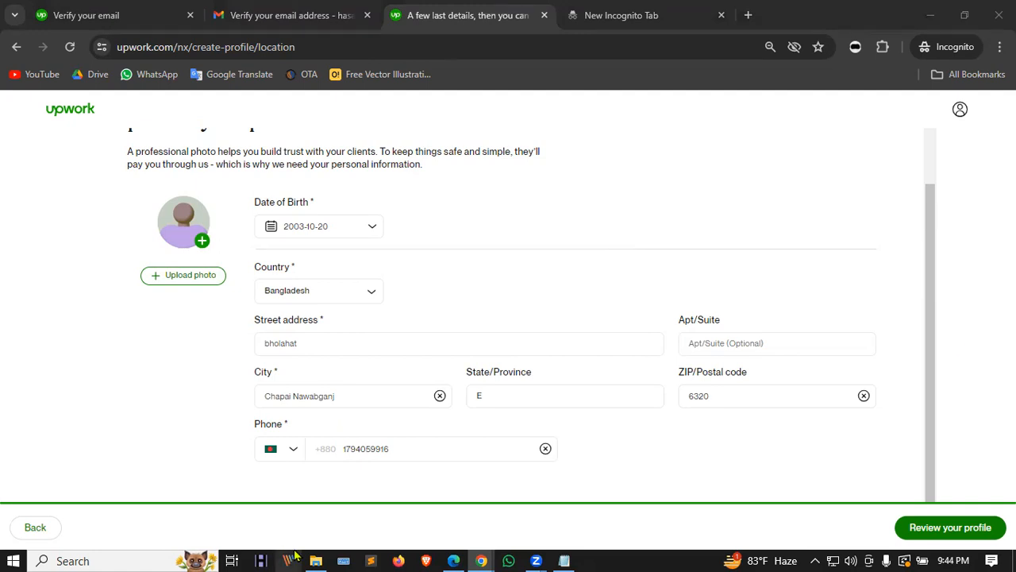
Step: Bring the File Explorer Downloads window back in front of the Upwork form
click(317, 561)
Step: Browse Local Disks G:, F: and H:, then open the yonmot folder on H:
scroll(220, 278, down, 15)
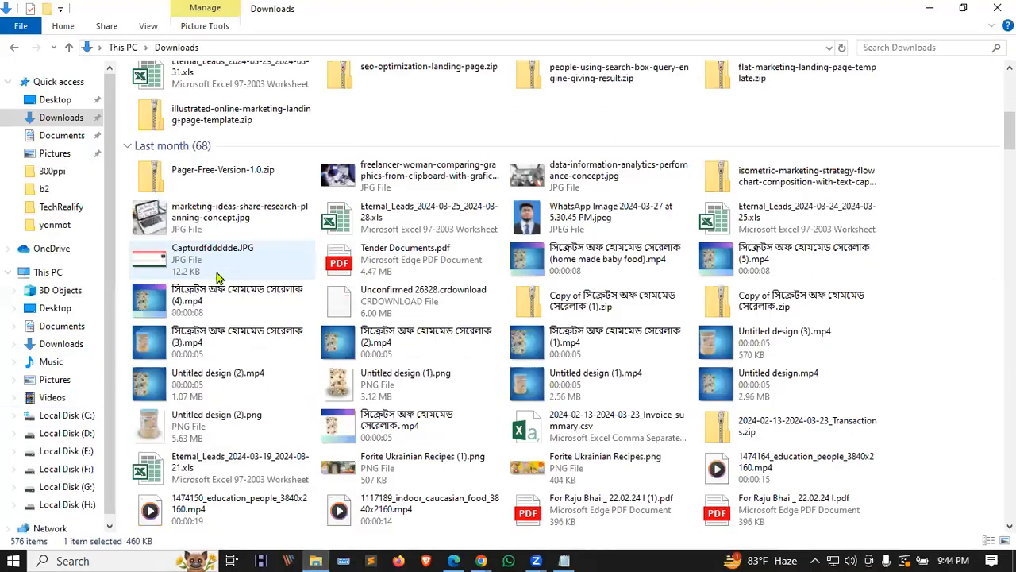
scroll(220, 278, up, 5)
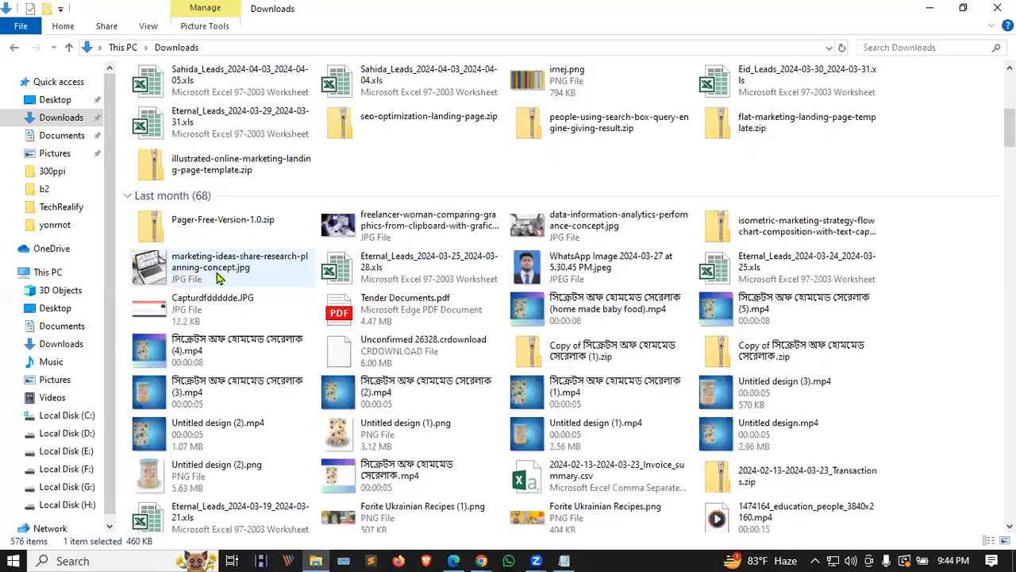
click(80, 487)
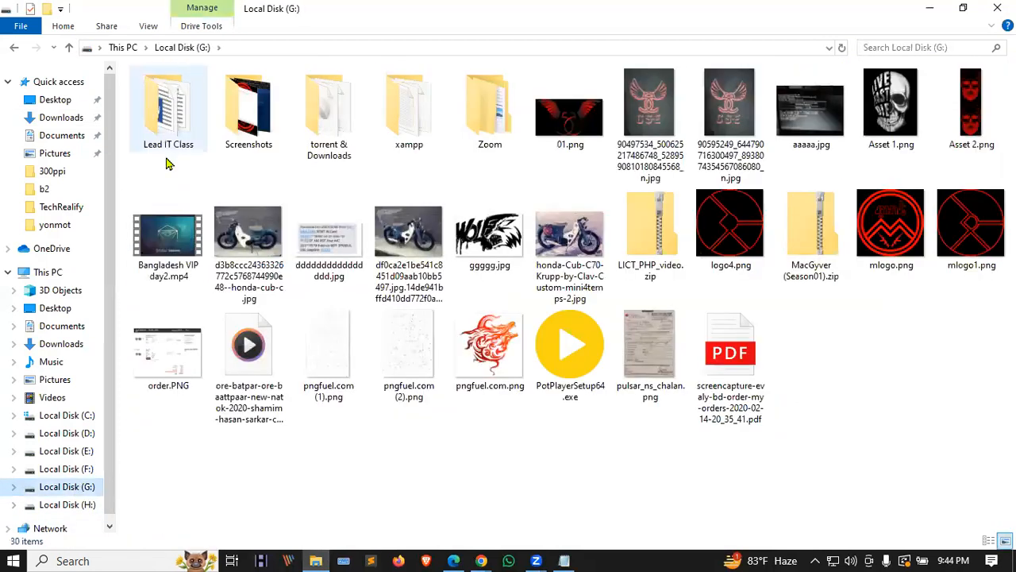
click(68, 470)
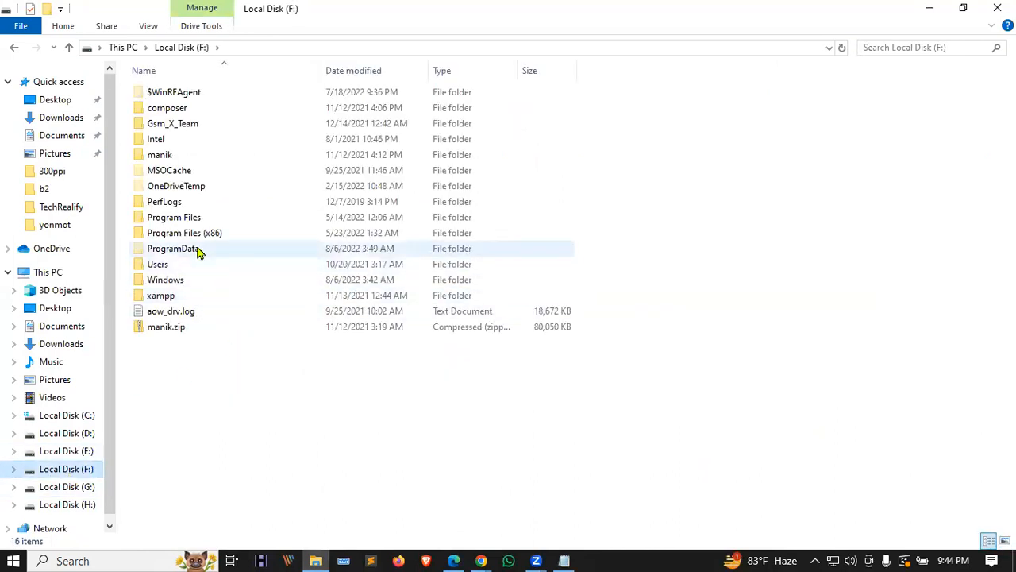
click(87, 505)
double_click(186, 310)
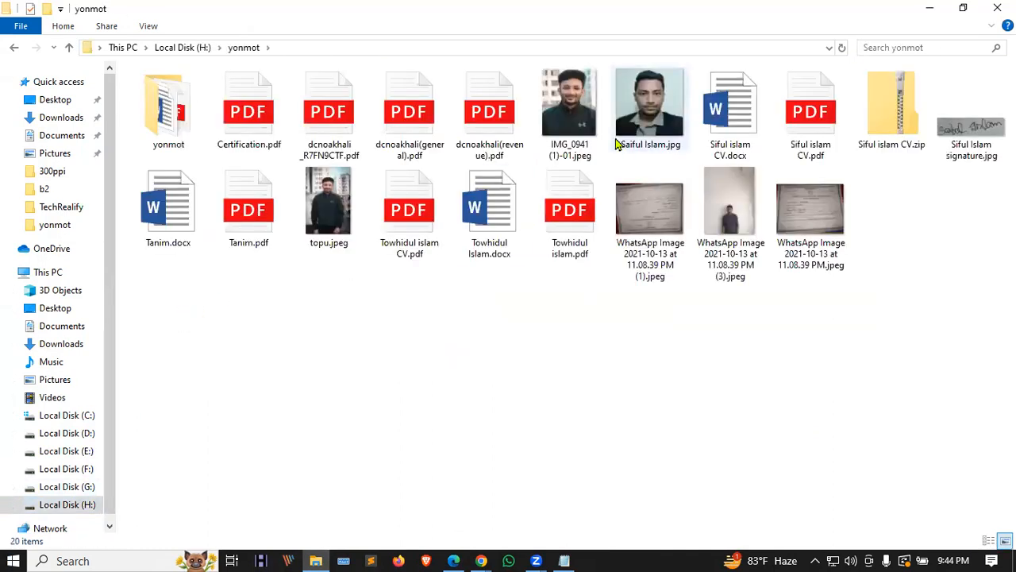
Step: Preview the head-and-shoulders portrait, WhatsApp image (3) and IMG_0941 (1)-01.jpeg in Photos
double_click(671, 119)
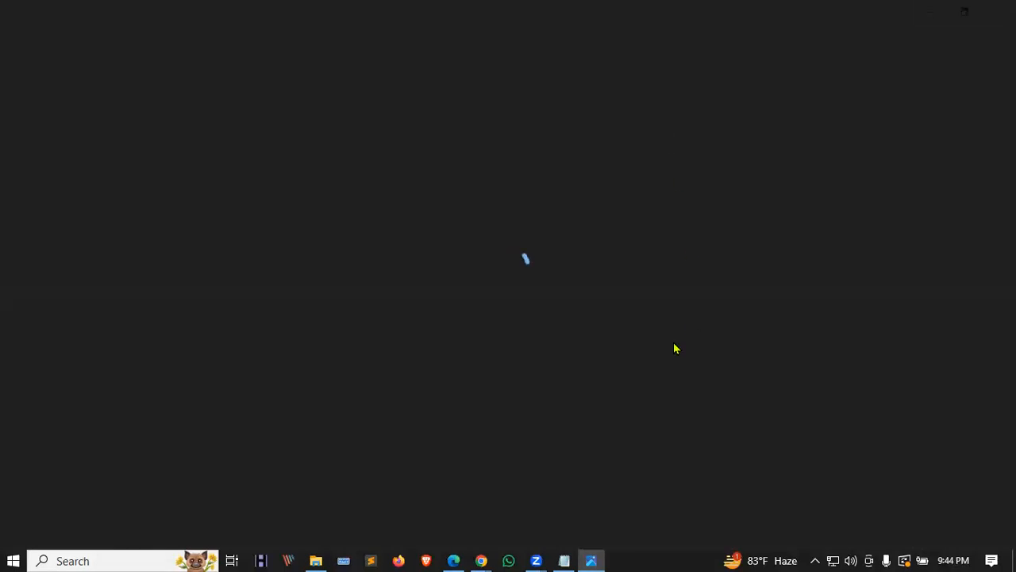
click(999, 11)
double_click(739, 206)
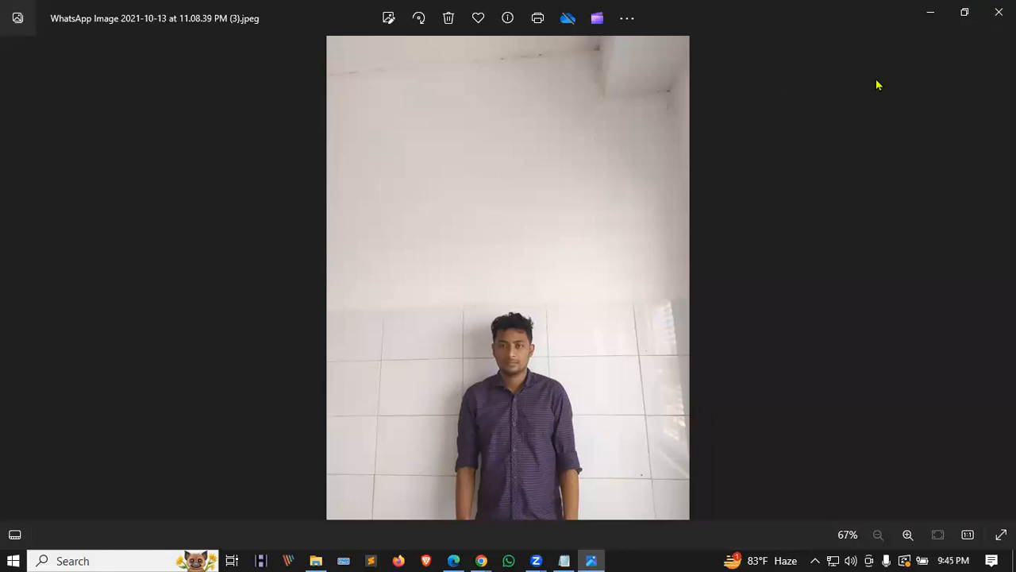
click(999, 11)
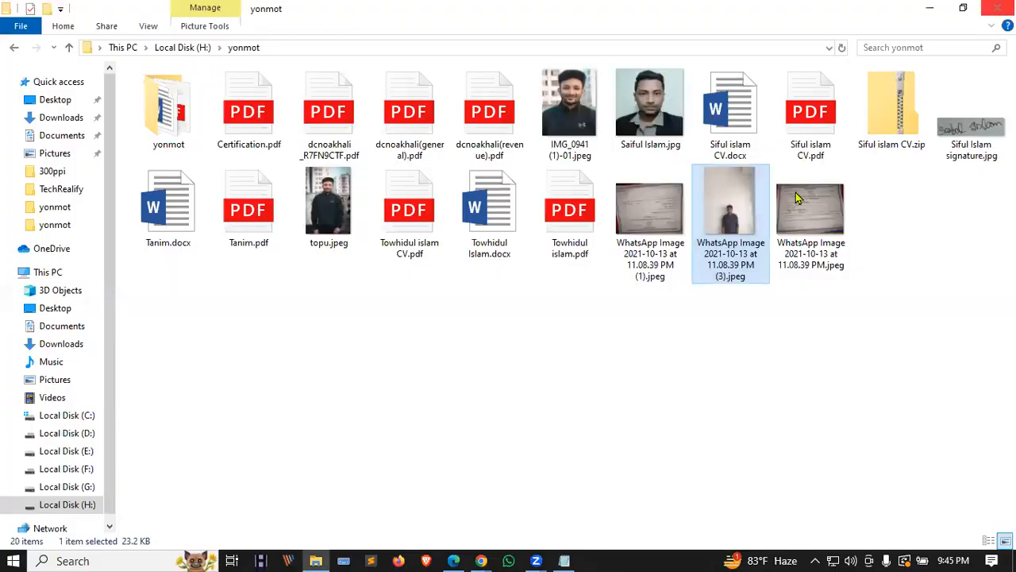
click(566, 129)
double_click(568, 129)
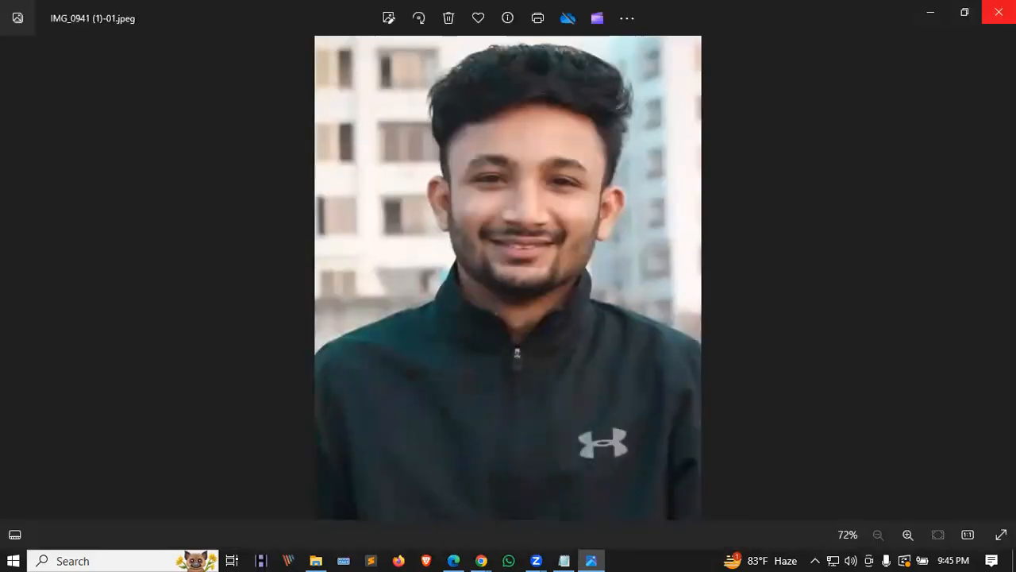
click(999, 12)
Step: Preview topu.jpeg and the standing WhatsApp image (3) again, then close the viewer
double_click(332, 230)
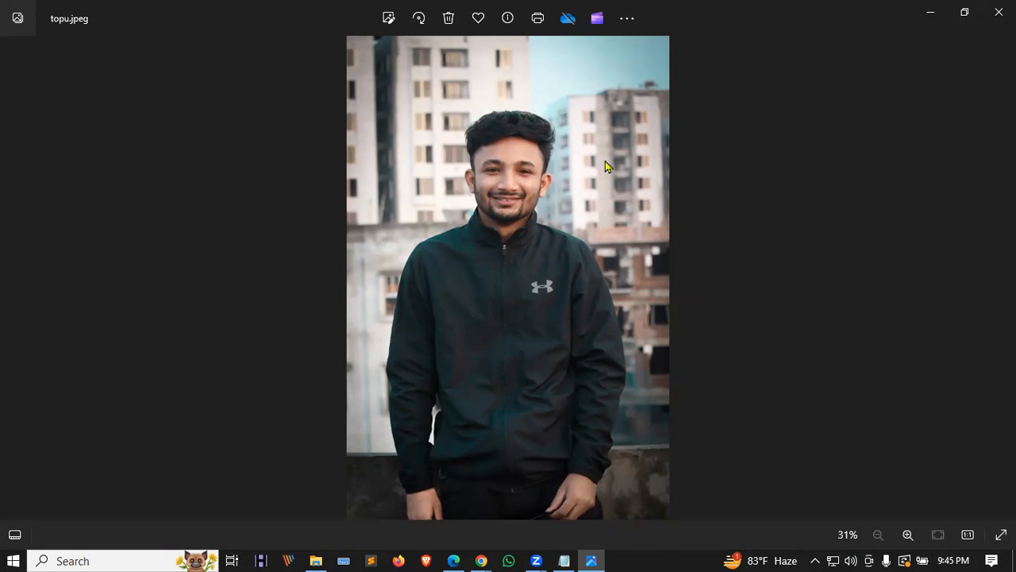
click(999, 12)
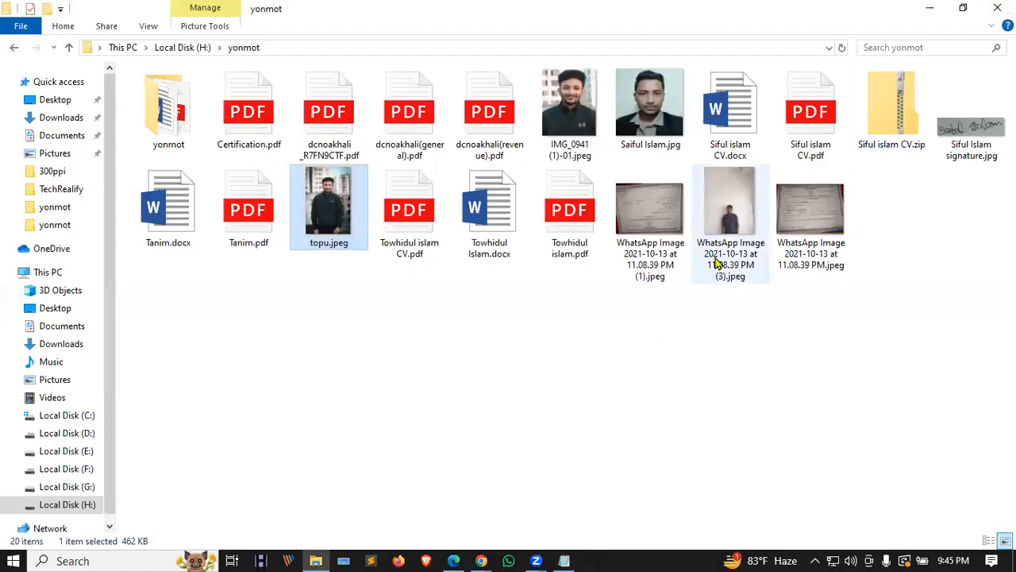
click(727, 224)
double_click(727, 225)
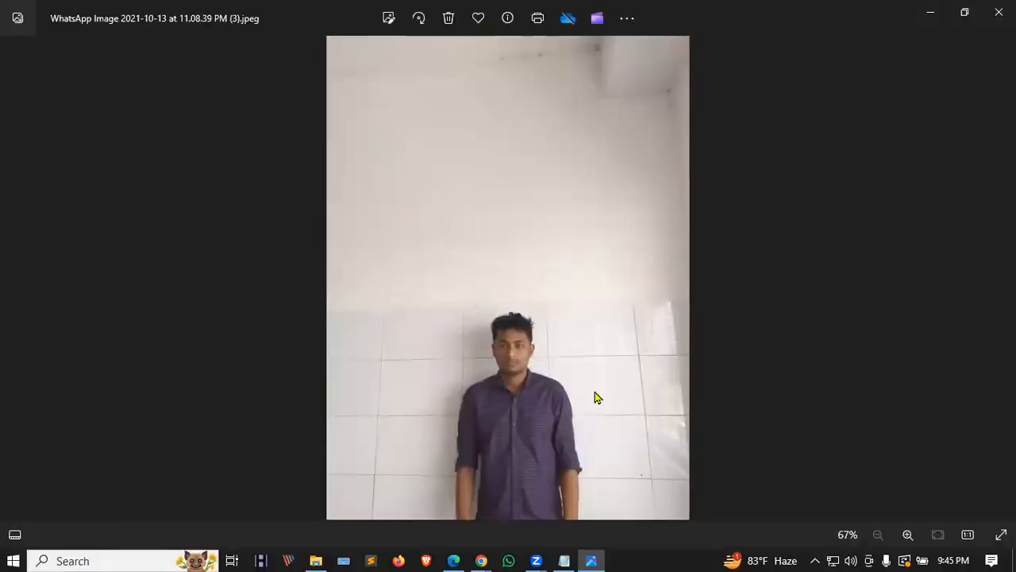
click(999, 12)
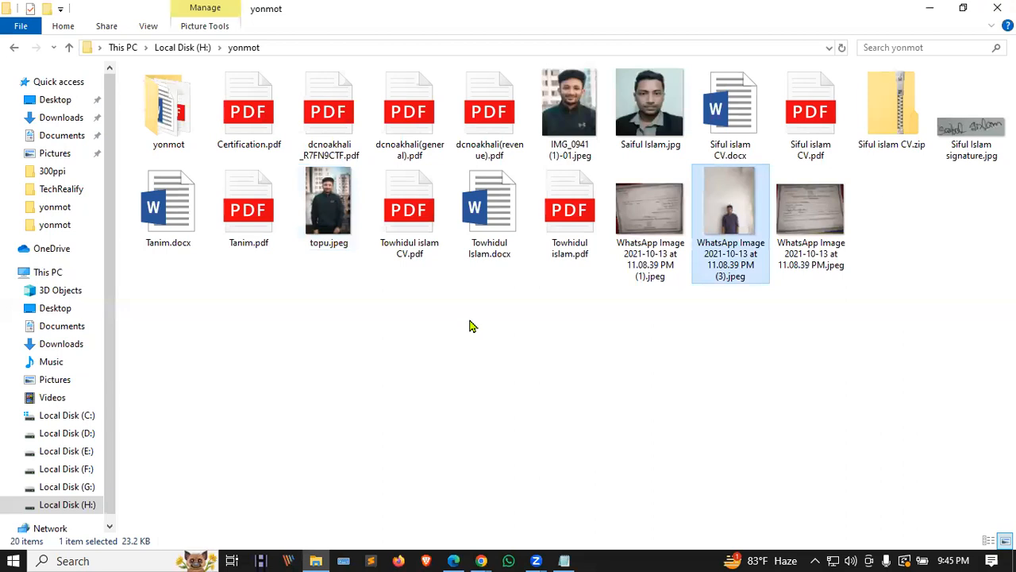
Step: Look through Local Disk (C:) and Downloads, then return to the Upwork profile form
click(78, 418)
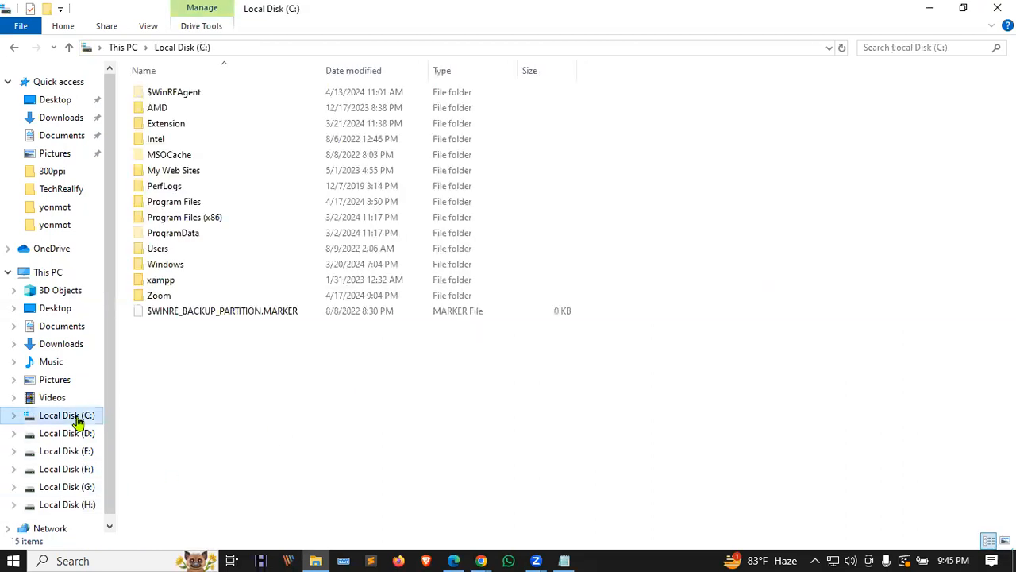
click(70, 117)
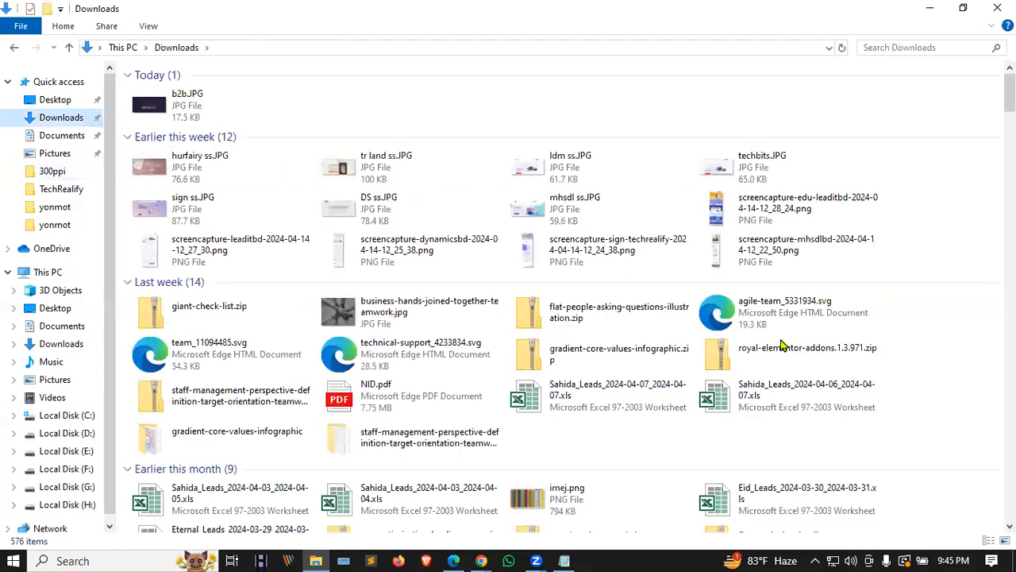
scroll(779, 345, down, 3)
scroll(779, 345, down, 15)
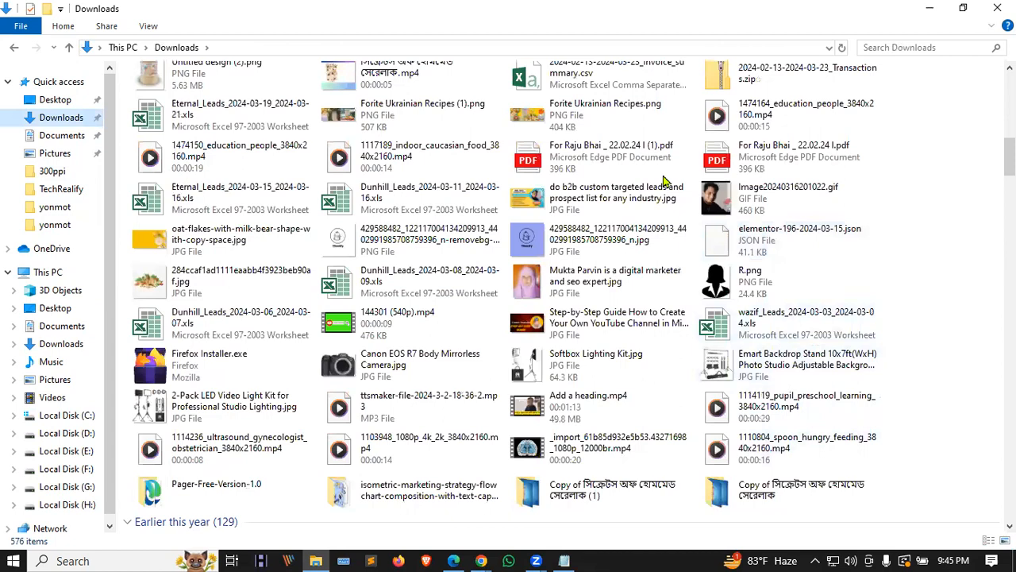
scroll(476, 349, down, 1)
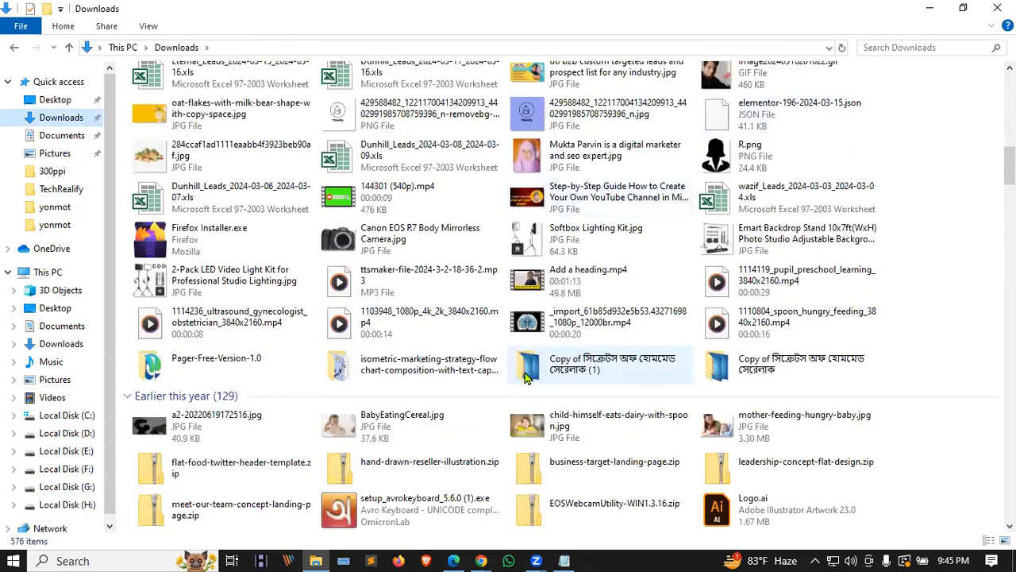
scroll(525, 378, up, 10)
scroll(849, 246, up, 8)
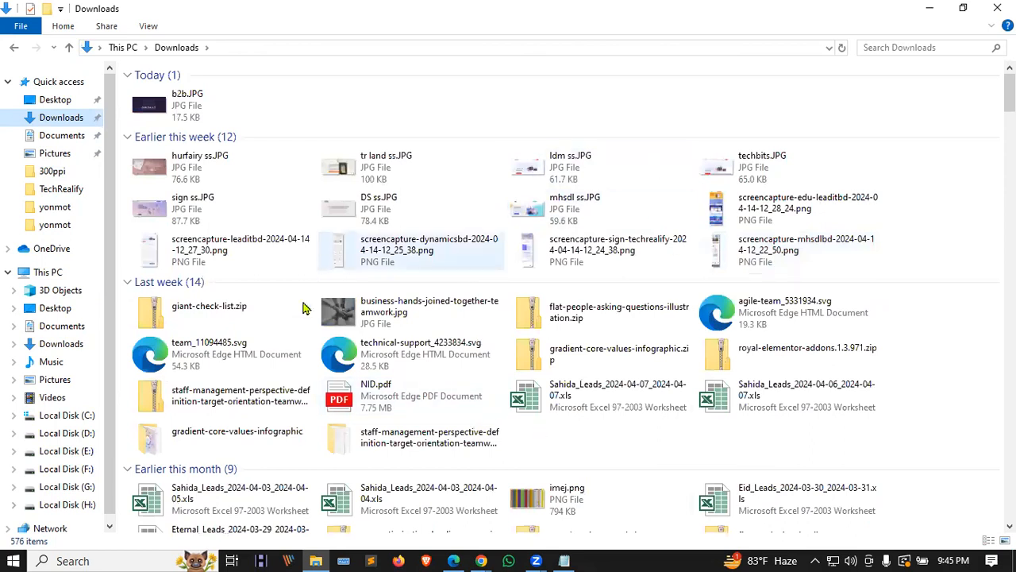
mouse_move(478, 557)
click(504, 505)
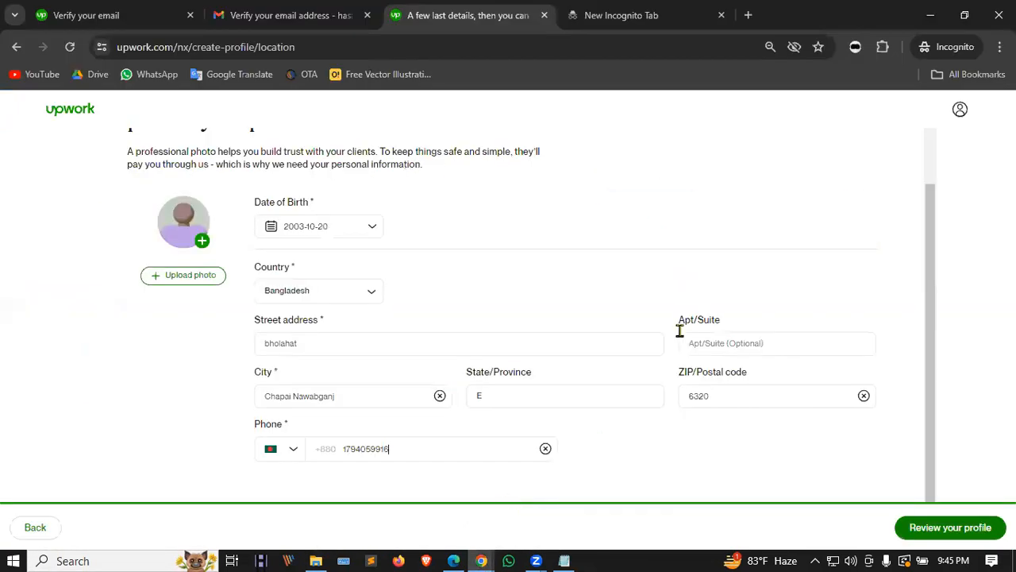
scroll(649, 385, down, 2)
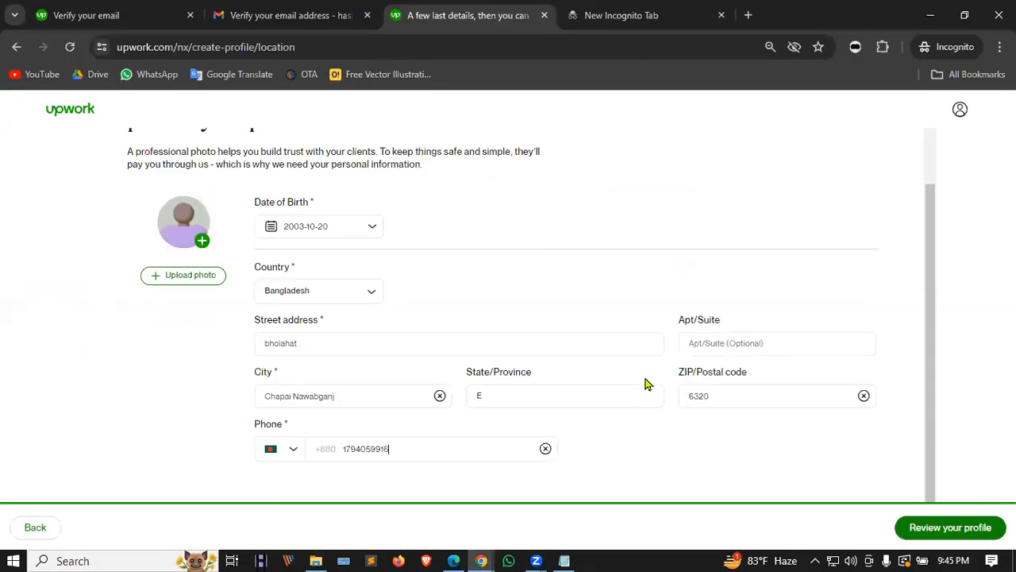
click(960, 62)
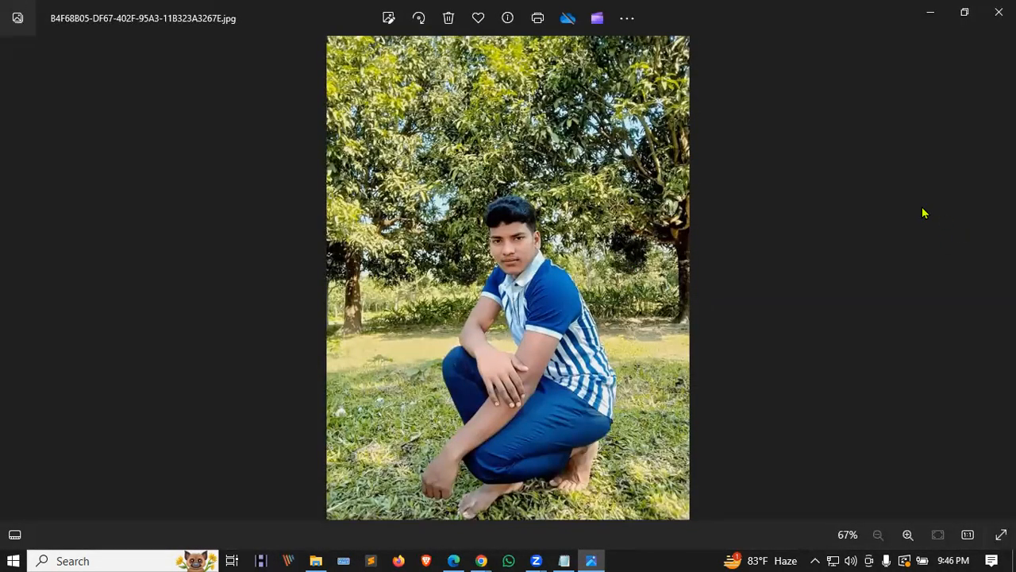
click(987, 12)
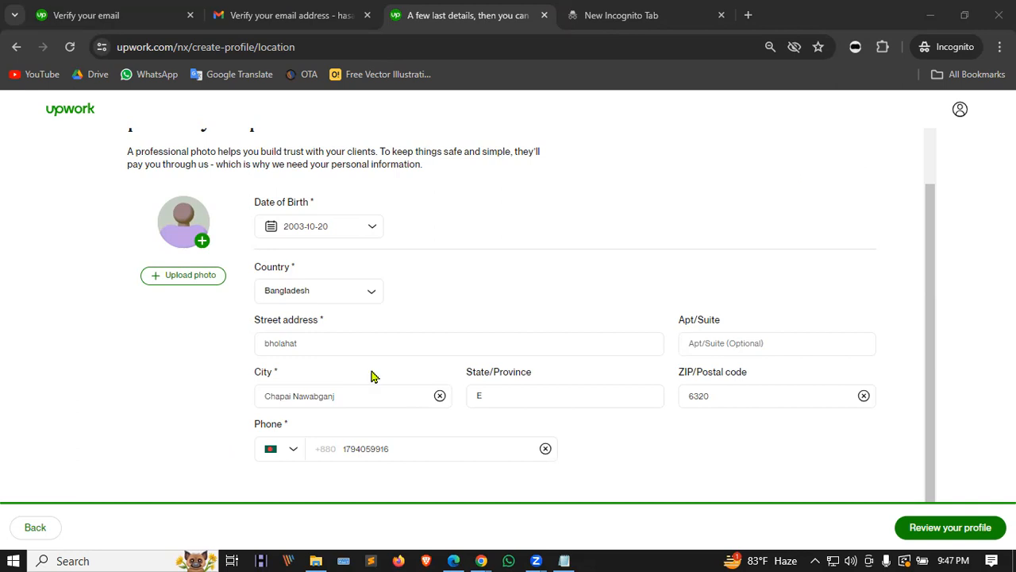
Step: Delete Chapai Nawabganj from City and try borishal, comilla, then cumilla
click(342, 396)
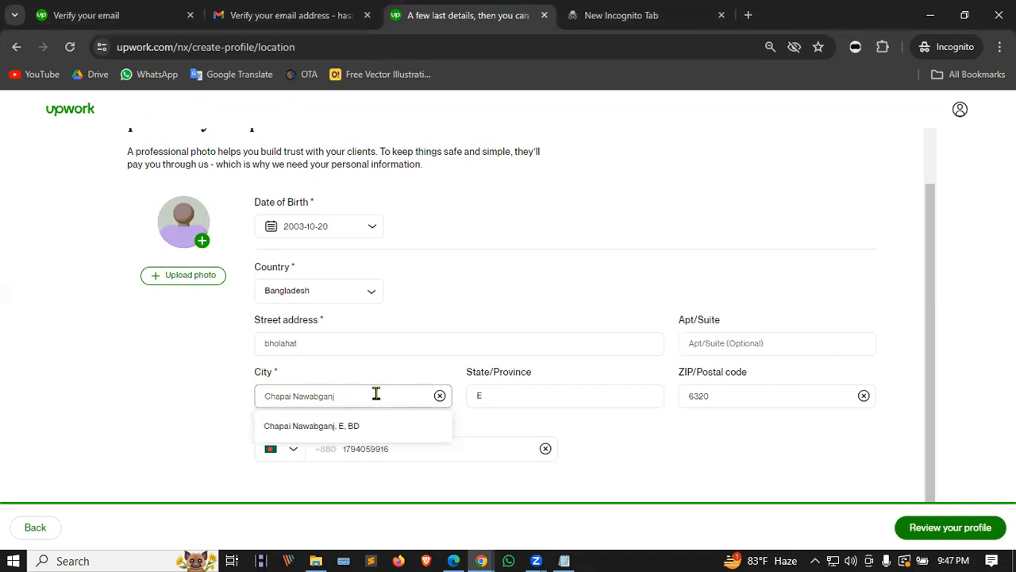
drag(377, 395, 178, 399)
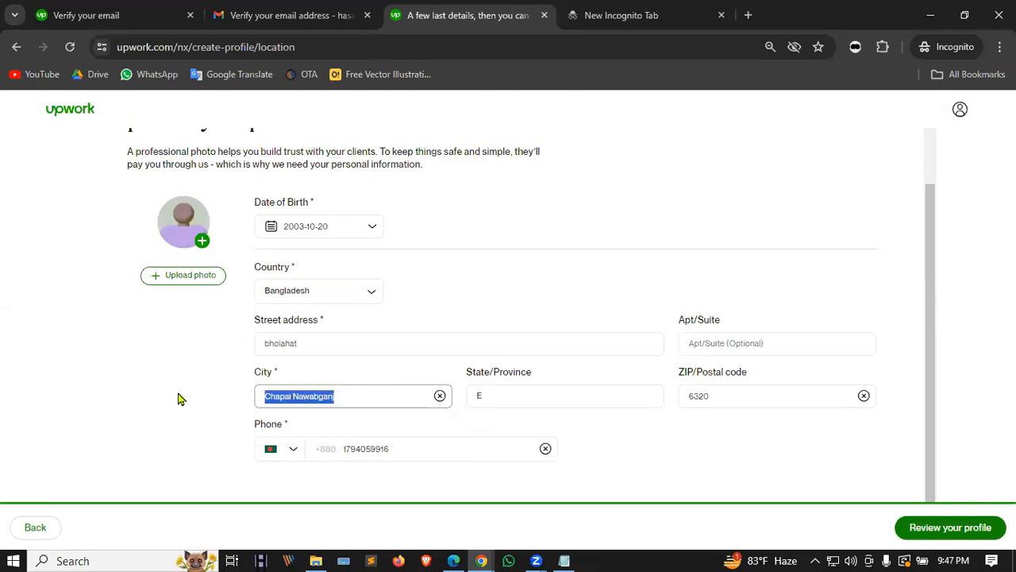
key(BackSpace)
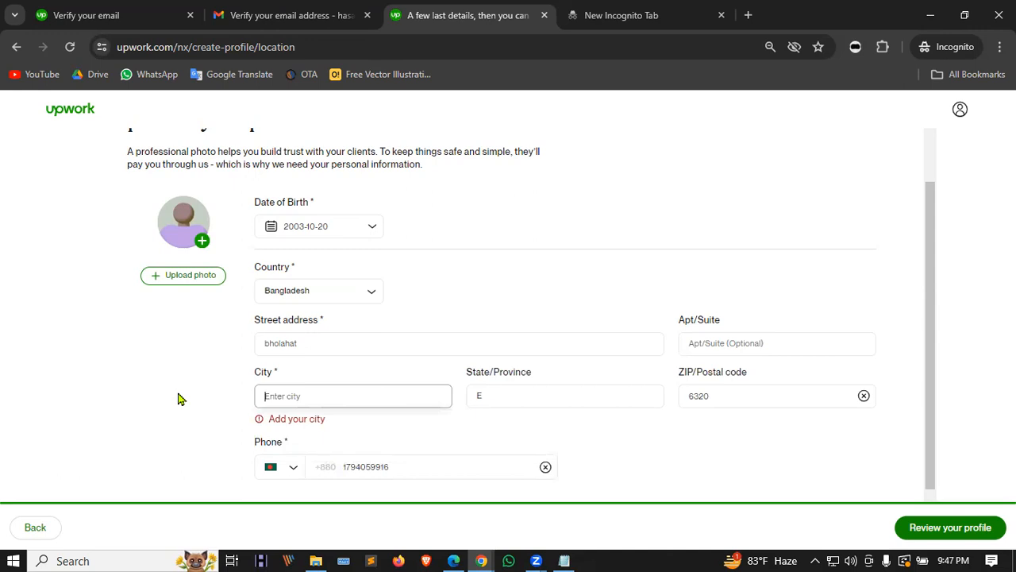
text(borishal)
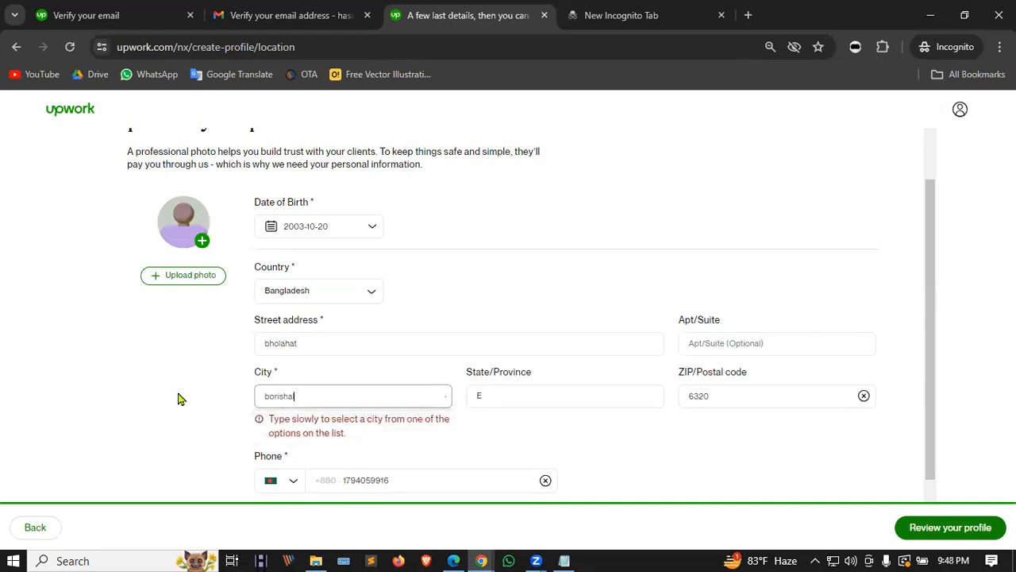
key(BackSpace)
key(BackSpace)
key(BackSpace)
key(BackSpace)
key(BackSpace)
key(BackSpace)
key(BackSpace)
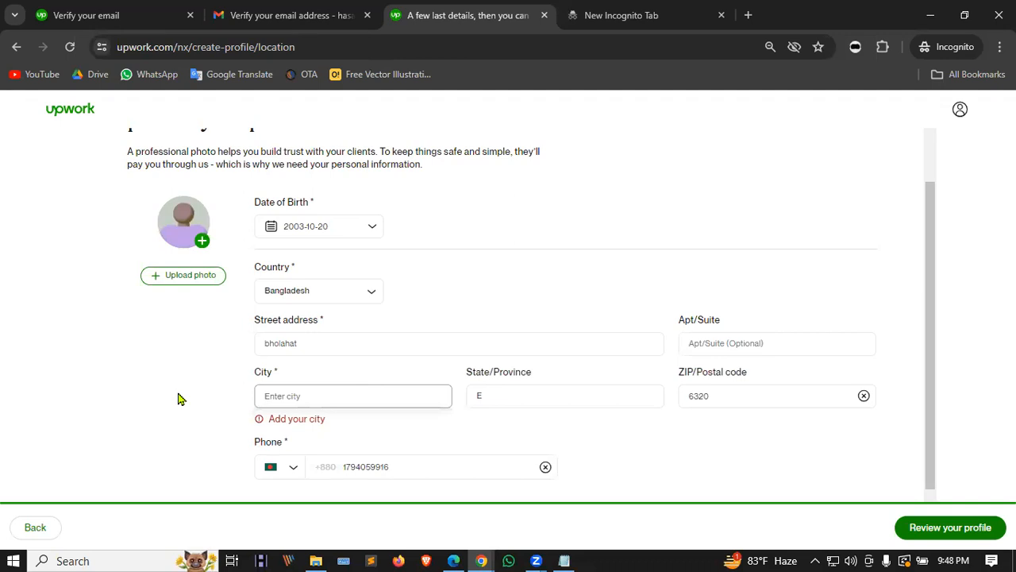
text(co)
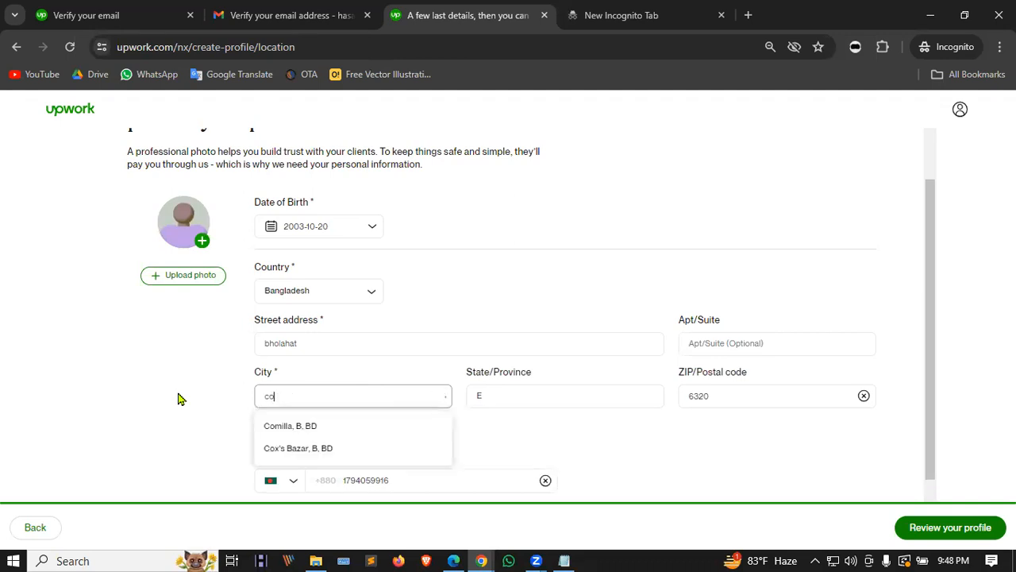
text(milla)
key(BackSpace)
key(BackSpace)
key(BackSpace)
text(umilla)
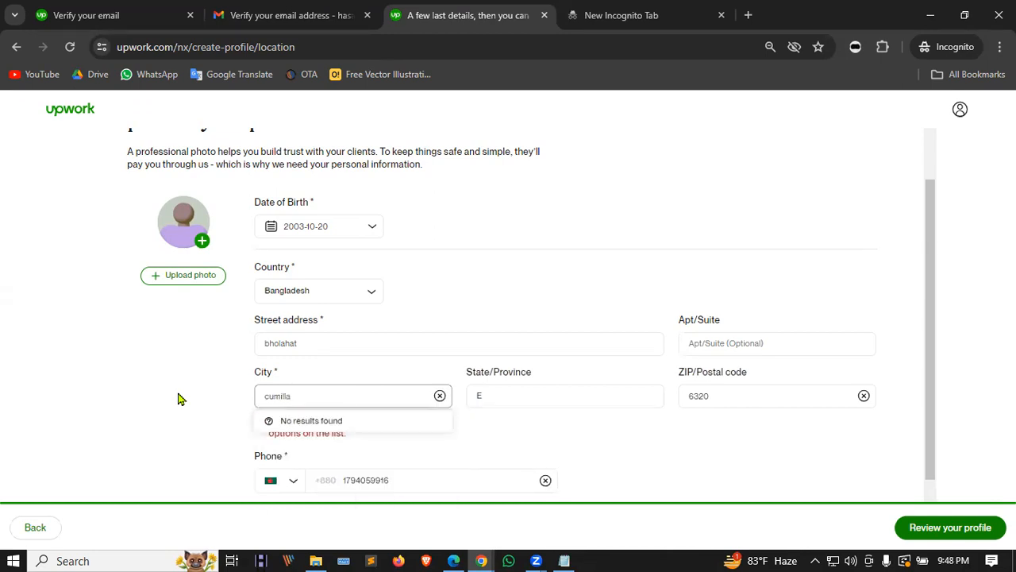
scroll(180, 399, up, 1)
scroll(362, 405, down, 2)
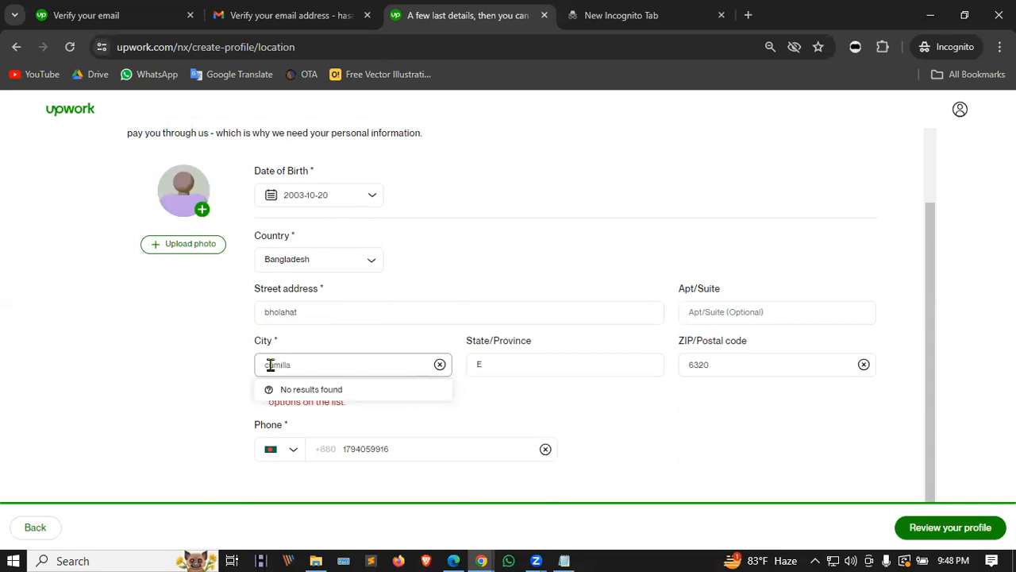
Step: Replace the city with 'baraishal' and inspect the 'type slowly' error message
key(ctrl+a)
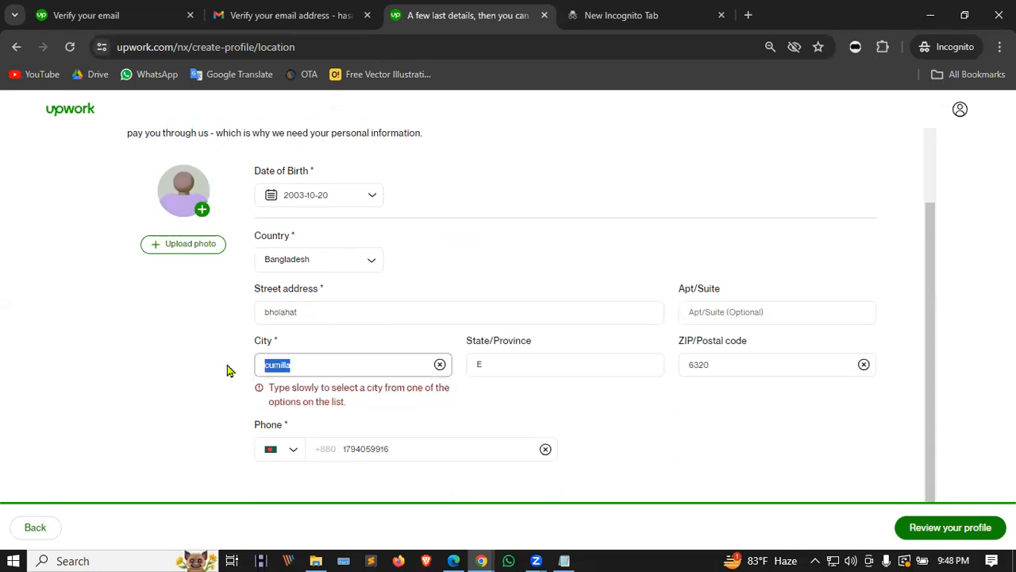
key(BackSpace)
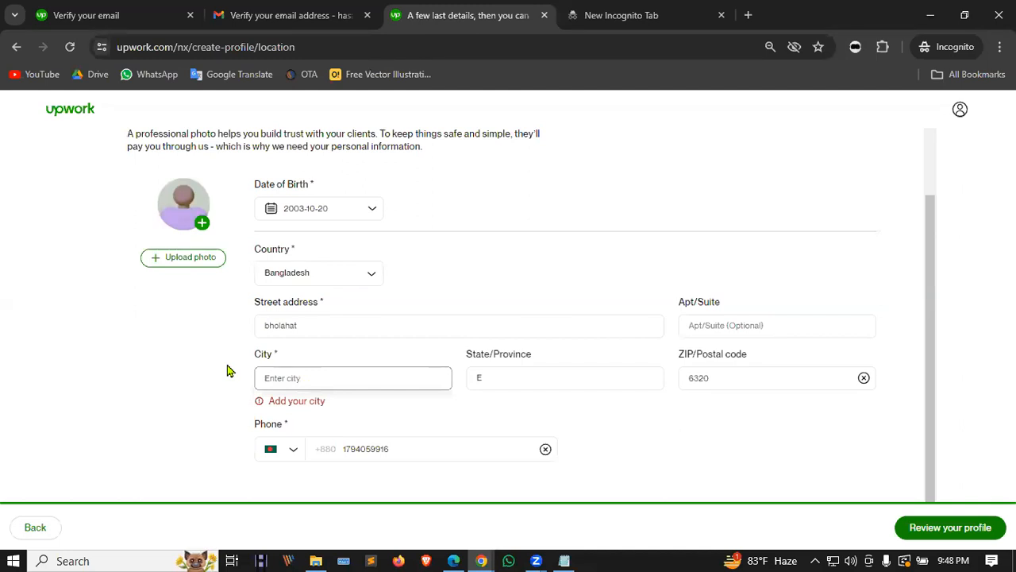
text(bara)
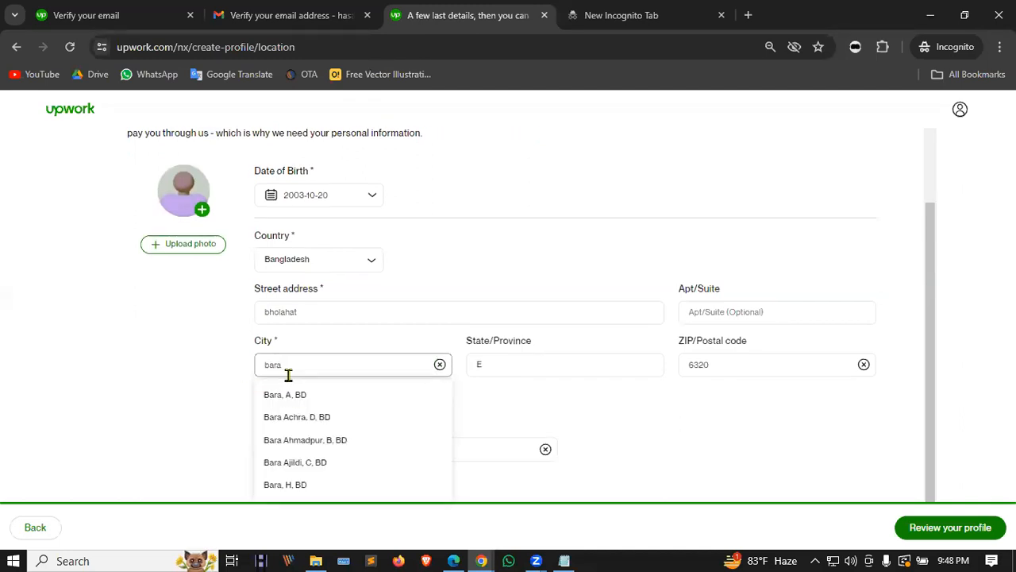
key(BackSpace)
text(ishal)
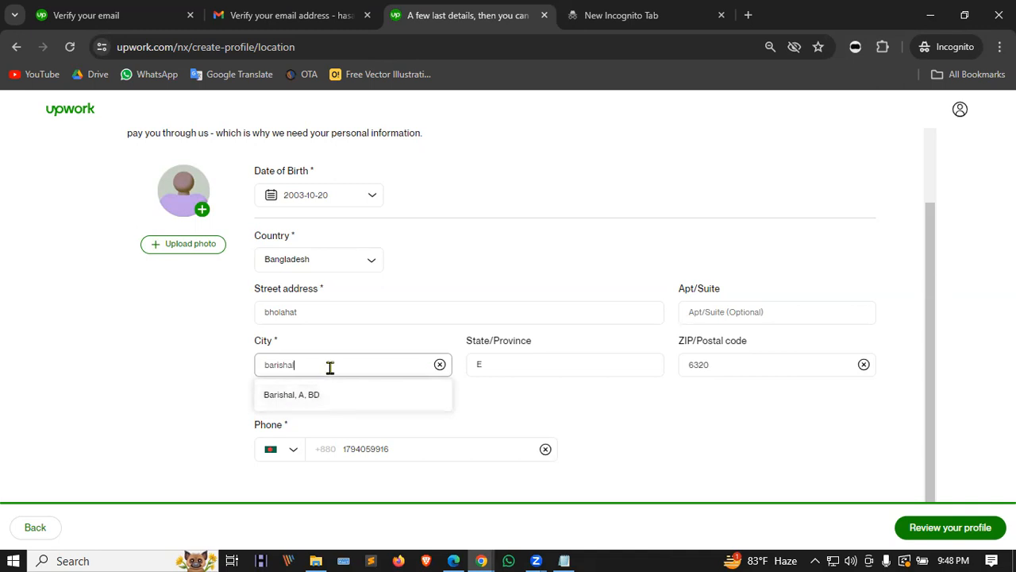
click(529, 408)
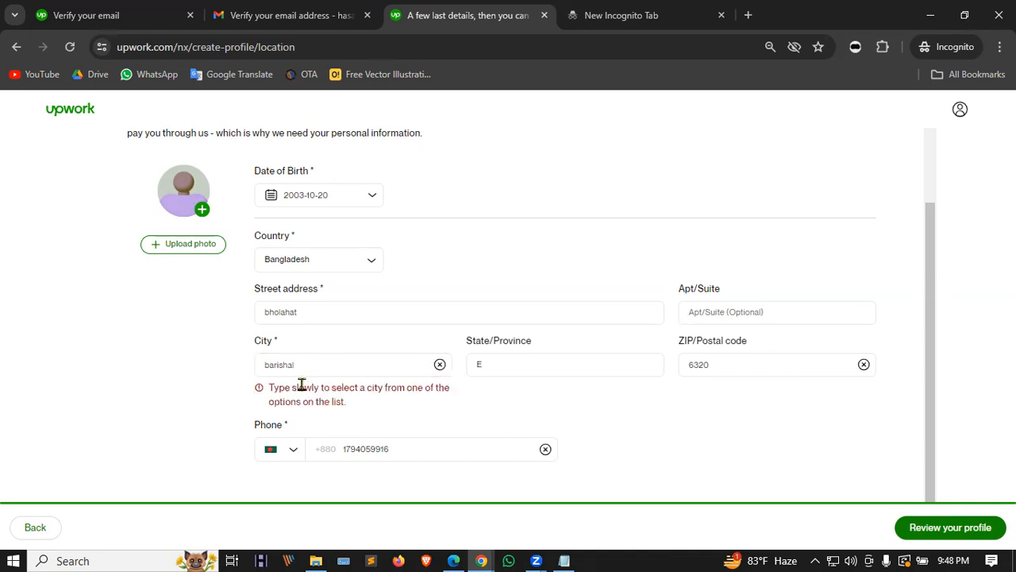
drag(274, 388, 369, 402)
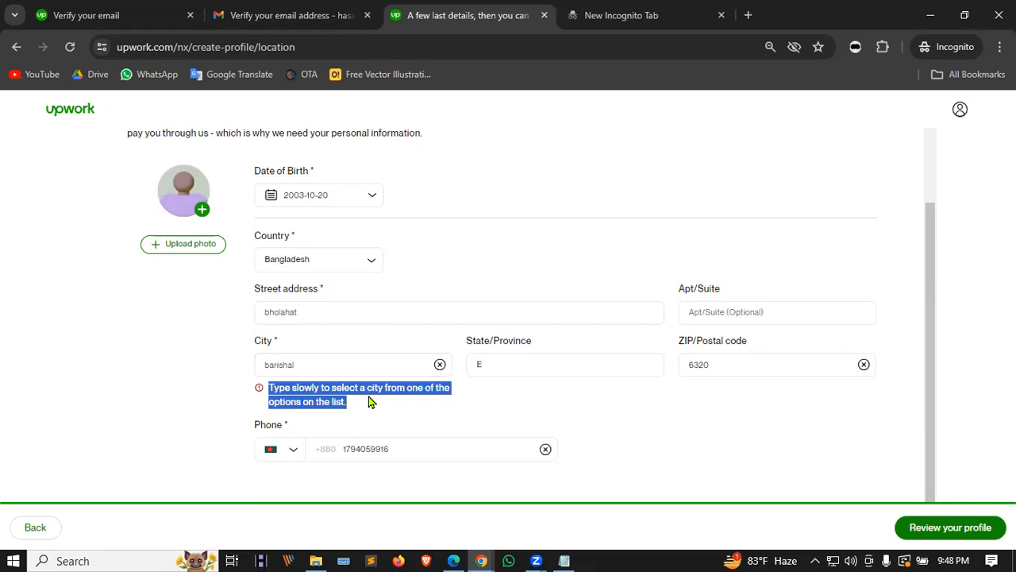
click(369, 404)
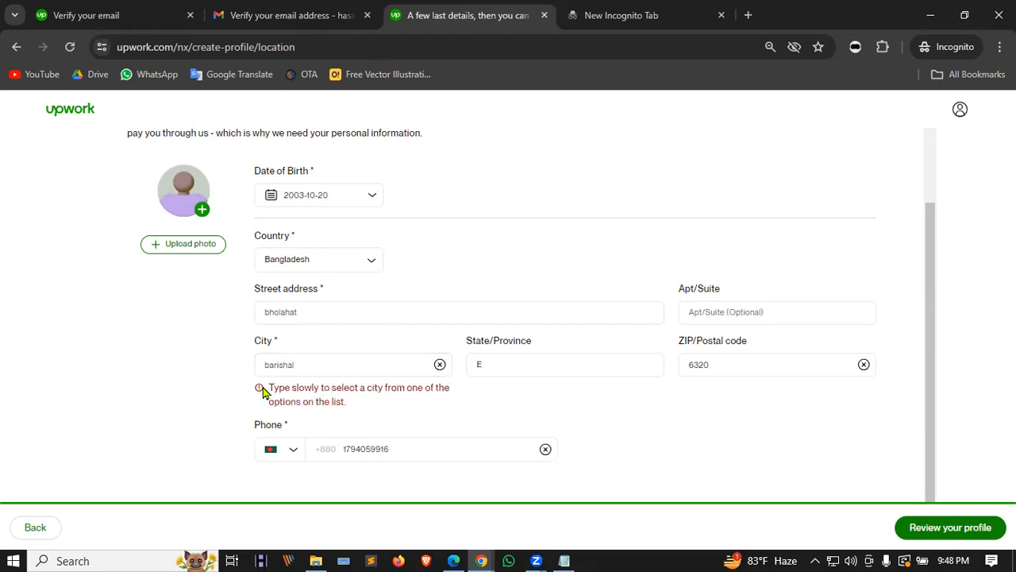
drag(270, 387, 341, 404)
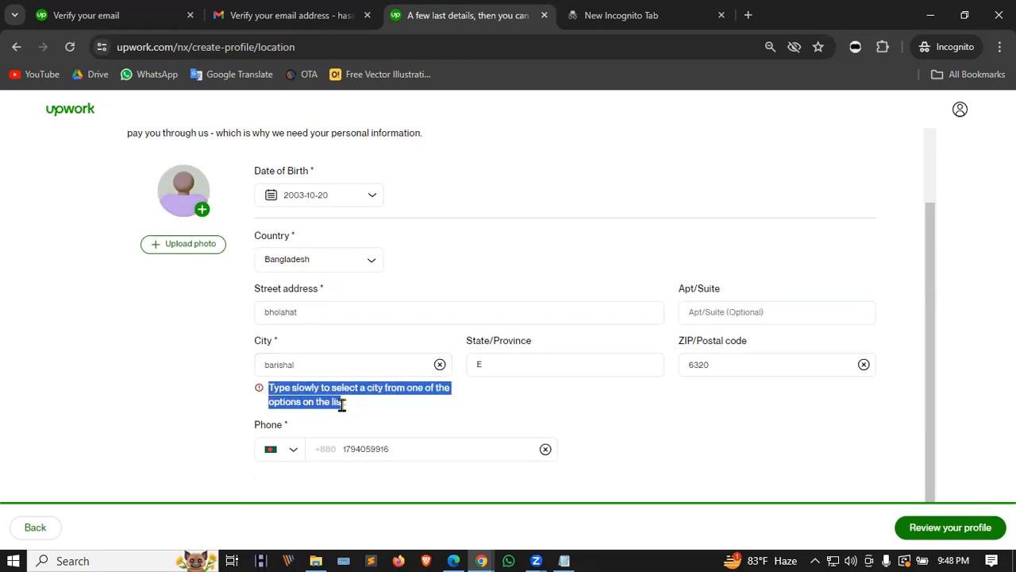
click(352, 408)
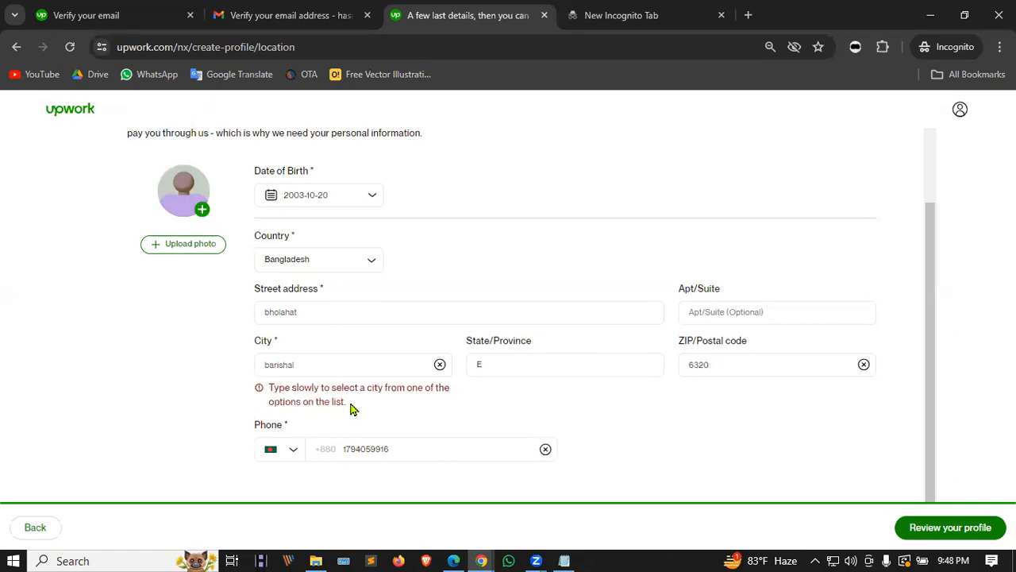
triple_click(343, 401)
click(355, 403)
Step: Pick 'Barishal, A, BD' from the City suggestions
click(501, 301)
key(alt+Tab)
key(Tab)
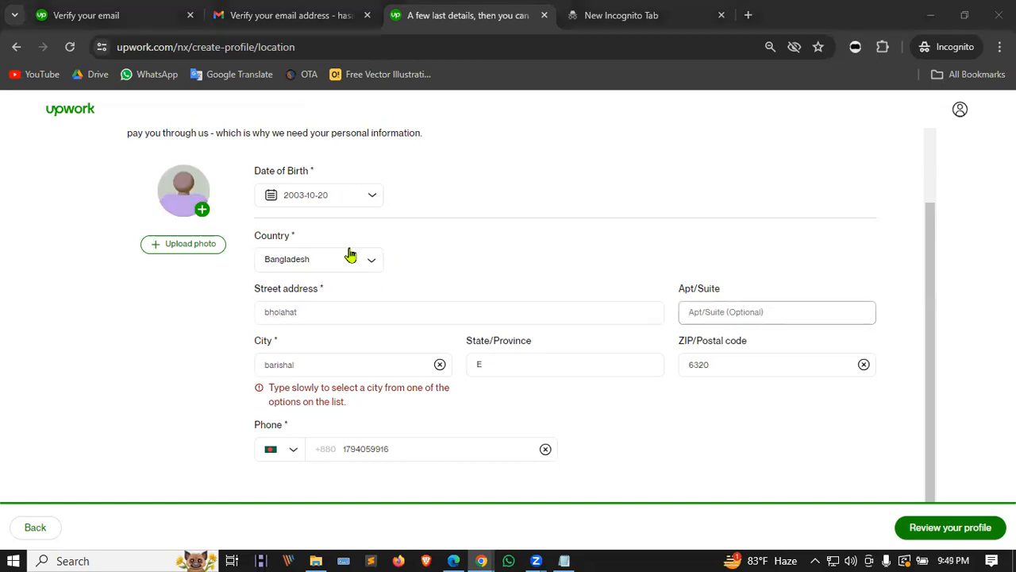
click(317, 364)
drag(317, 364, 246, 363)
click(316, 364)
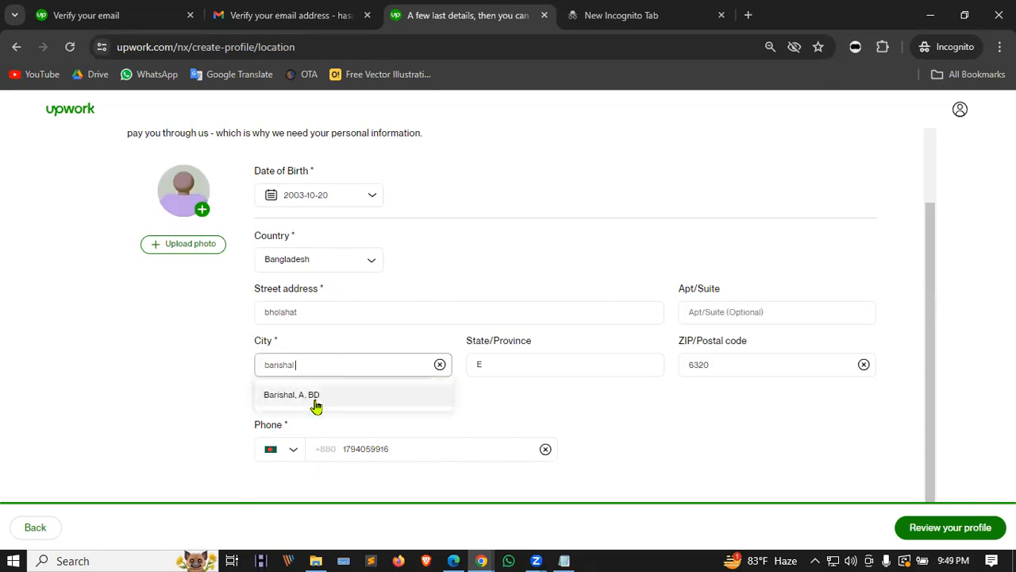
click(308, 395)
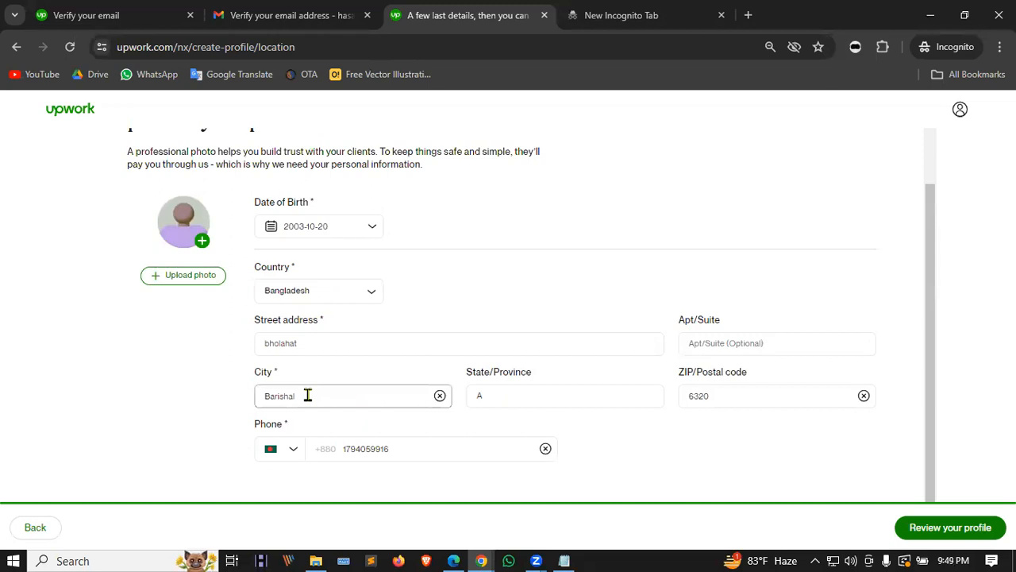
Step: Clear Barishal and try typing 'dhaka', then a Chattogram spelling in City
drag(336, 400, 208, 402)
key(alt+Tab)
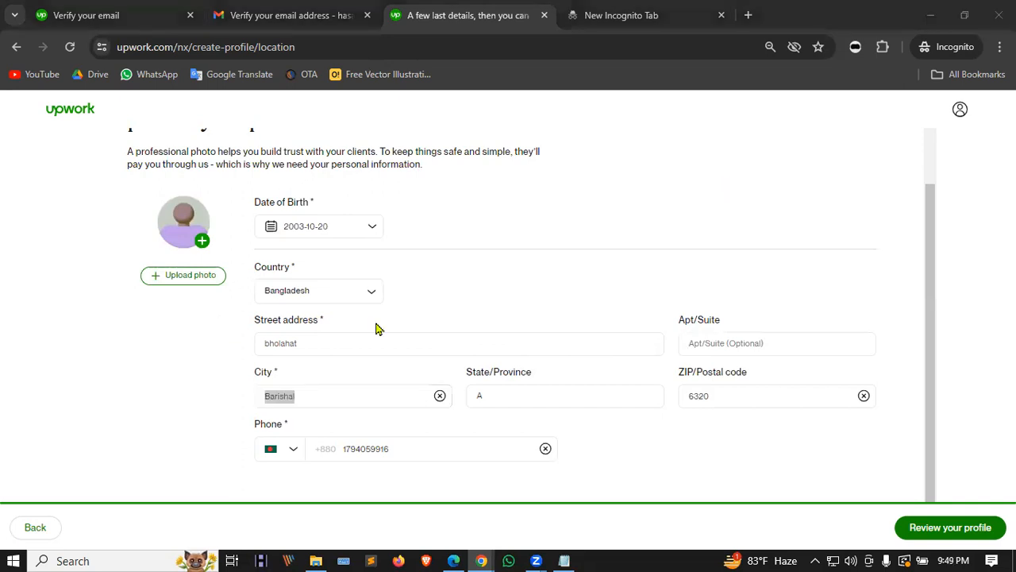
click(440, 395)
text(dhaka)
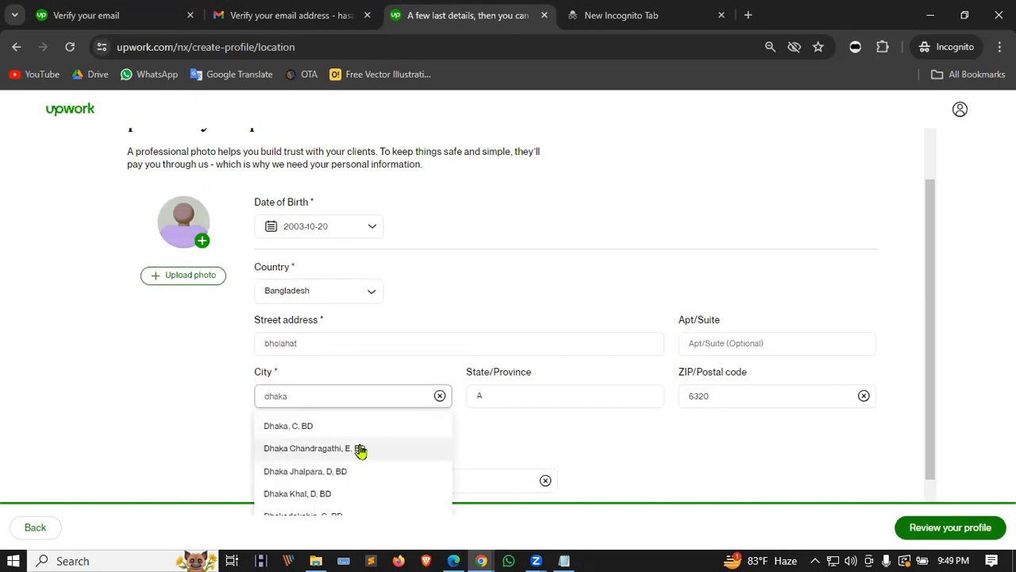
scroll(360, 450, down, 1)
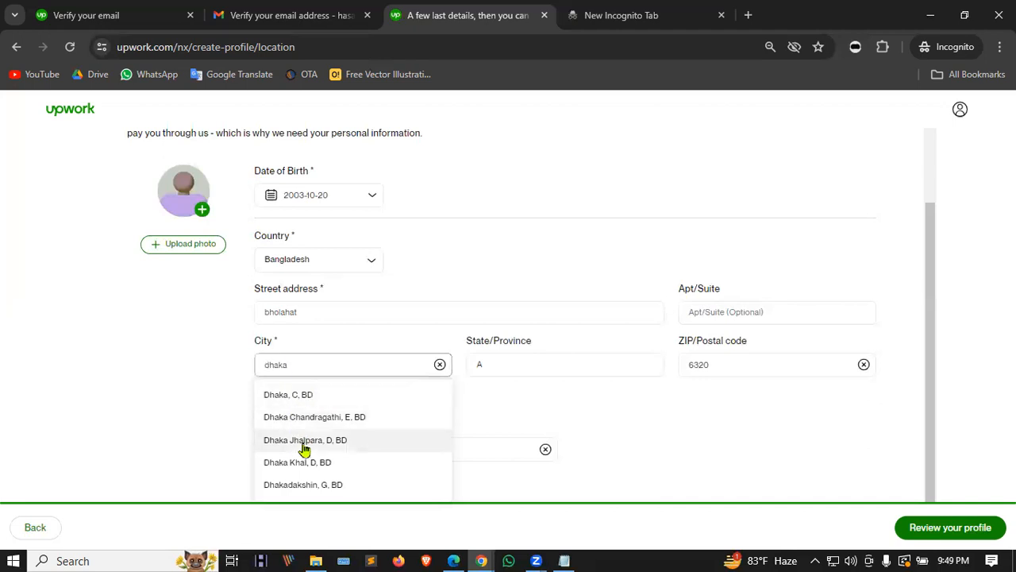
drag(320, 368, 220, 373)
text(chotto)
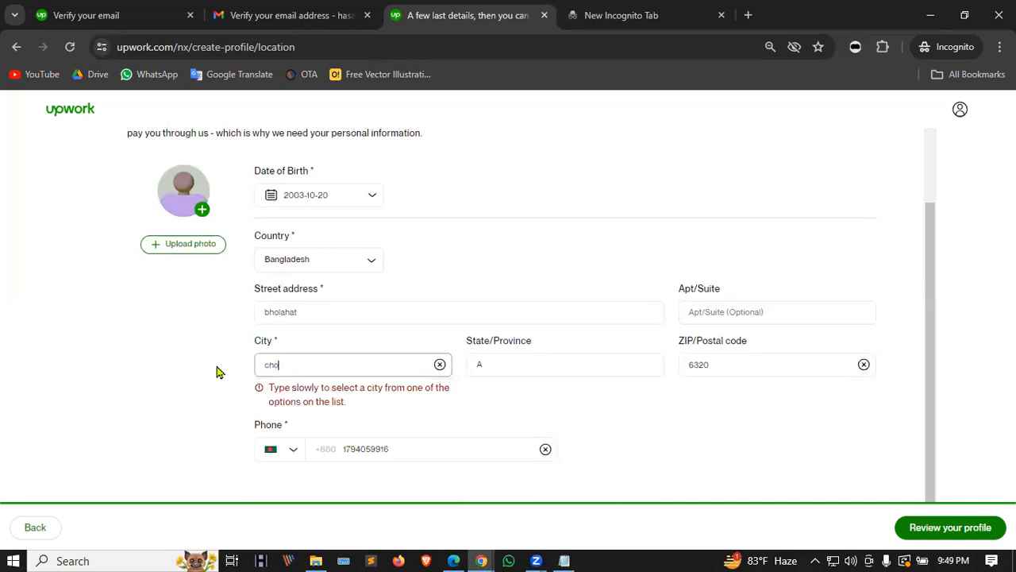
key(BackSpace)
key(BackSpace)
key(BackSpace)
key(BackSpace)
text(atto)
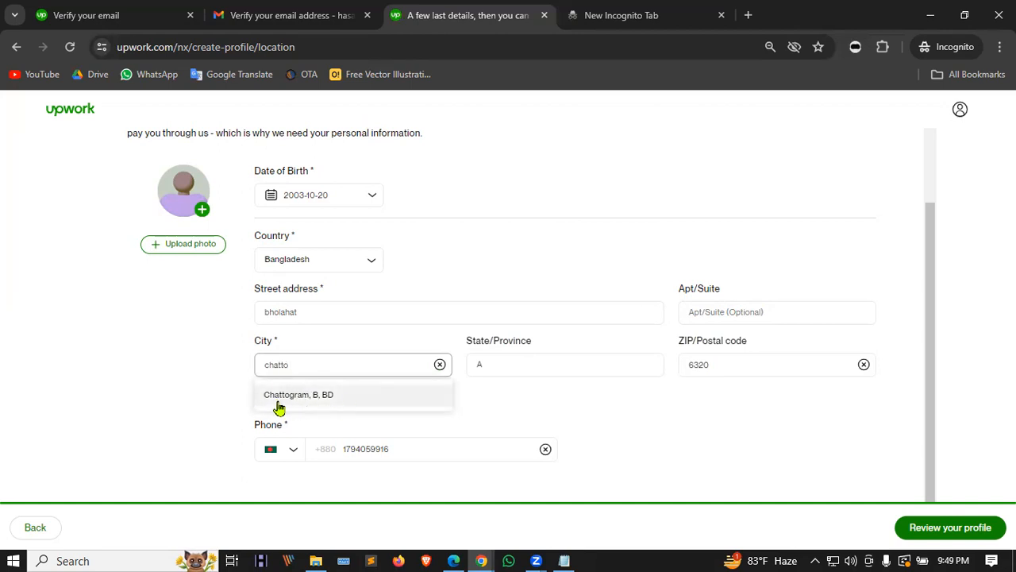
Step: Try 'chittag' in the City field, then delete the entry entirely
double_click(290, 363)
text(chittag)
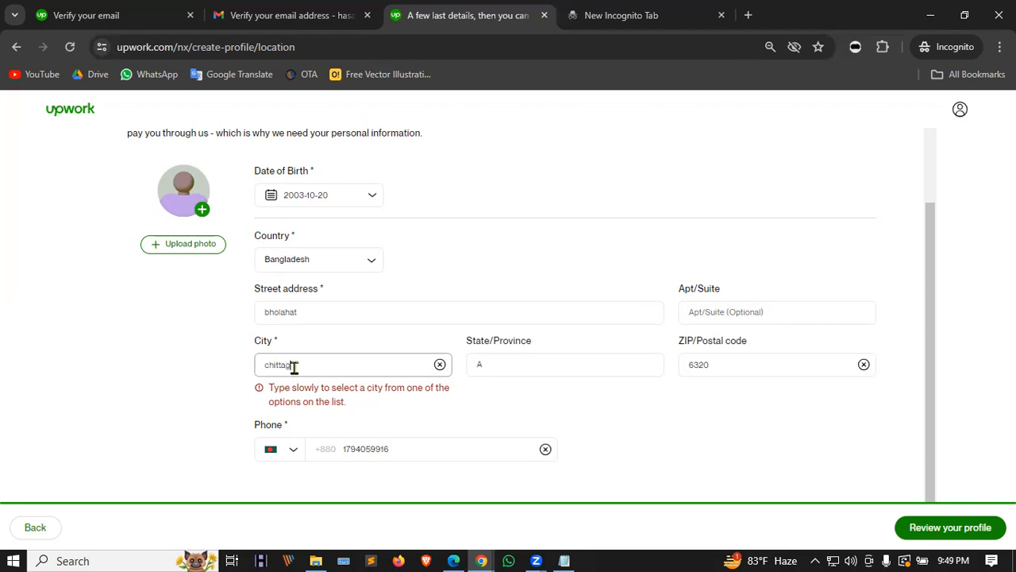
drag(292, 363, 222, 368)
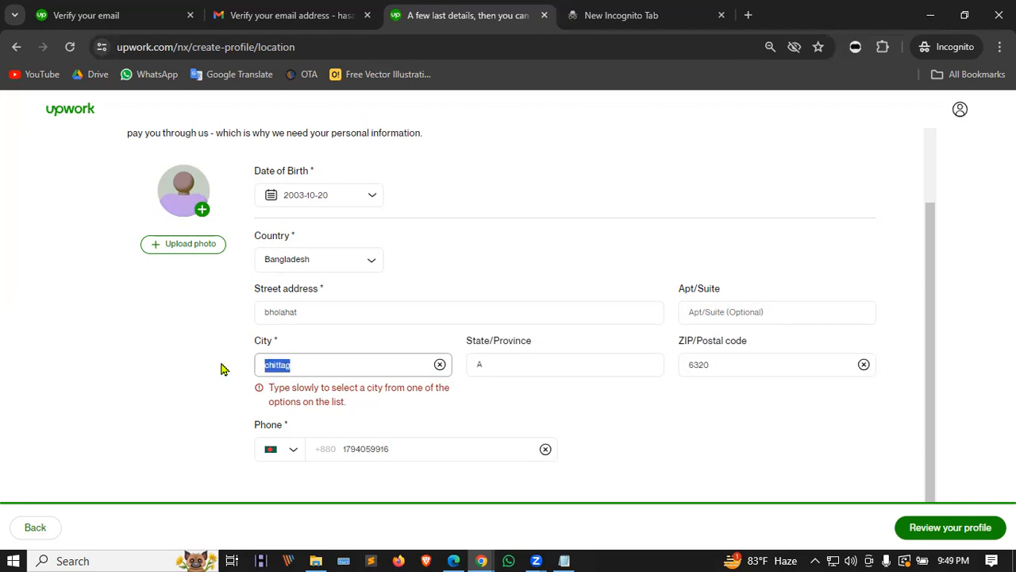
click(316, 364)
drag(316, 364, 205, 366)
key(BackSpace)
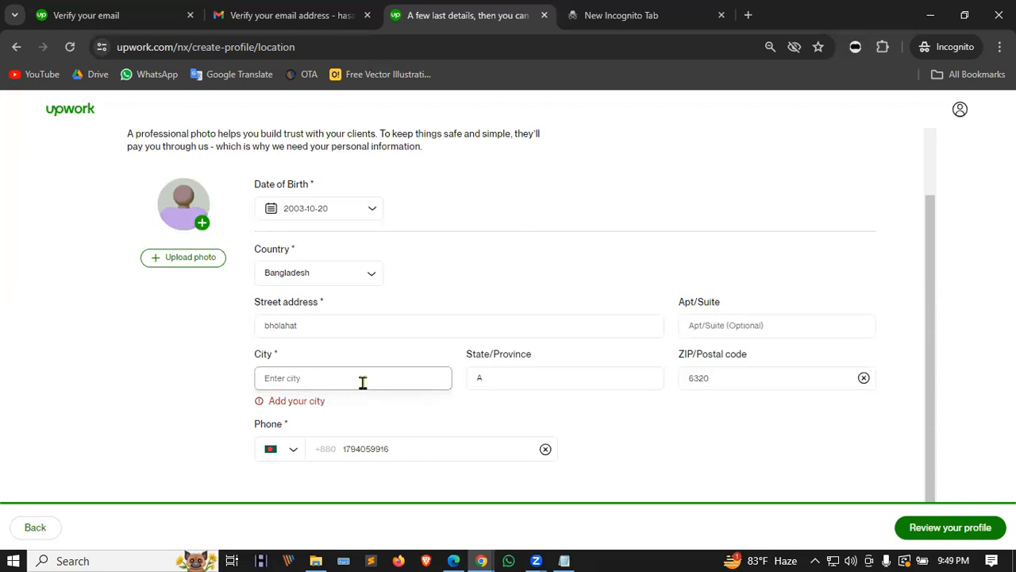
Step: Paste Chapai Nawabganj into City and choose 'Chapai Nawabganj, E, BD' from suggestions
click(305, 404)
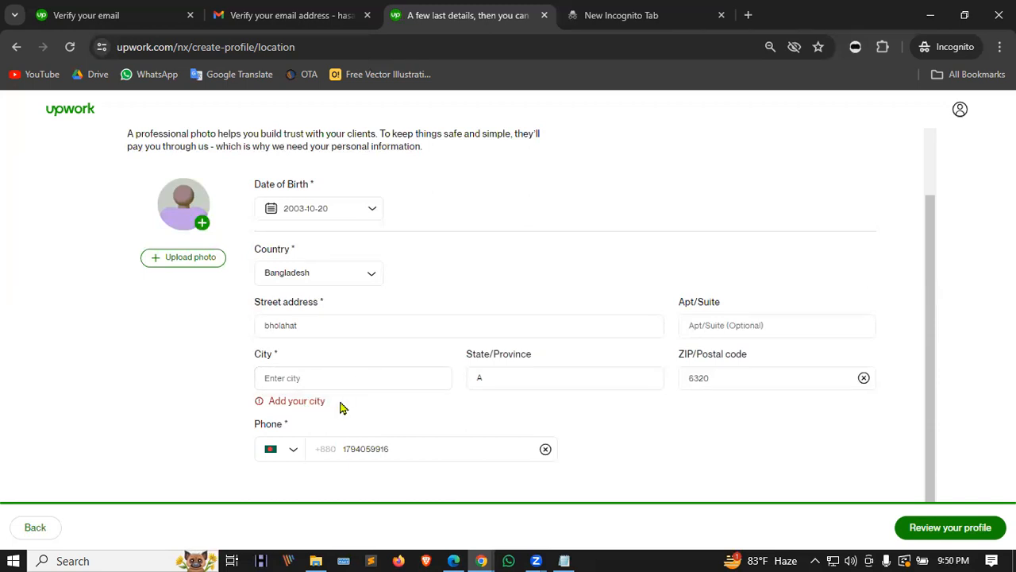
click(344, 379)
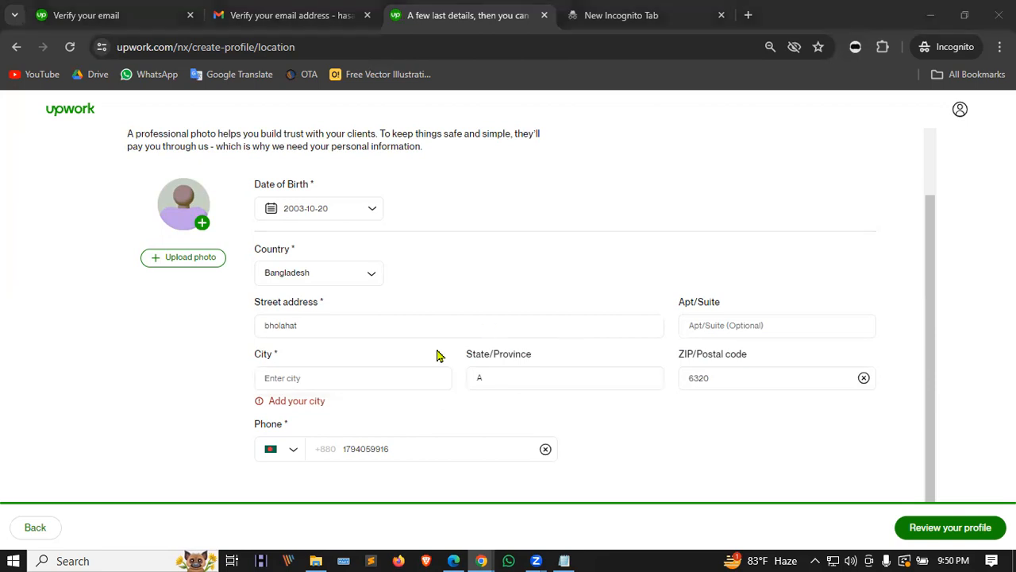
click(333, 379)
text(chapai Nawabganj)
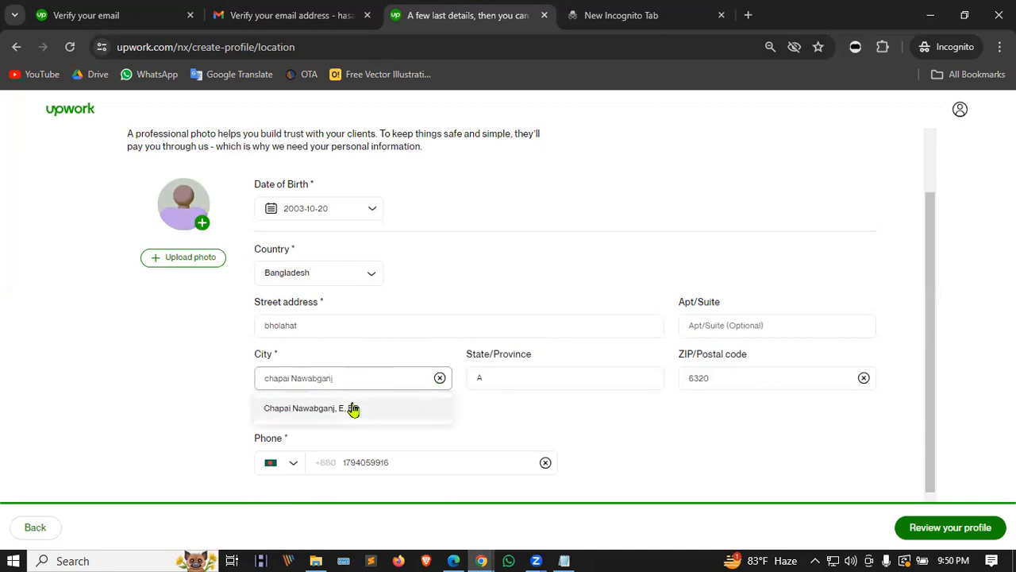
click(355, 409)
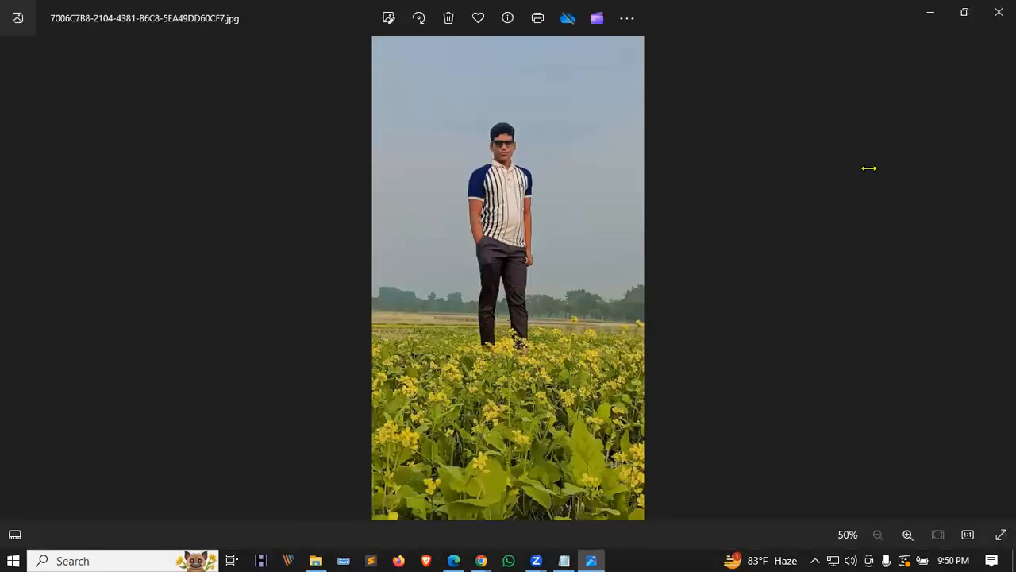
Step: Save the field photo to Downloads as Image20240417215054.jpg and close Photos
click(998, 12)
key(ctrl+s)
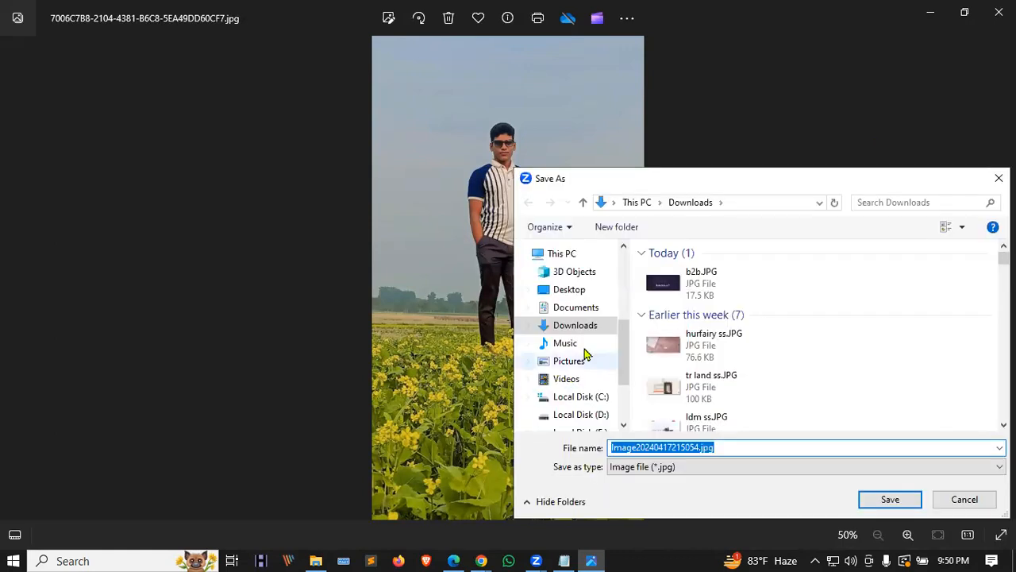
click(889, 499)
key(alt+F4)
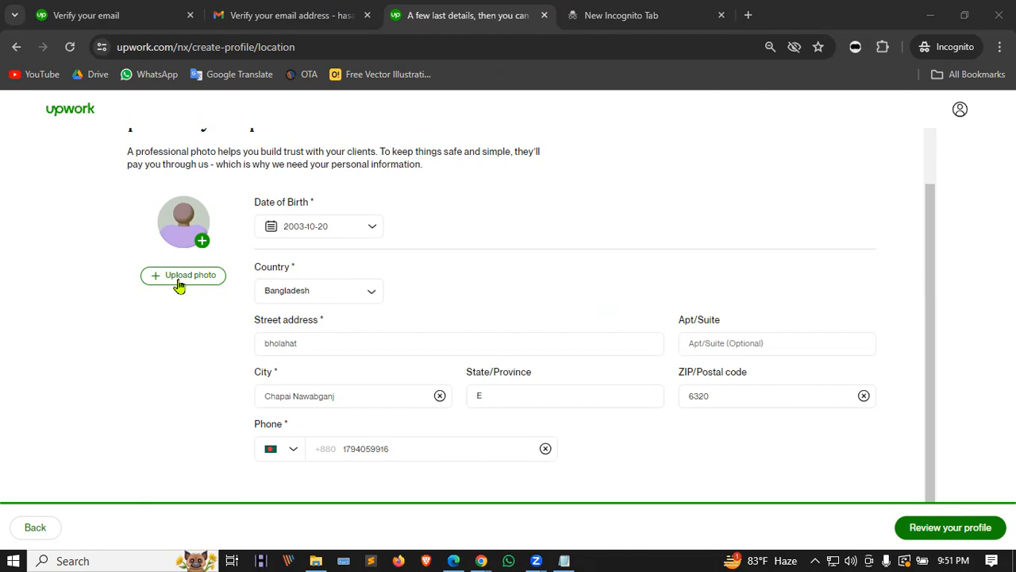
scroll(182, 285, up, 1)
drag(125, 228, 449, 242)
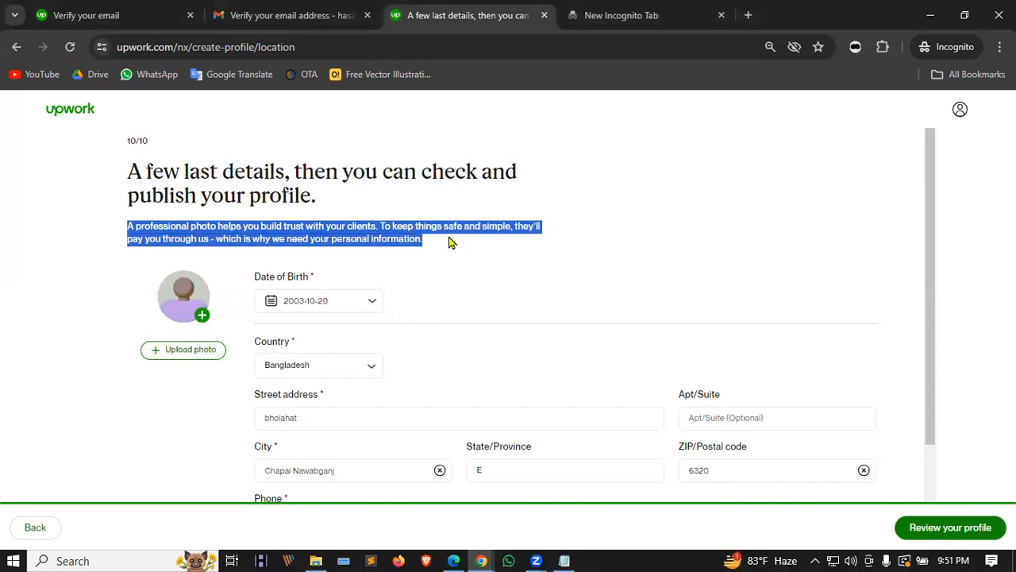
click(447, 246)
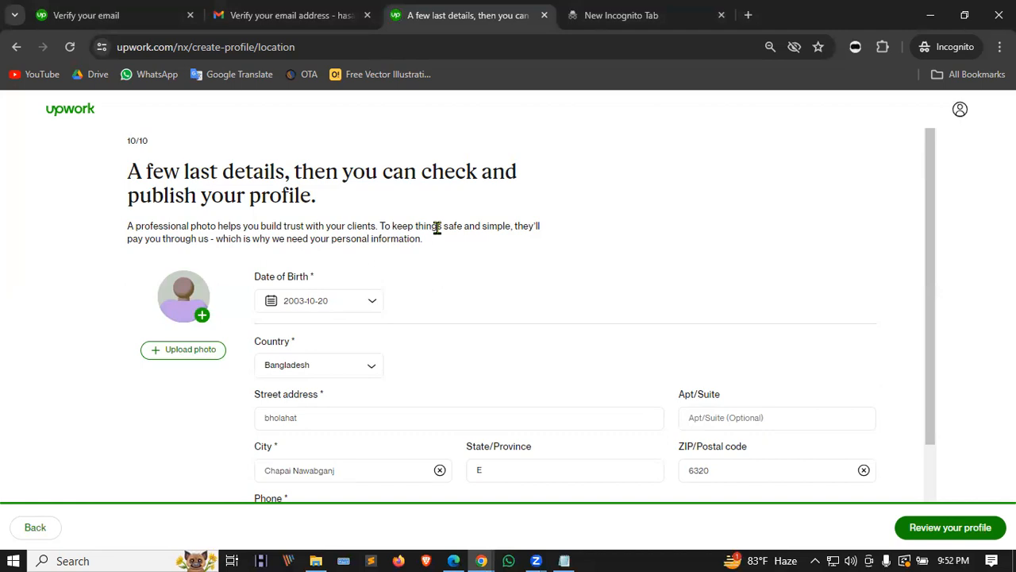
click(956, 25)
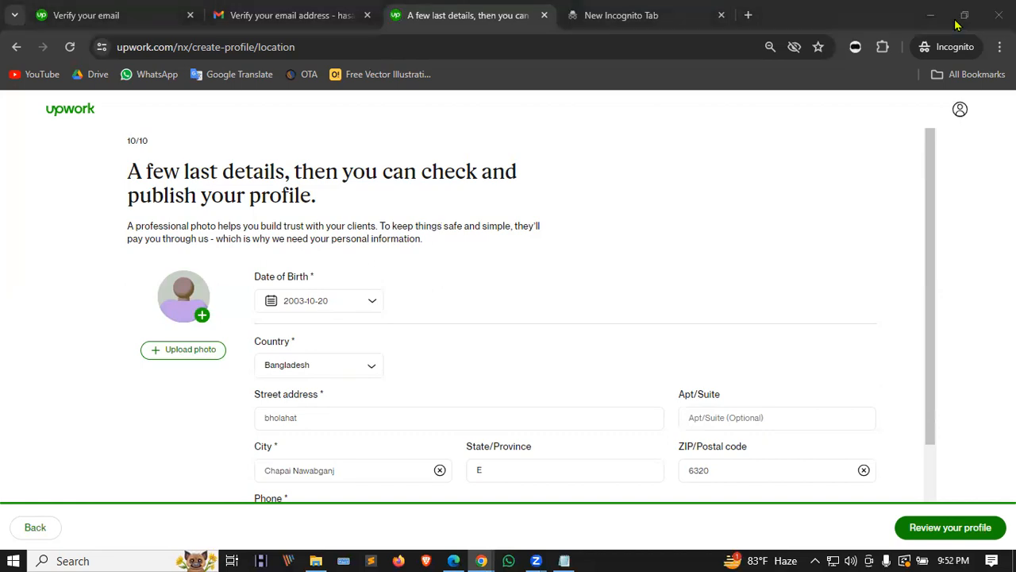
Step: Search Google for 'bg remove' in the incognito tab and open the remove.bg result
click(673, 15)
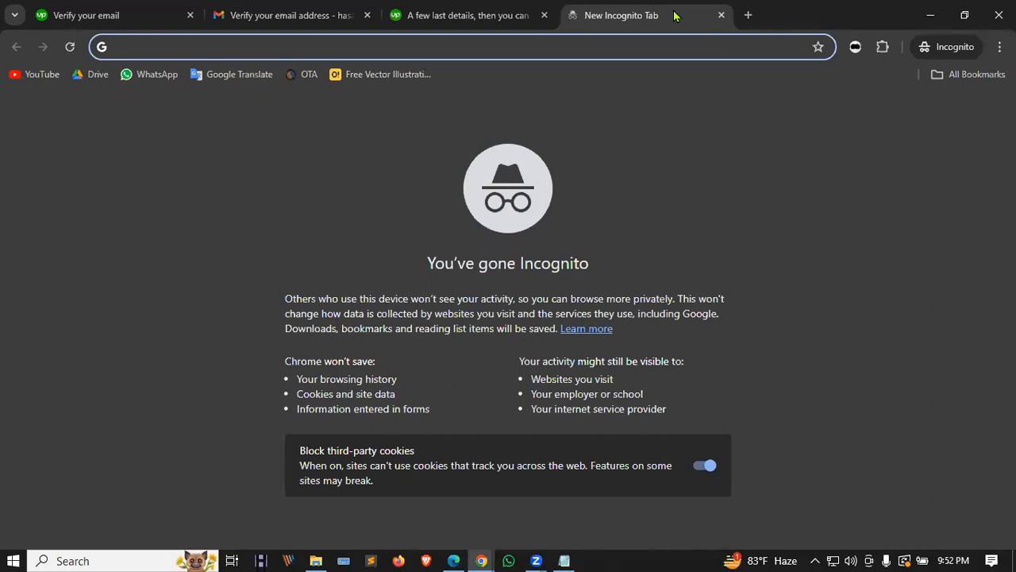
text(back)
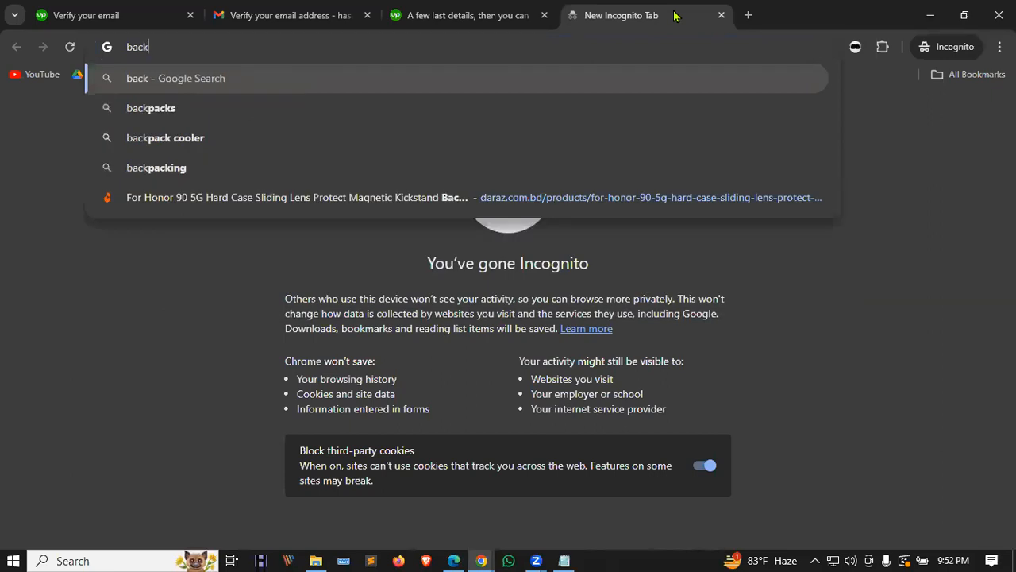
text(dr)
key(BackSpace)
key(BackSpace)
key(BackSpace)
key(BackSpace)
key(BackSpace)
text(g re)
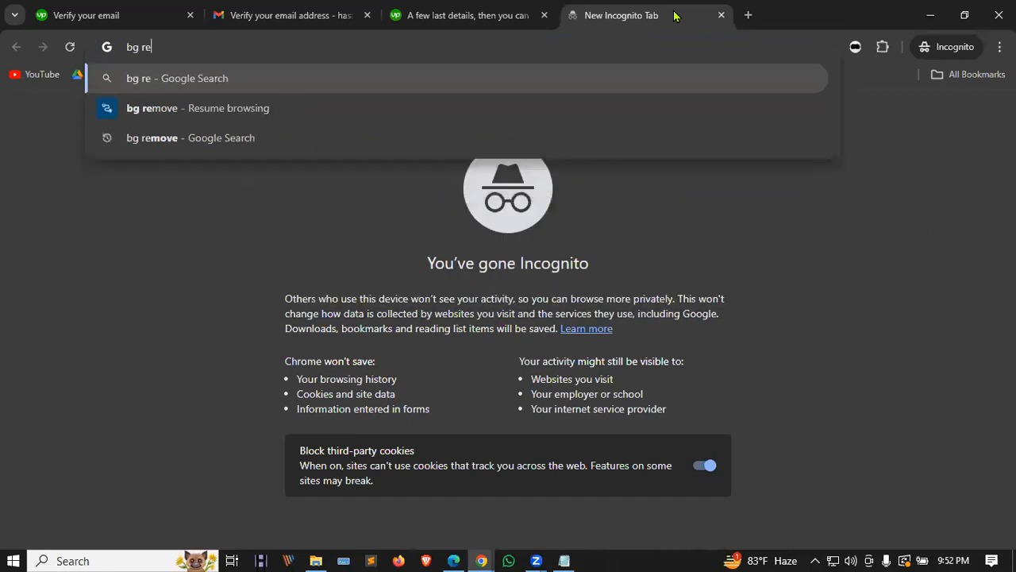
key(Down)
key(Down)
key(Return)
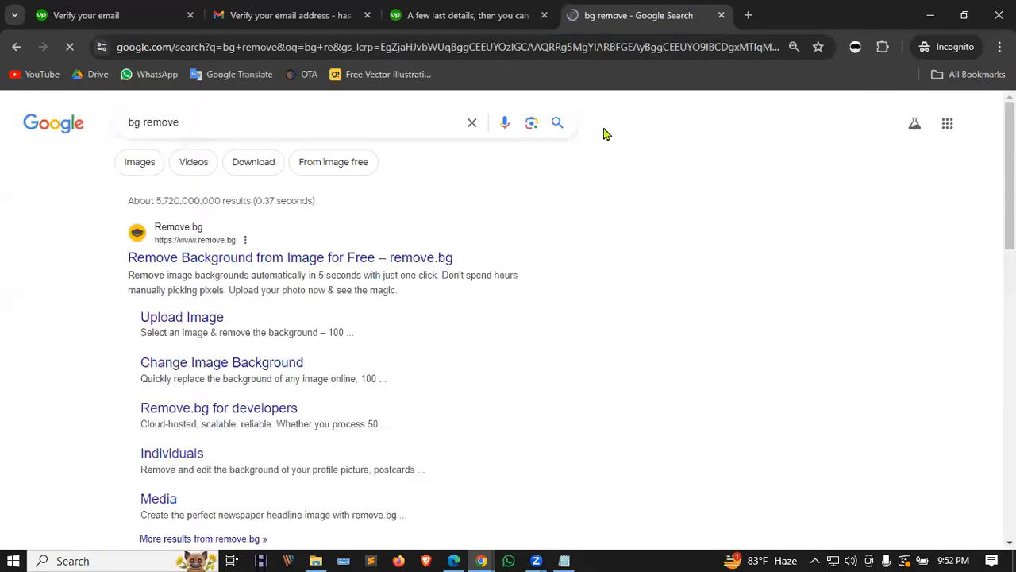
click(241, 262)
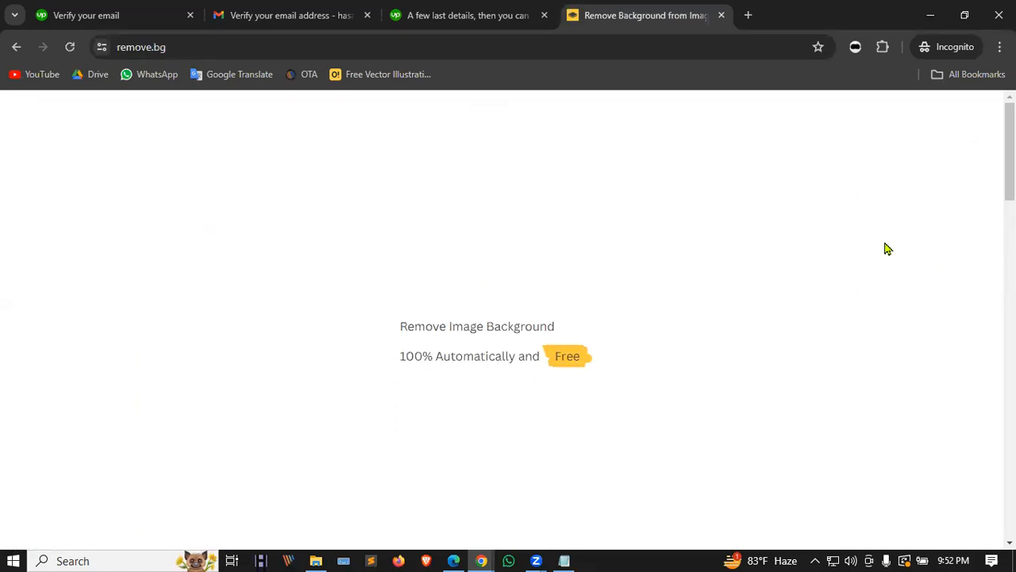
Step: Upload Image20240417215054.jpg from Downloads to remove.bg and dismiss the cookie notice
scroll(522, 370, down, 3)
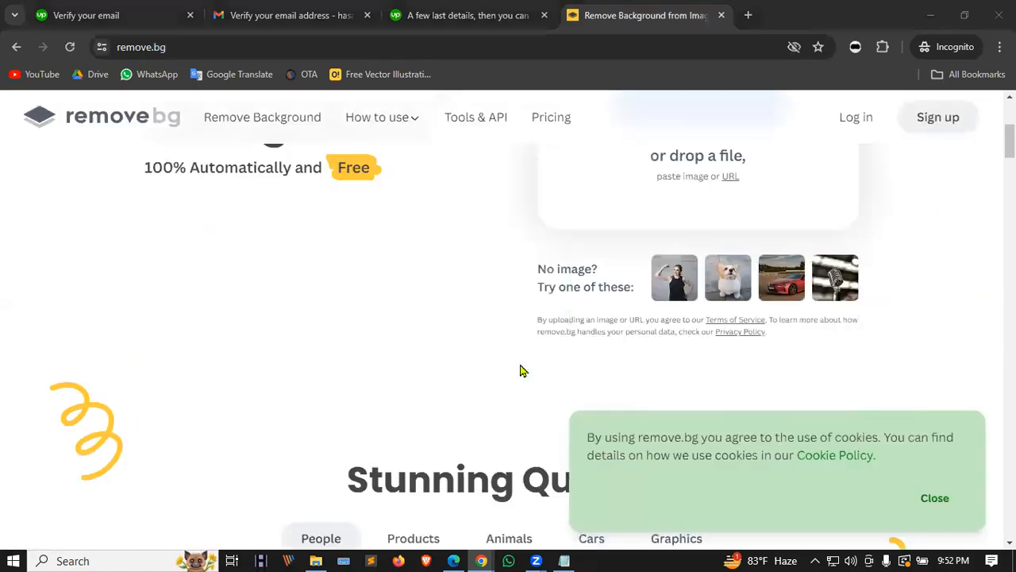
scroll(521, 371, up, 3)
click(726, 321)
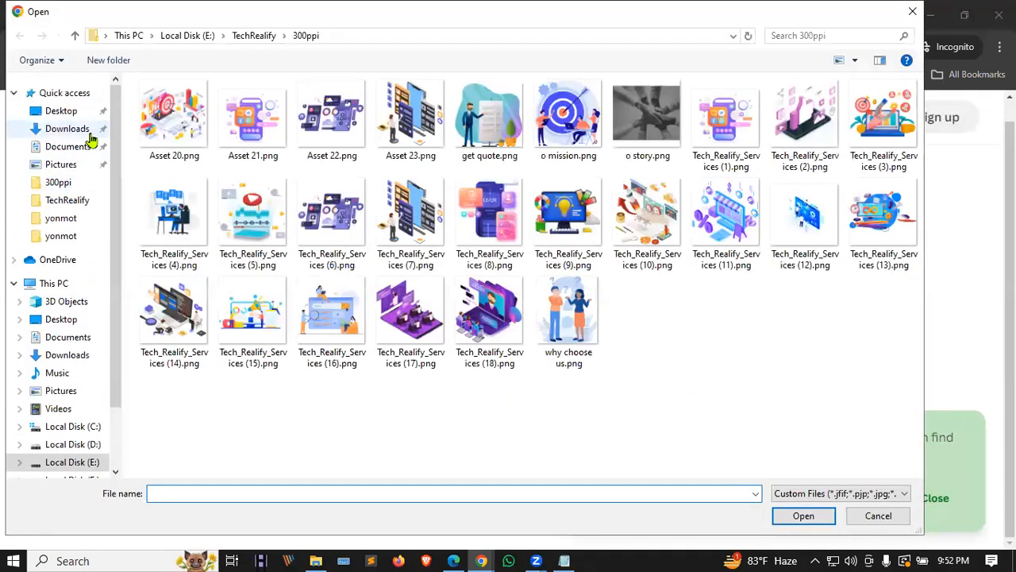
click(67, 133)
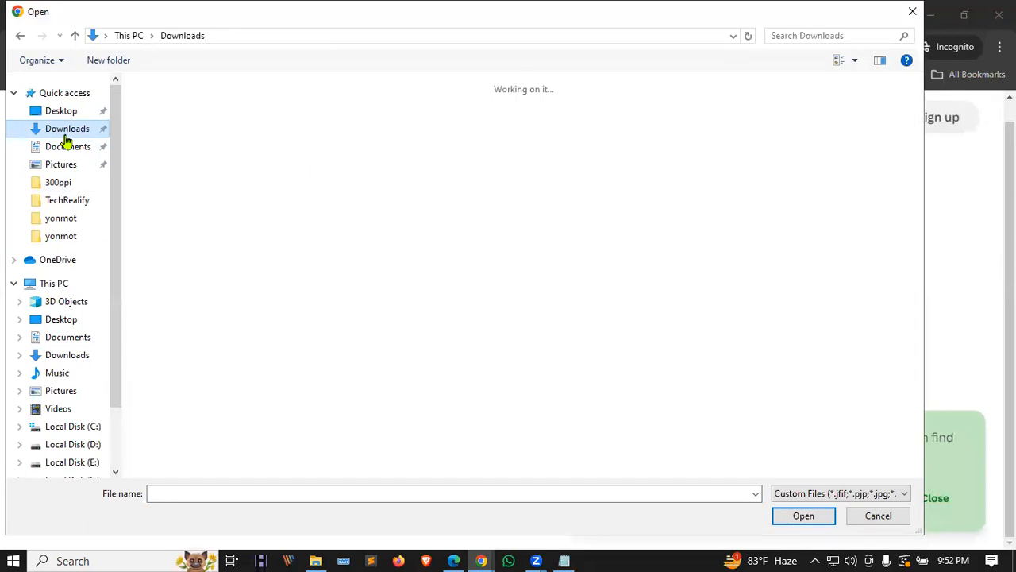
click(200, 119)
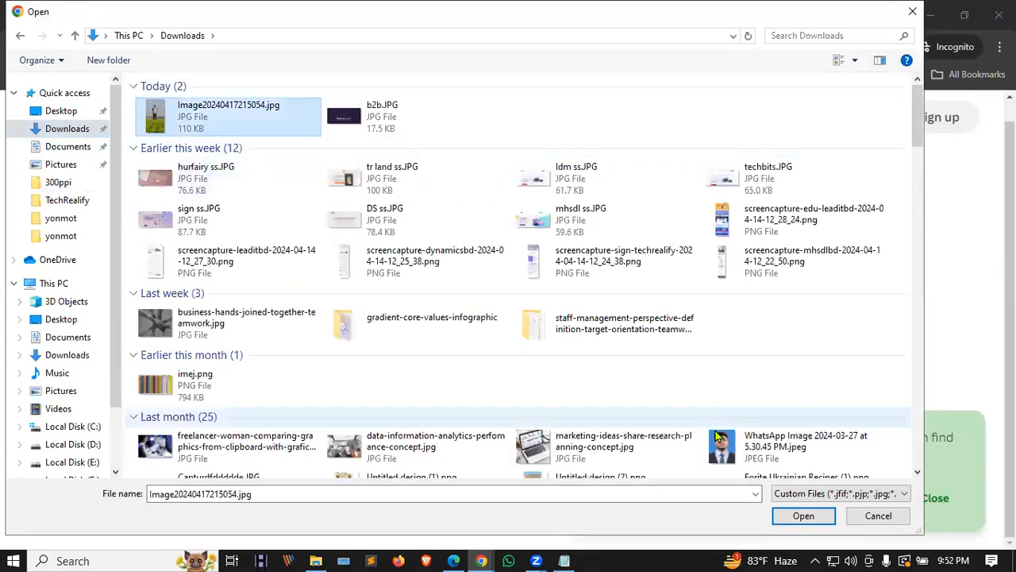
key(Return)
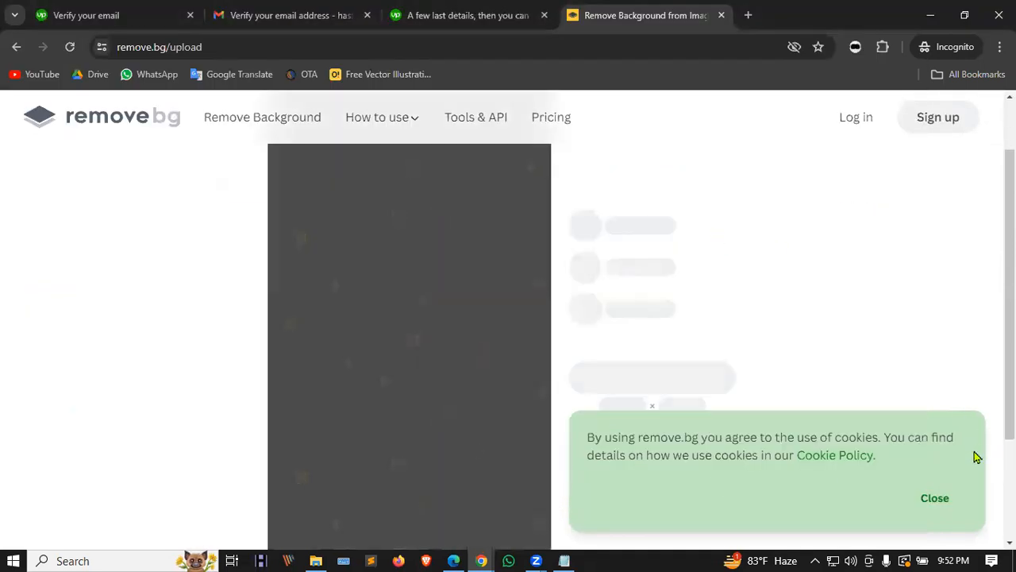
click(942, 497)
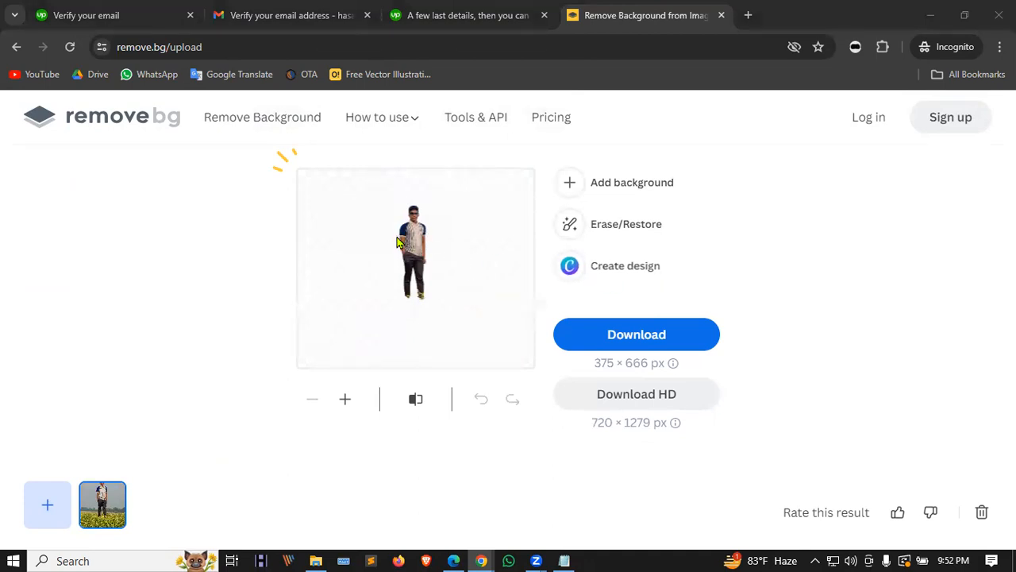
Step: Zoom in to inspect the cut-out figure, then open the Add background panel
click(346, 401)
click(345, 401)
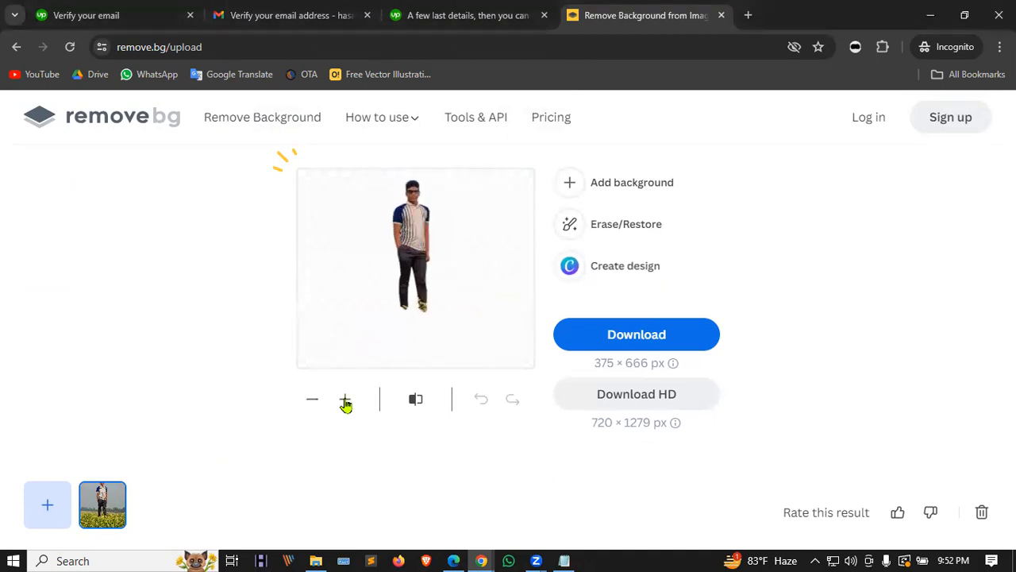
click(346, 404)
click(345, 403)
scroll(361, 254, up, 2)
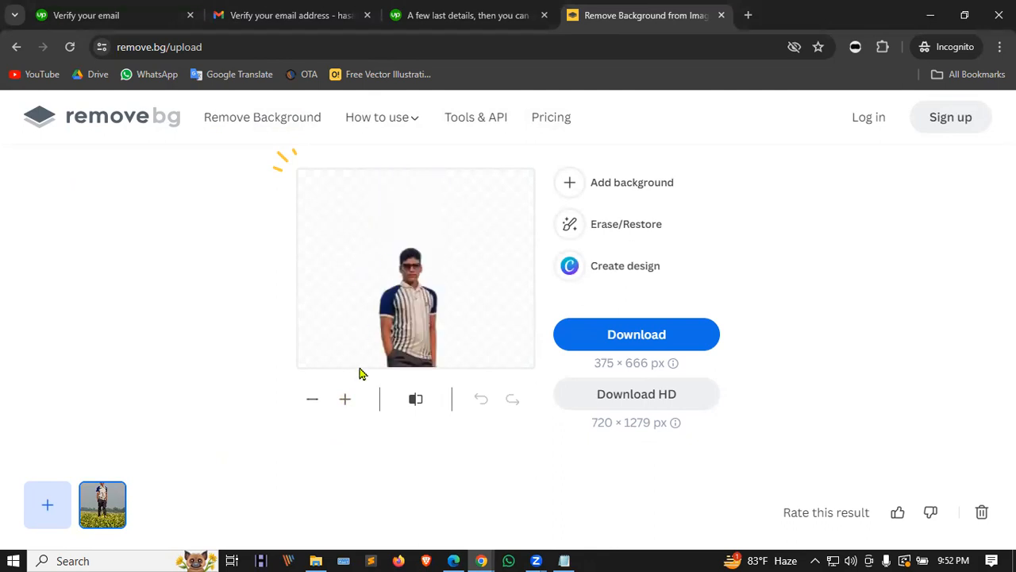
click(346, 403)
click(345, 404)
click(345, 403)
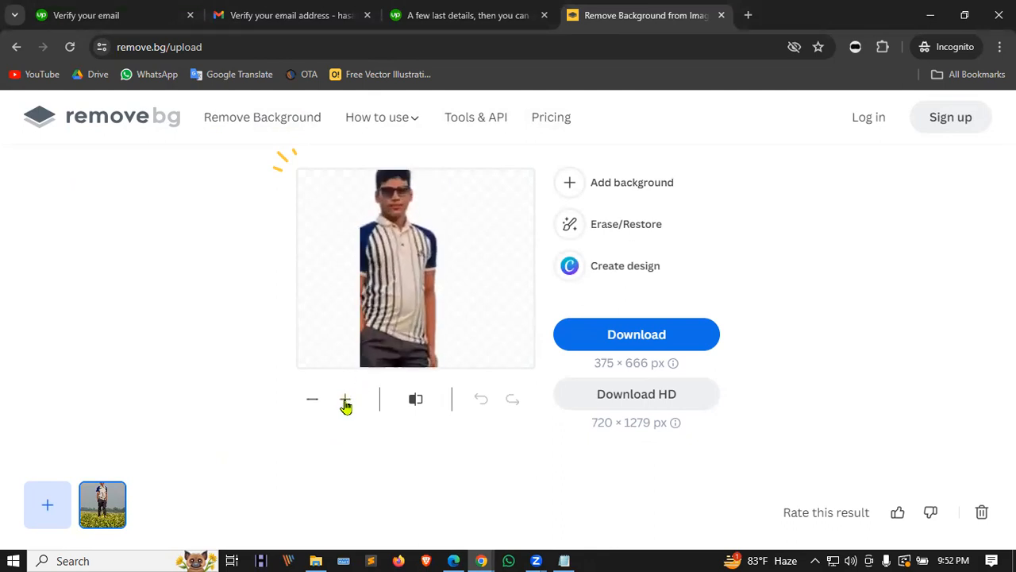
scroll(381, 266, up, 2)
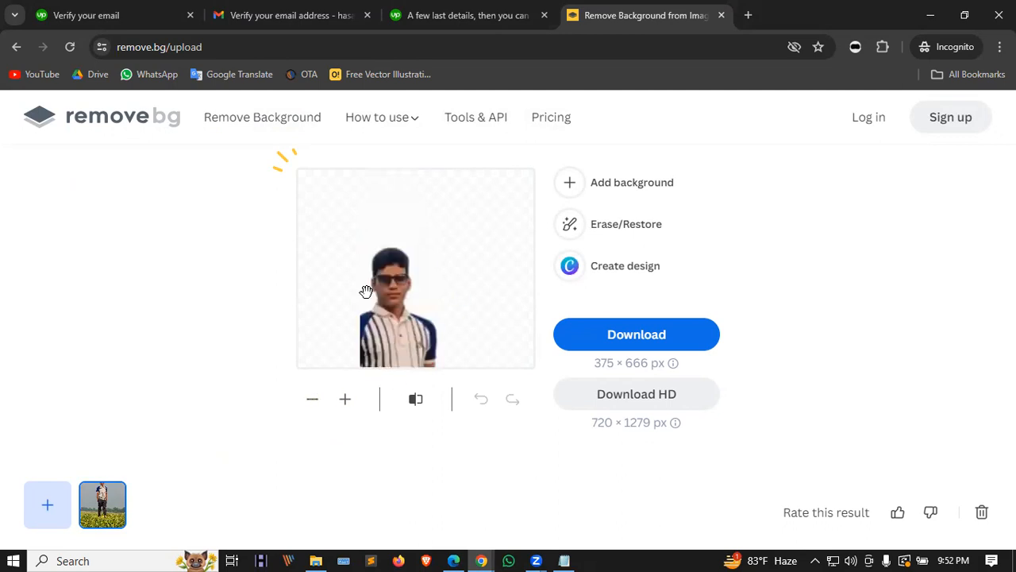
click(311, 403)
click(312, 402)
click(312, 402)
click(311, 403)
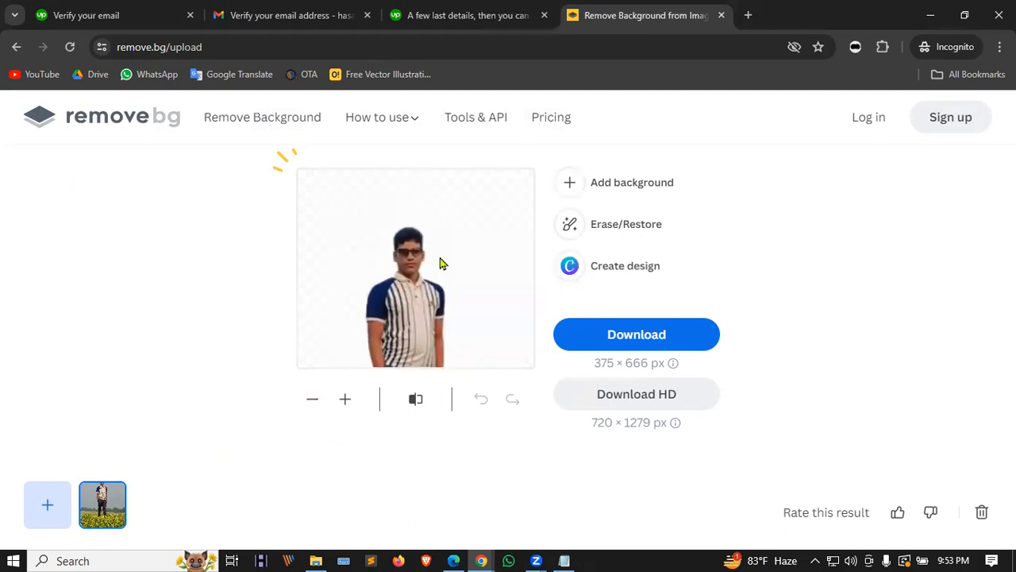
click(629, 189)
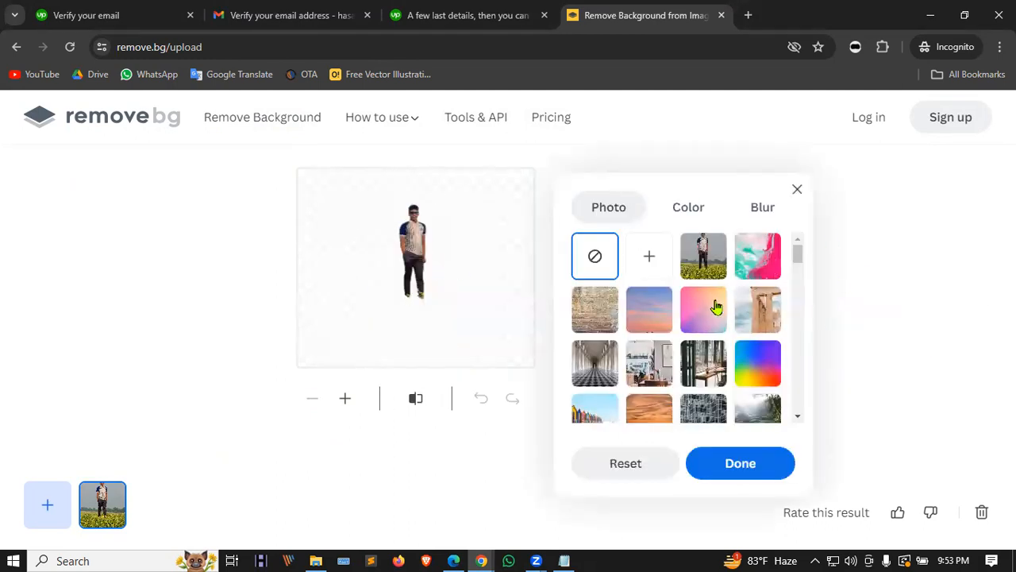
Step: Try white and blue solid backgrounds behind the standing person's cut-out, settling on white
click(690, 206)
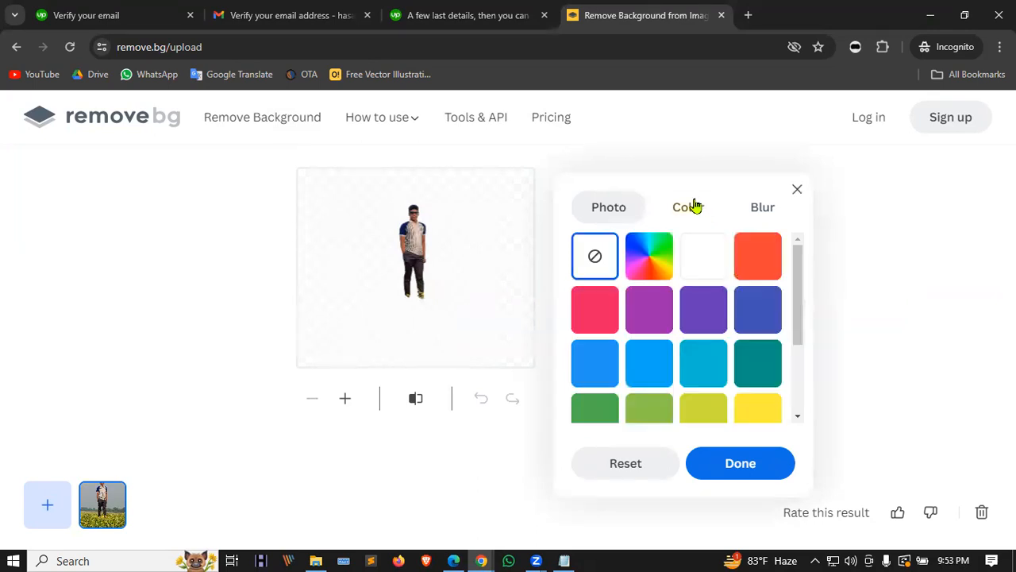
click(702, 255)
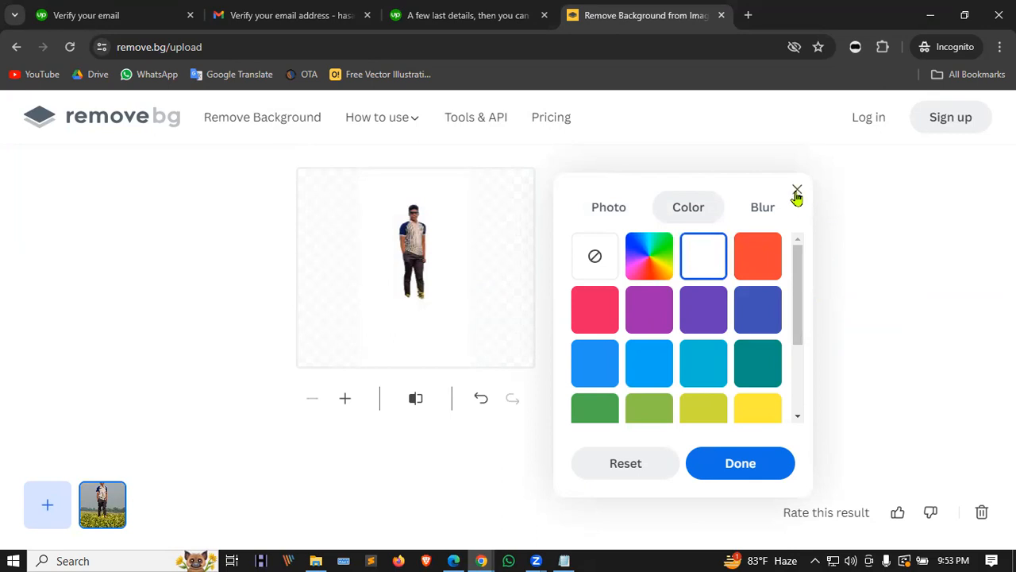
click(585, 375)
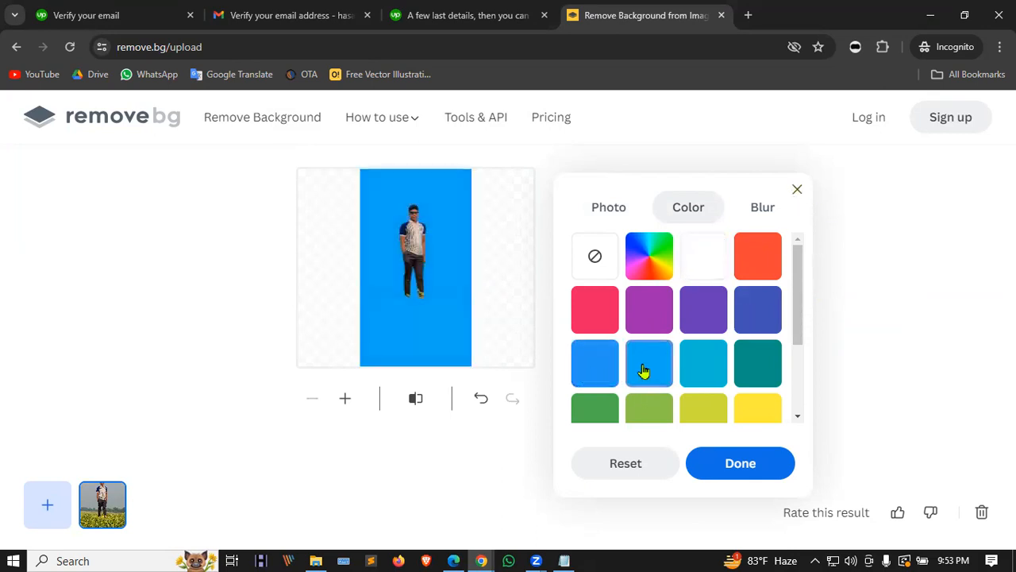
click(704, 259)
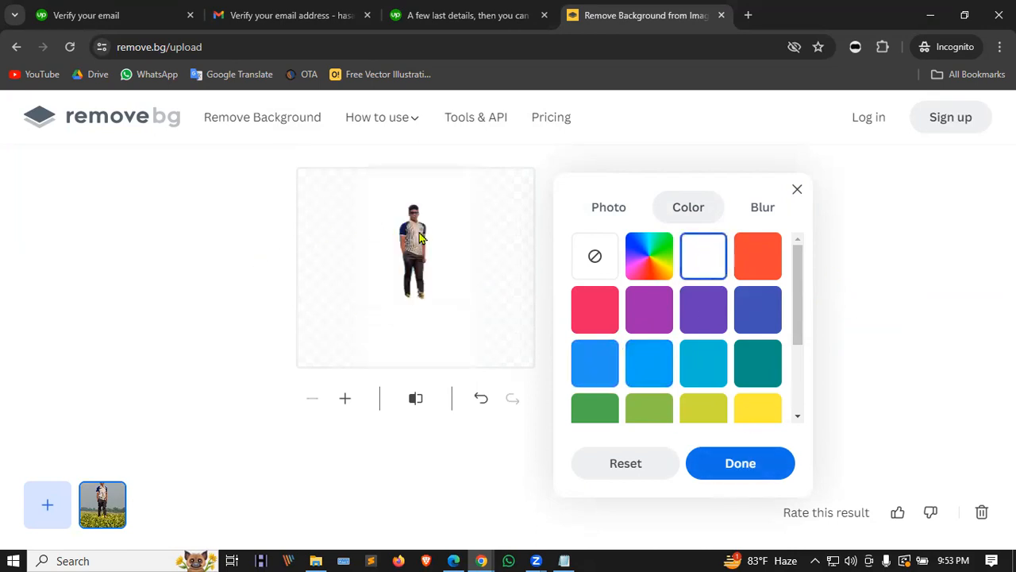
Step: Zoom into the white-background cut-out, compare it with the original photo, and close the background panel
click(345, 402)
click(345, 403)
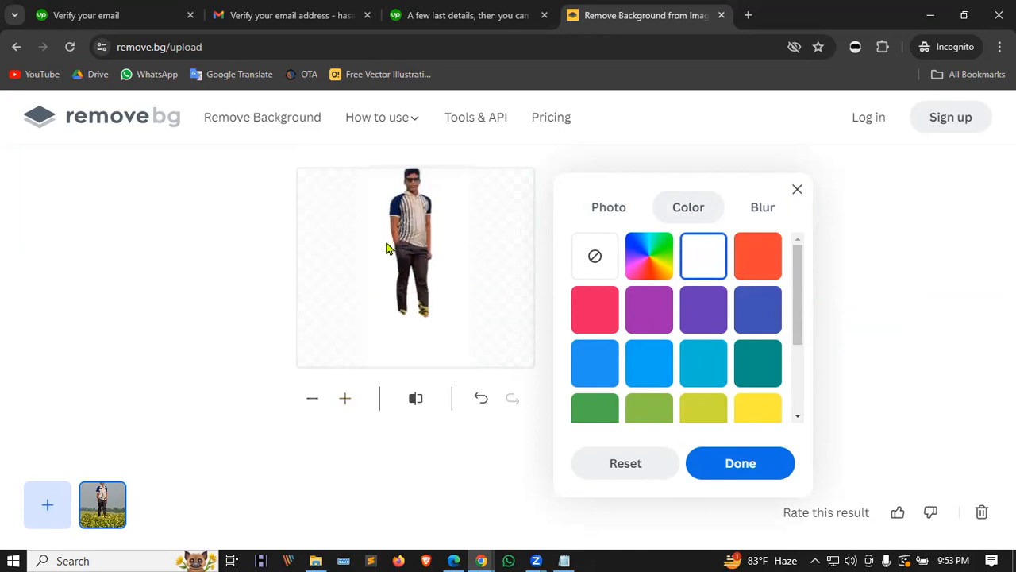
click(341, 401)
click(342, 401)
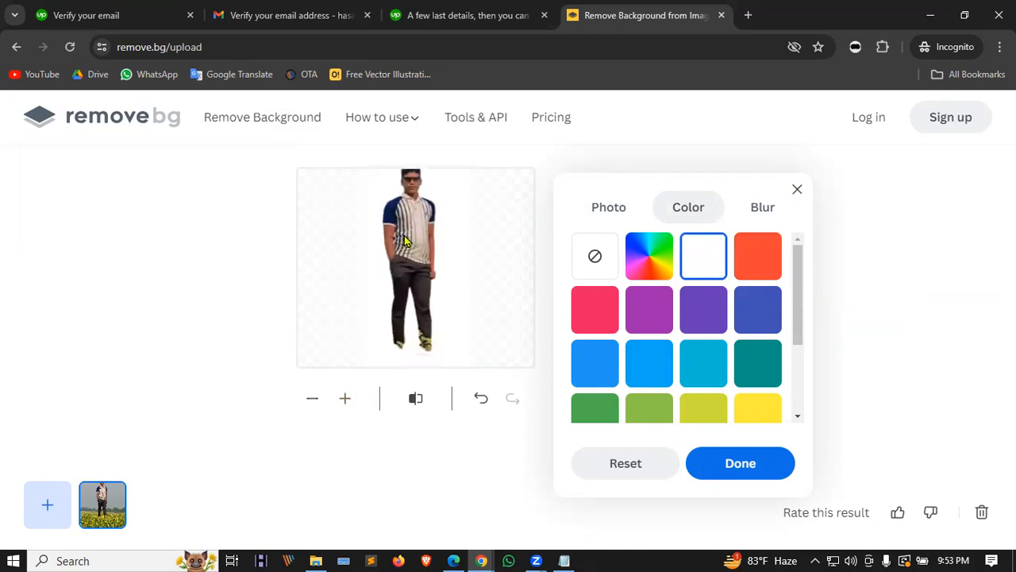
scroll(404, 240, up, 1)
click(344, 402)
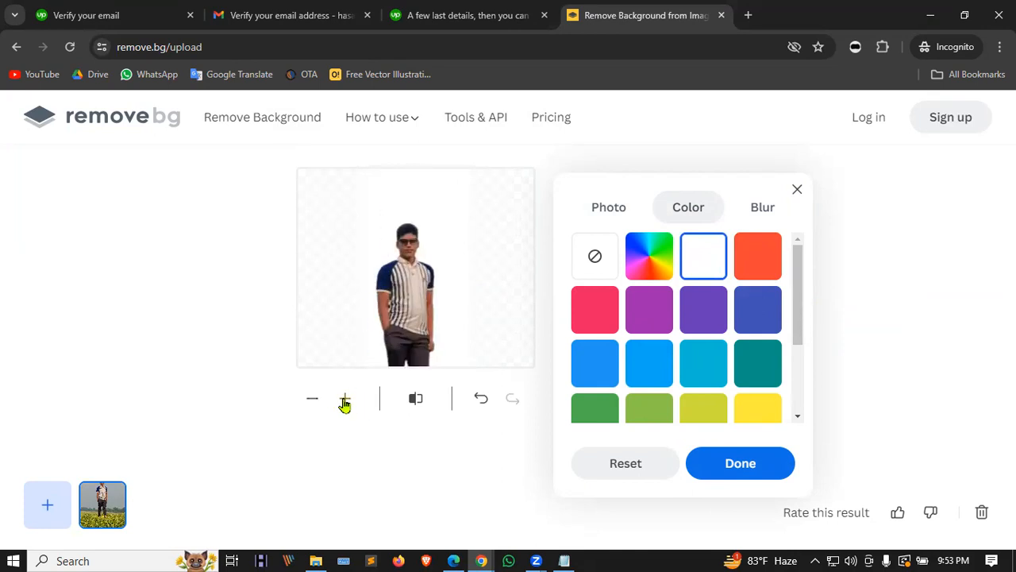
scroll(378, 271, up, 1)
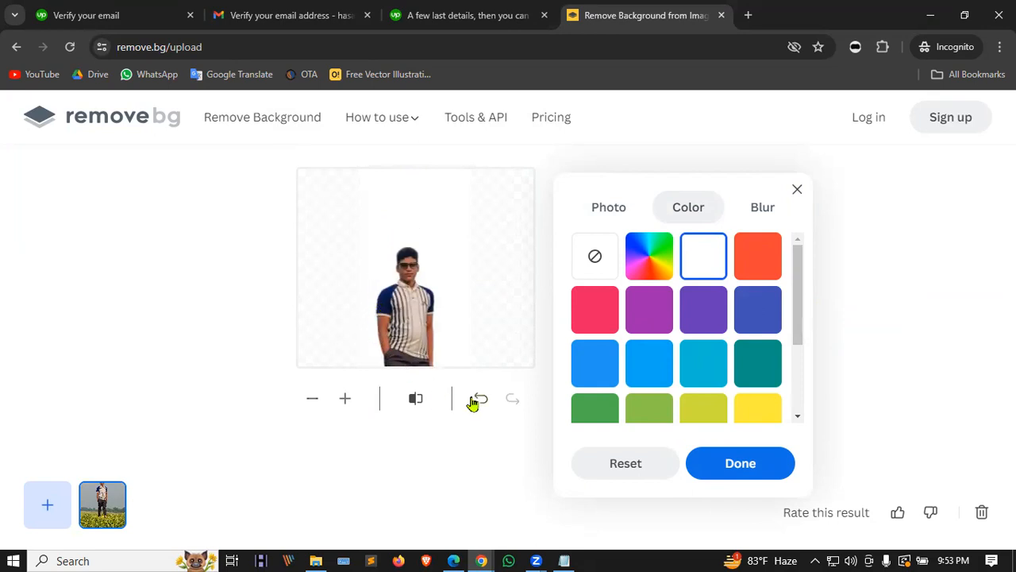
click(418, 401)
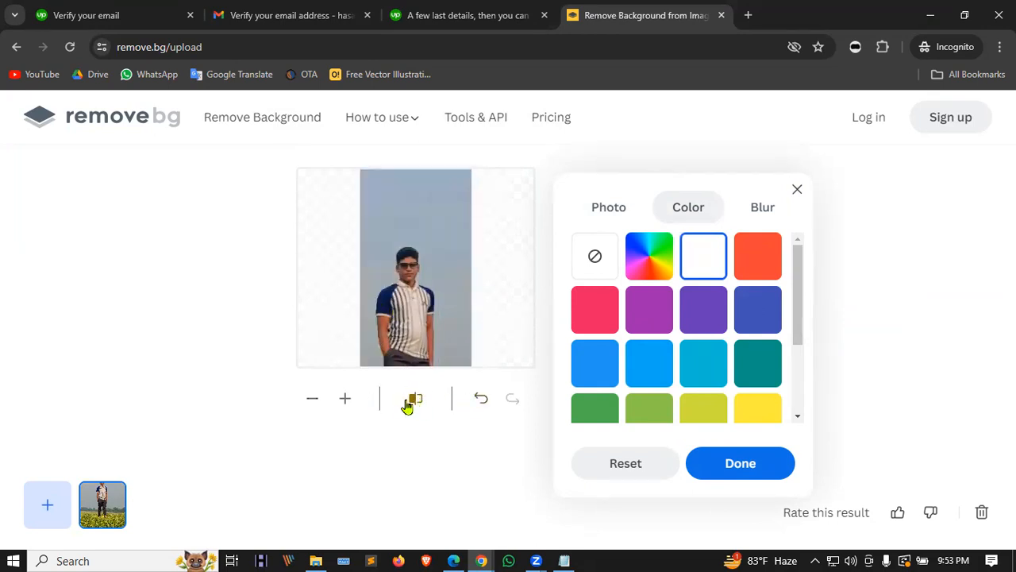
click(414, 403)
click(413, 403)
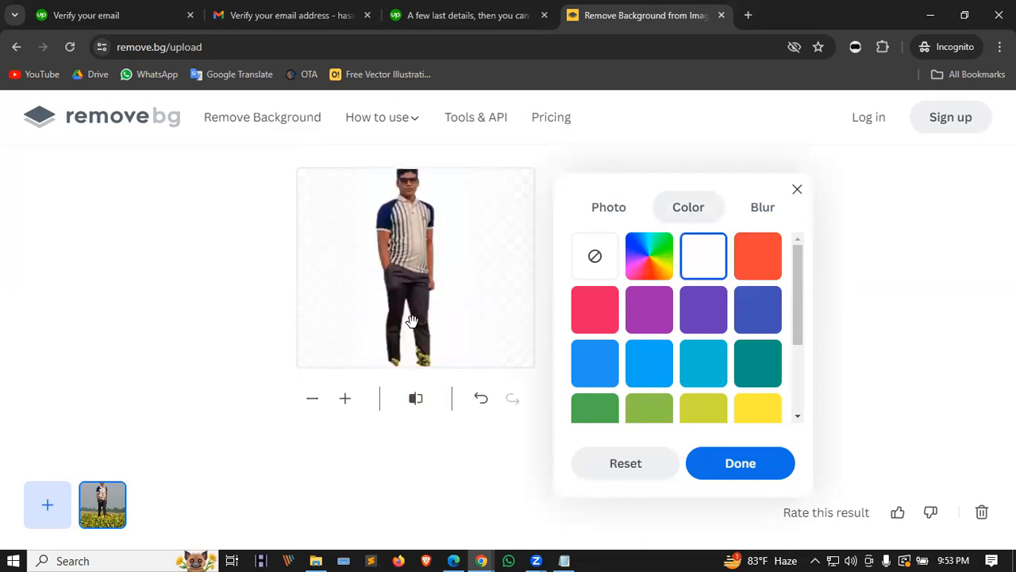
click(795, 191)
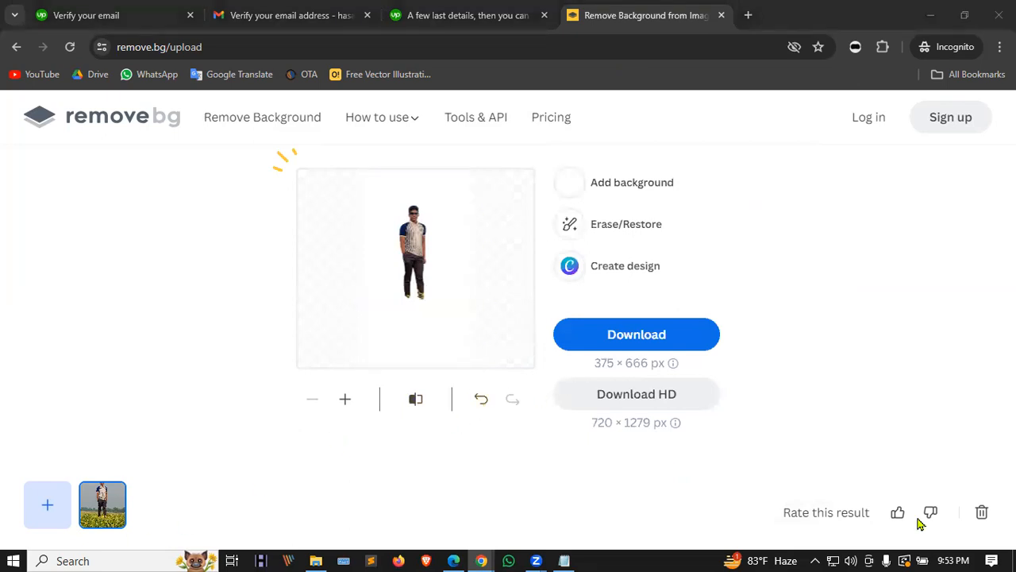
Step: Discard the remove.bg result and save the red-curtain selfie as a new image from Photos
click(982, 512)
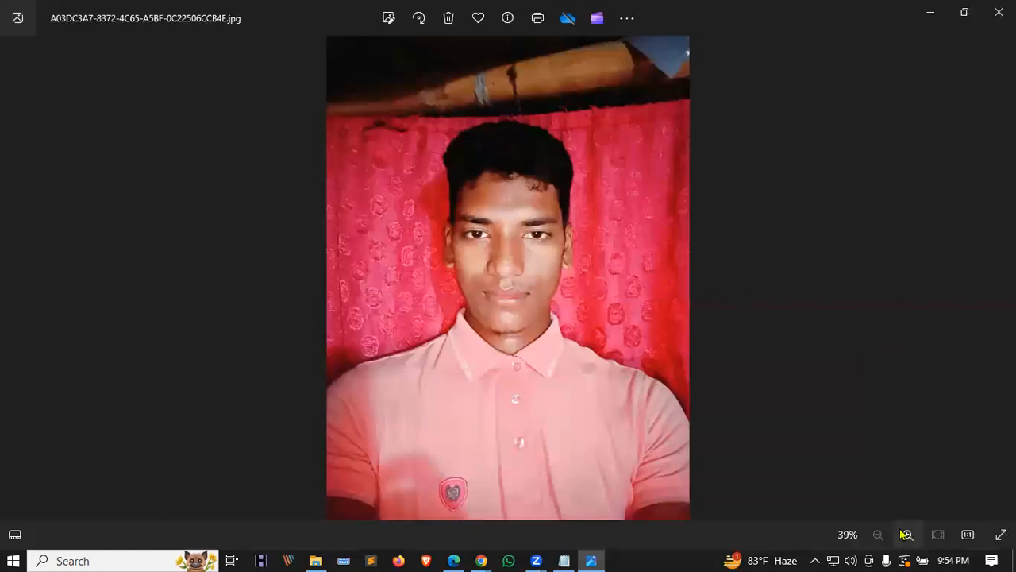
click(999, 12)
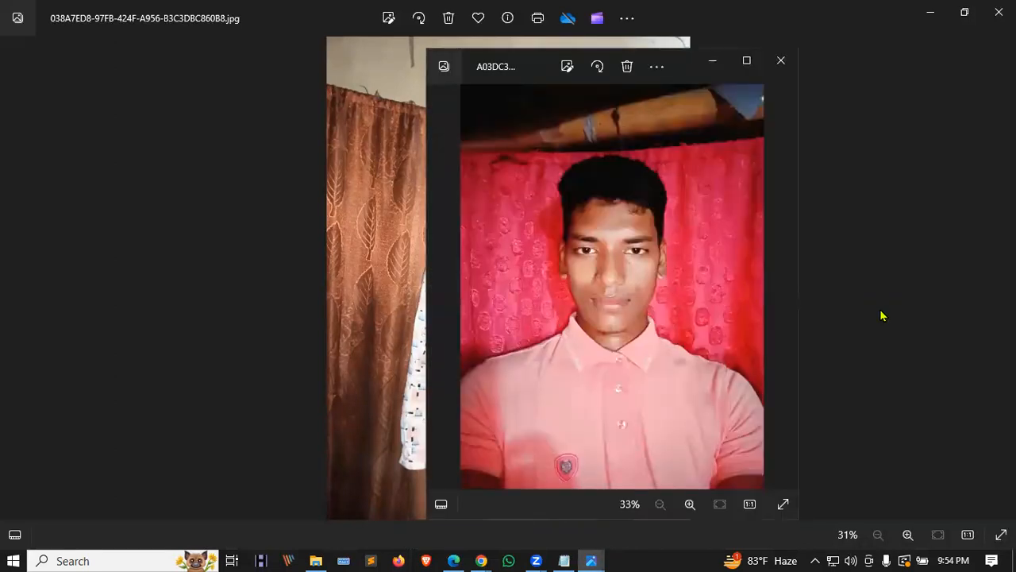
key(ctrl+s)
click(893, 499)
click(780, 61)
Step: Close the Photos viewer and upload Image20240417215418.jpg from Downloads to remove.bg
click(999, 12)
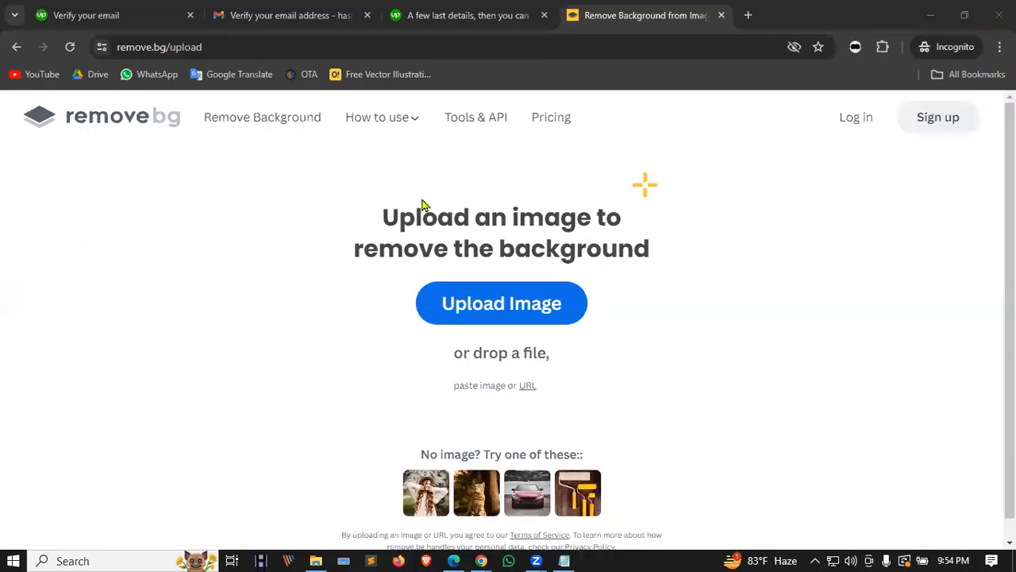
click(500, 319)
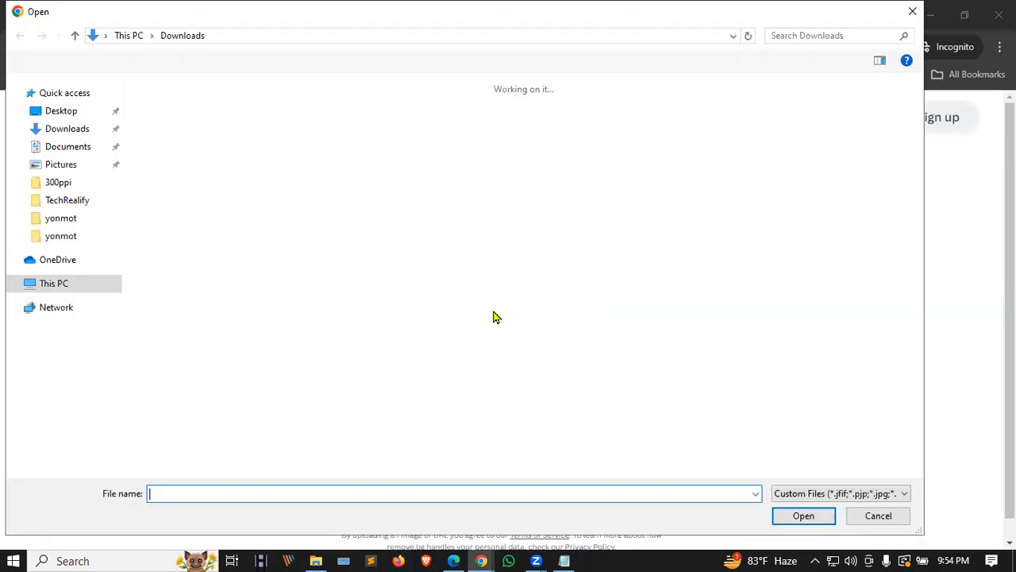
click(199, 119)
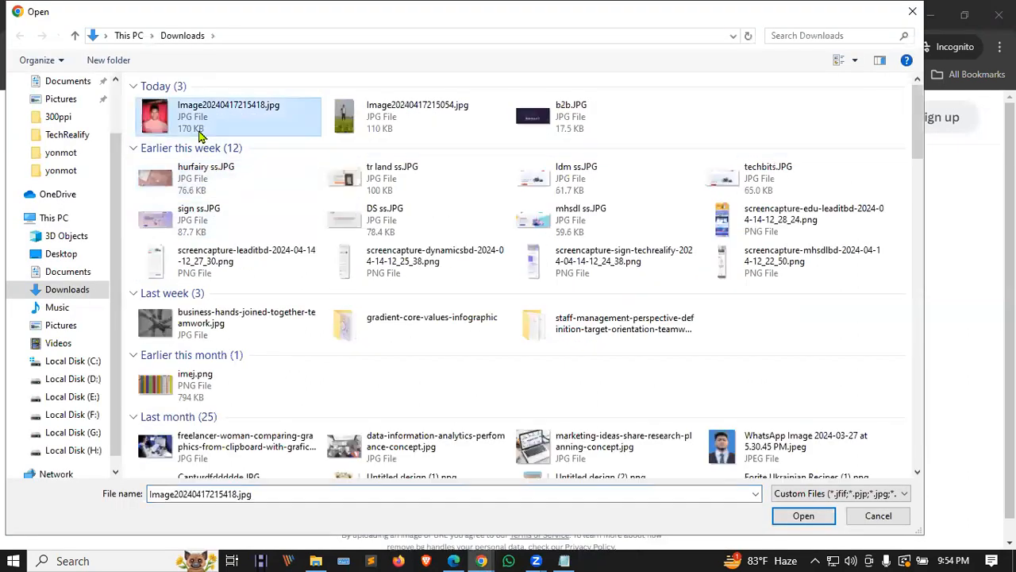
click(790, 515)
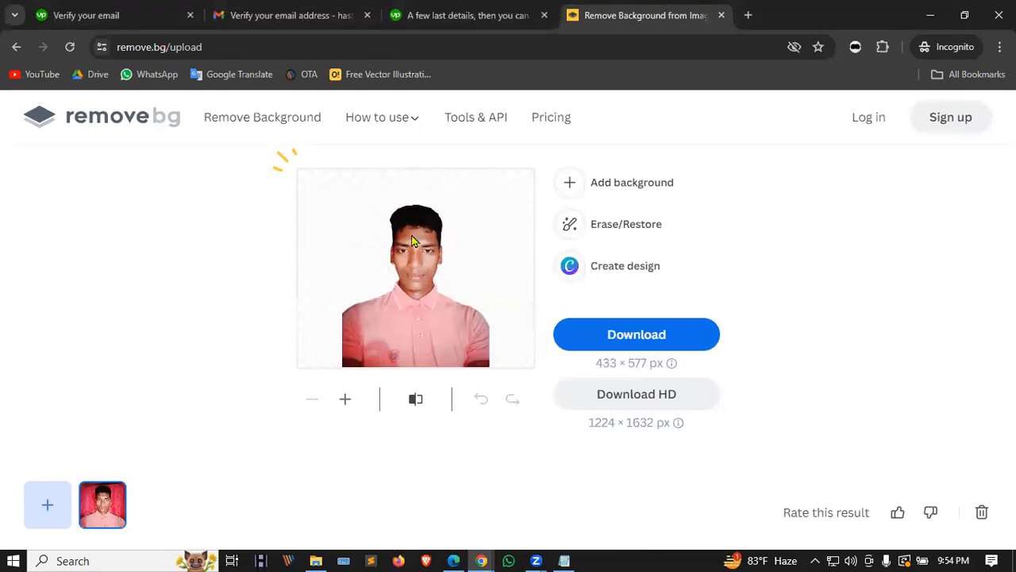
Step: Try purple-blue, light blue and white solid backgrounds behind the selfie
click(628, 183)
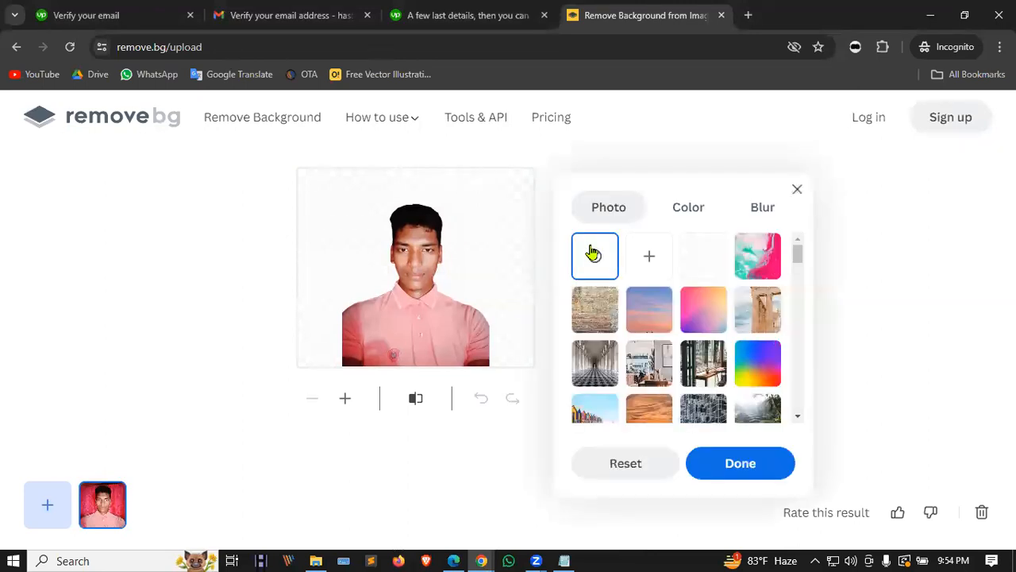
click(688, 209)
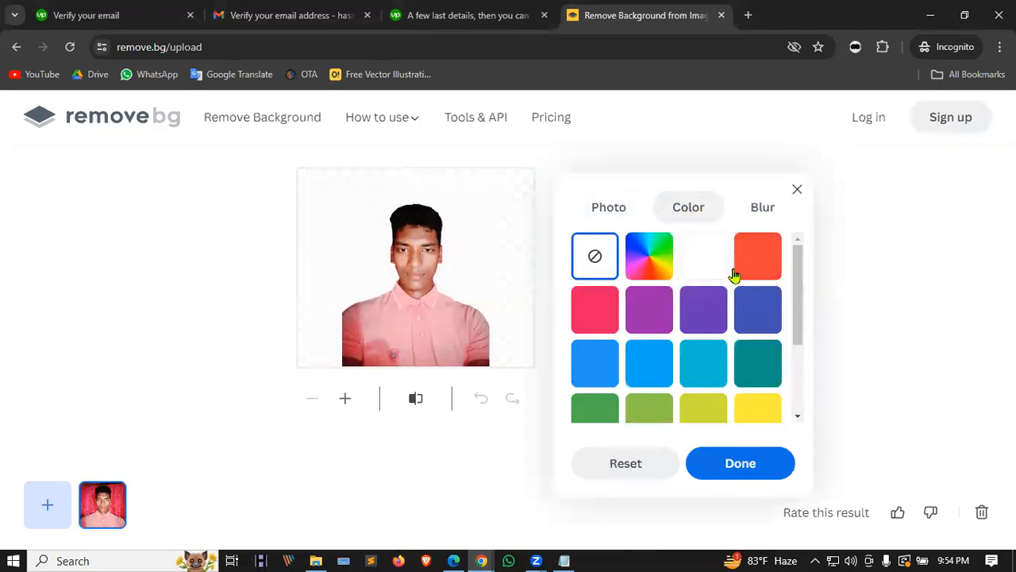
click(699, 327)
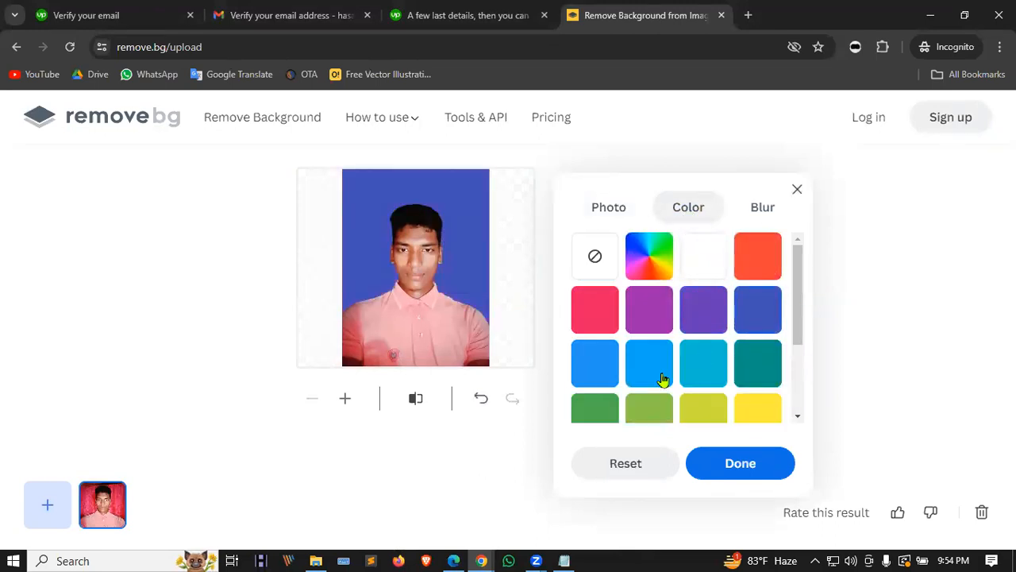
click(587, 373)
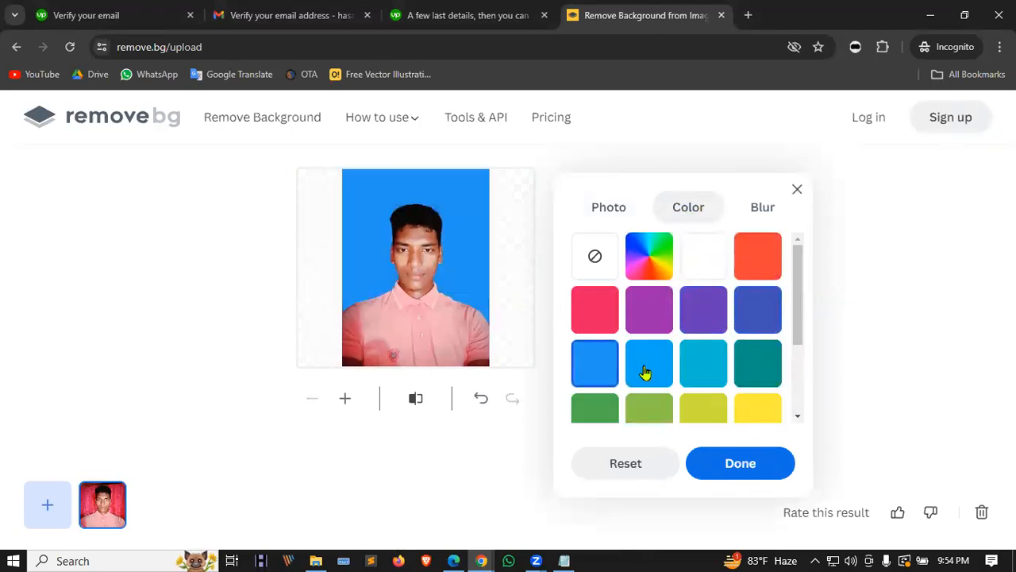
click(703, 247)
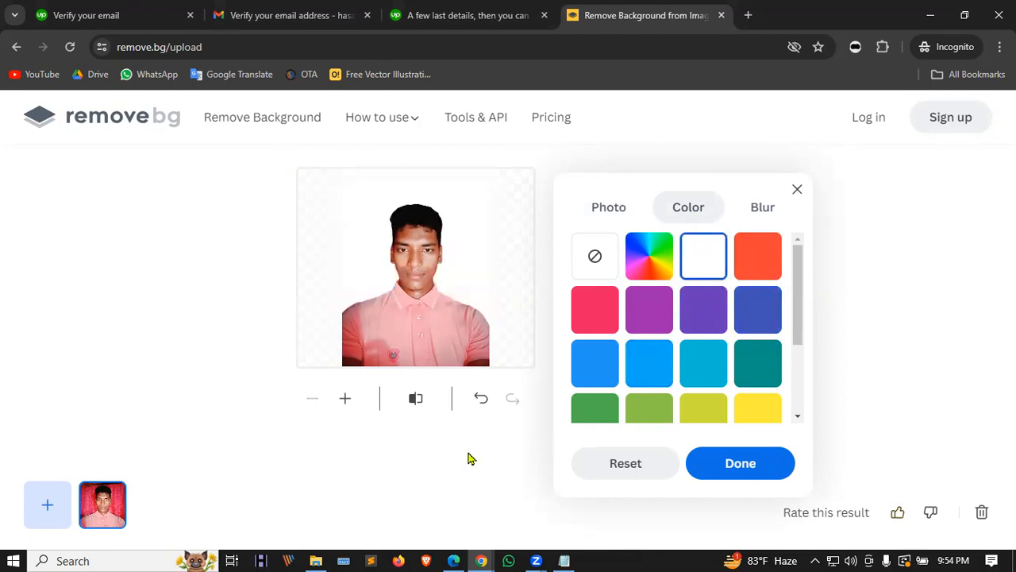
Step: Try cyan, green and purple too, settle on white, and save the PNG to Downloads
scroll(715, 390, down, 3)
scroll(710, 390, up, 3)
click(709, 384)
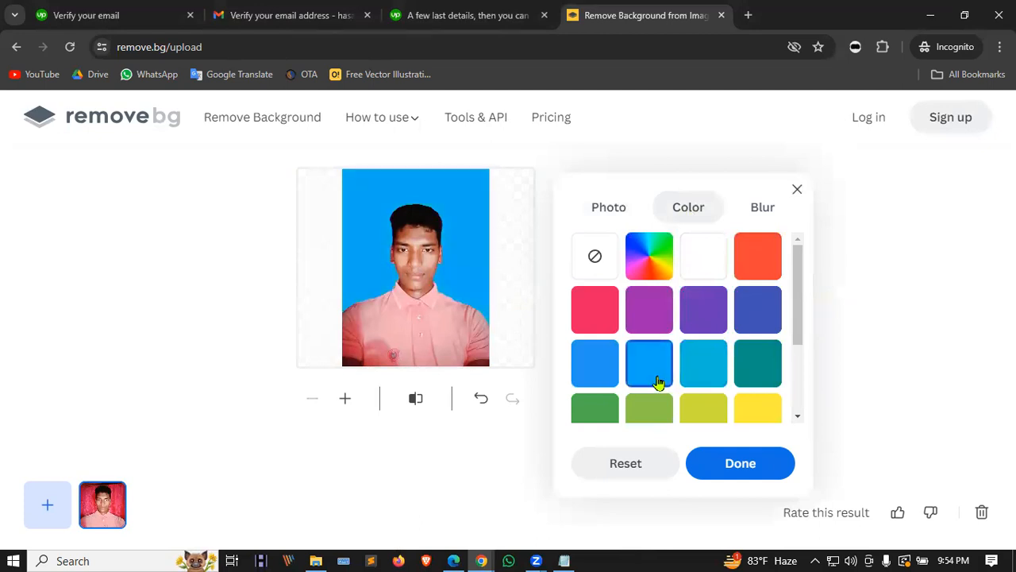
click(587, 412)
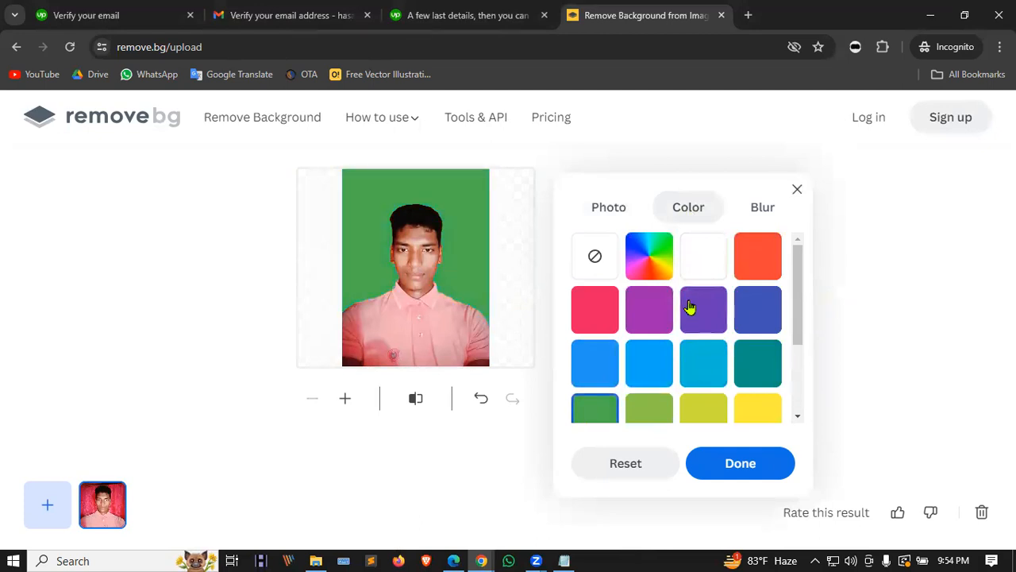
click(654, 312)
click(694, 278)
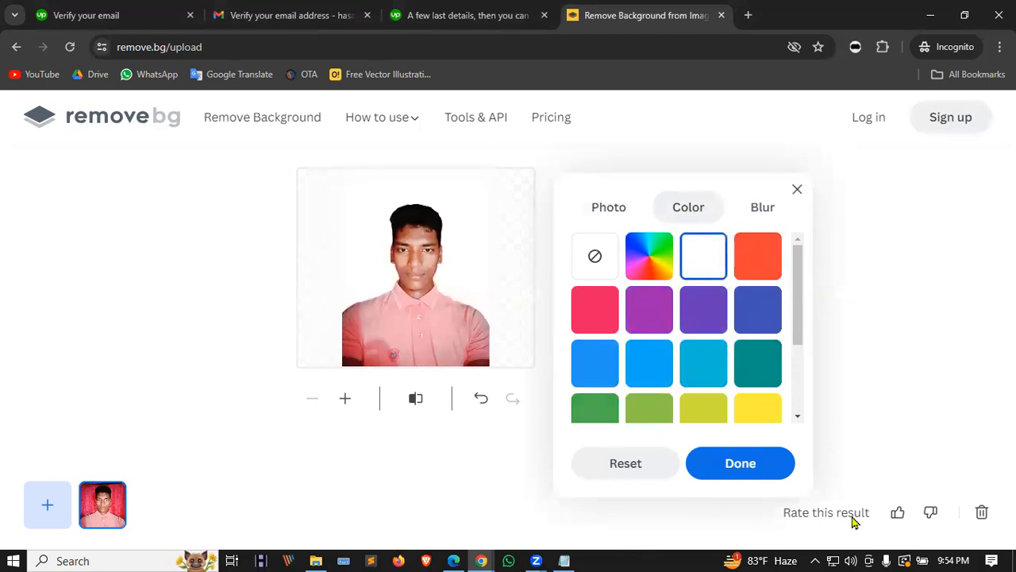
click(746, 473)
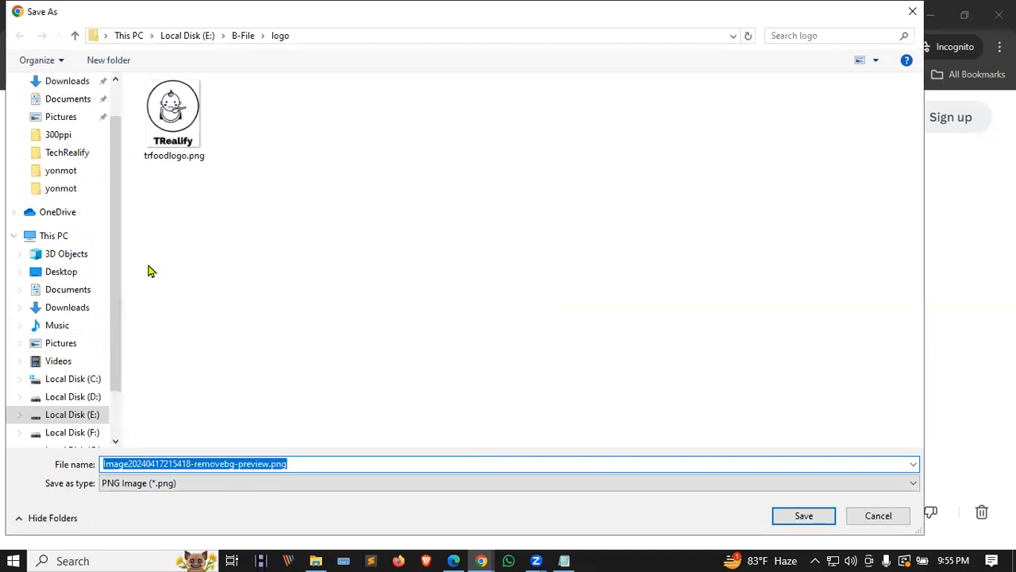
click(66, 81)
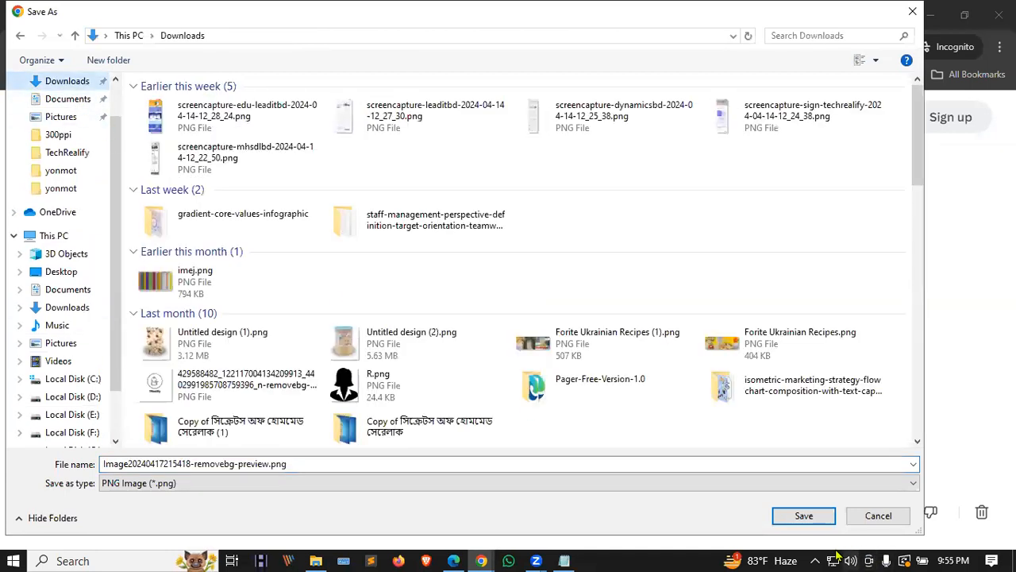
click(798, 517)
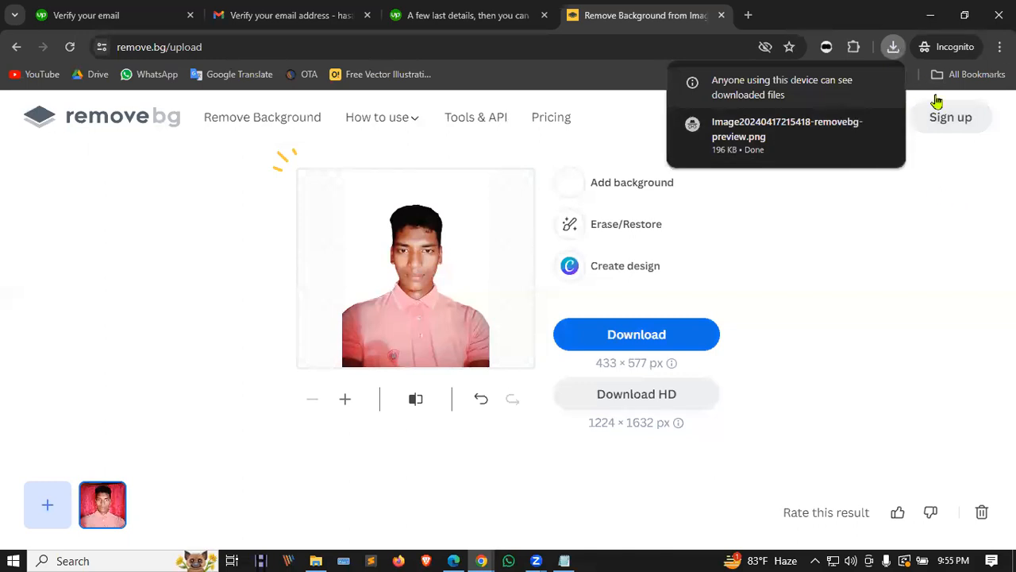
click(469, 15)
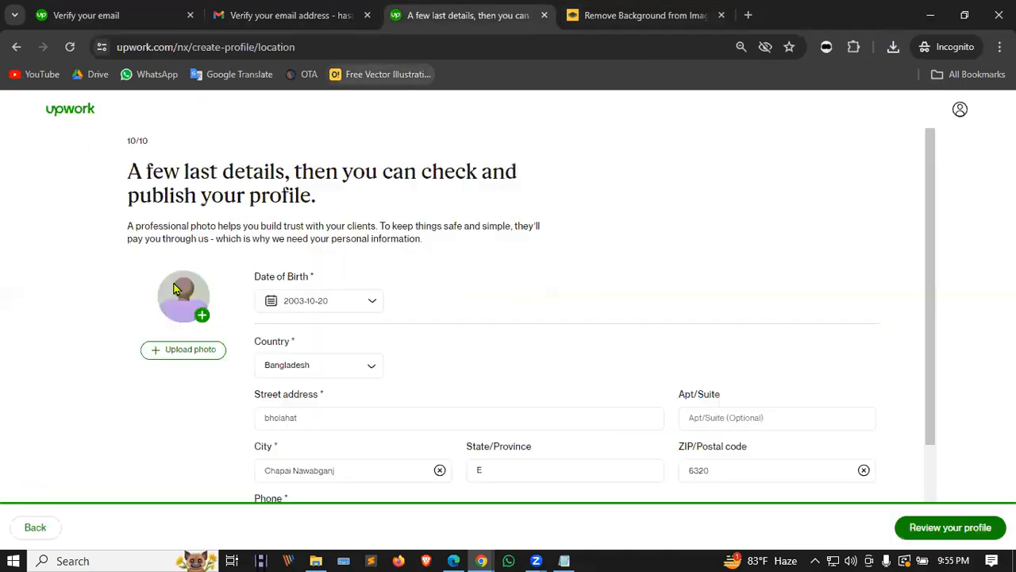
click(193, 311)
click(378, 322)
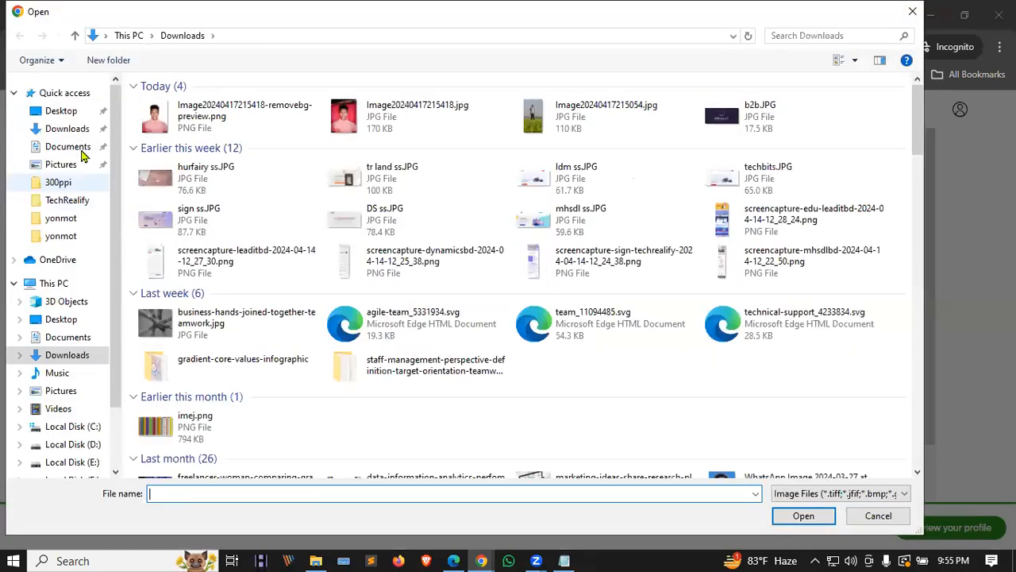
click(262, 111)
key(Return)
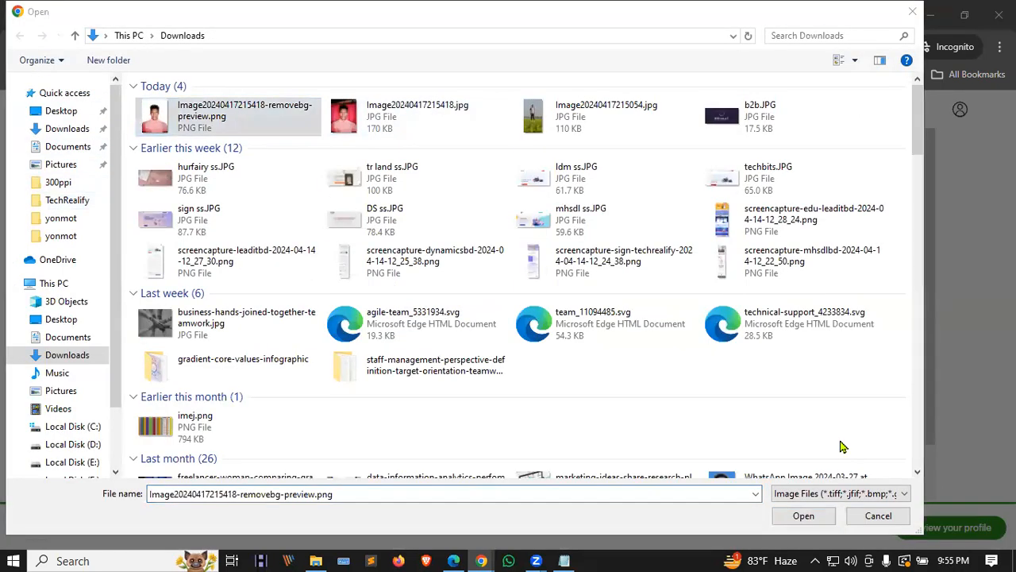
click(818, 516)
drag(403, 274, 410, 257)
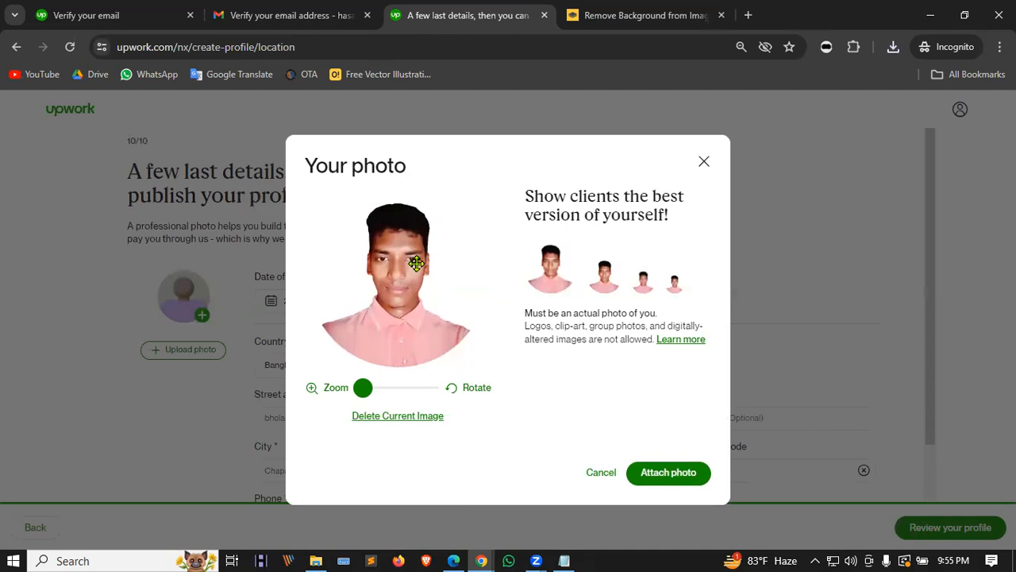
mouse_move(393, 320)
mouse_down()
mouse_move(390, 272)
mouse_move(397, 310)
mouse_up()
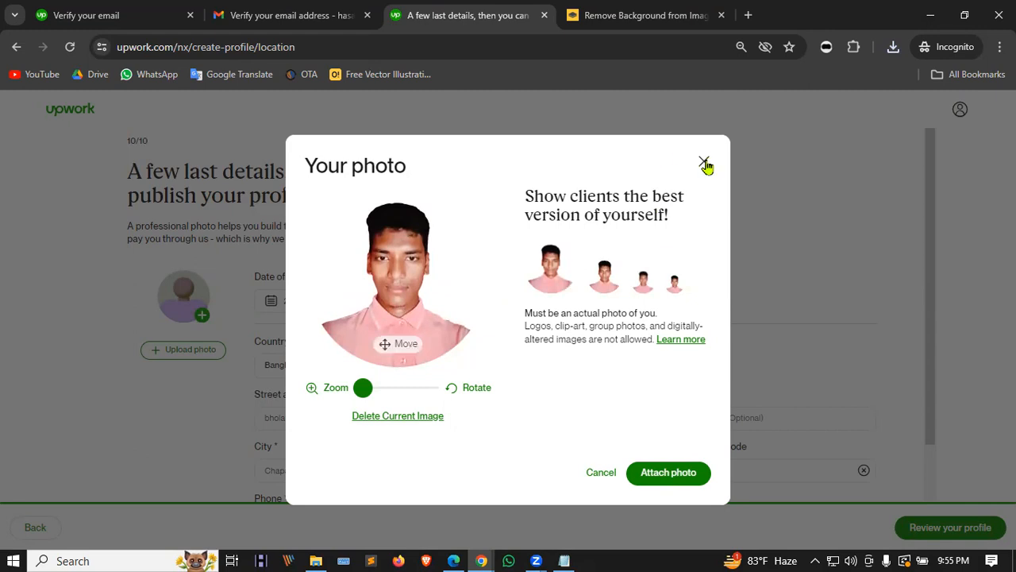
Step: Give the remove.bg photo a cyan-blue background after trying other blues, and download it to Downloads
click(643, 15)
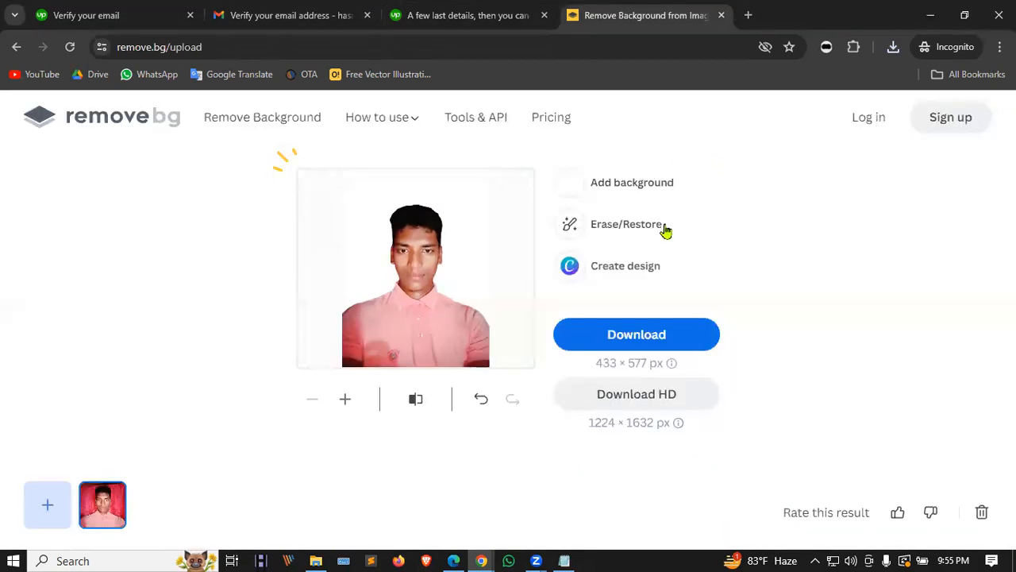
click(636, 181)
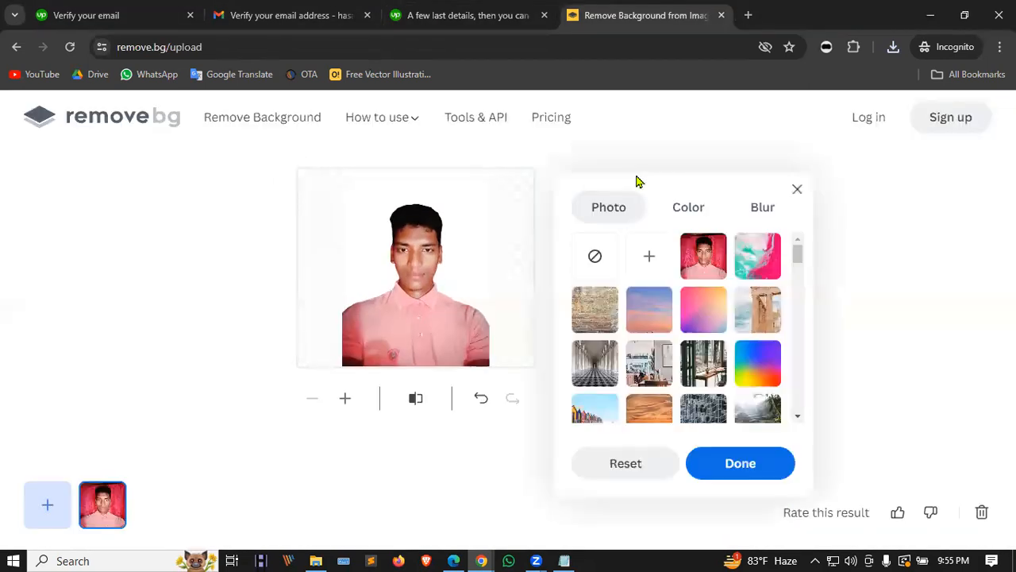
click(688, 205)
click(639, 366)
click(608, 370)
click(649, 370)
click(693, 372)
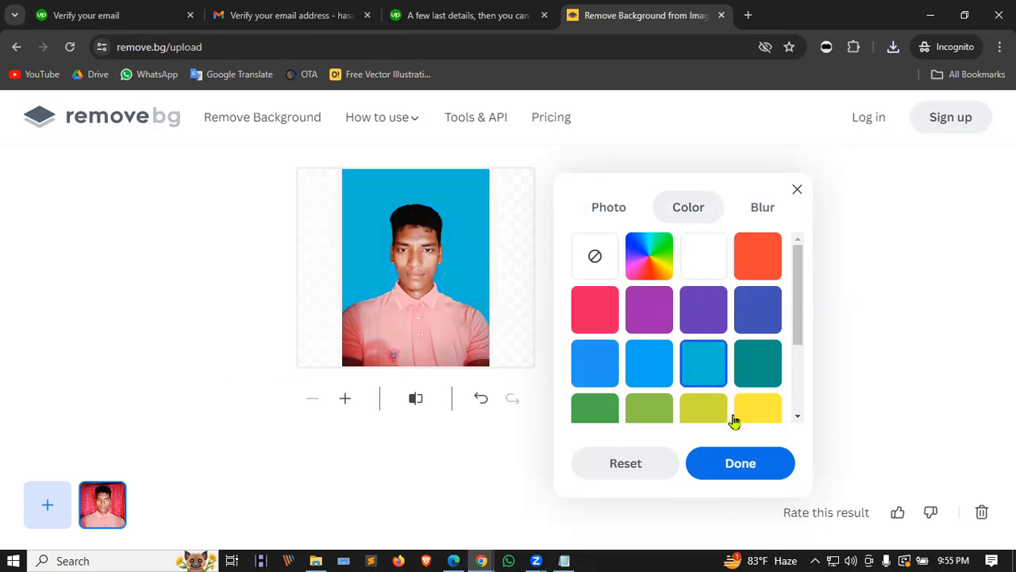
click(726, 469)
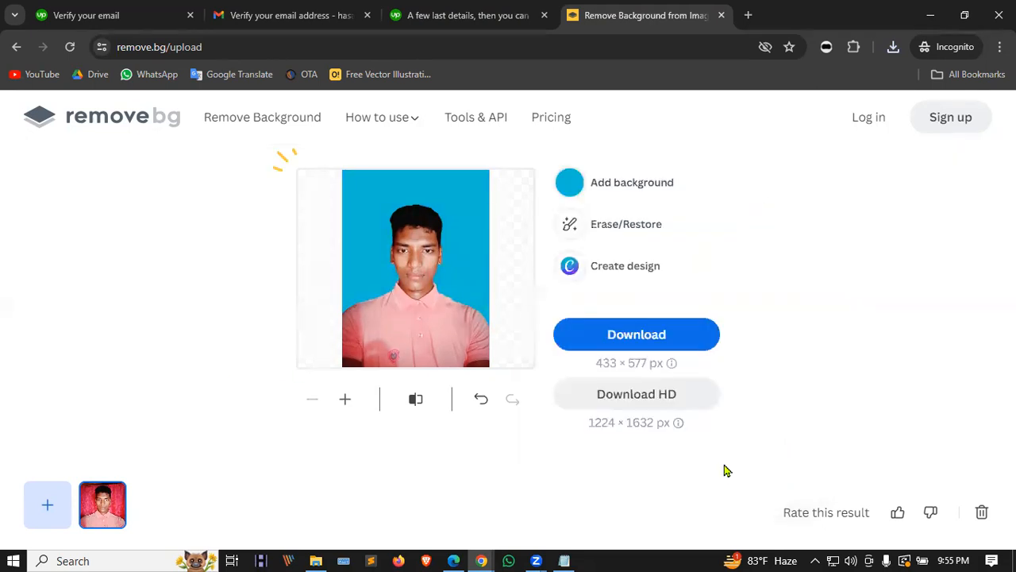
click(653, 334)
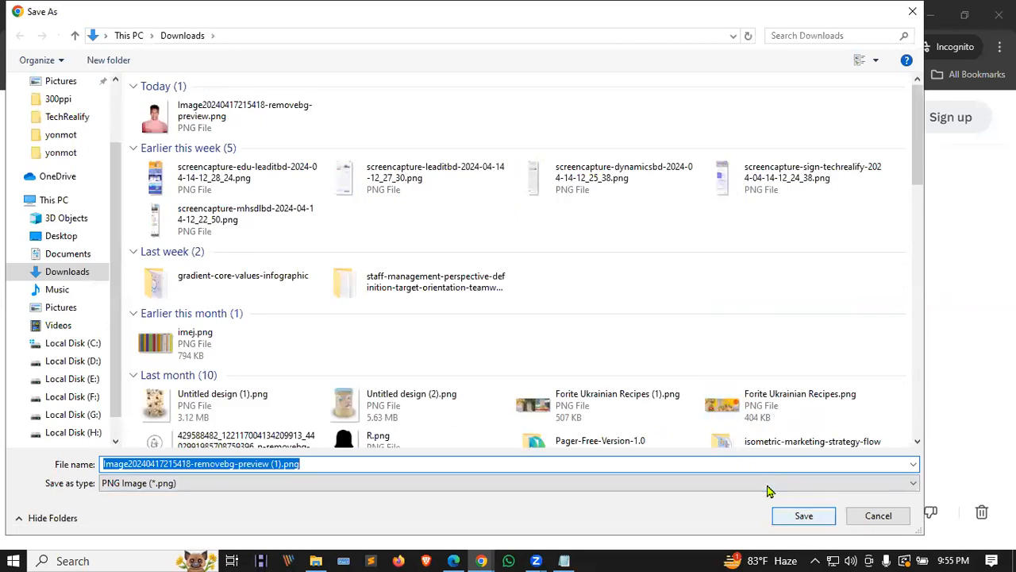
key(Return)
click(445, 15)
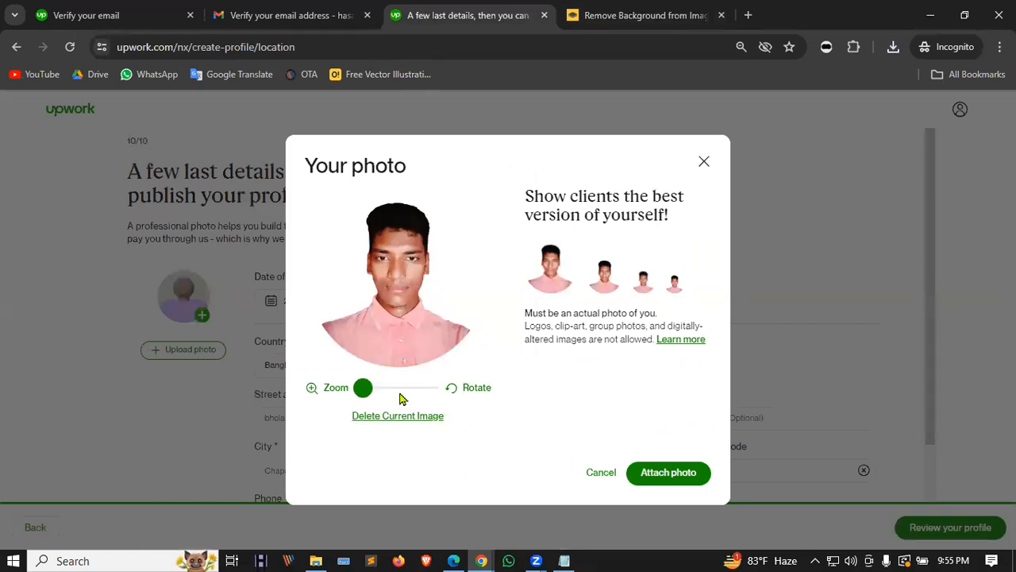
Step: Replace the Upwork profile photo with the blue-background '(1).png' file, nudge it higher, and attach it
click(398, 418)
click(384, 324)
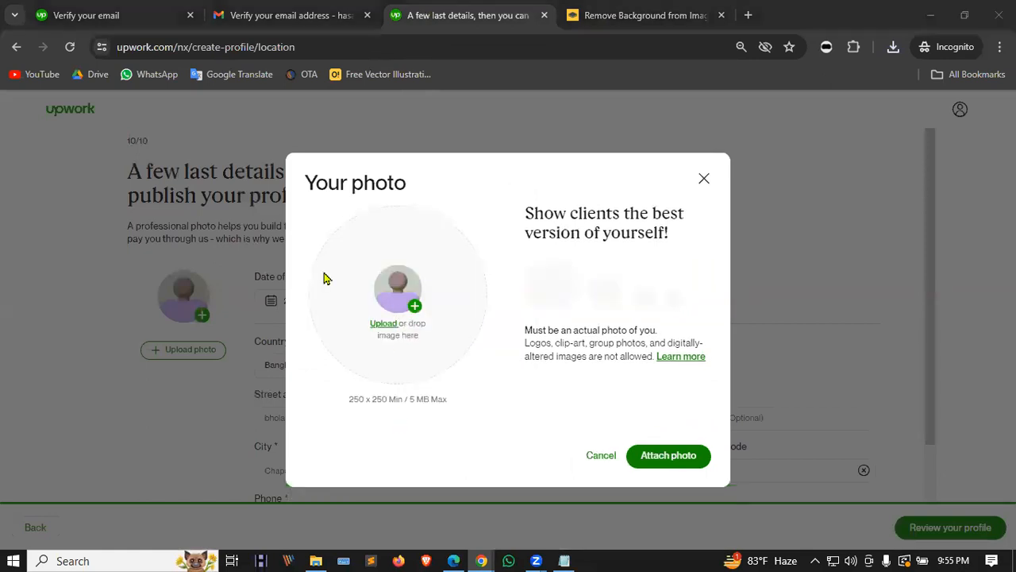
click(191, 127)
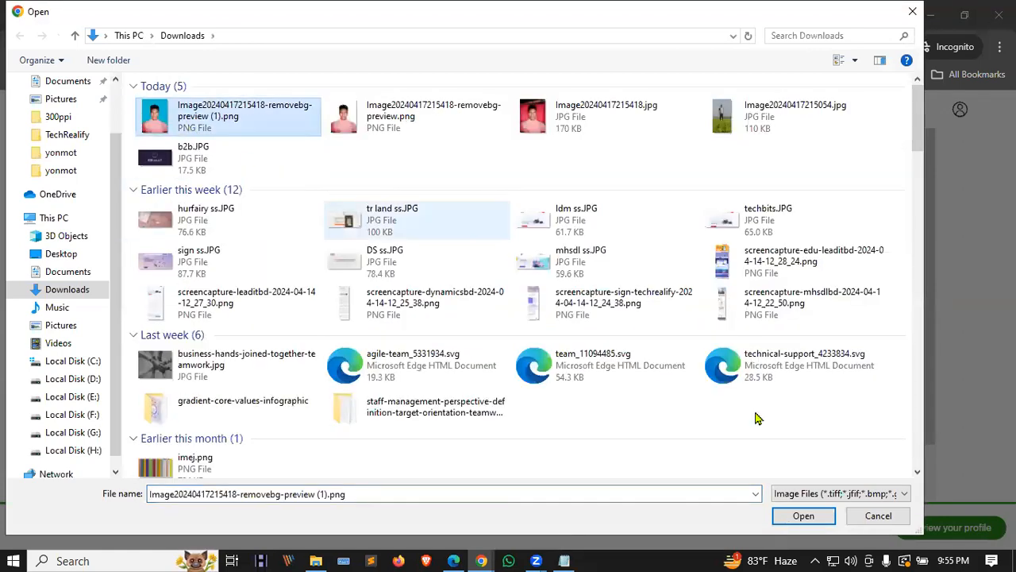
click(814, 515)
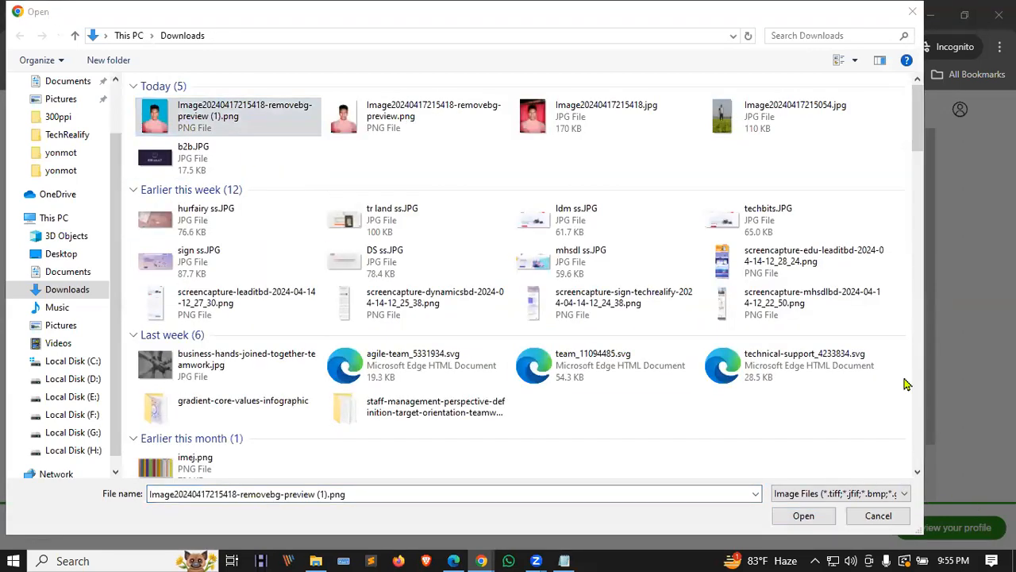
click(800, 515)
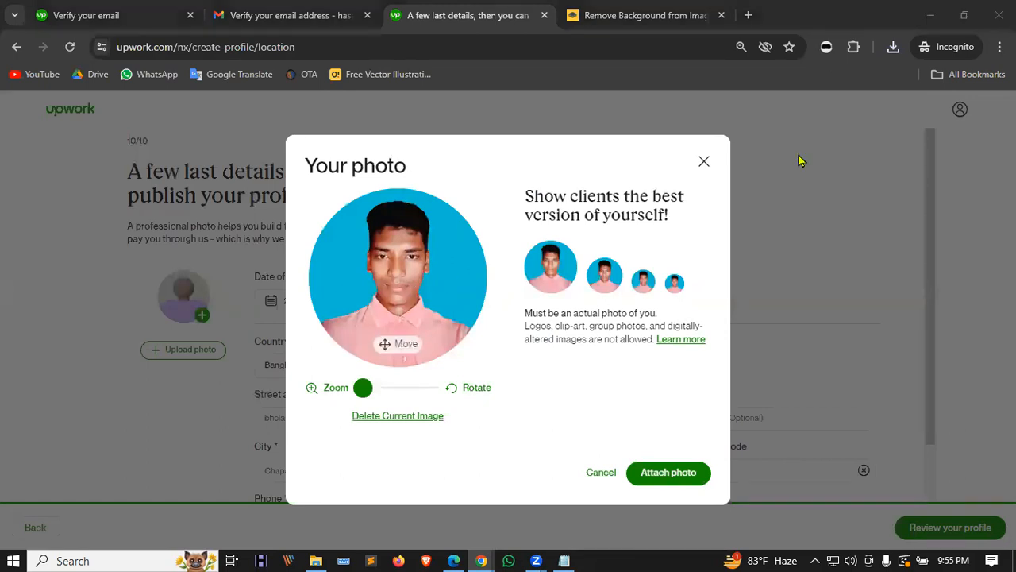
mouse_move(414, 293)
mouse_down()
mouse_move(390, 283)
mouse_move(431, 283)
mouse_up()
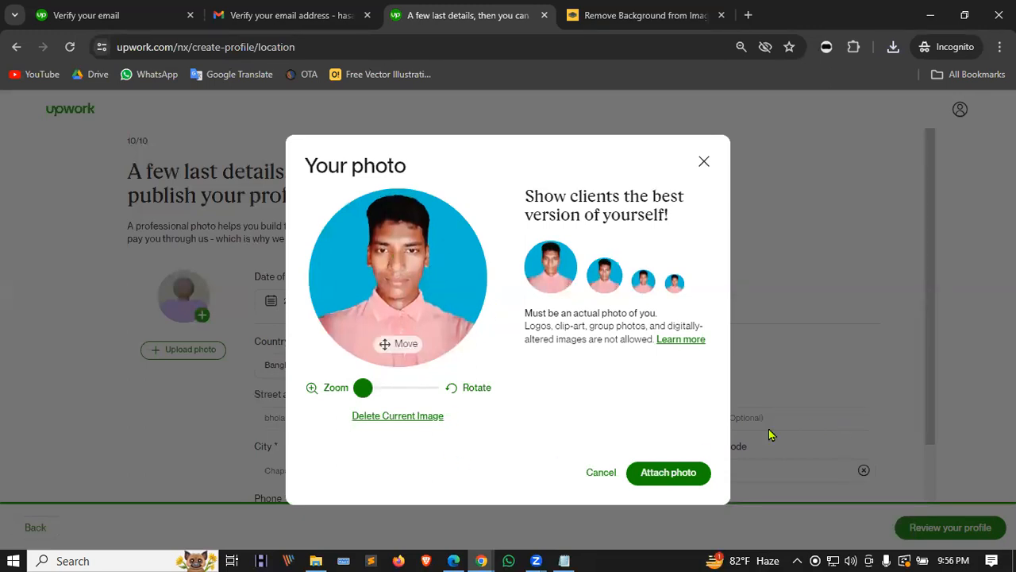
click(672, 473)
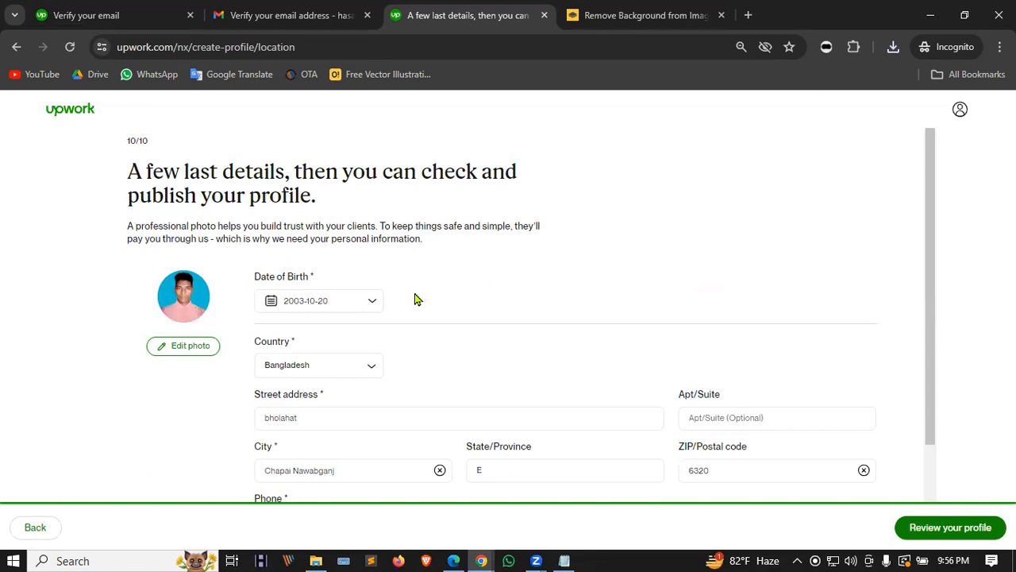
Step: Open the profile review, scroll through the full preview, and submit the profile
scroll(418, 299, down, 2)
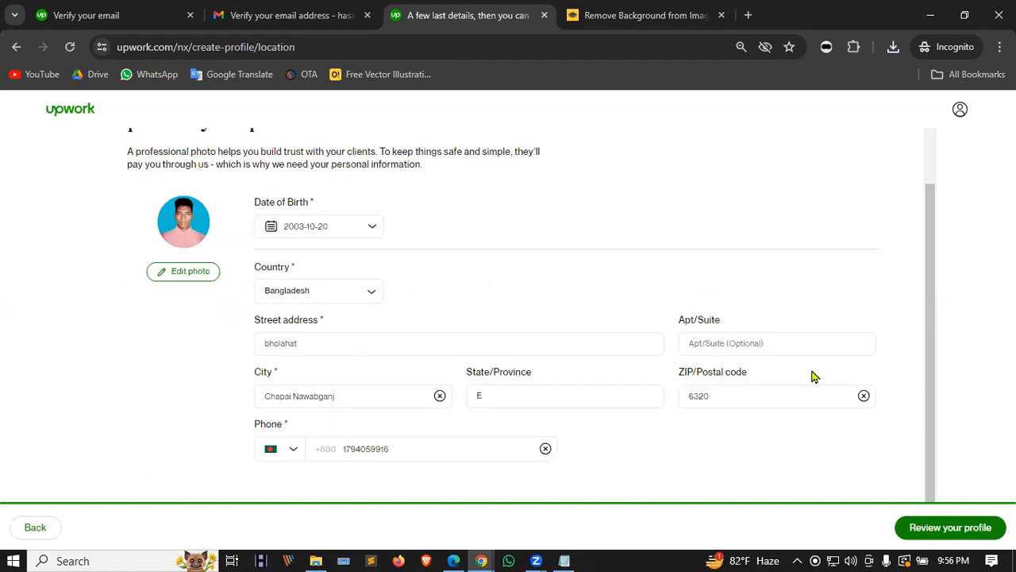
click(955, 528)
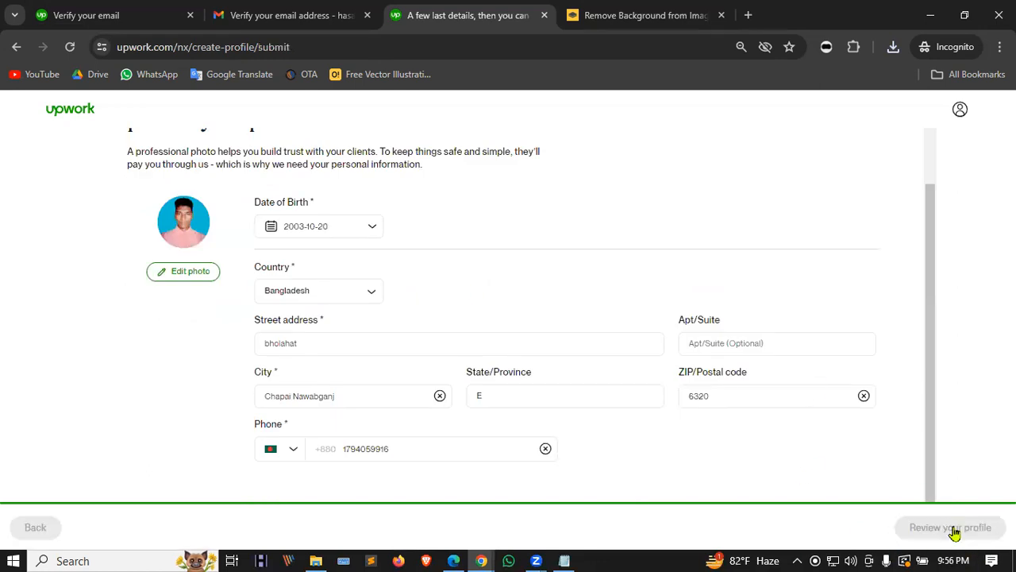
scroll(475, 351, down, 2)
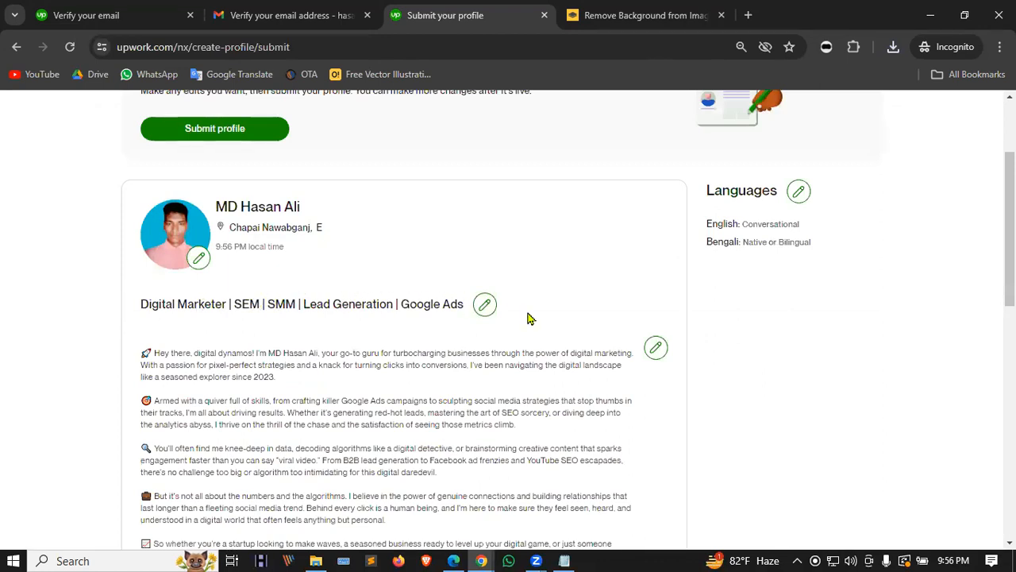
scroll(357, 341, down, 2)
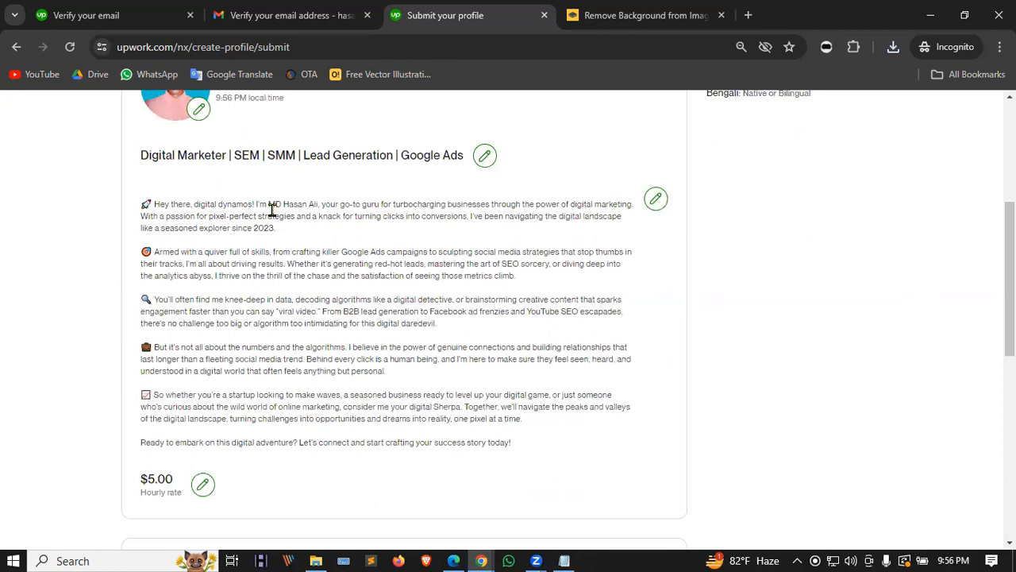
scroll(272, 210, down, 6)
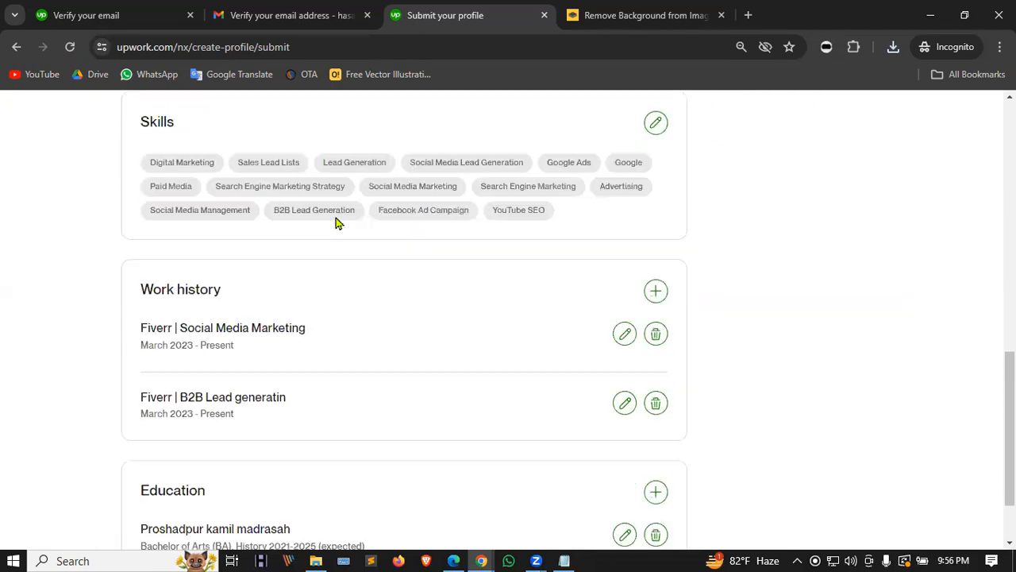
scroll(335, 222, down, 1)
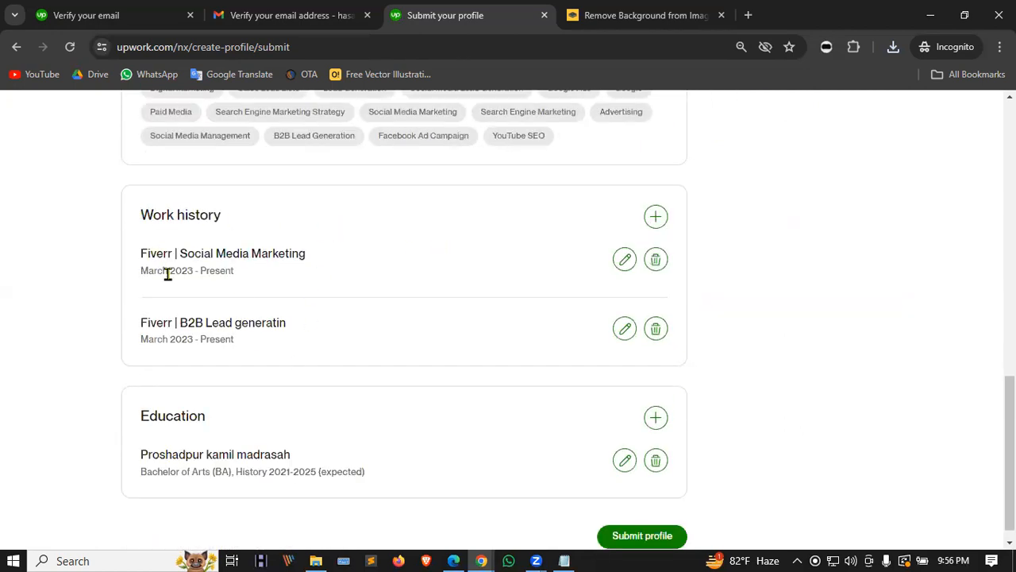
scroll(168, 278, down, 1)
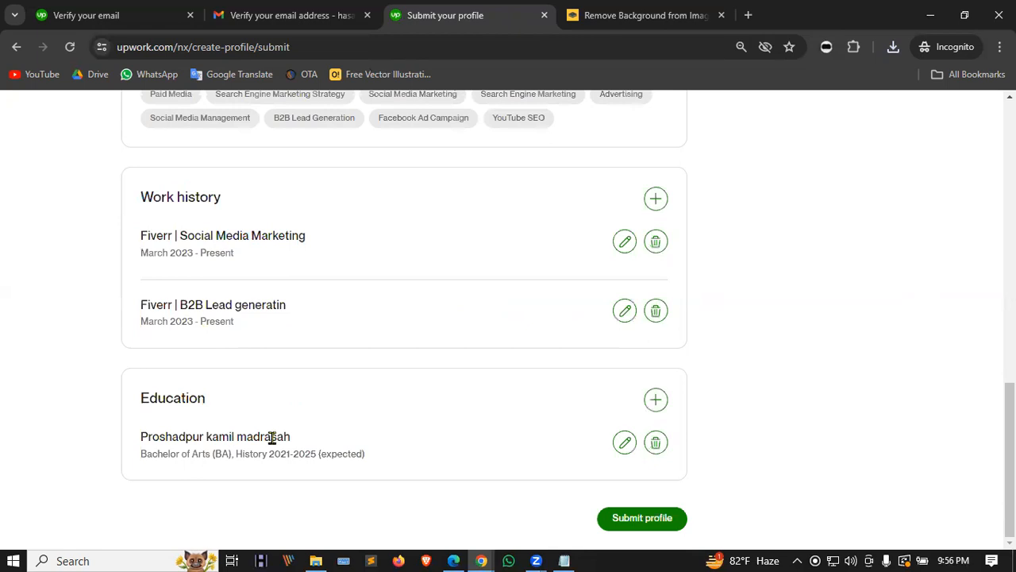
click(627, 520)
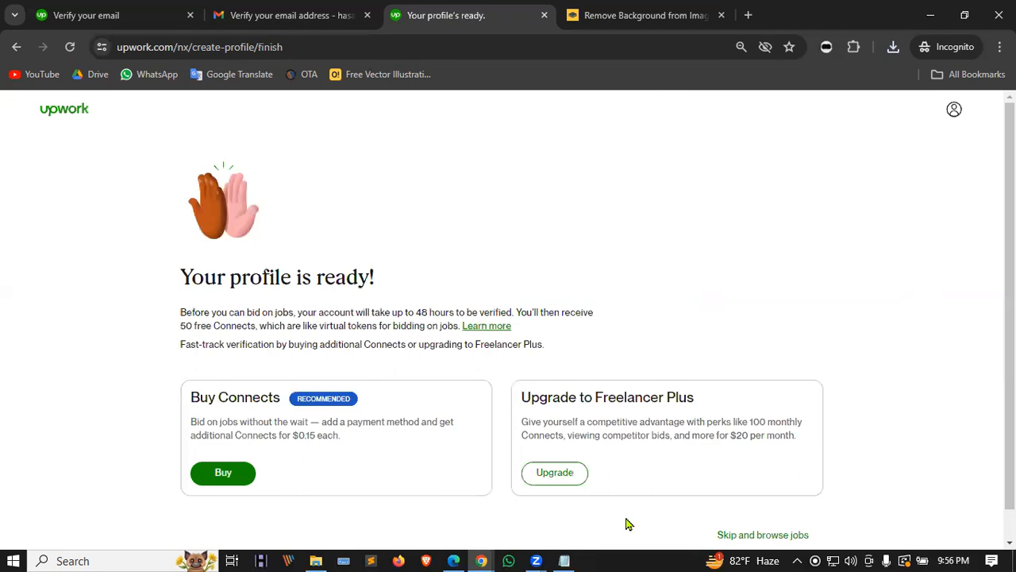
Step: Scroll through the 'Your profile is ready!' page and skip the offers to browse jobs
drag(181, 280, 402, 282)
scroll(445, 280, down, 1)
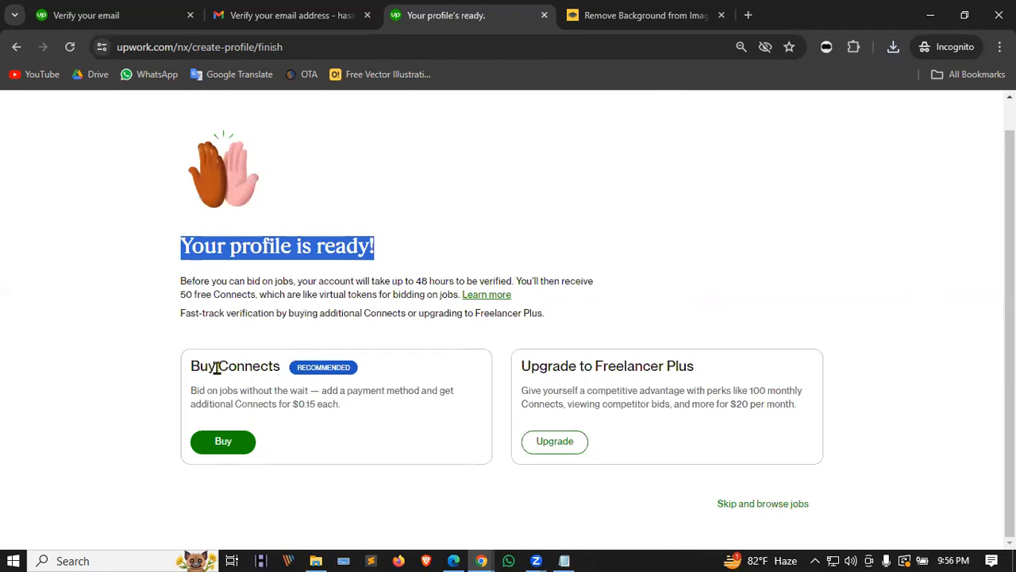
click(746, 505)
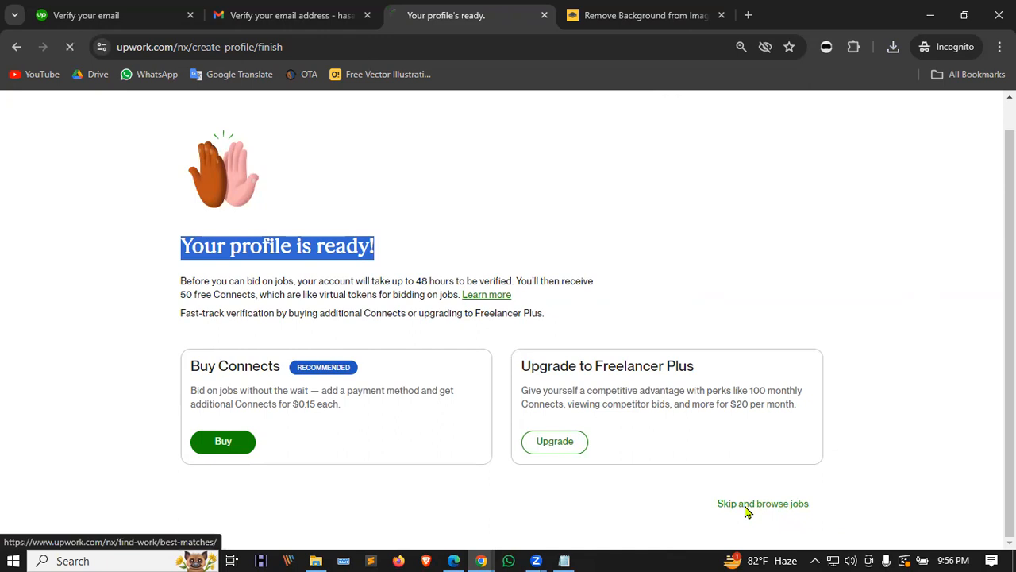
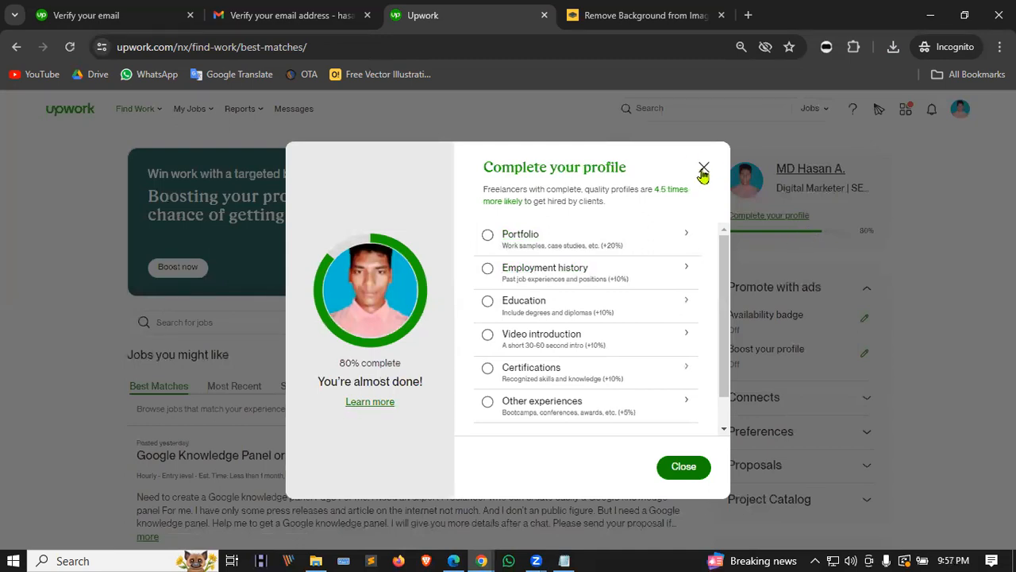
Step: Reopen the 80% profile completion checklist and start a new employment history entry
click(682, 466)
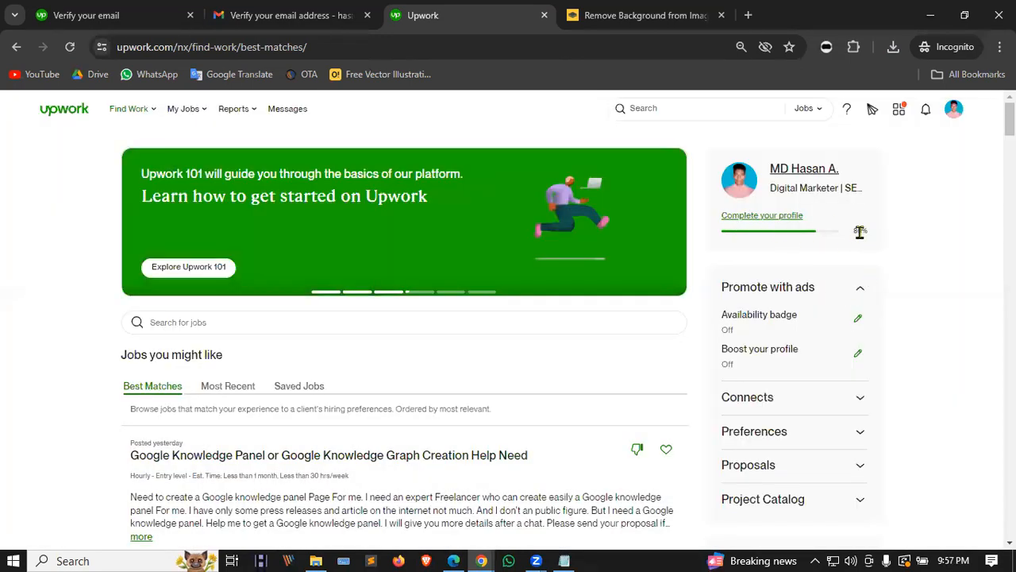
double_click(867, 230)
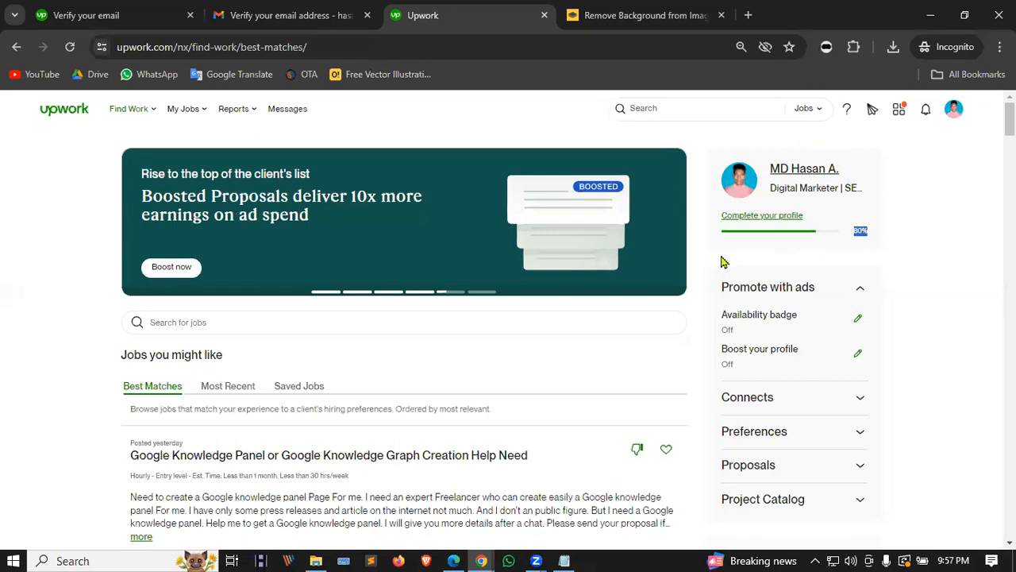
click(753, 216)
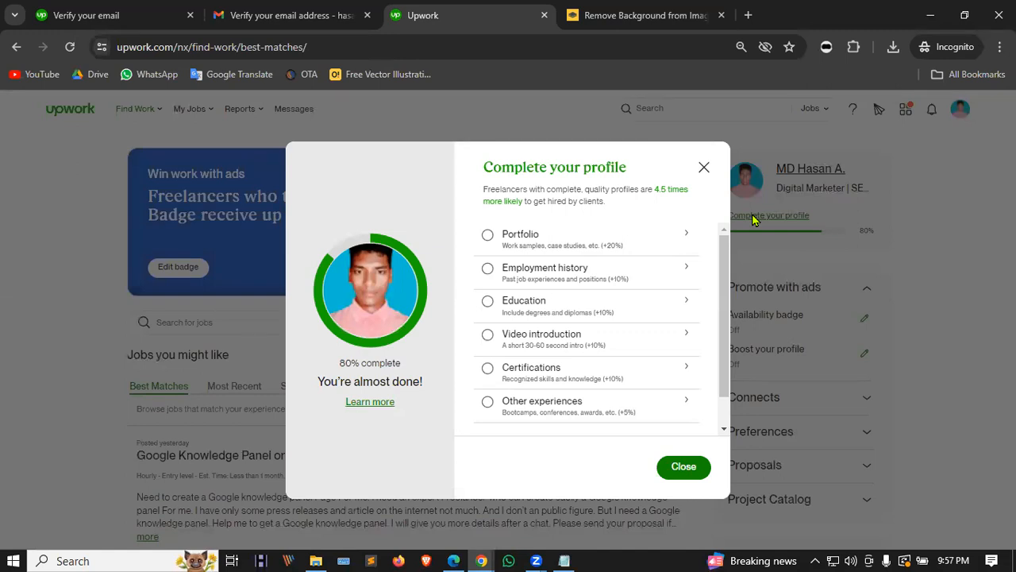
click(656, 278)
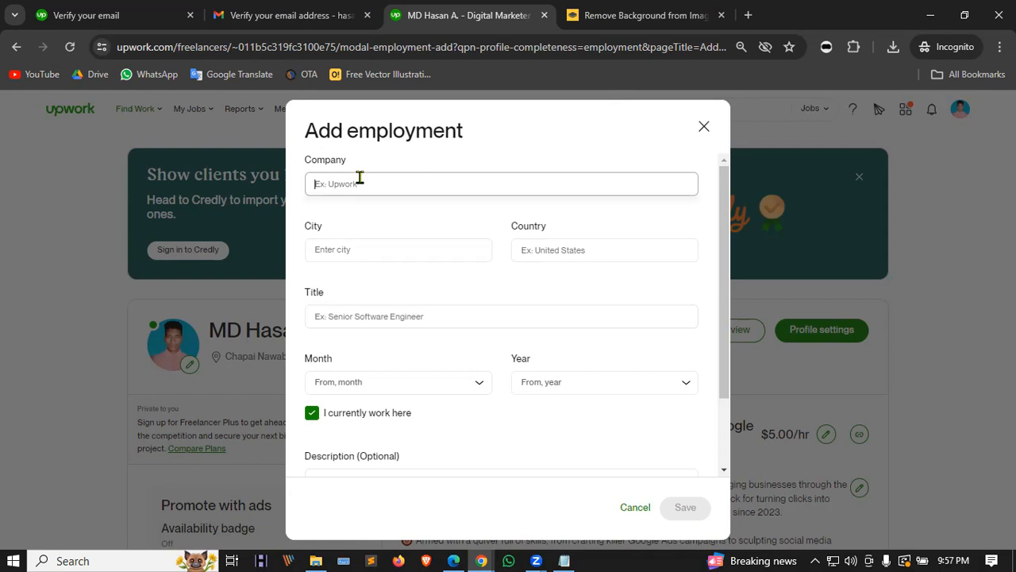
Step: Enter Fiverr as the company and Facebook Ads as the job title
text(FRace)
key(BackSpace)
key(BackSpace)
key(BackSpace)
key(BackSpace)
text(a)
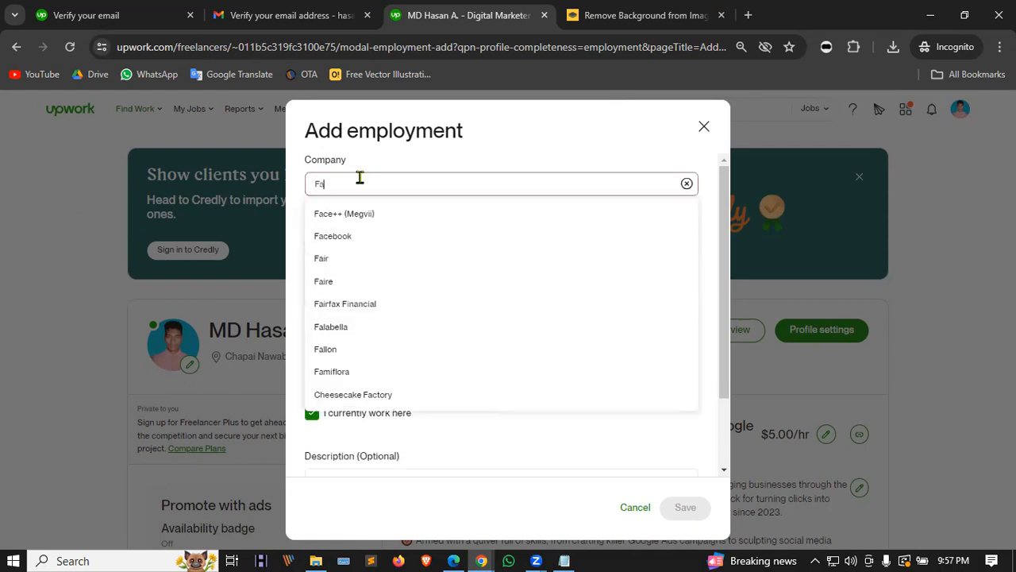
text(cebook)
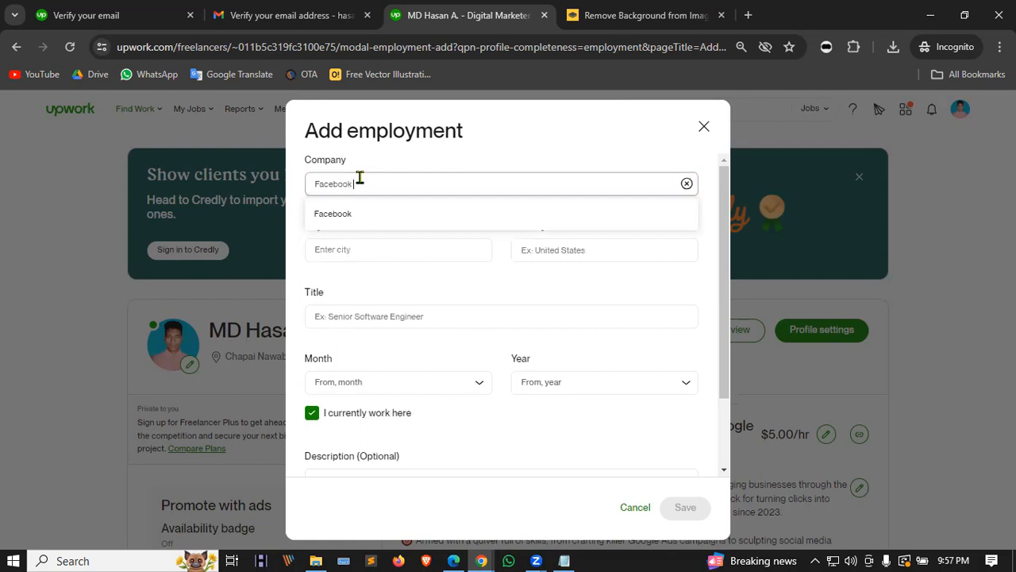
text( Ads)
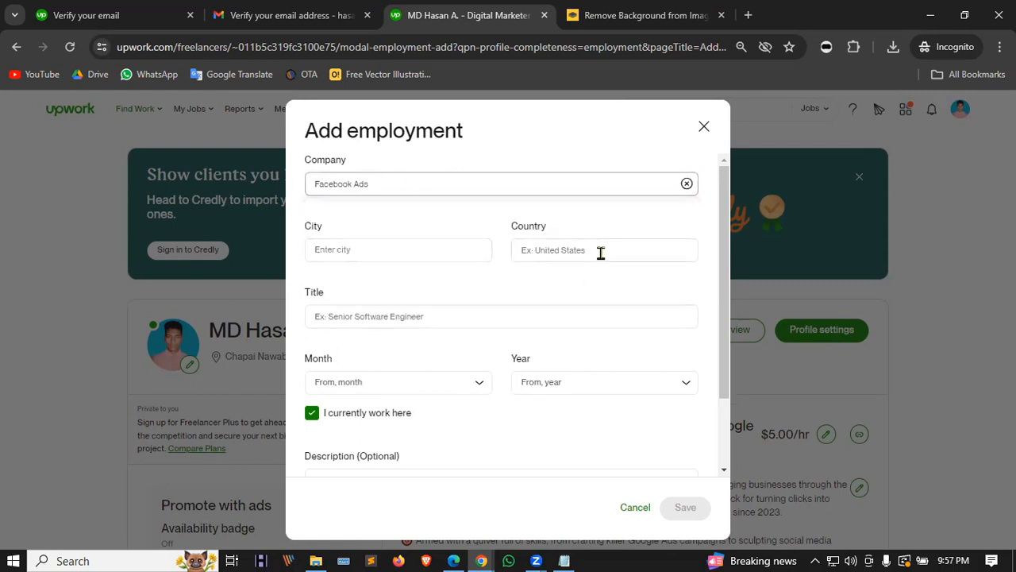
click(431, 315)
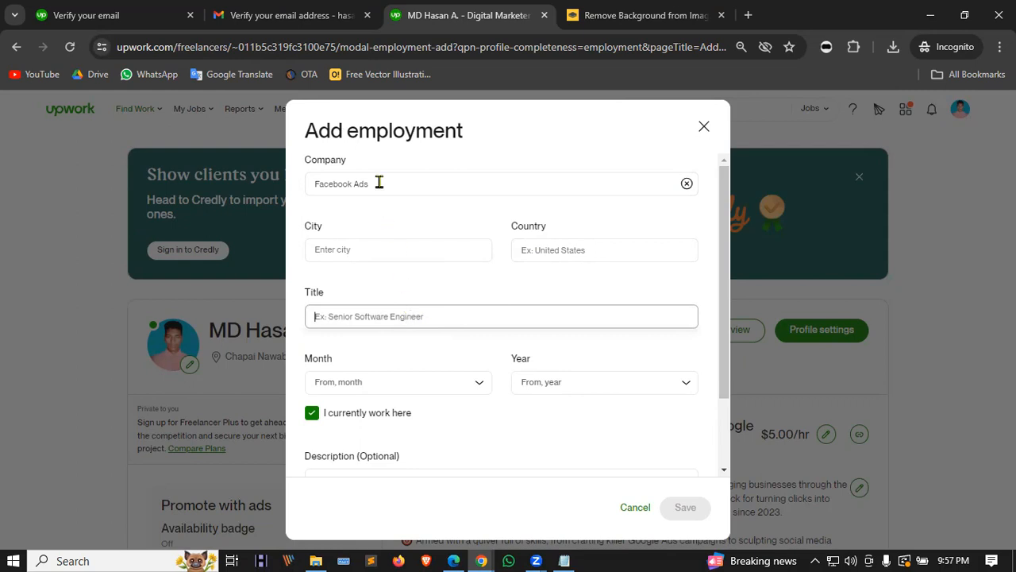
drag(379, 182, 233, 184)
key(ctrl+c)
key(BackSpace)
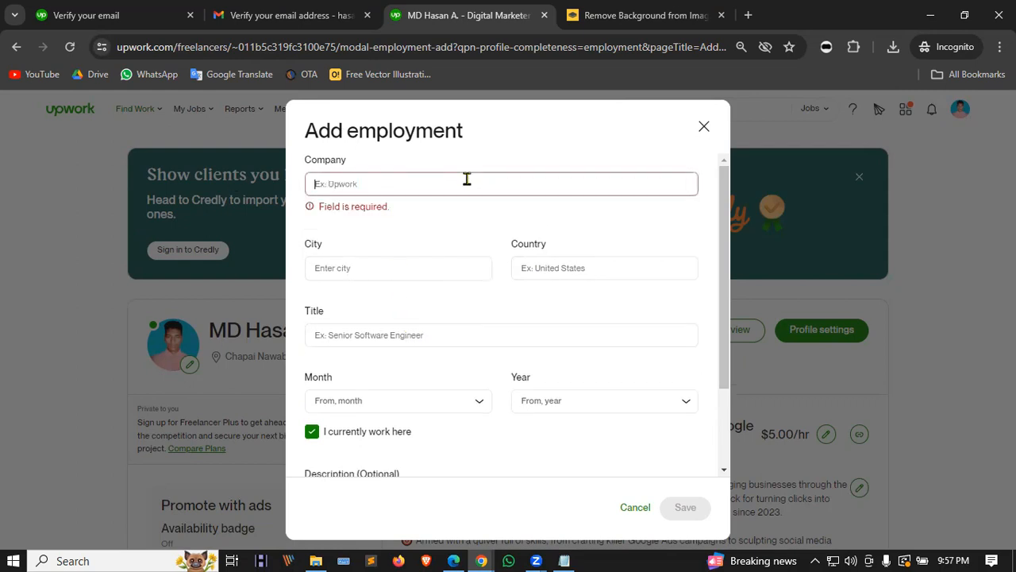
text(Fi)
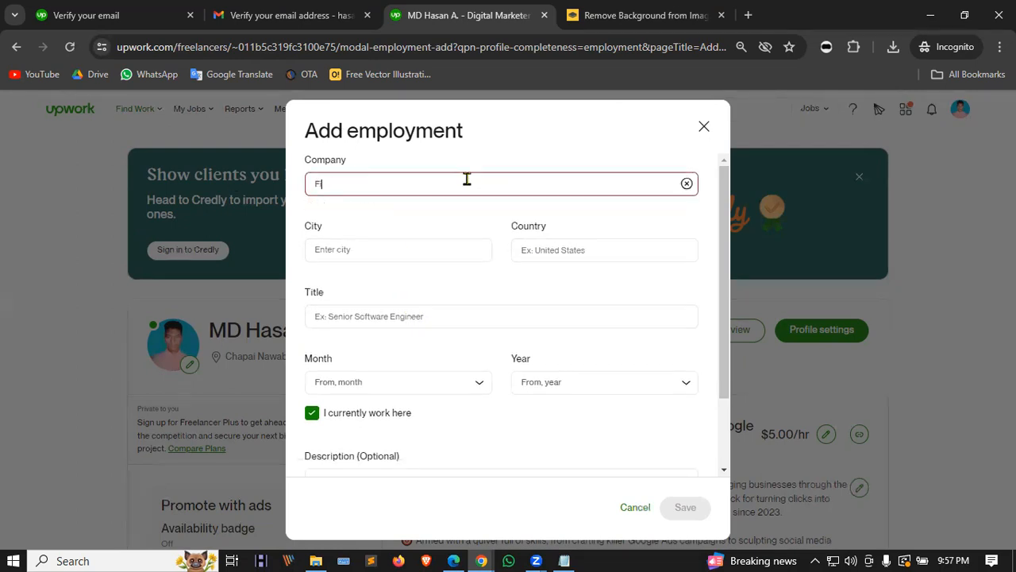
text(verr)
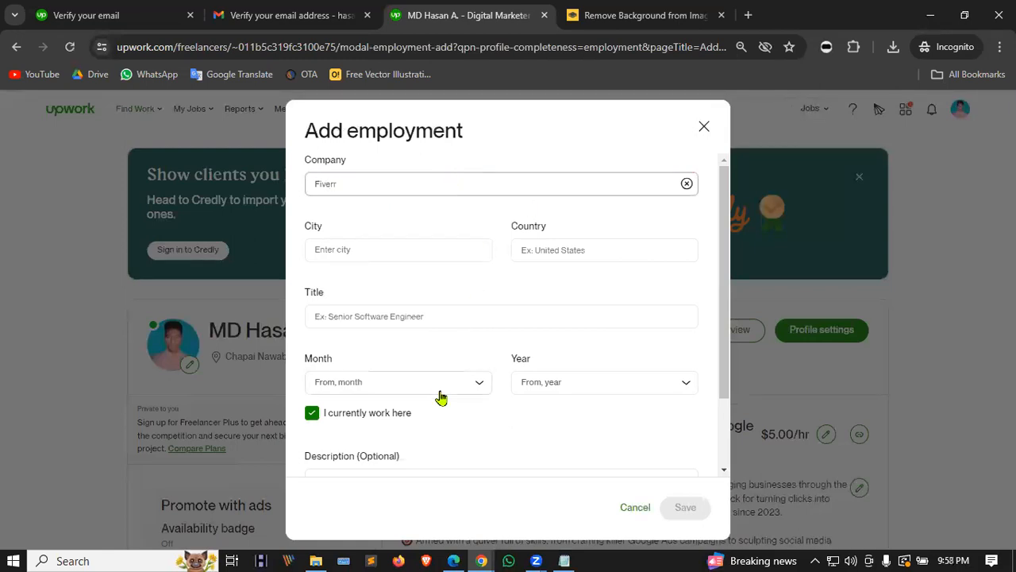
click(327, 316)
key(ctrl+v)
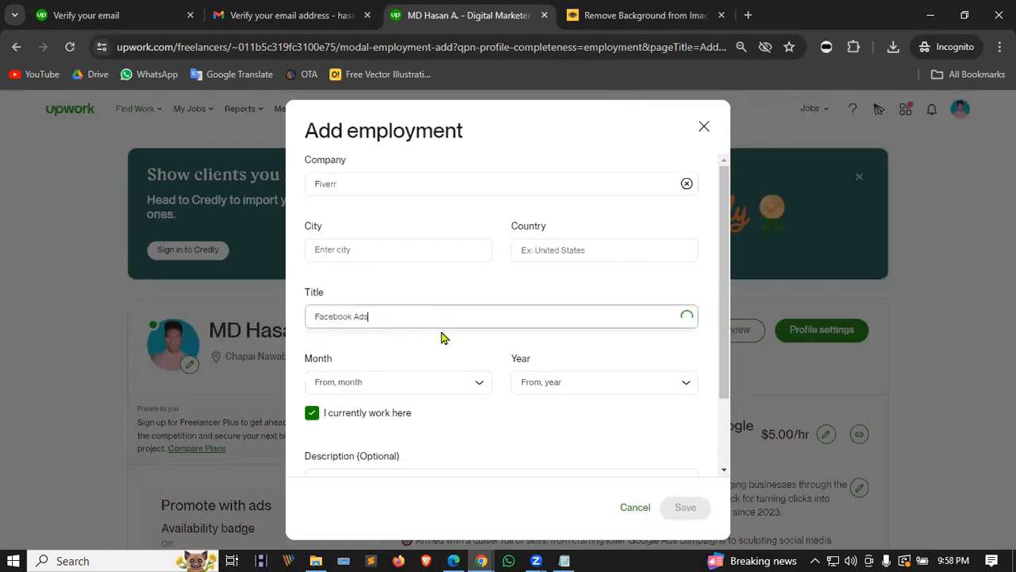
Step: Set the employment start date to March 2023
click(442, 386)
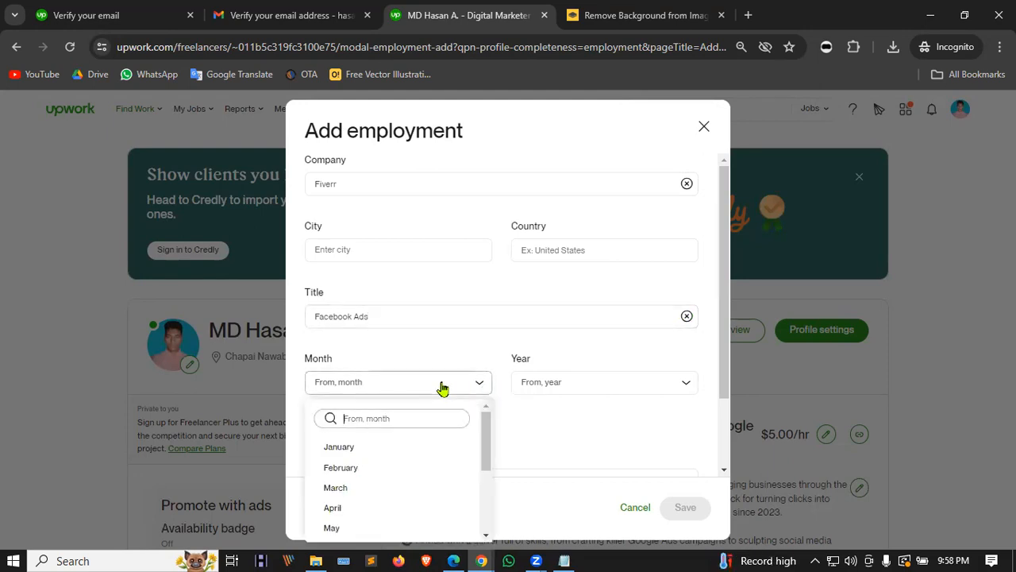
click(352, 488)
click(635, 384)
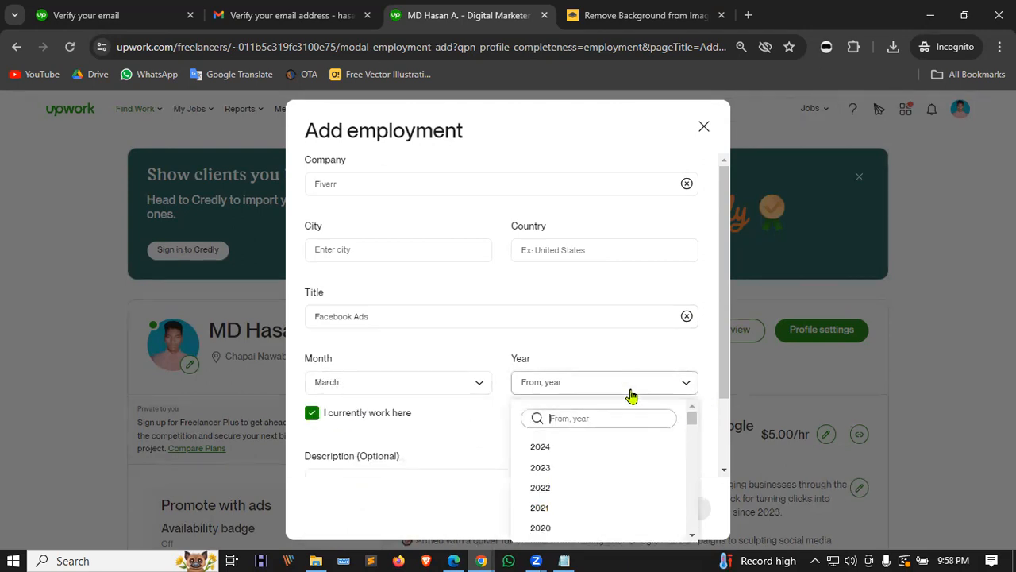
click(527, 467)
scroll(498, 398, down, 2)
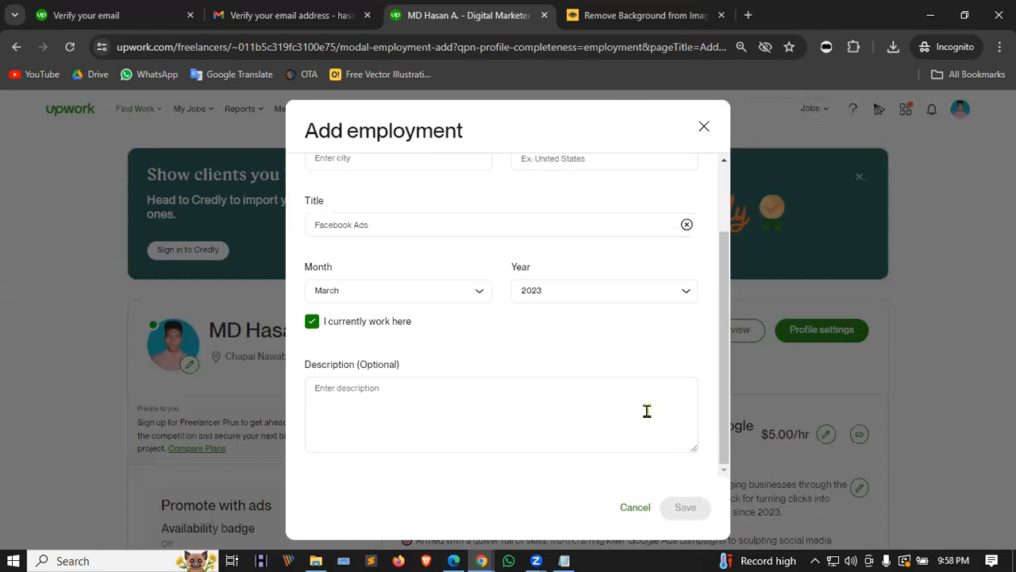
scroll(604, 376, up, 2)
Step: Choose United States as the country and try saving without a description
click(569, 249)
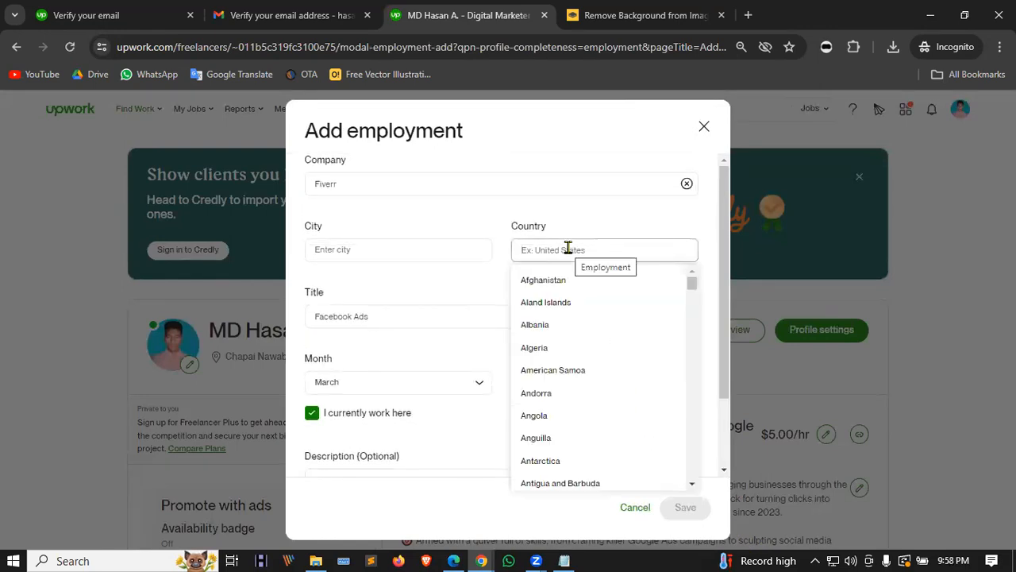
text(us)
key(BackSpace)
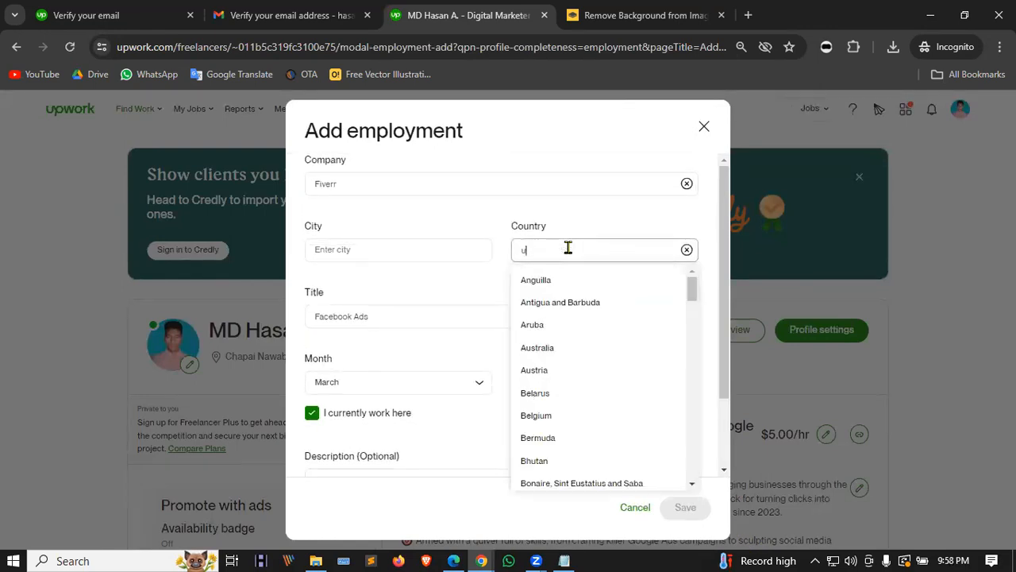
drag(692, 294, 698, 493)
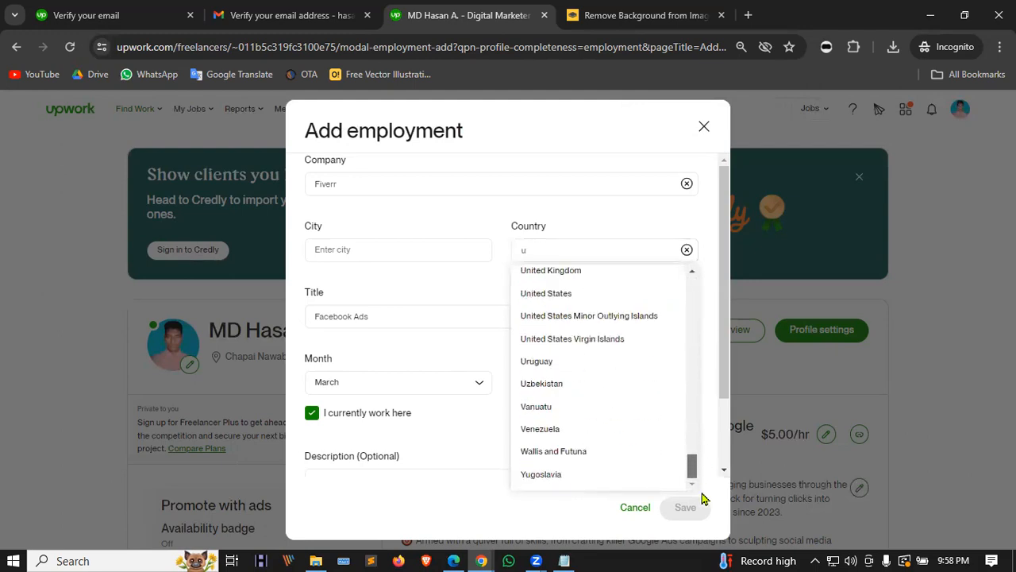
click(582, 296)
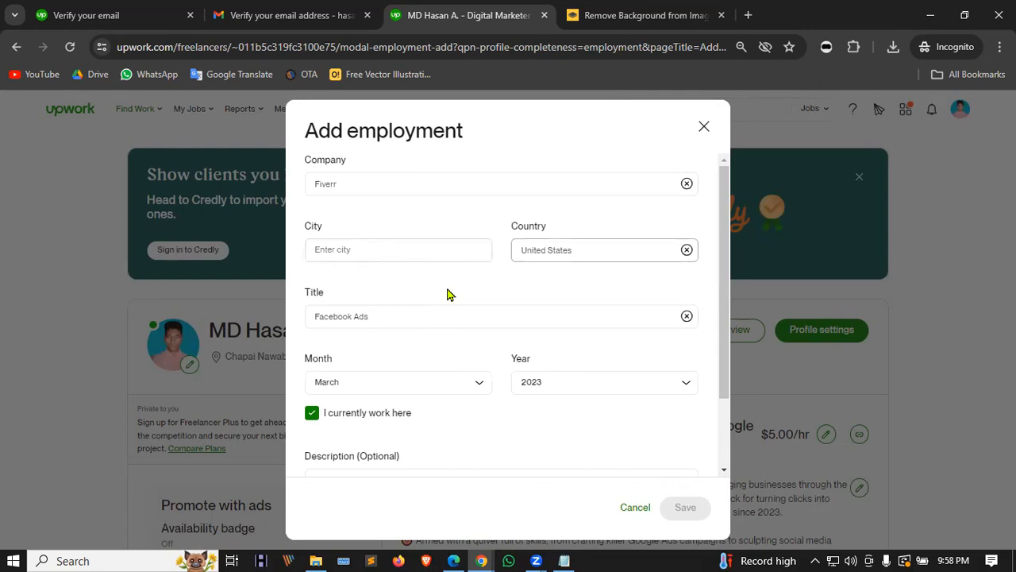
scroll(509, 342, down, 2)
click(583, 424)
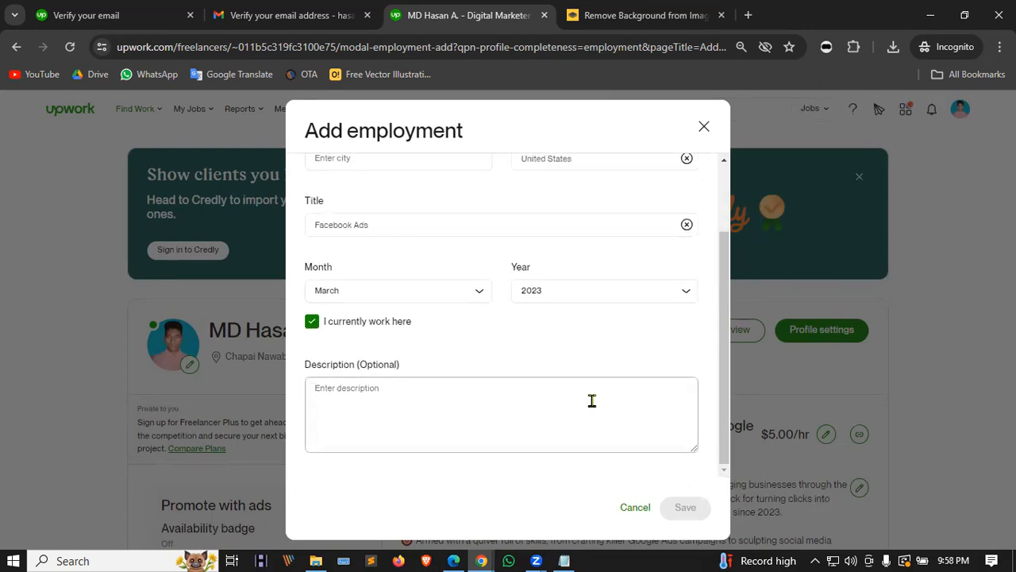
text(I)
key(BackSpace)
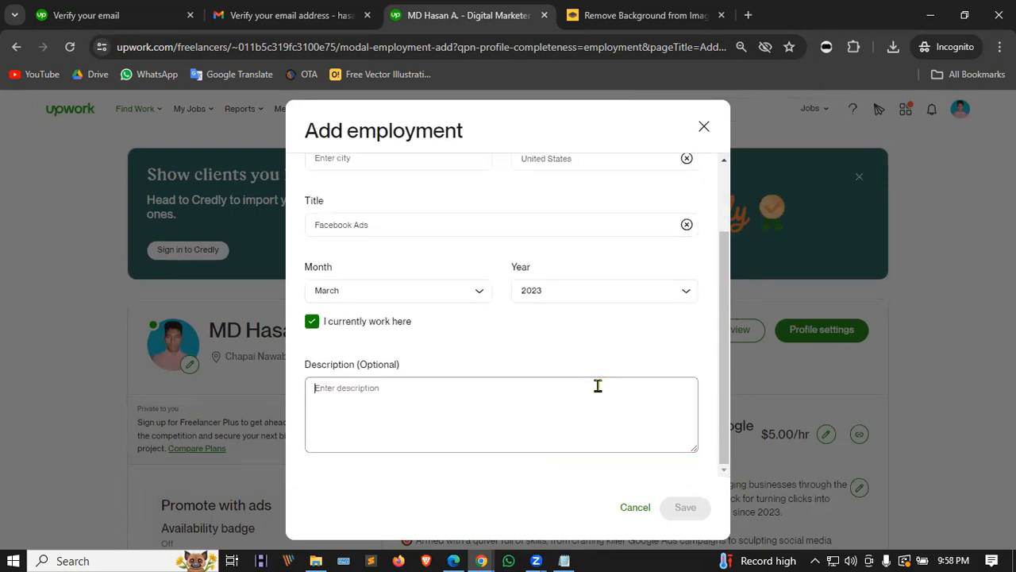
click(683, 507)
scroll(519, 394, up, 2)
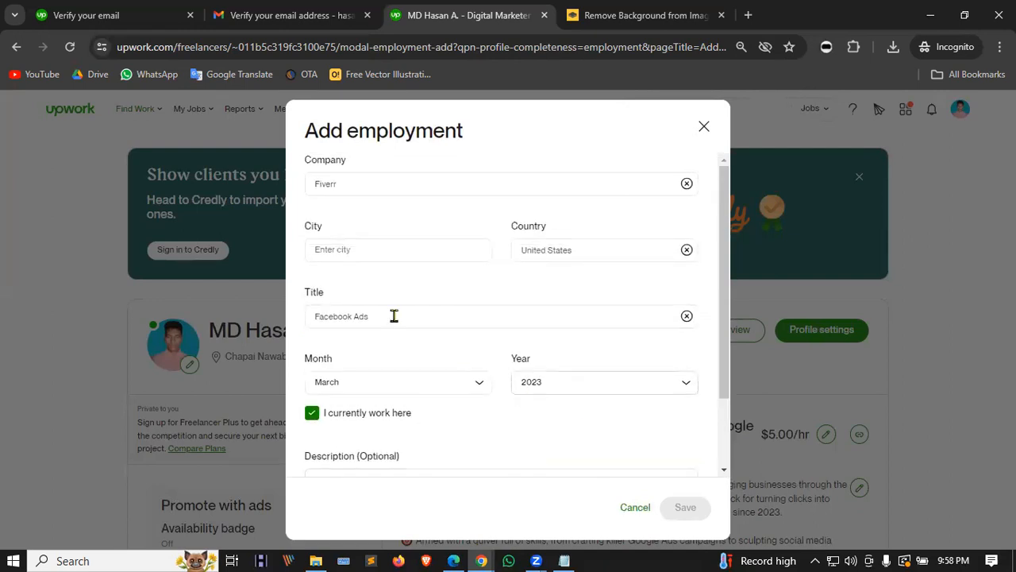
Step: Change the location to Dhaka, Bangladesh and save the Fiverr employment entry
click(349, 247)
click(414, 289)
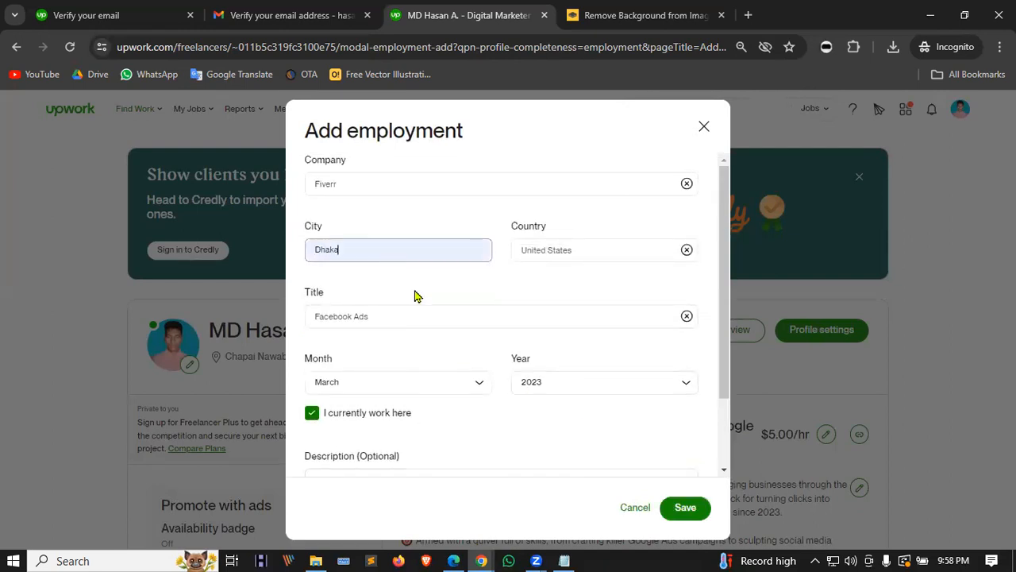
double_click(347, 249)
key(BackSpace)
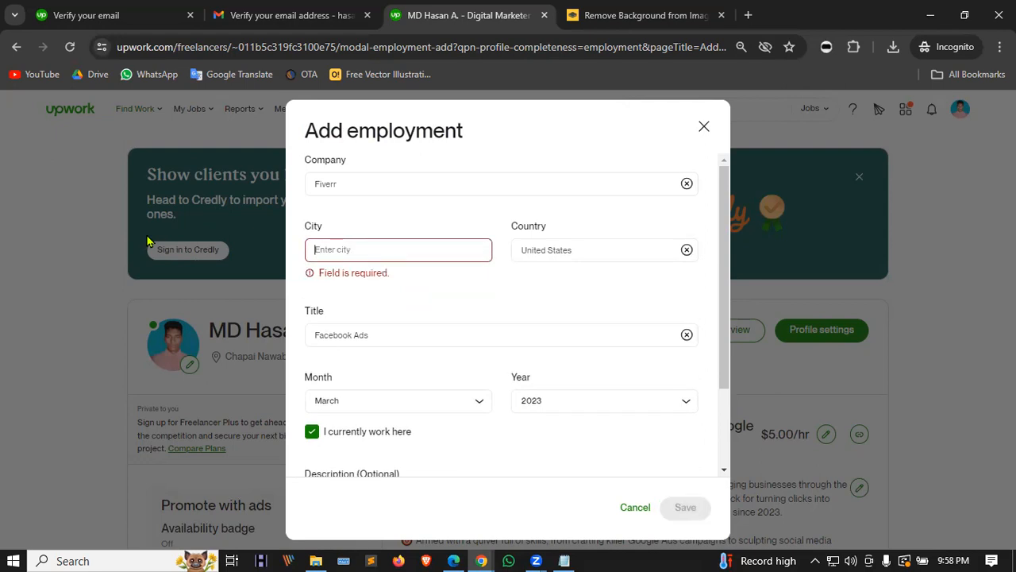
drag(582, 250, 398, 245)
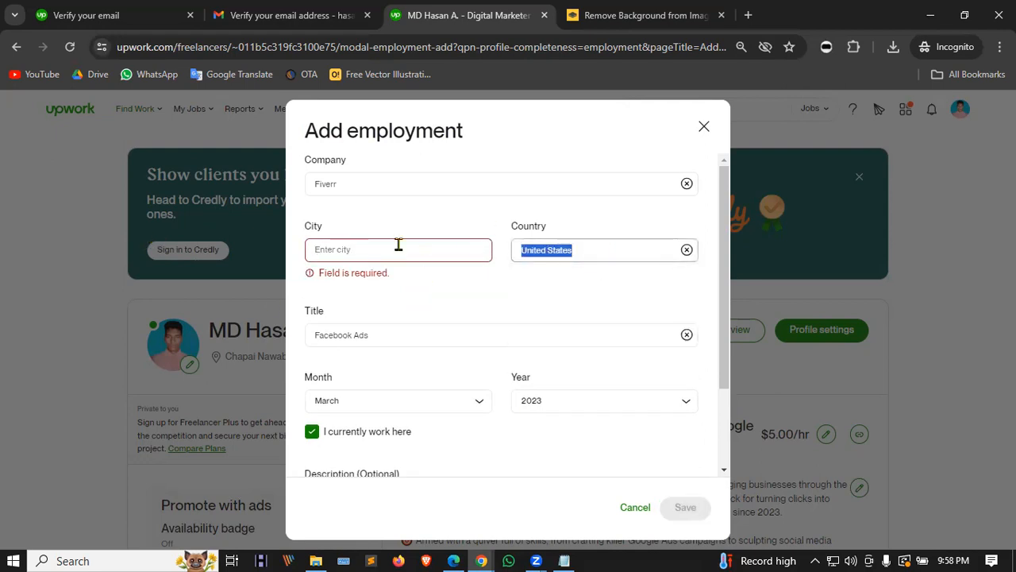
text(Bangladesh)
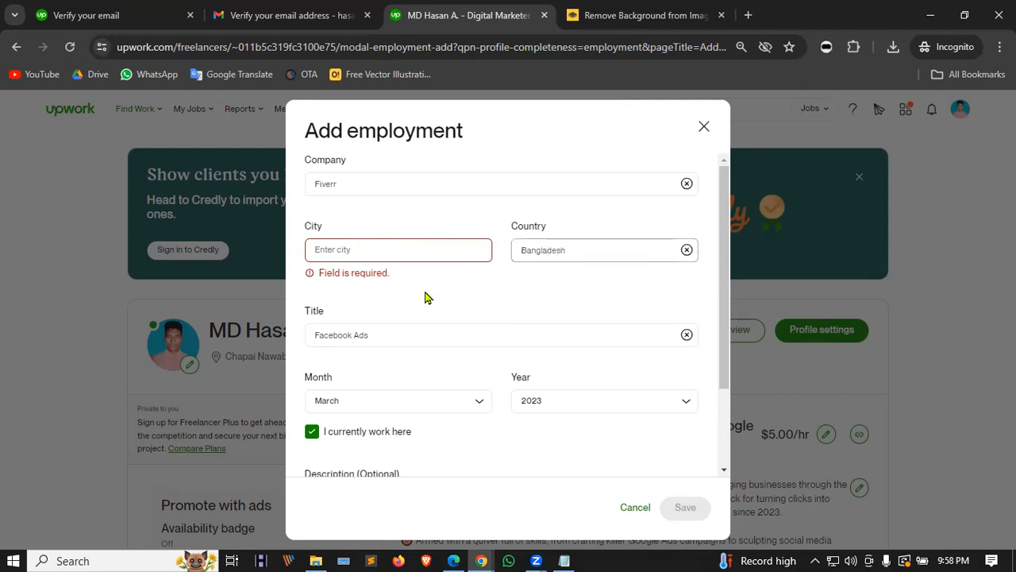
click(380, 249)
text(D)
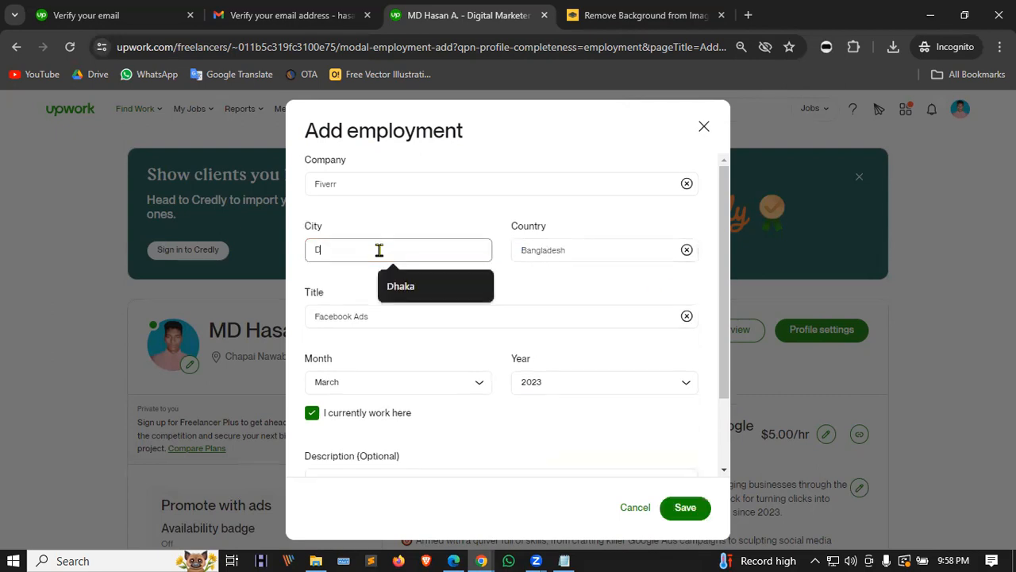
click(389, 286)
scroll(452, 326, down, 2)
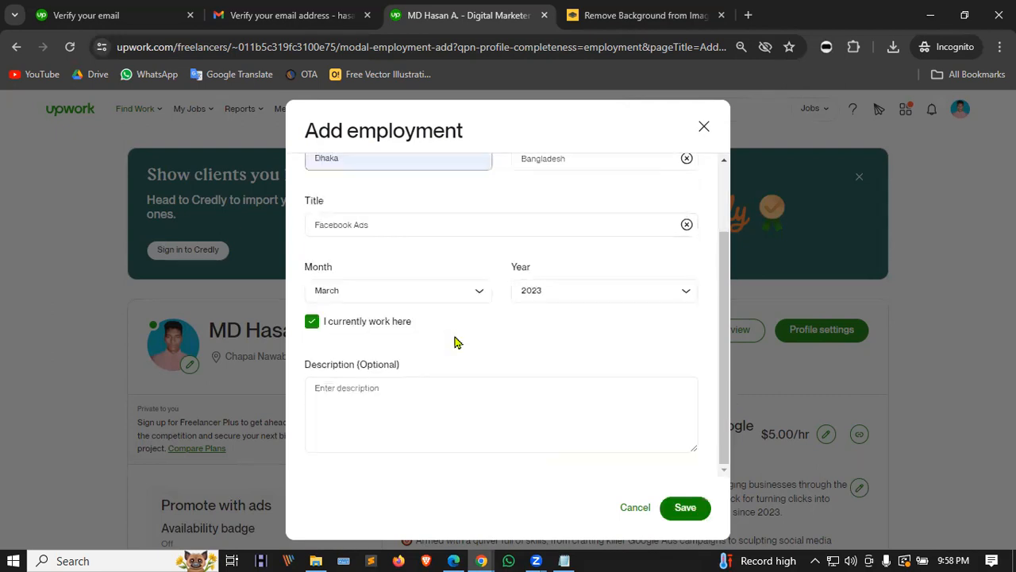
click(683, 509)
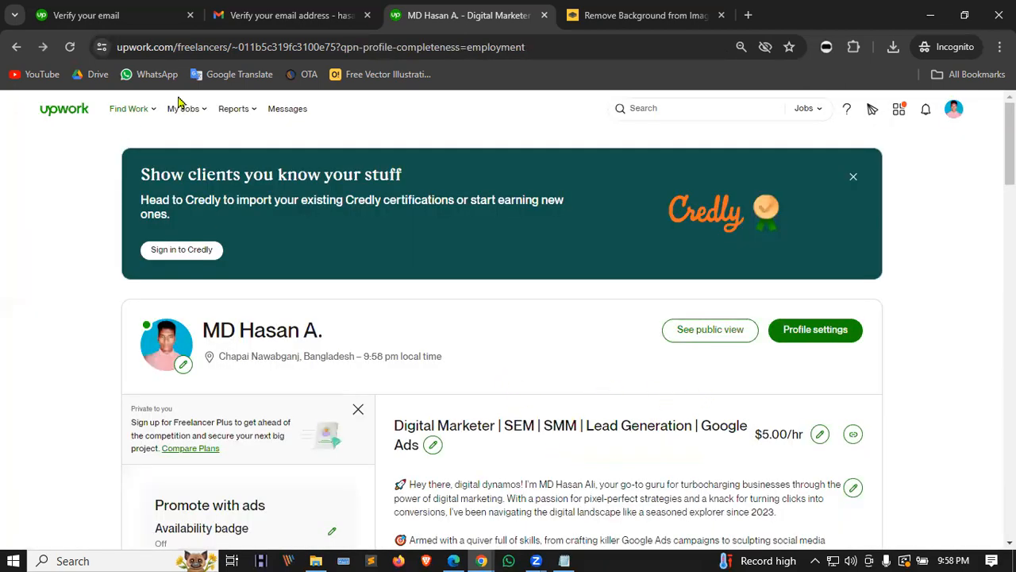
Step: Return to the Find Work page and reopen the profile checklist, now at 90%
click(959, 112)
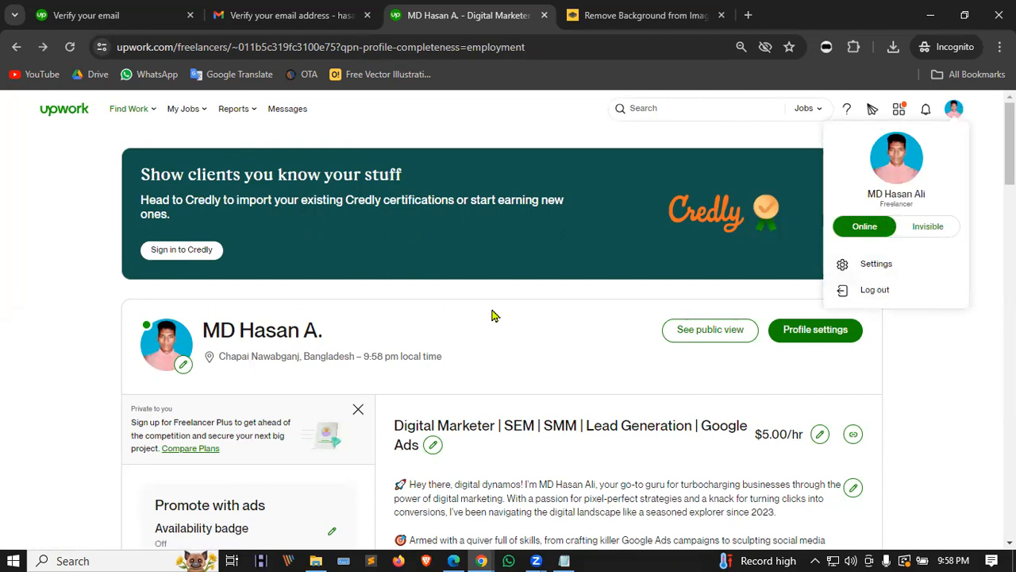
scroll(500, 322, down, 3)
scroll(778, 239, up, 2)
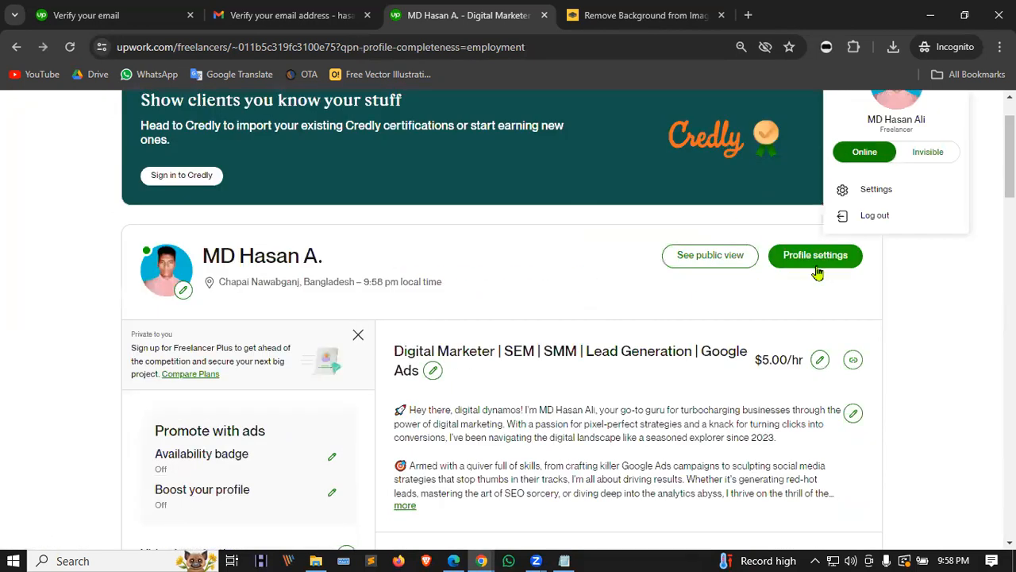
scroll(471, 342, up, 1)
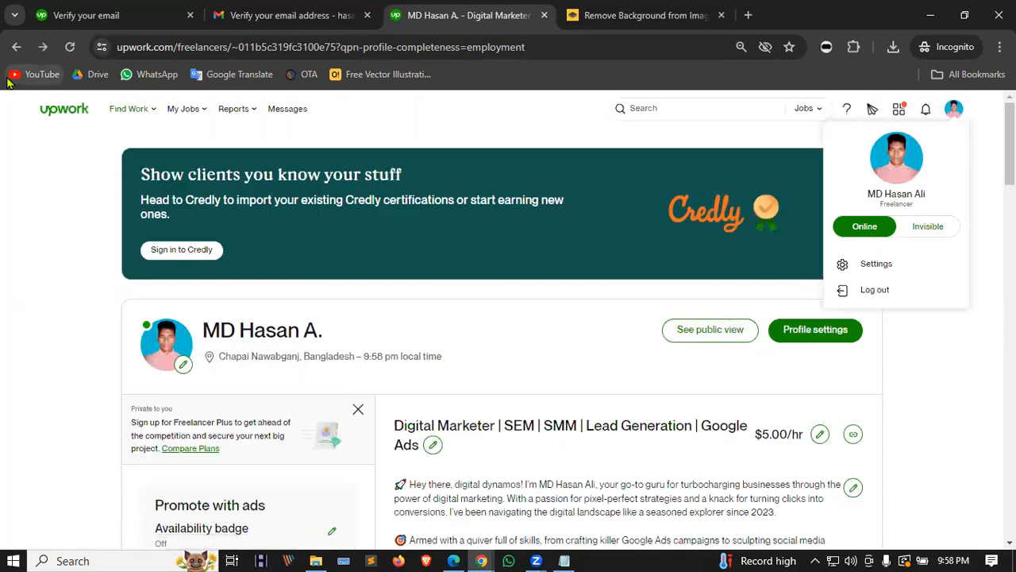
click(52, 113)
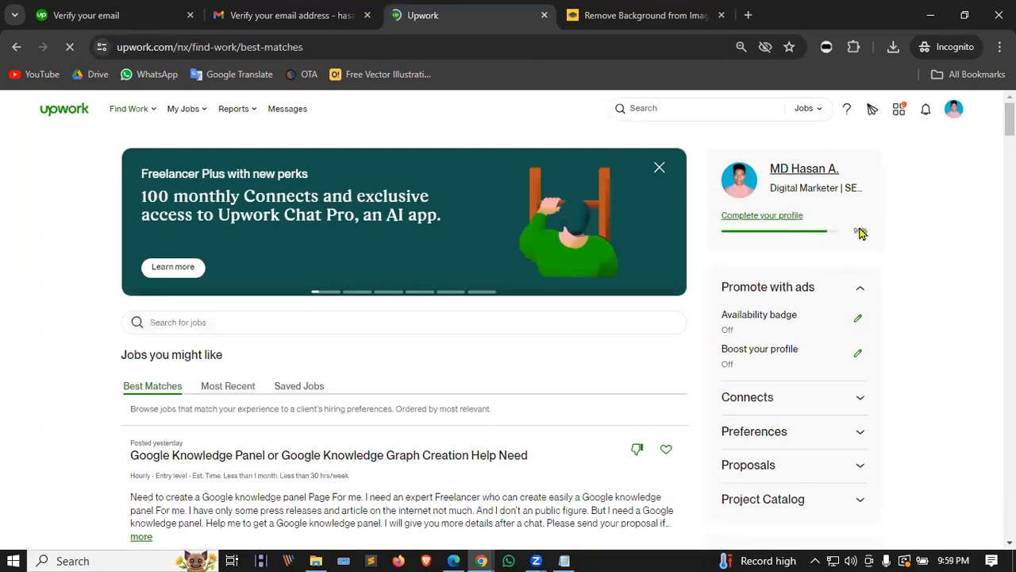
click(764, 216)
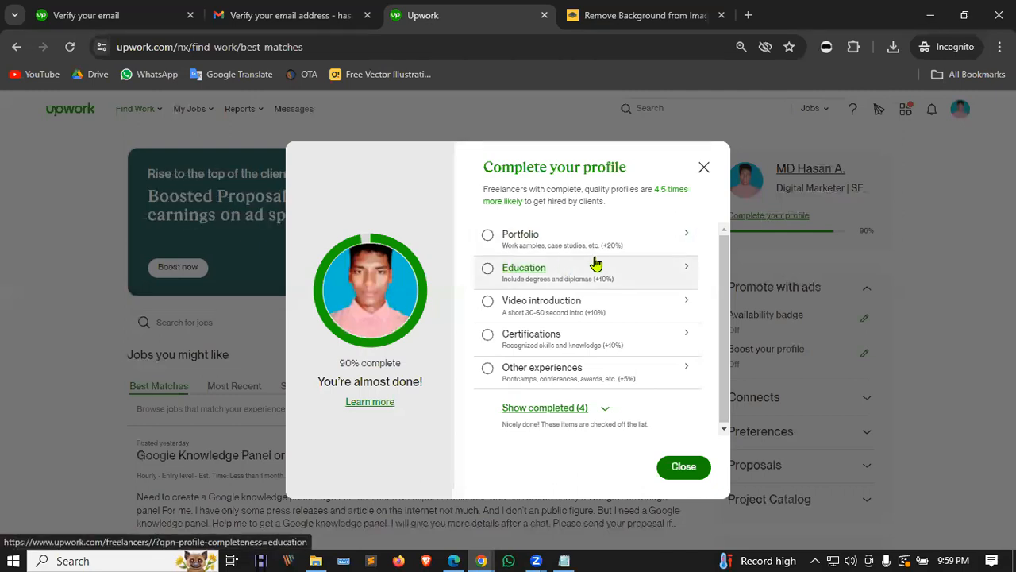
Step: Start a new portfolio project titled 'Facebook Ads Champaign'
click(516, 236)
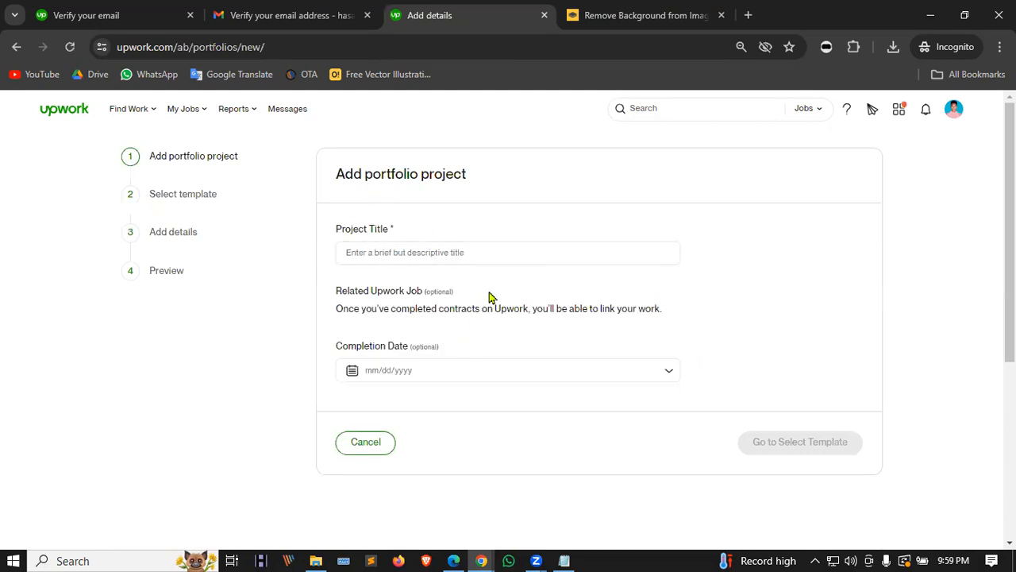
drag(340, 170, 479, 166)
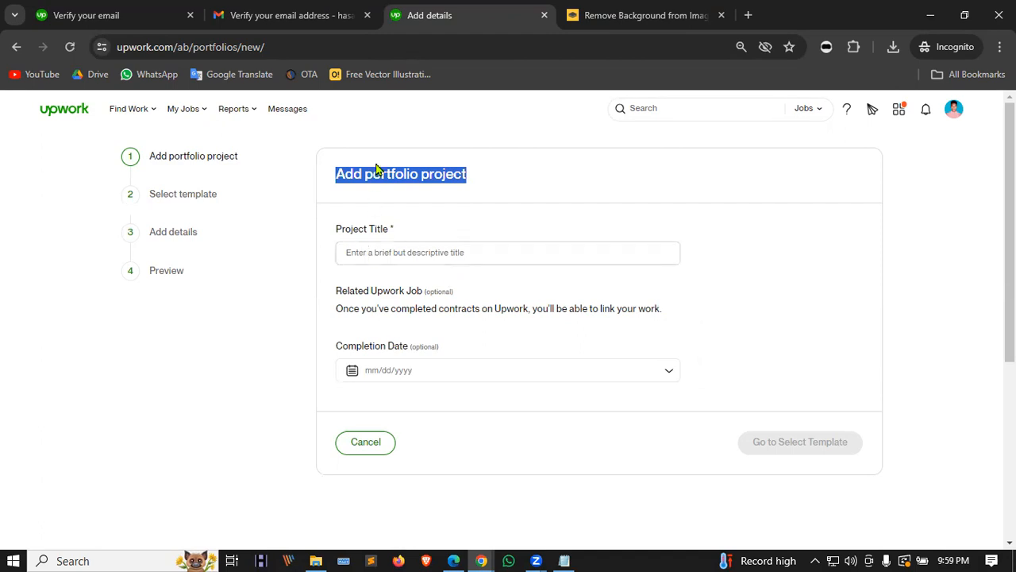
click(413, 253)
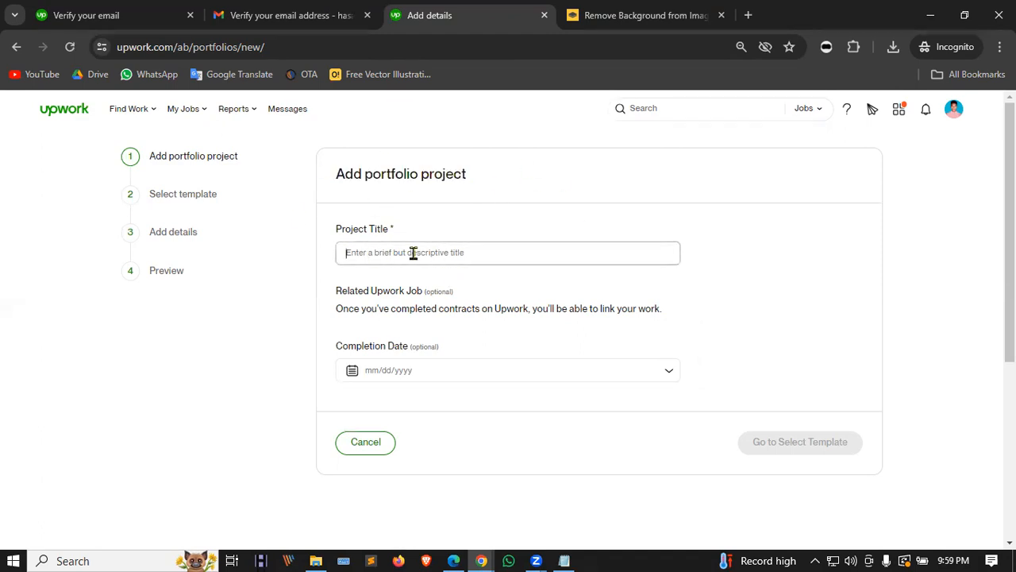
text(Facebook Ads Champaign)
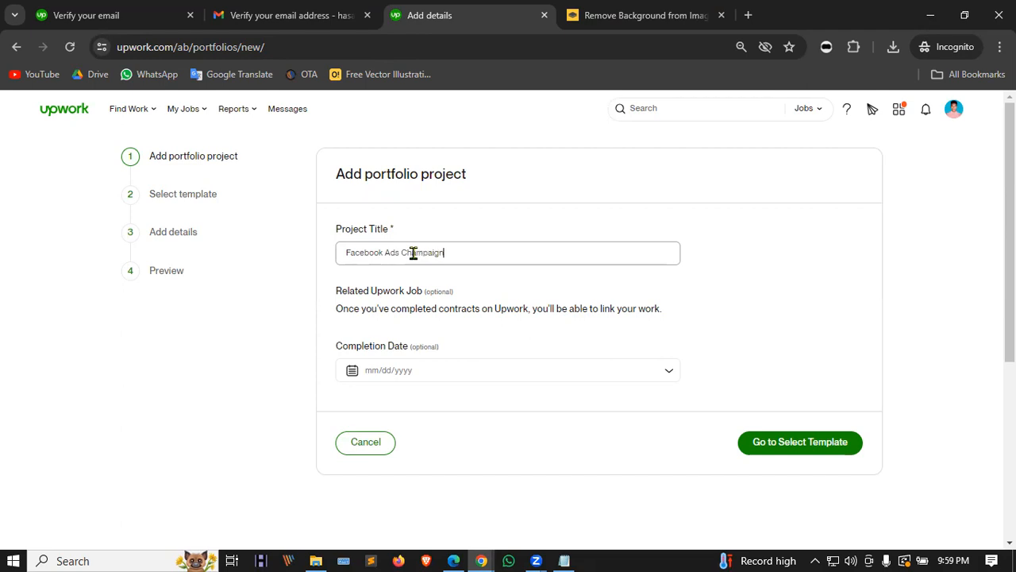
Step: Set the project completion date to April 12, 2023 and proceed to template selection
click(639, 370)
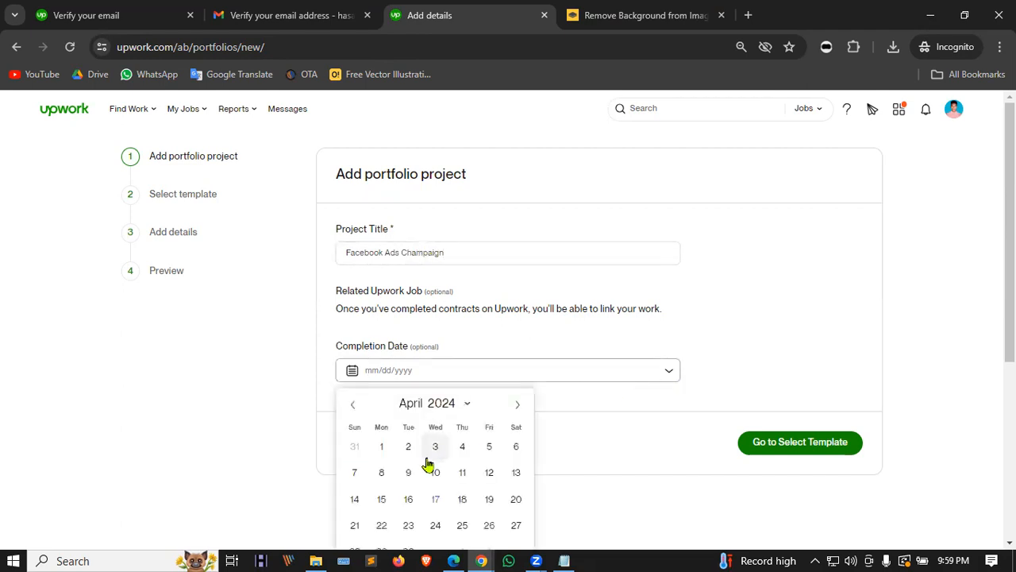
click(469, 405)
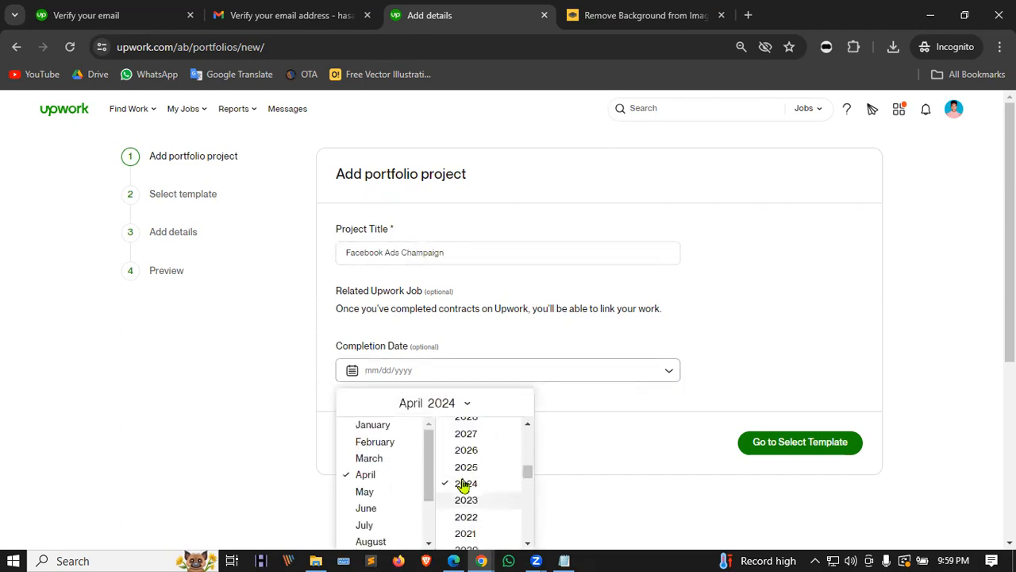
click(483, 500)
scroll(483, 358, down, 3)
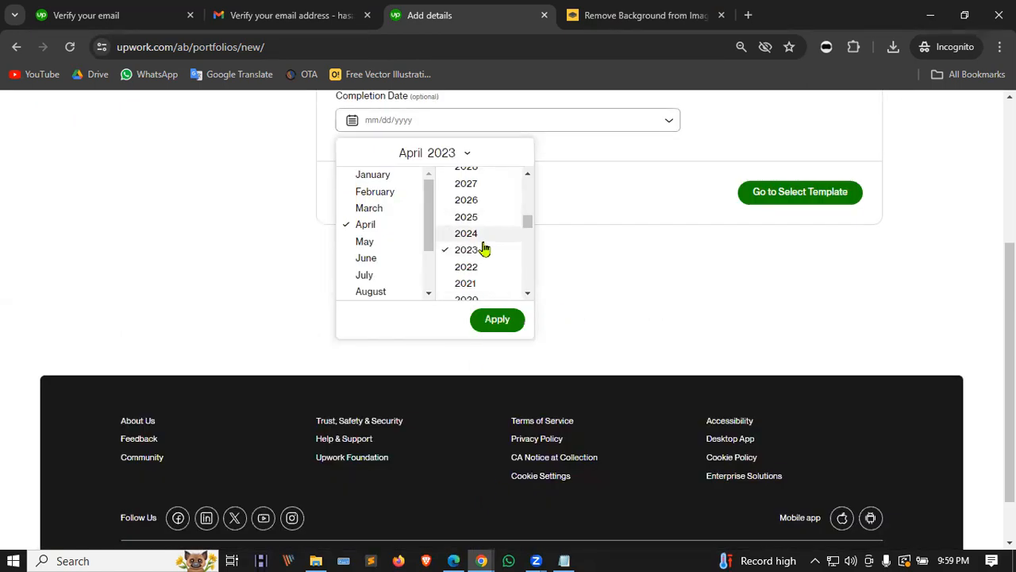
click(496, 318)
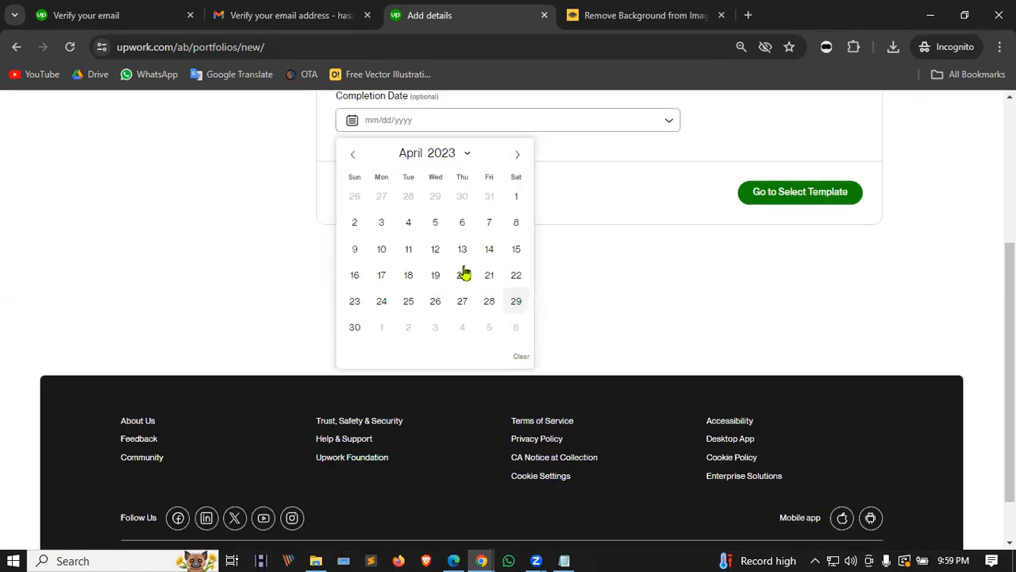
click(435, 249)
scroll(559, 295, up, 3)
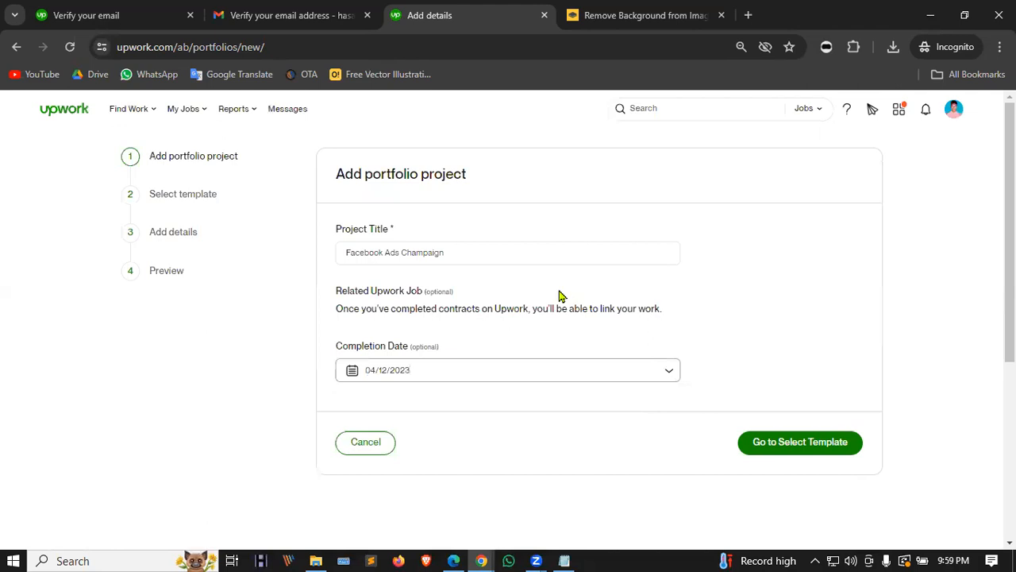
click(799, 450)
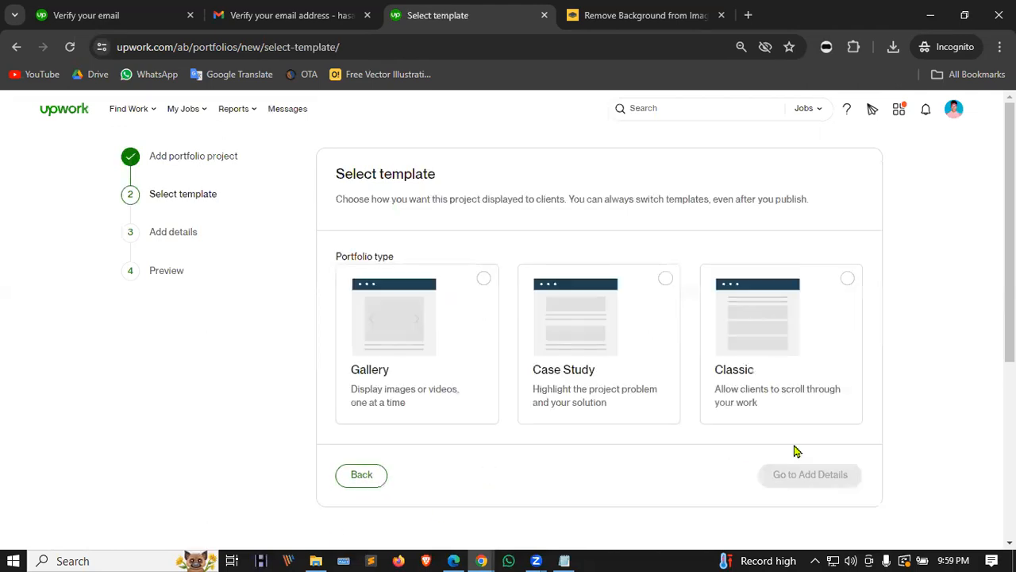
Step: Pick the Gallery template after briefly trying Classic, then continue to details
click(441, 308)
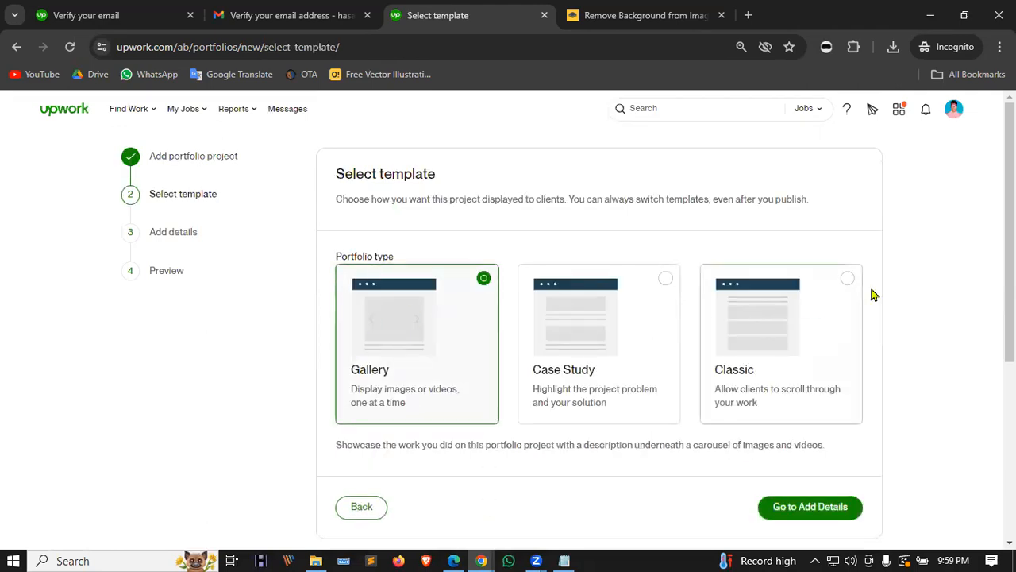
click(799, 295)
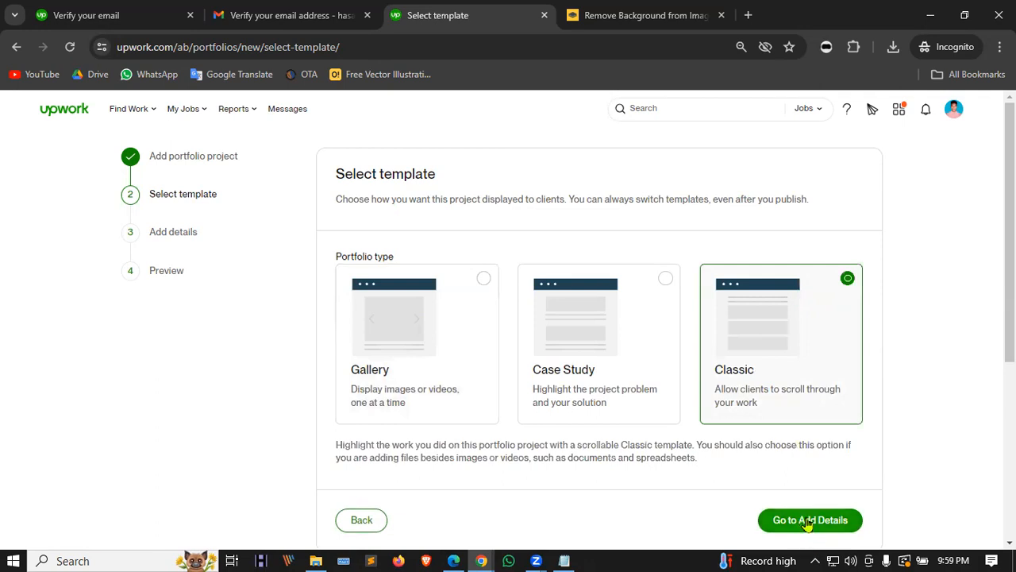
click(386, 330)
click(840, 520)
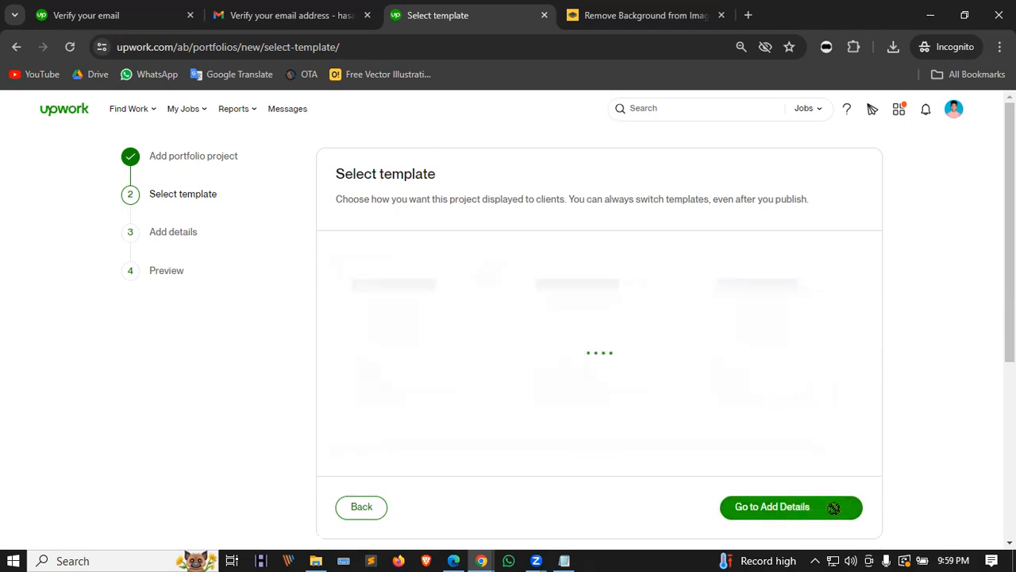
Step: Upload ads.JPG from Pictures\Screenshots\New folder to the portfolio project
click(490, 294)
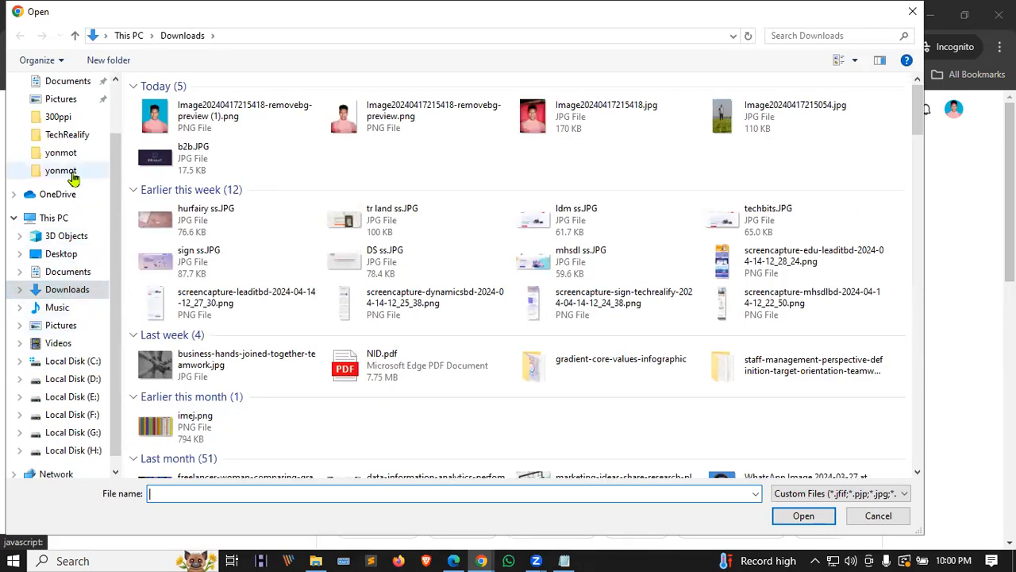
click(60, 326)
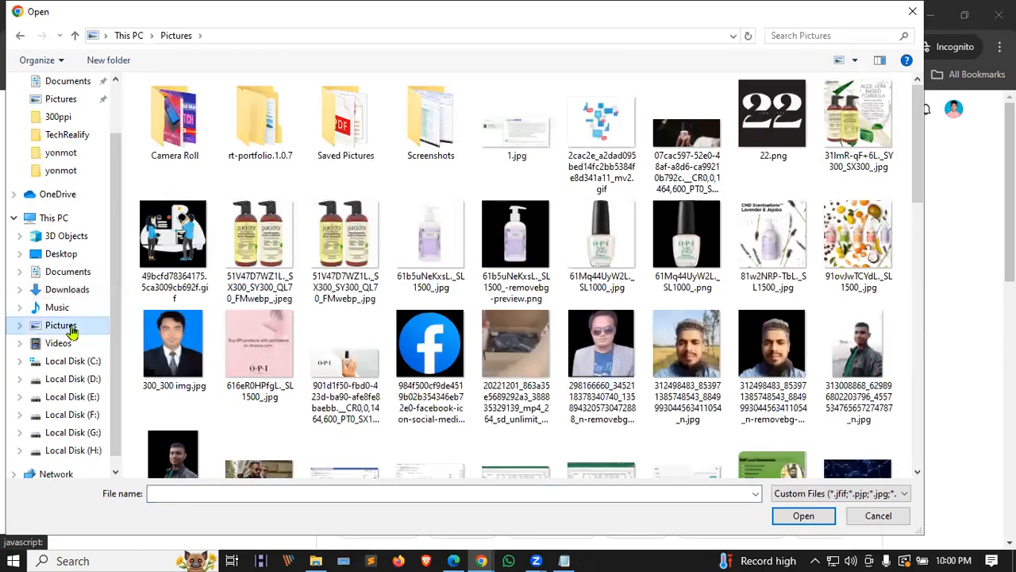
double_click(412, 127)
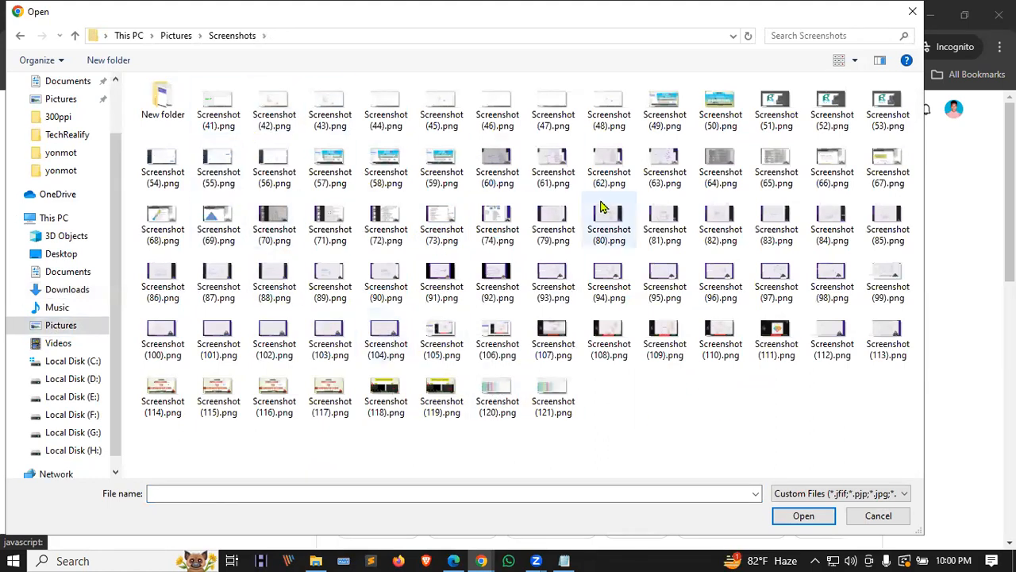
double_click(163, 107)
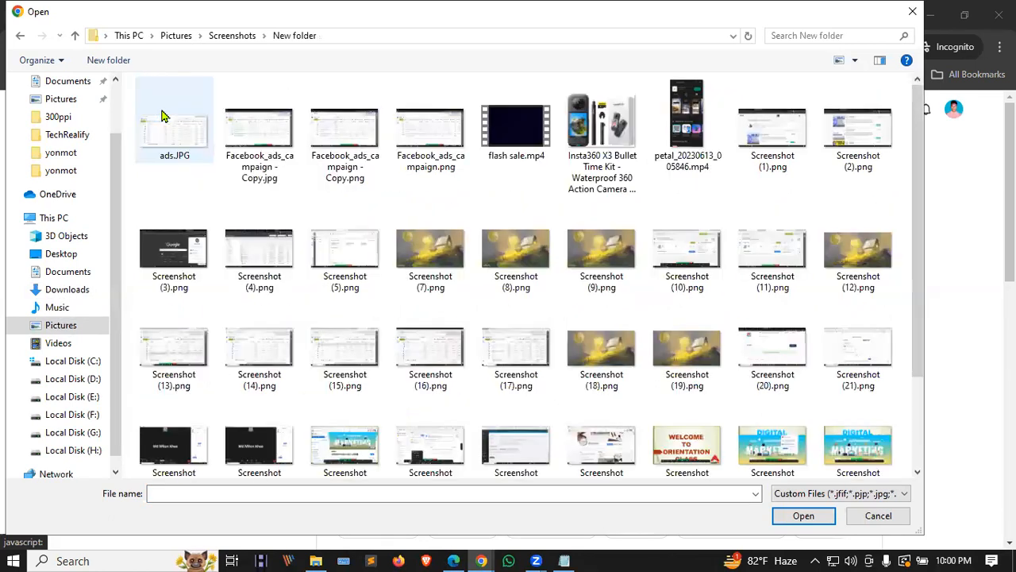
click(155, 146)
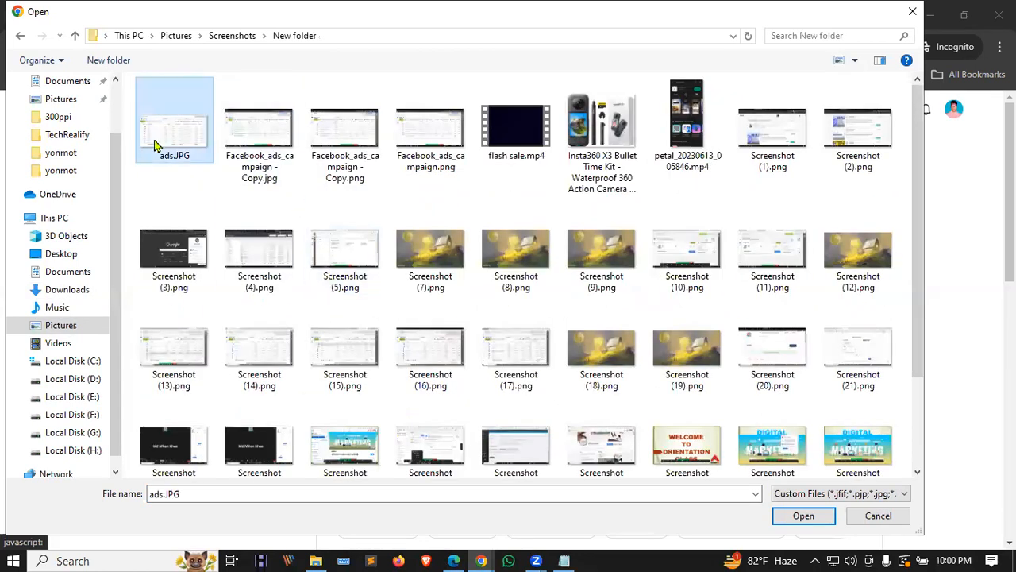
click(786, 517)
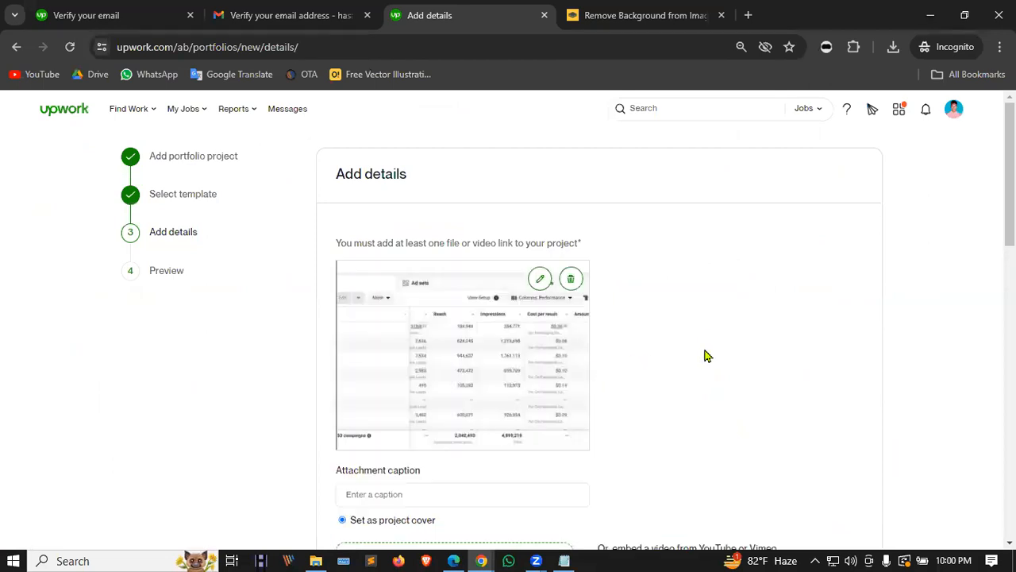
Step: Tag the project with Facebook, Facebook Advertising and Social Media Ad Campaign skills
scroll(702, 349, down, 5)
scroll(702, 341, up, 5)
scroll(700, 341, down, 4)
scroll(698, 341, down, 3)
scroll(694, 343, up, 4)
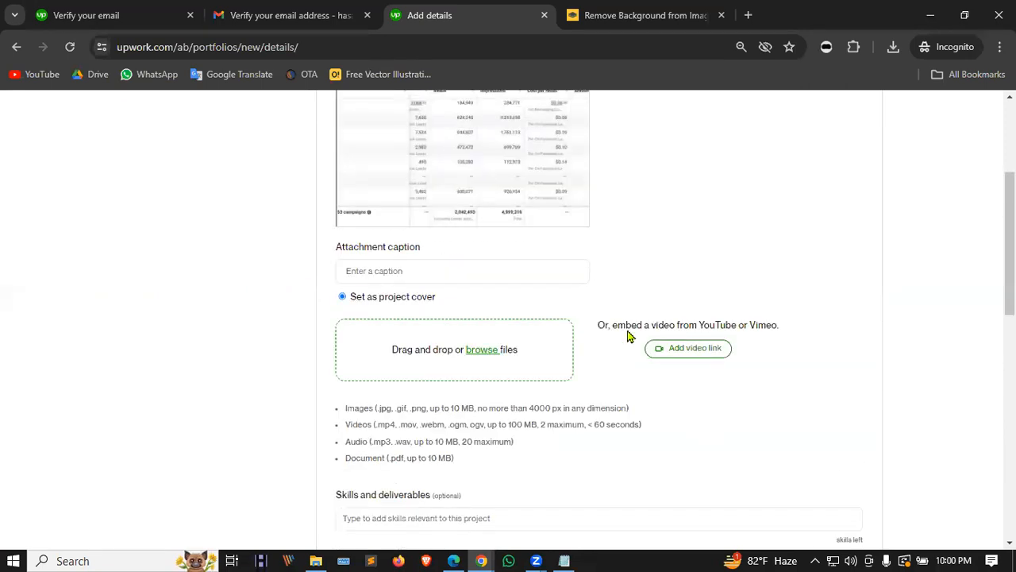
scroll(699, 327, down, 4)
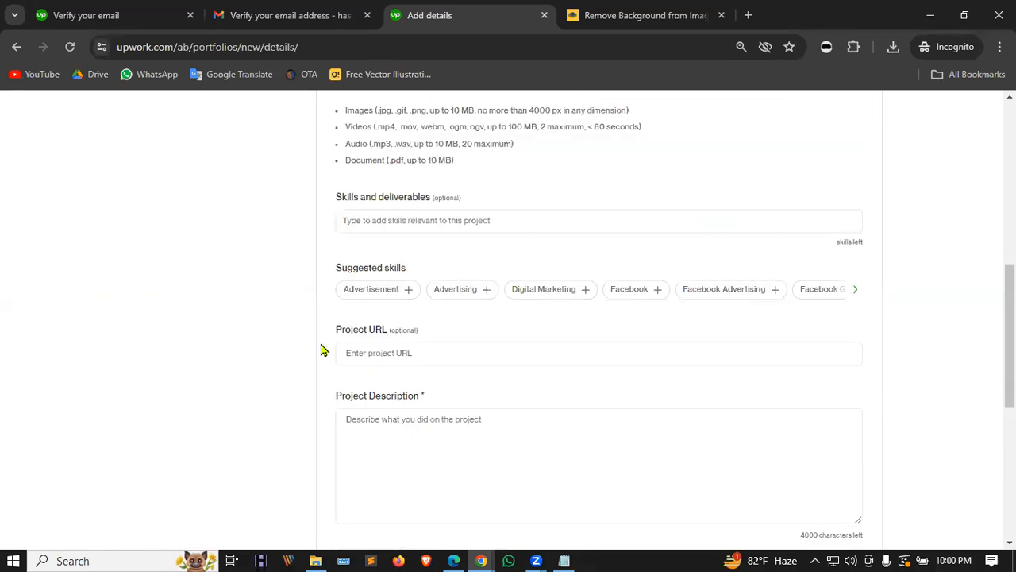
click(631, 291)
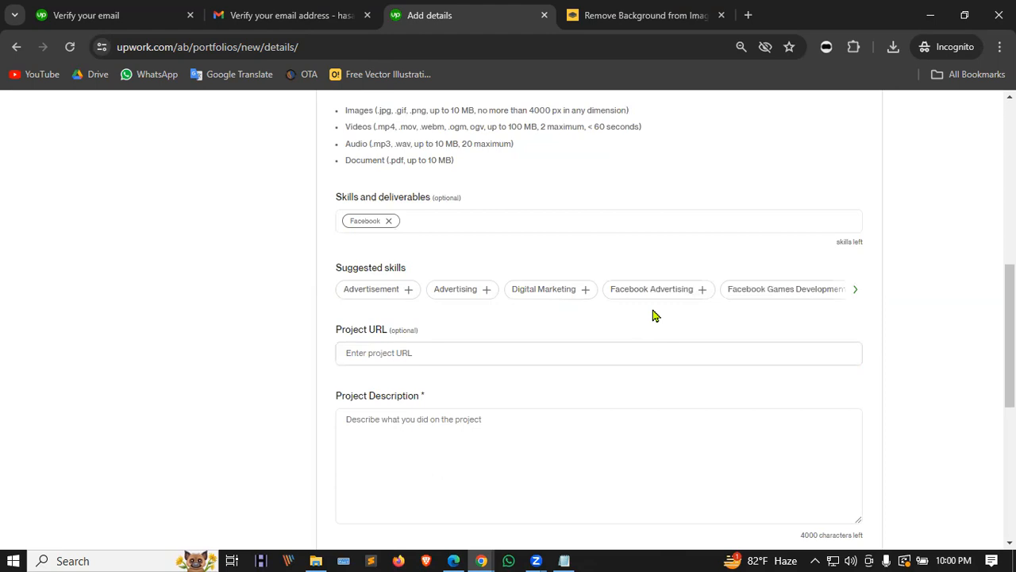
click(646, 292)
click(605, 220)
text(so)
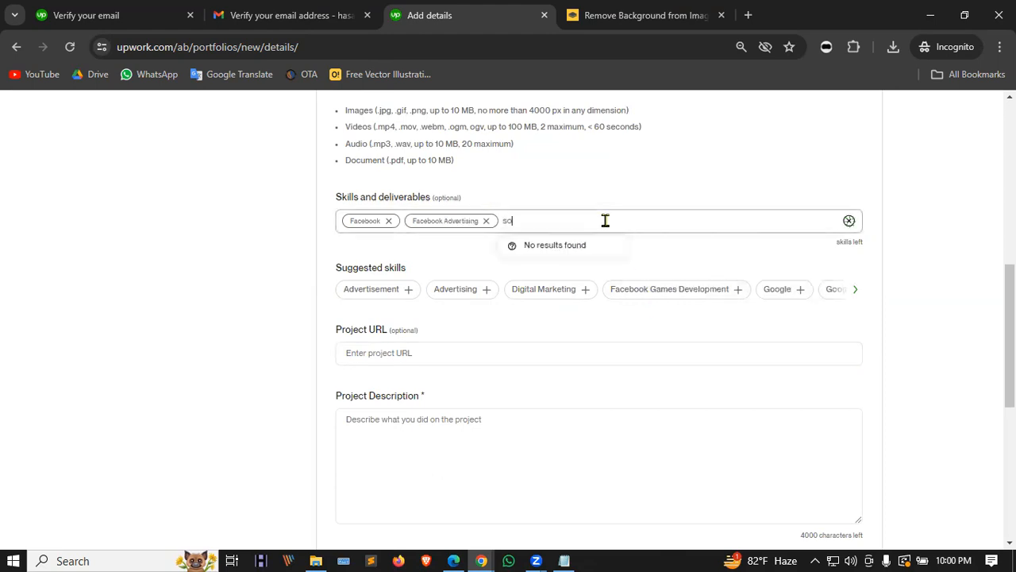
text(cial me)
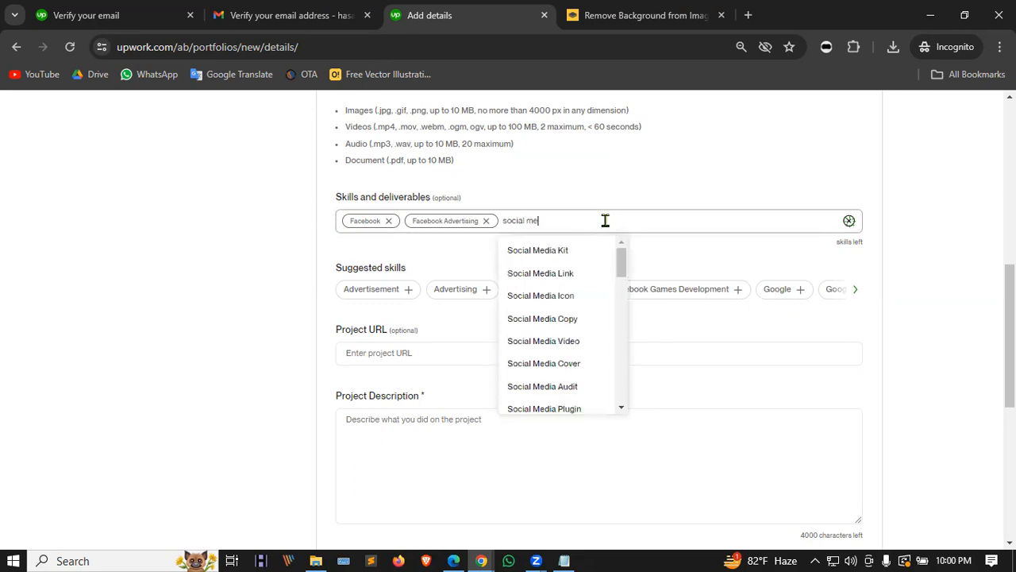
text(dia)
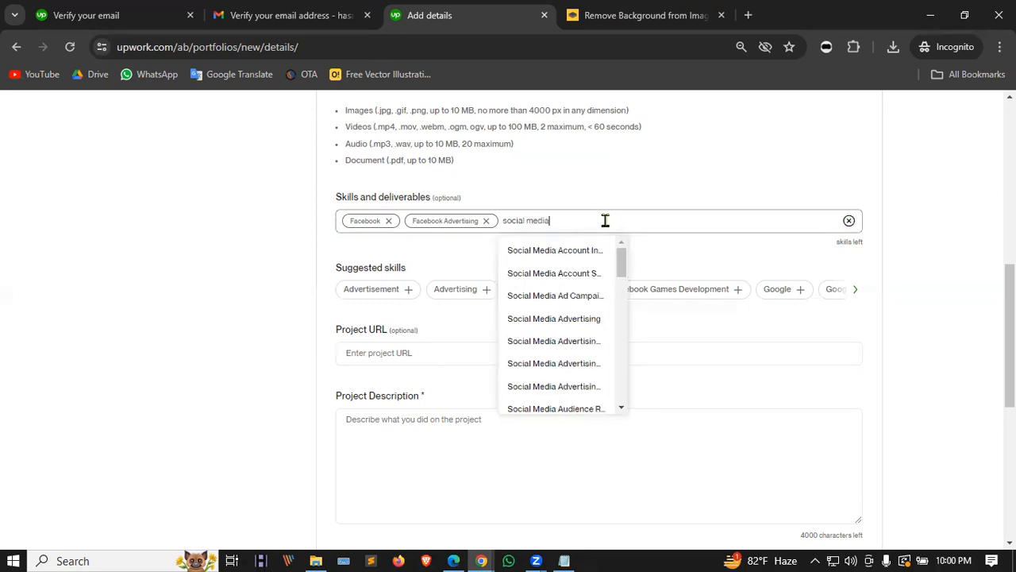
click(530, 295)
Step: Add Paid Social and Facebook Ads Manager as further project skills
text(paid)
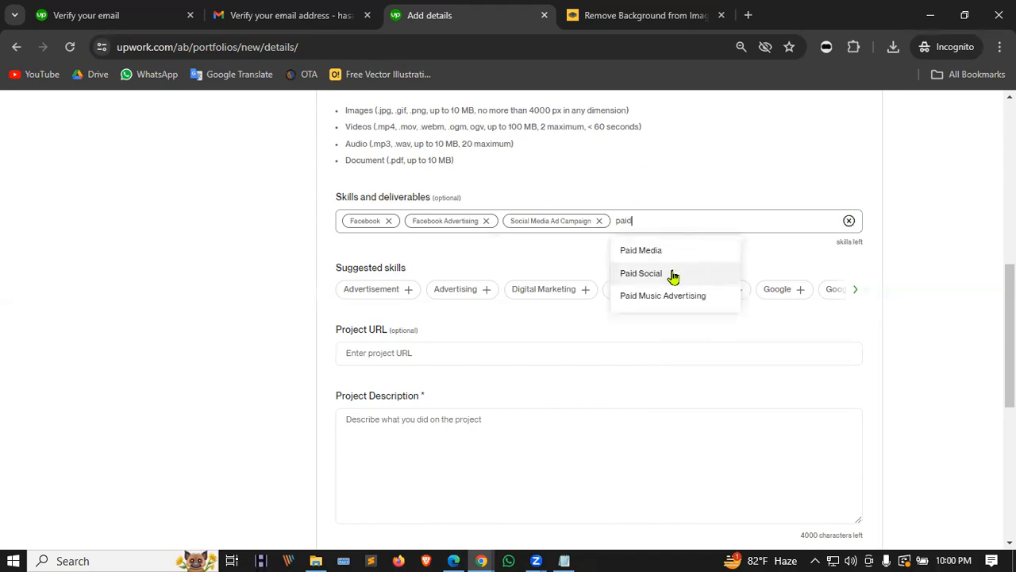
click(672, 274)
text(paid ads)
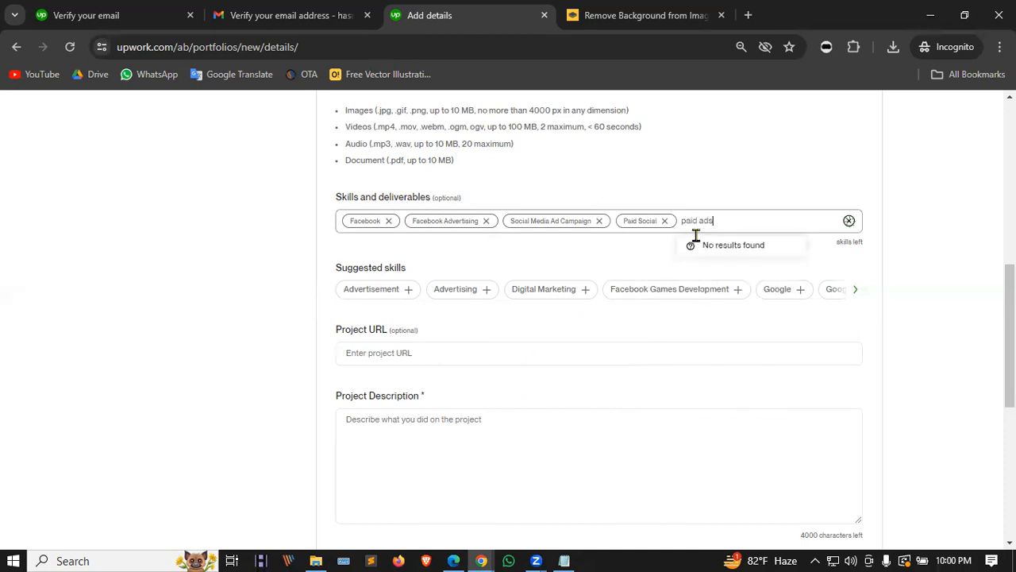
key(BackSpace)
key(BackSpace)
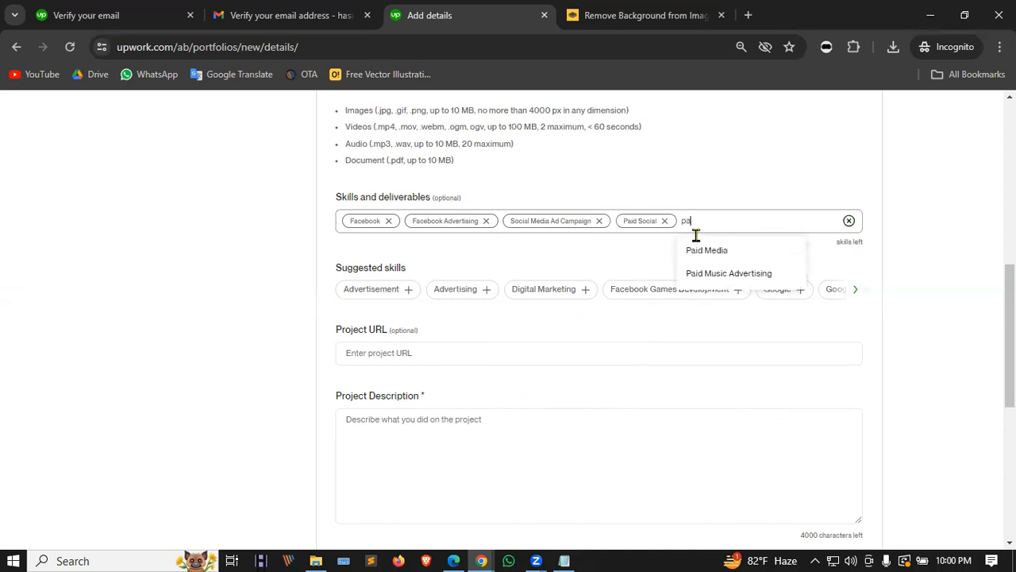
key(BackSpace)
scroll(724, 312, down, 1)
scroll(726, 310, up, 1)
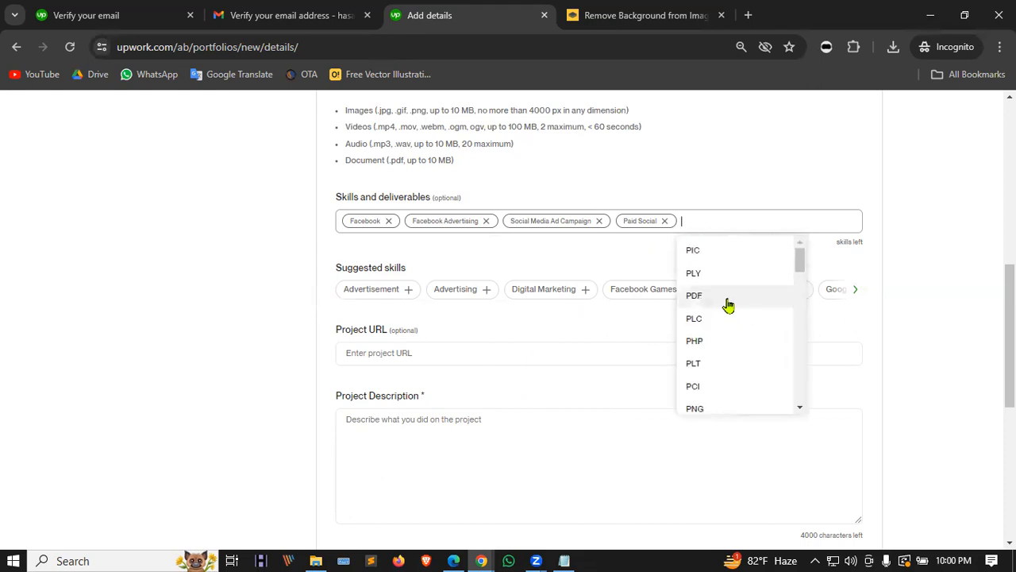
text(face)
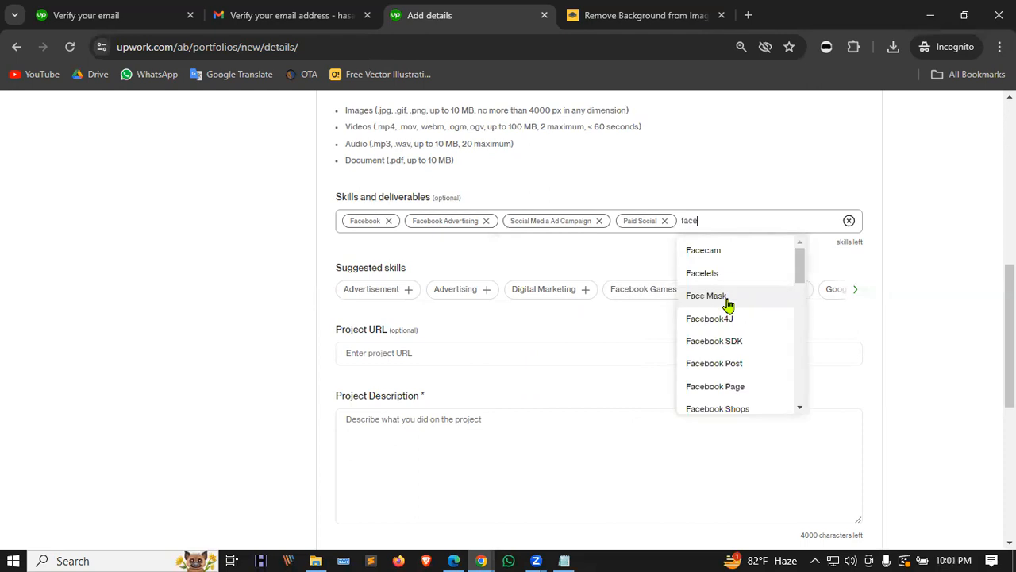
text(book)
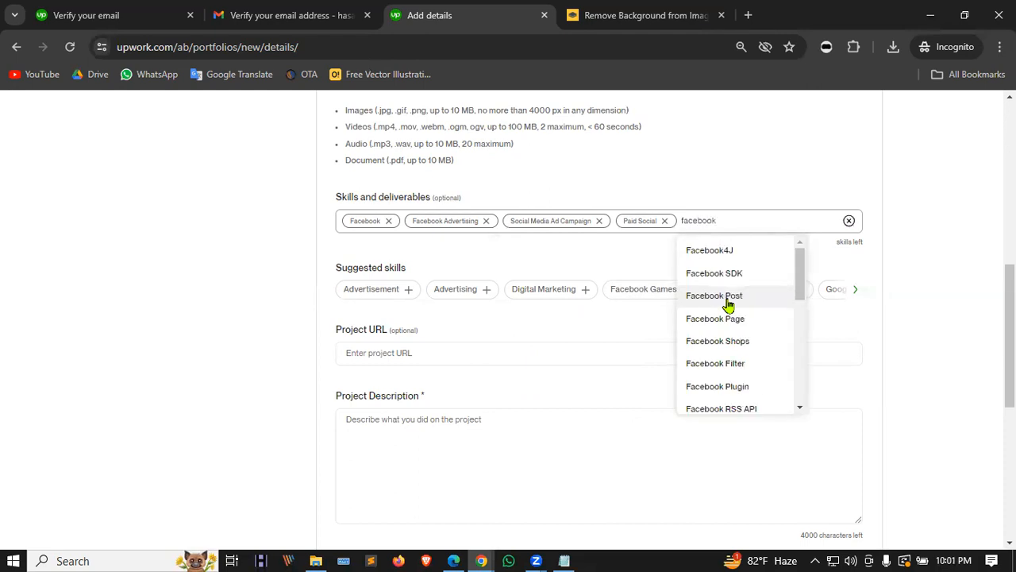
text( ads)
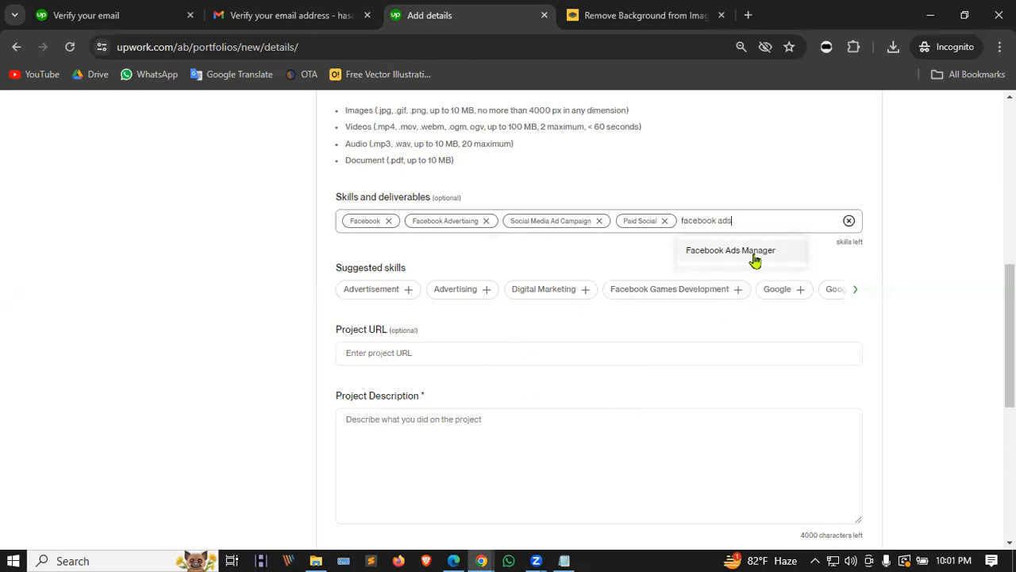
click(755, 261)
Step: Write the description 'This is a Facebook ads campaign project', capitalising Facebook via spellcheck
scroll(524, 353, down, 2)
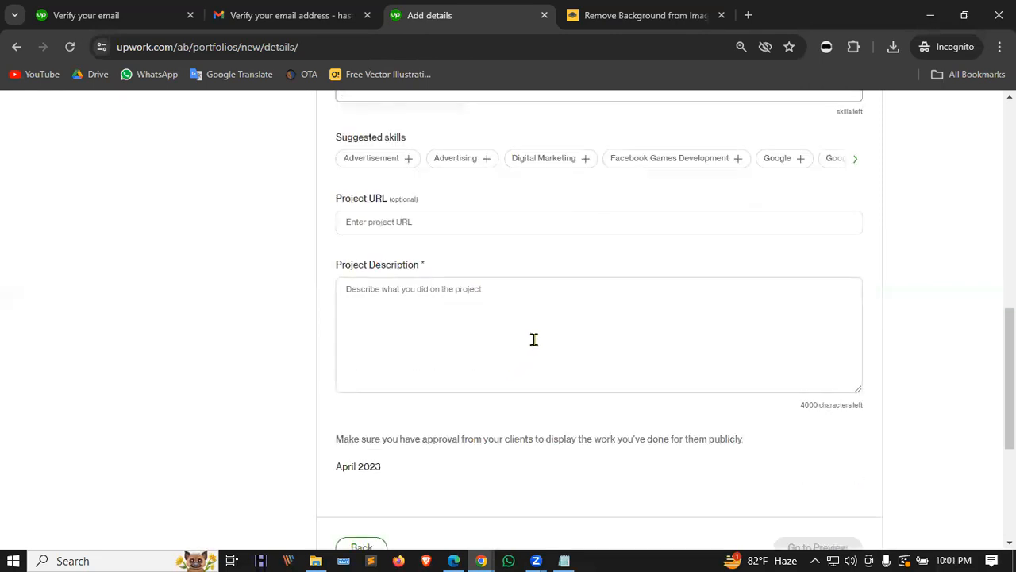
scroll(530, 276, down, 1)
click(530, 271)
text(I)
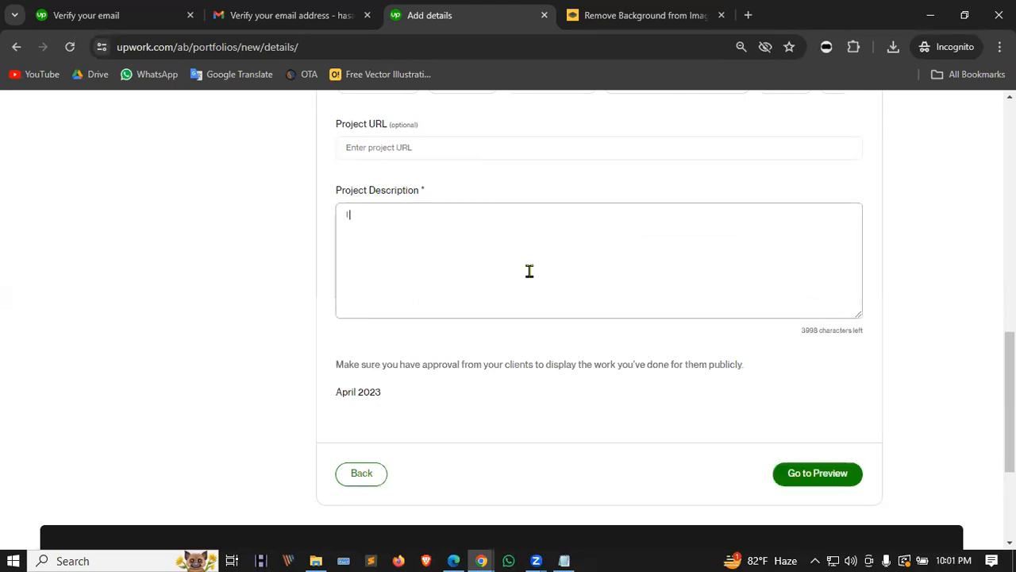
key(BackSpace)
key(BackSpace)
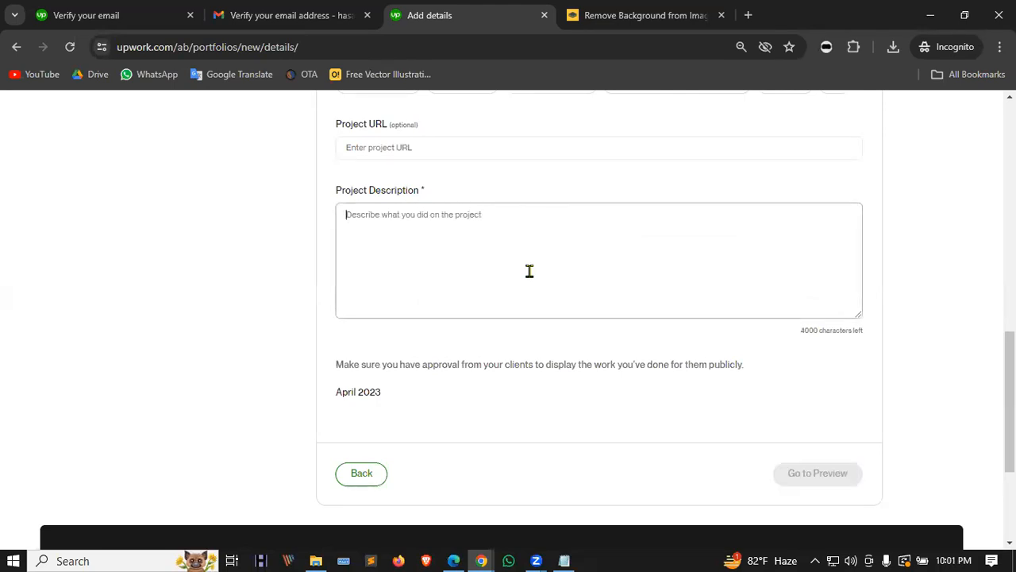
text(I)
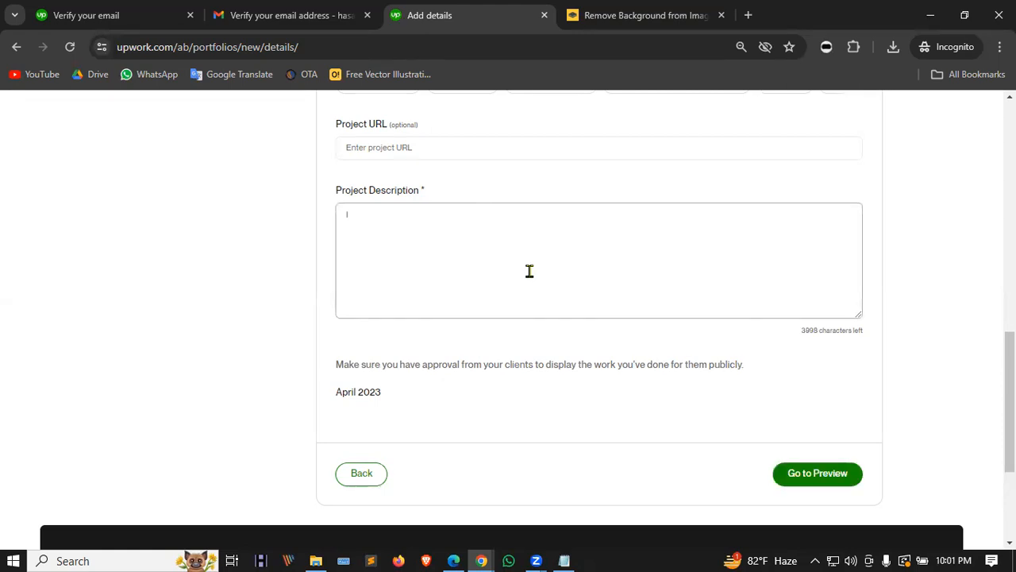
key(BackSpace)
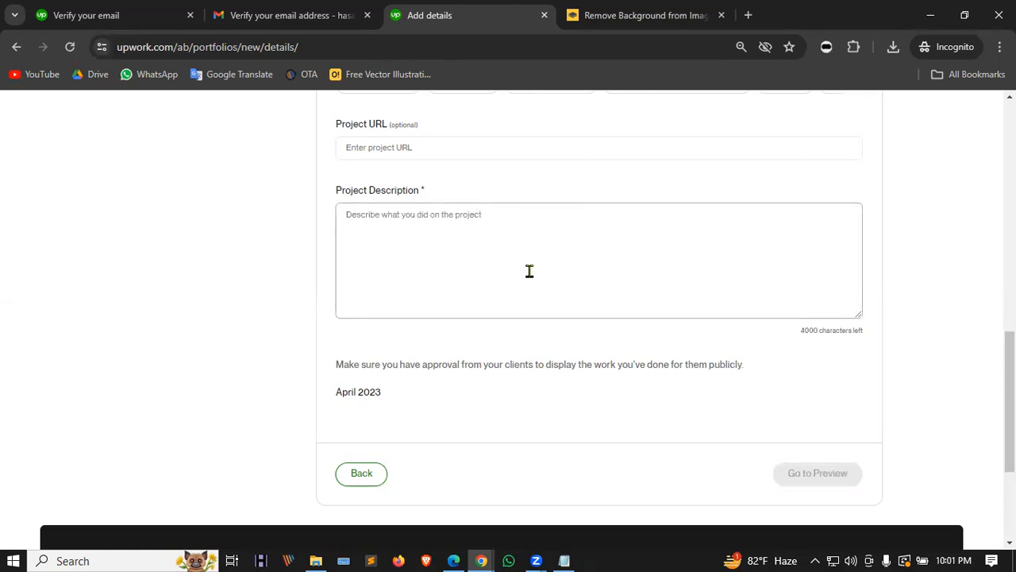
text(T)
text(hjius)
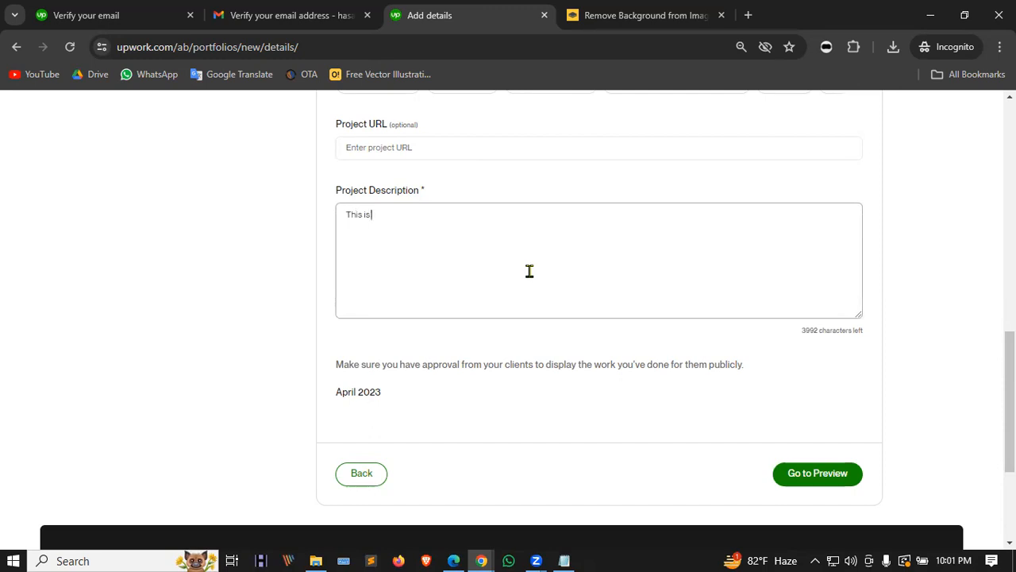
text(ook ads campaign)
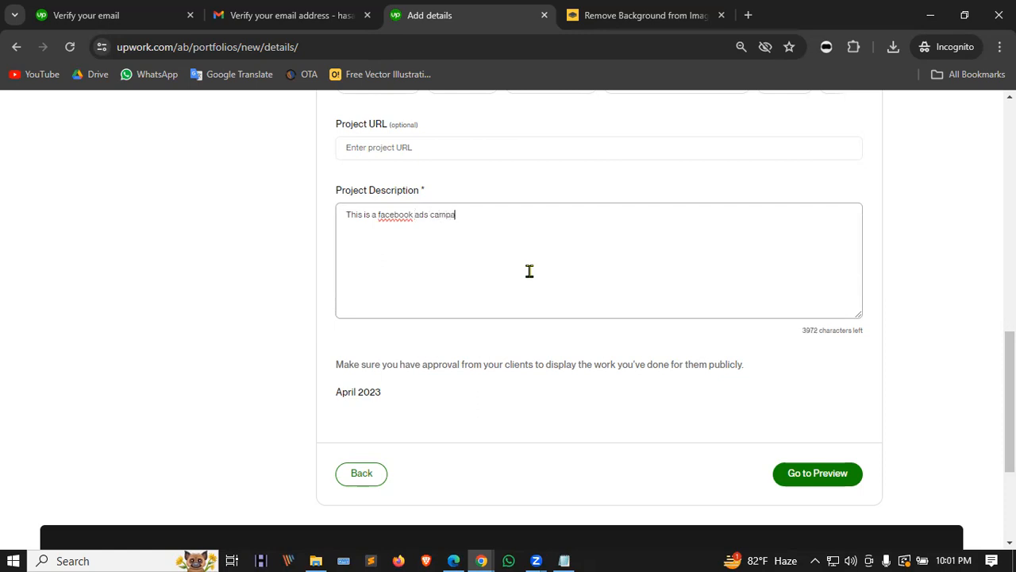
right_click(389, 220)
click(424, 229)
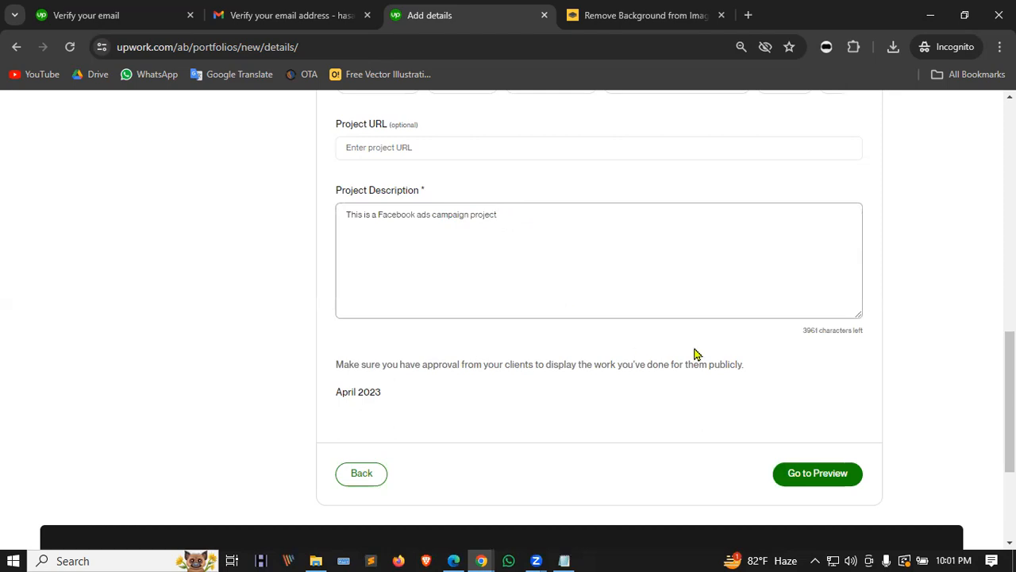
scroll(695, 353, down, 2)
Step: Preview the Facebook Ads Champaign project and publish it
click(810, 326)
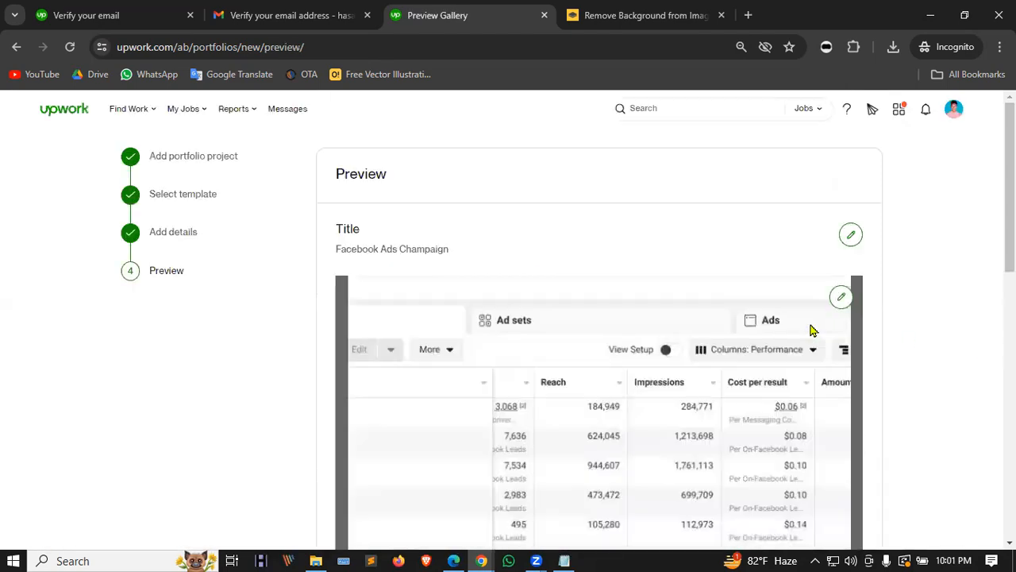
scroll(812, 330, down, 6)
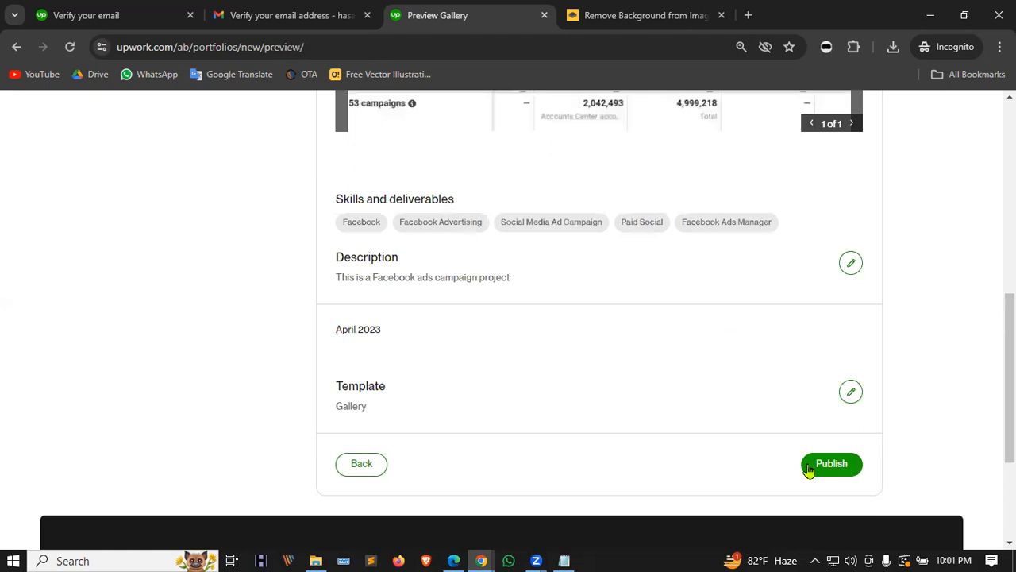
click(832, 465)
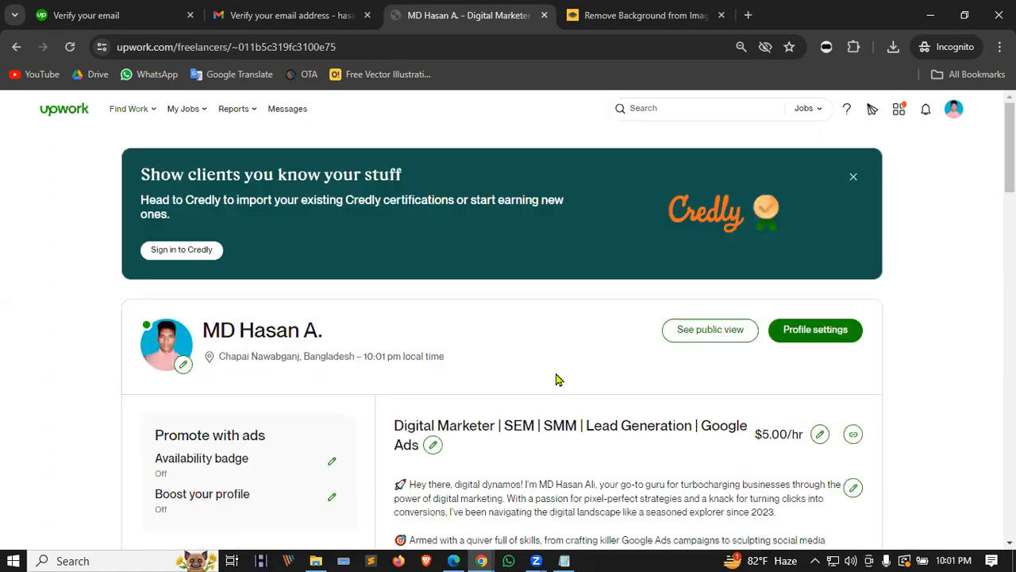
Step: Dismiss the Credly banner and choose Certifications from the 95% profile checklist
click(853, 179)
scroll(455, 332, down, 4)
scroll(402, 362, up, 4)
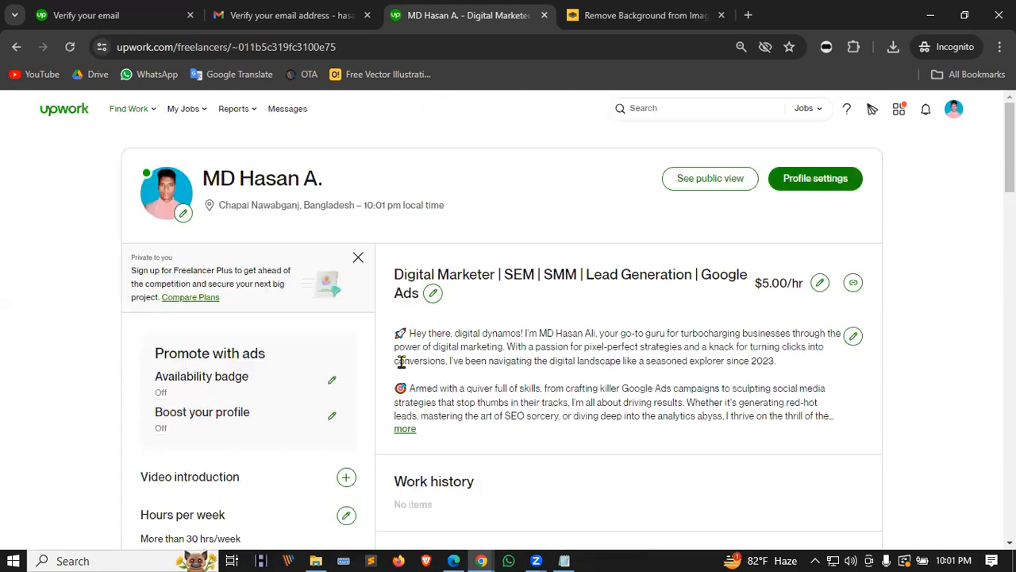
click(51, 116)
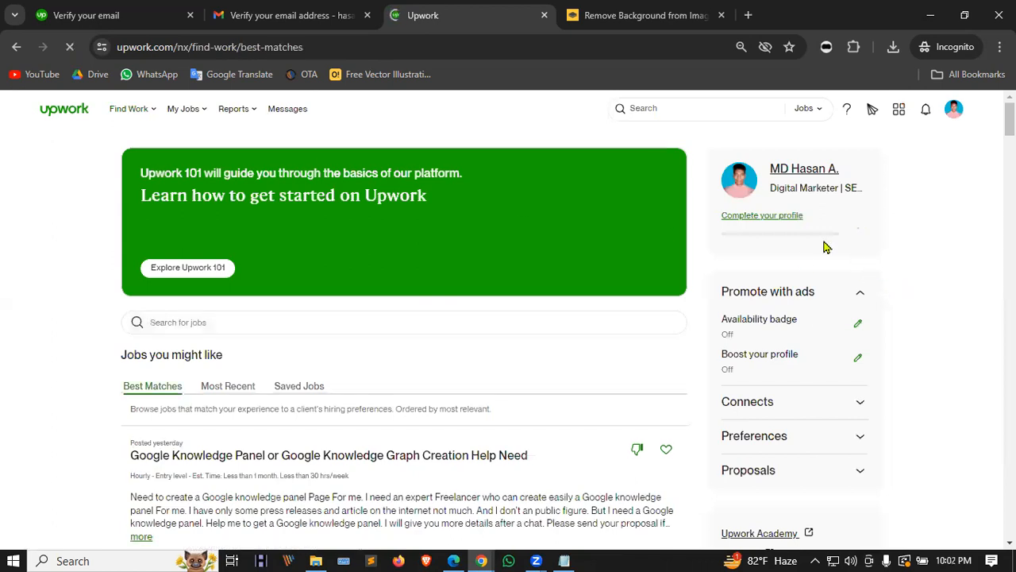
click(773, 217)
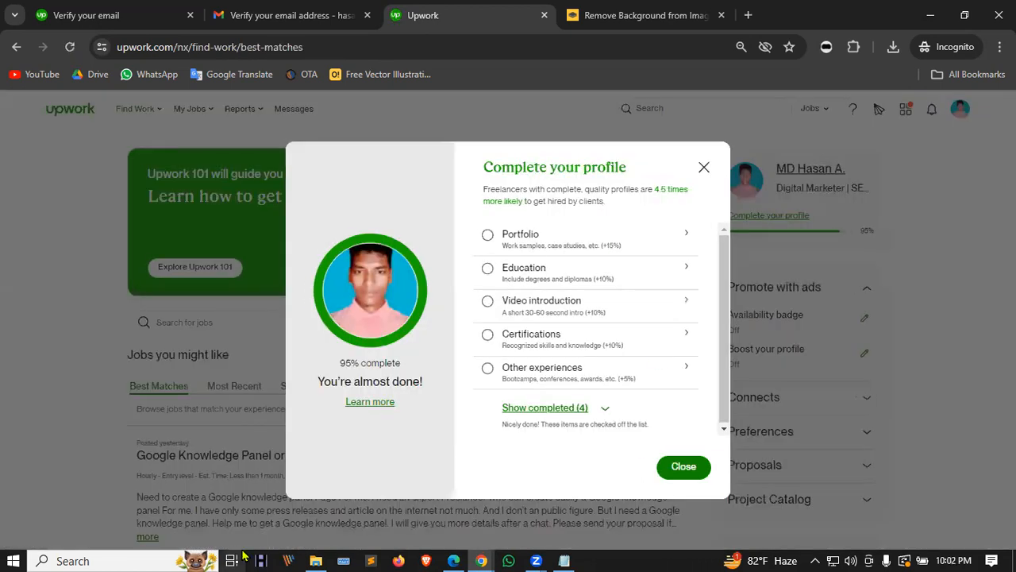
click(531, 334)
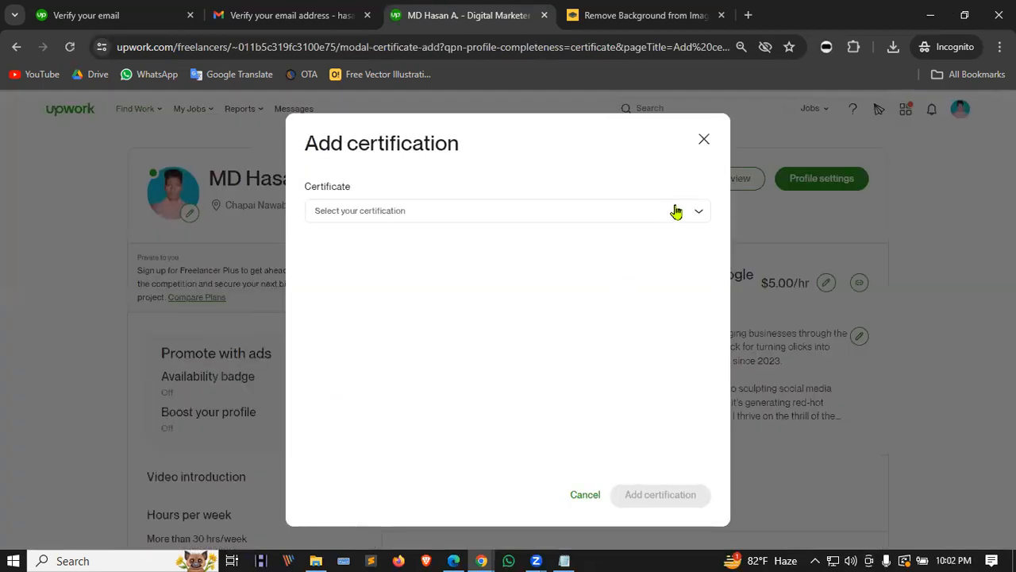
Step: Add the Google Ads Display Certification with 'Google Ads' pasted into the certificate field
click(676, 210)
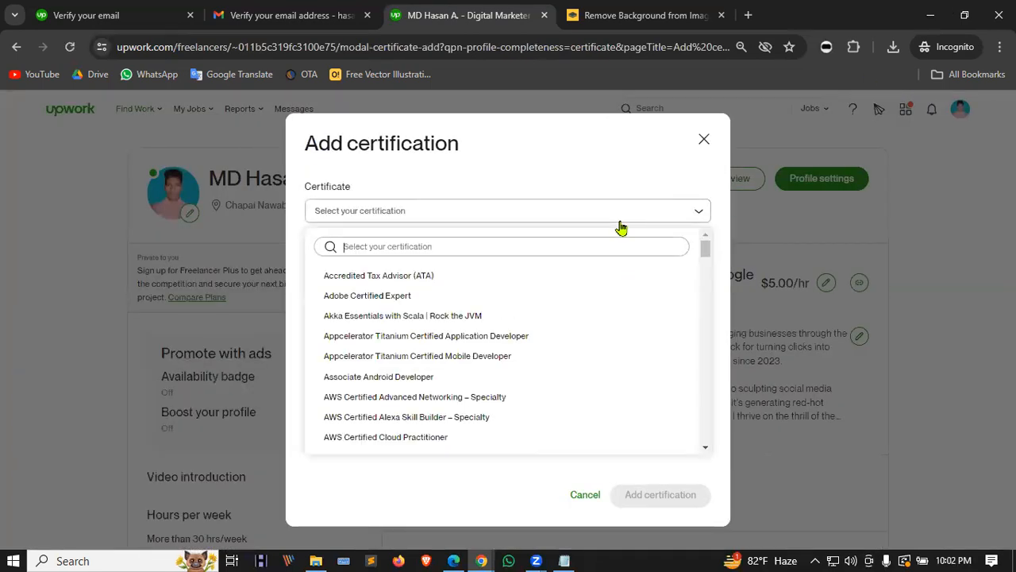
text(google)
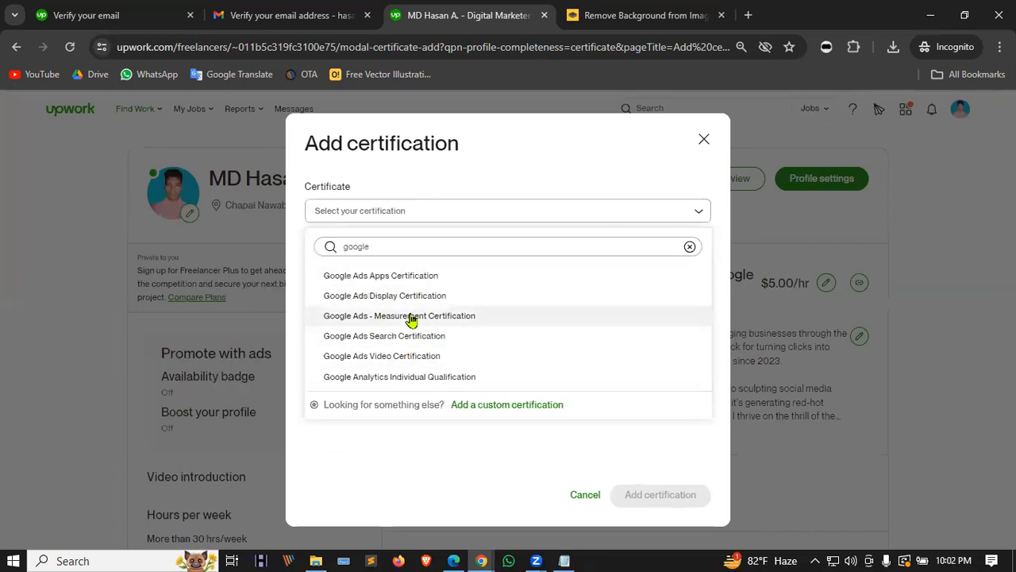
click(434, 302)
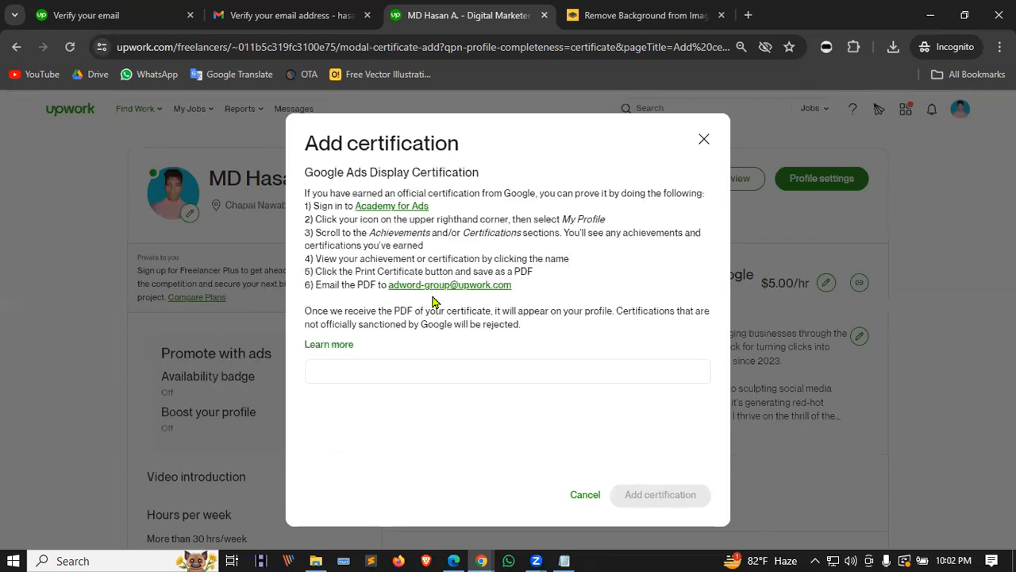
click(373, 372)
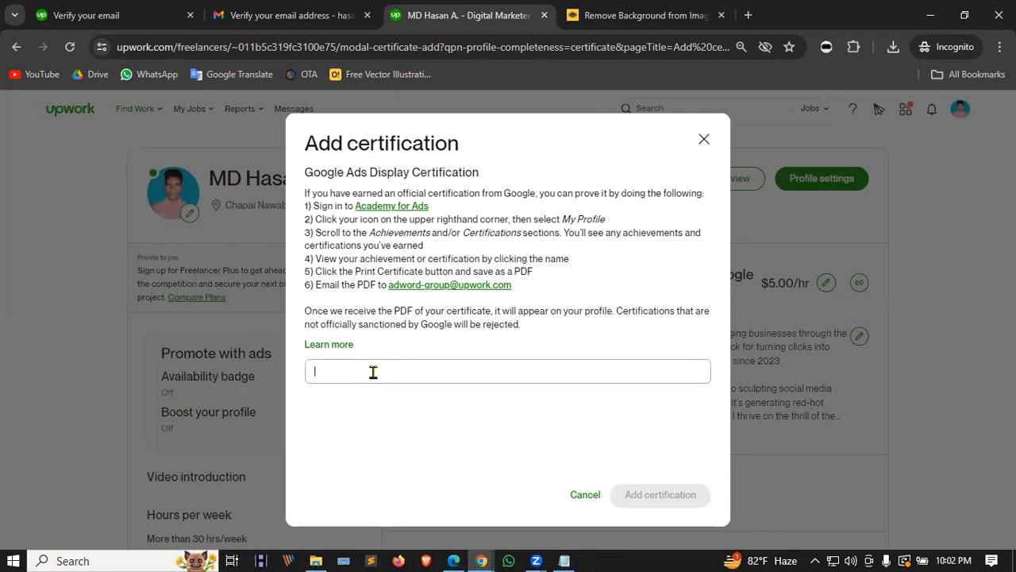
drag(300, 178, 270, 178)
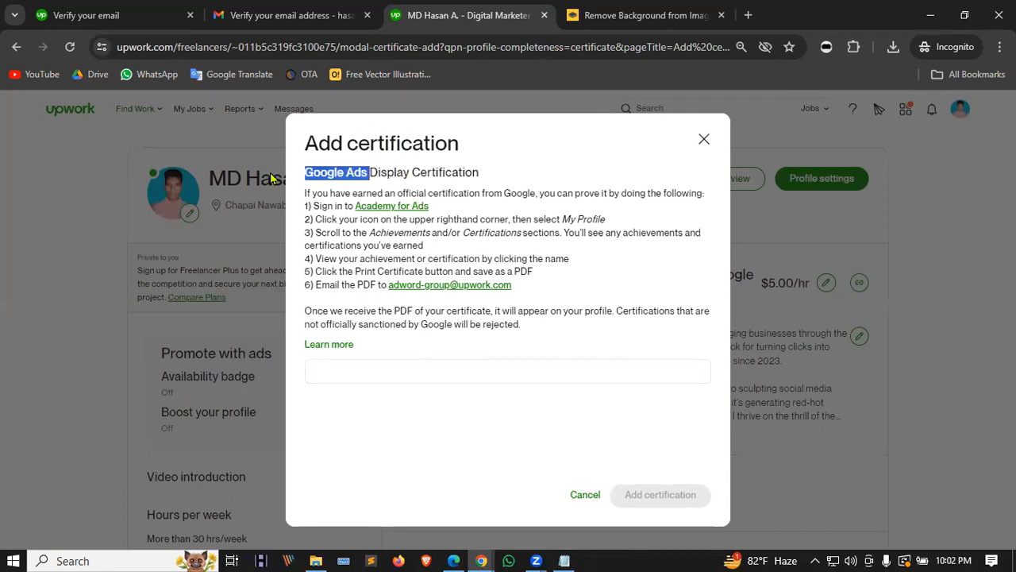
click(354, 367)
text(Google Ads)
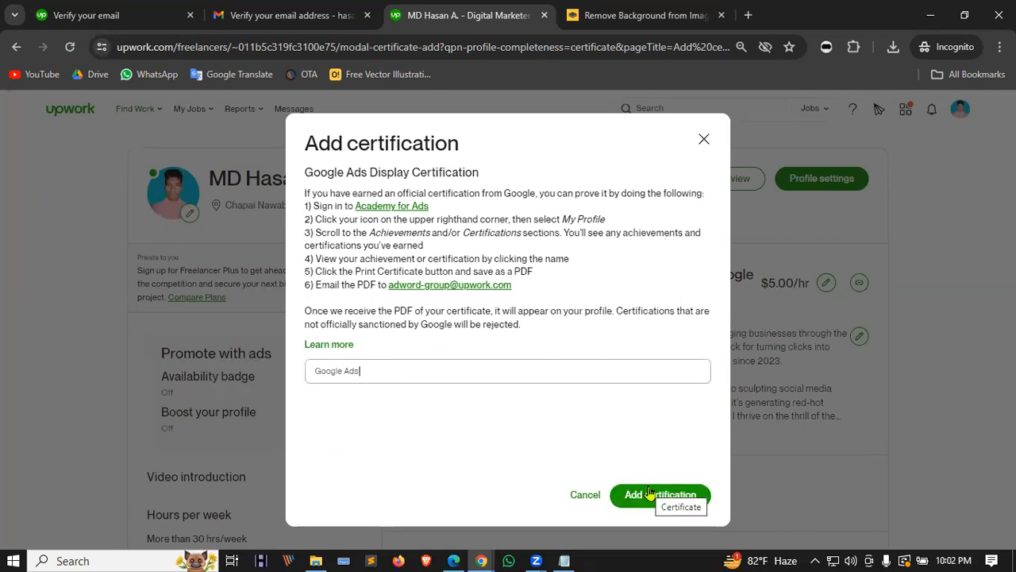
click(677, 495)
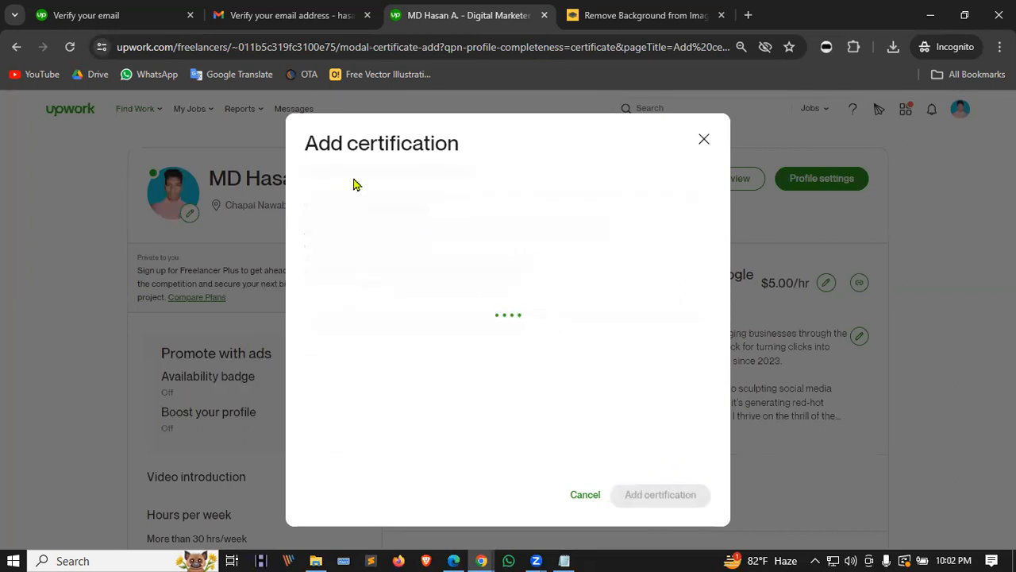
scroll(725, 367, down, 4)
scroll(723, 366, up, 4)
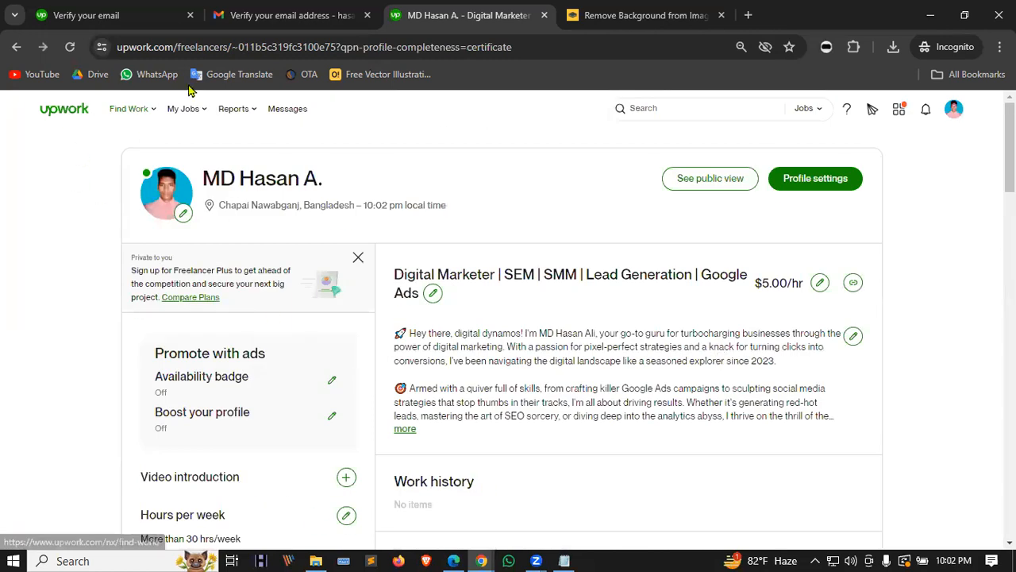
Step: Add Hubspot Inbound Certification to the Upwork profile from the completion checklist, then return to Find Work
click(62, 114)
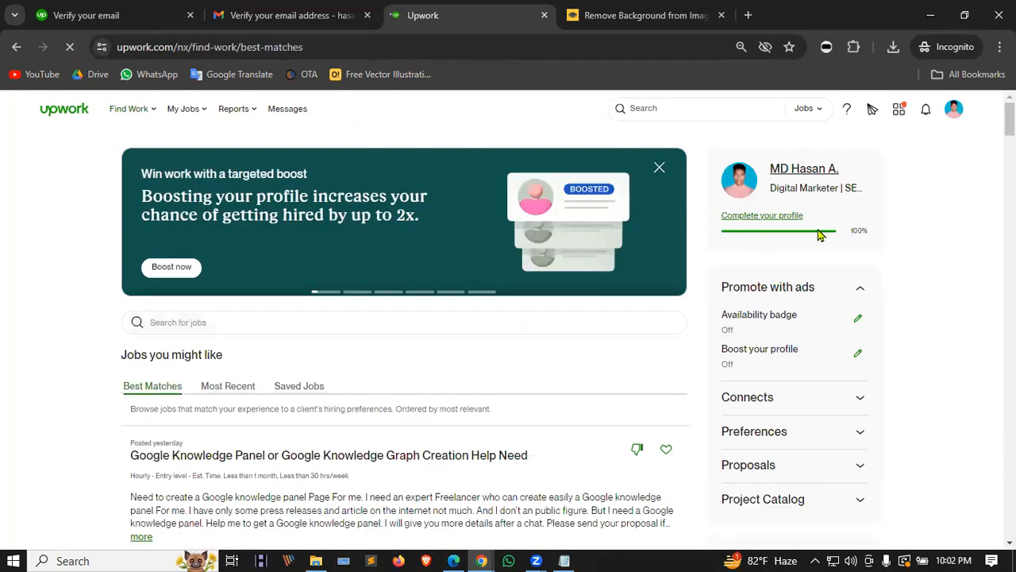
click(767, 216)
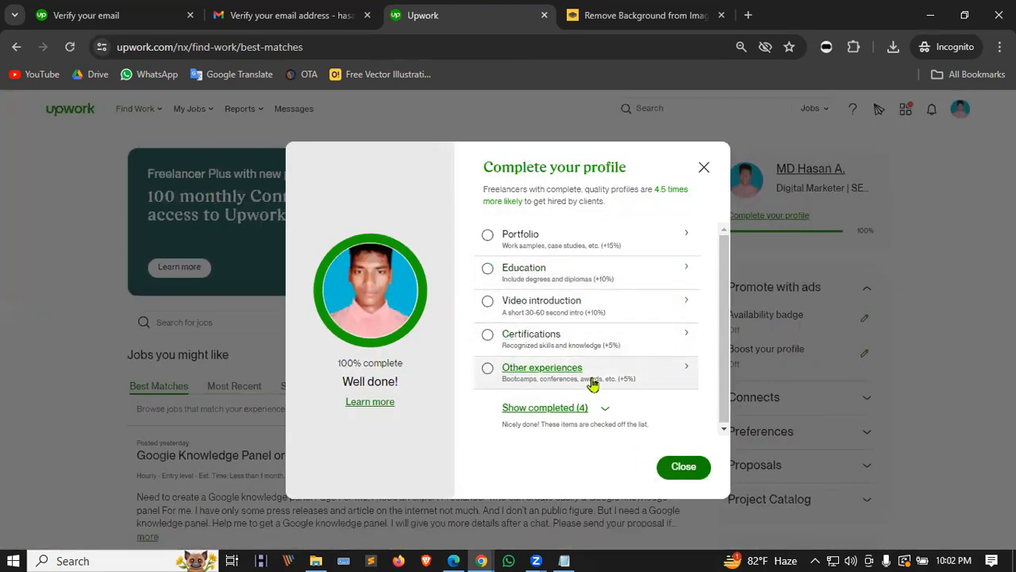
click(524, 337)
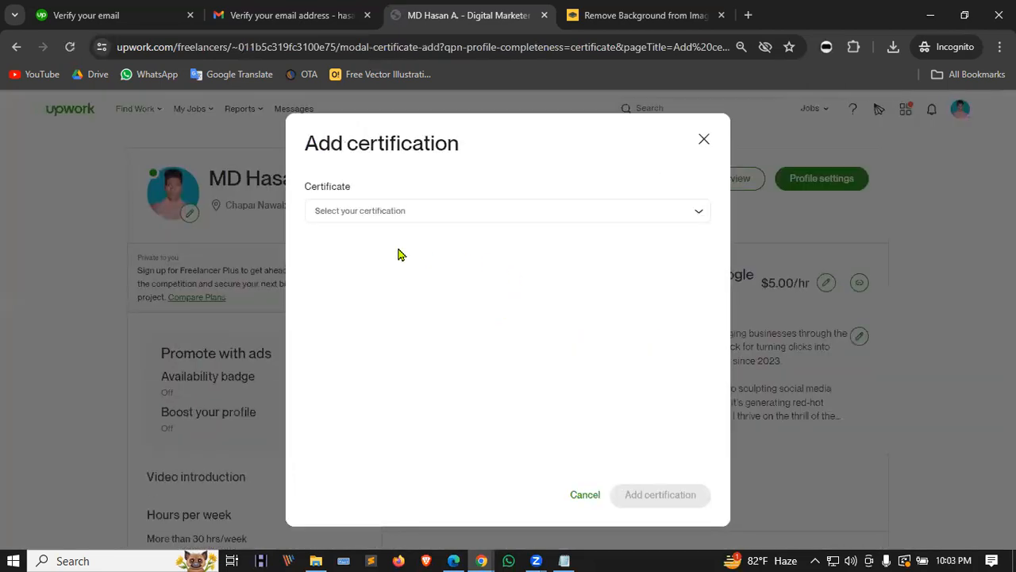
click(386, 216)
text(hub)
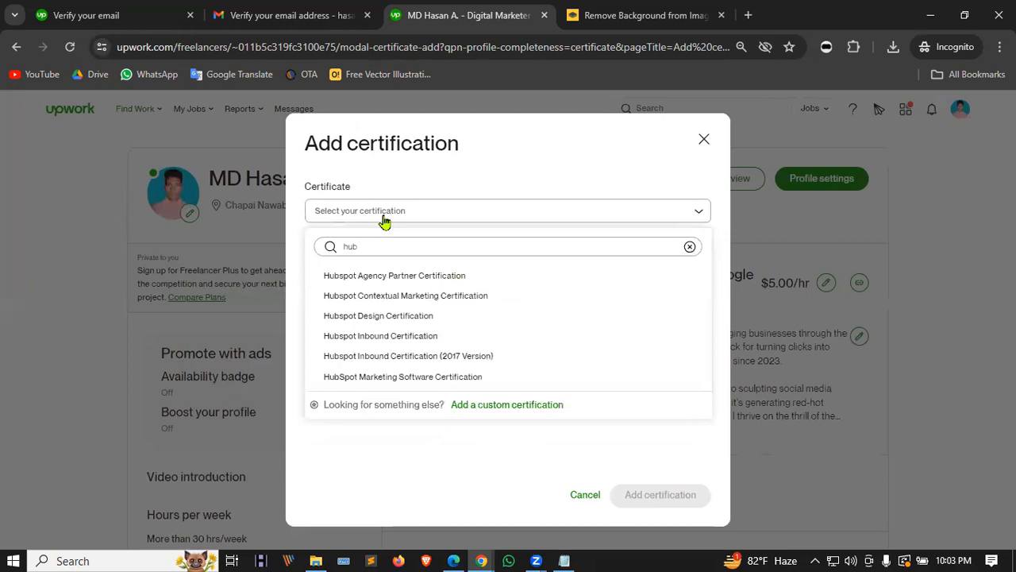
click(367, 338)
click(659, 495)
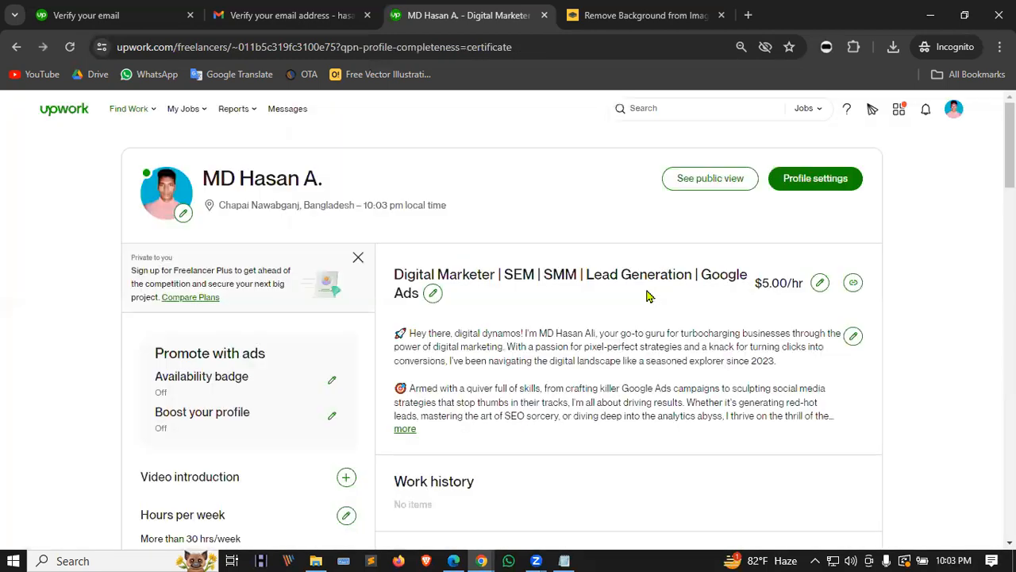
click(50, 115)
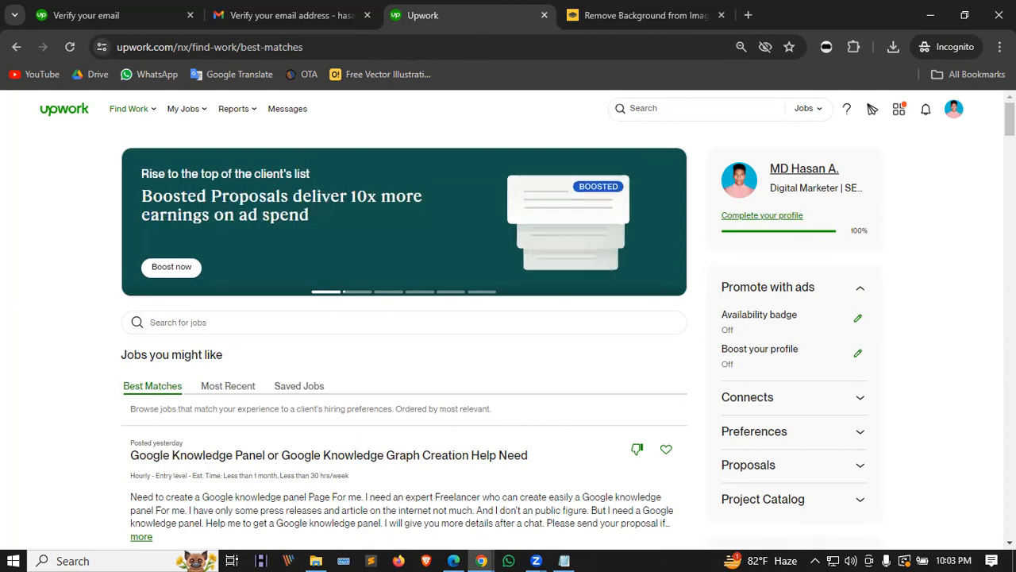
Step: Search Google for 'google garage' in a new browser tab
click(945, 7)
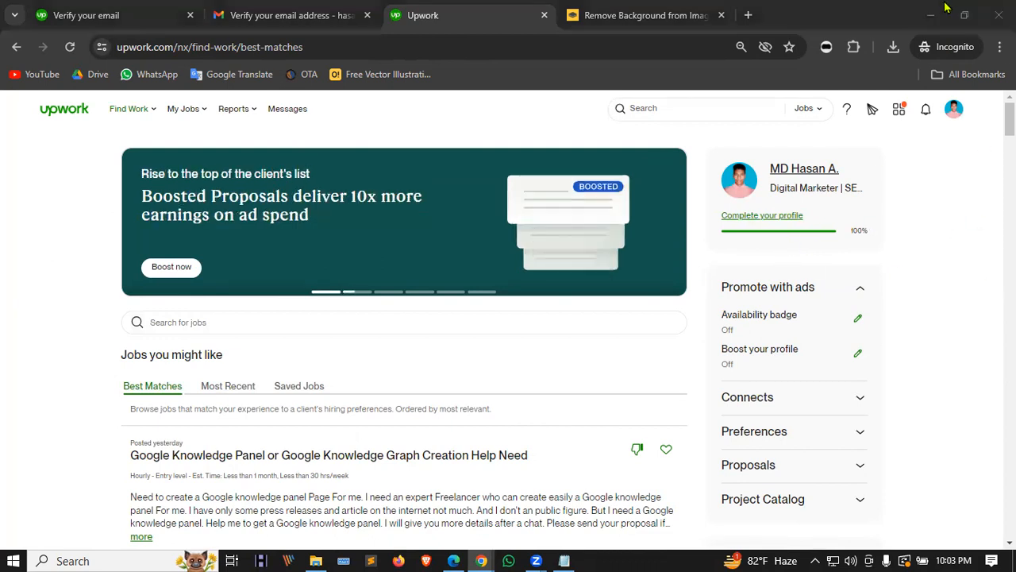
click(748, 14)
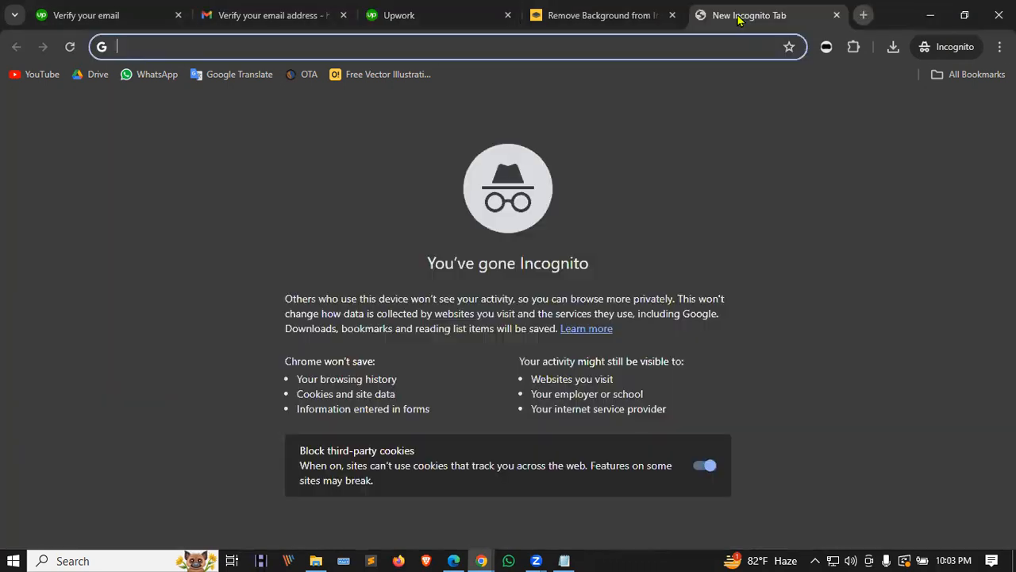
text(google )
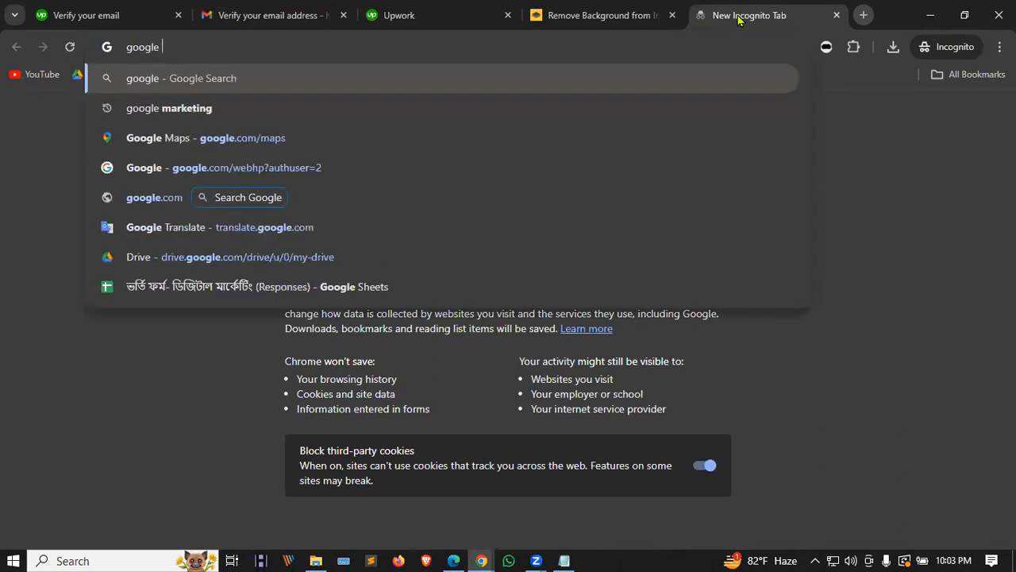
text(gara)
key(Down)
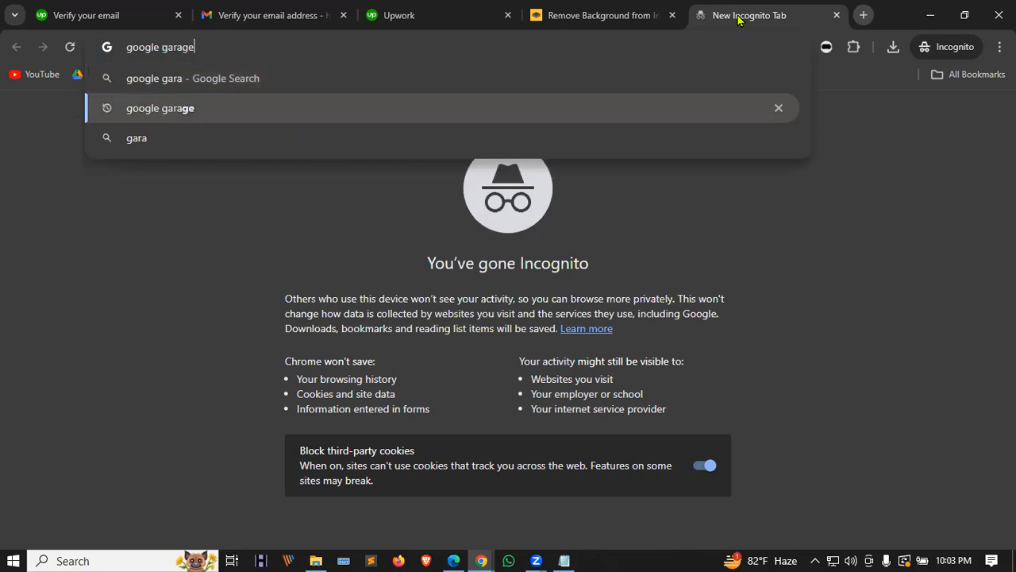
key(Return)
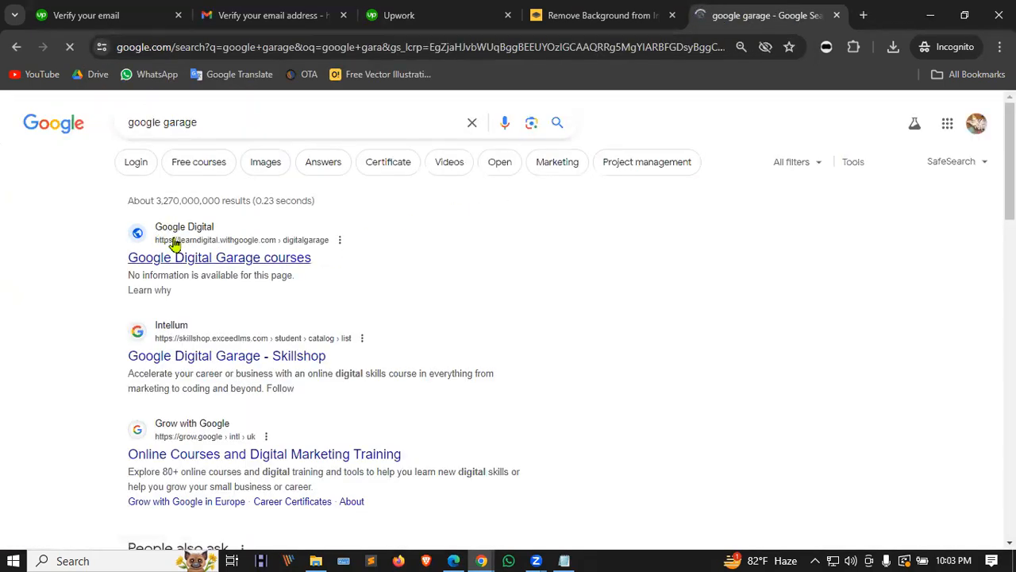
Step: Change the query to 'google free certification courses' and run the search
drag(202, 120, 159, 121)
text(f)
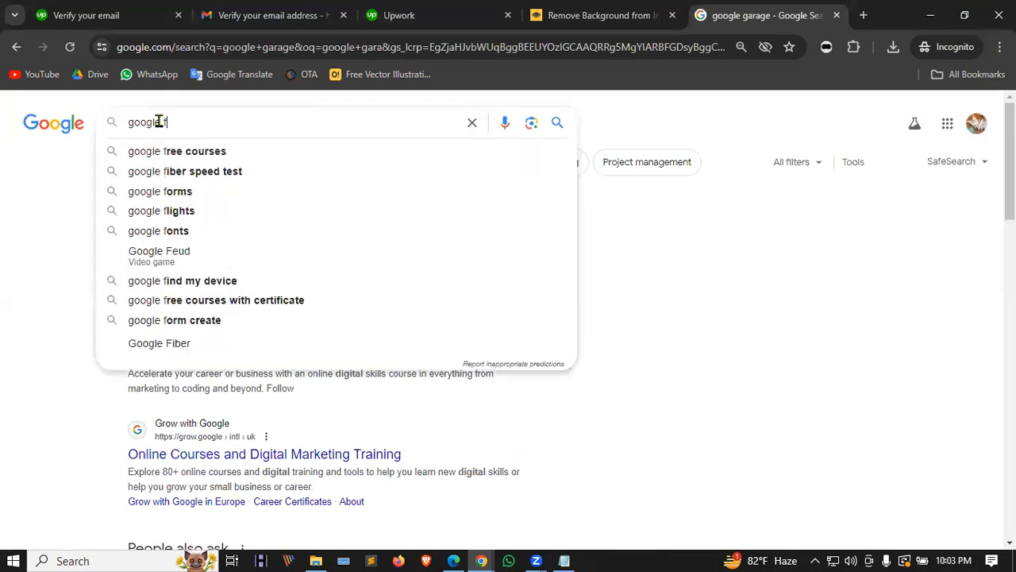
text(e)
key(BackSpace)
text(ree)
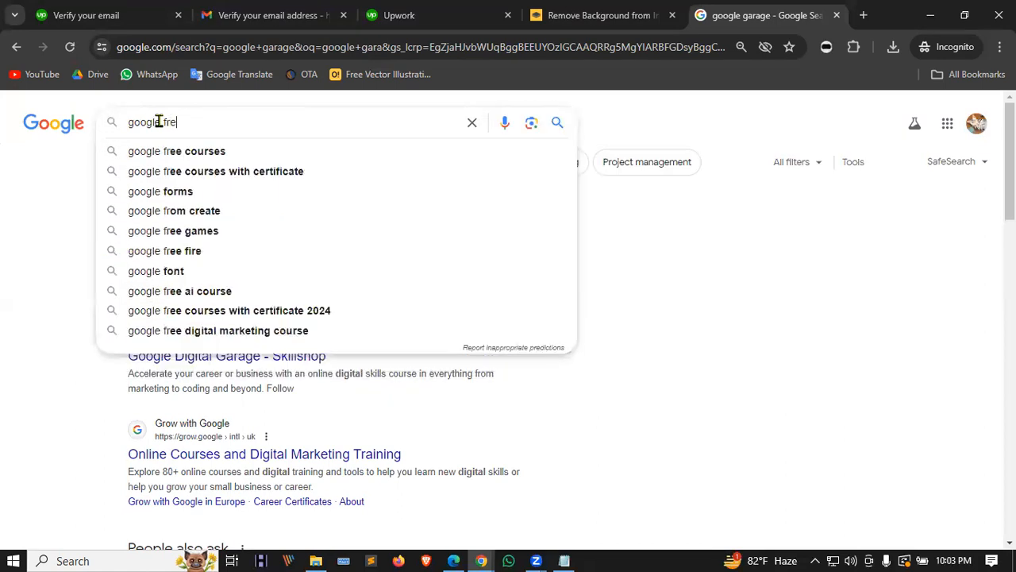
key(alt+space)
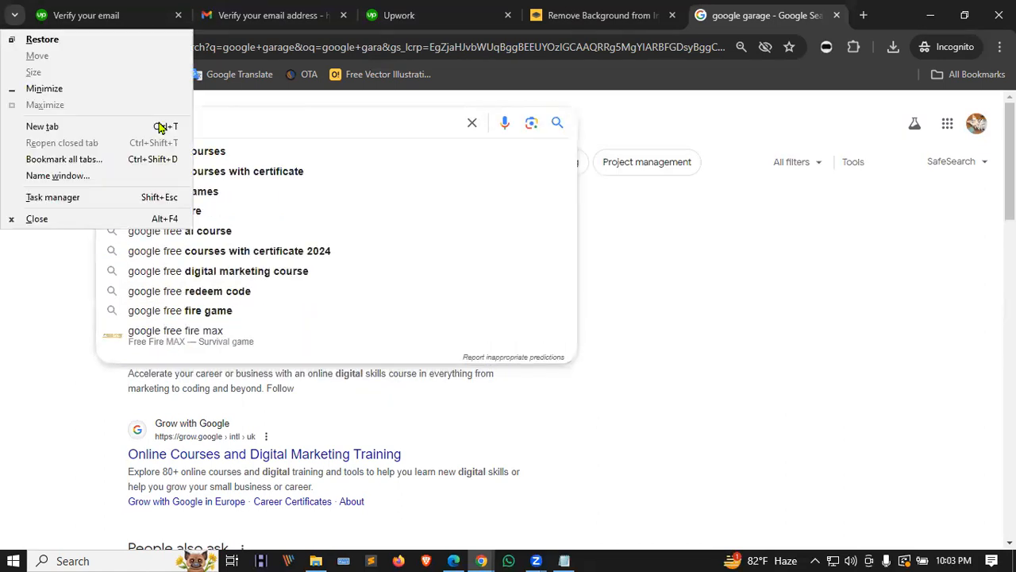
click(272, 127)
text(certification)
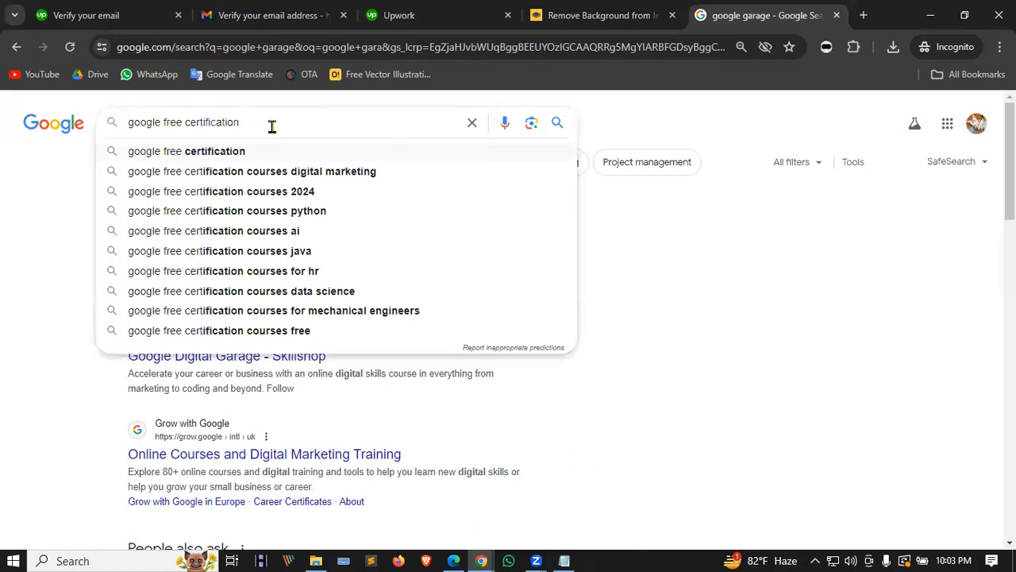
key(Down)
key(BackSpace)
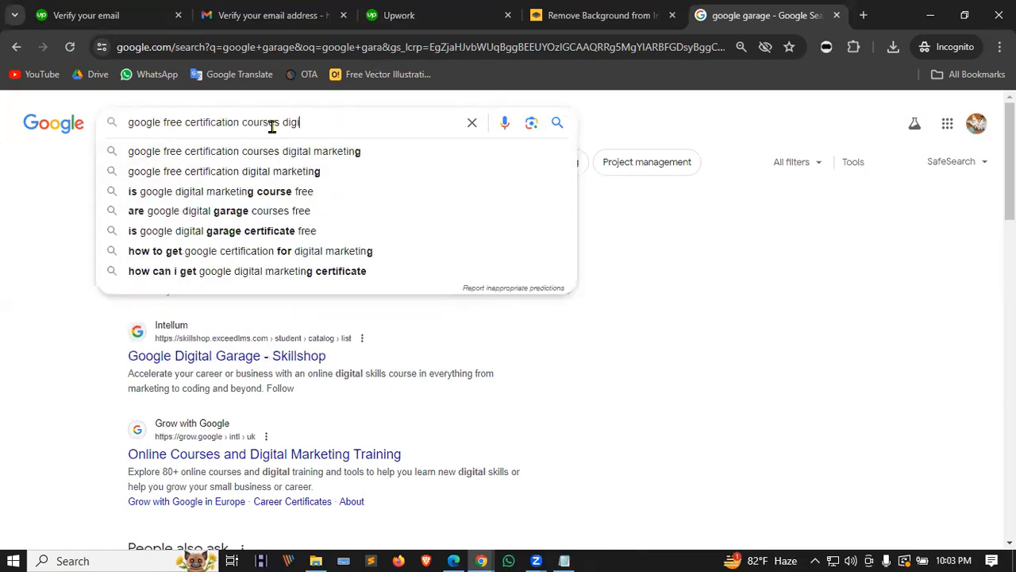
key(BackSpace)
key(BackSpace)
key(BackSpace)
key(BackSpace)
key(BackSpace)
key(Return)
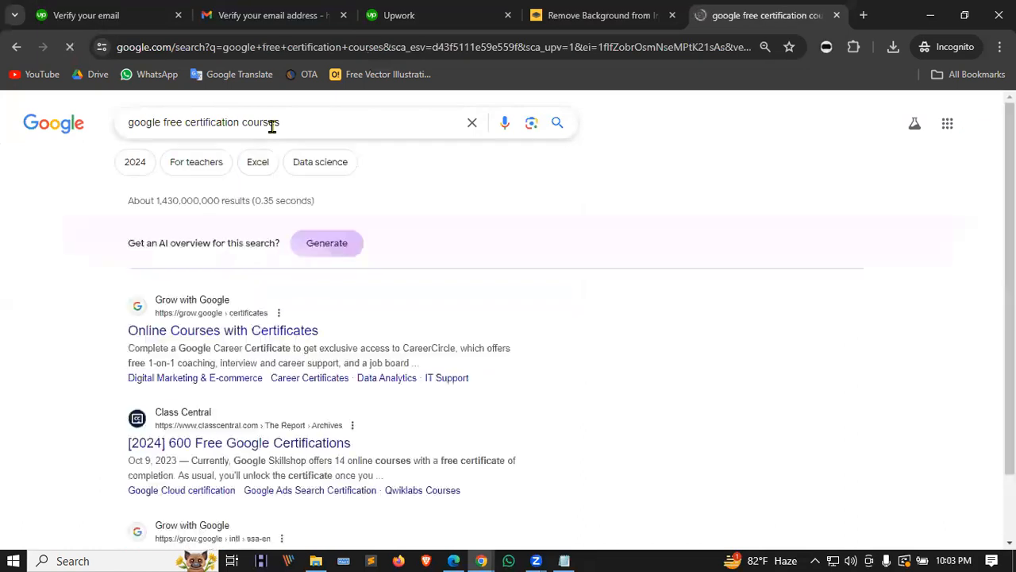
Step: Open Online Courses with Certificates, Professional Google Career Certificates and Google Digital Garage Online Courses in new tabs
scroll(153, 288, down, 1)
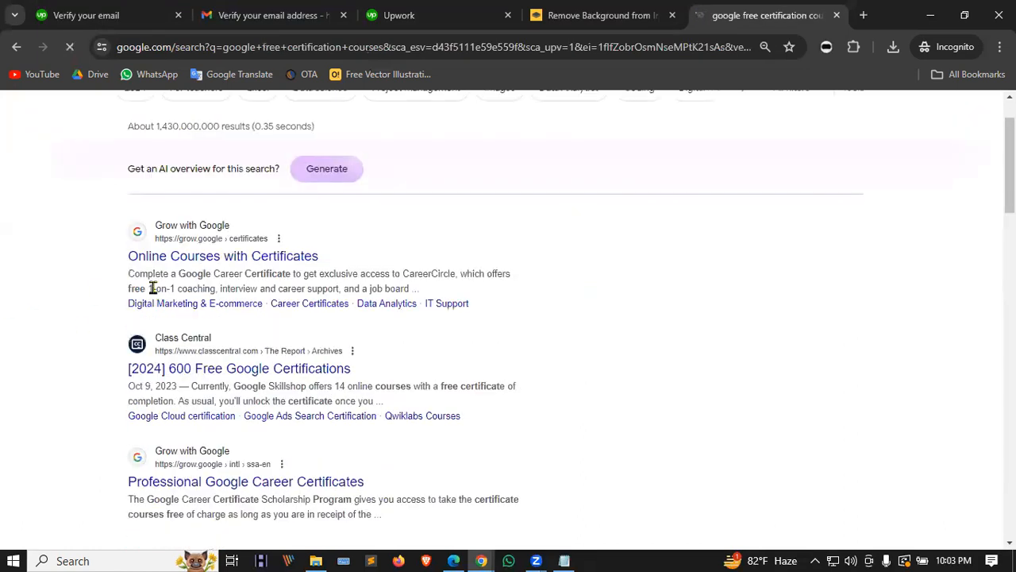
right_click(167, 255)
click(178, 268)
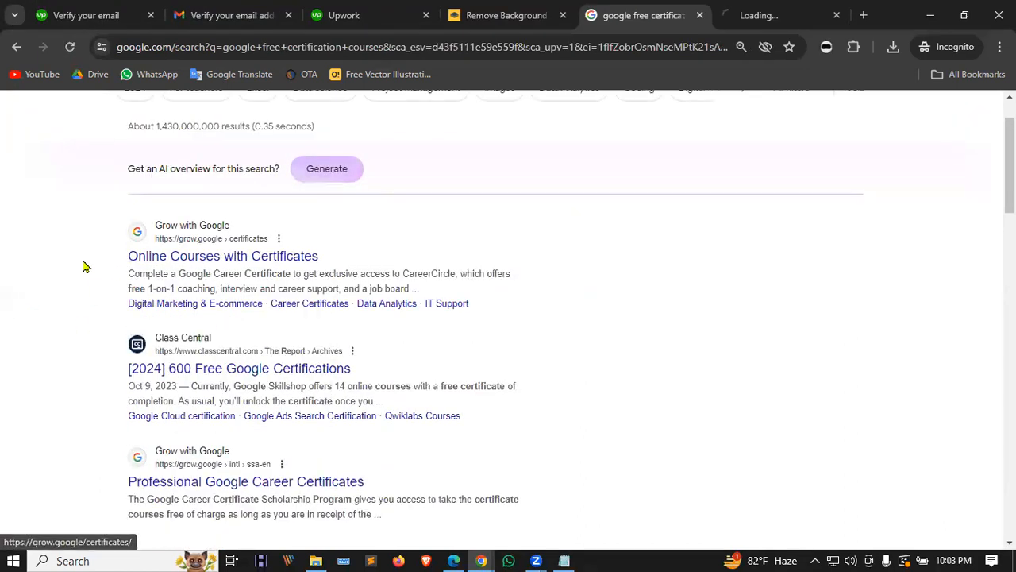
scroll(85, 265, down, 2)
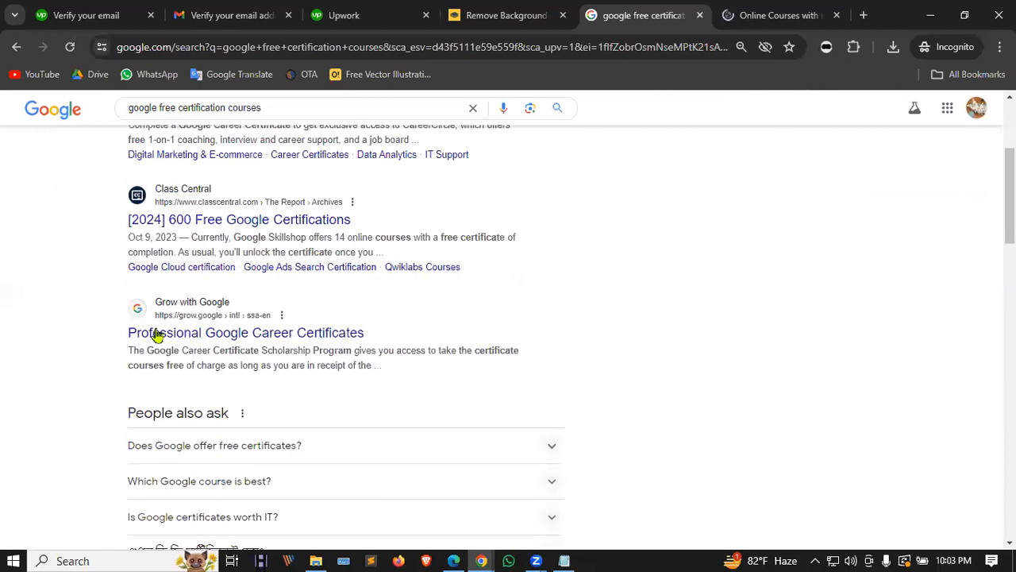
right_click(197, 334)
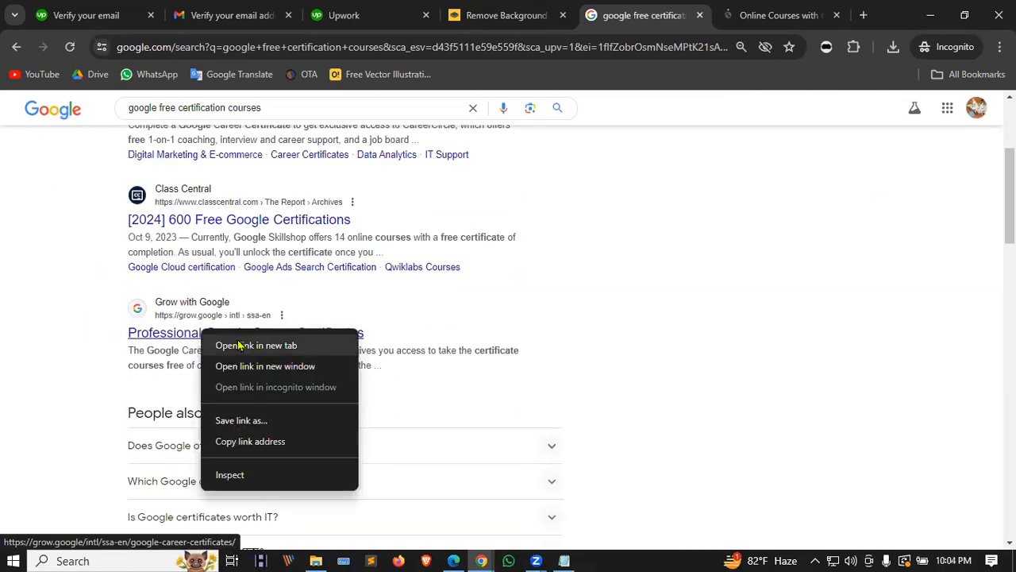
click(218, 345)
scroll(247, 318, down, 4)
scroll(248, 318, down, 1)
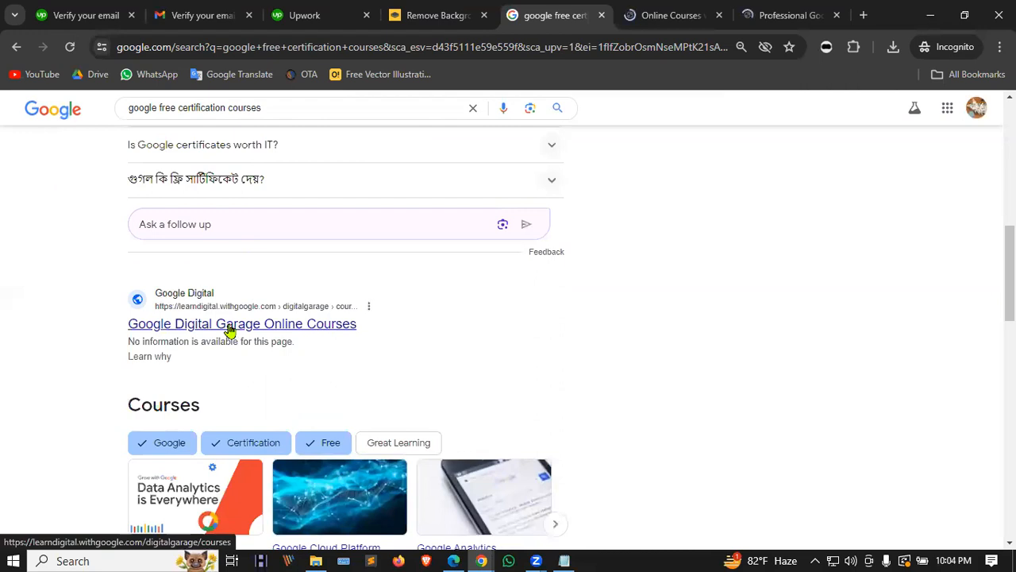
right_click(189, 325)
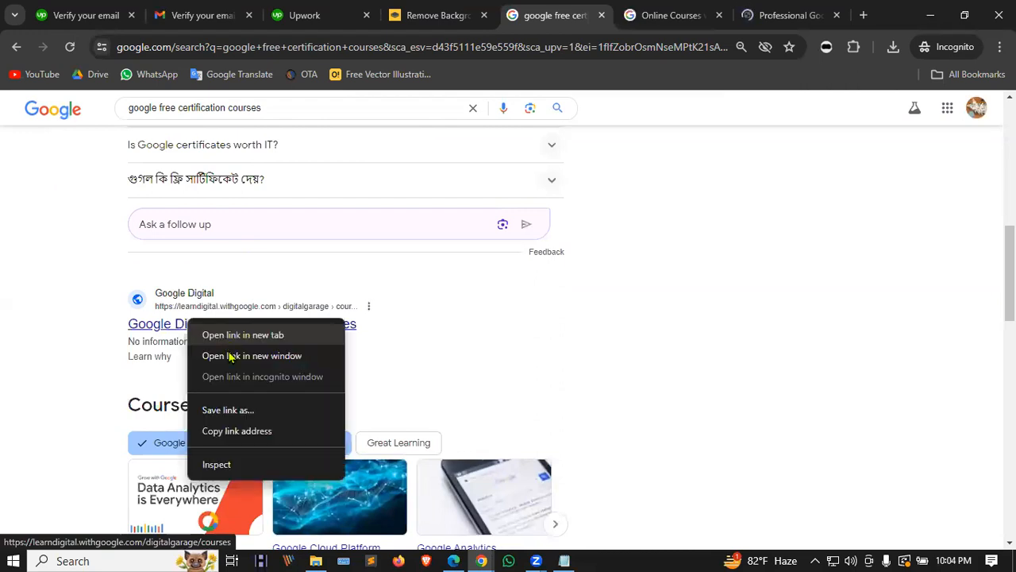
click(205, 336)
Step: Look through the opened course and certificate pages and the Google search results
click(582, 14)
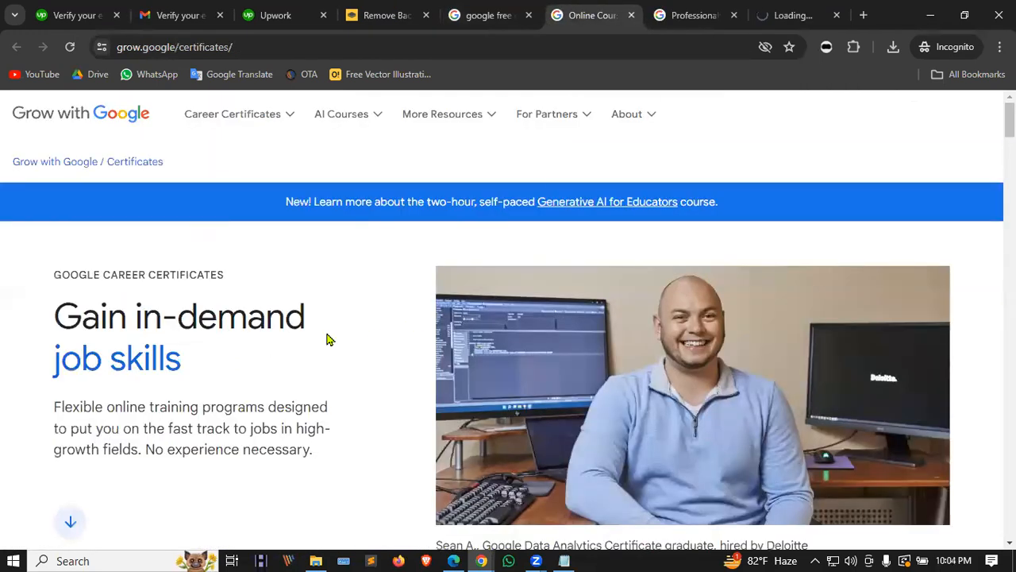
scroll(340, 295, down, 8)
scroll(352, 293, up, 2)
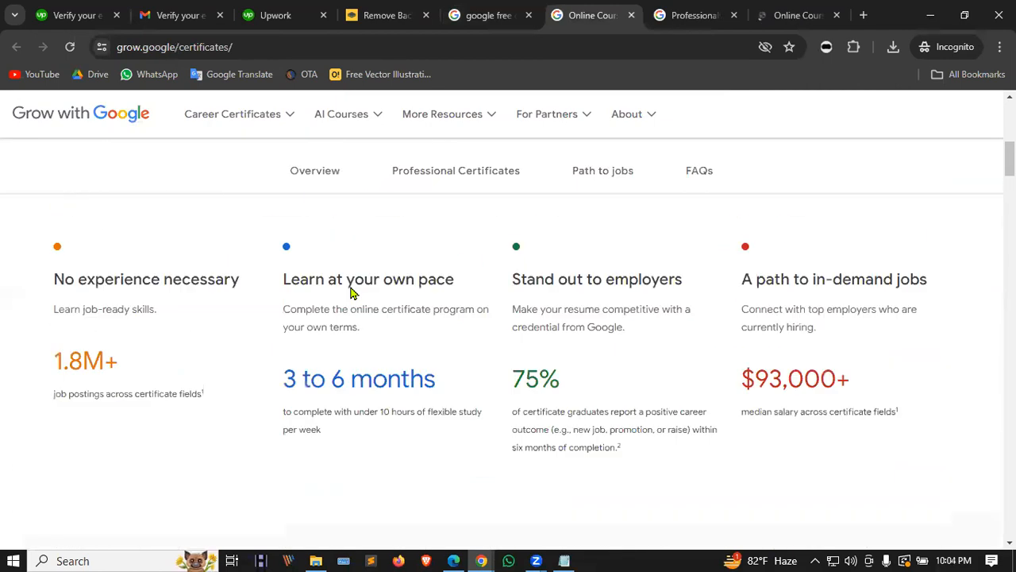
scroll(544, 307, up, 1)
key(ctrl+Tab)
scroll(568, 330, down, 3)
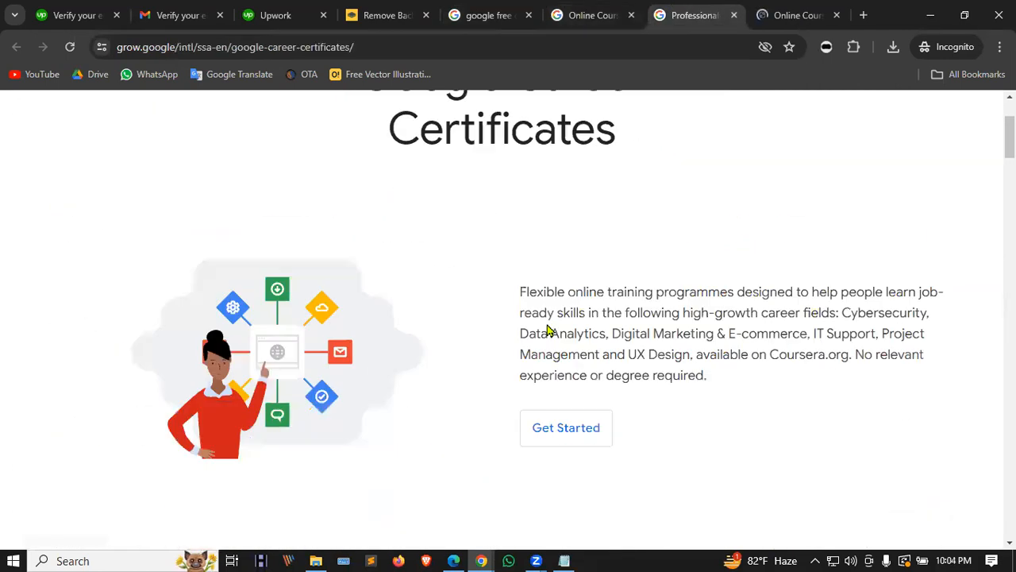
scroll(570, 335, down, 6)
scroll(533, 424, up, 7)
scroll(530, 421, up, 2)
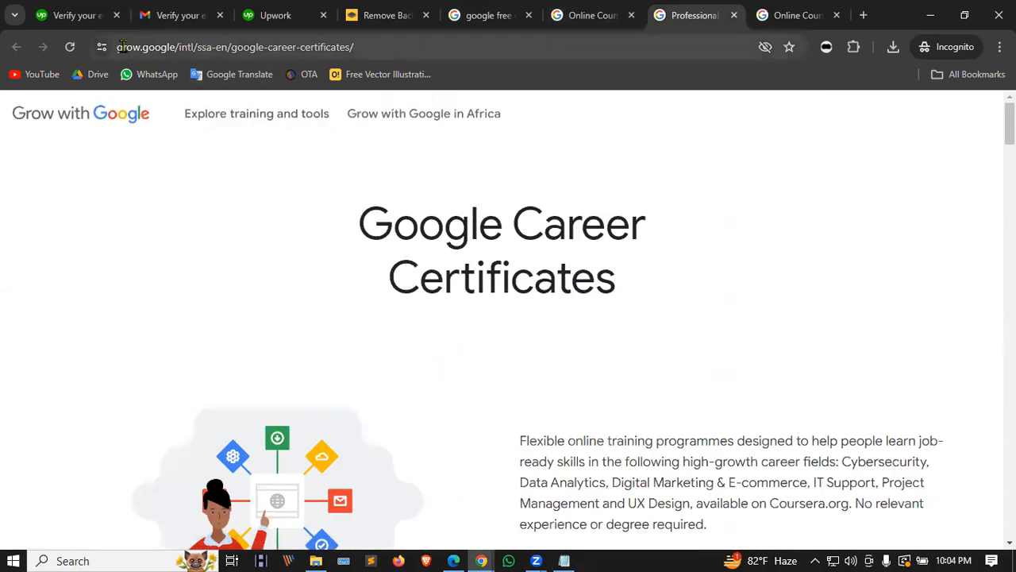
click(792, 14)
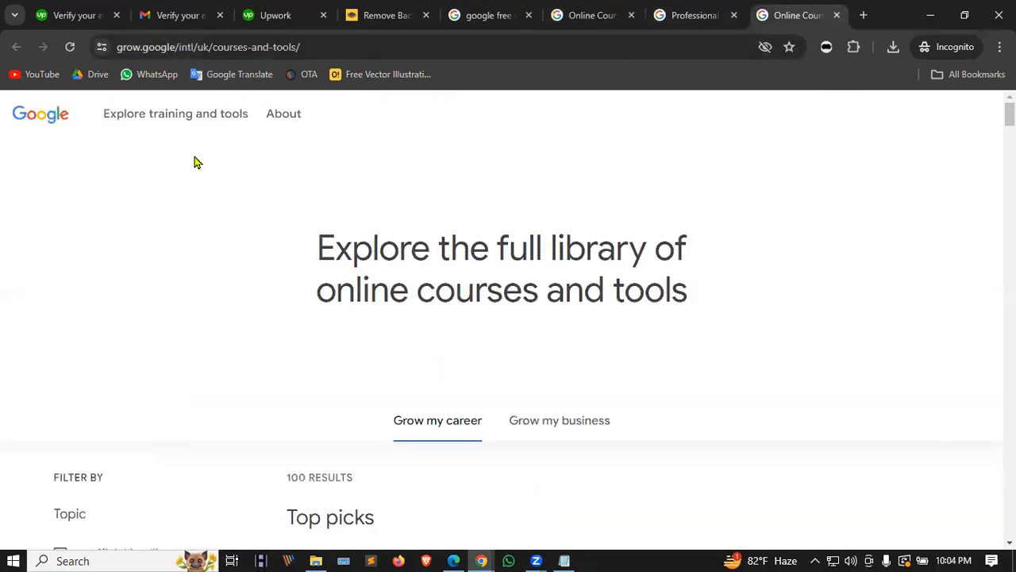
scroll(341, 200, down, 2)
scroll(345, 201, down, 2)
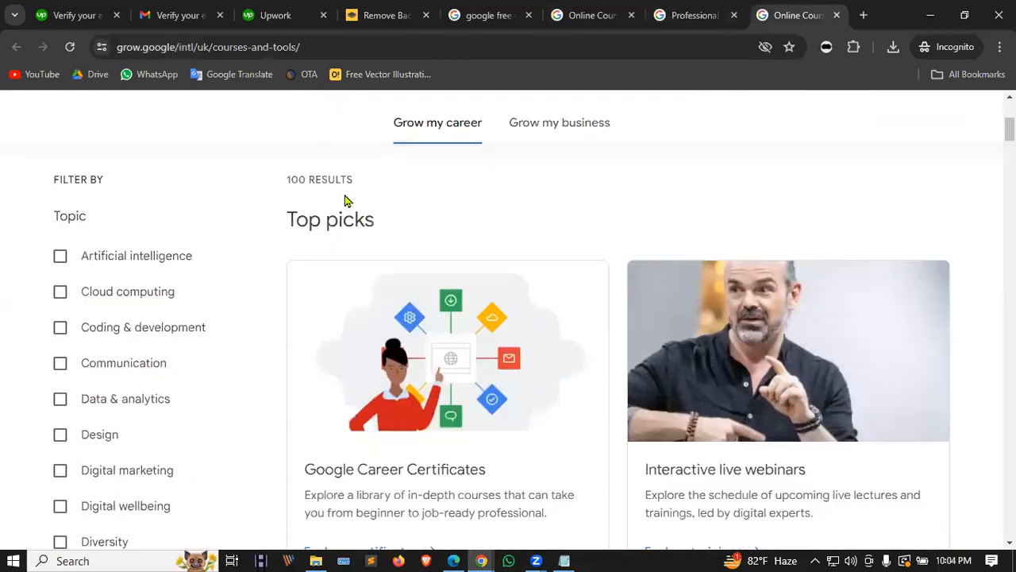
scroll(267, 242, up, 4)
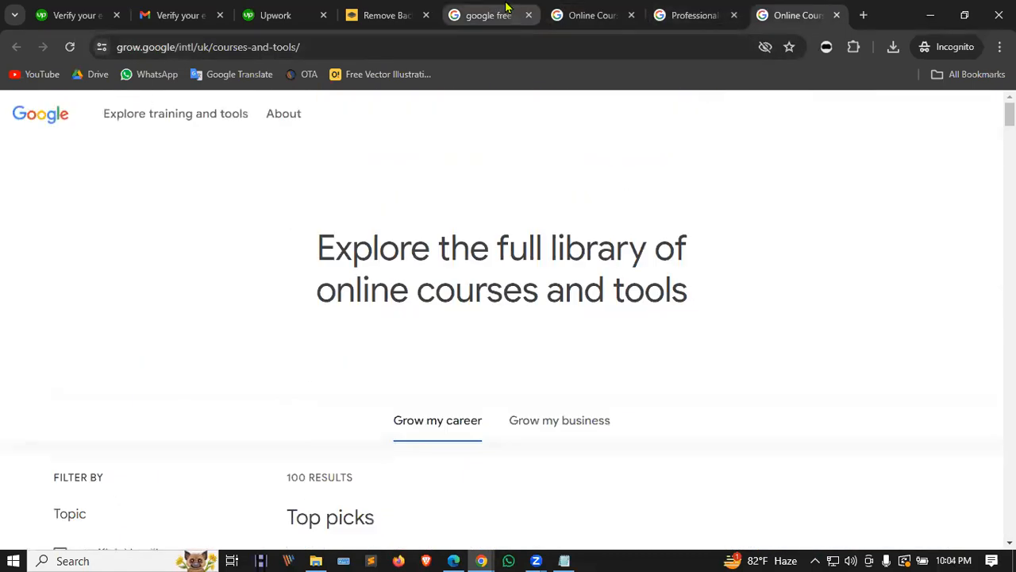
click(488, 15)
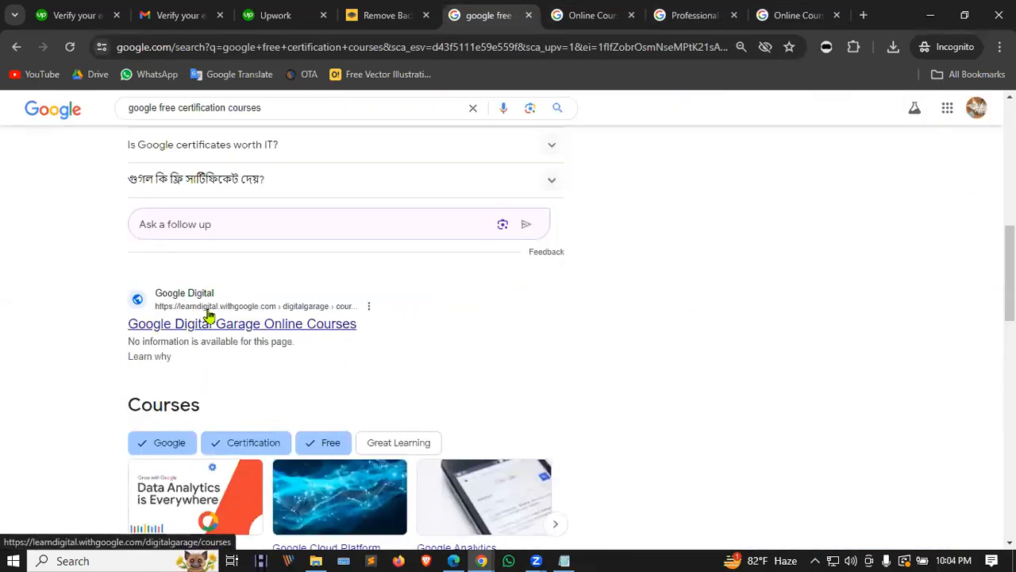
Step: Filter the Grow with Google course library to the Digital marketing topic, showing 39 results
click(795, 15)
scroll(540, 302, down, 1)
scroll(238, 297, down, 5)
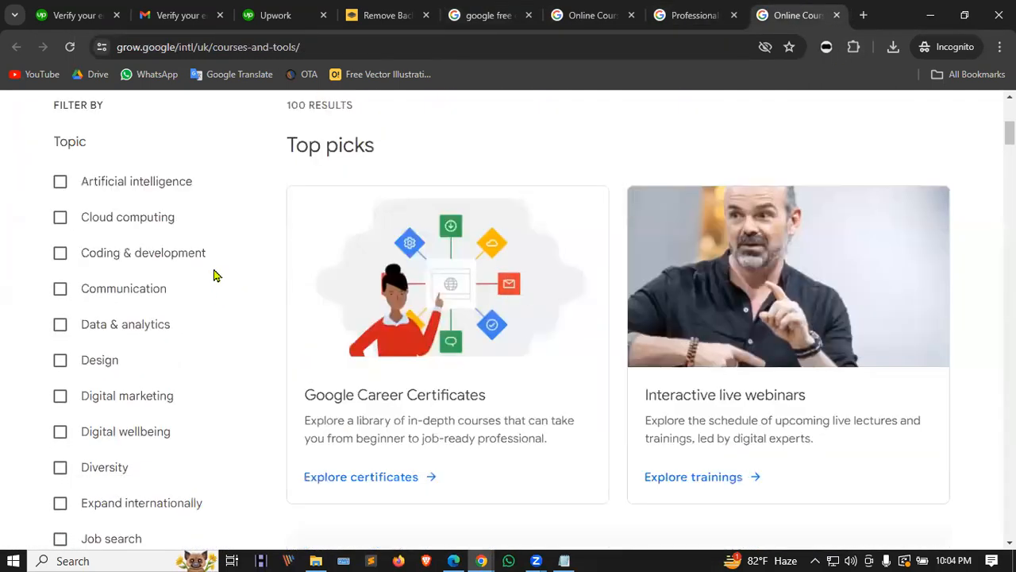
click(59, 324)
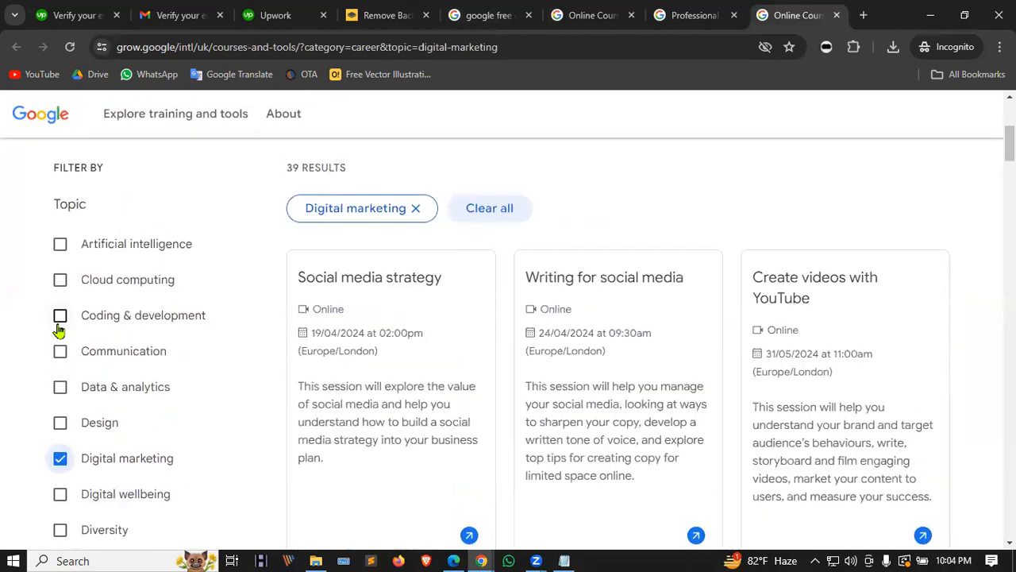
scroll(540, 273, down, 2)
scroll(379, 322, up, 2)
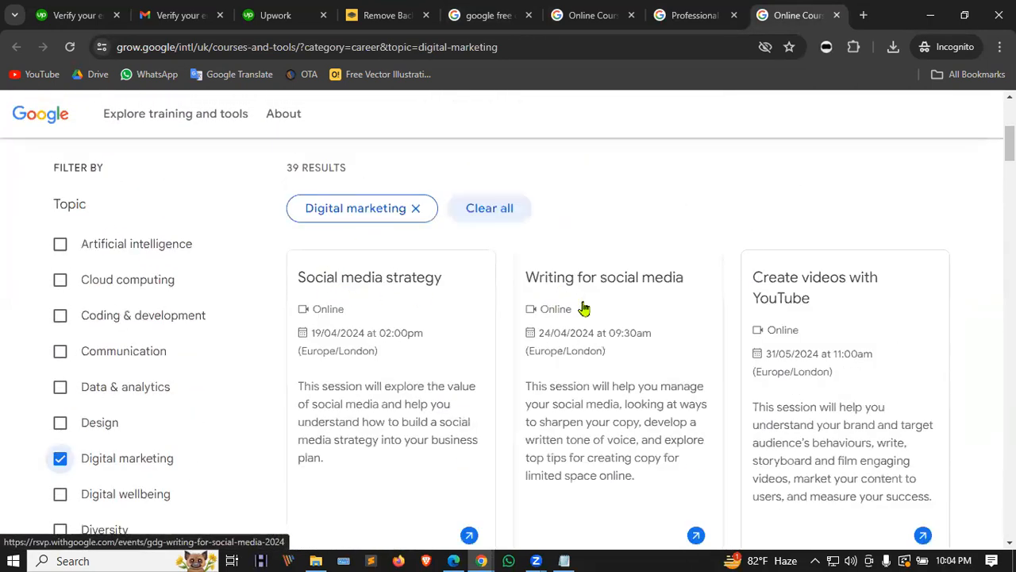
scroll(919, 287, down, 6)
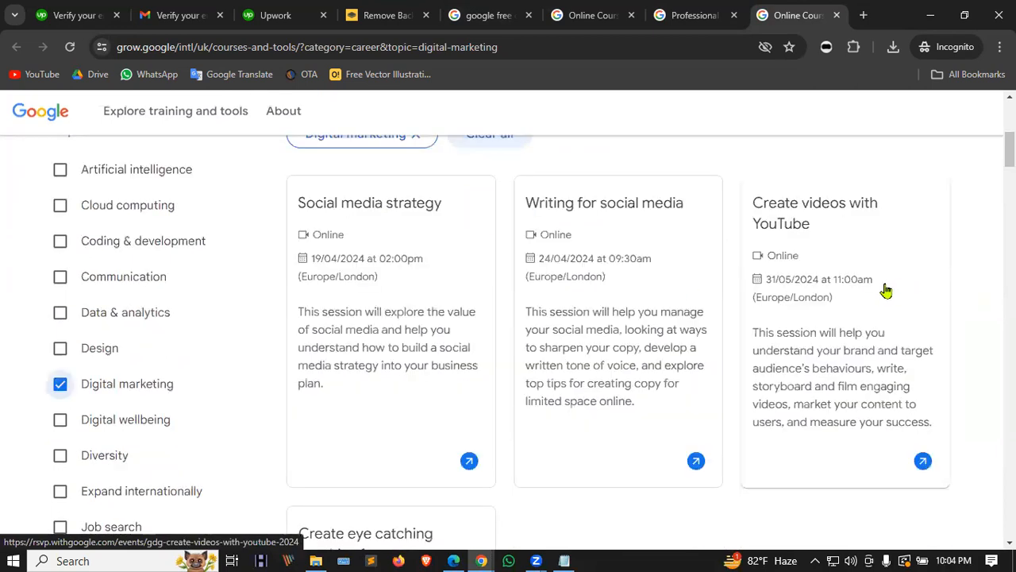
scroll(513, 301, down, 4)
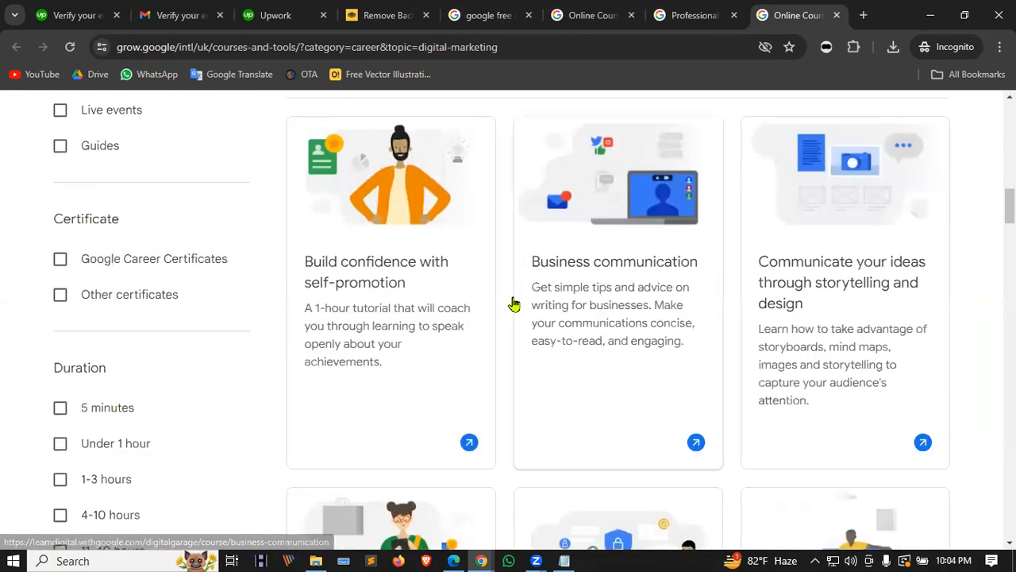
Step: On the Google Career Certificates page, choose Get Started to open Coursera's career certificates
scroll(889, 267, down, 3)
scroll(628, 261, down, 2)
scroll(628, 262, up, 8)
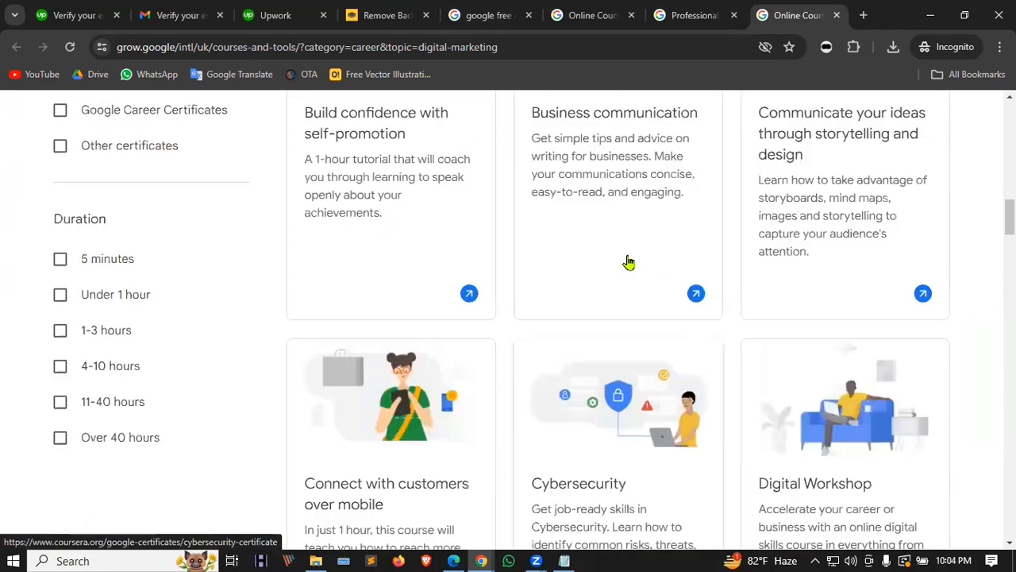
click(581, 8)
scroll(570, 187, down, 2)
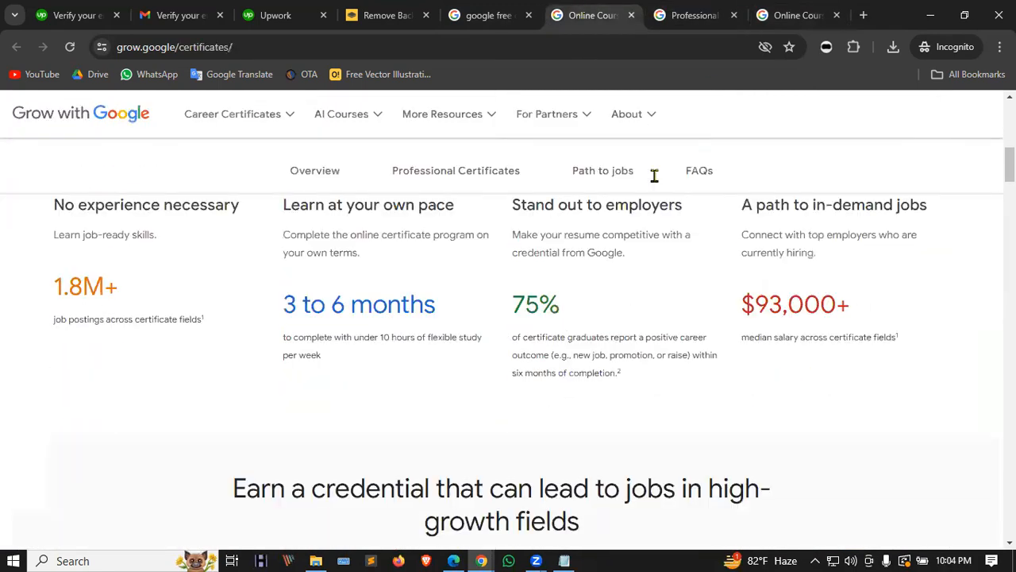
click(686, 16)
scroll(508, 373, down, 7)
scroll(511, 364, down, 3)
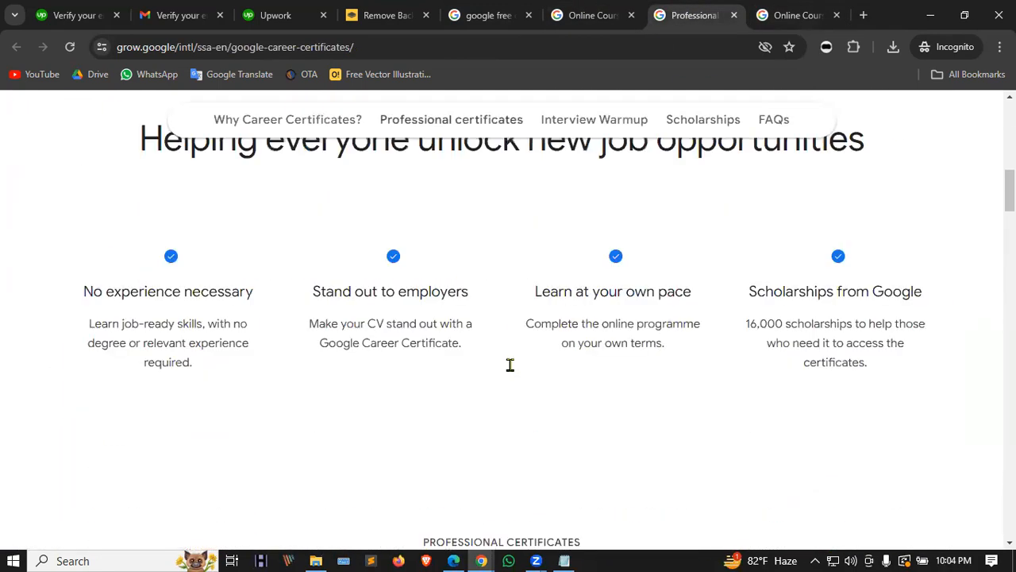
scroll(361, 360, up, 3)
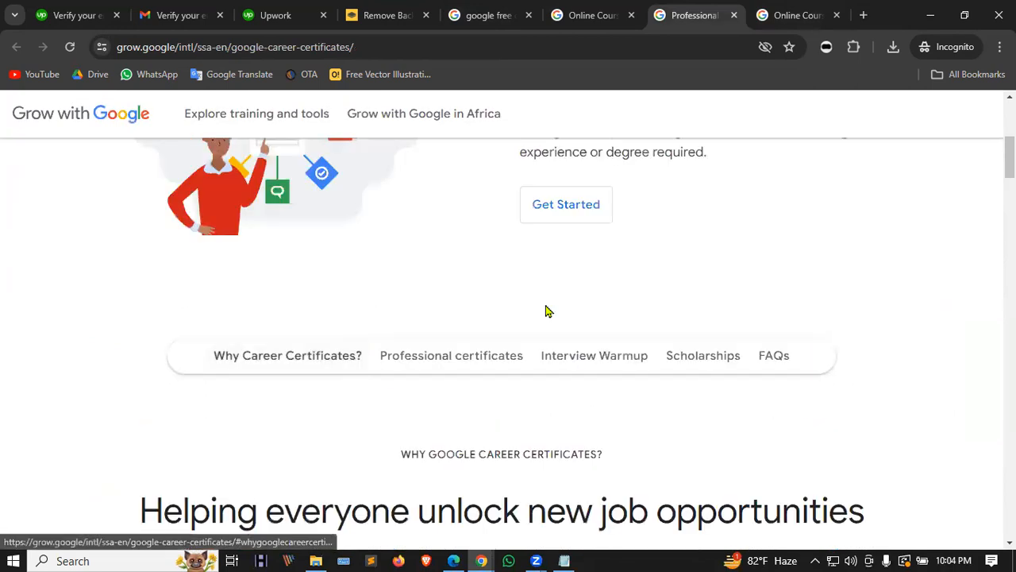
click(585, 198)
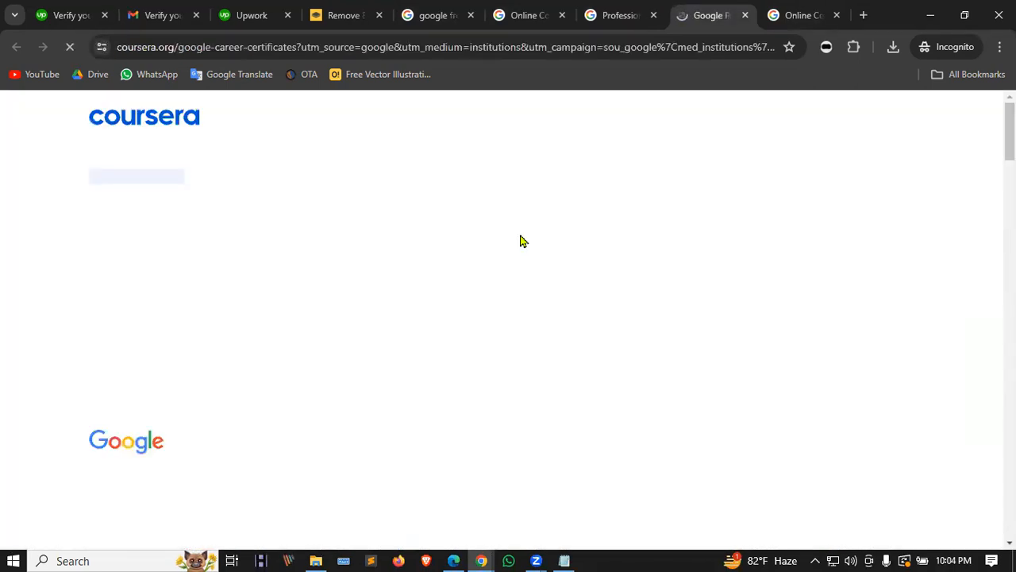
Step: Open Coursera's Google Digital Marketing & E-commerce certificate page, dismiss the sign-in prompt, and open a new tab
scroll(293, 259, down, 5)
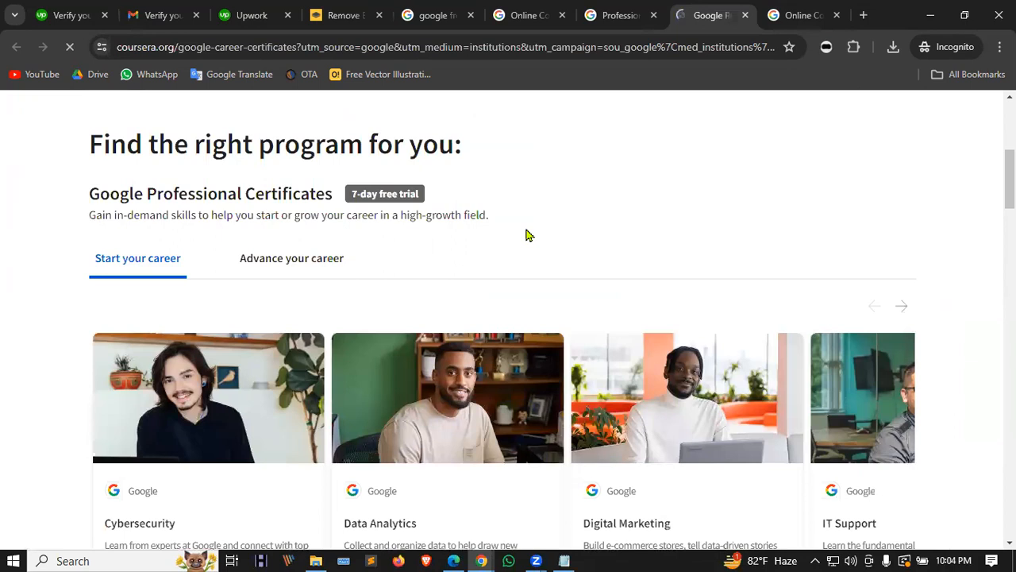
scroll(526, 235, down, 4)
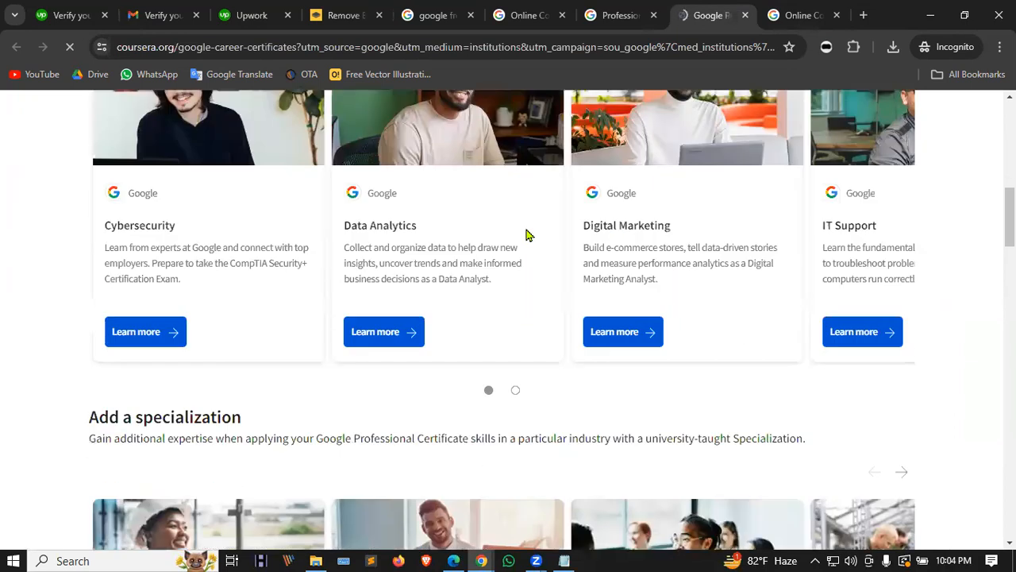
click(635, 331)
scroll(527, 272, down, 2)
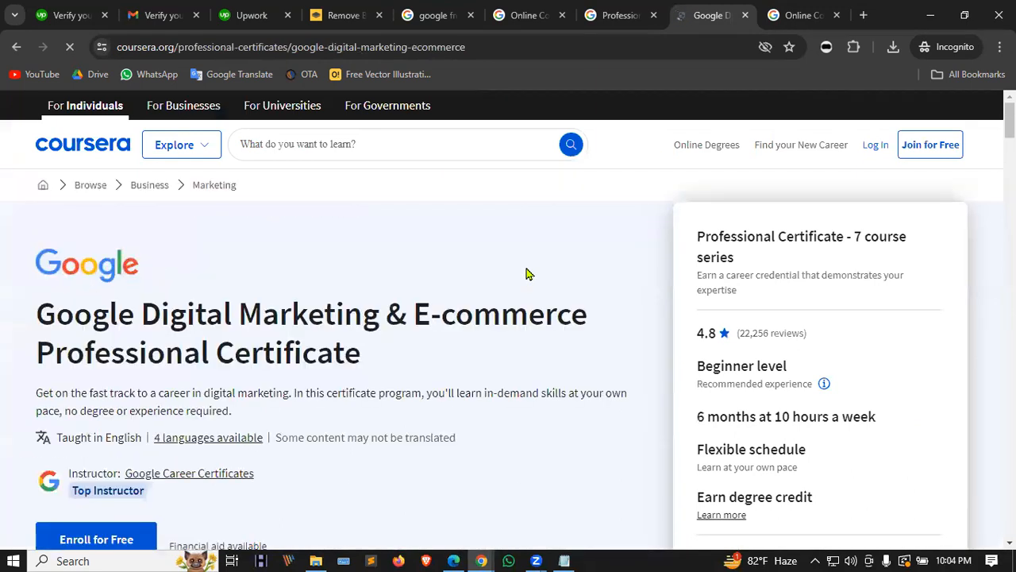
scroll(527, 273, down, 3)
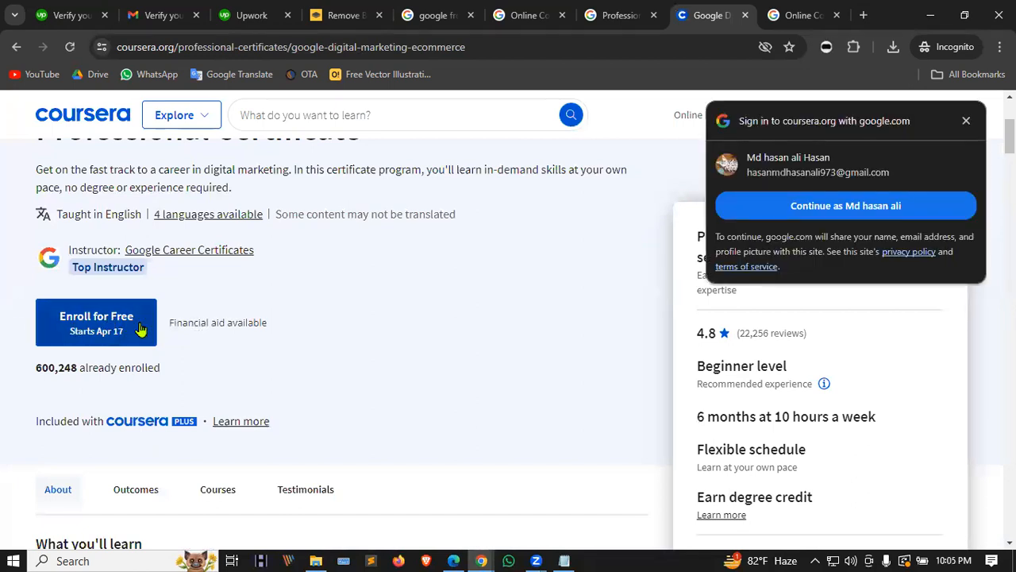
click(965, 122)
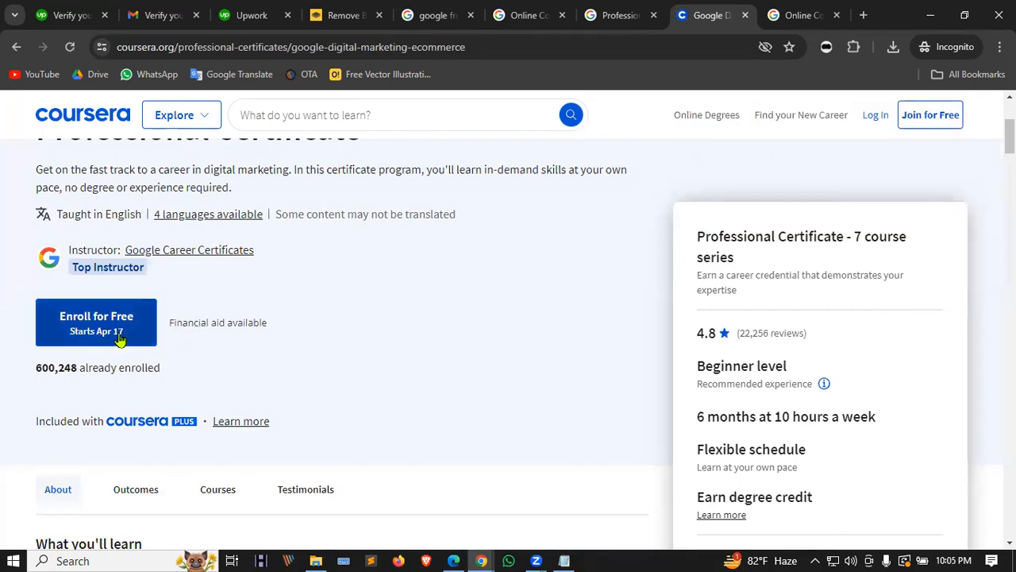
scroll(121, 337, up, 3)
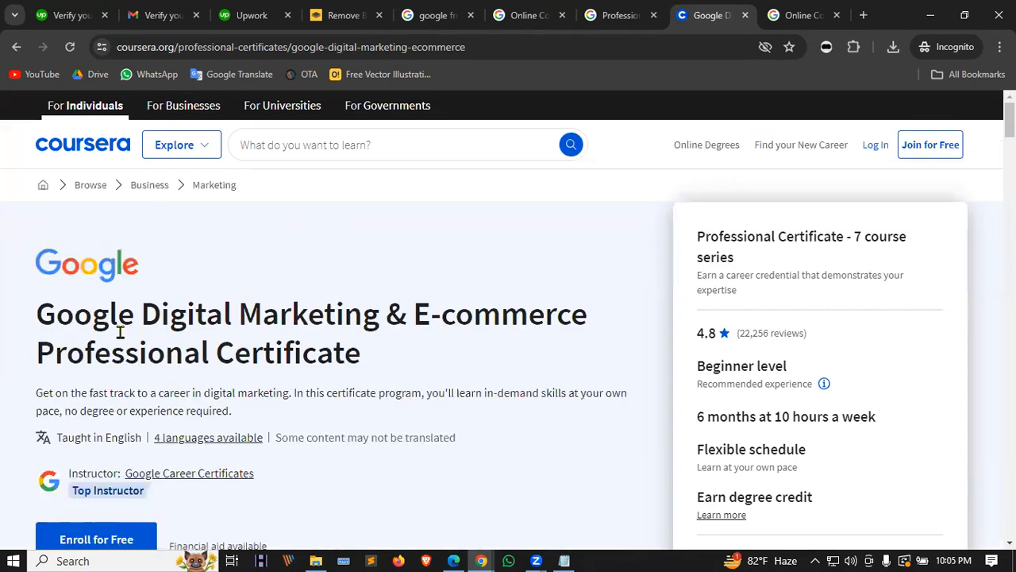
scroll(121, 334, down, 7)
scroll(126, 278, up, 6)
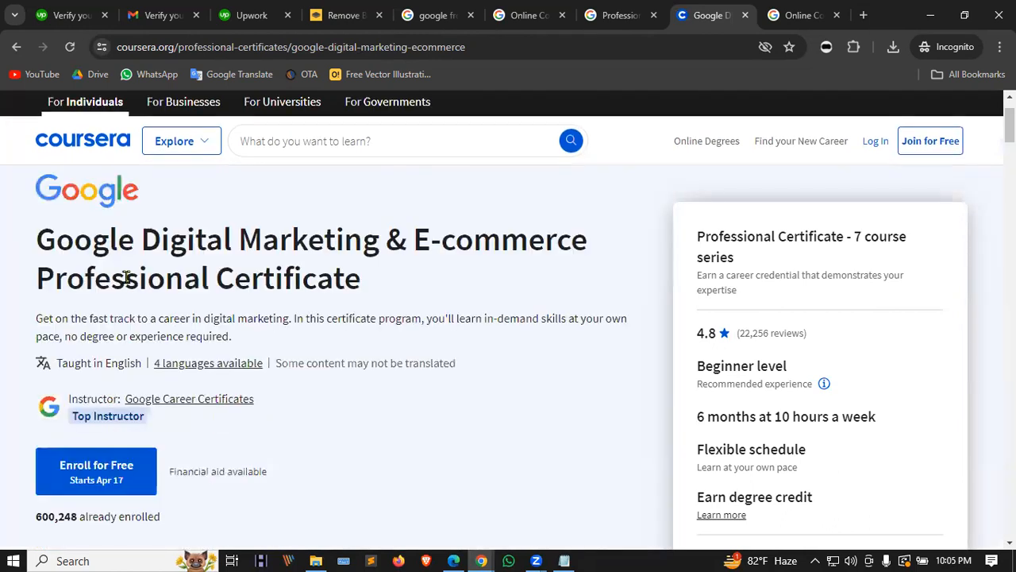
click(863, 15)
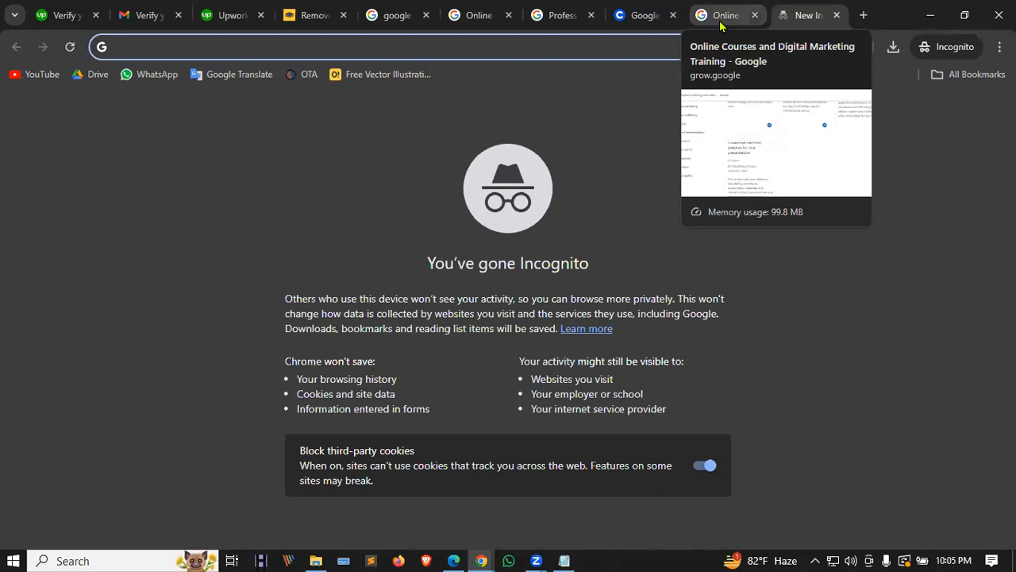
Step: Load HubSpot Academy from the 'hub' address-bar suggestion in the new tab
text(hub)
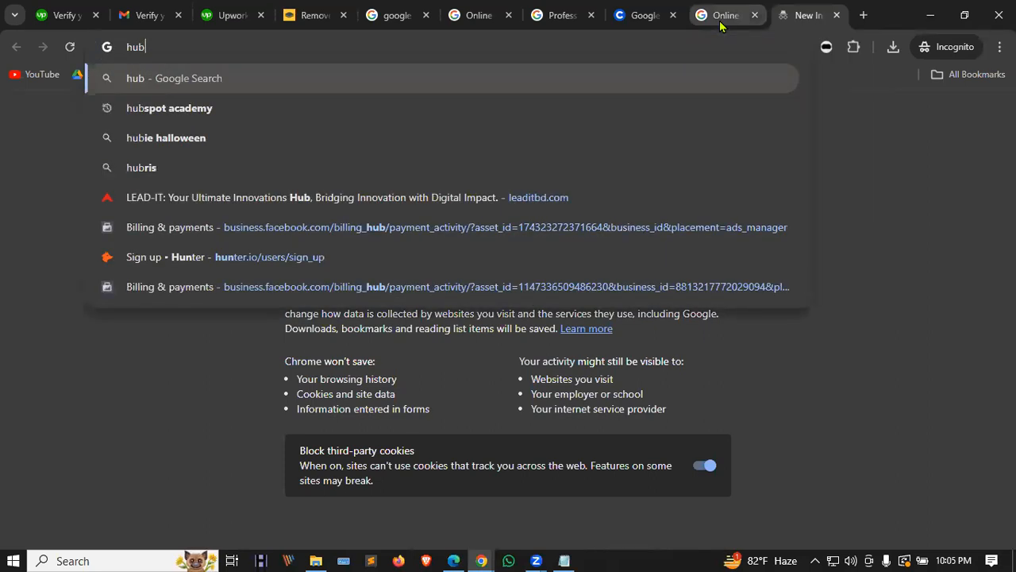
key(Down)
key(Return)
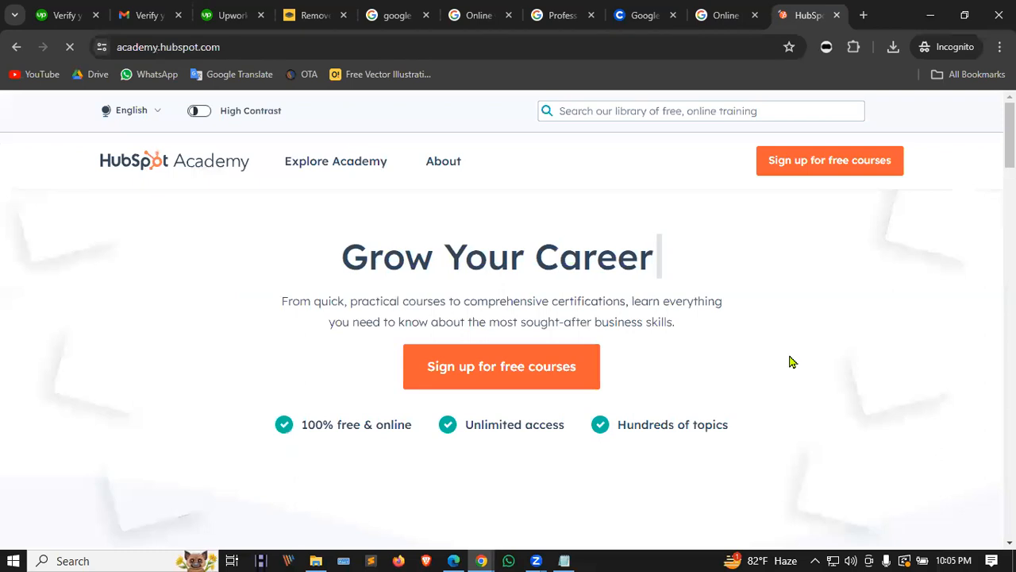
Step: Accept HubSpot Academy cookies and open the Certifications overview in a new tab
click(429, 166)
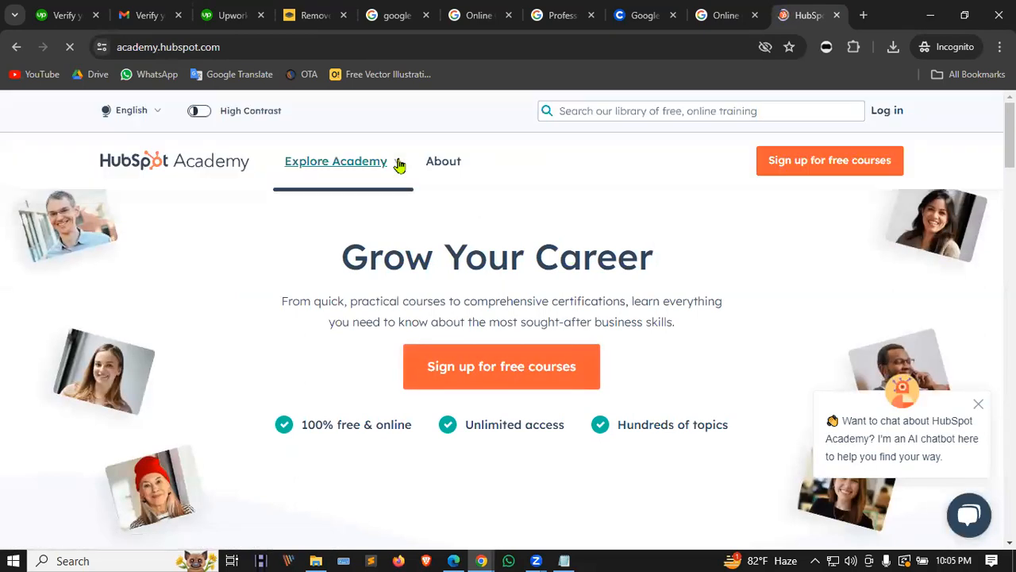
scroll(449, 355, down, 1)
scroll(444, 349, up, 1)
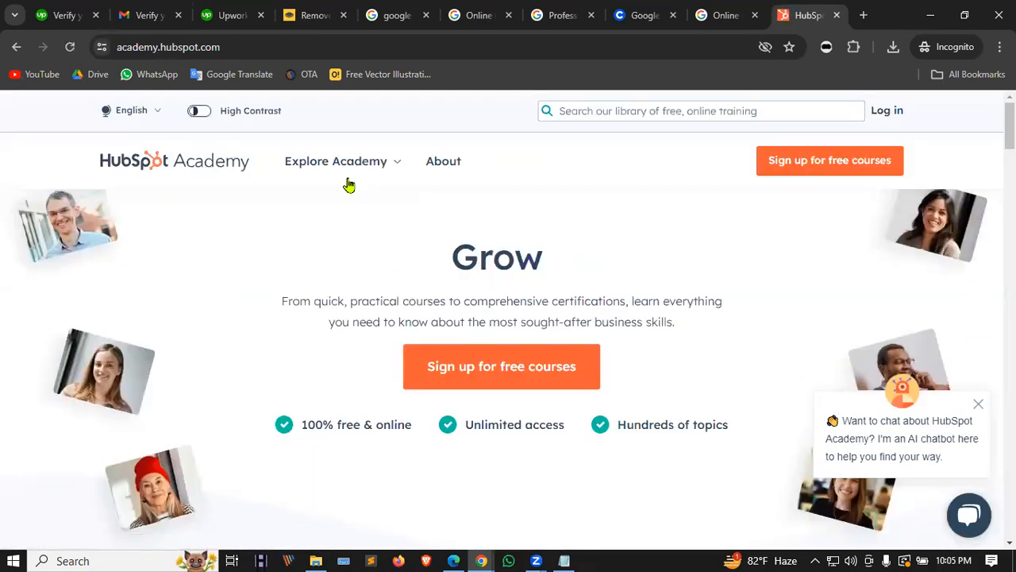
click(399, 163)
scroll(378, 306, down, 1)
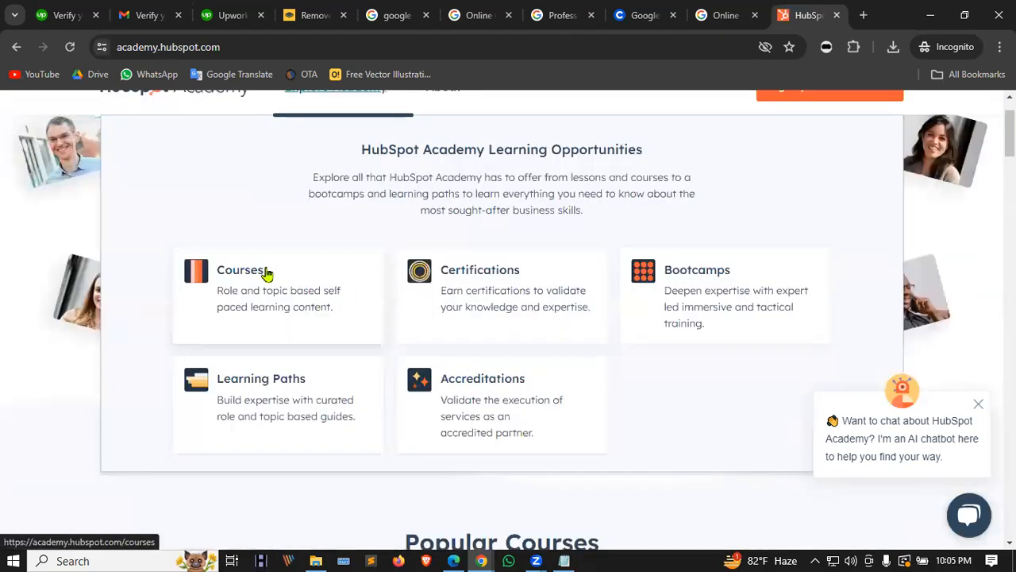
click(520, 268)
Step: Review the certifications page, then return to the academy home tab and reopen Explore Academy
scroll(542, 321, down, 4)
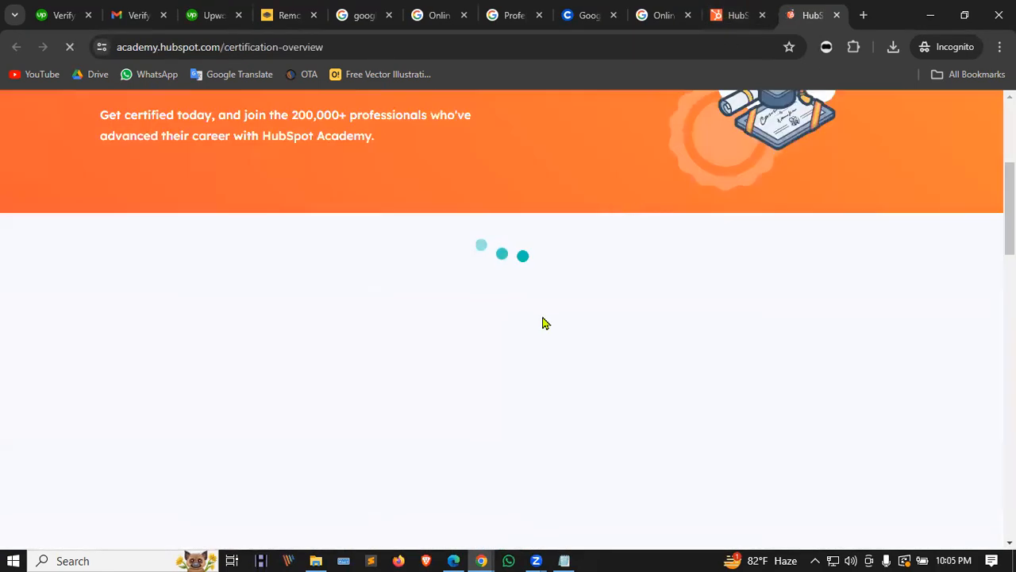
scroll(543, 320, down, 3)
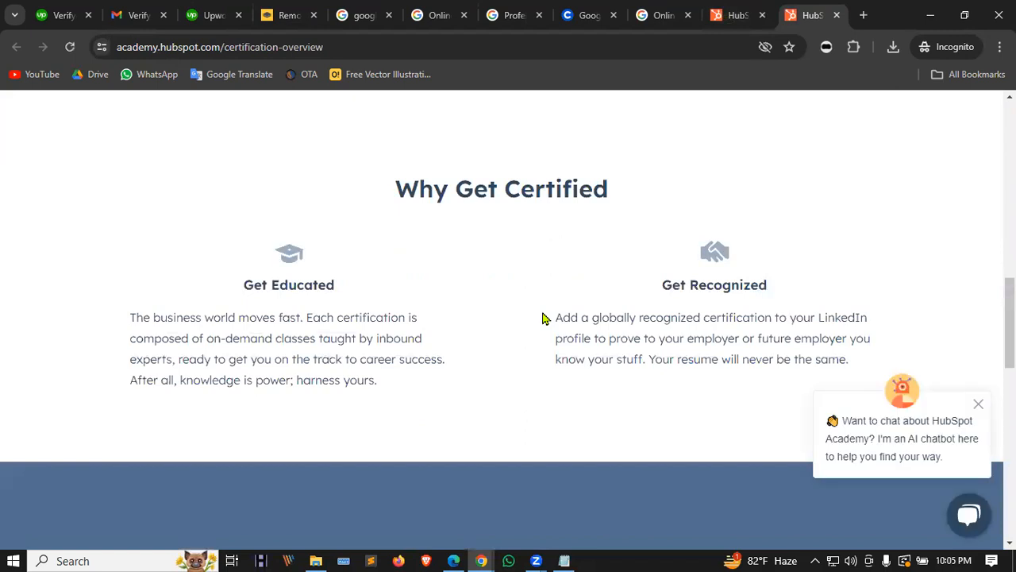
scroll(543, 318, down, 8)
click(745, 13)
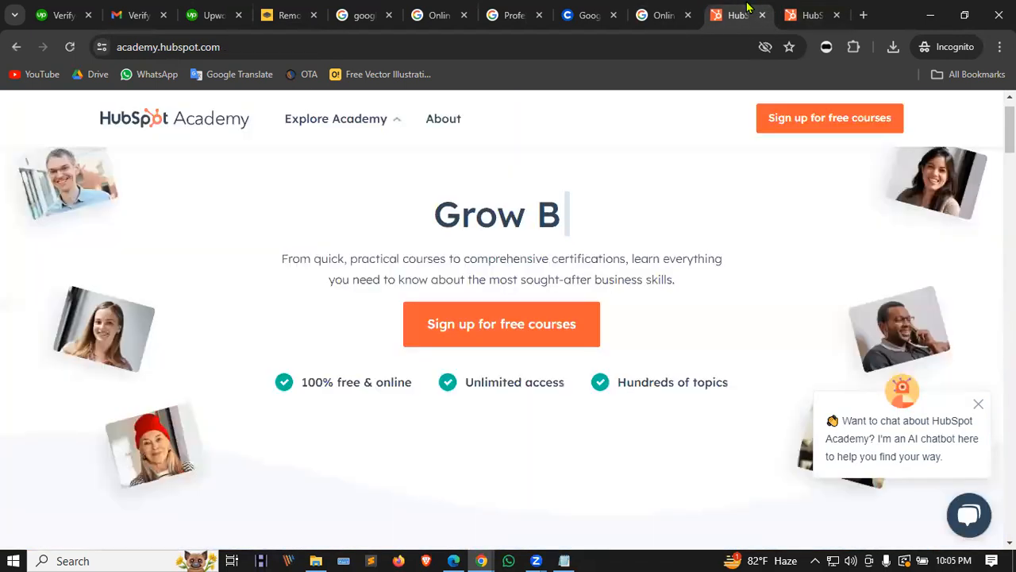
click(369, 165)
click(287, 362)
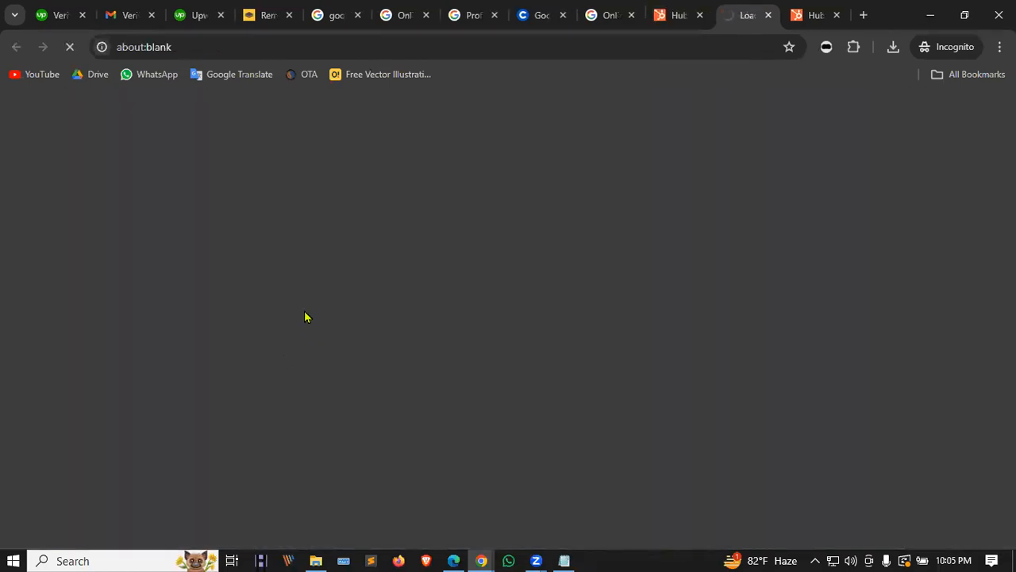
scroll(331, 289, down, 4)
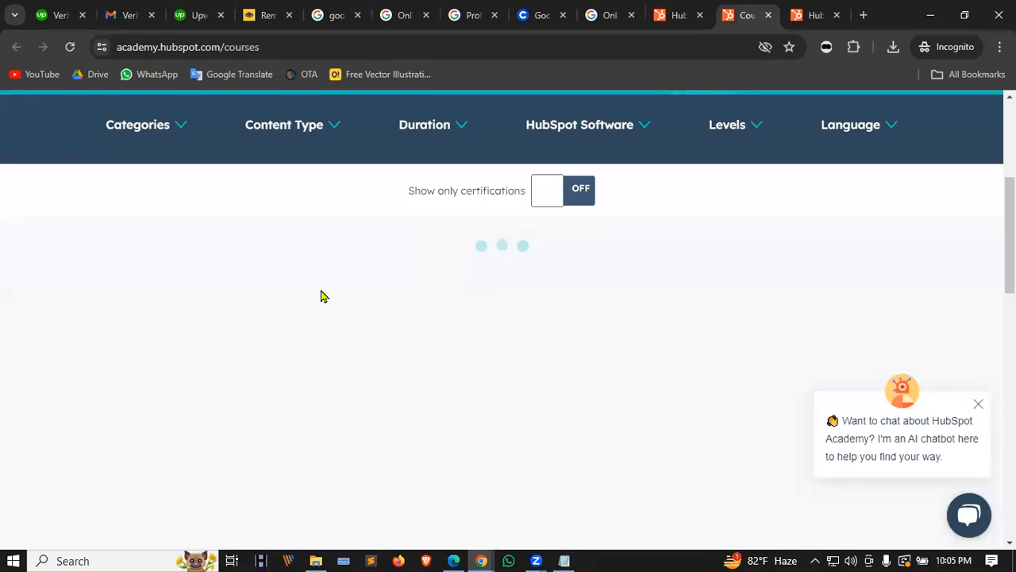
click(976, 405)
scroll(176, 241, down, 4)
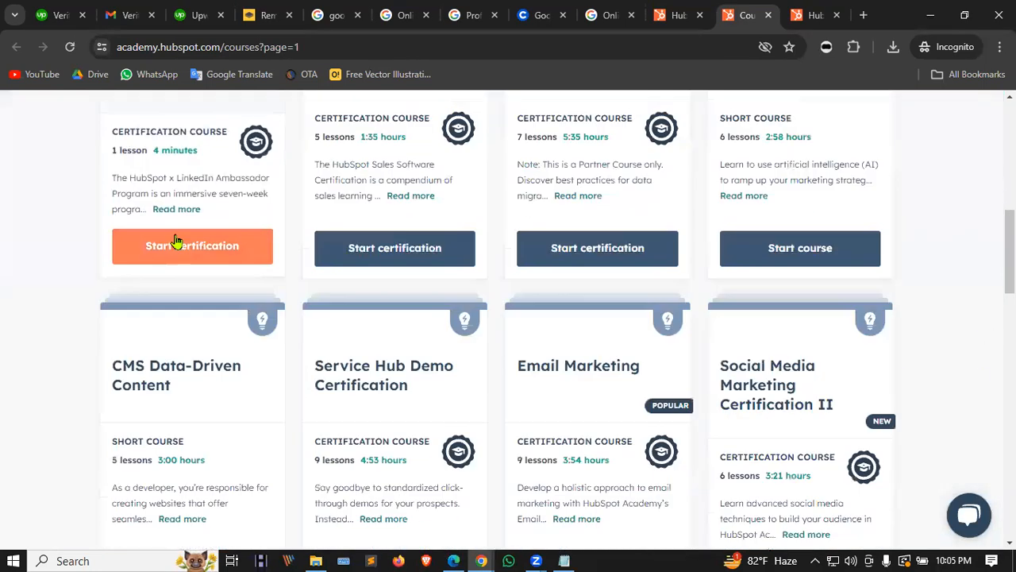
scroll(175, 241, down, 1)
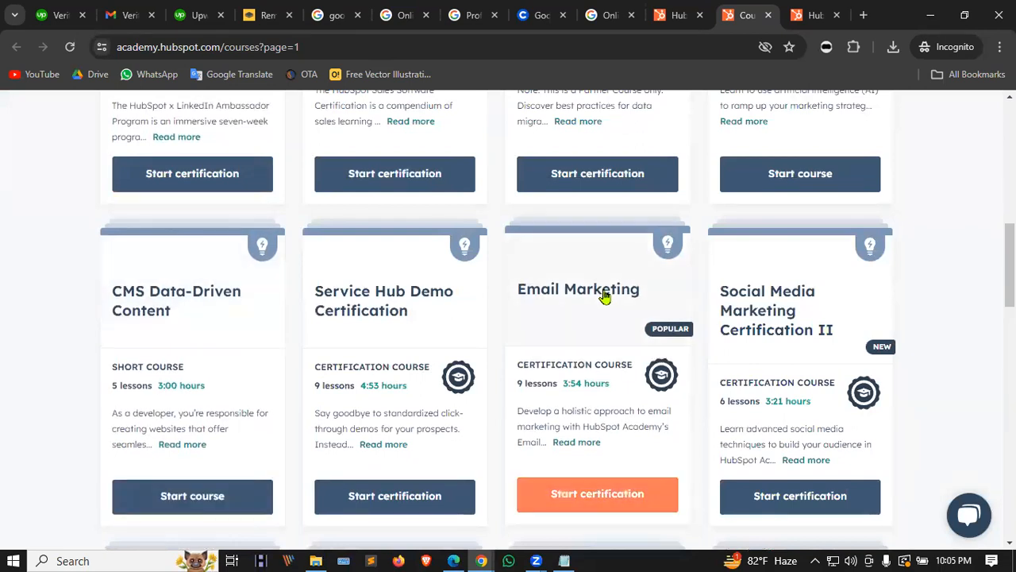
scroll(604, 295, down, 1)
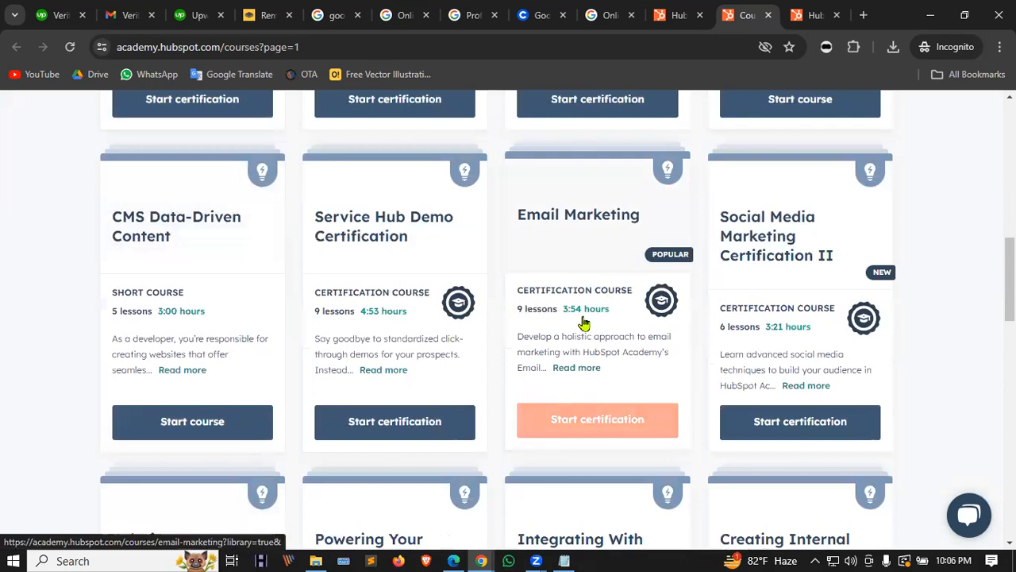
scroll(468, 299, down, 2)
scroll(468, 299, down, 1)
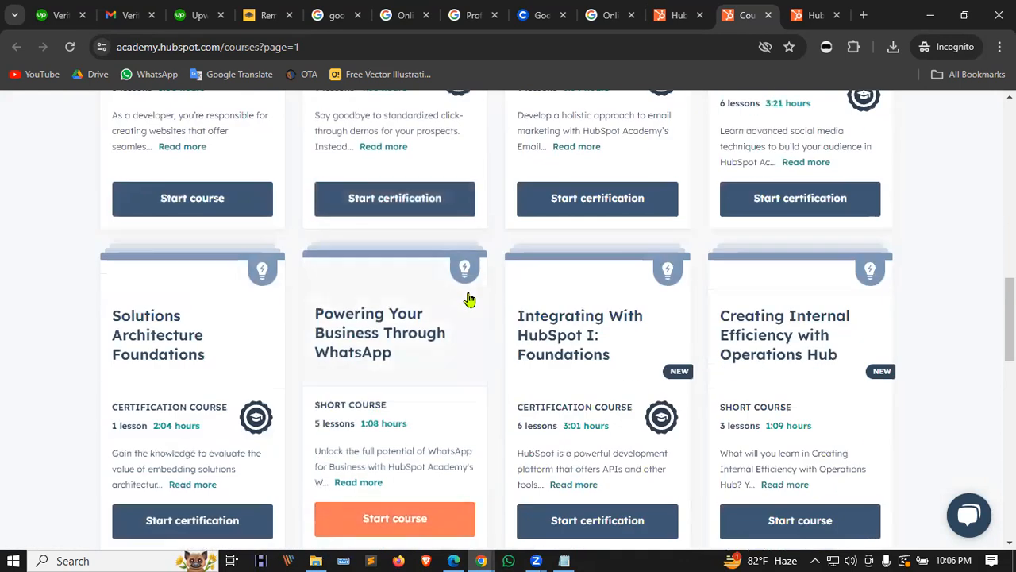
scroll(465, 300, up, 9)
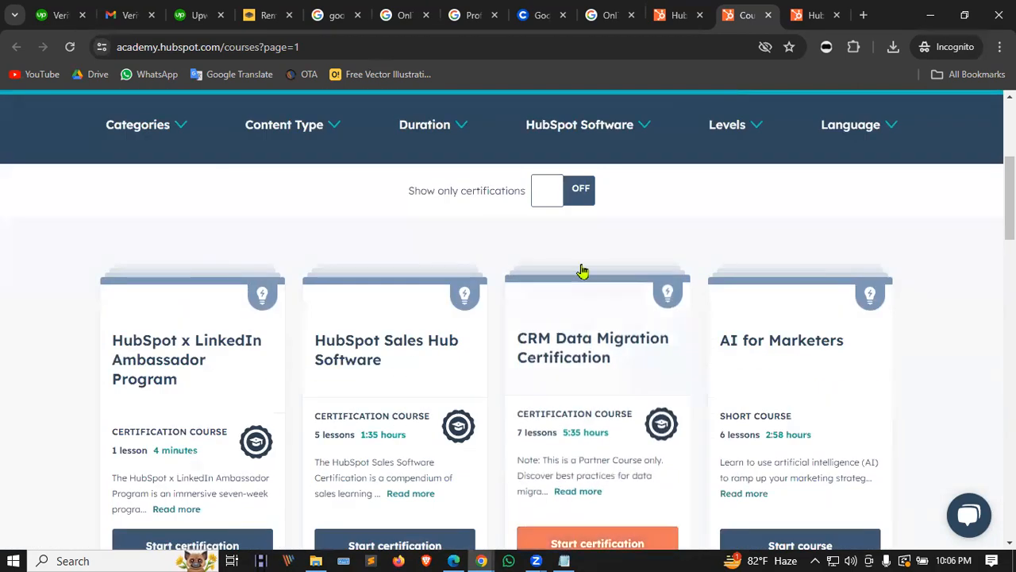
scroll(596, 272, down, 4)
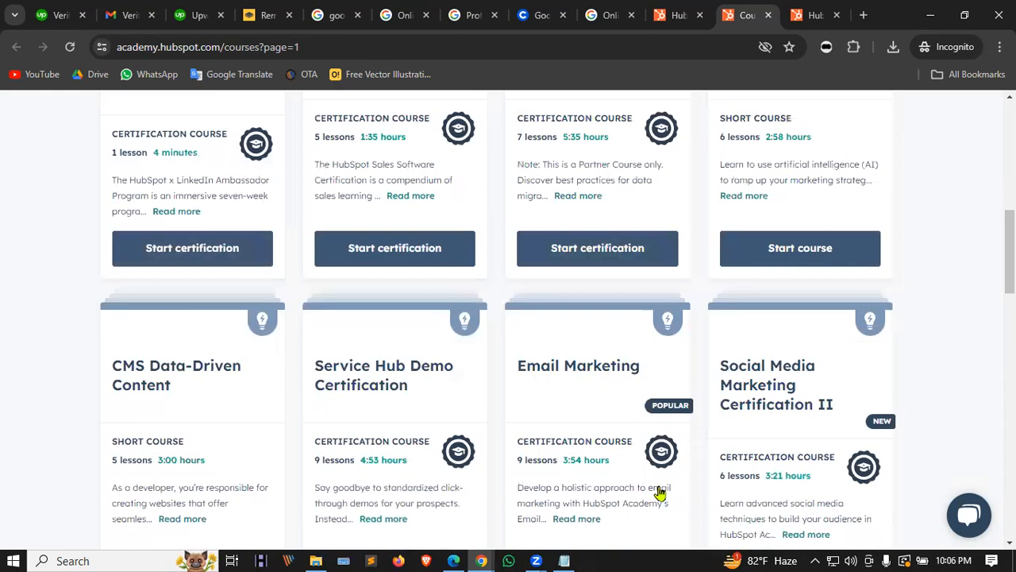
Step: Close the leftover Google course and HubSpot Academy tabs
click(411, 16)
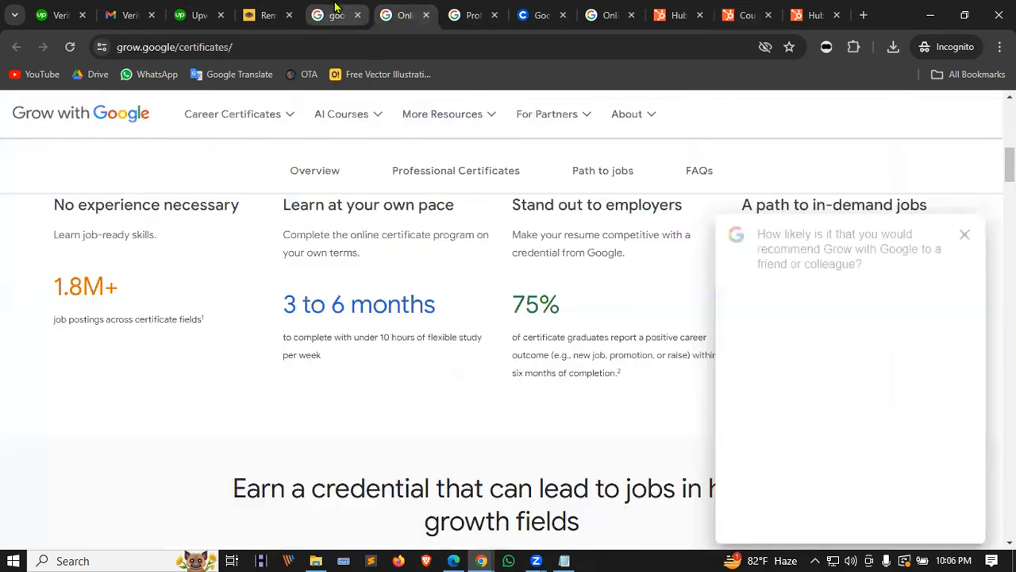
click(353, 16)
click(357, 16)
click(357, 16)
click(355, 16)
click(355, 16)
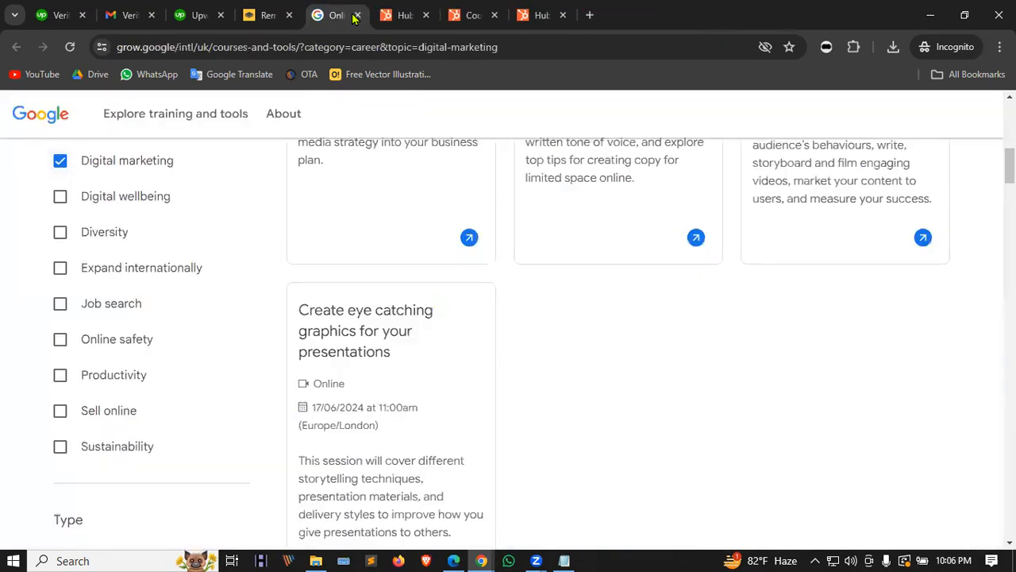
click(355, 16)
click(355, 16)
click(355, 16)
click(355, 16)
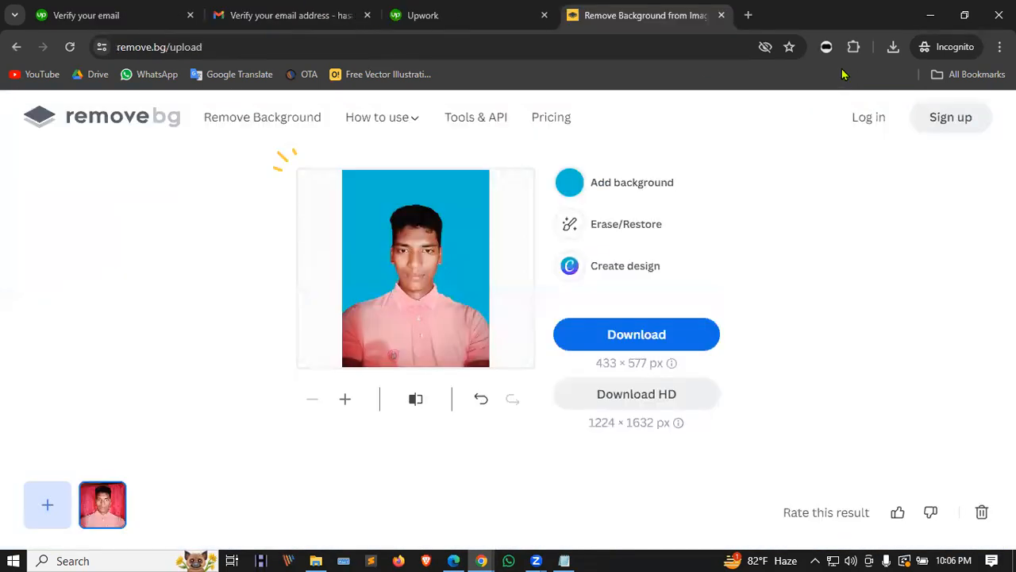
Step: Close the remove.bg and outdated email verification tabs, then return to Upwork's job feed
click(721, 15)
scroll(453, 202, down, 1)
scroll(450, 198, up, 1)
click(169, 18)
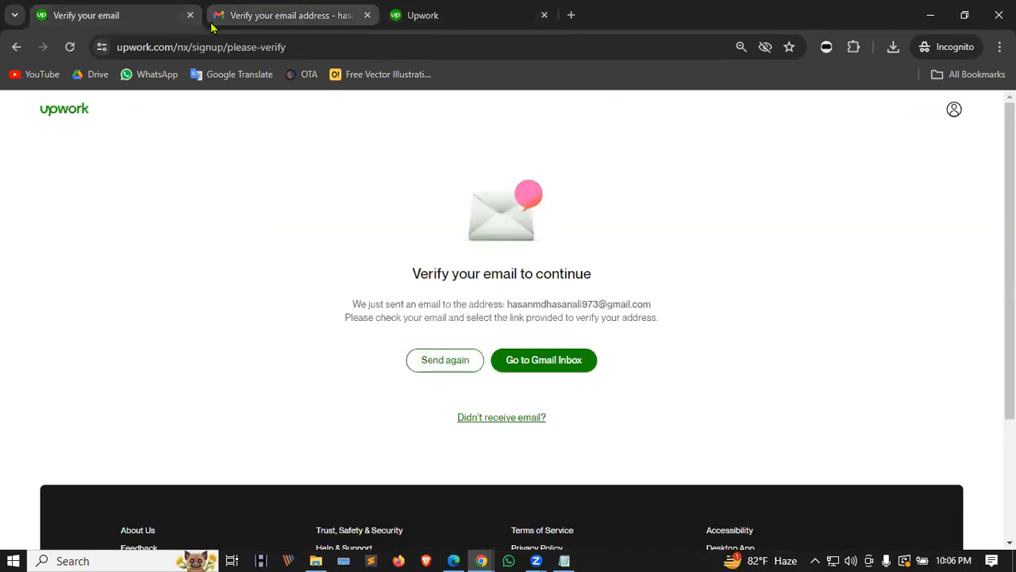
click(190, 15)
click(291, 10)
scroll(619, 218, down, 5)
scroll(645, 222, up, 5)
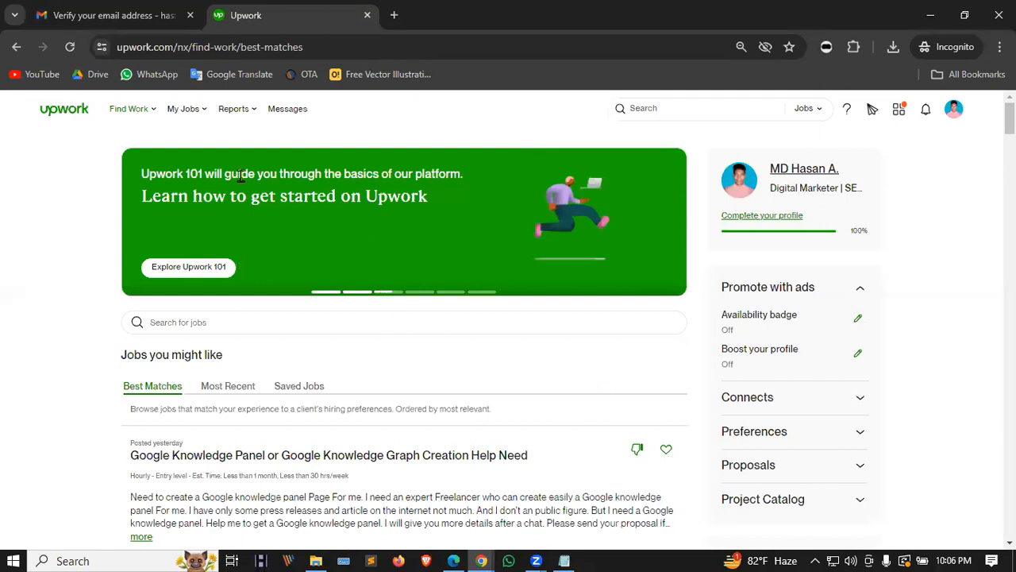
click(64, 111)
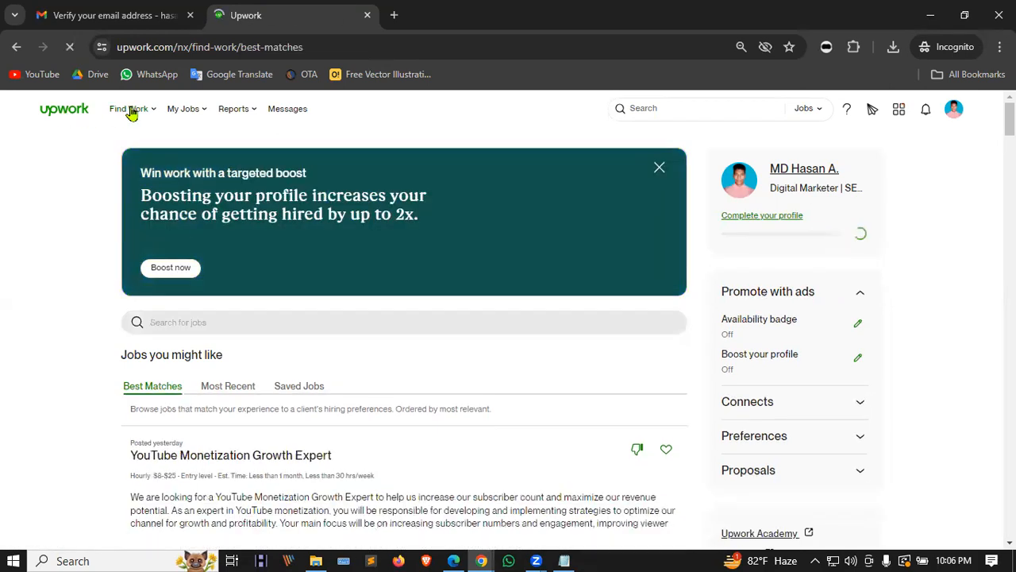
scroll(162, 230, down, 2)
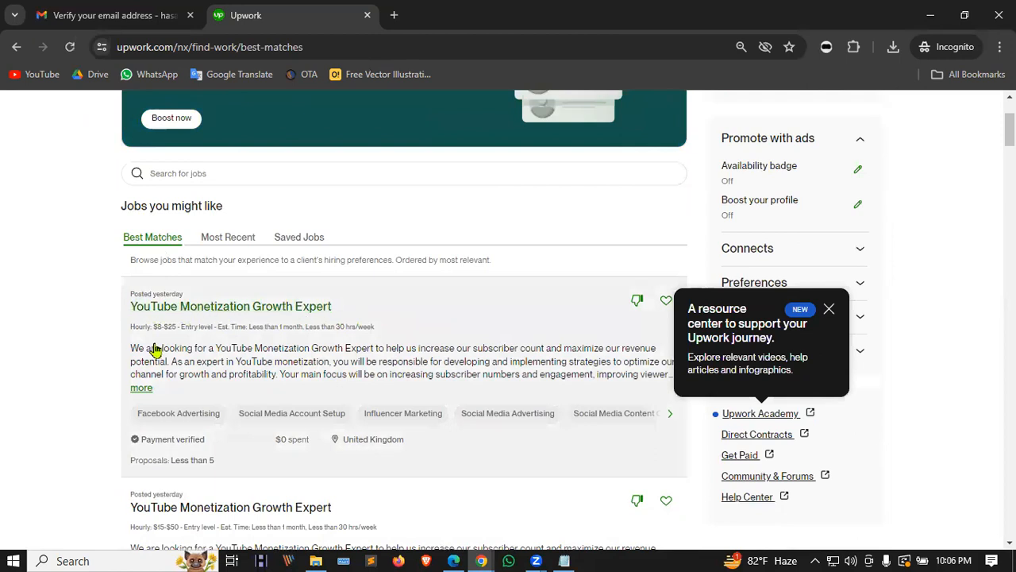
scroll(274, 342, down, 1)
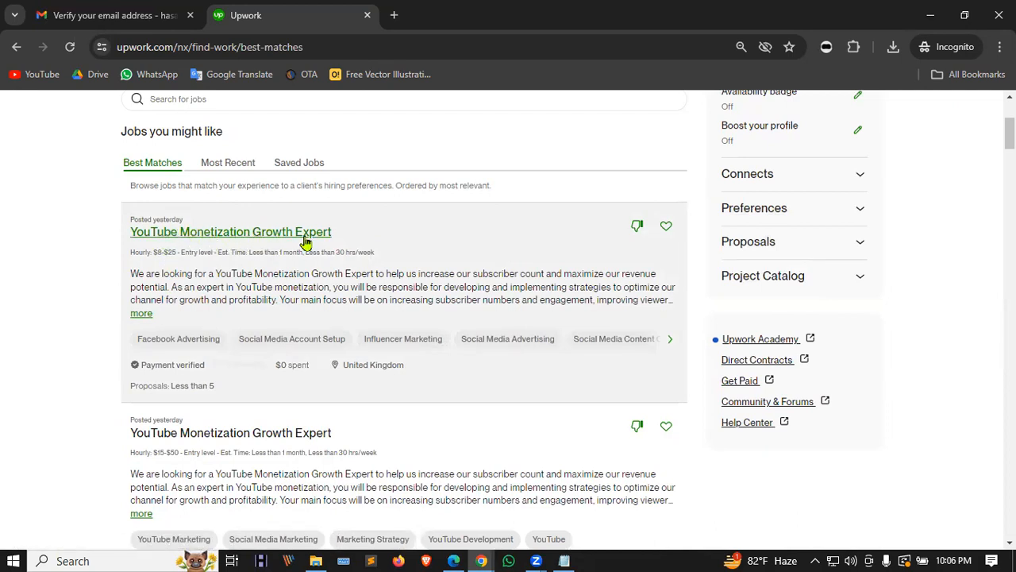
scroll(387, 240, down, 1)
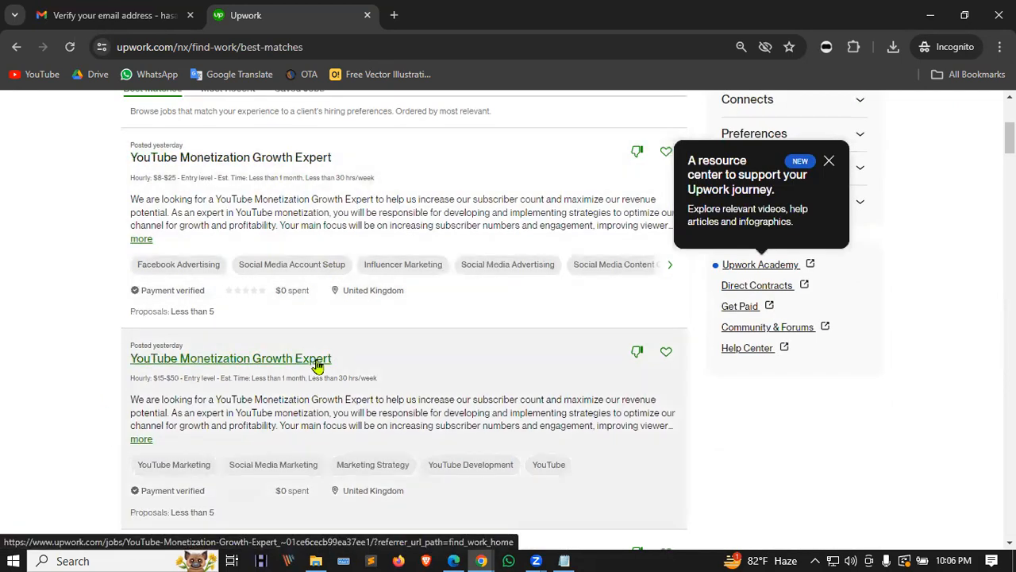
scroll(411, 381, down, 2)
scroll(411, 381, down, 1)
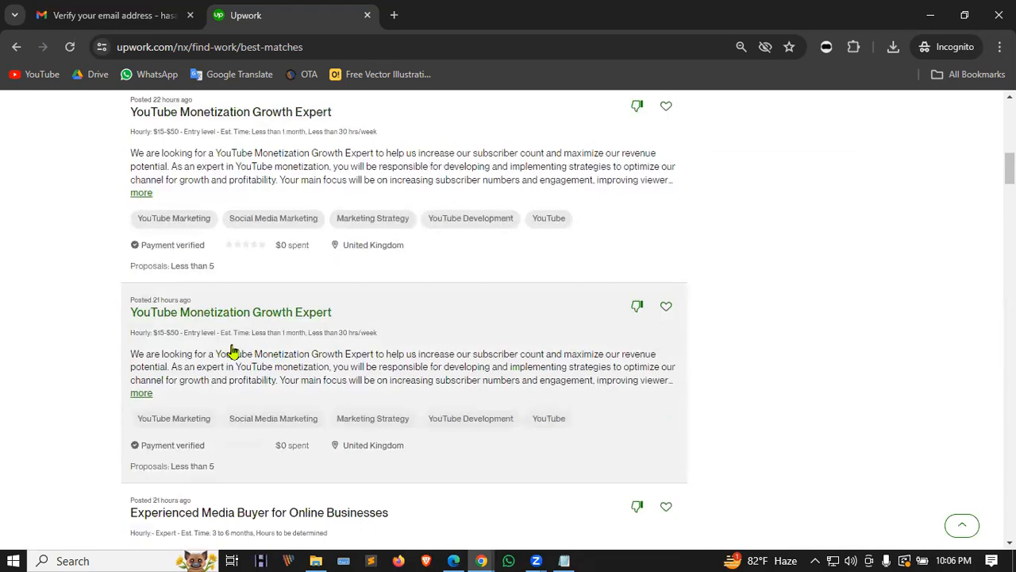
scroll(230, 355, down, 3)
scroll(397, 317, down, 3)
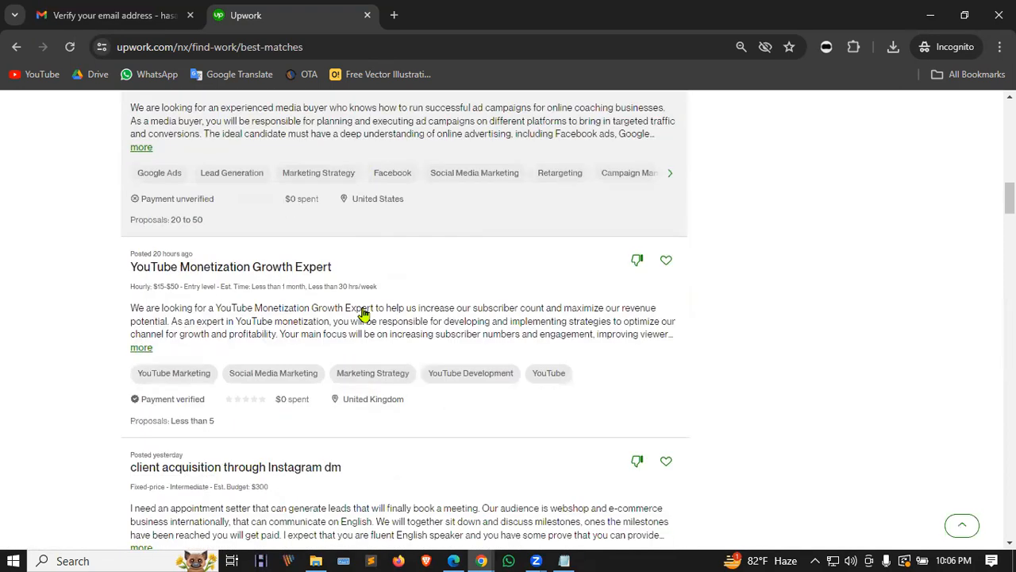
scroll(360, 325, down, 3)
scroll(334, 363, down, 6)
scroll(329, 370, up, 10)
scroll(309, 355, up, 5)
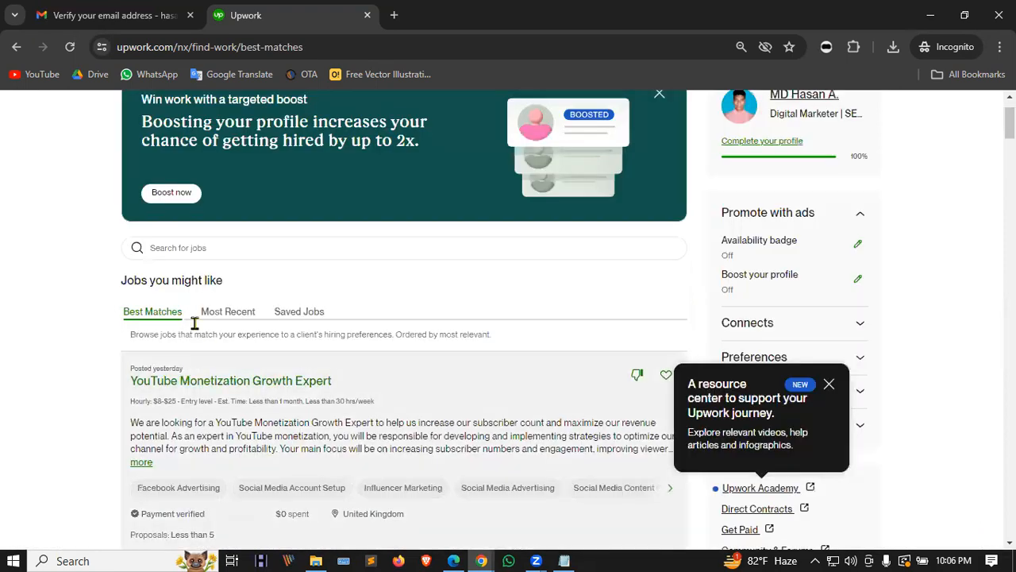
scroll(328, 366, up, 1)
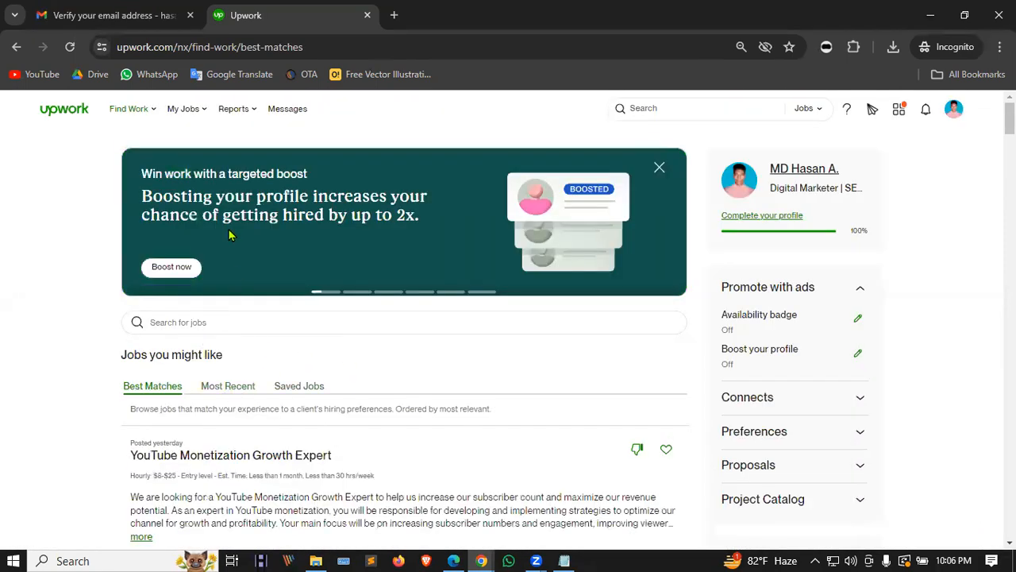
mouse_move(127, 111)
click(141, 156)
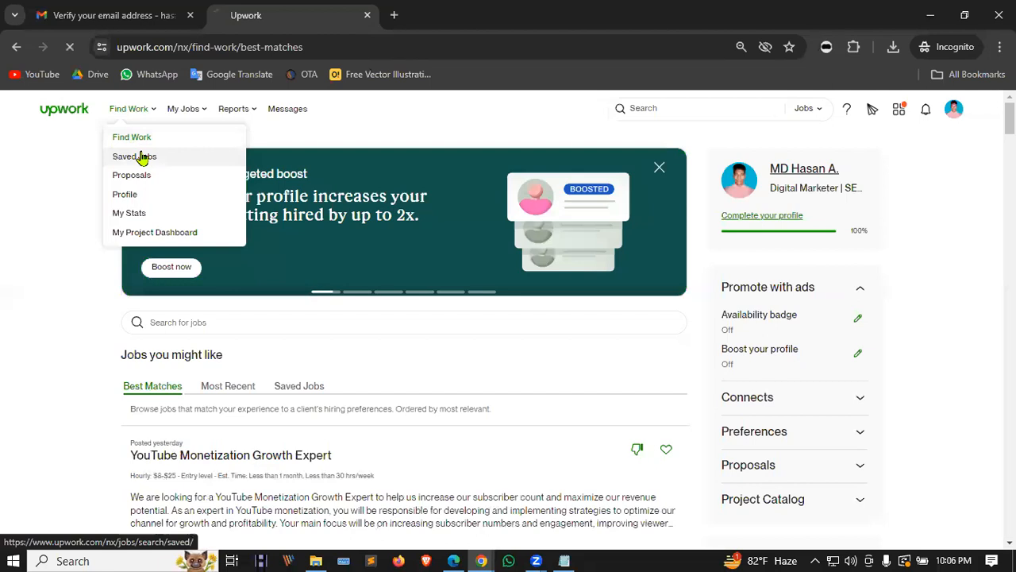
click(133, 138)
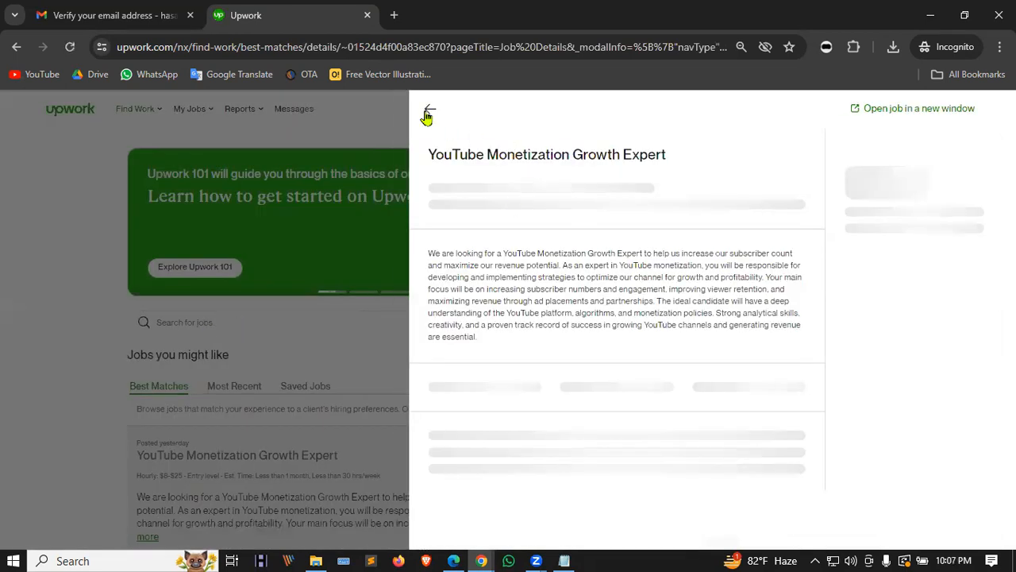
click(426, 115)
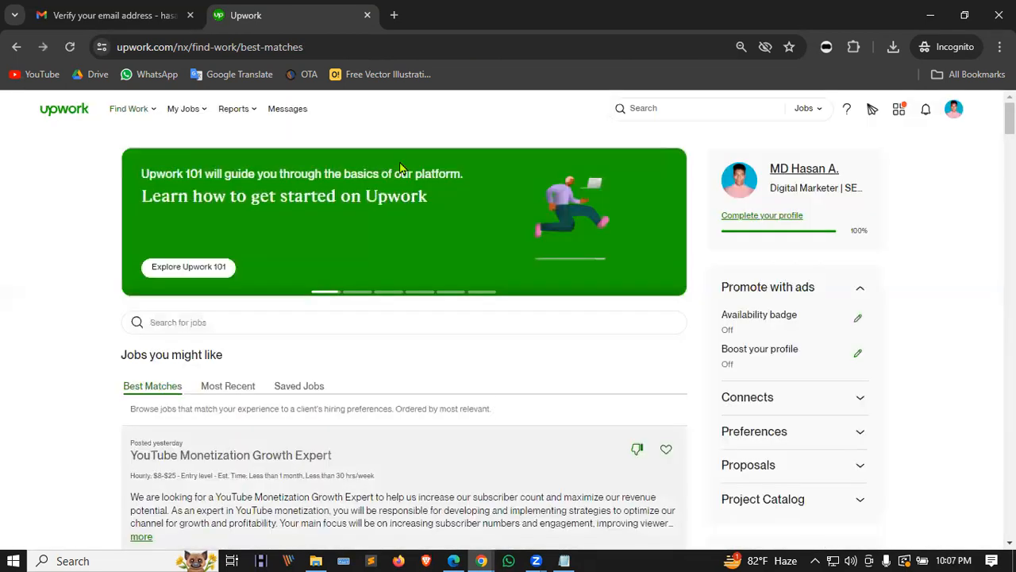
click(199, 322)
text(b2b)
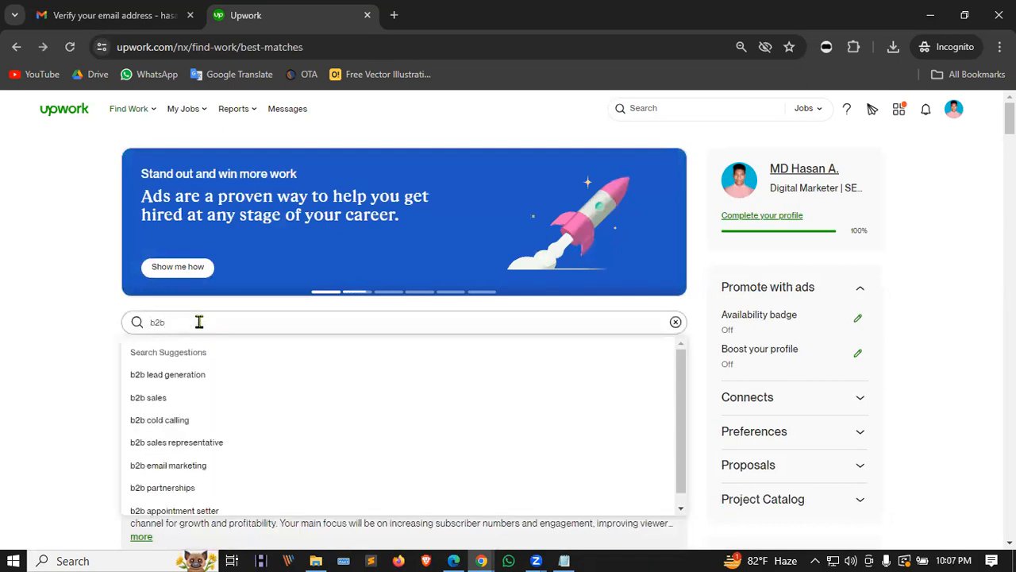
click(192, 376)
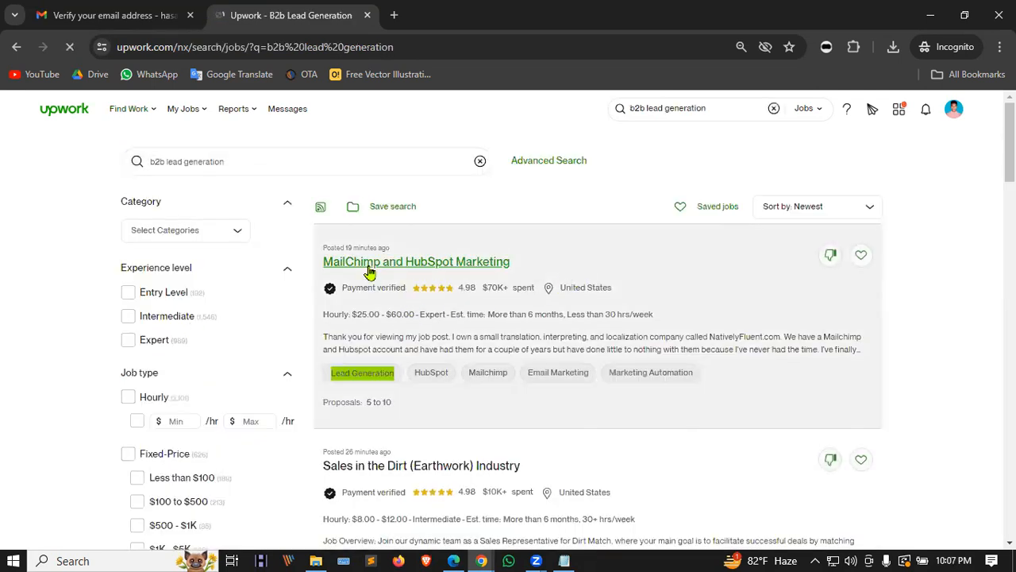
scroll(586, 270, down, 1)
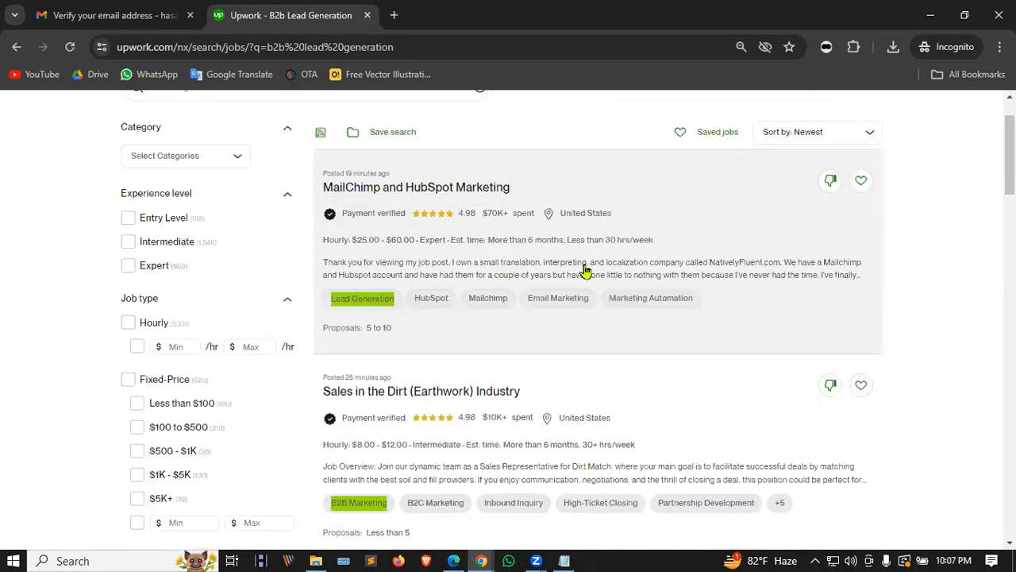
scroll(582, 272, down, 1)
scroll(437, 337, up, 2)
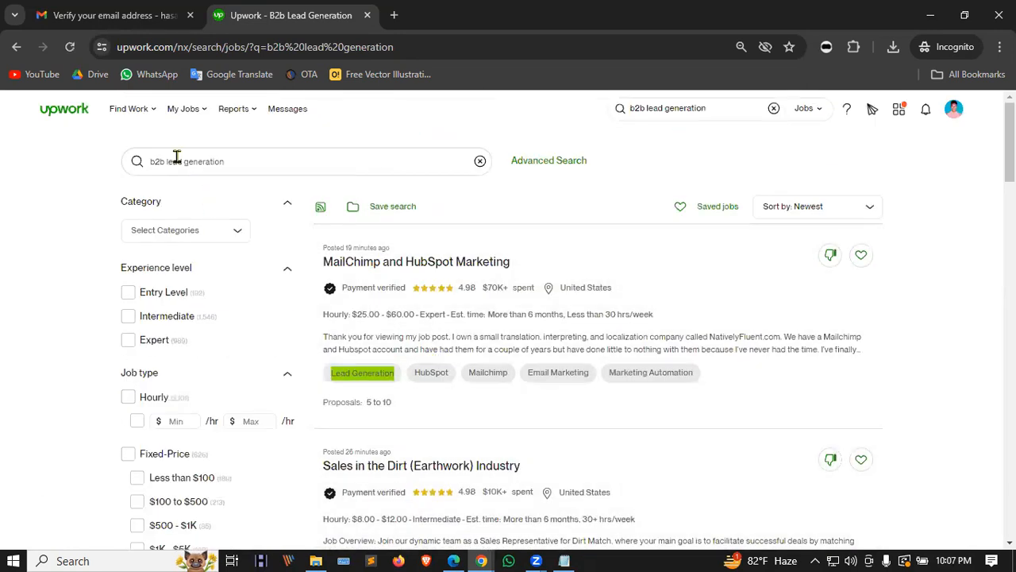
click(172, 161)
key(shift+Home)
key(BackSpace)
key(Return)
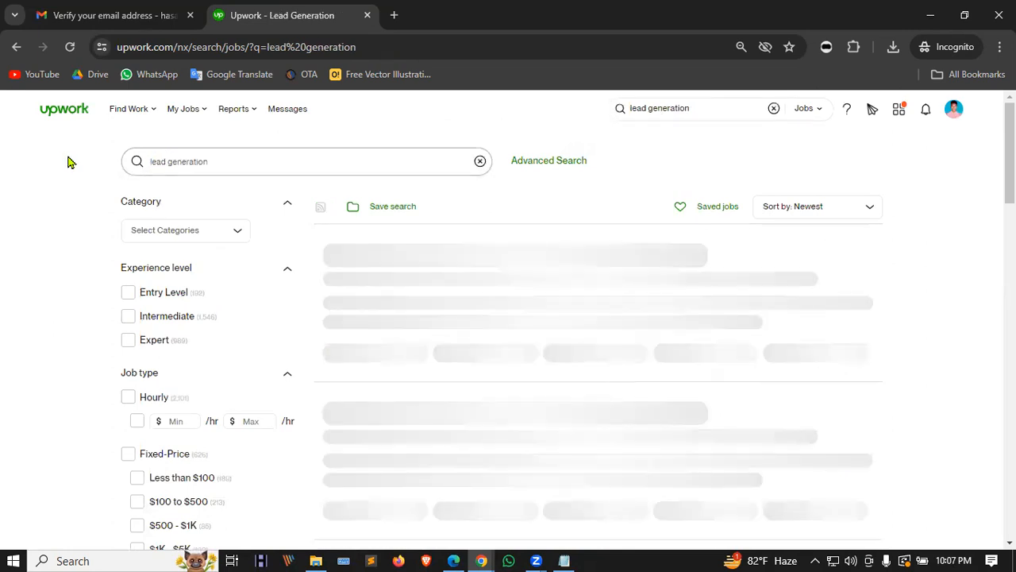
scroll(479, 284, down, 2)
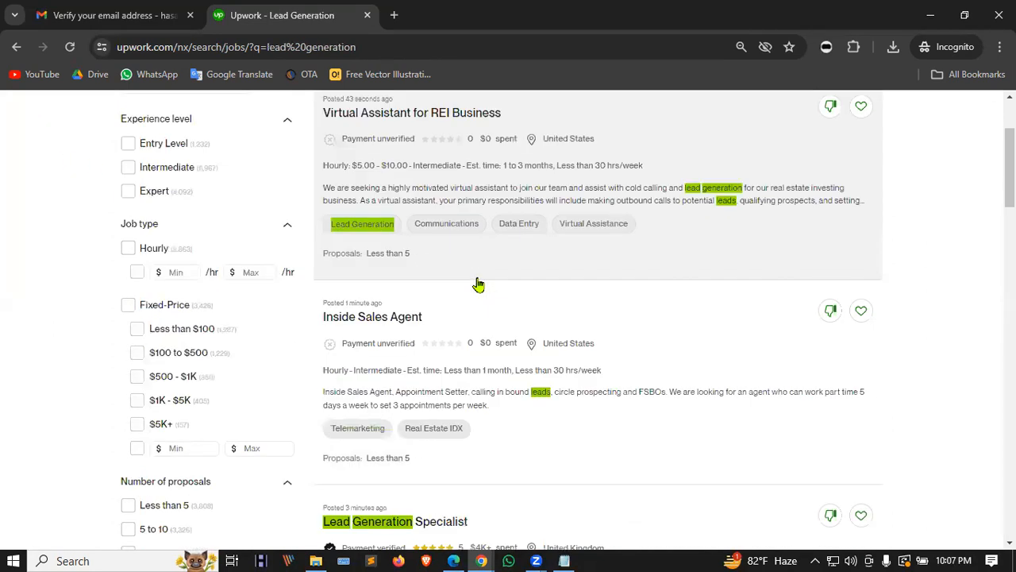
scroll(523, 311, down, 2)
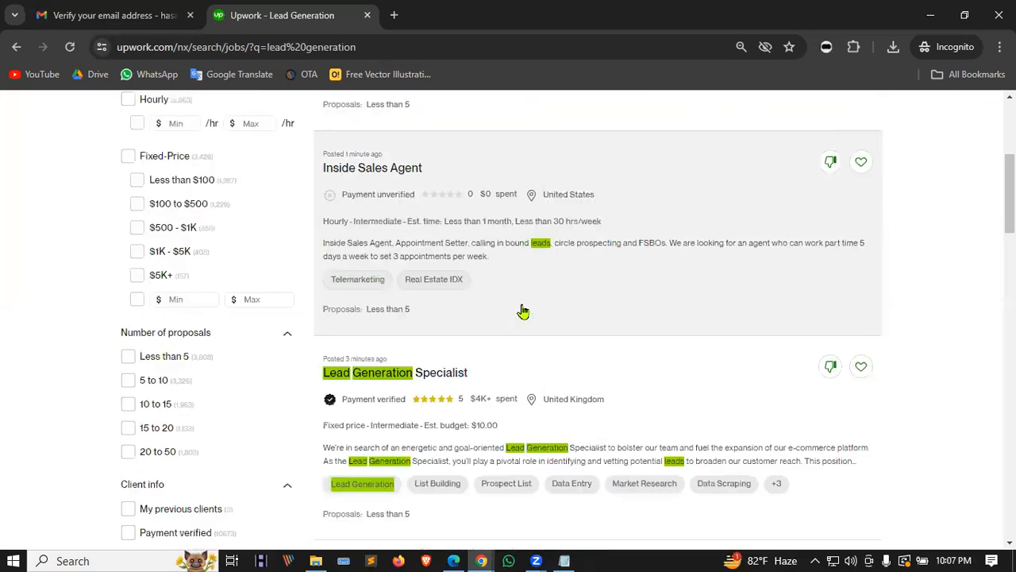
scroll(523, 311, down, 2)
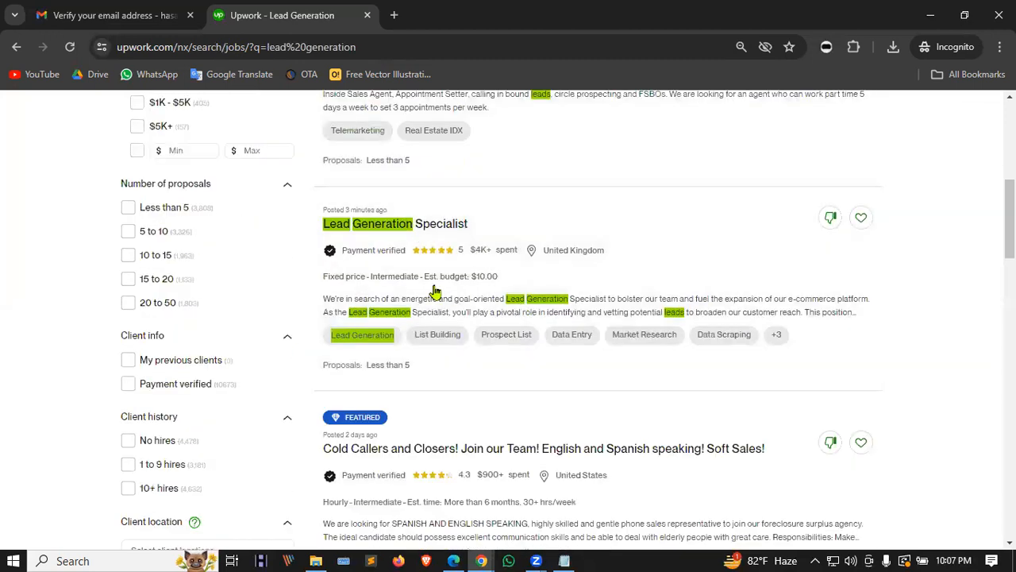
scroll(500, 262, down, 7)
scroll(452, 298, down, 2)
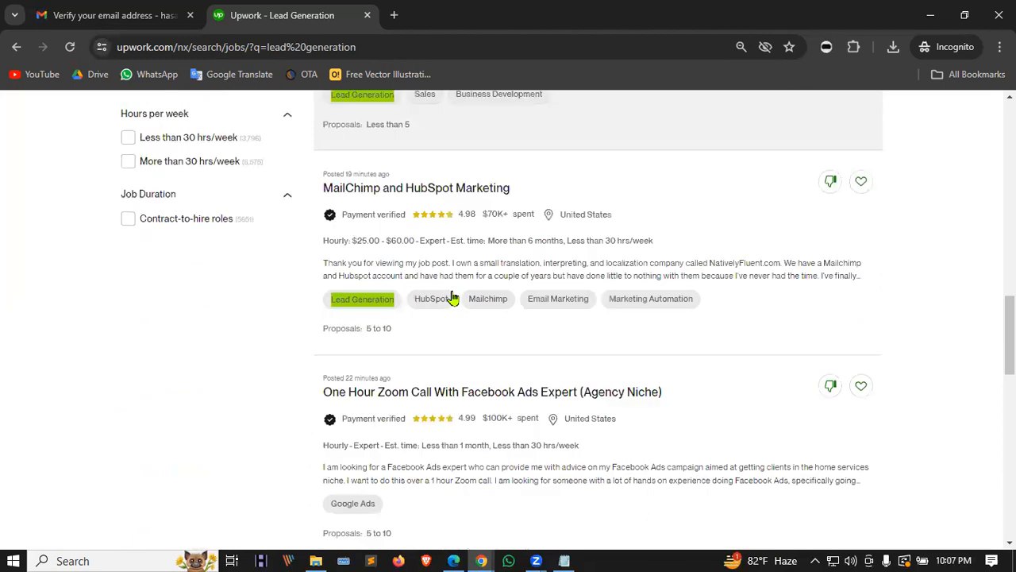
scroll(427, 388, up, 4)
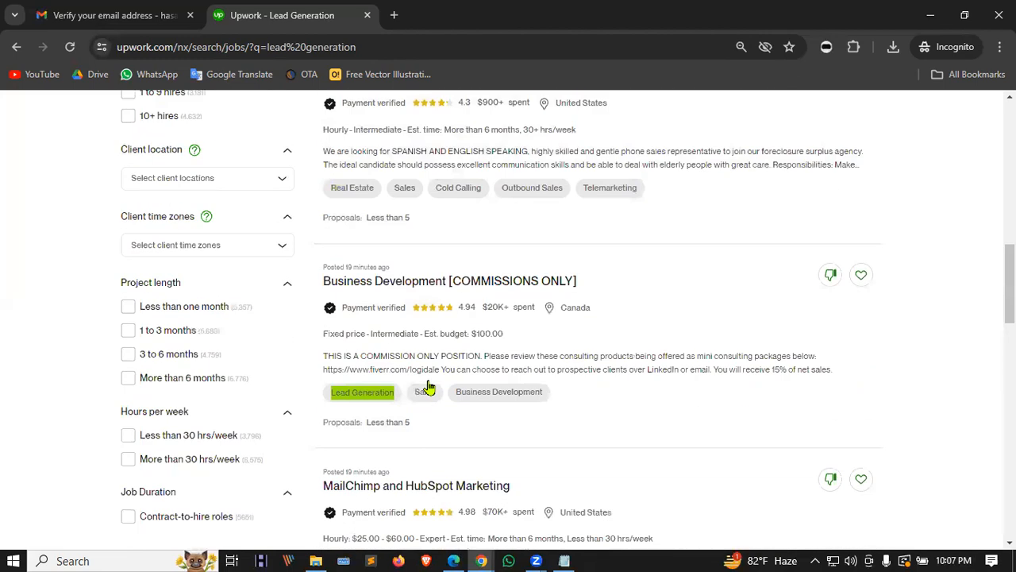
scroll(427, 388, up, 10)
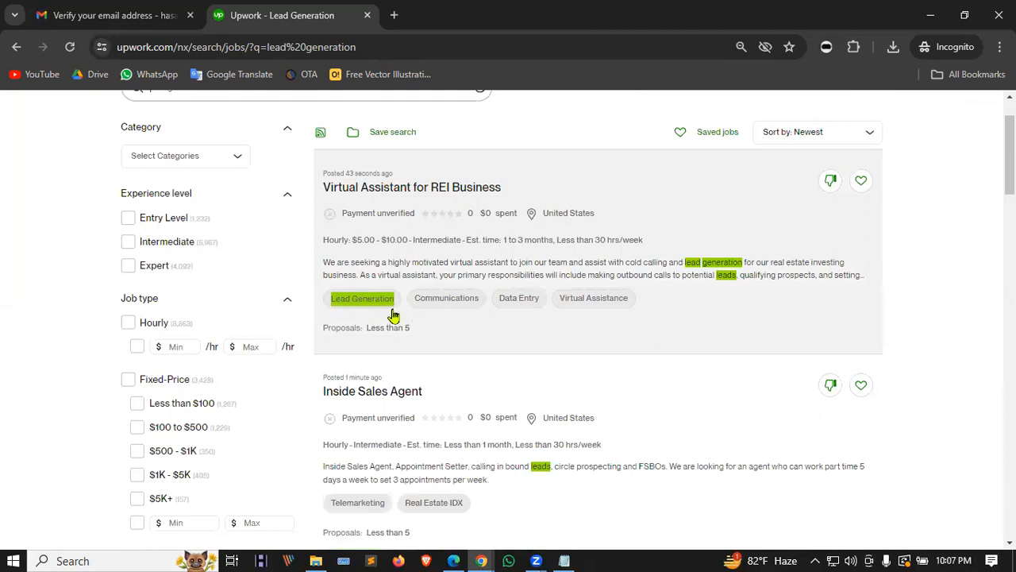
scroll(393, 315, up, 1)
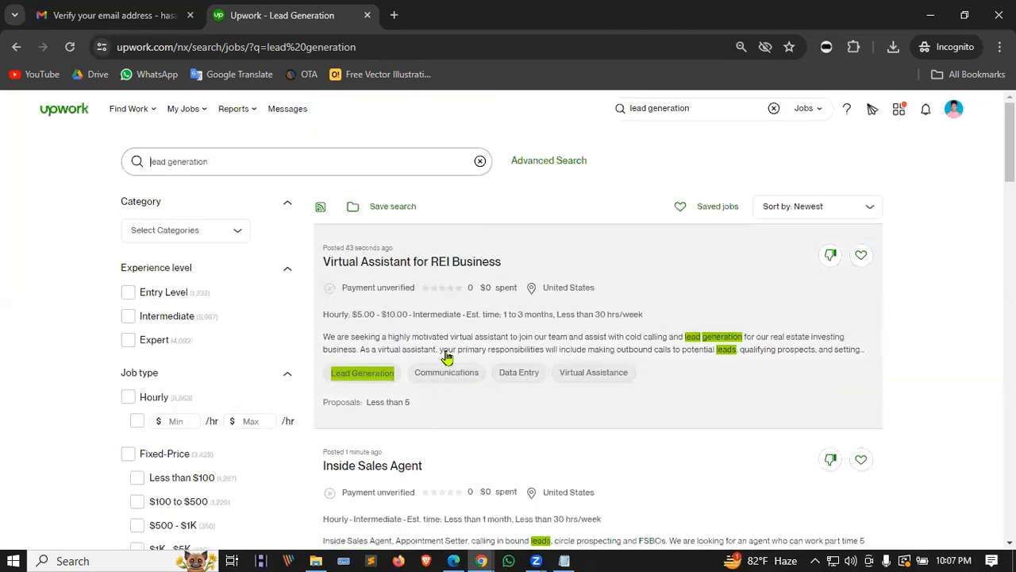
scroll(447, 358, down, 1)
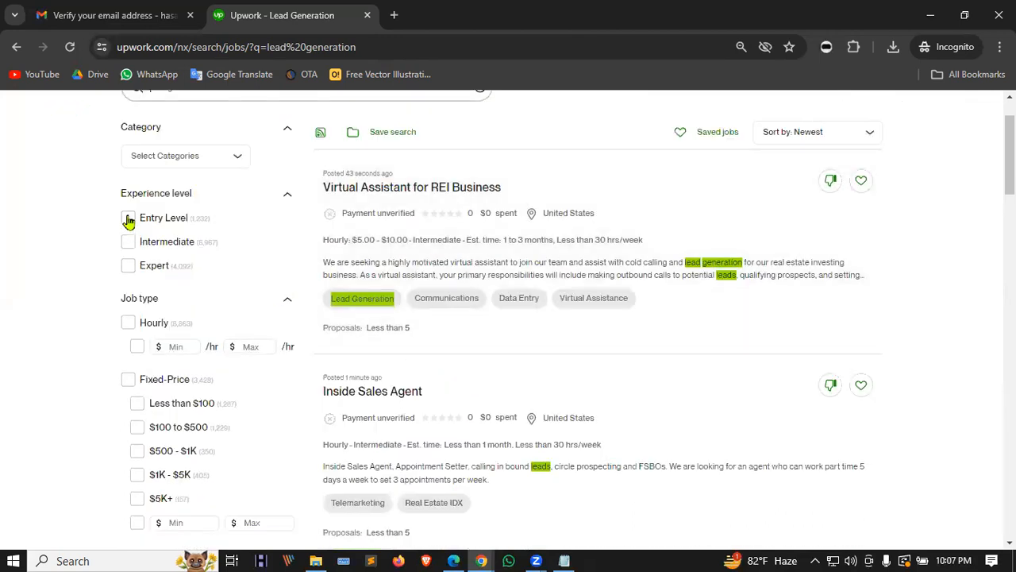
Step: Filter lead generation jobs to Entry Level, Payment verified and No hires clients
click(128, 219)
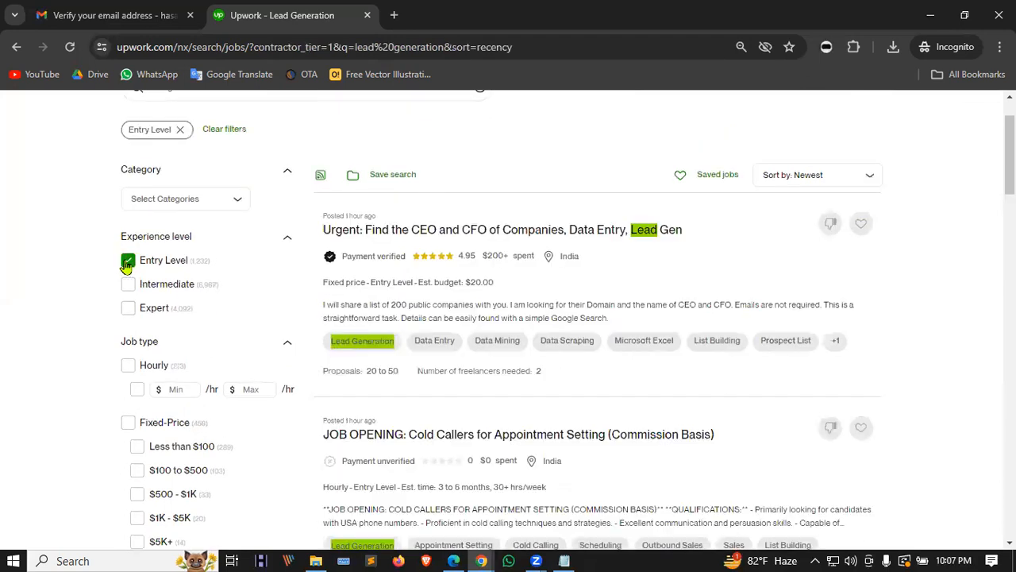
scroll(292, 281, down, 1)
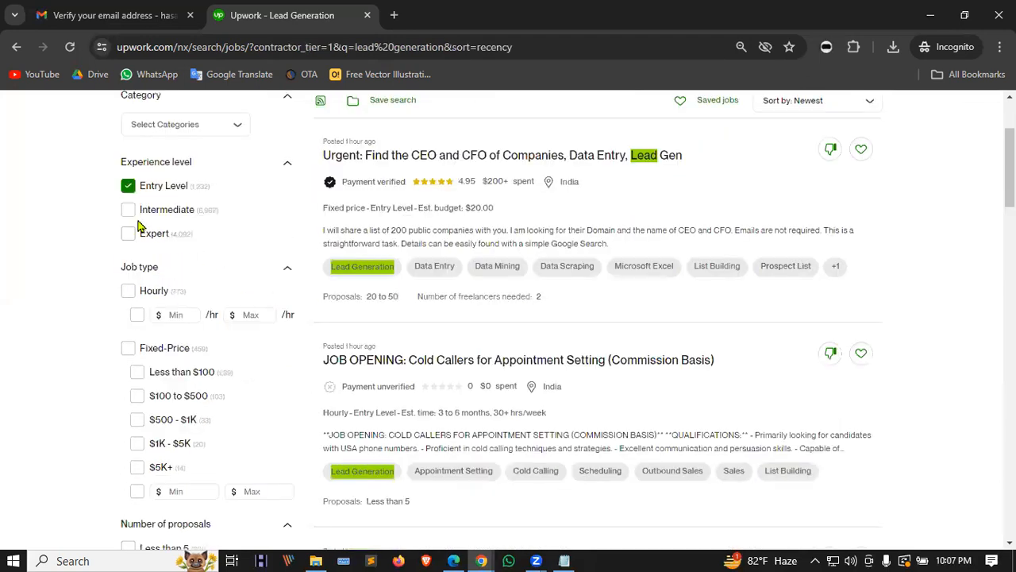
scroll(139, 227, down, 2)
scroll(279, 275, down, 3)
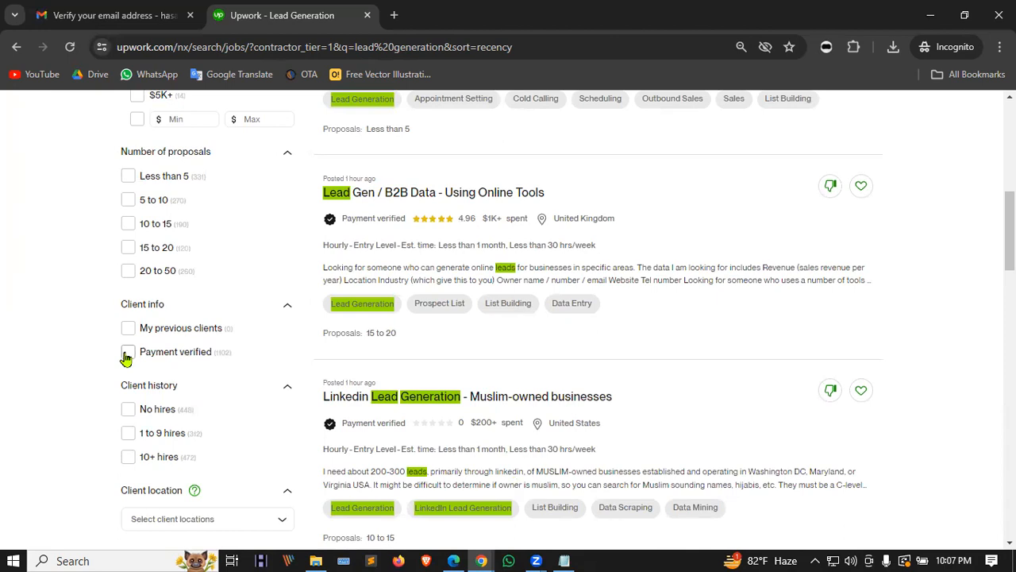
click(127, 354)
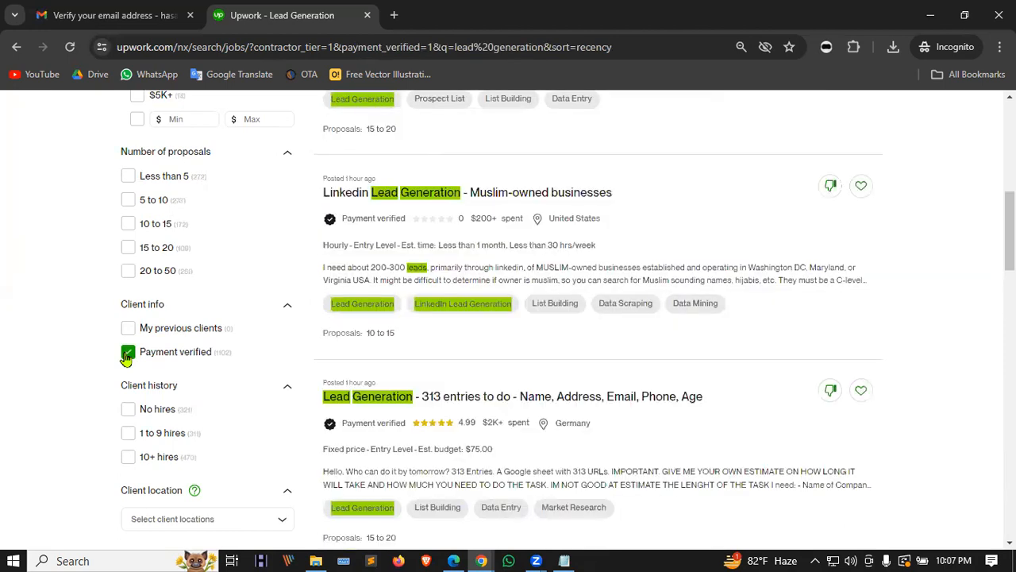
click(129, 411)
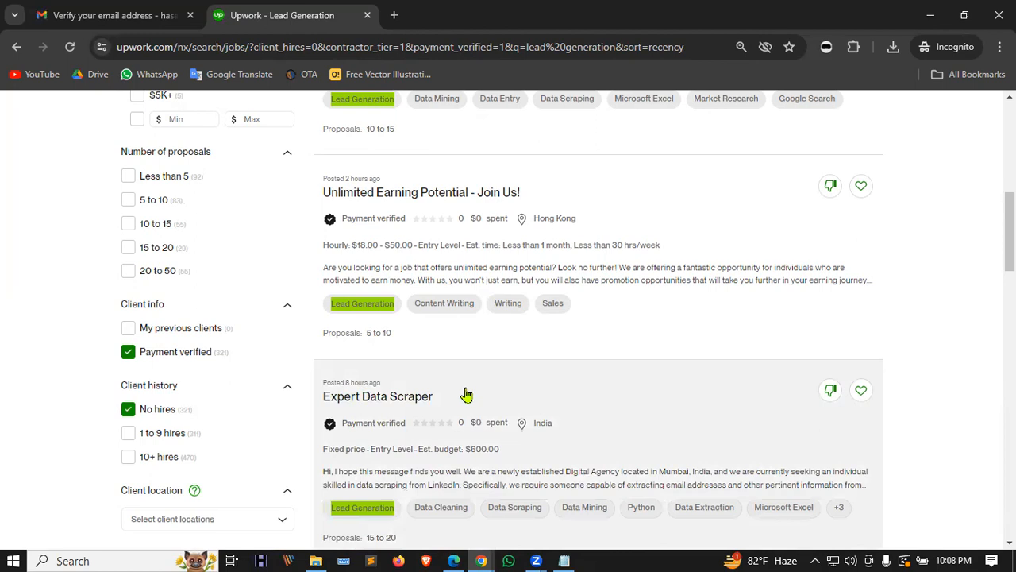
Step: Review the filtered jobs, clear the search box and return to the Best Matches feed
scroll(451, 389, up, 5)
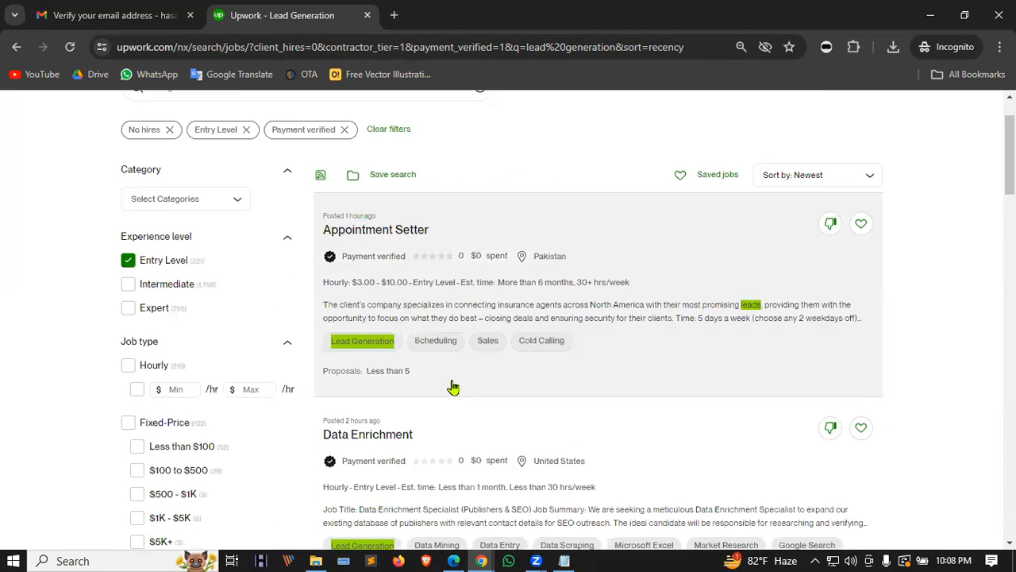
scroll(417, 248, down, 3)
scroll(414, 241, down, 6)
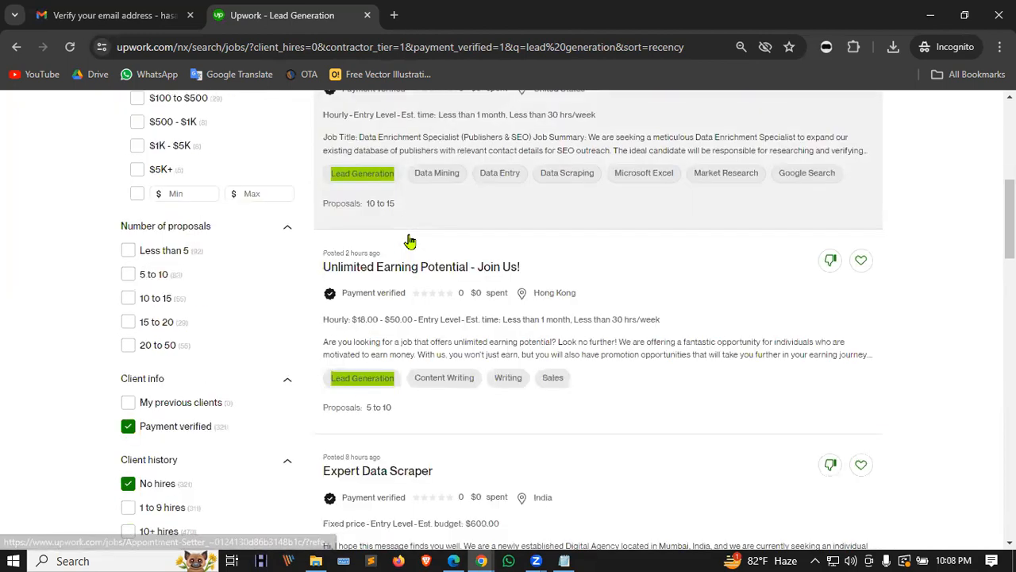
scroll(410, 241, down, 5)
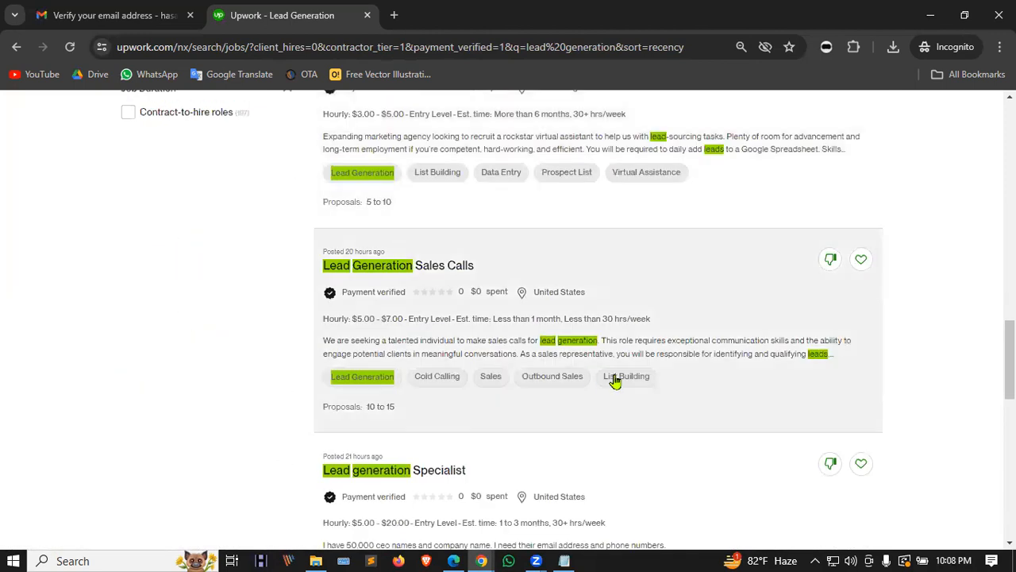
scroll(447, 333, down, 6)
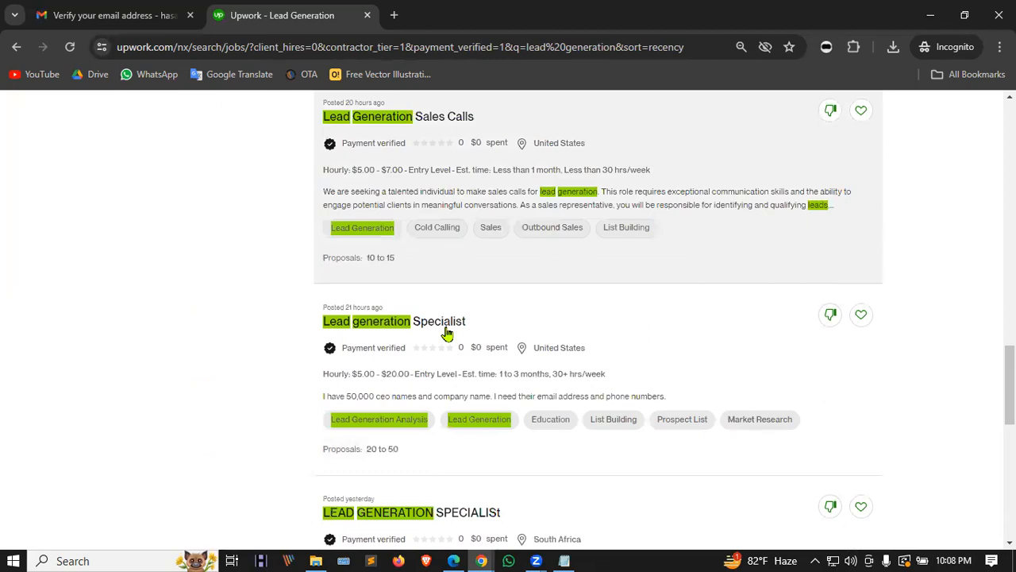
scroll(636, 357, up, 20)
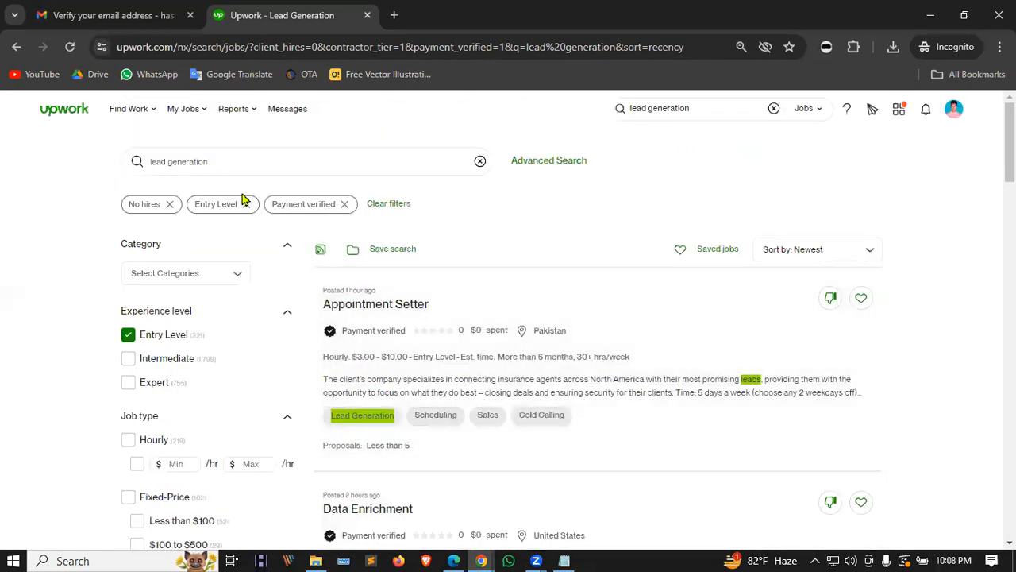
click(954, 111)
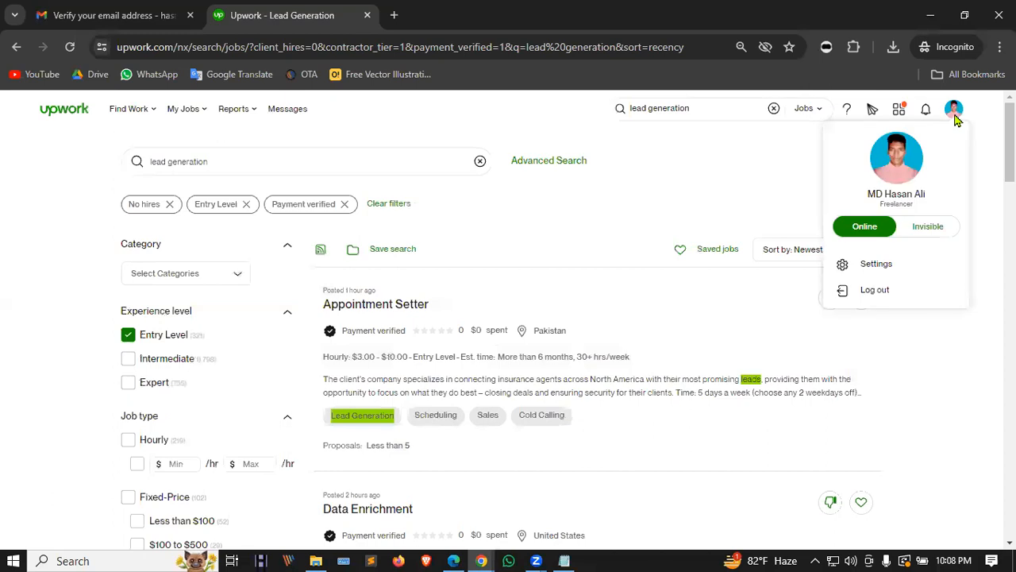
click(725, 144)
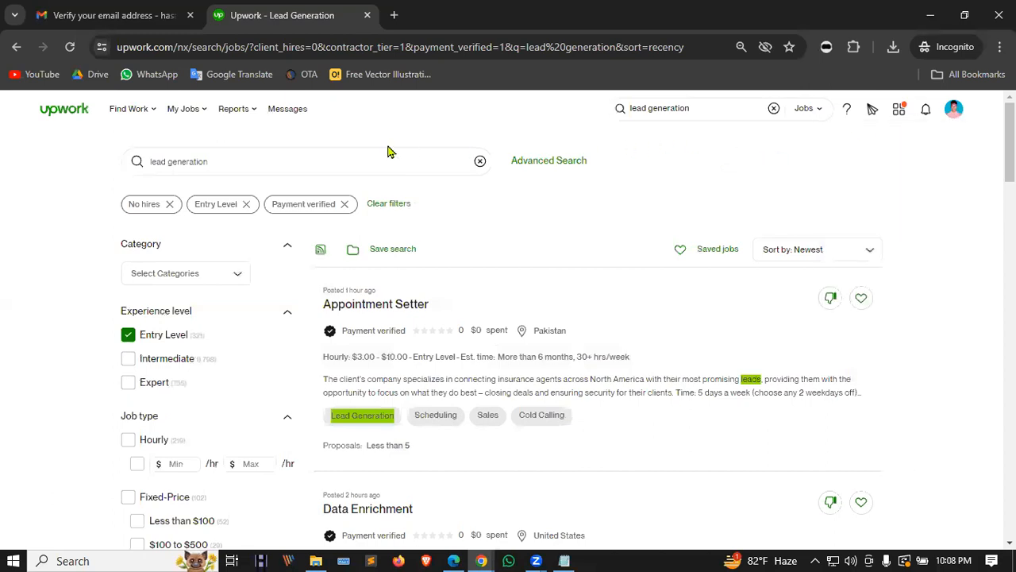
click(480, 162)
click(38, 101)
click(51, 111)
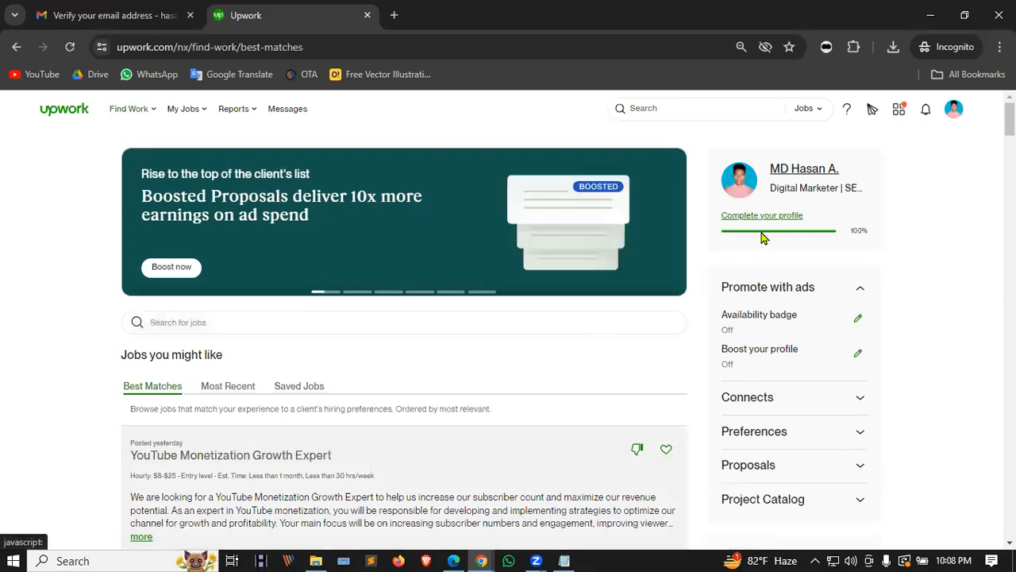
Step: Open Upwork account Settings and review the Contact info page
scroll(762, 254, down, 3)
scroll(808, 455, up, 3)
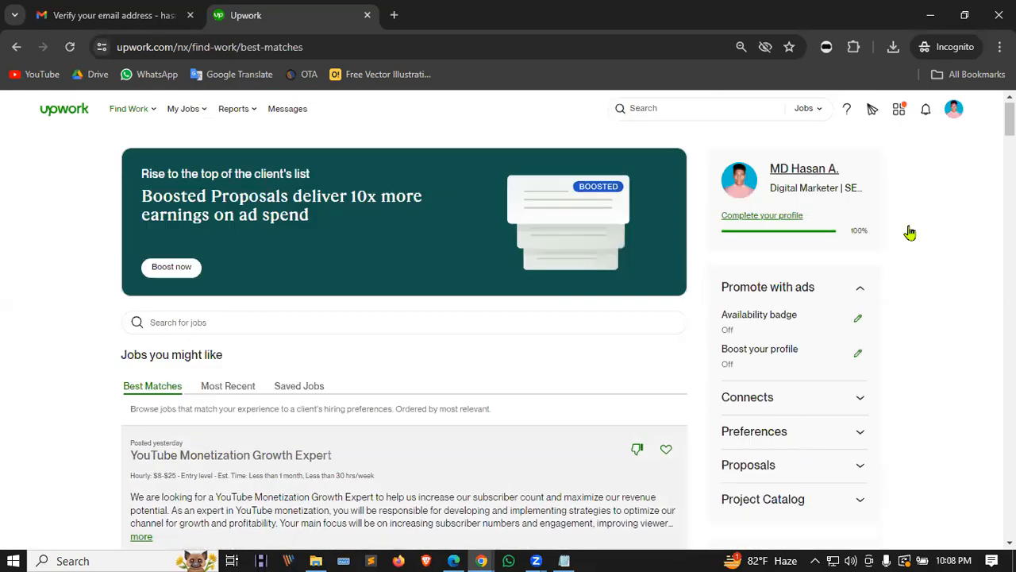
click(954, 108)
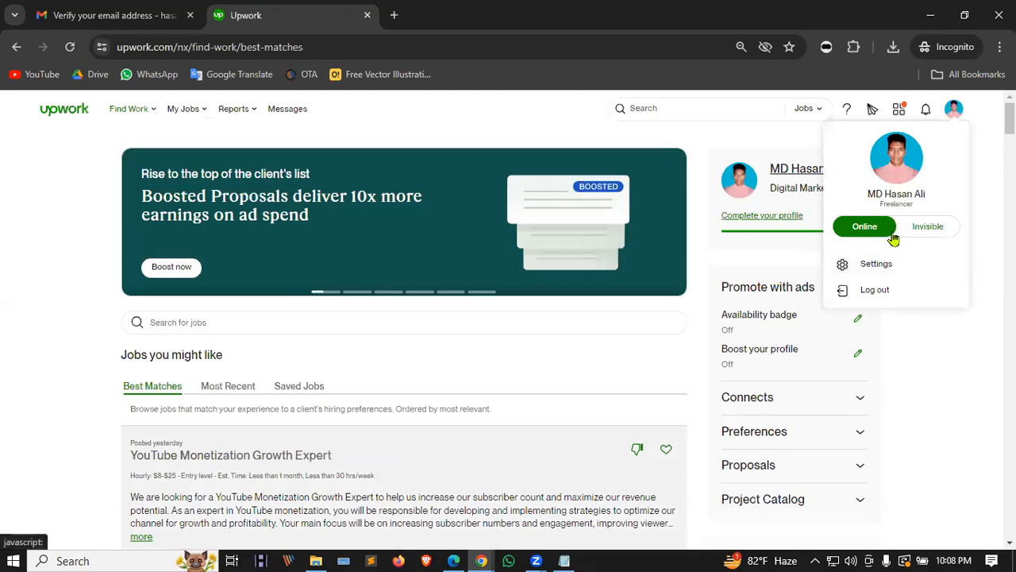
click(878, 270)
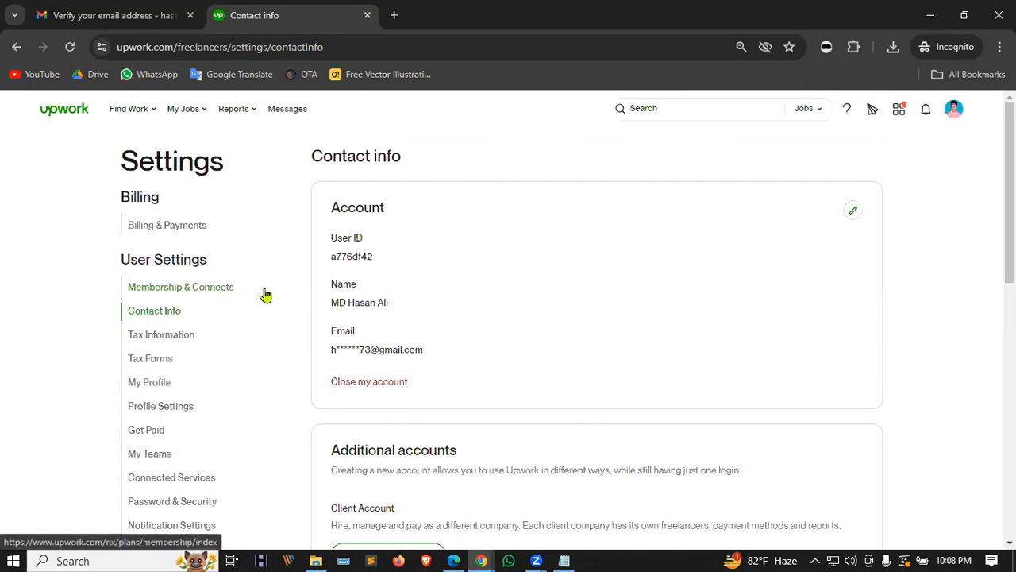
scroll(457, 259, down, 1)
scroll(154, 258, down, 2)
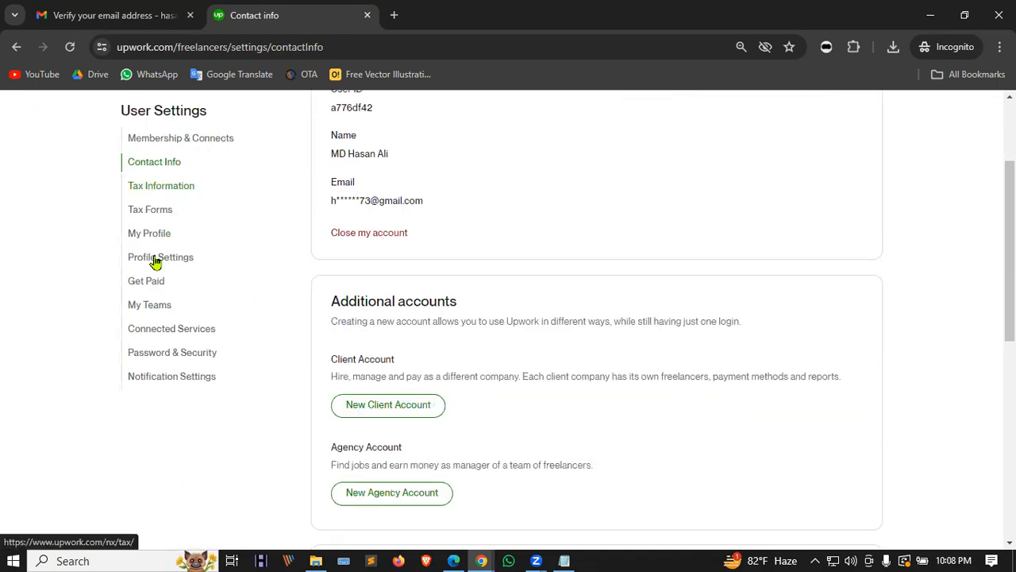
scroll(285, 354, up, 3)
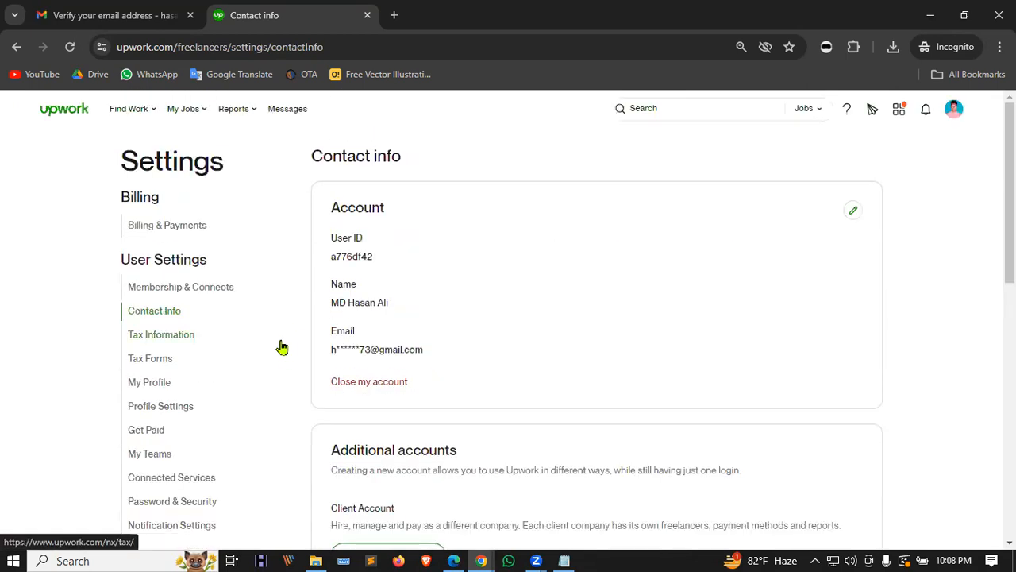
click(953, 112)
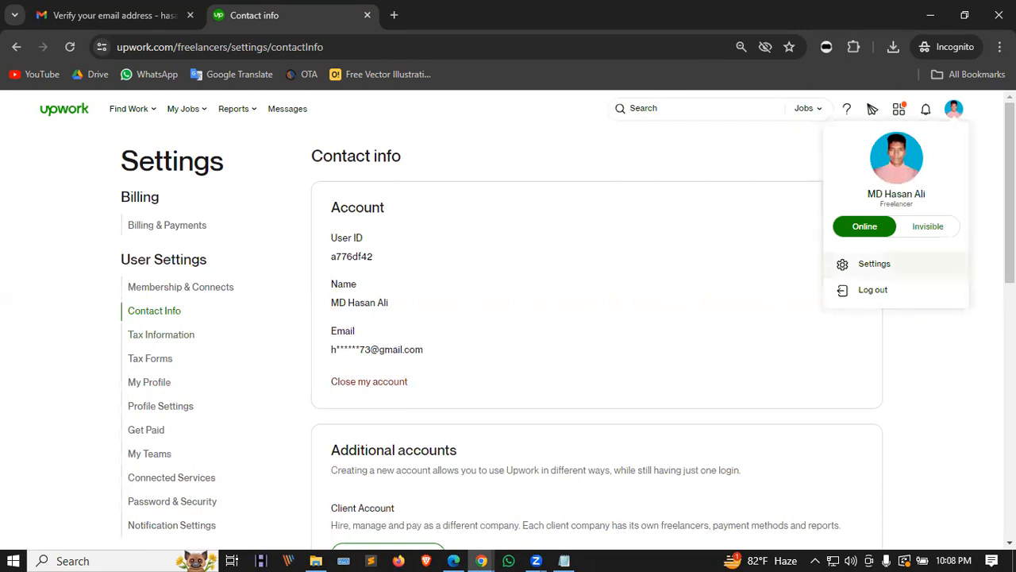
click(12, 199)
scroll(440, 241, down, 5)
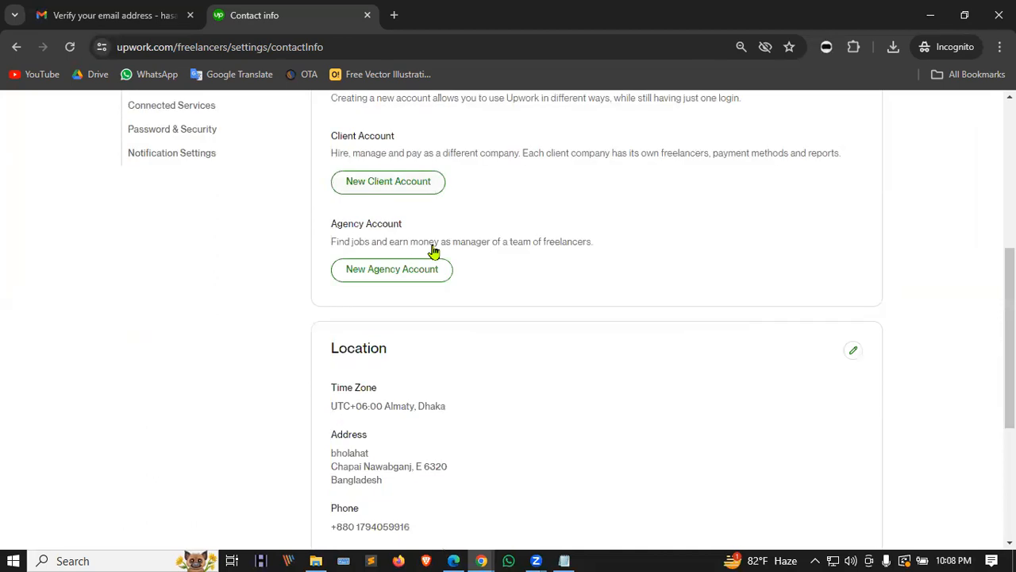
scroll(434, 251, down, 3)
scroll(395, 297, up, 6)
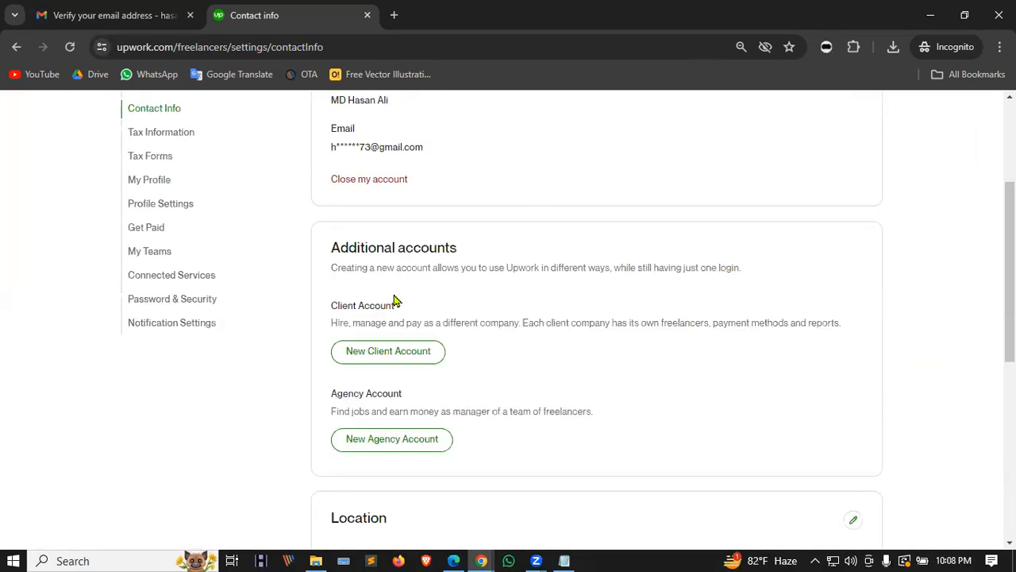
scroll(395, 302, up, 3)
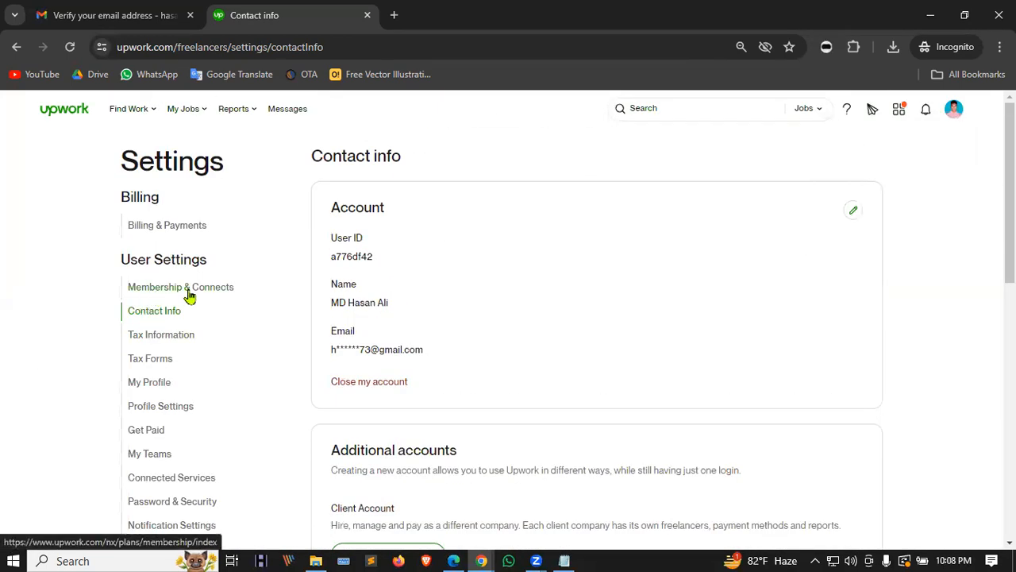
Step: Review Billing & Payments, then return home and open the Complete your profile checklist
click(190, 232)
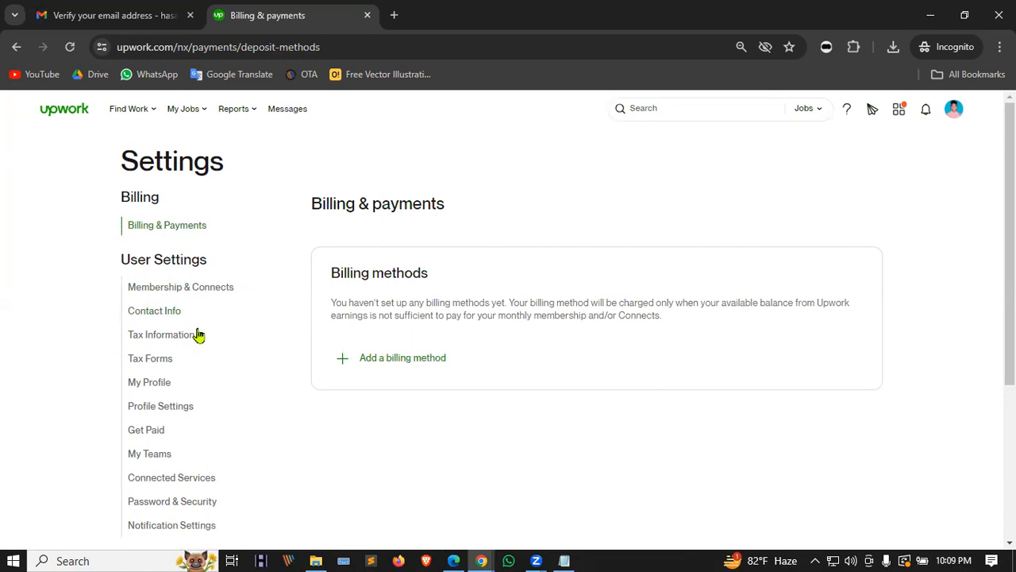
scroll(186, 331, down, 2)
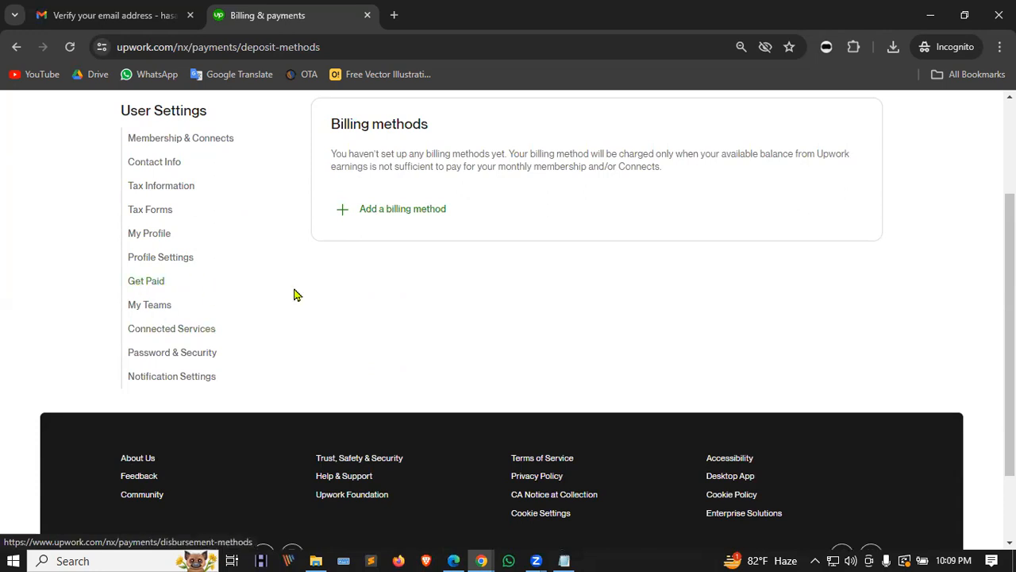
scroll(299, 294, up, 2)
click(66, 115)
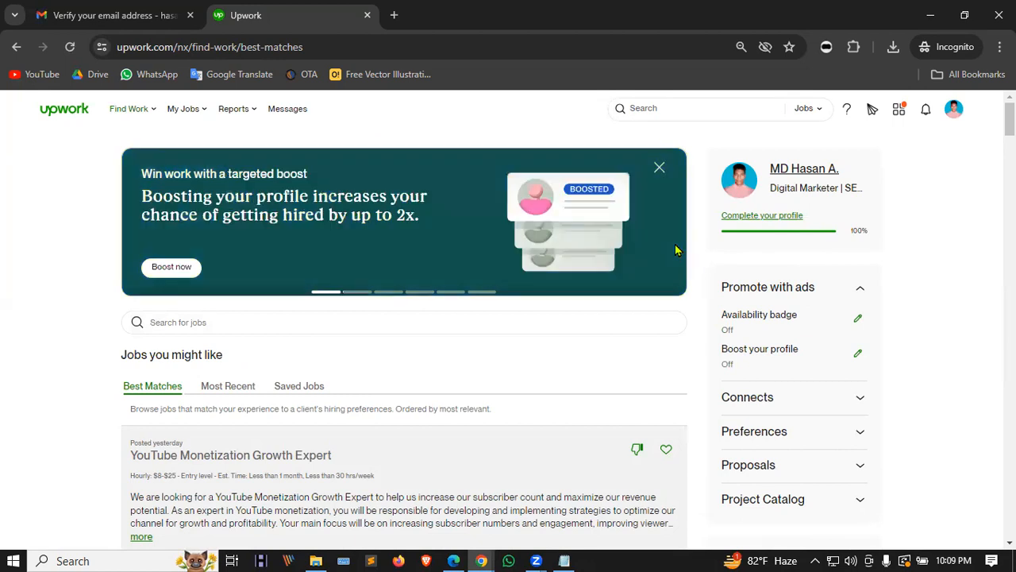
click(781, 223)
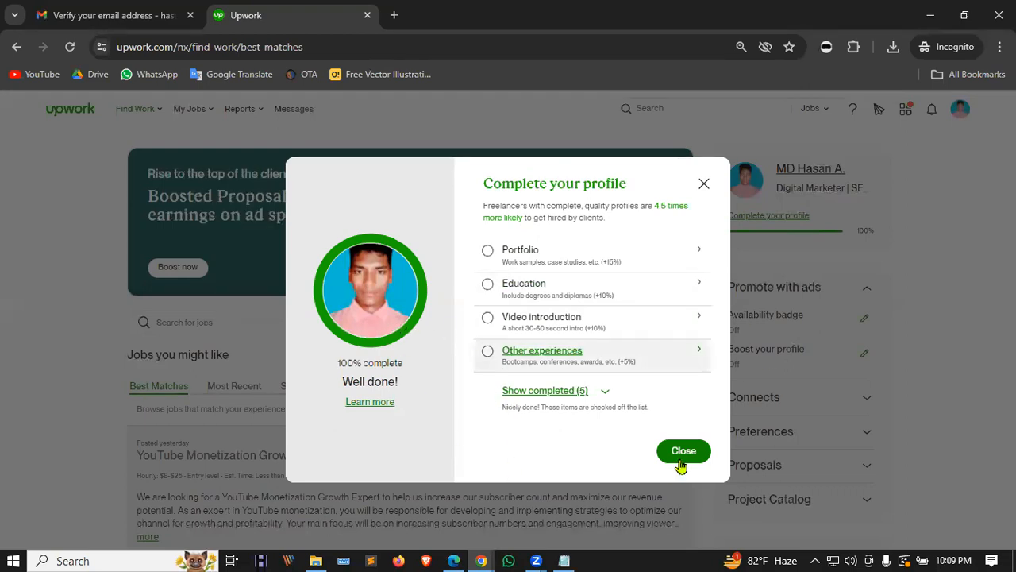
Step: Close the profile-completion checklist and raise the speaker volume to 86
click(704, 186)
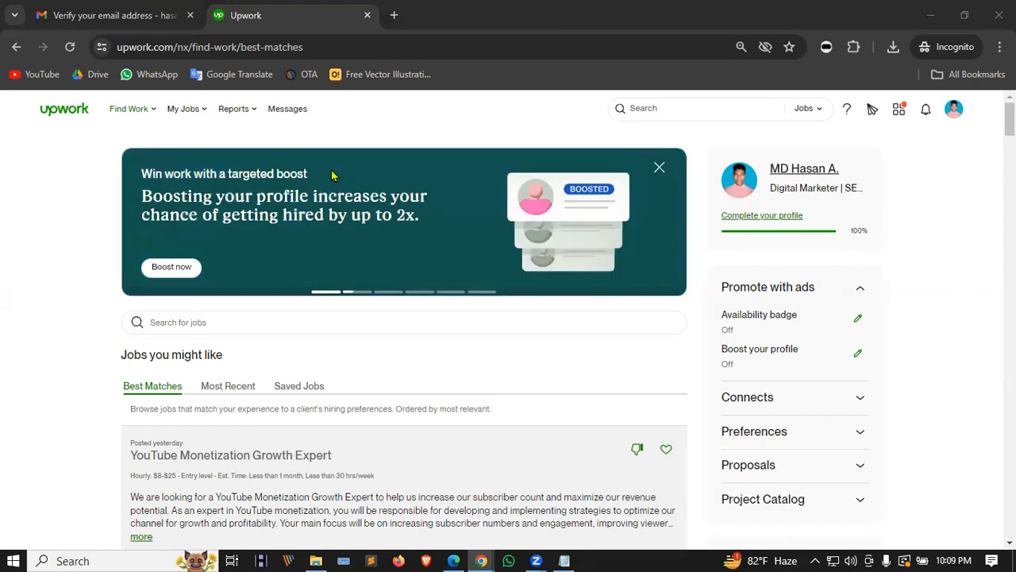
click(851, 560)
scroll(855, 556, up, 2)
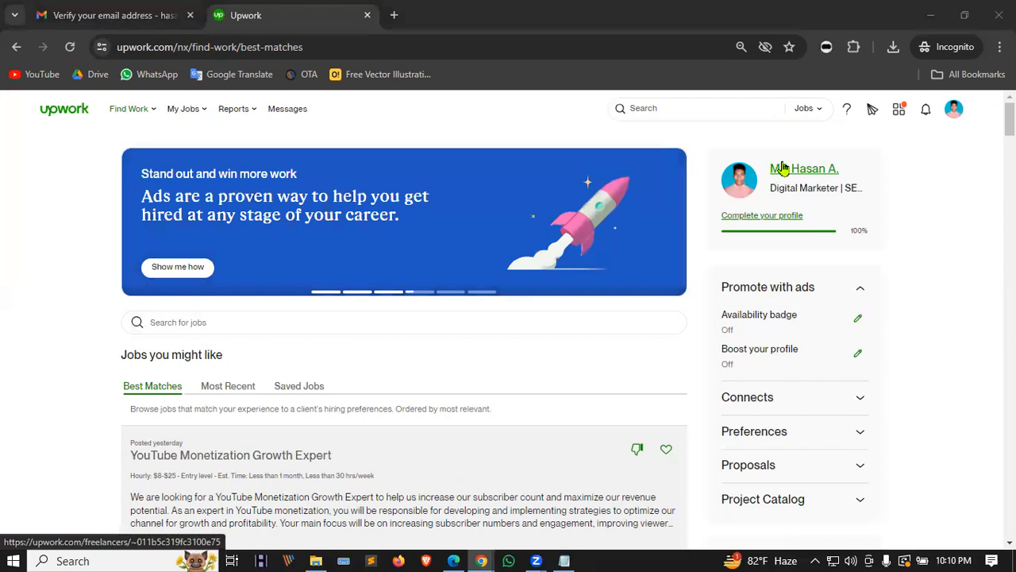
click(955, 561)
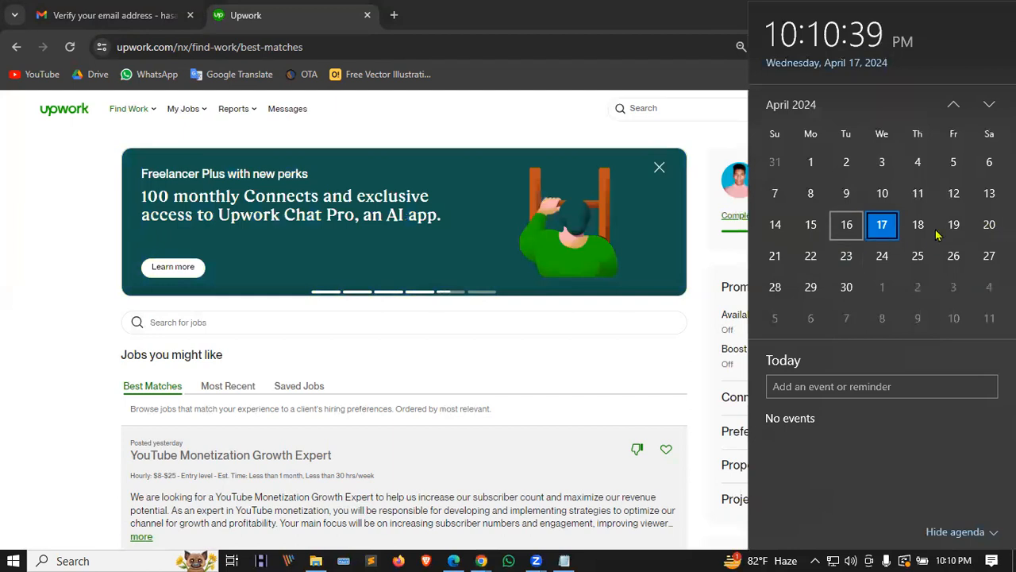
click(690, 143)
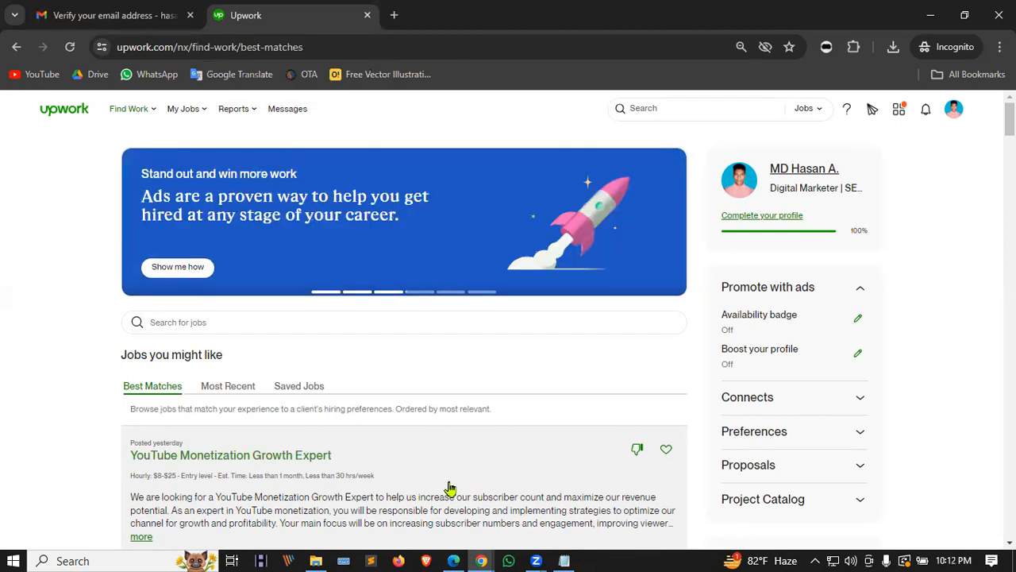
Step: Open a new browser tab and go to fiverr.com
click(481, 559)
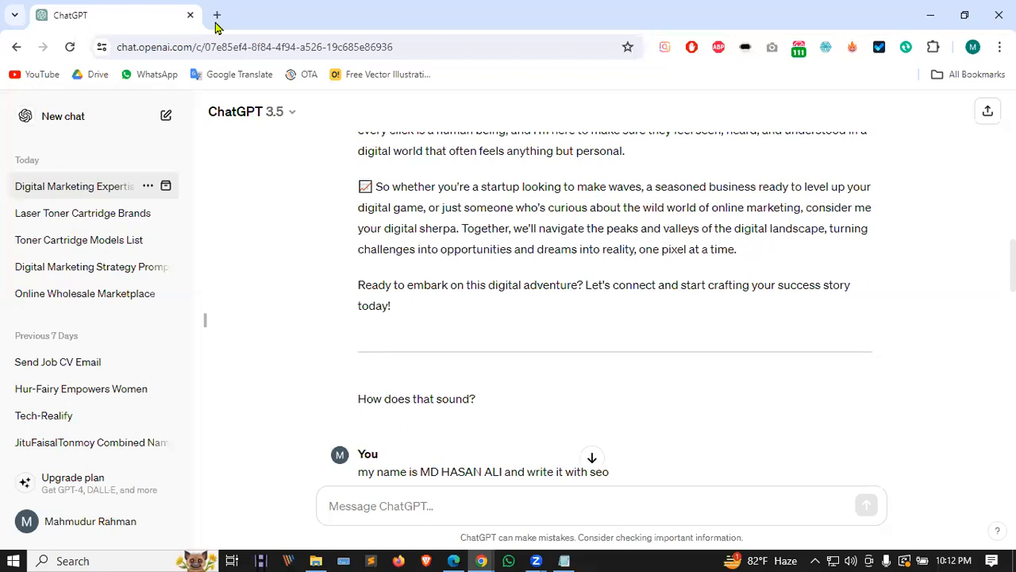
click(216, 17)
text(f)
key(Return)
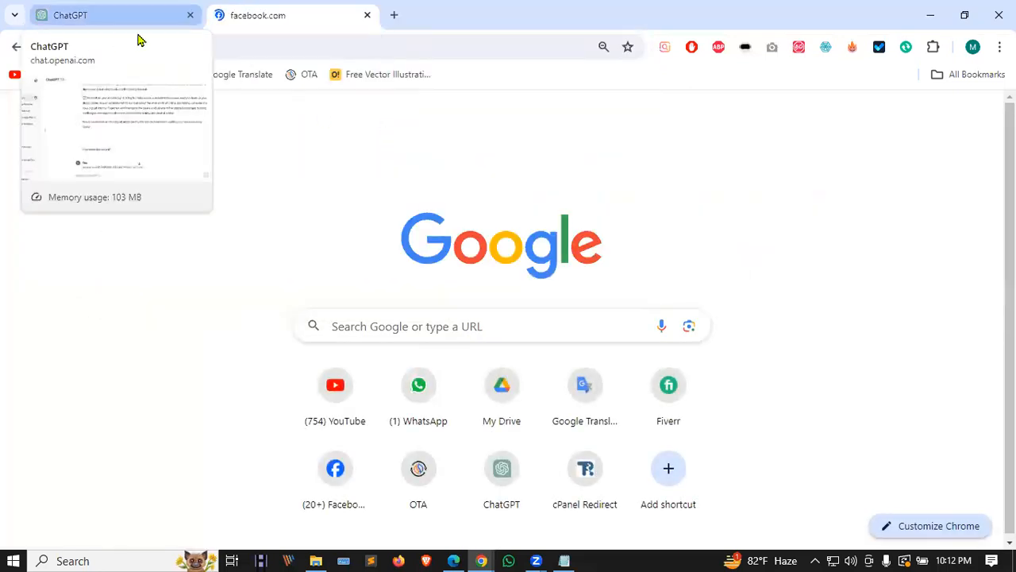
click(204, 45)
text(fiverr.com)
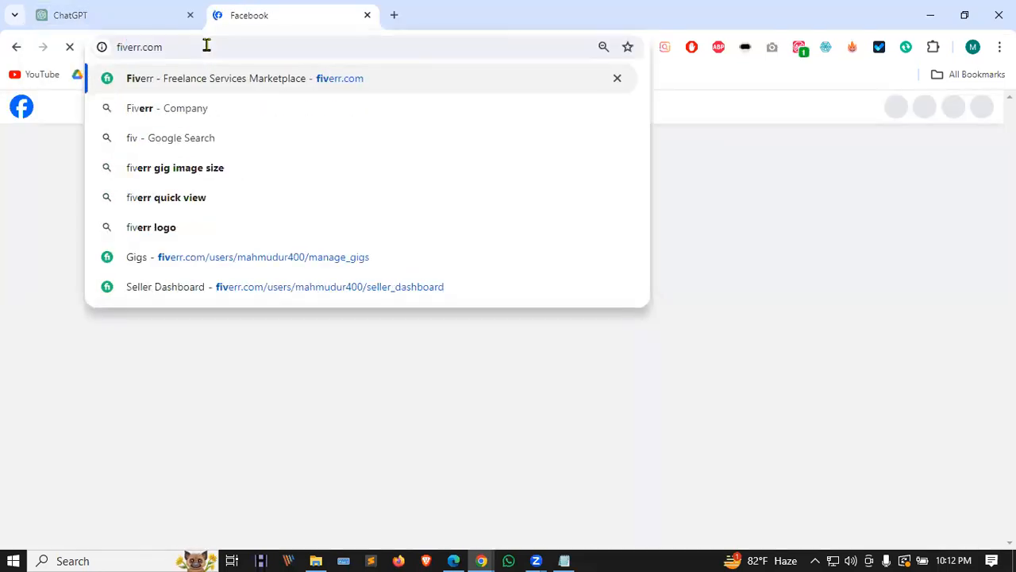
key(Return)
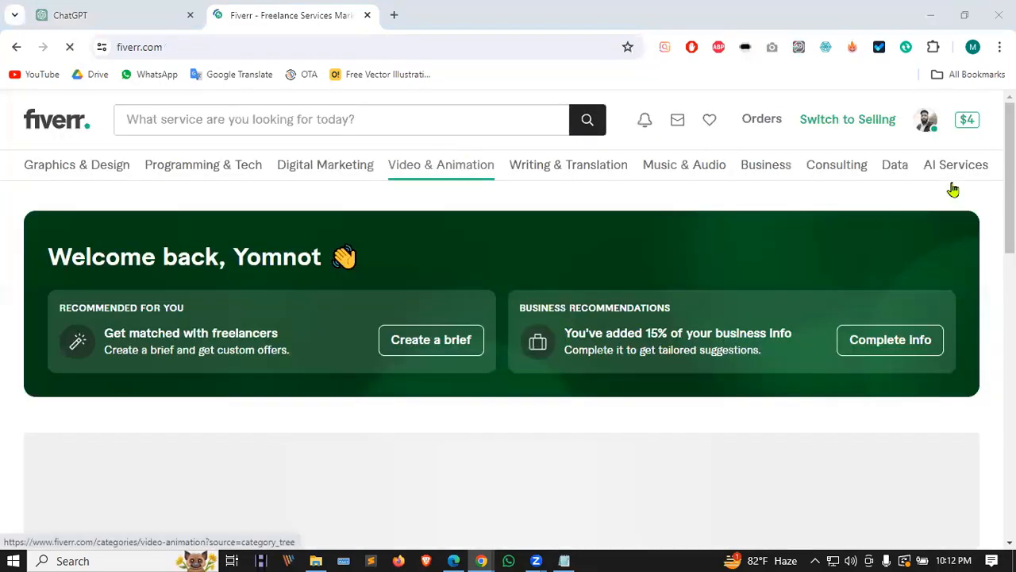
Step: Switch Fiverr to selling mode and open the Gigs page under My Business
click(848, 123)
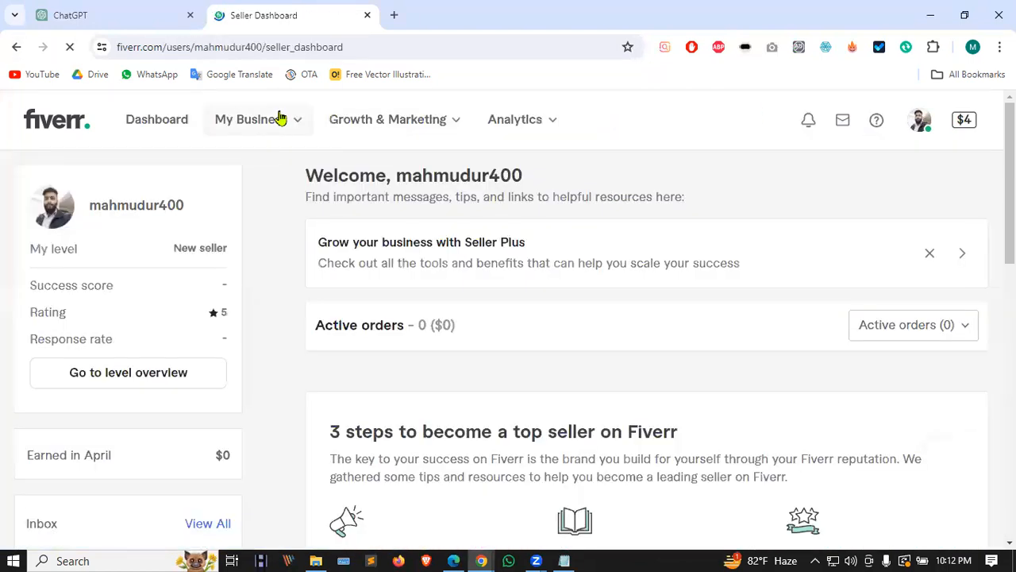
mouse_move(267, 141)
click(242, 204)
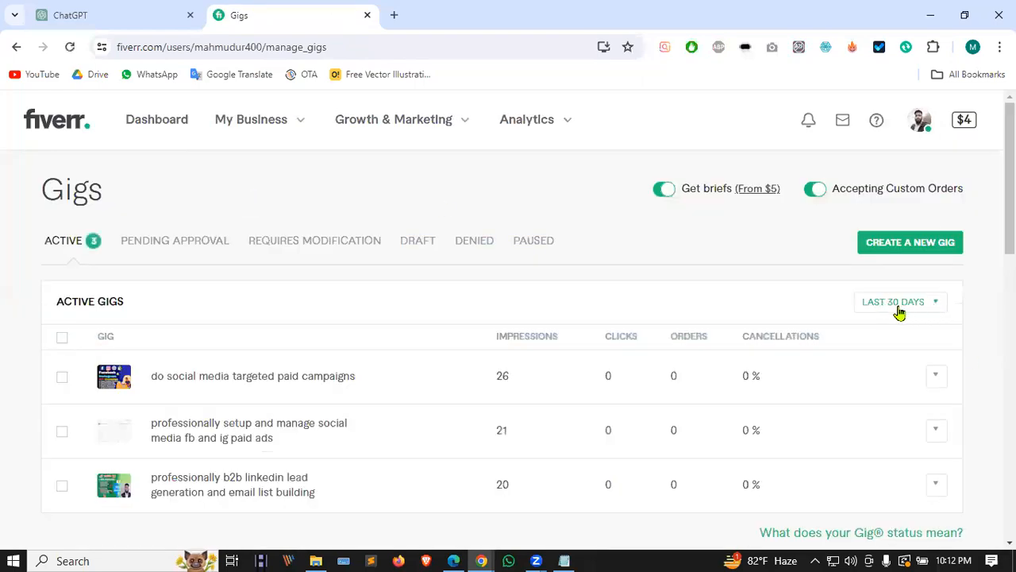
scroll(901, 309, down, 1)
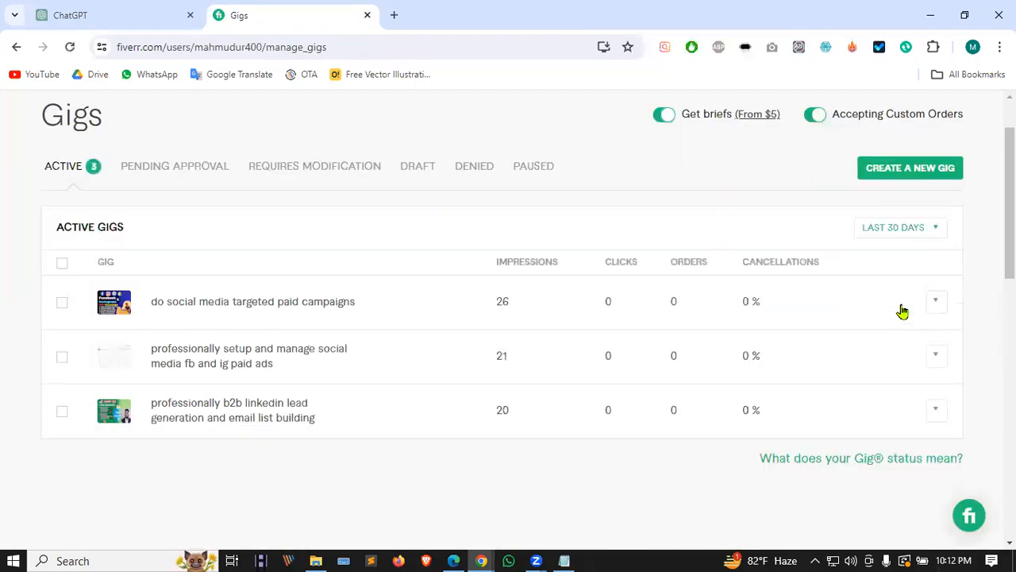
Step: Cycle through the stats periods, settling on Last 3 Months (impressions 131, 213, 141)
click(929, 229)
click(887, 232)
click(886, 235)
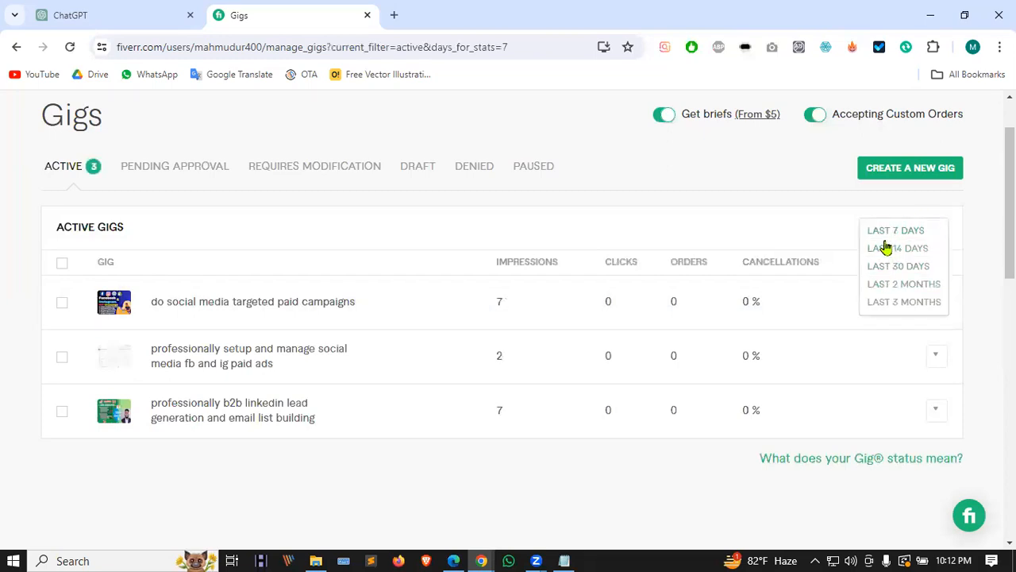
click(886, 247)
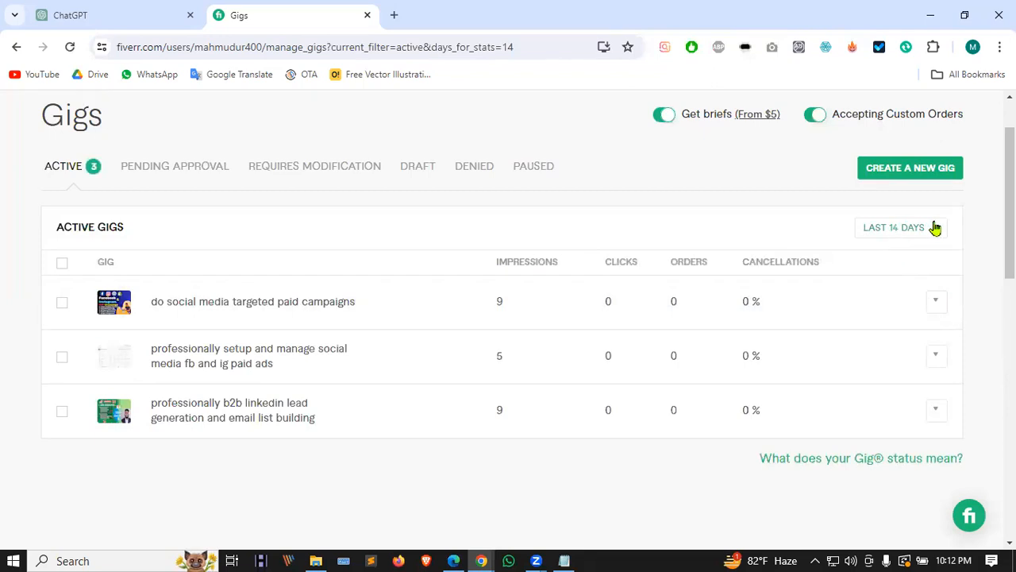
click(935, 229)
click(906, 268)
click(911, 230)
click(904, 287)
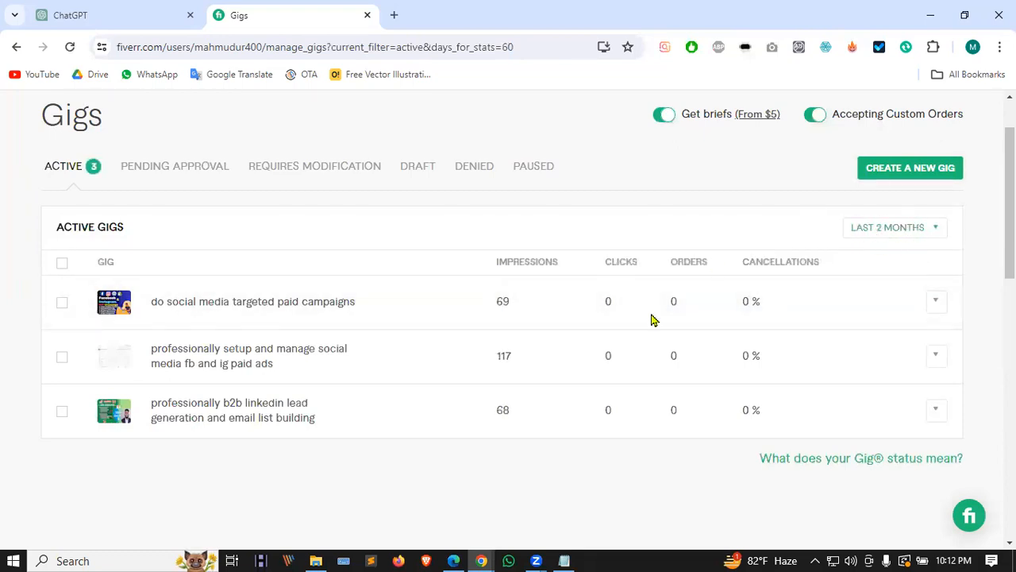
click(869, 230)
click(877, 230)
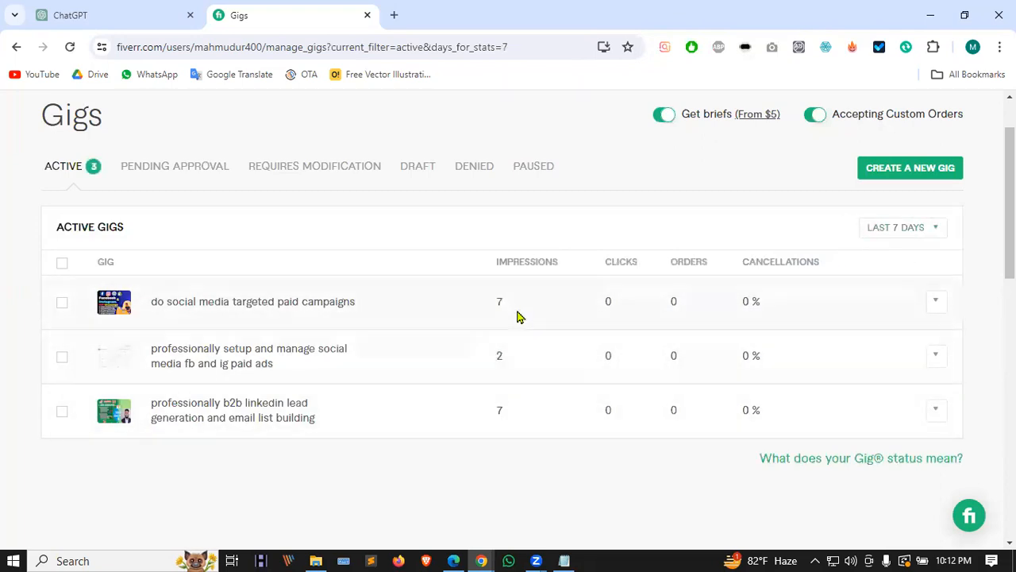
click(933, 231)
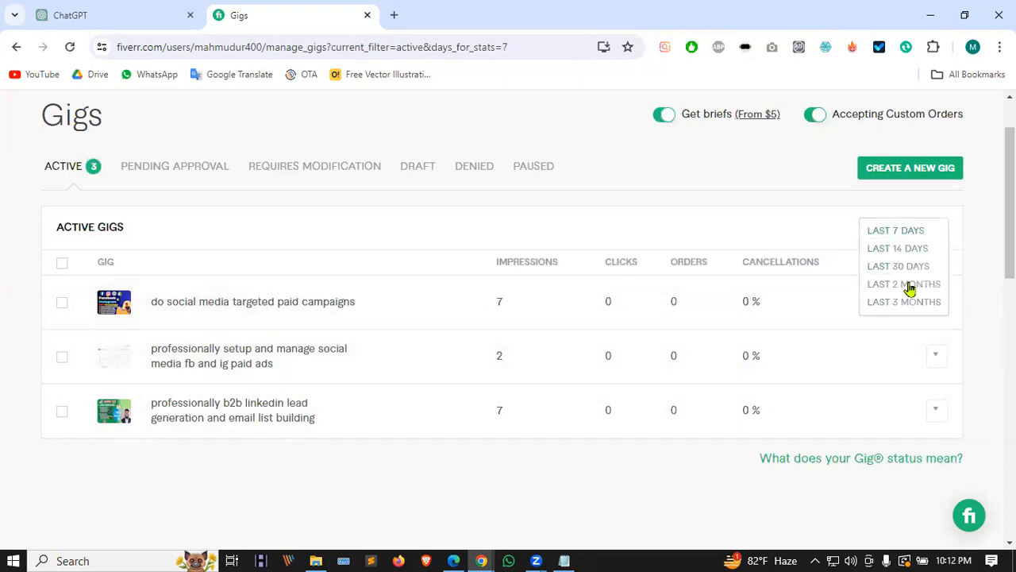
click(895, 305)
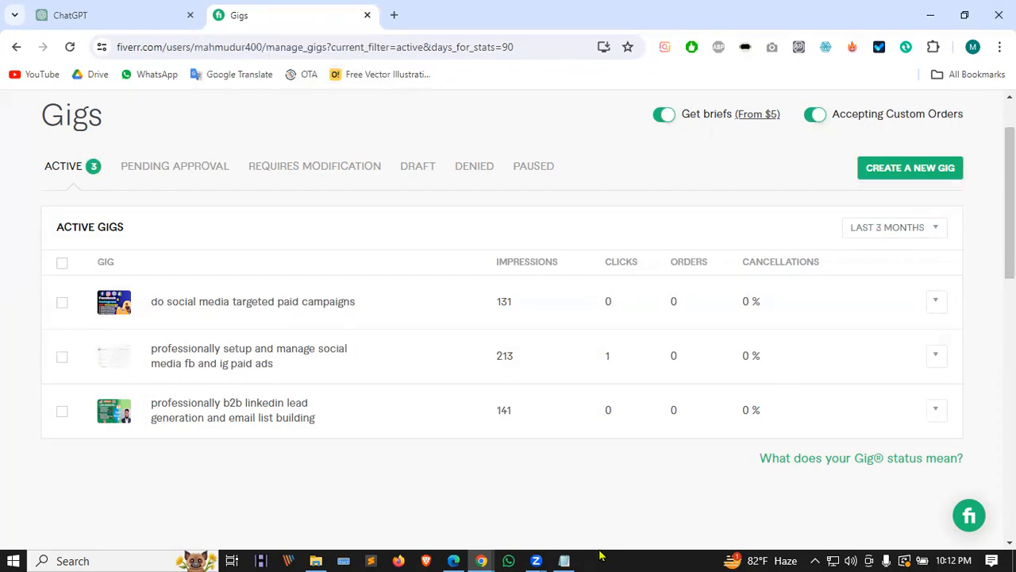
Step: Glance at the Facebook group window, then come back to the Fiverr Gigs page
click(460, 555)
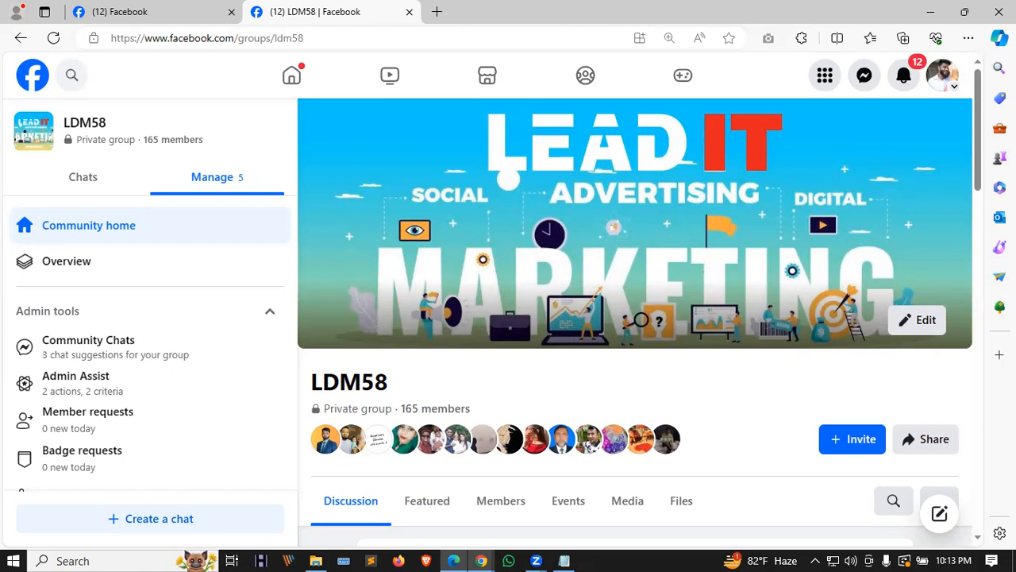
click(481, 561)
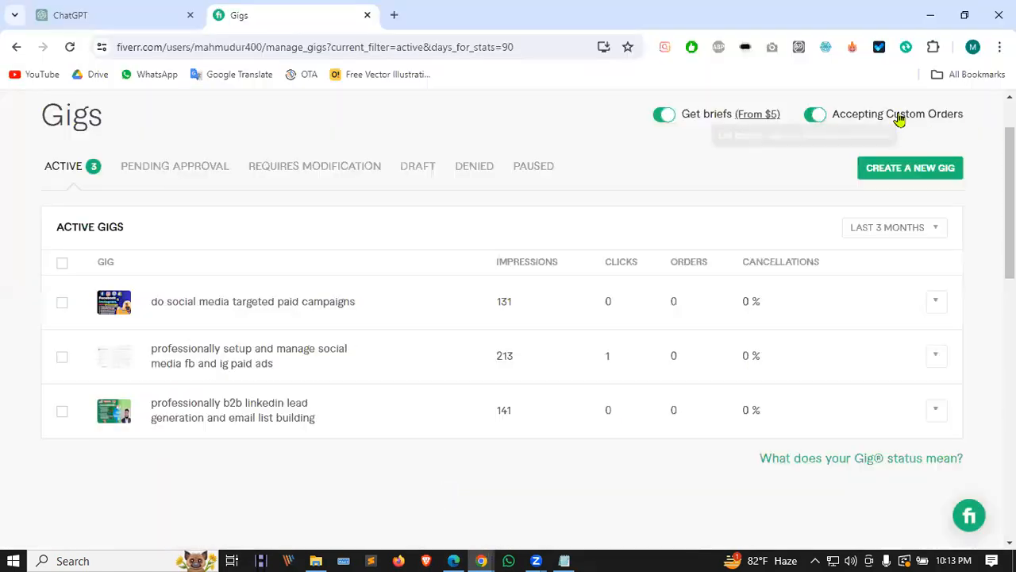
scroll(899, 119, up, 1)
Step: Switch Fiverr to buying mode and scroll to Most popular Gigs in Social Media Marketing
click(914, 123)
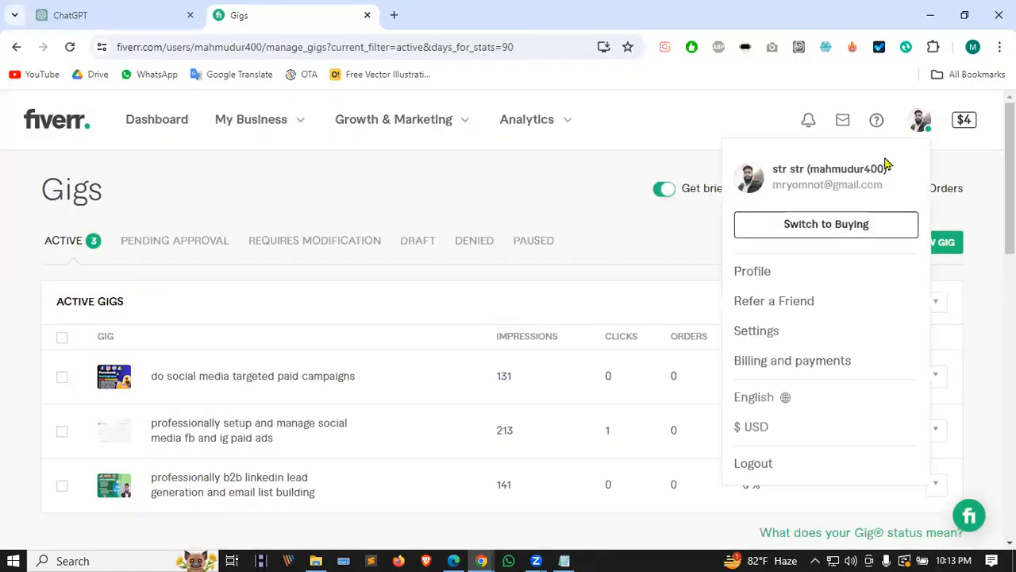
click(817, 227)
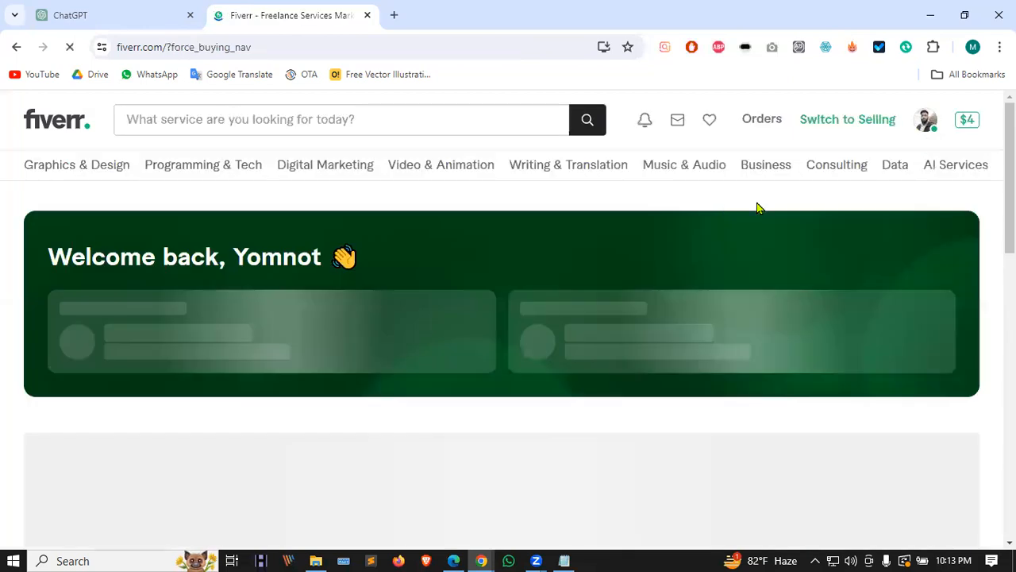
scroll(269, 264, down, 3)
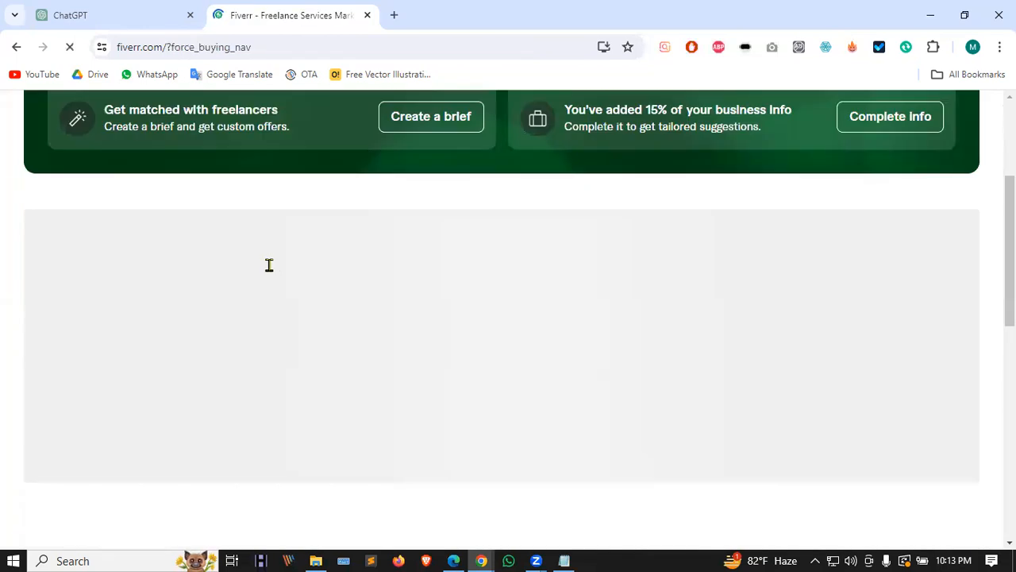
scroll(517, 338, down, 3)
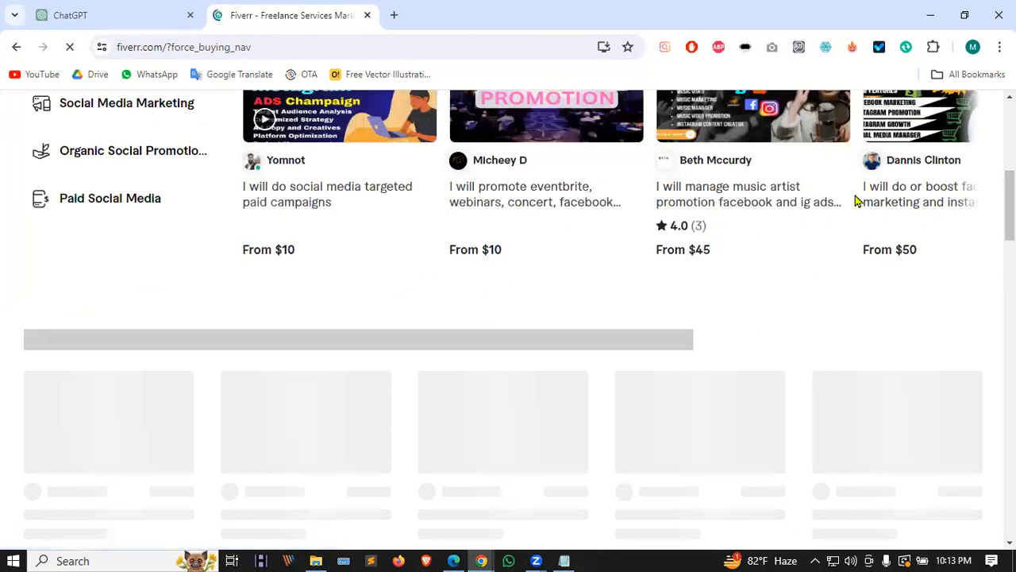
scroll(801, 261, down, 3)
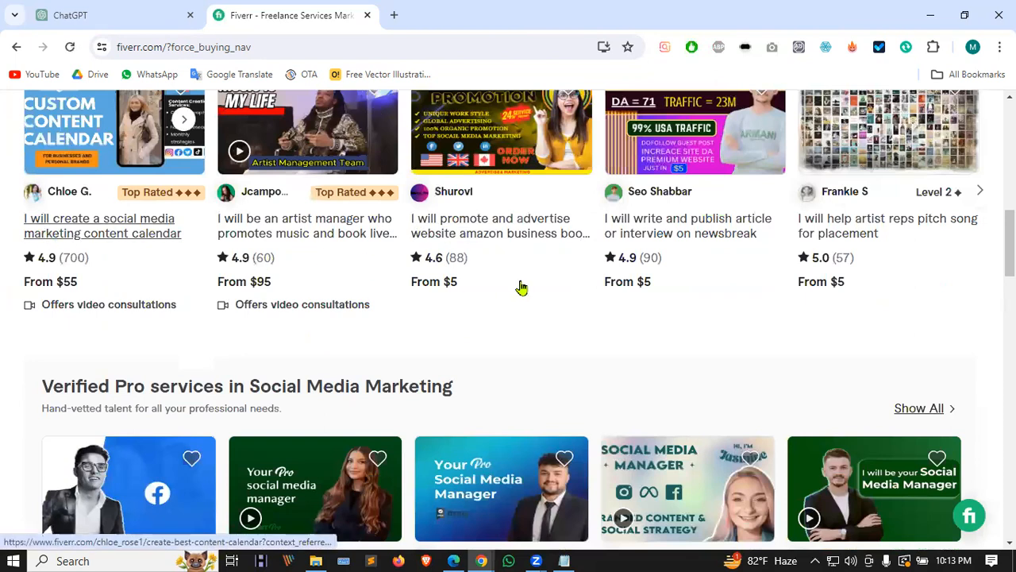
scroll(595, 281, down, 4)
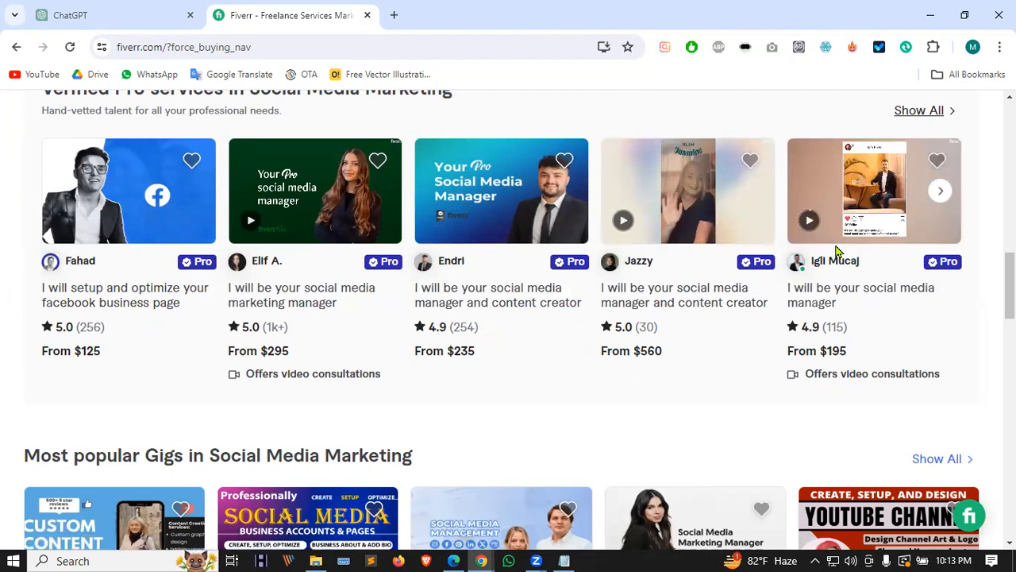
scroll(835, 251, down, 3)
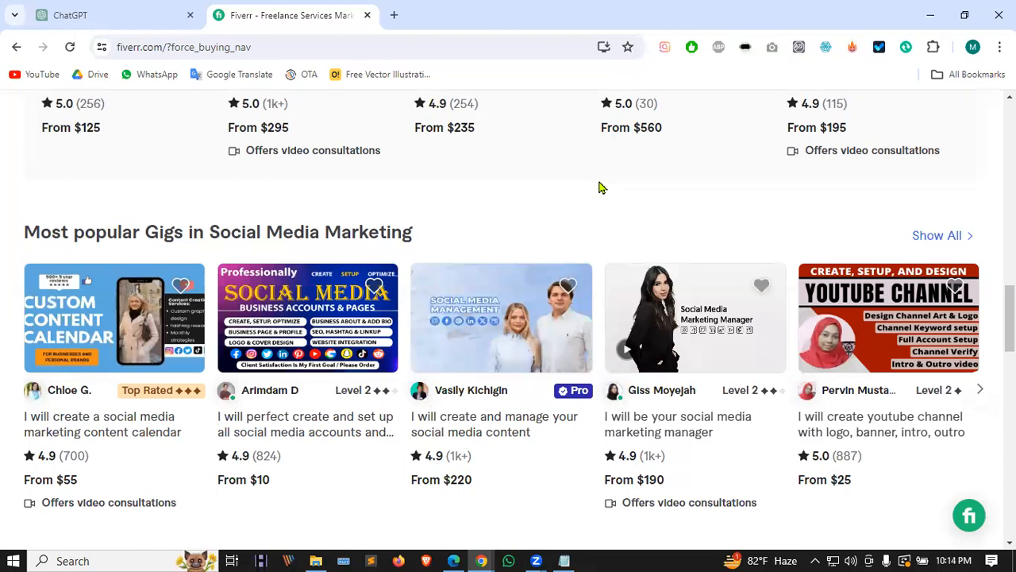
Step: Bring up the Facebook window and return to the LDM58 group page
right_click(683, 261)
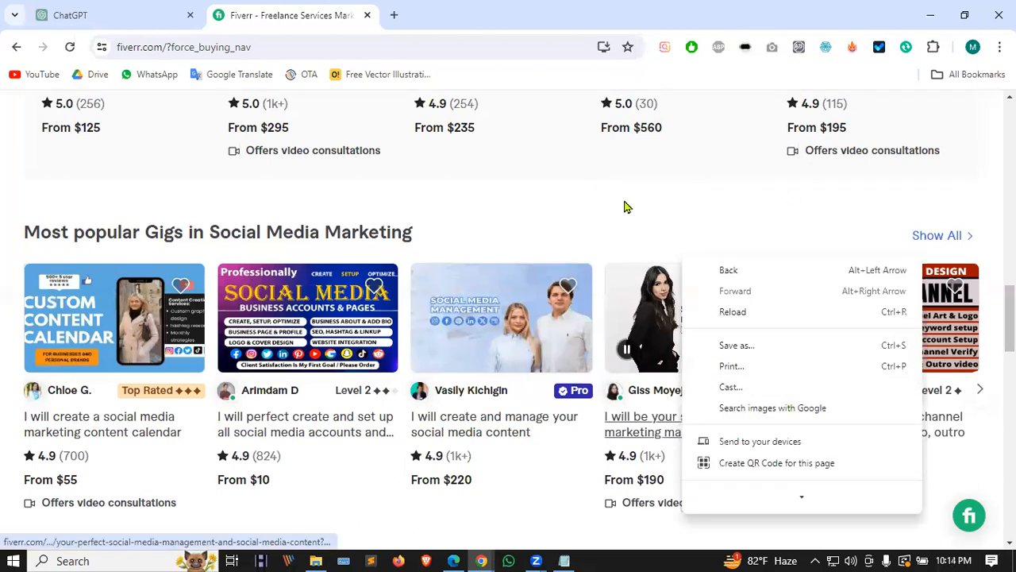
click(626, 203)
click(454, 560)
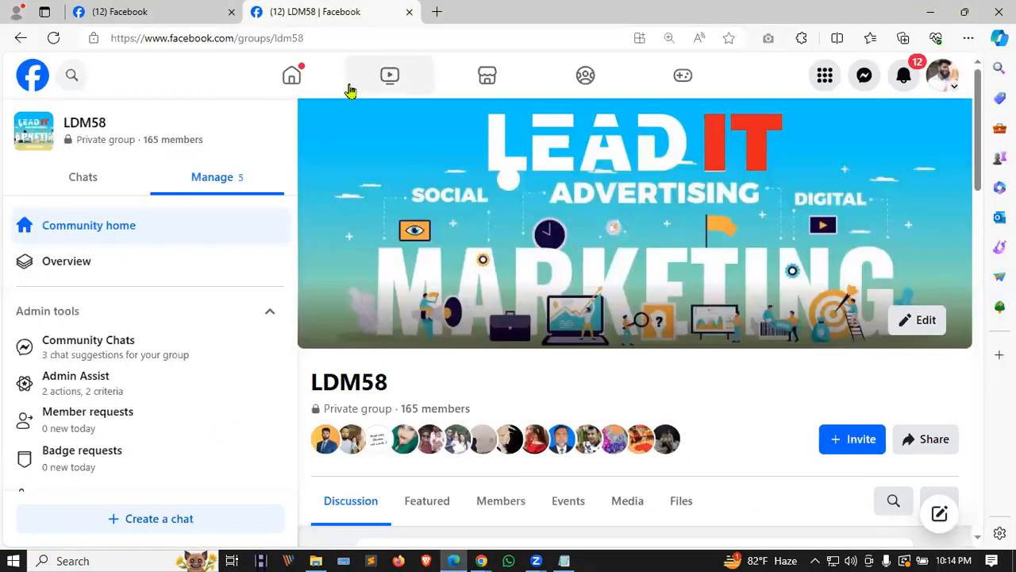
click(188, 8)
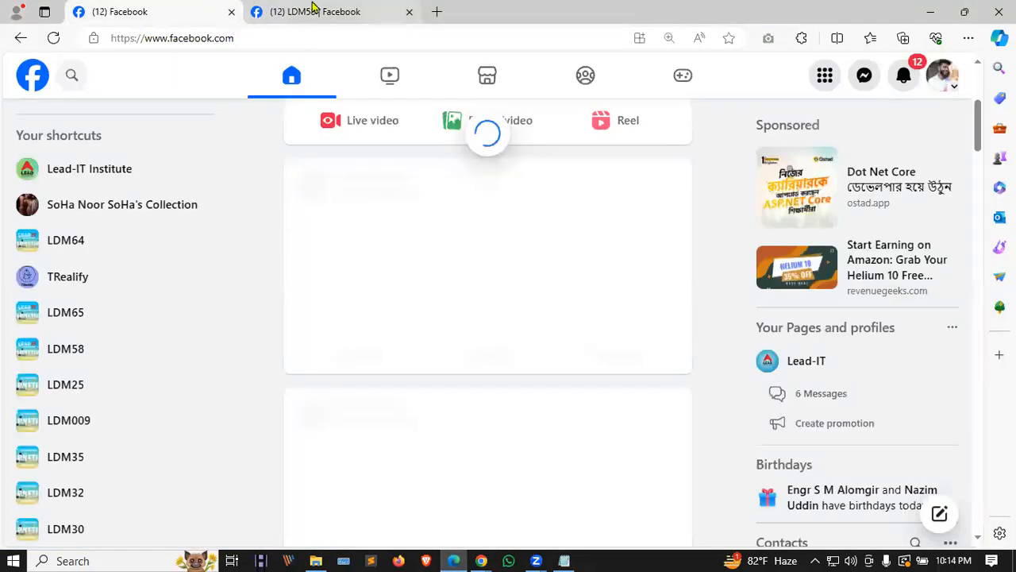
click(311, 8)
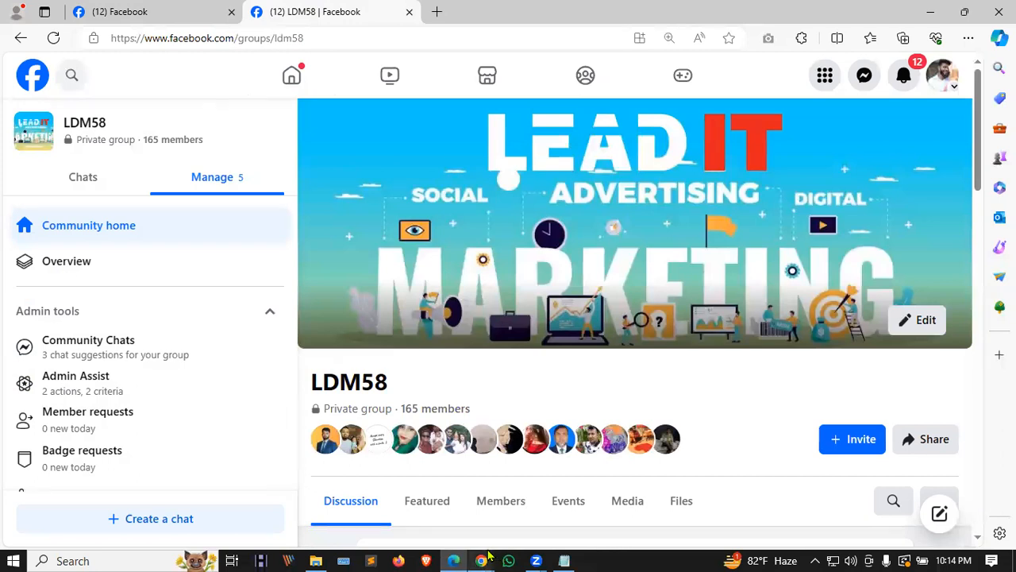
mouse_move(489, 556)
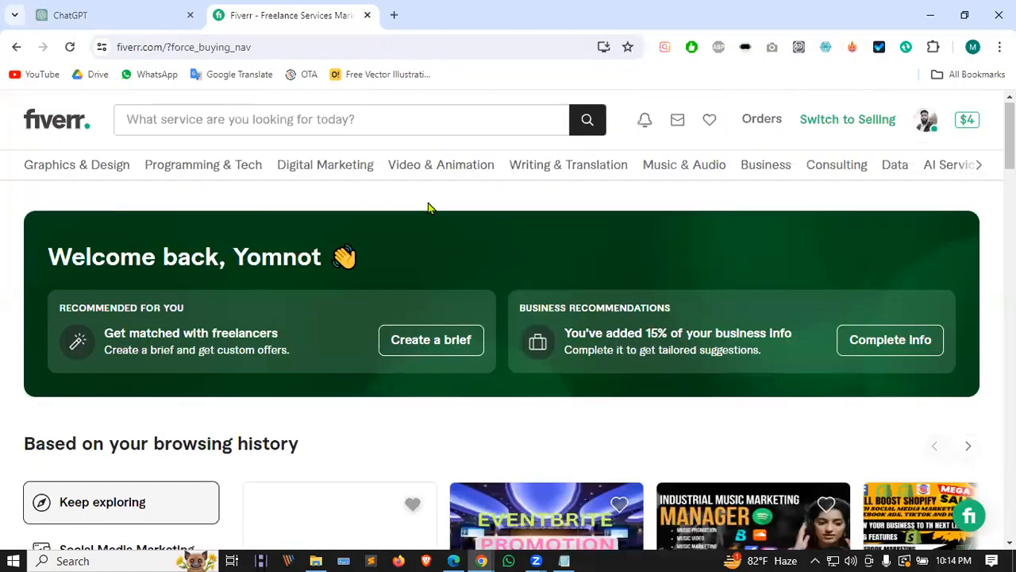
Step: In selling mode, copy the share link of the b2b LinkedIn lead generation gig
click(844, 127)
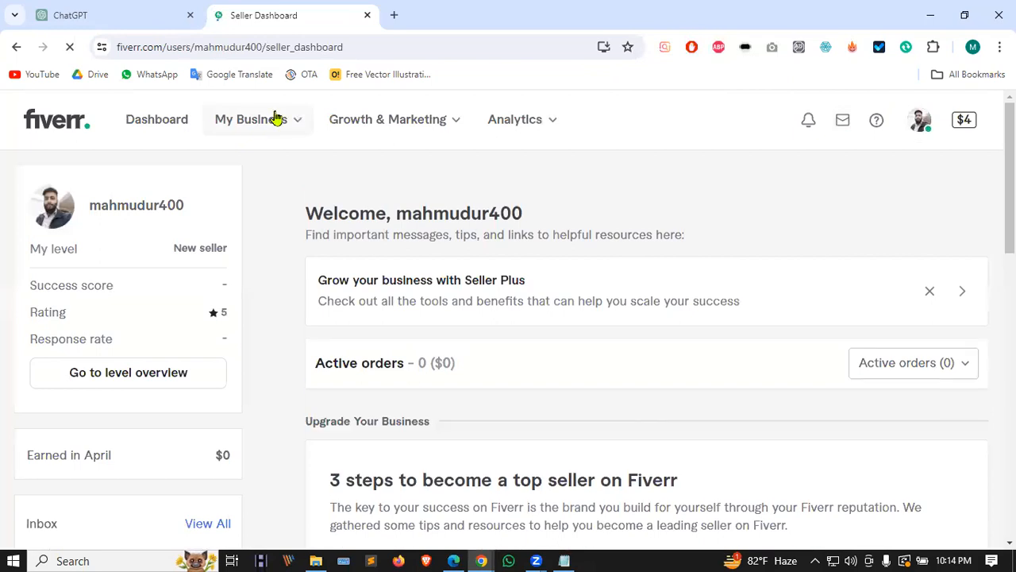
click(277, 119)
click(223, 200)
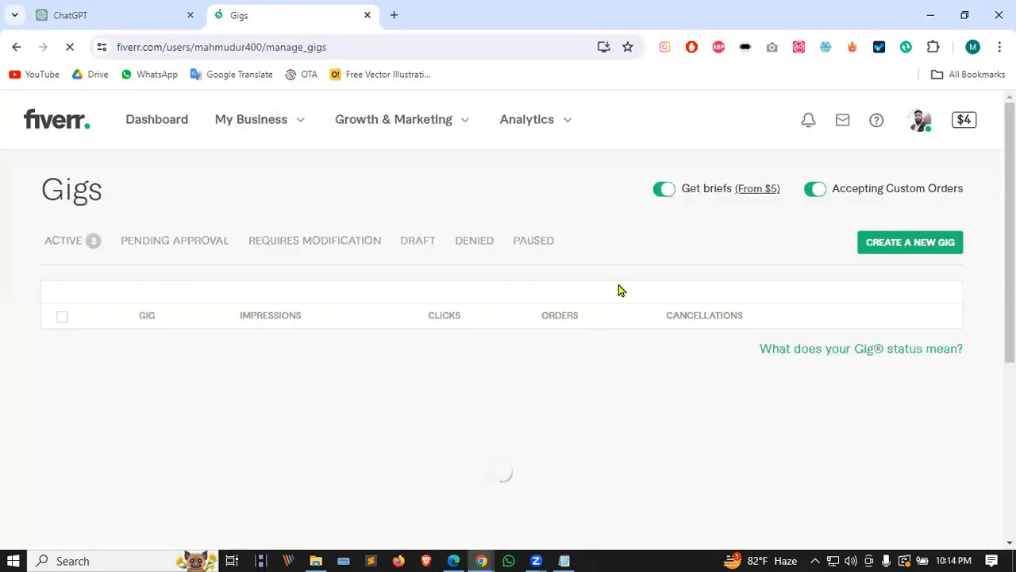
scroll(651, 259, down, 2)
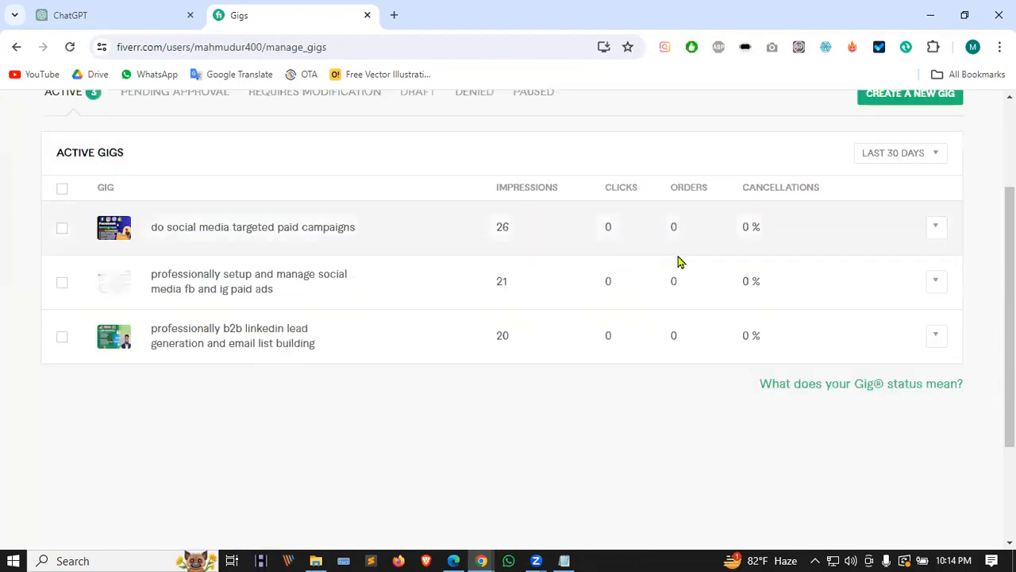
click(936, 337)
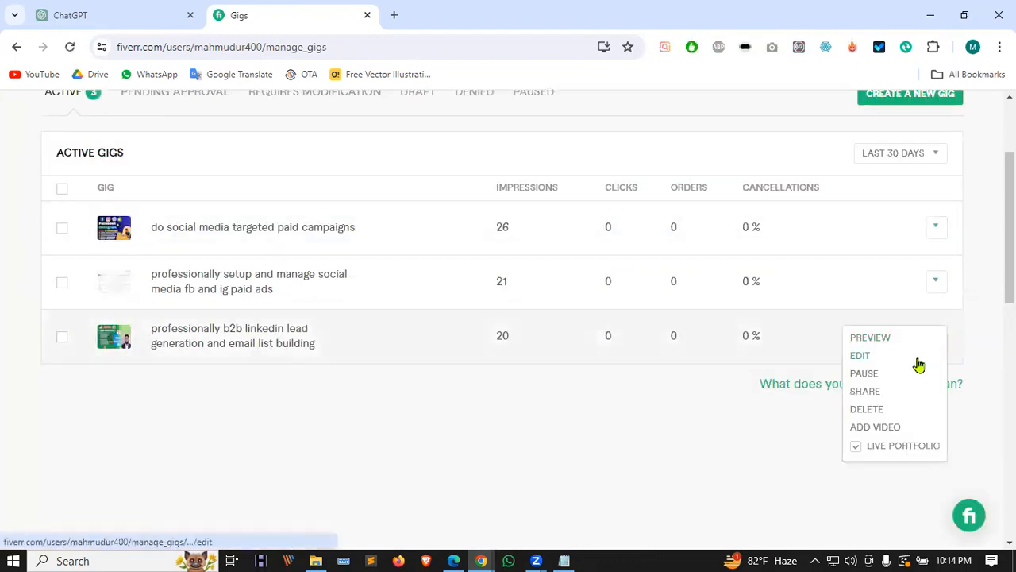
click(871, 389)
click(639, 355)
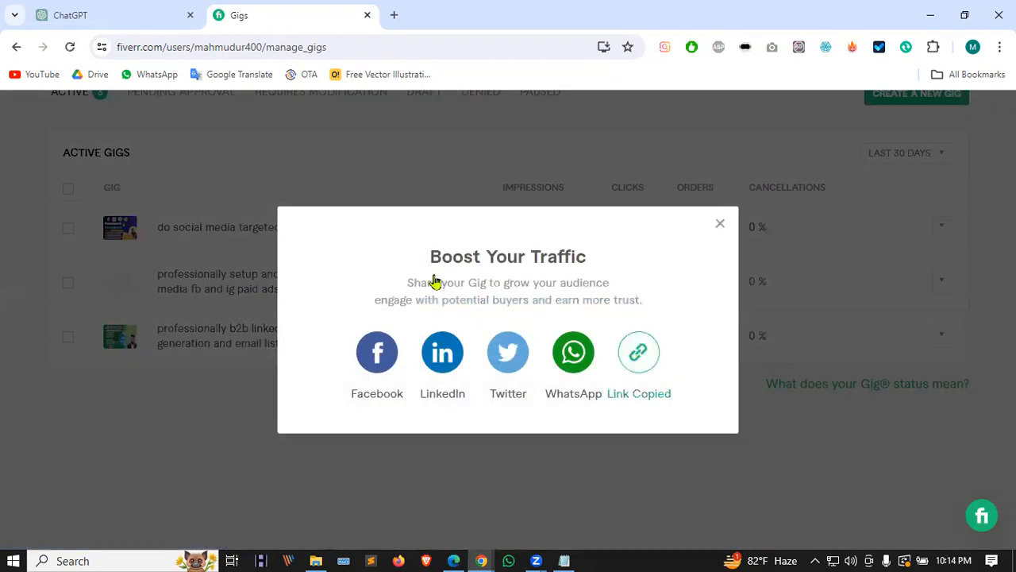
Step: Paste the LinkedIn gig link into a new comment on the class-link post
key(alt+Tab)
scroll(437, 281, down, 5)
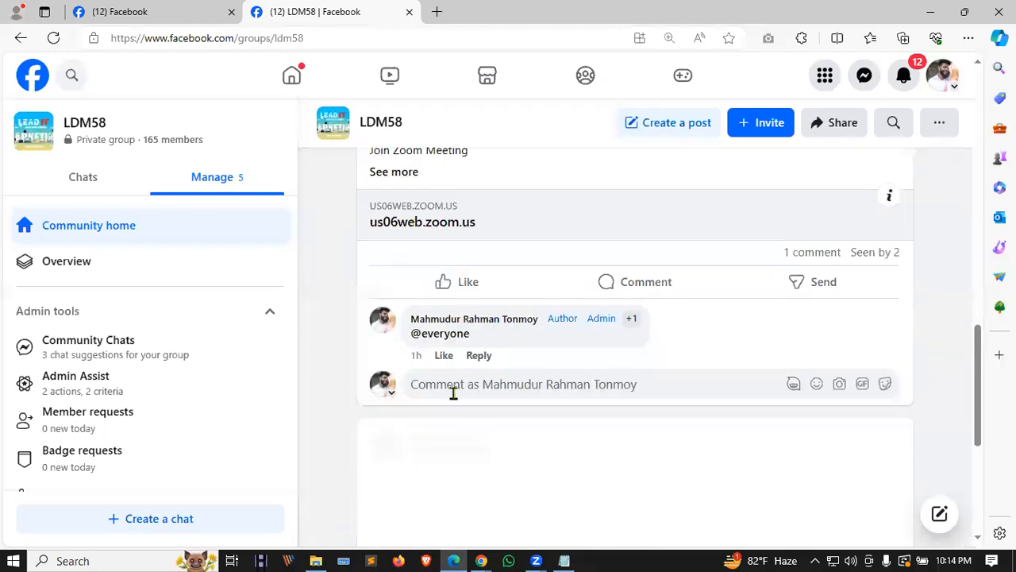
scroll(468, 285, up, 5)
scroll(556, 302, down, 2)
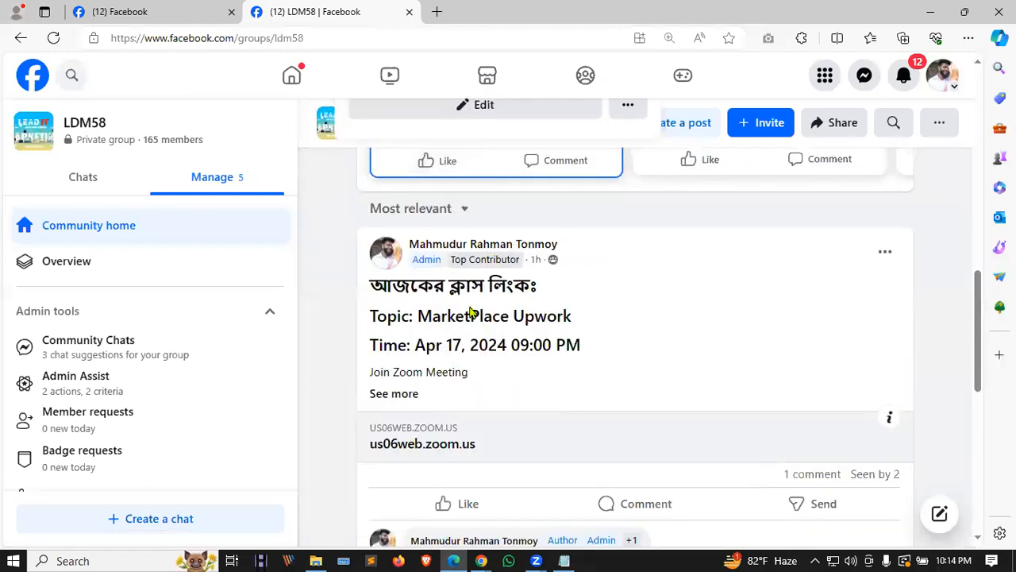
scroll(613, 281, down, 2)
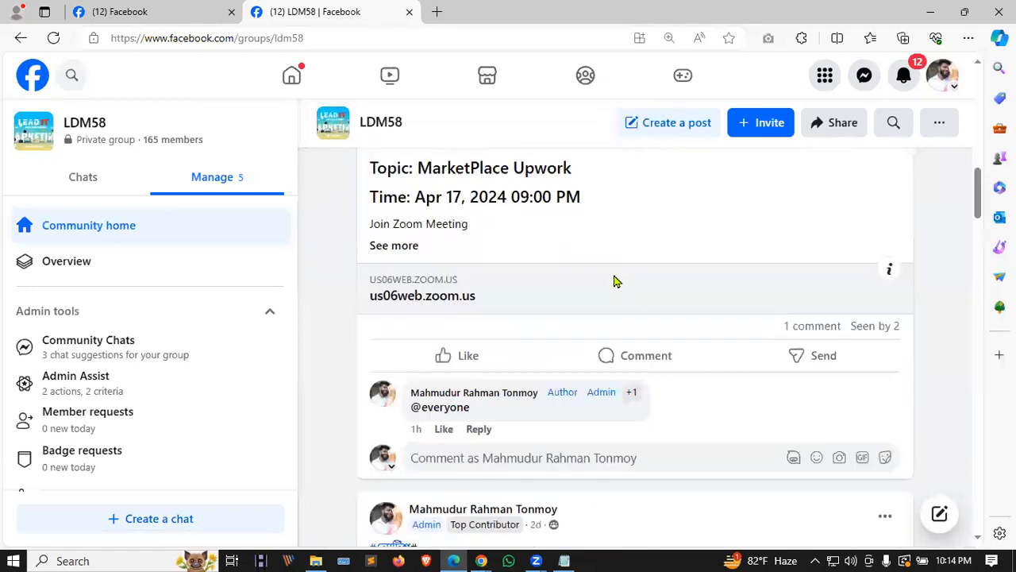
scroll(587, 296, down, 2)
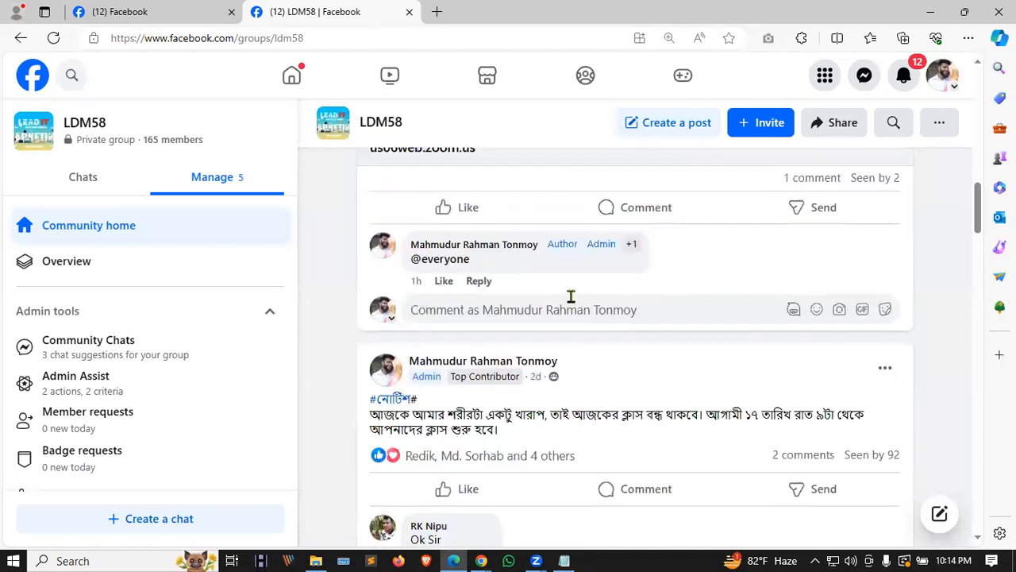
click(487, 318)
key(ctrl+v)
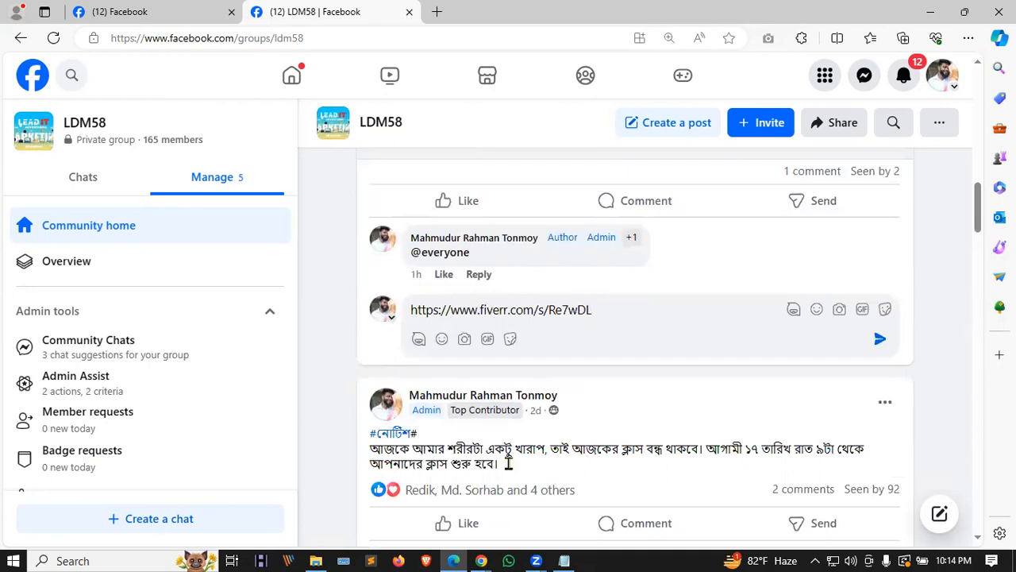
Step: Copy the fb and ig ads gig link, add it on a new line, and post
click(480, 558)
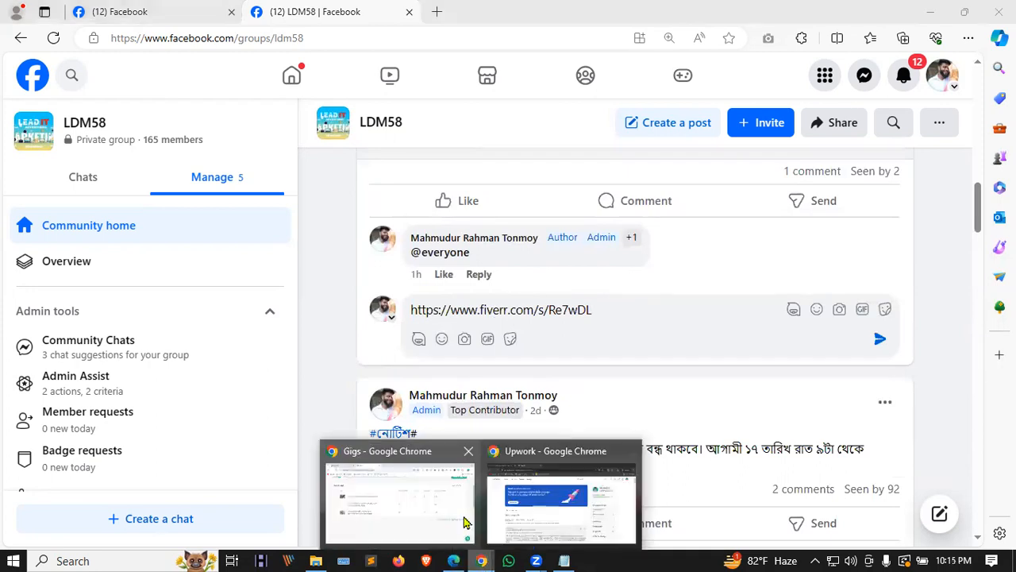
click(399, 497)
click(934, 282)
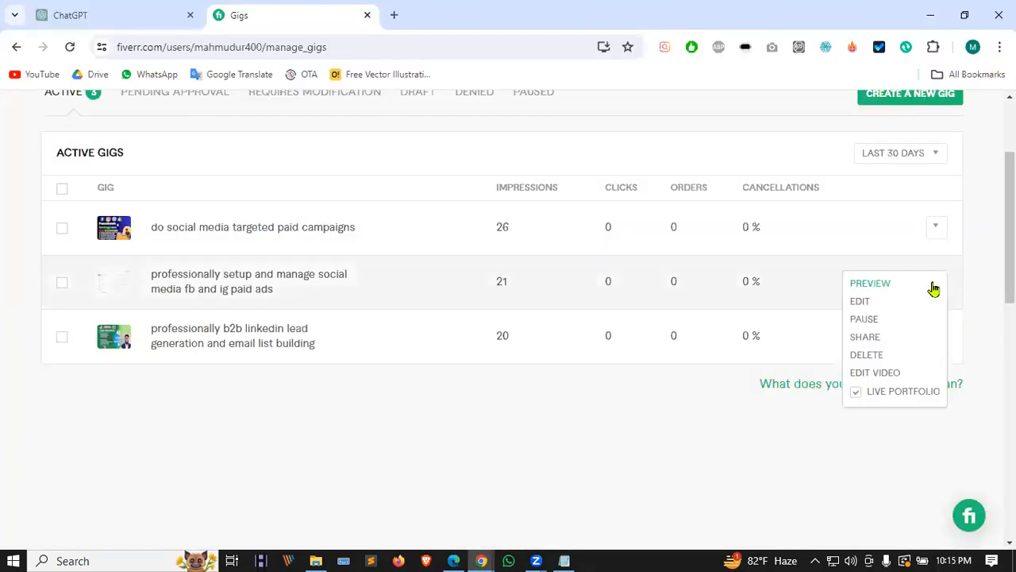
click(883, 344)
click(640, 352)
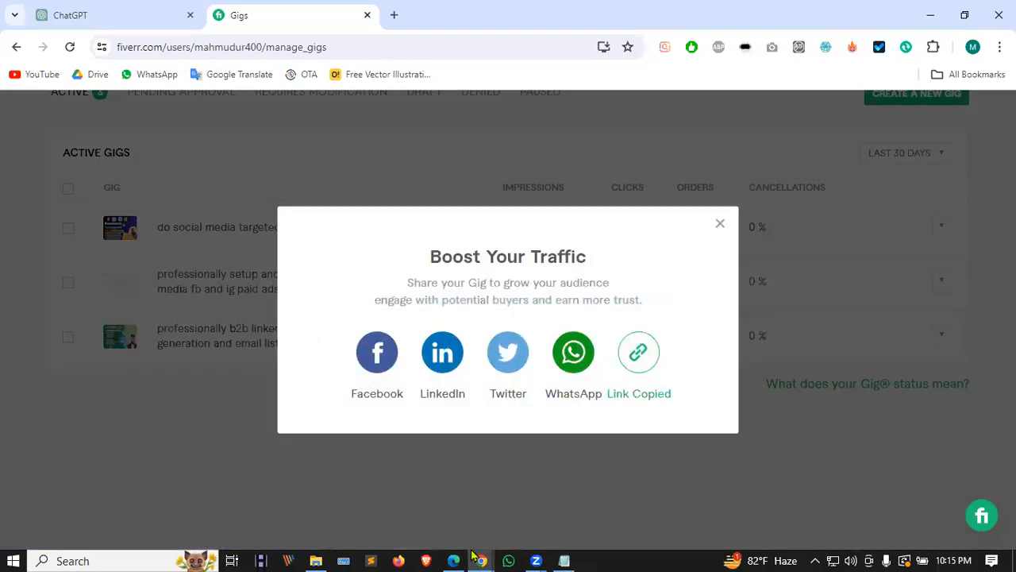
key(alt+Tab)
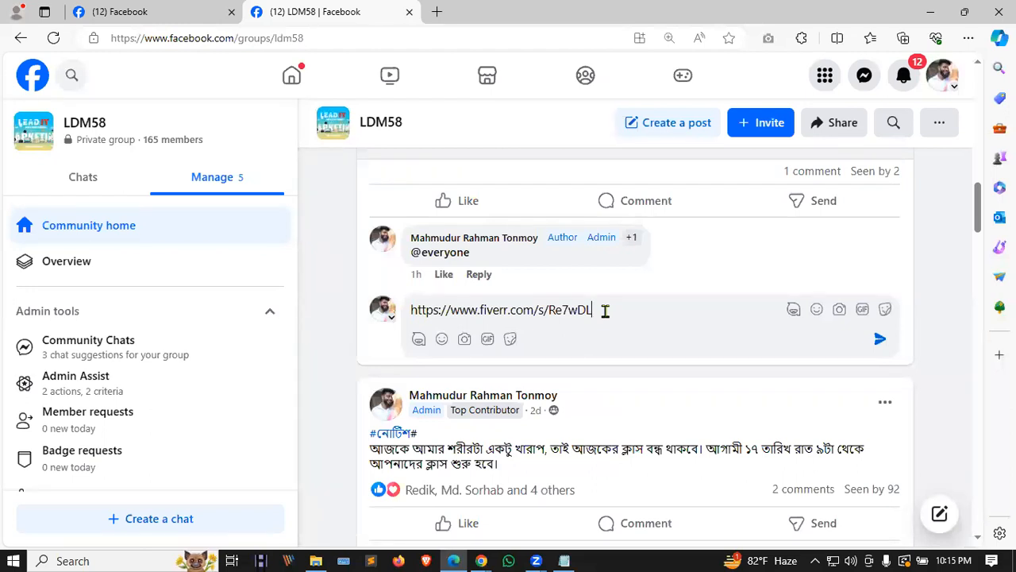
key(shift+Return)
key(ctrl+v)
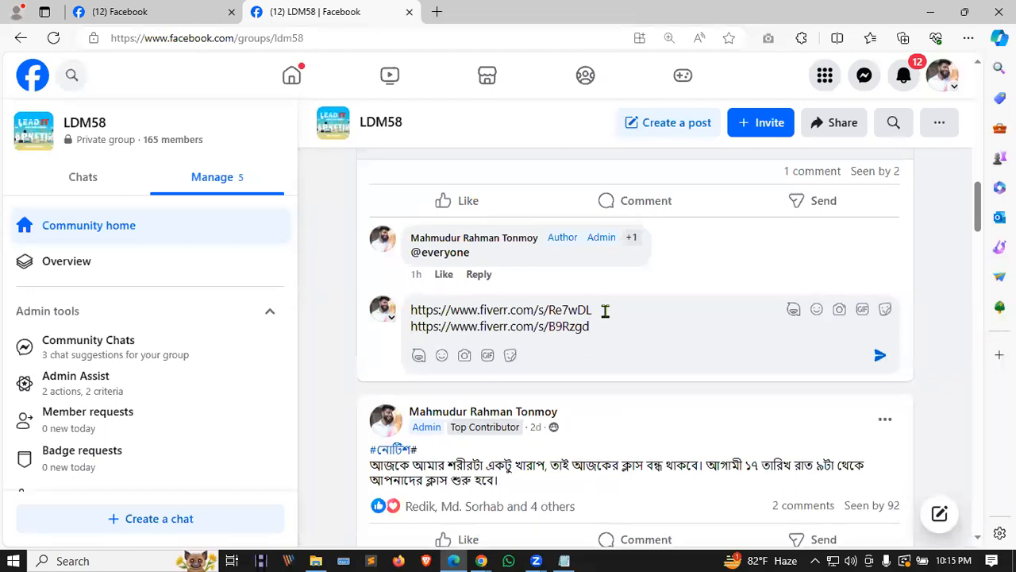
key(Return)
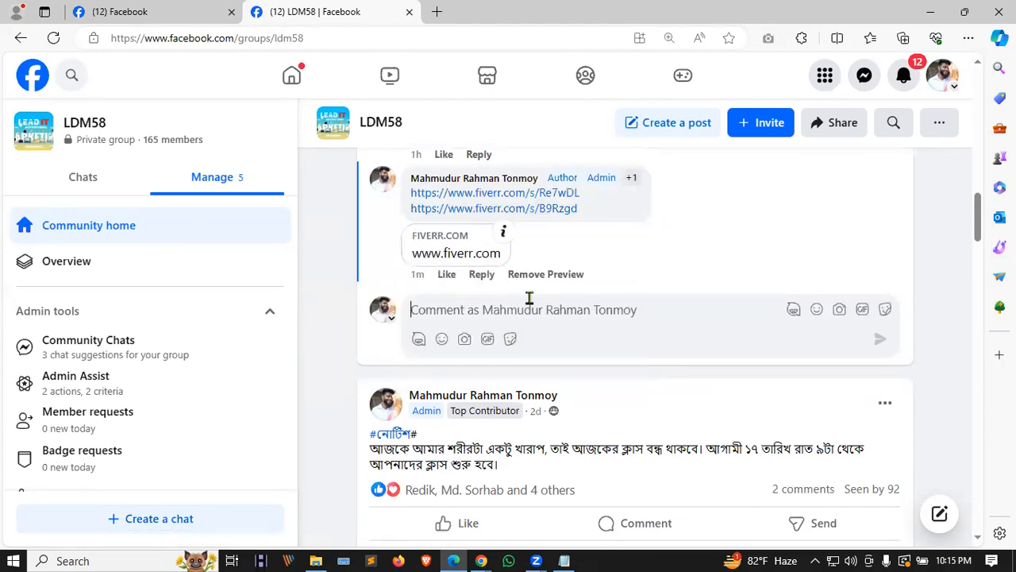
Step: Delete the posted two-link comment and start a fresh one
click(671, 197)
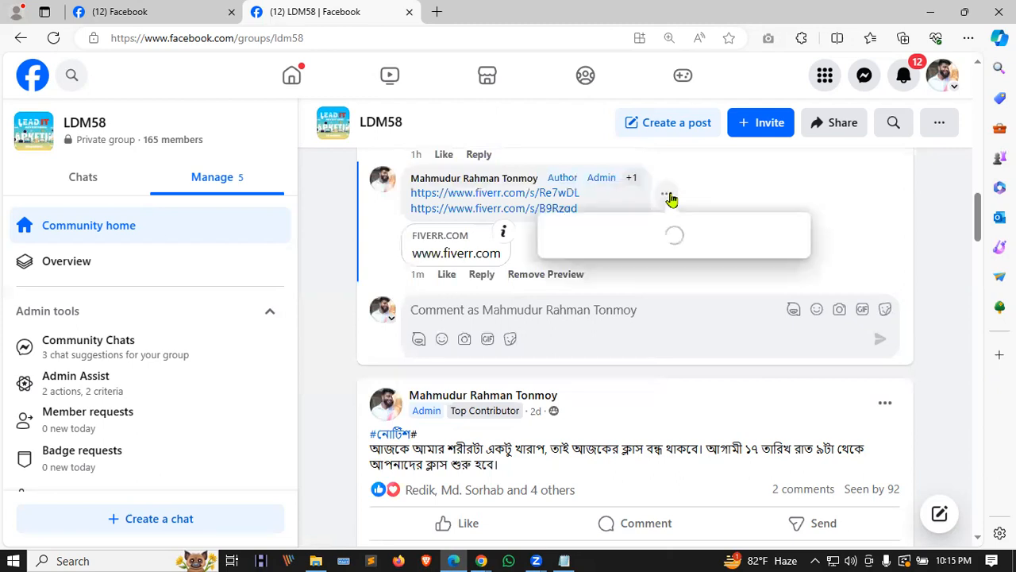
click(581, 262)
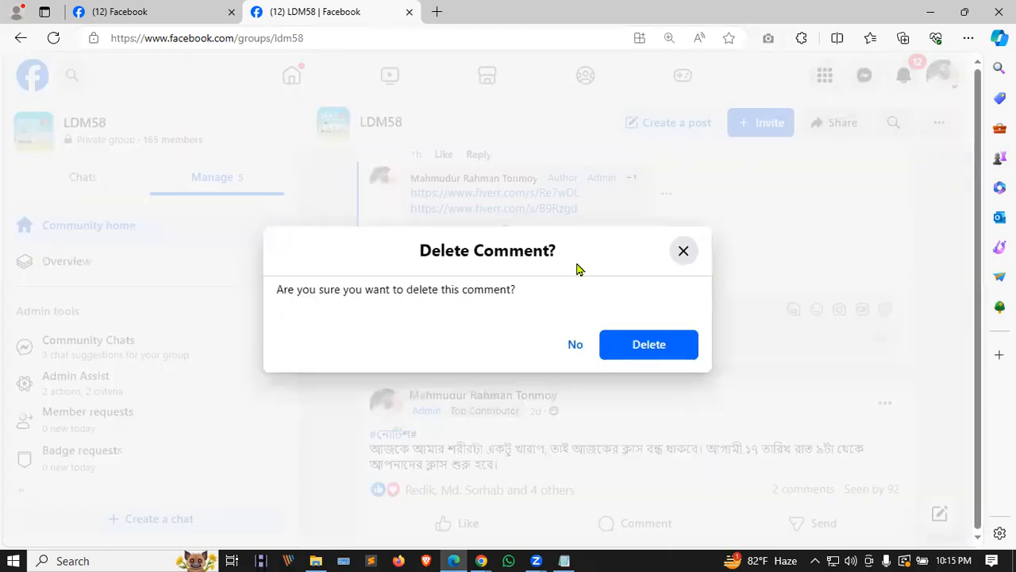
click(629, 347)
click(494, 190)
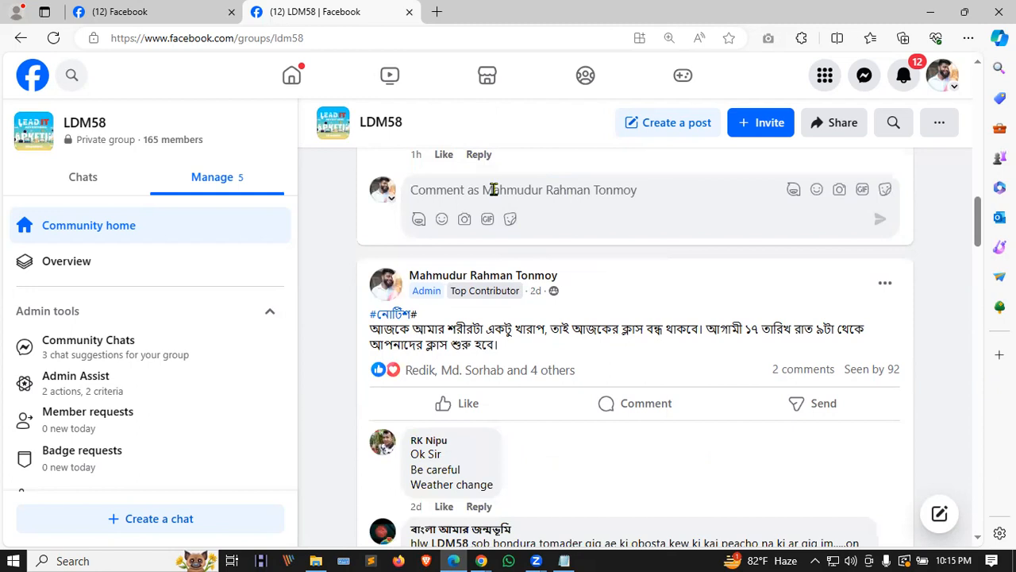
Step: Paste the first gig link, then add the social media campaigns gig link below it
key(ctrl+v)
click(481, 560)
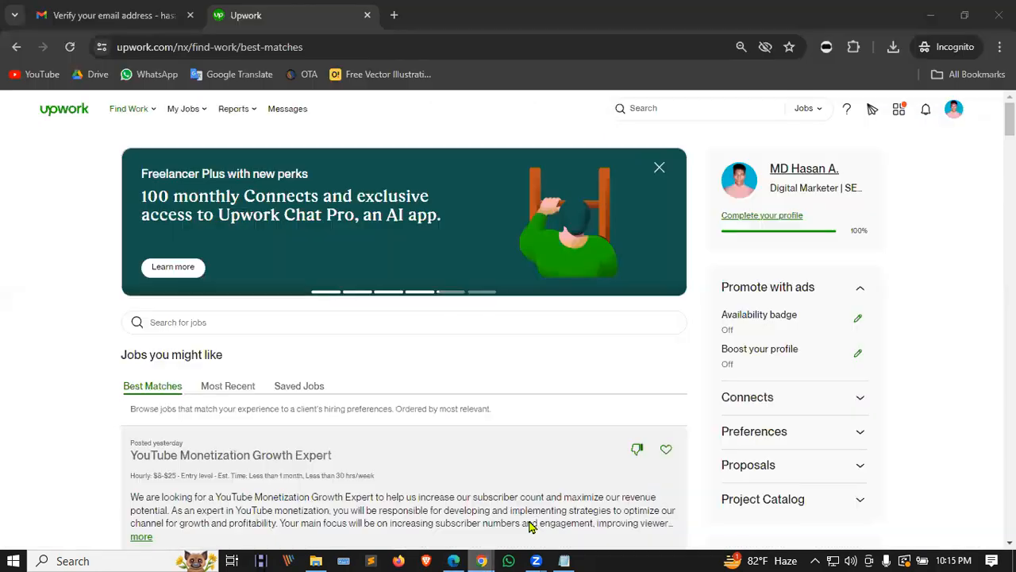
click(482, 561)
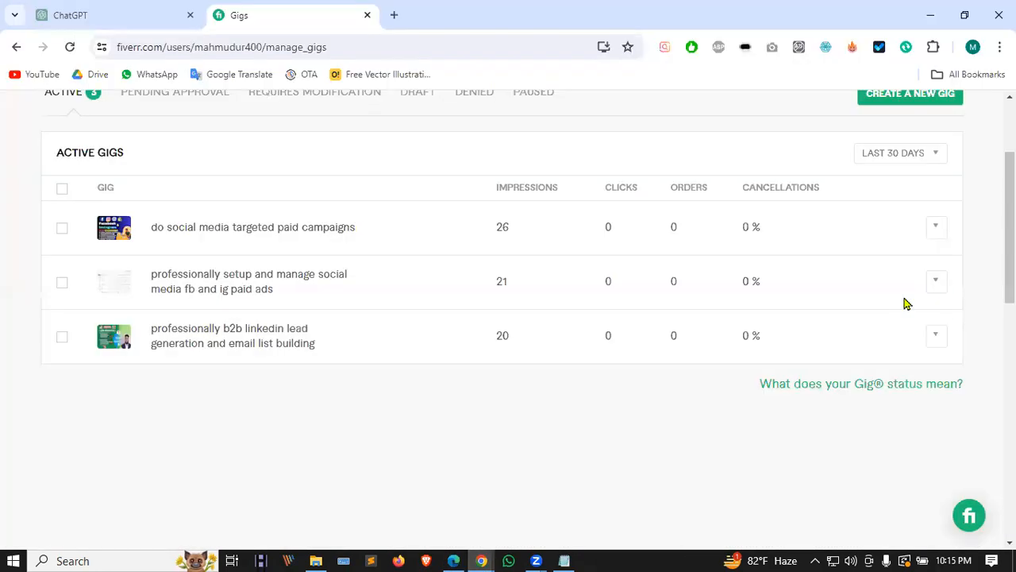
click(947, 229)
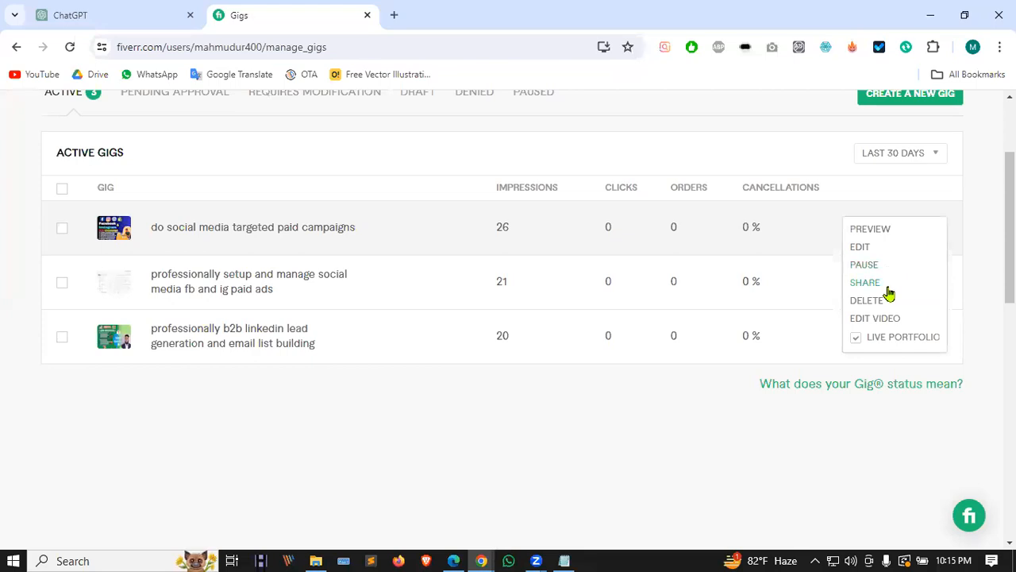
click(888, 283)
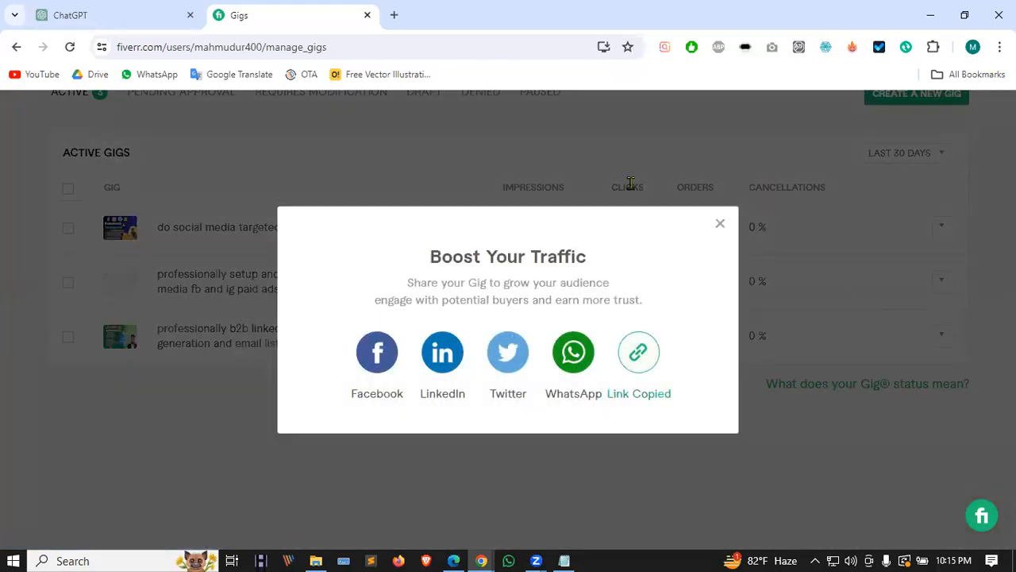
key(alt+Tab)
key(shift+Return)
key(ctrl+v)
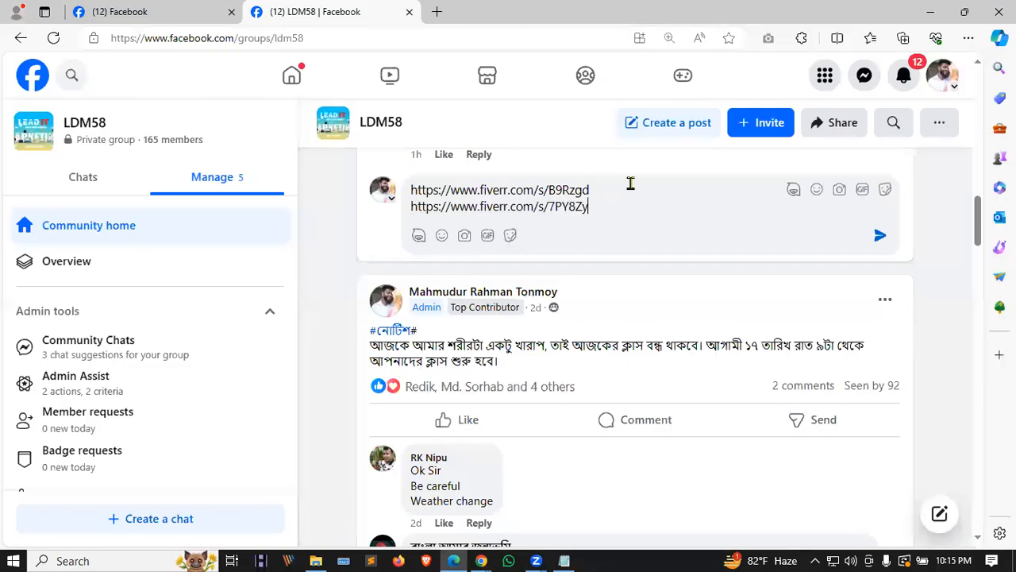
Step: Add a third Fiverr gig's share link and post the three-link comment
click(480, 559)
click(433, 507)
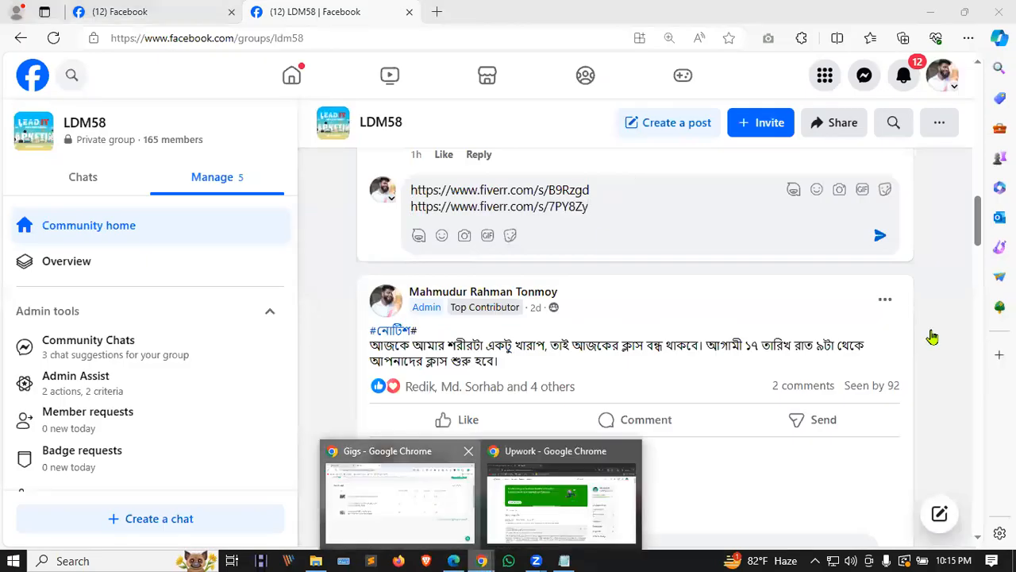
click(882, 393)
click(640, 352)
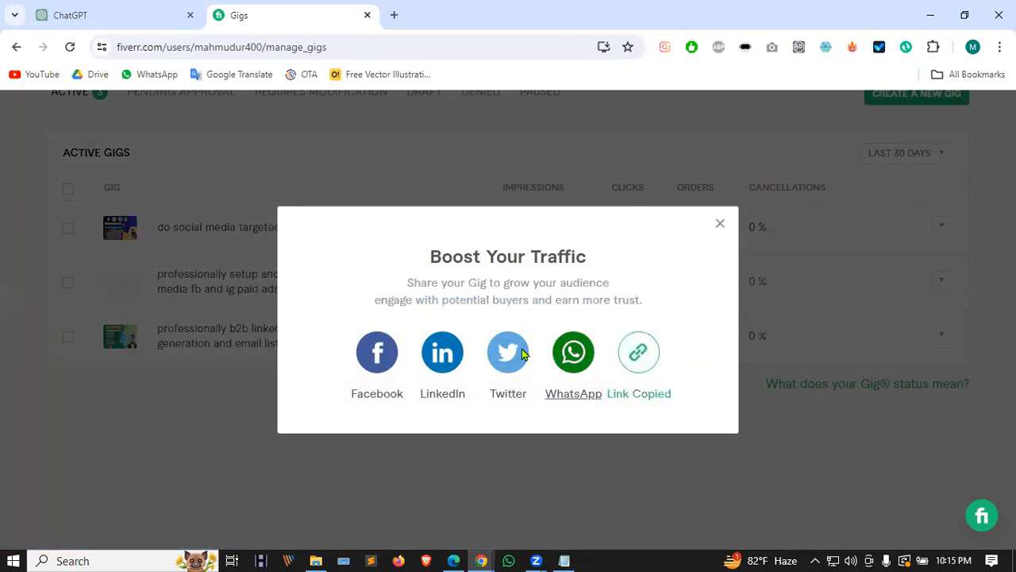
key(alt+Tab)
key(ctrl+v)
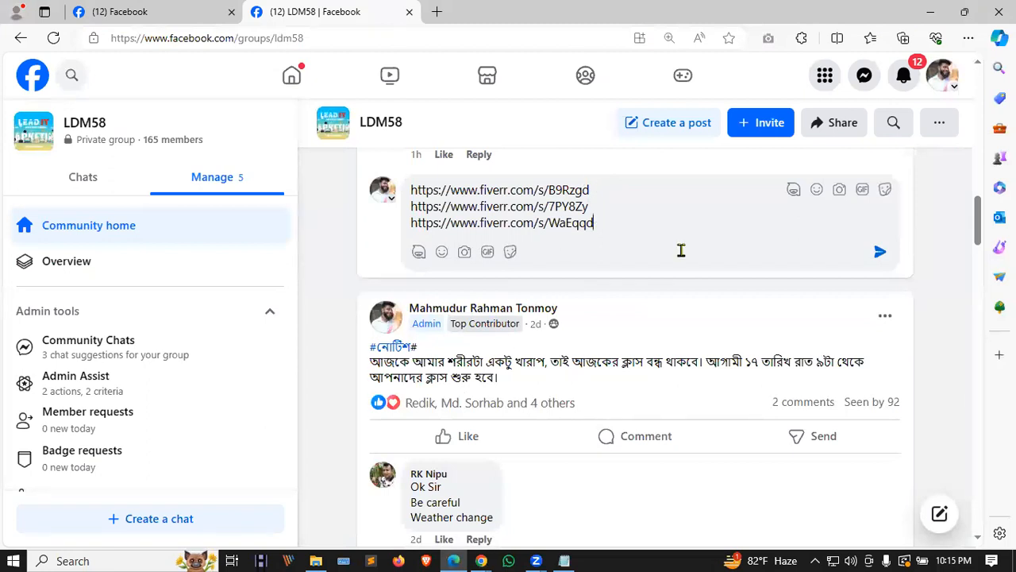
click(878, 252)
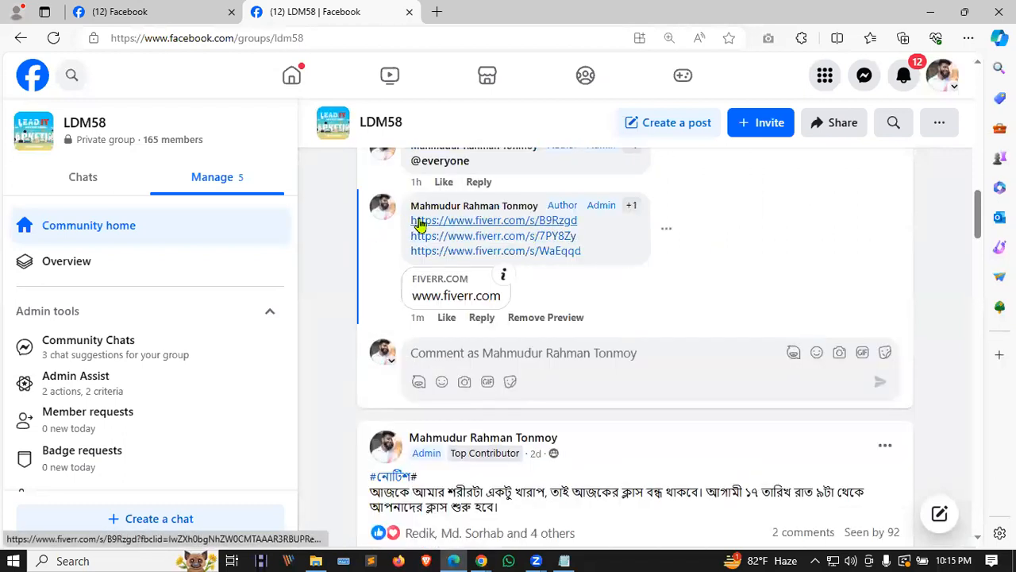
Step: Select and copy the three Fiverr links from the posted comment
triple_click(589, 256)
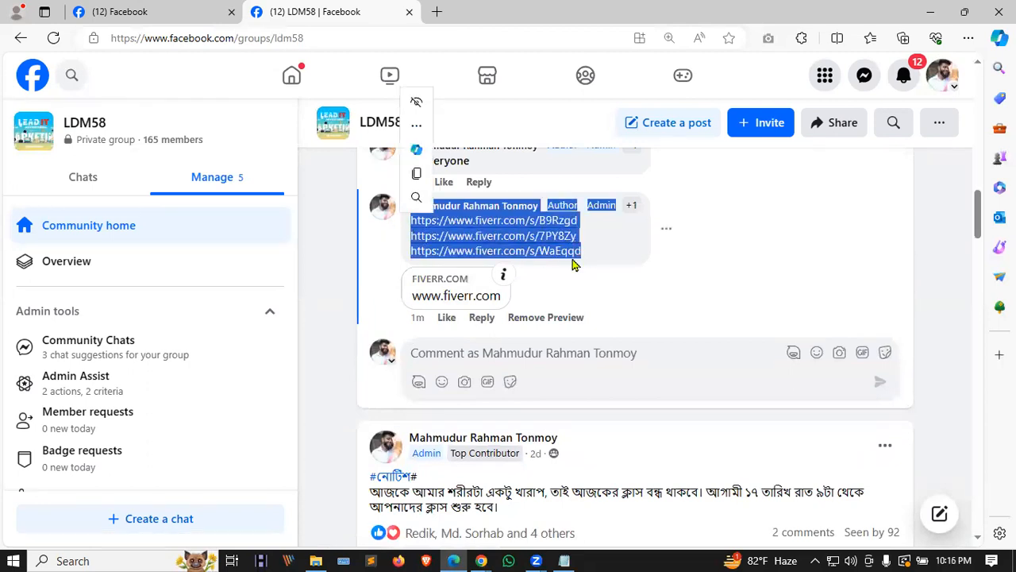
drag(594, 255, 411, 229)
key(ctrl+c)
Step: Draft a new comment with the three links numbered 1.–3., then clear the draft
click(450, 350)
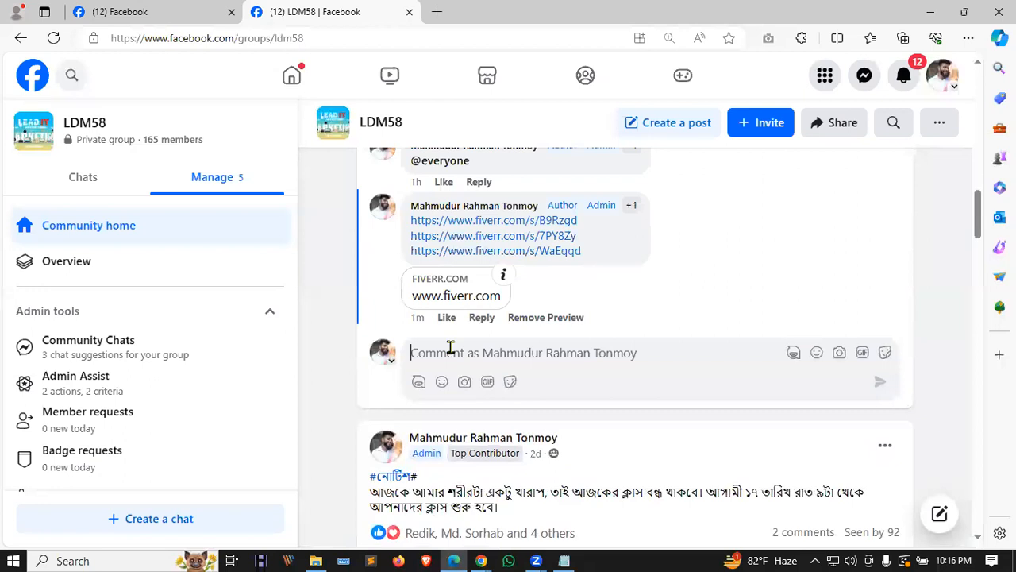
key(ctrl+v)
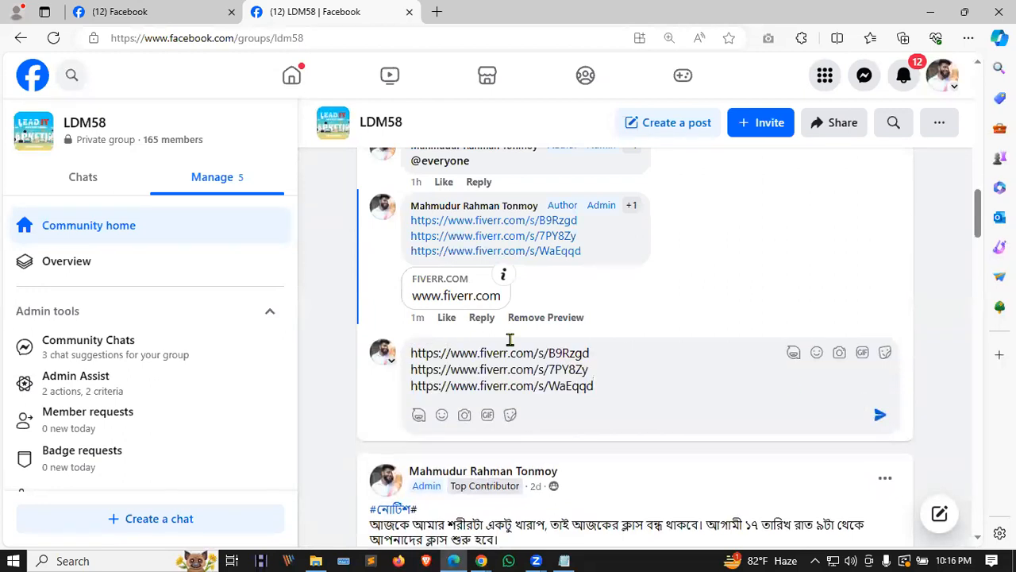
text(1. )
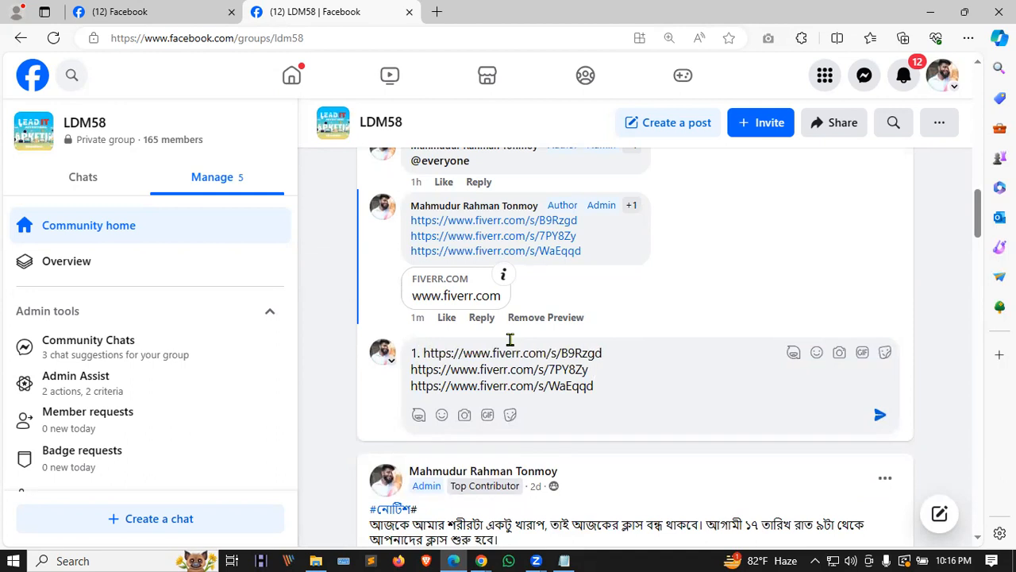
text(2. )
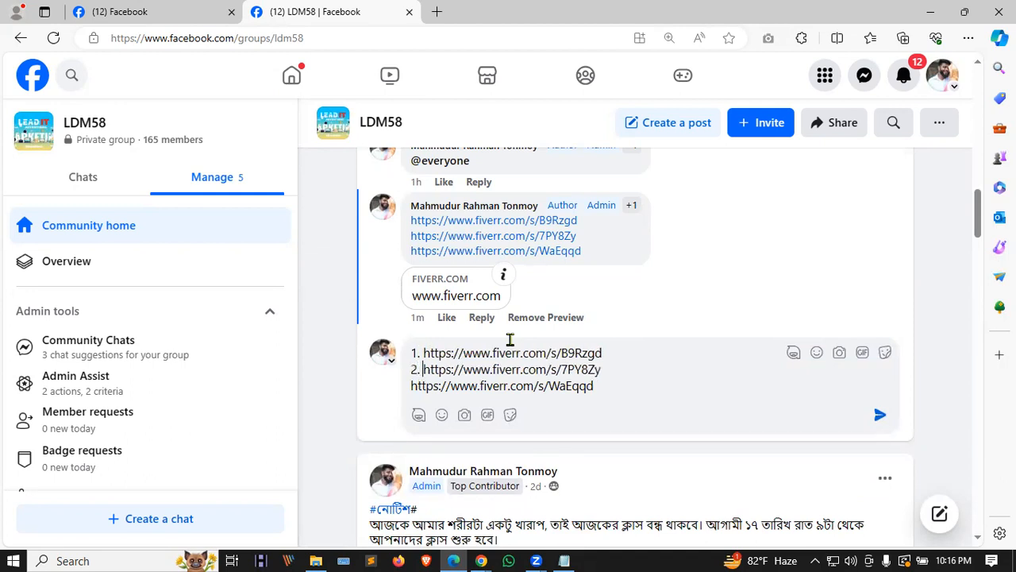
text(3.)
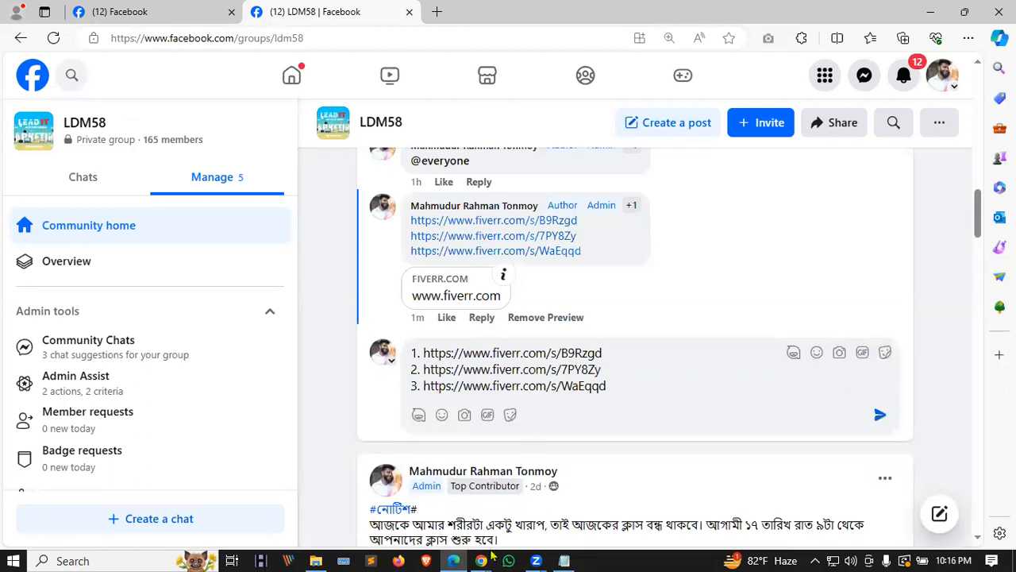
key(alt+Tab)
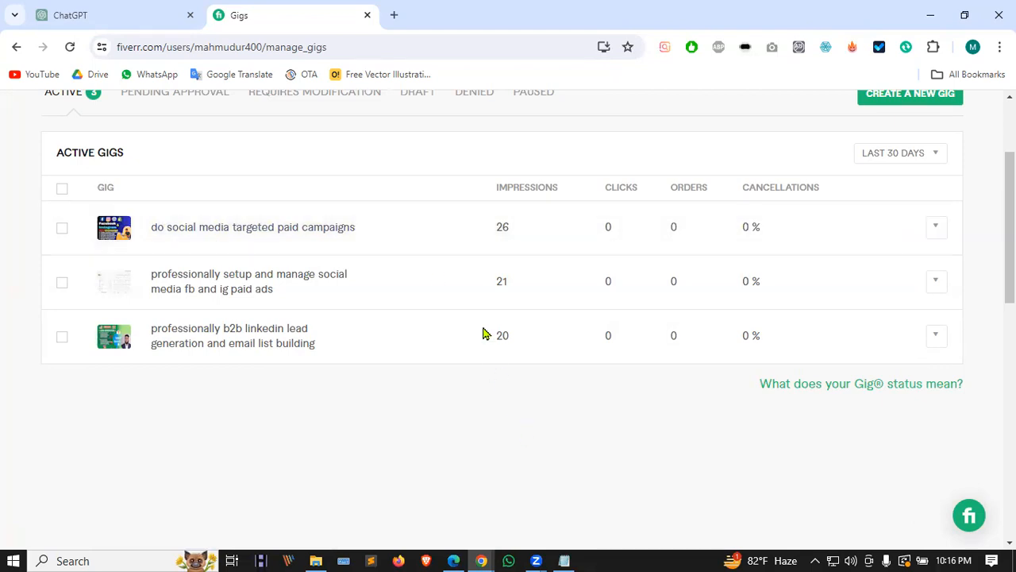
click(481, 559)
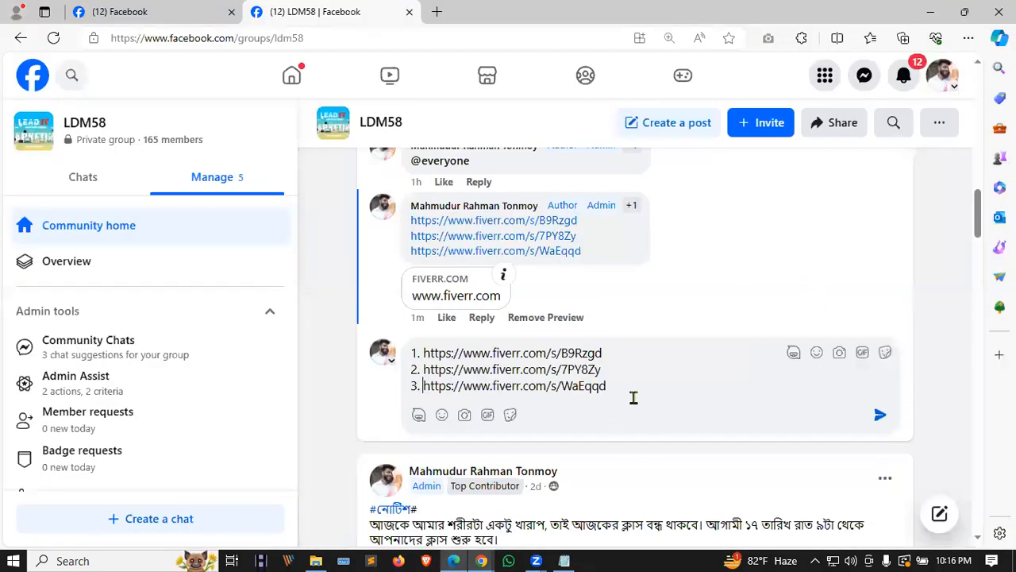
drag(629, 390, 411, 346)
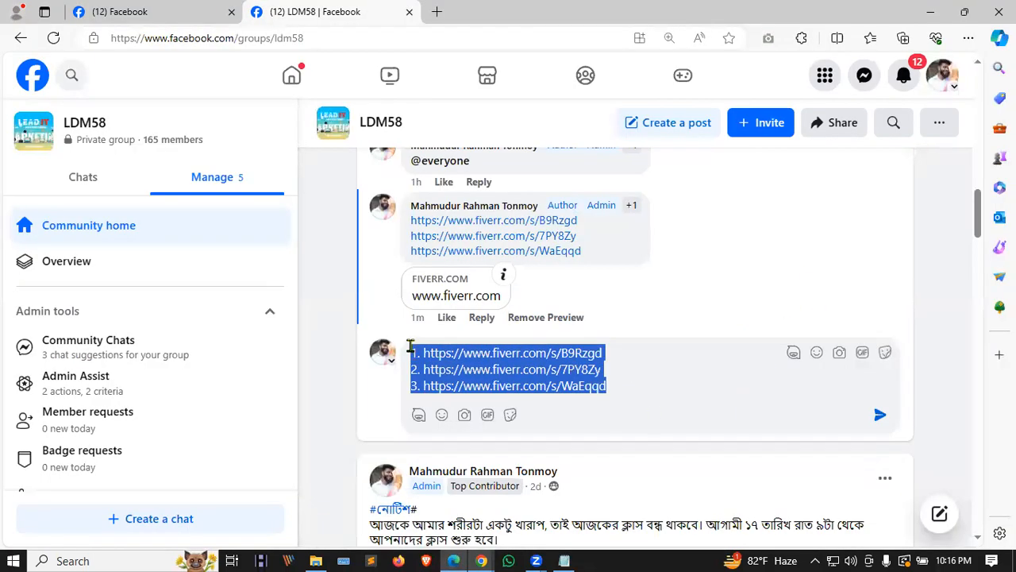
click(482, 318)
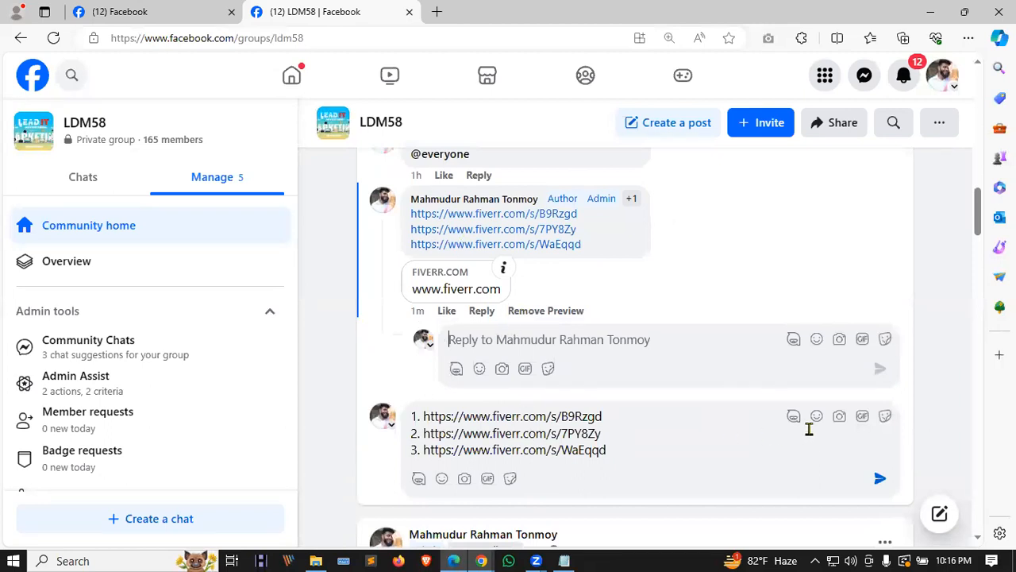
drag(619, 449, 401, 413)
key(BackSpace)
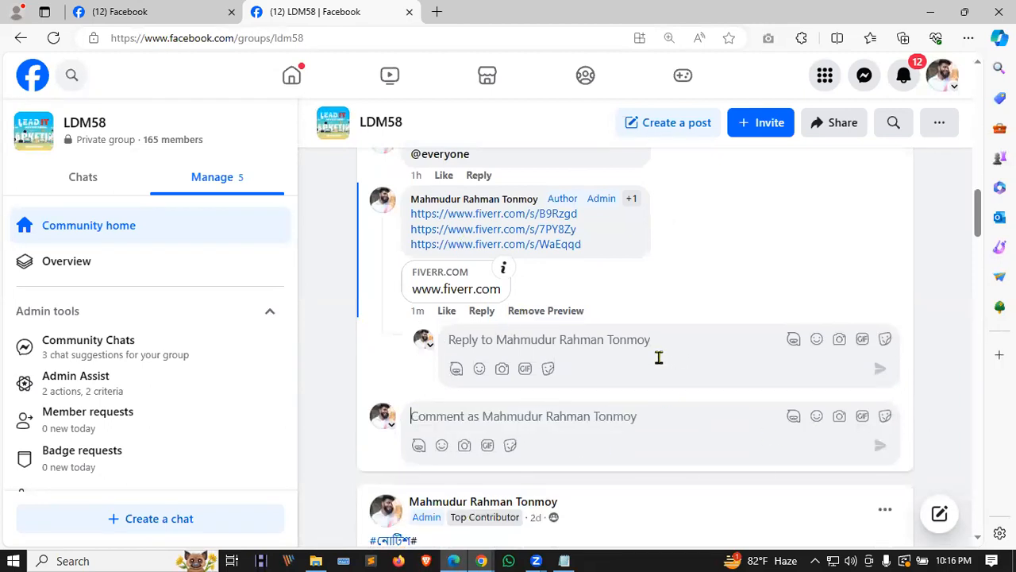
Step: Delete the earlier unnumbered links comment and reopen LDM58 from the home feed
click(667, 296)
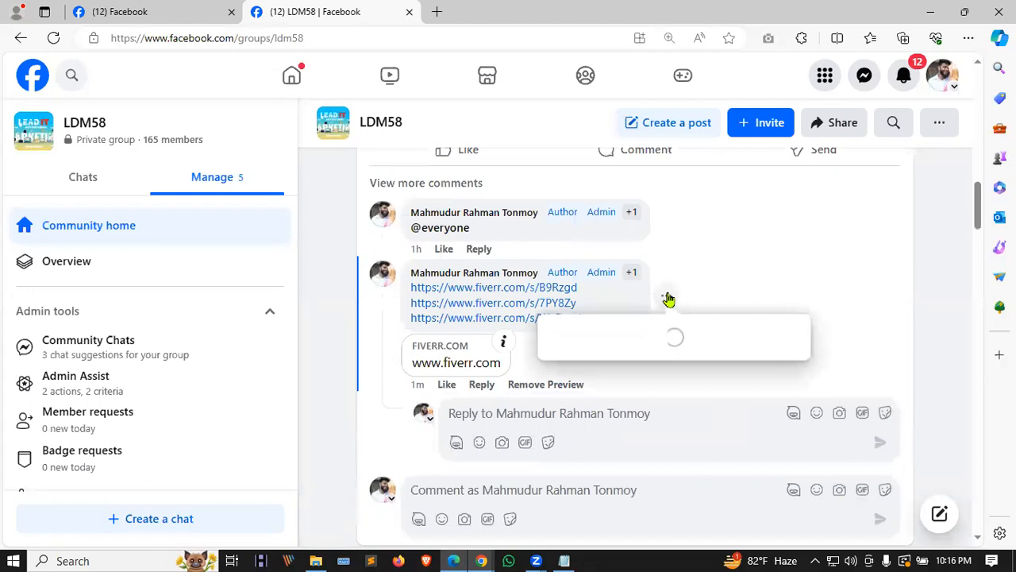
click(608, 363)
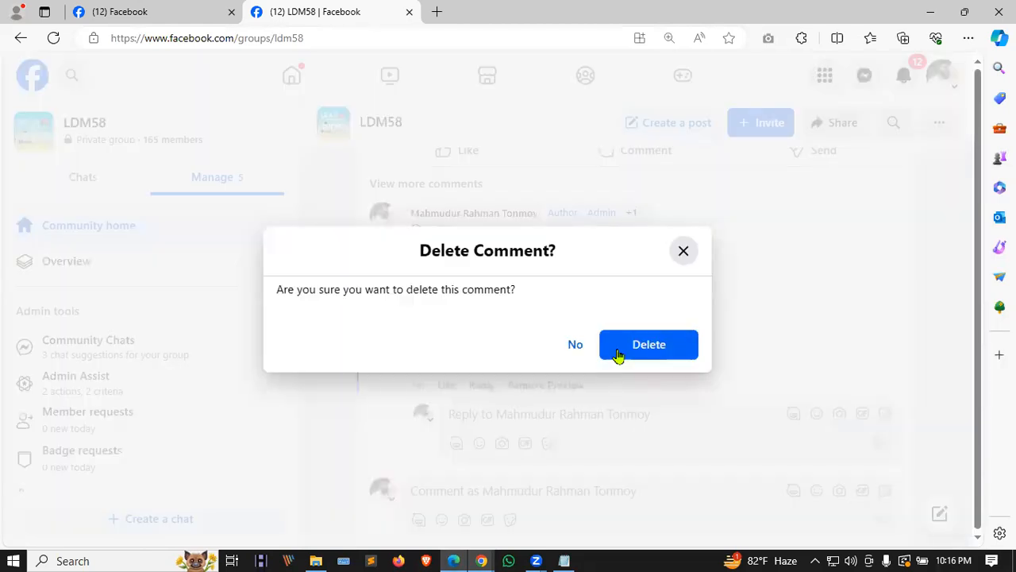
click(619, 357)
scroll(619, 357, up, 15)
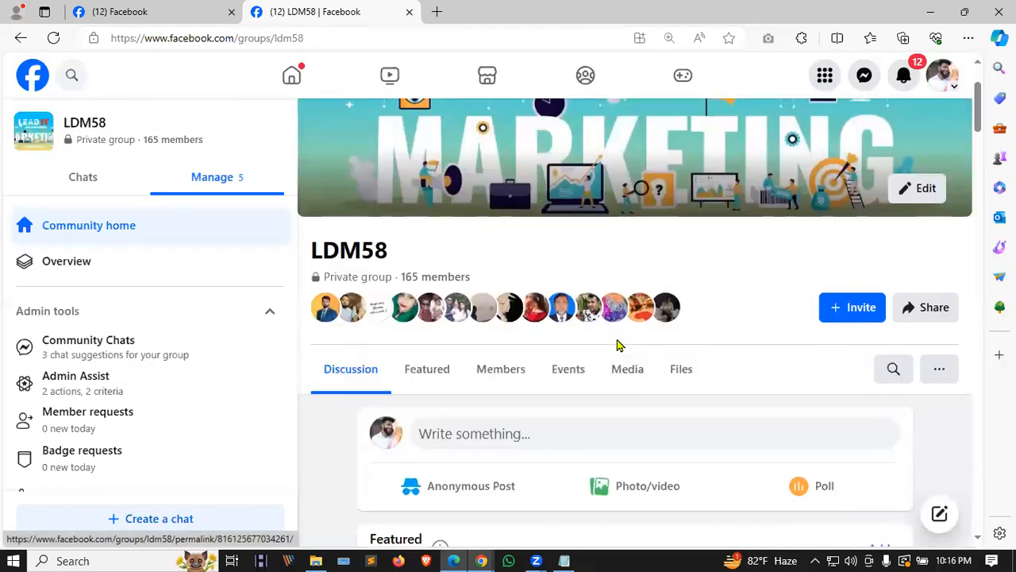
click(288, 81)
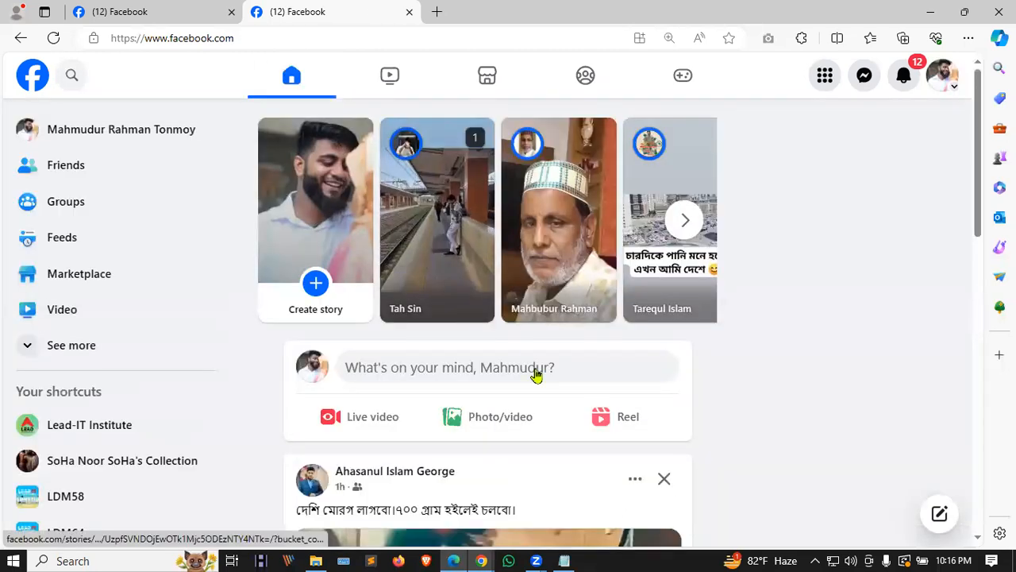
click(76, 495)
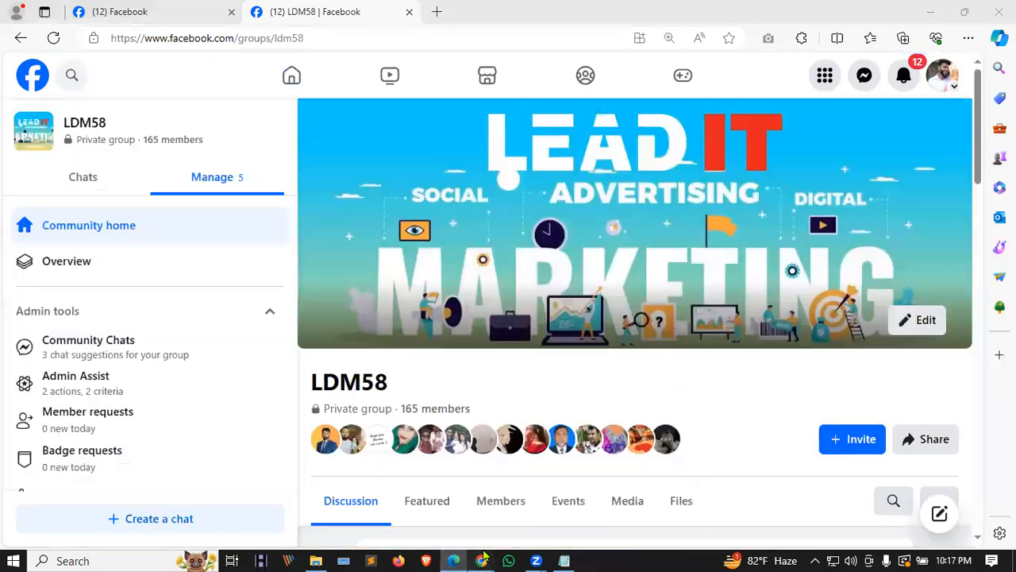
Step: Sign out of the Google account in the Gmail tab
mouse_move(481, 560)
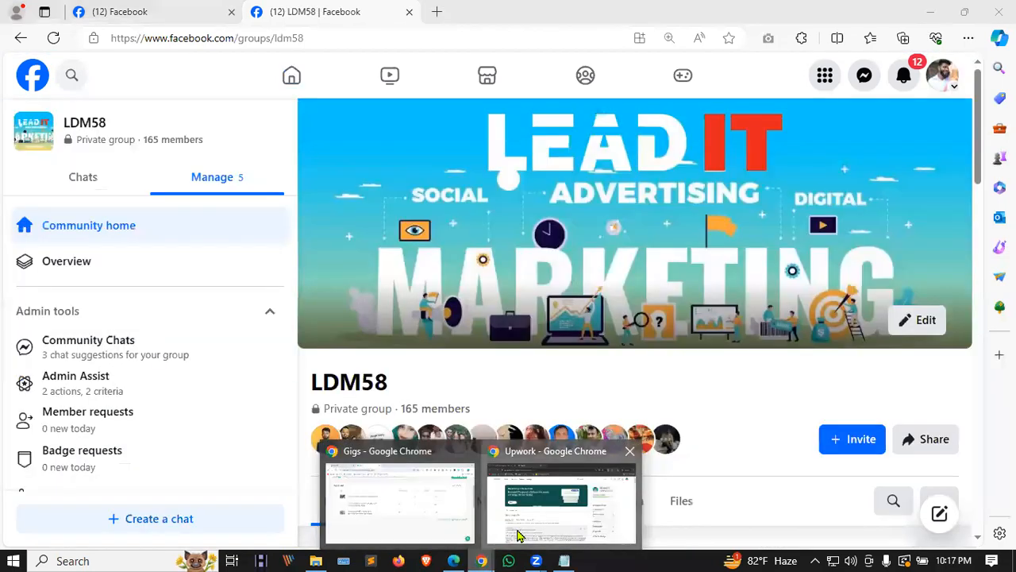
click(518, 536)
click(137, 16)
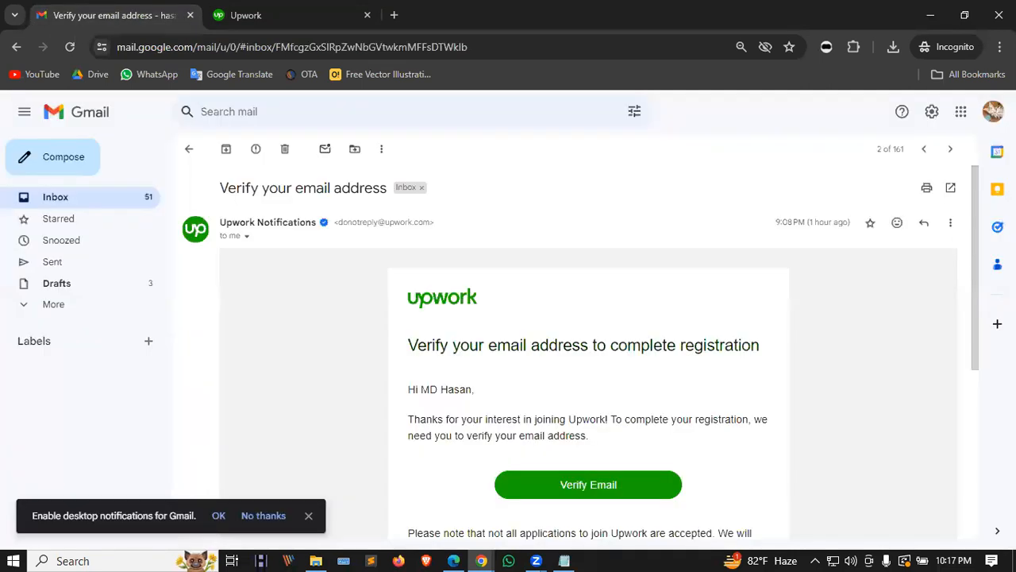
click(993, 111)
click(921, 318)
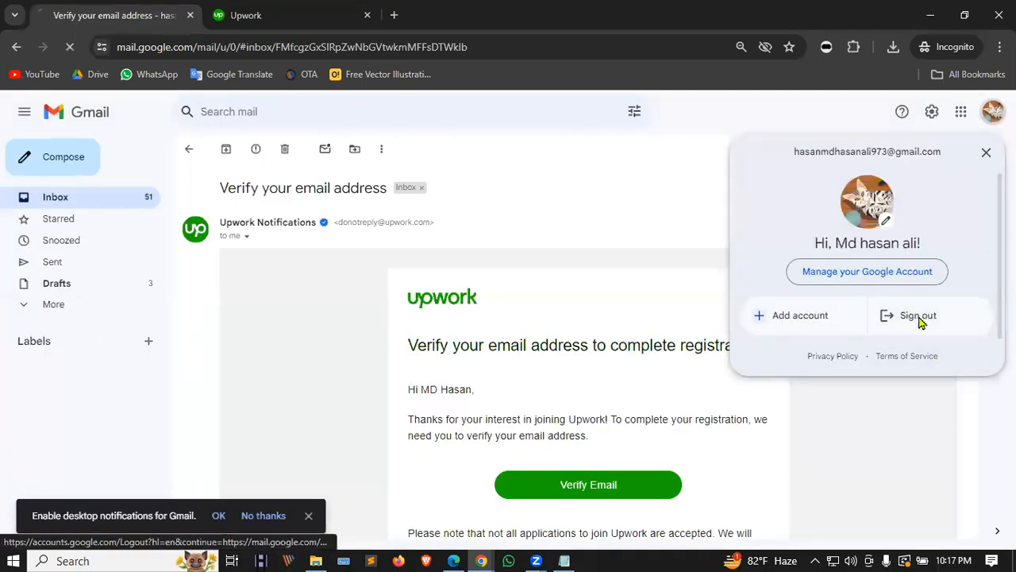
Step: Log out of Upwork and close both browser tabs
click(262, 14)
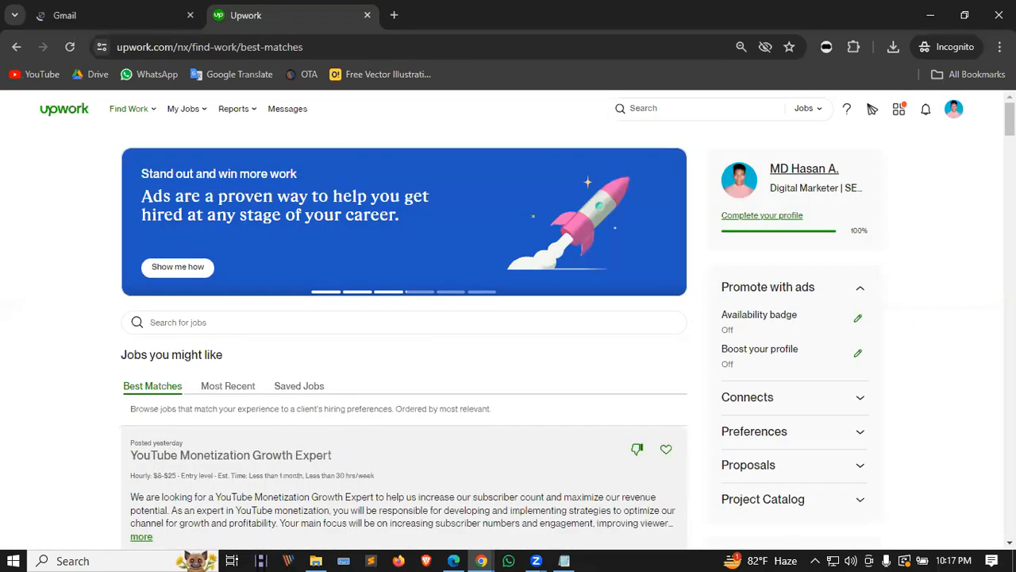
click(953, 111)
click(876, 291)
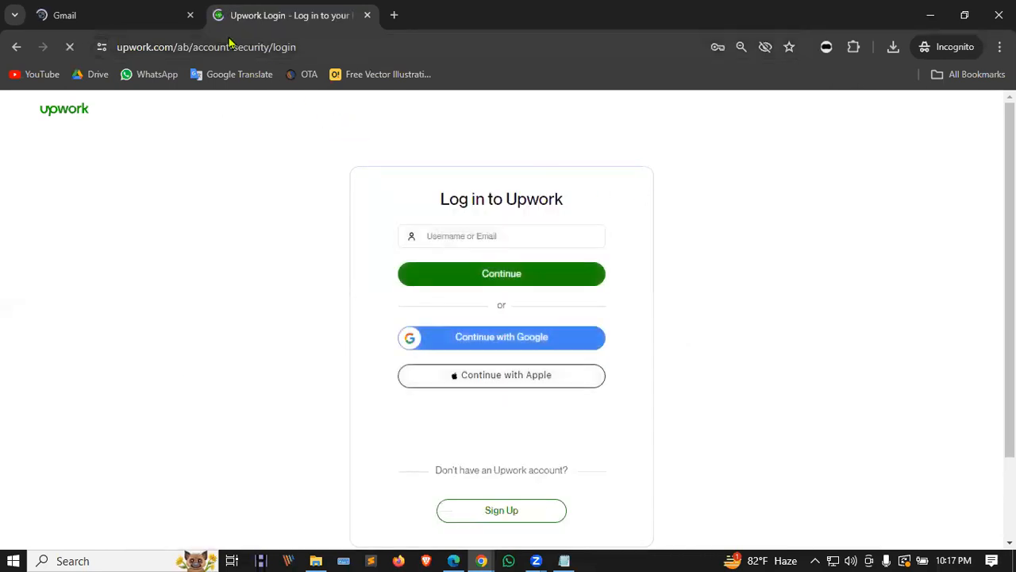
click(172, 24)
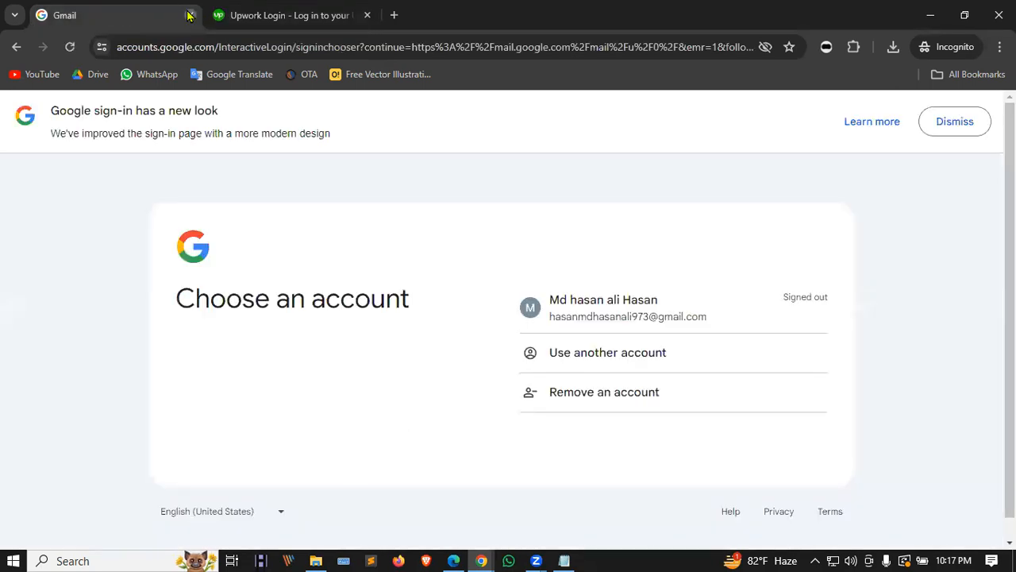
click(190, 15)
click(189, 15)
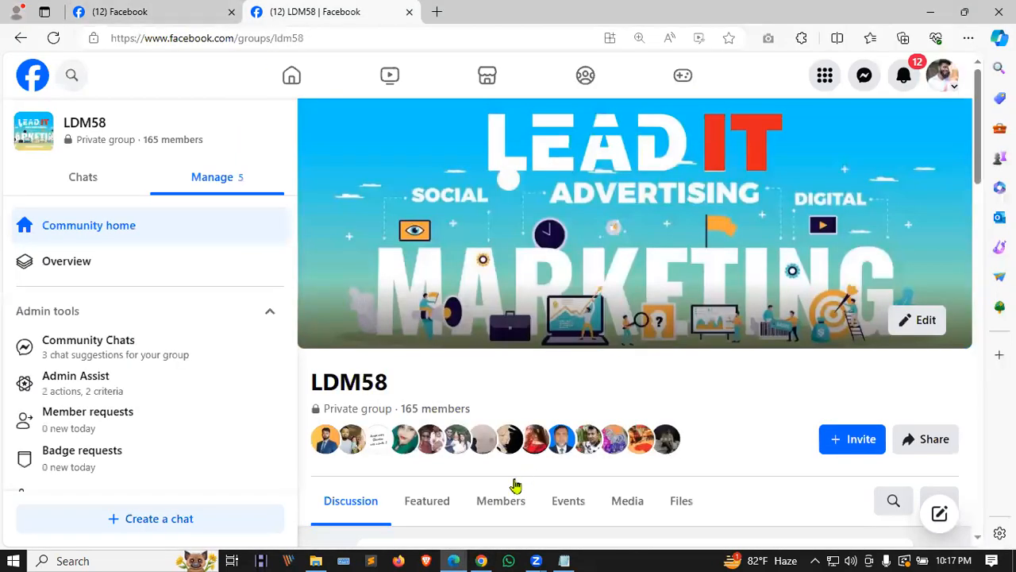